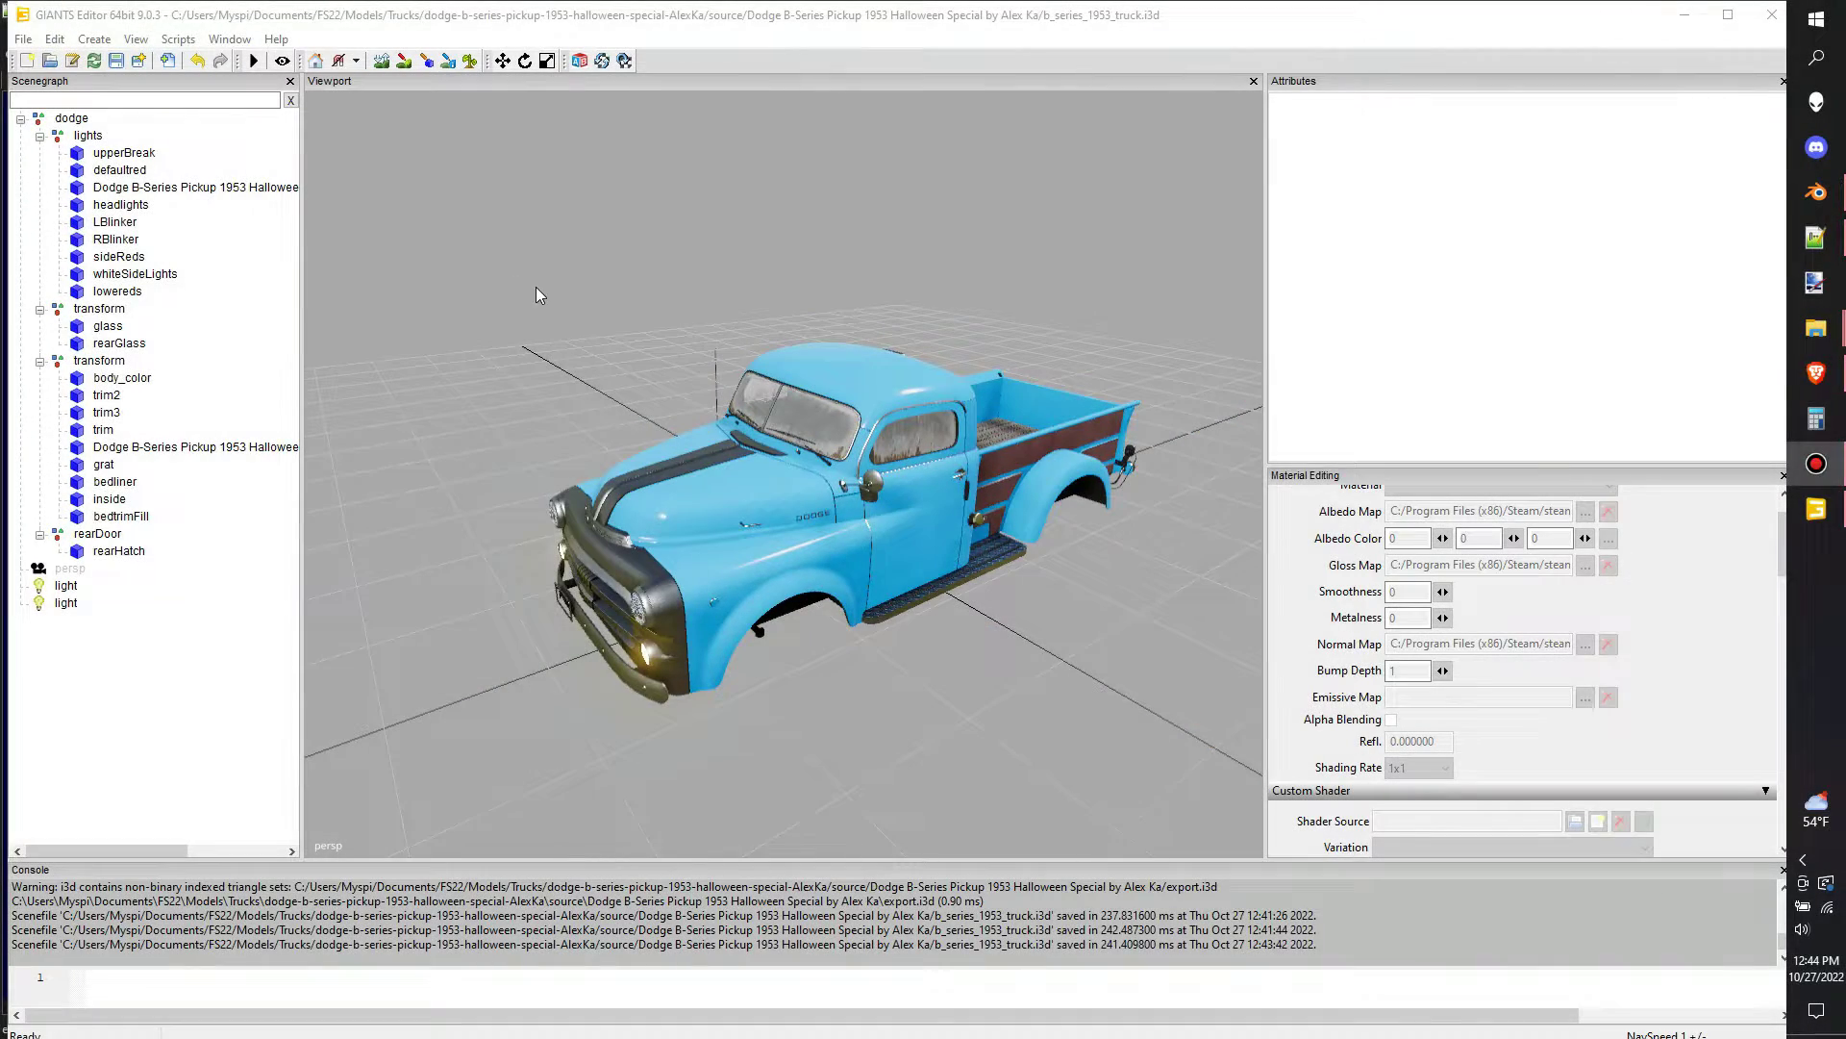
middle_drag(537, 293, 346, 298)
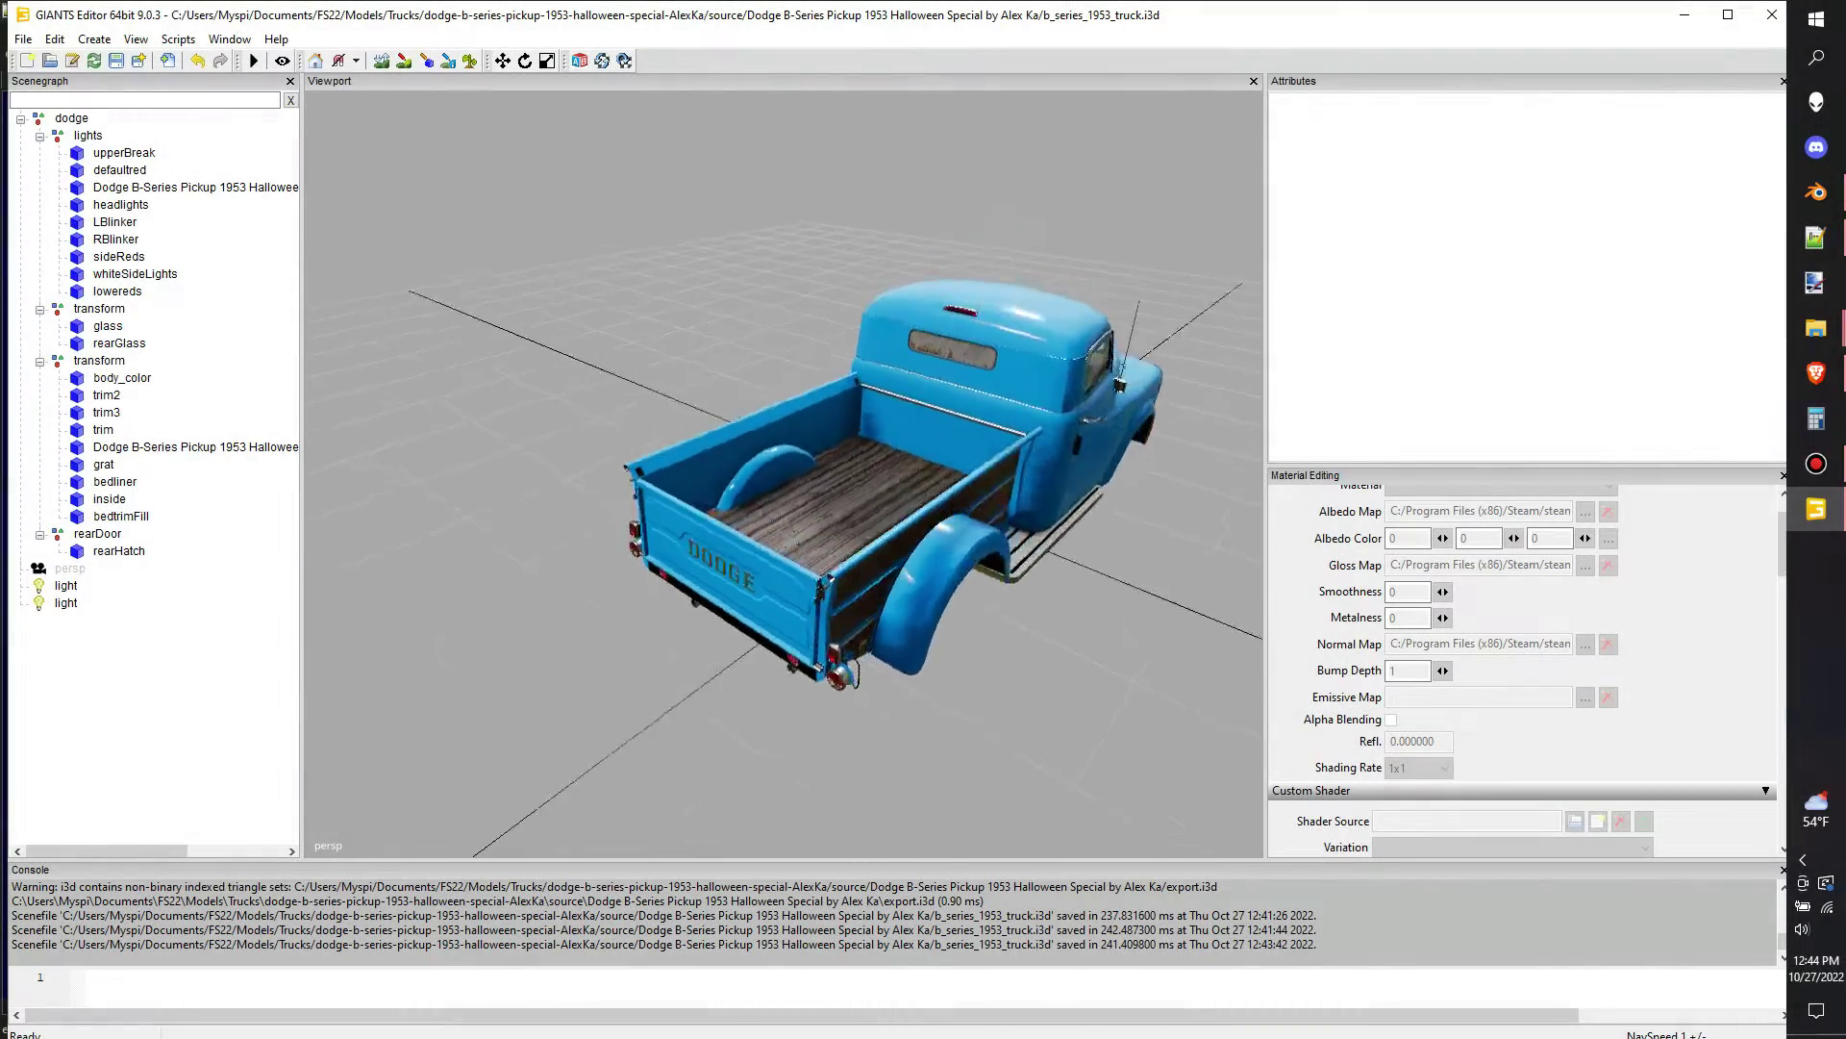
alt+drag(942, 490, 683, 452)
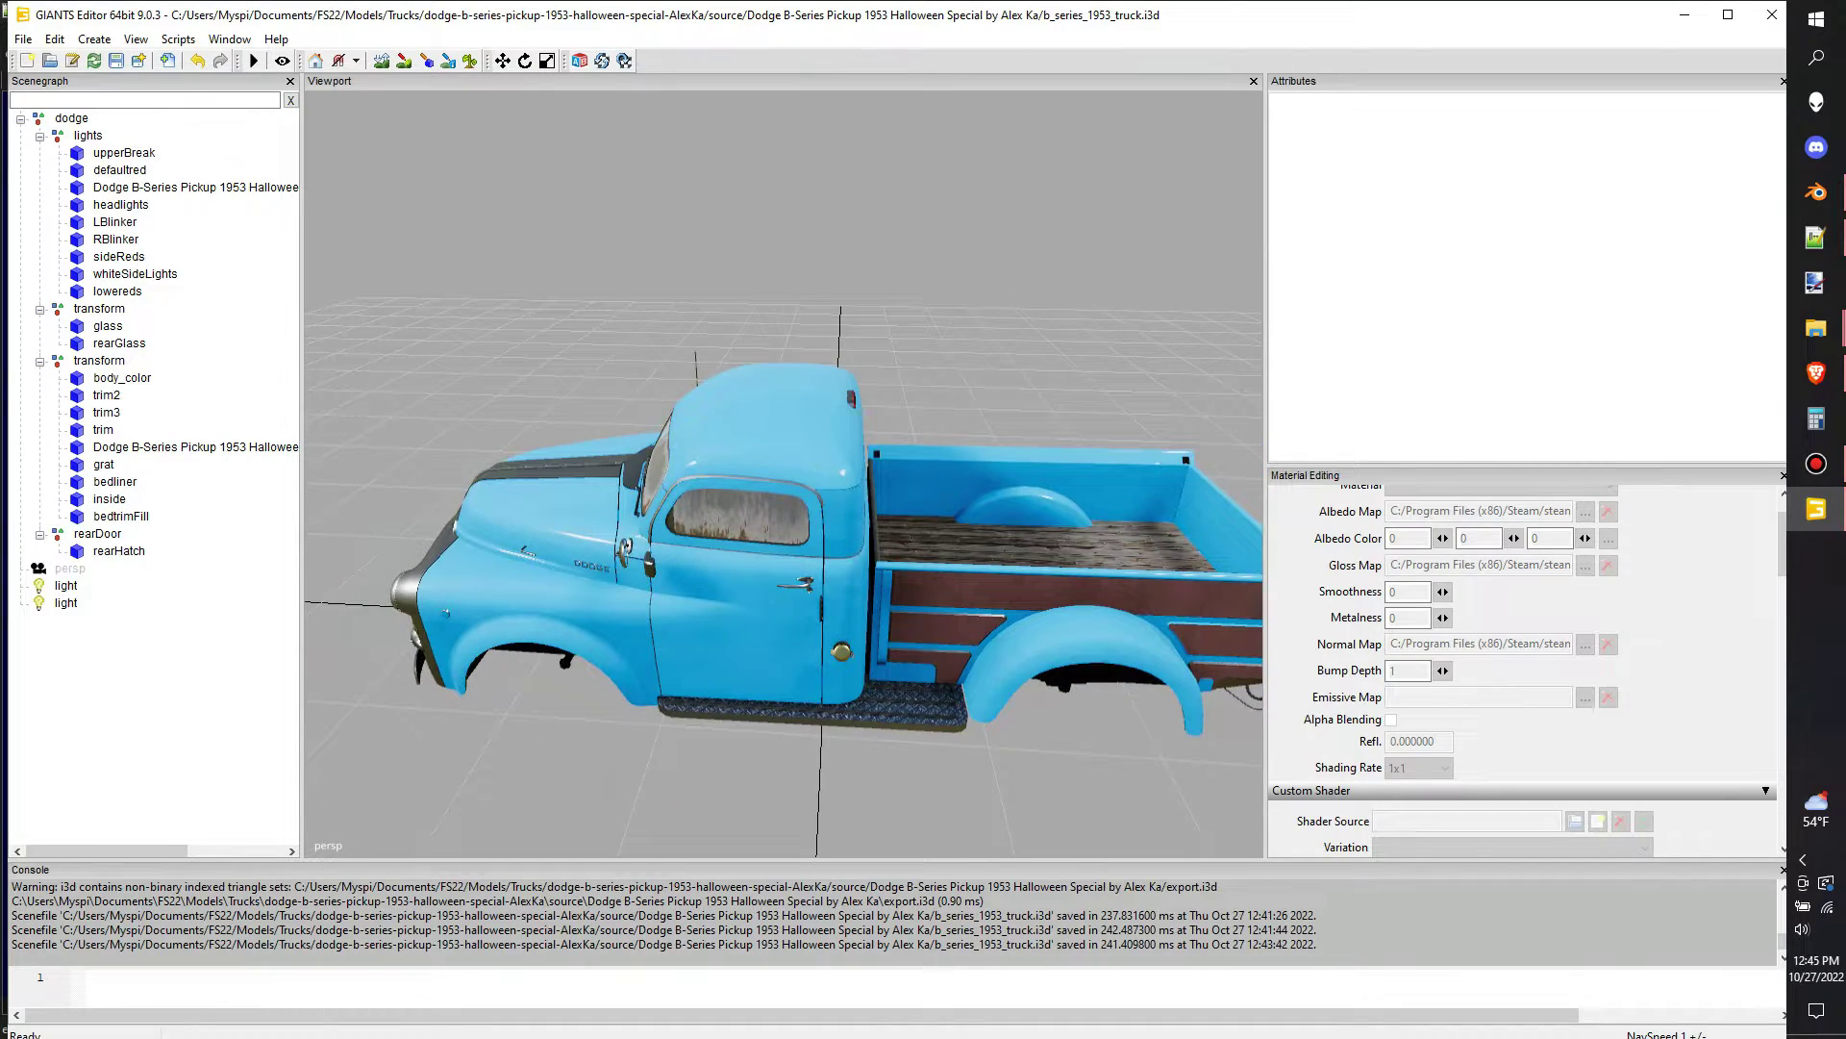
alt+drag(648, 222, 851, 309)
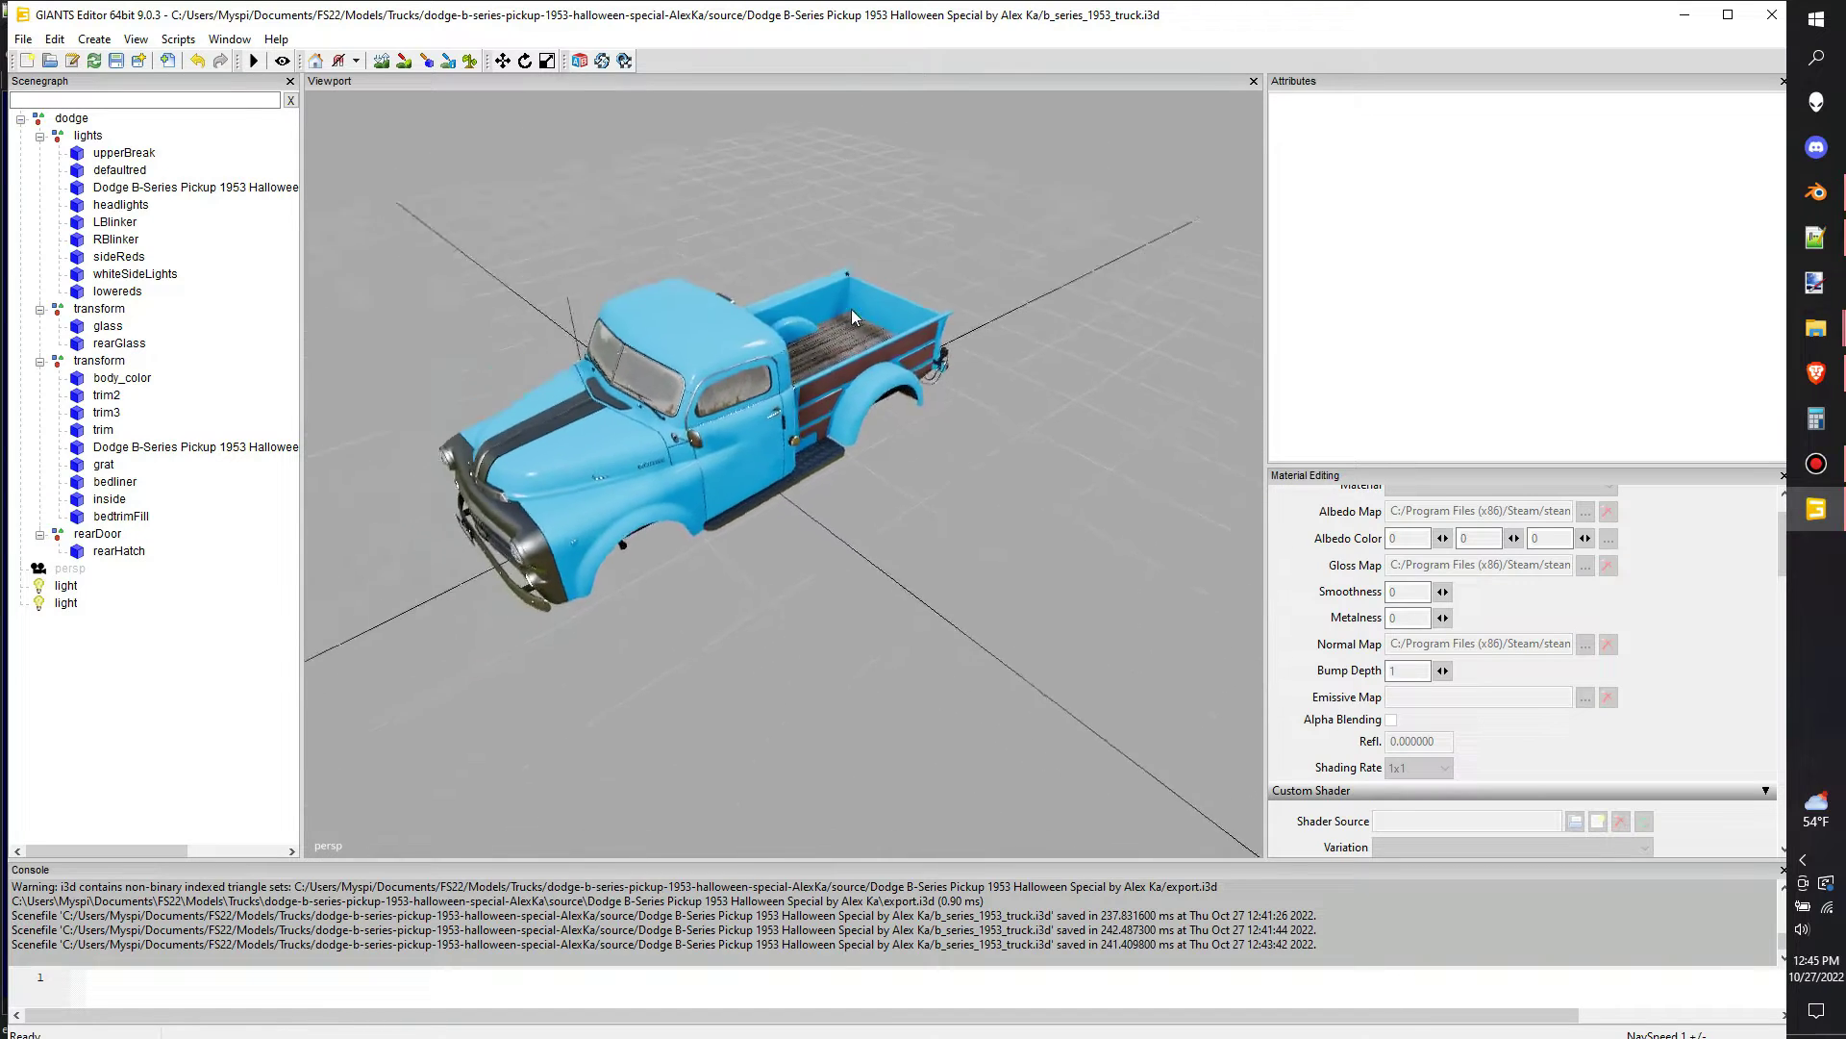
alt+middle_drag(750, 414, 852, 312)
scroll(854, 320, up, 3)
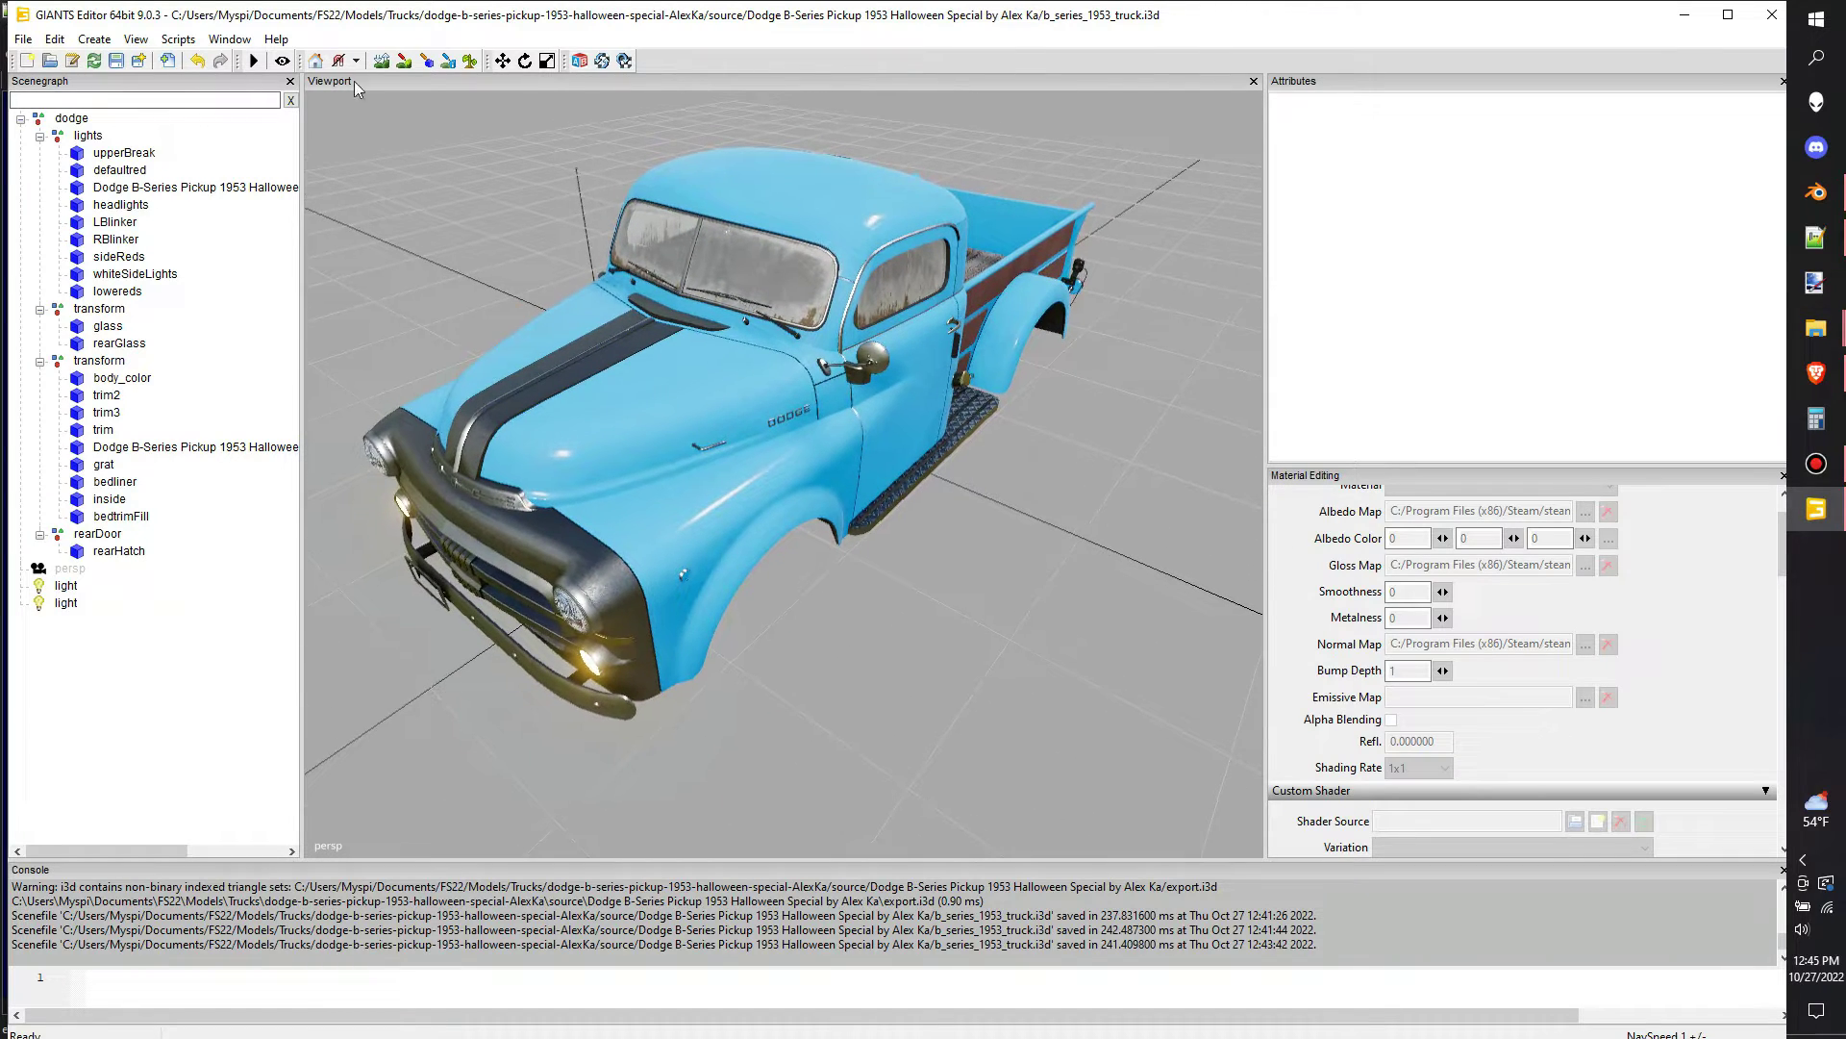
Save the truck scene and open its b_series_1953_truck.i3d source in Notepad++, reloading the newly saved version
click(72, 62)
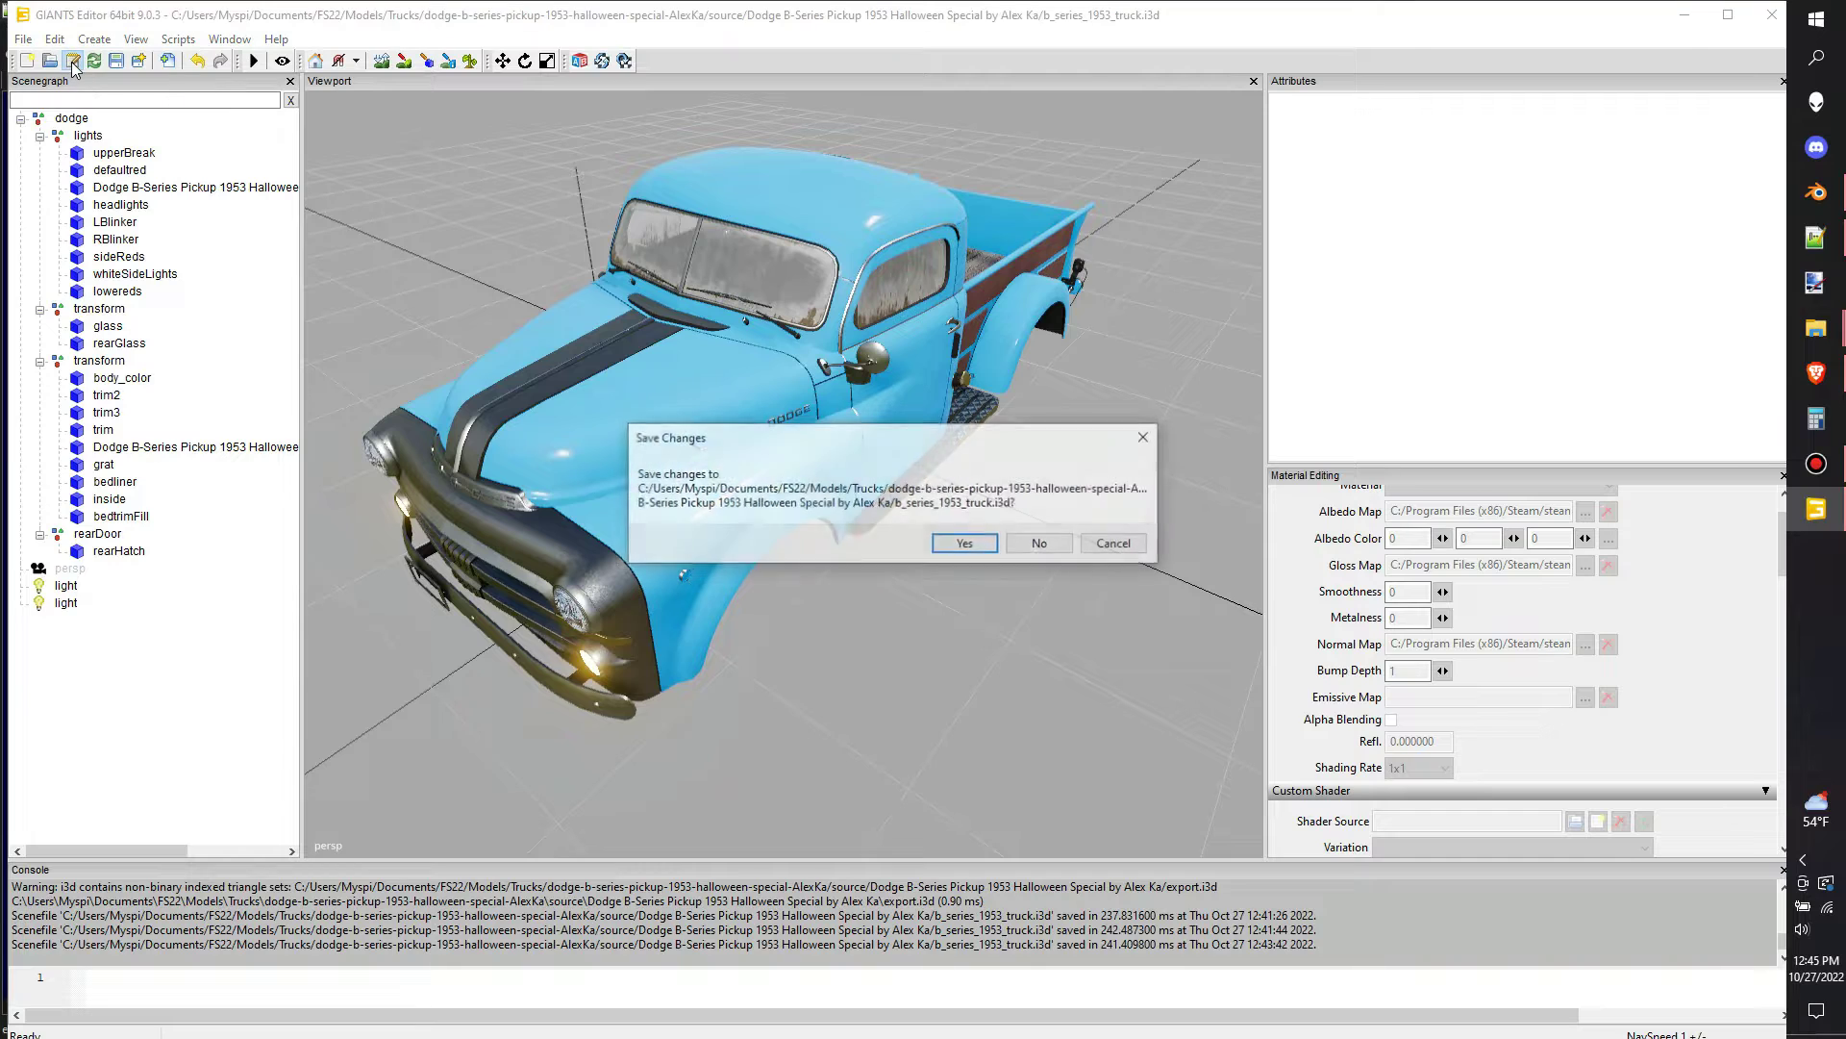
click(967, 545)
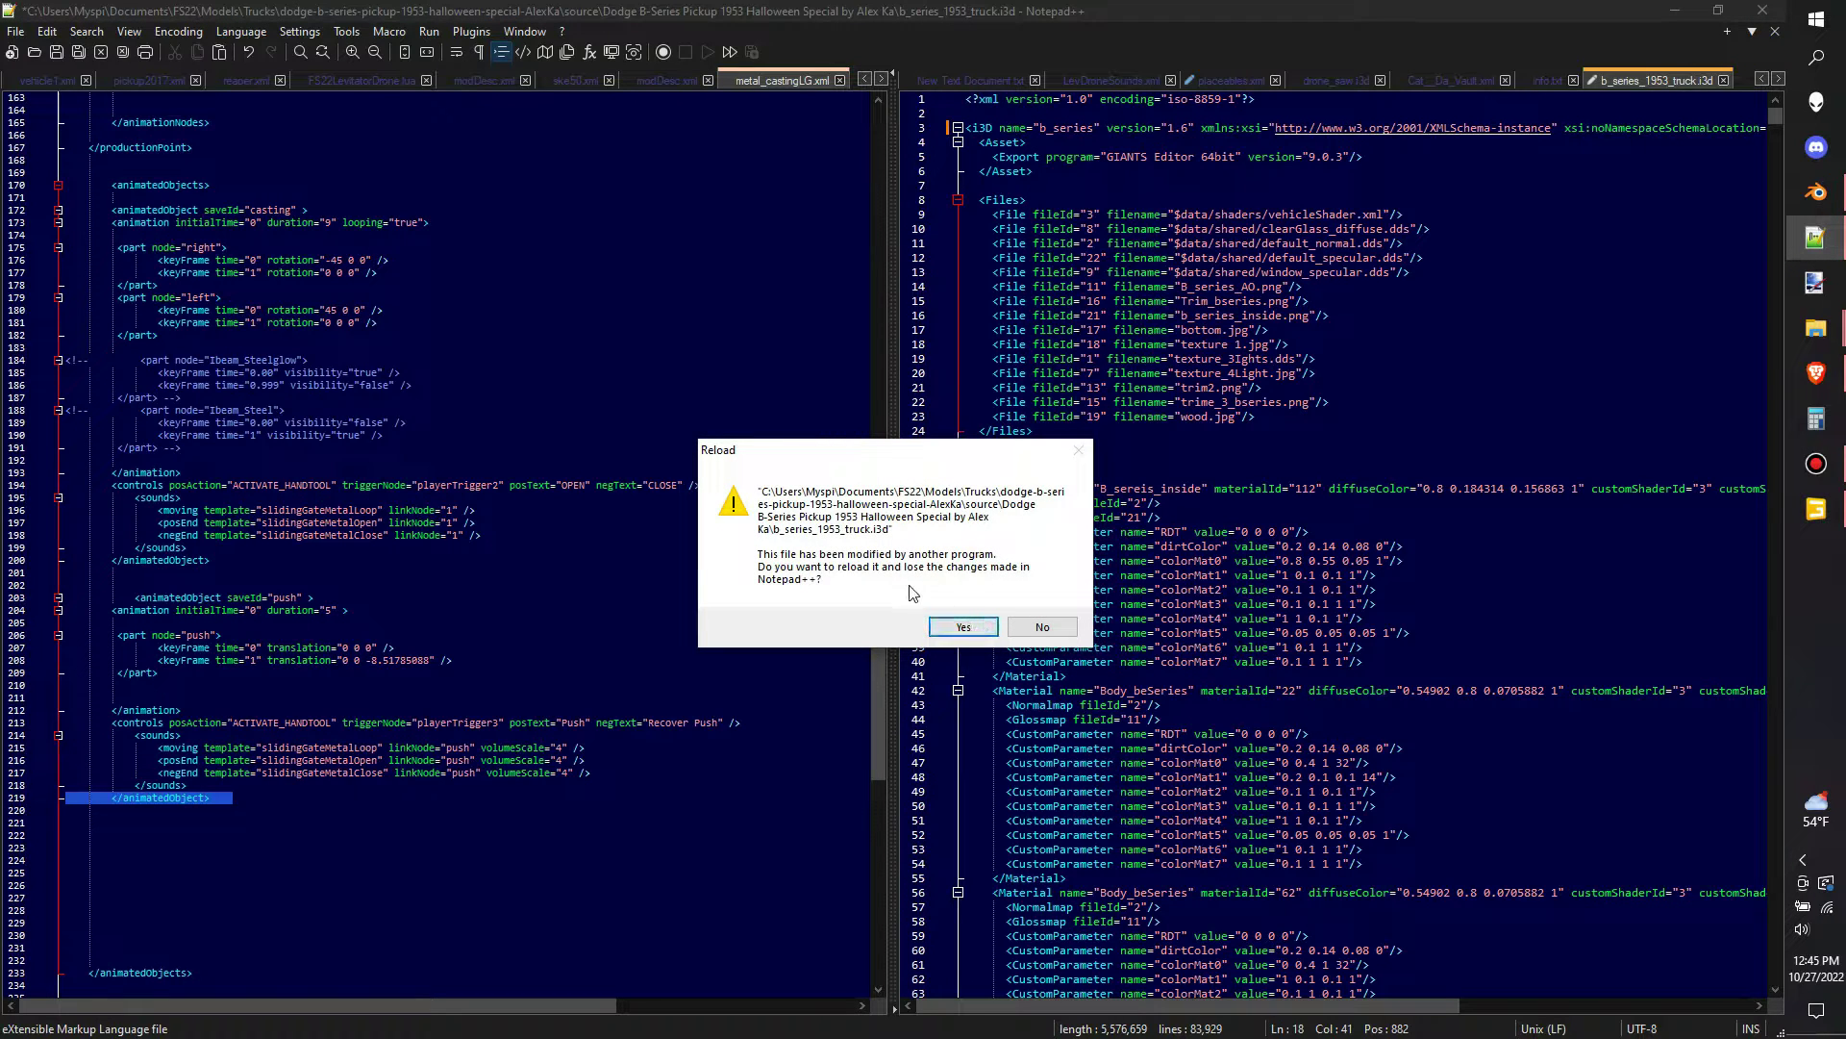
click(963, 627)
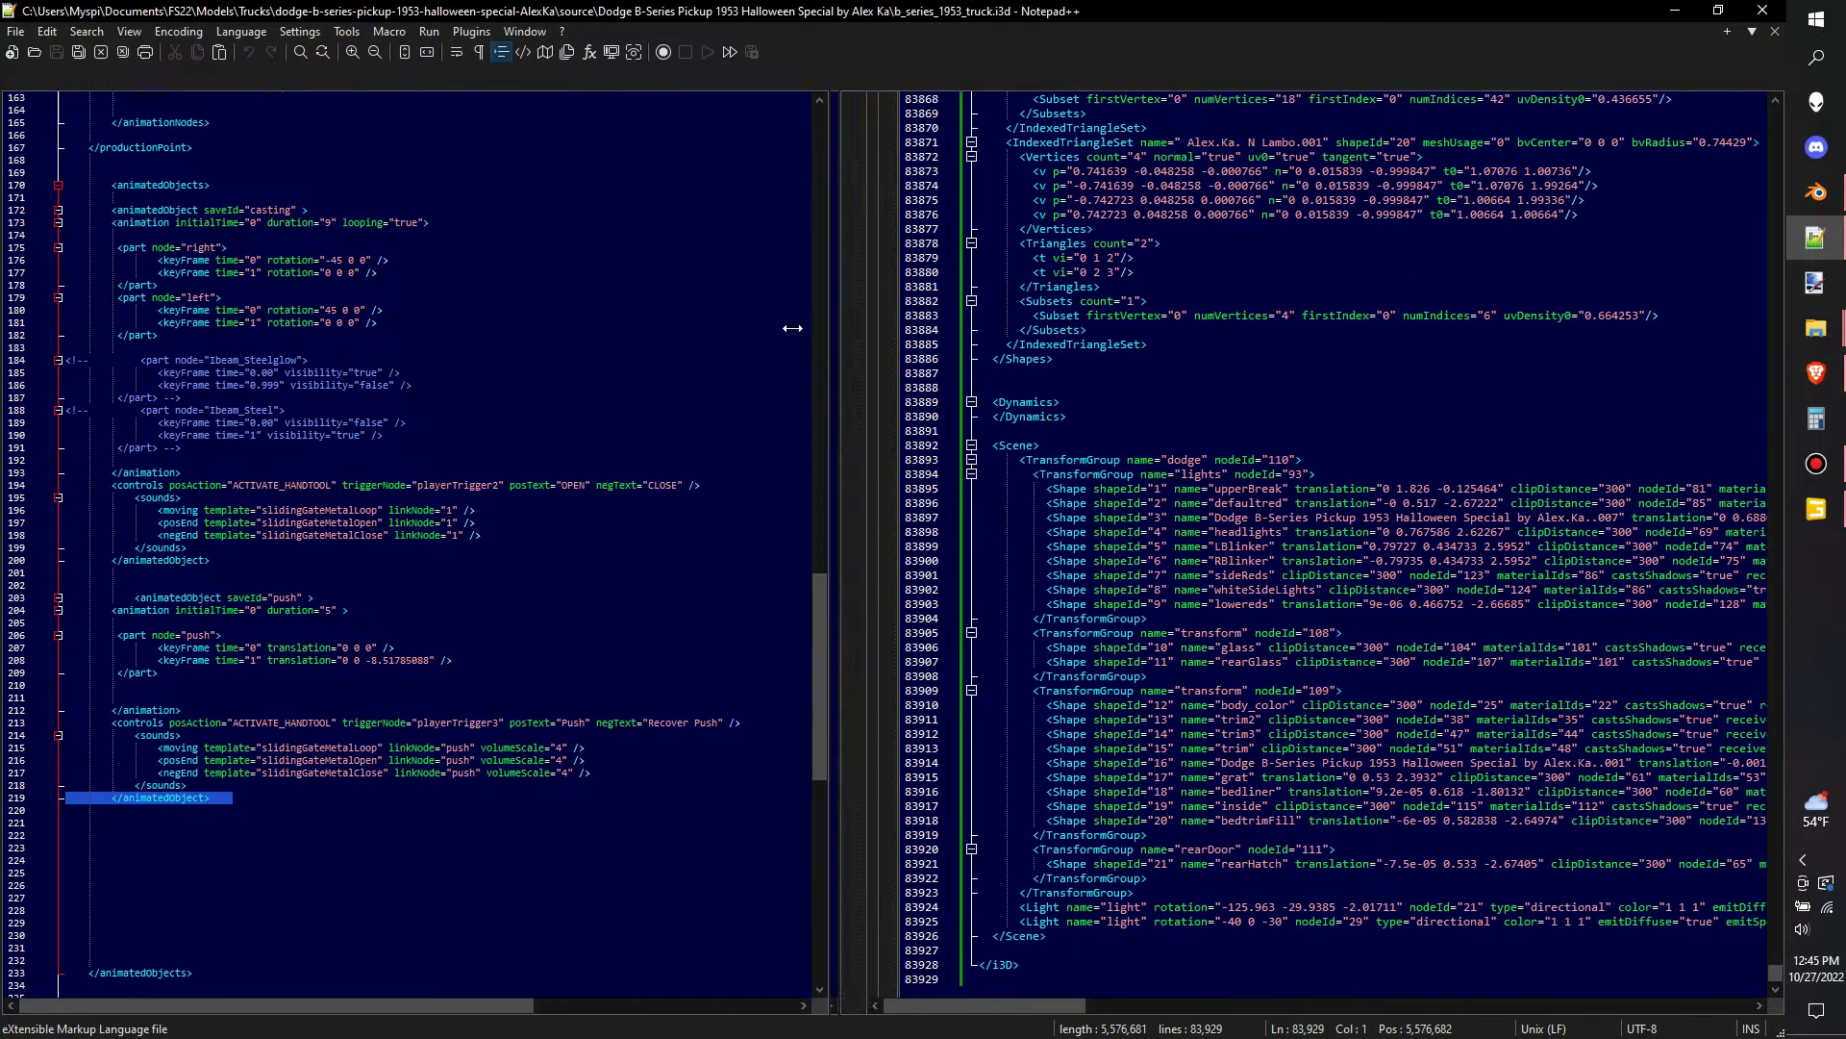
Examine the texture file names listed in the Files section at the beginning of b_series_1953_truck.i3d
drag(877, 341, 8, 340)
scroll(1681, 470, up, 20)
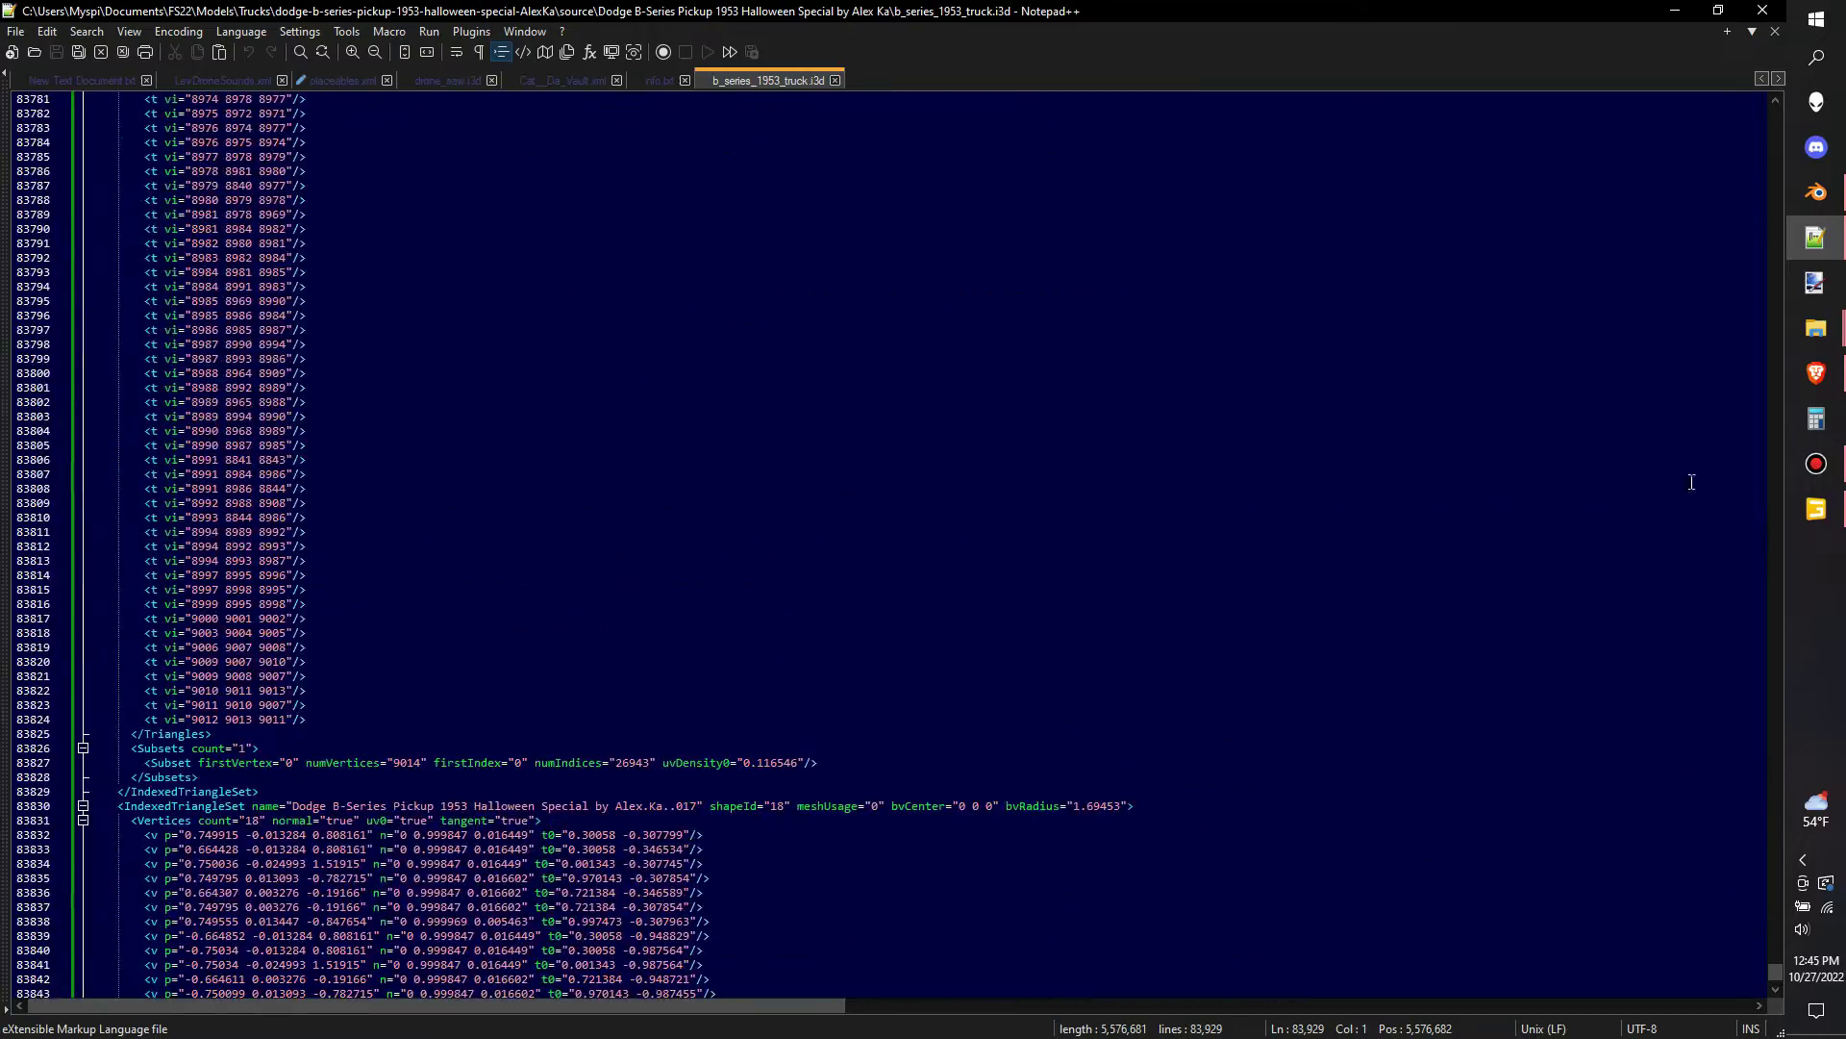
drag(1768, 977, 1688, 96)
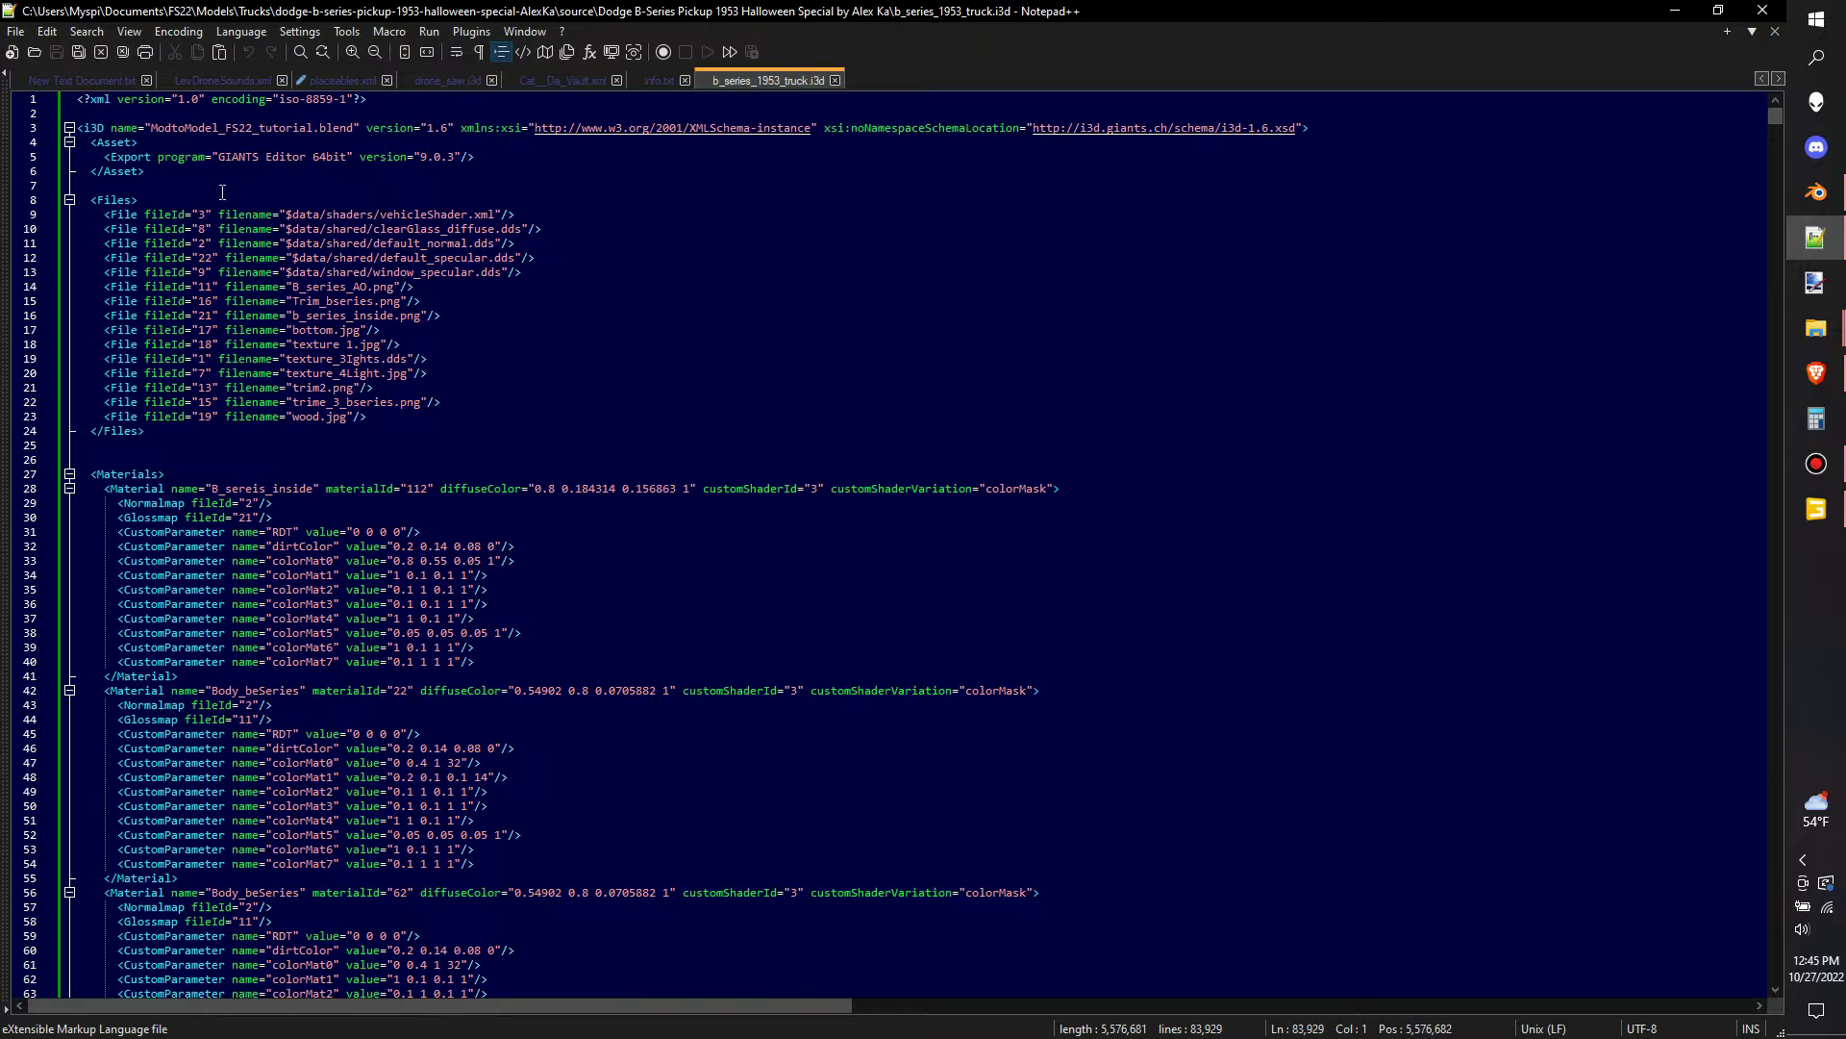
drag(384, 422, 16, 215)
click(360, 331)
drag(311, 345, 271, 354)
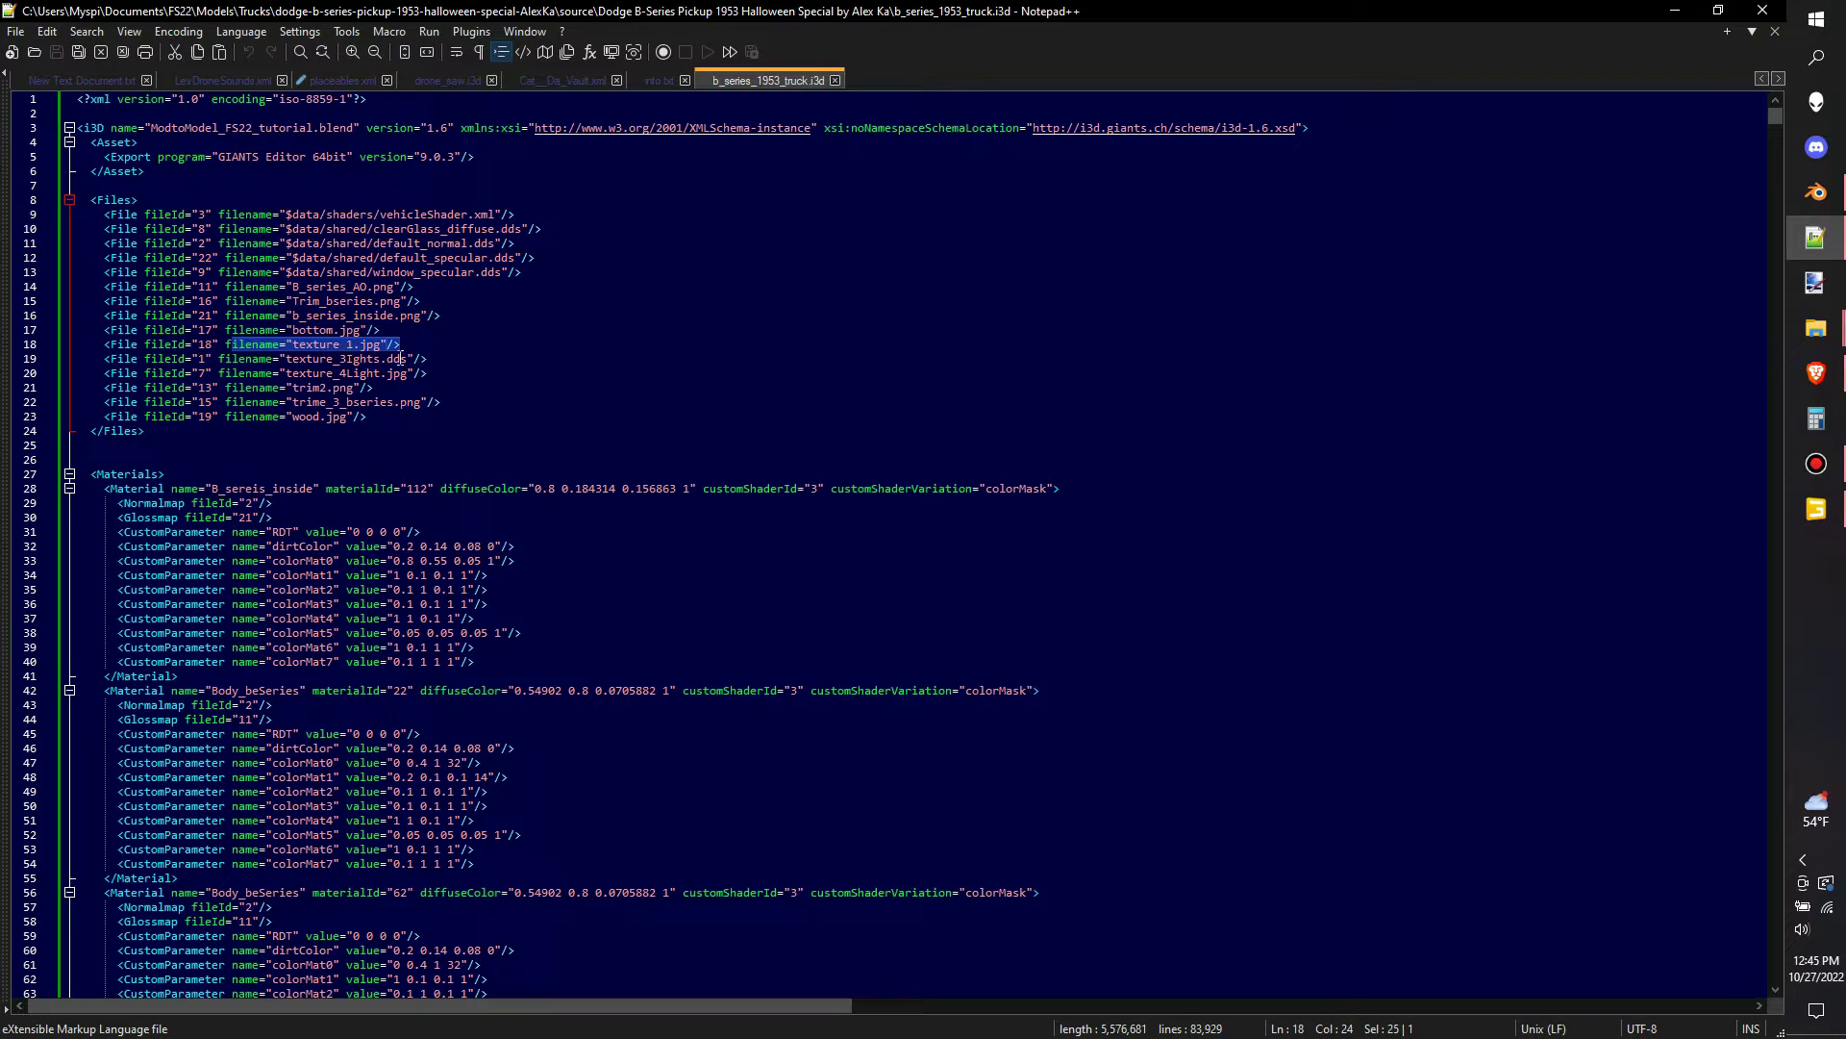
drag(389, 374, 402, 376)
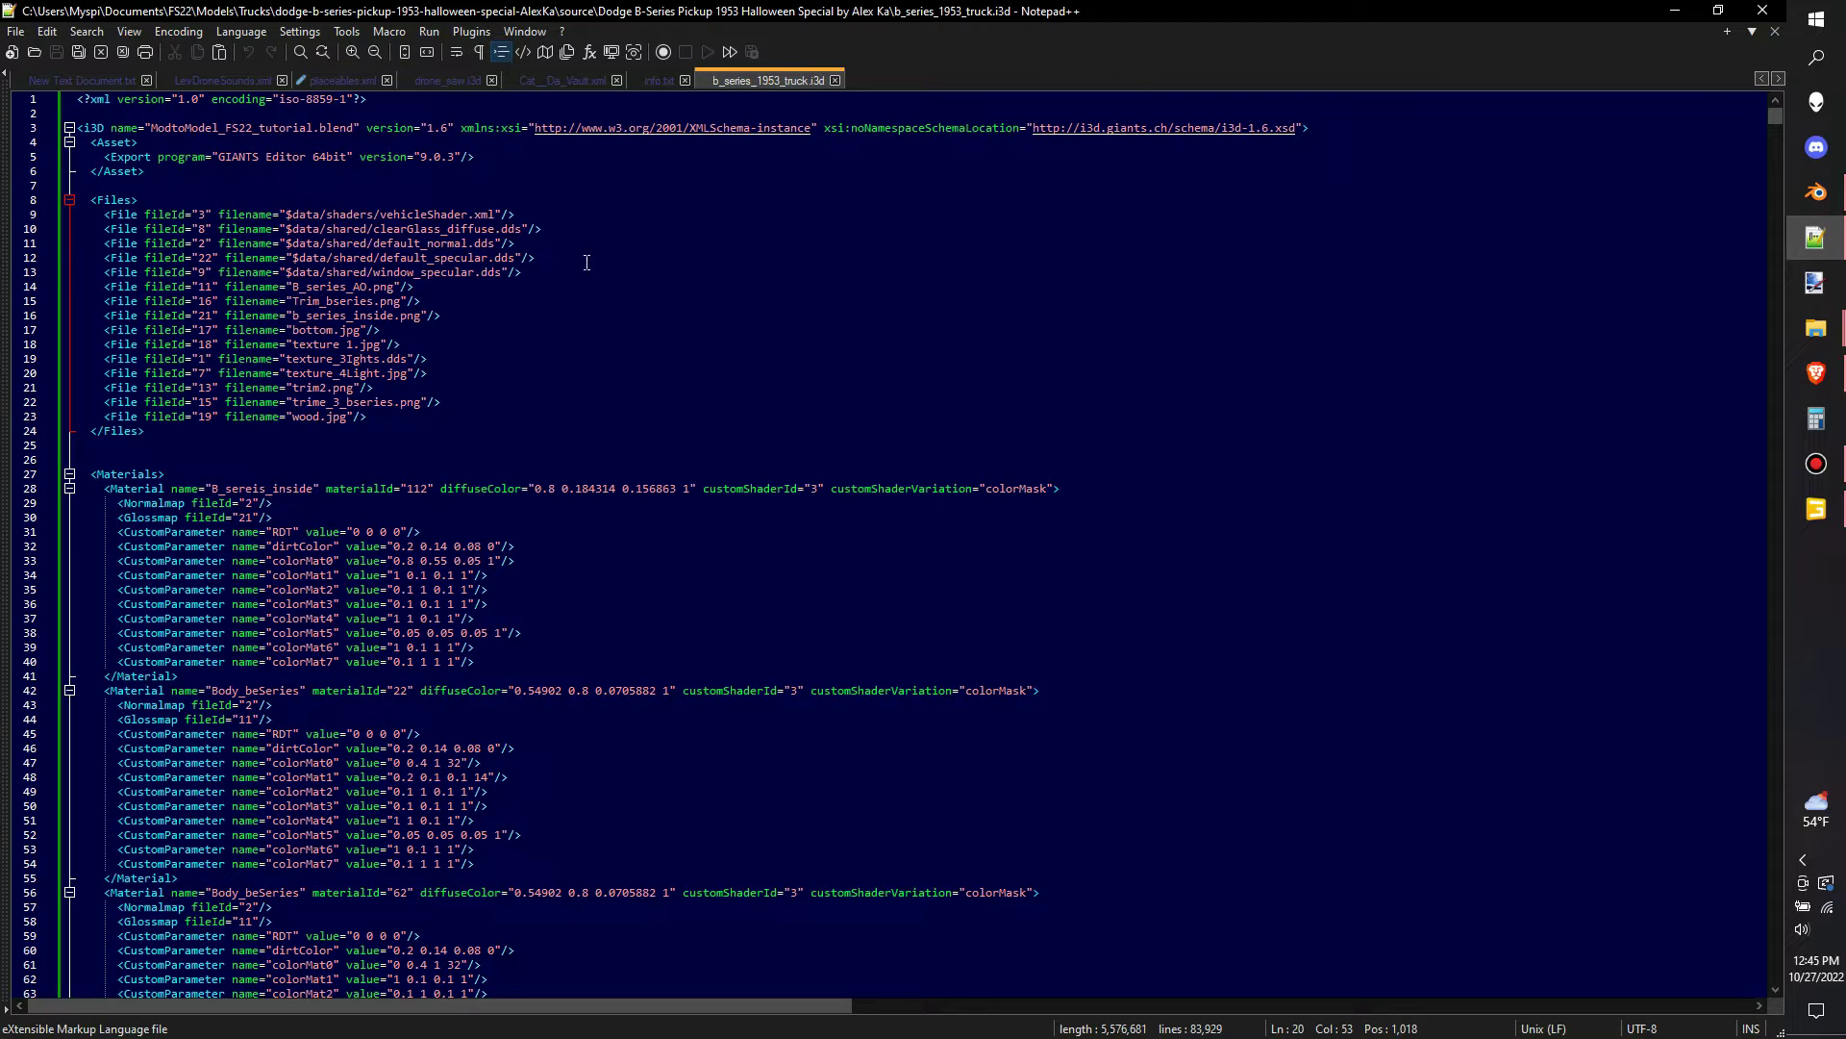
Separate the truck's own texture entries from the $data entries with two blank lines and leave the text editor for GIANTS Editor
key(Return)
key(Return)
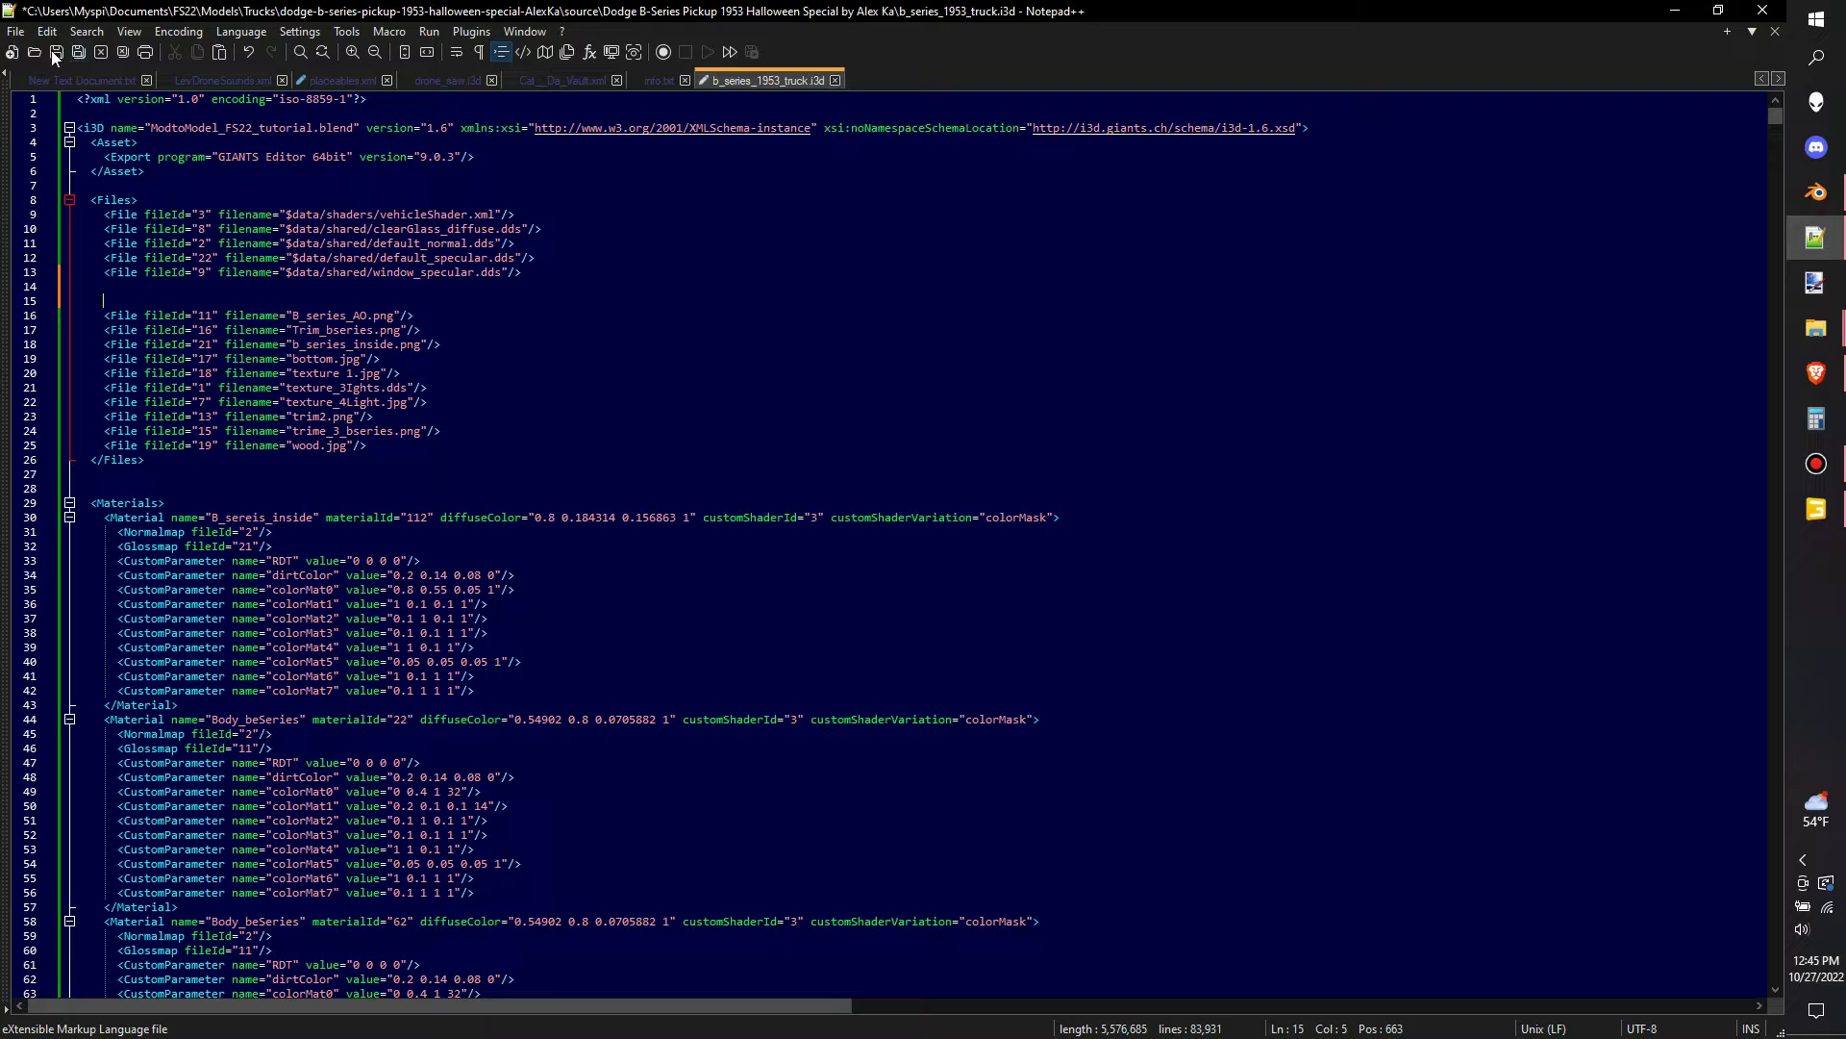
click(1748, 12)
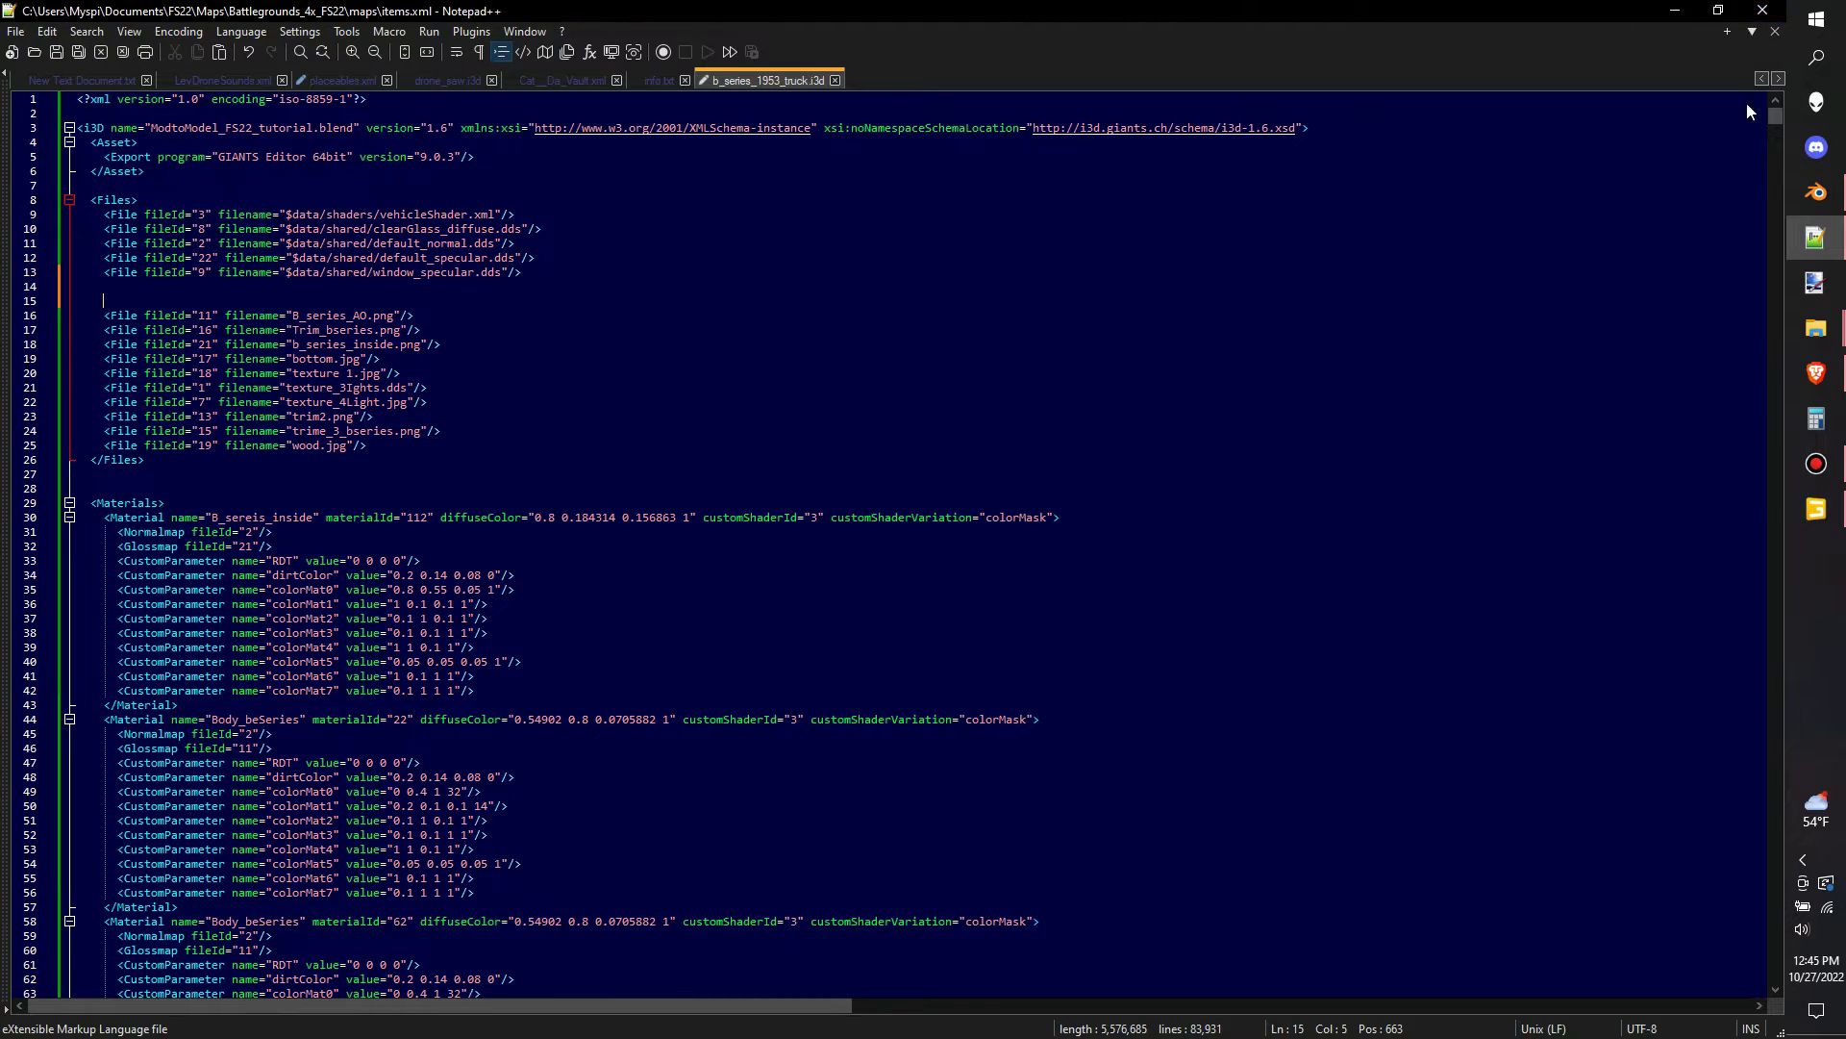
Start Export Selection with Files for the dodge group and create a textures folder inside the dodge_B_series 1953_FS22 mod folder
click(71, 118)
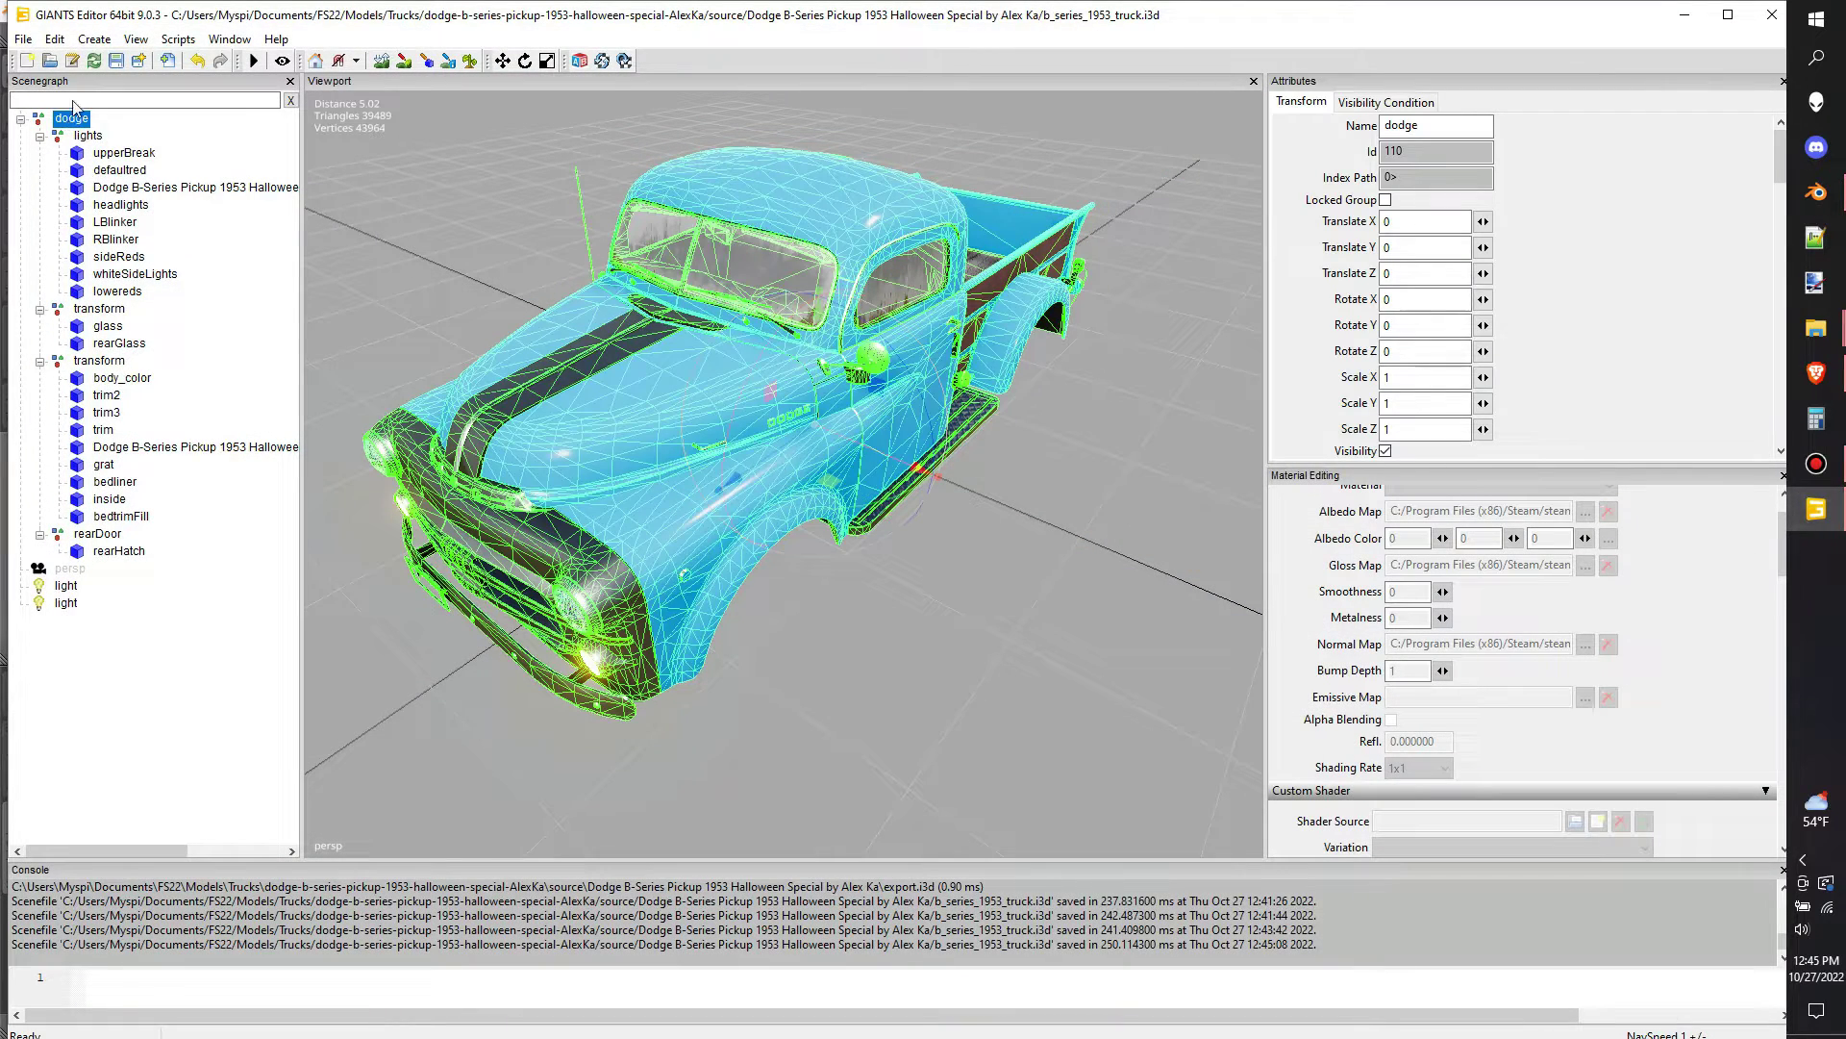
click(23, 39)
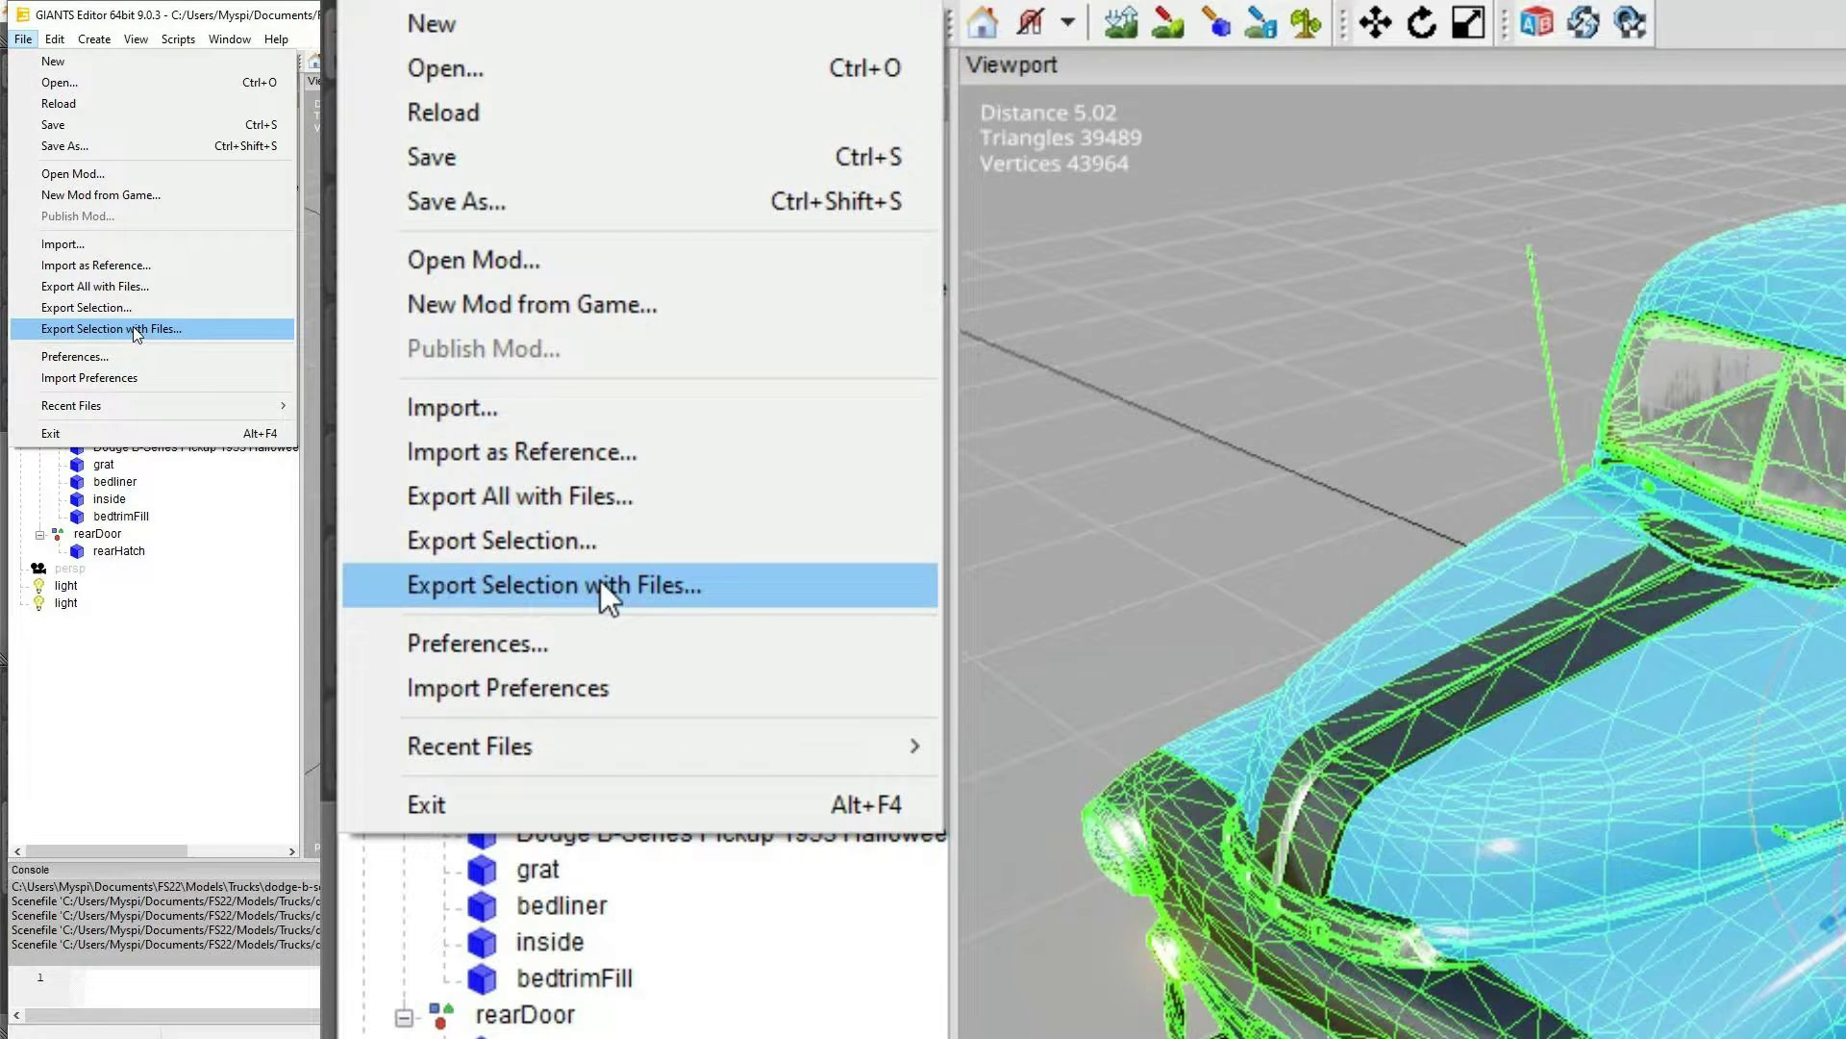
click(134, 331)
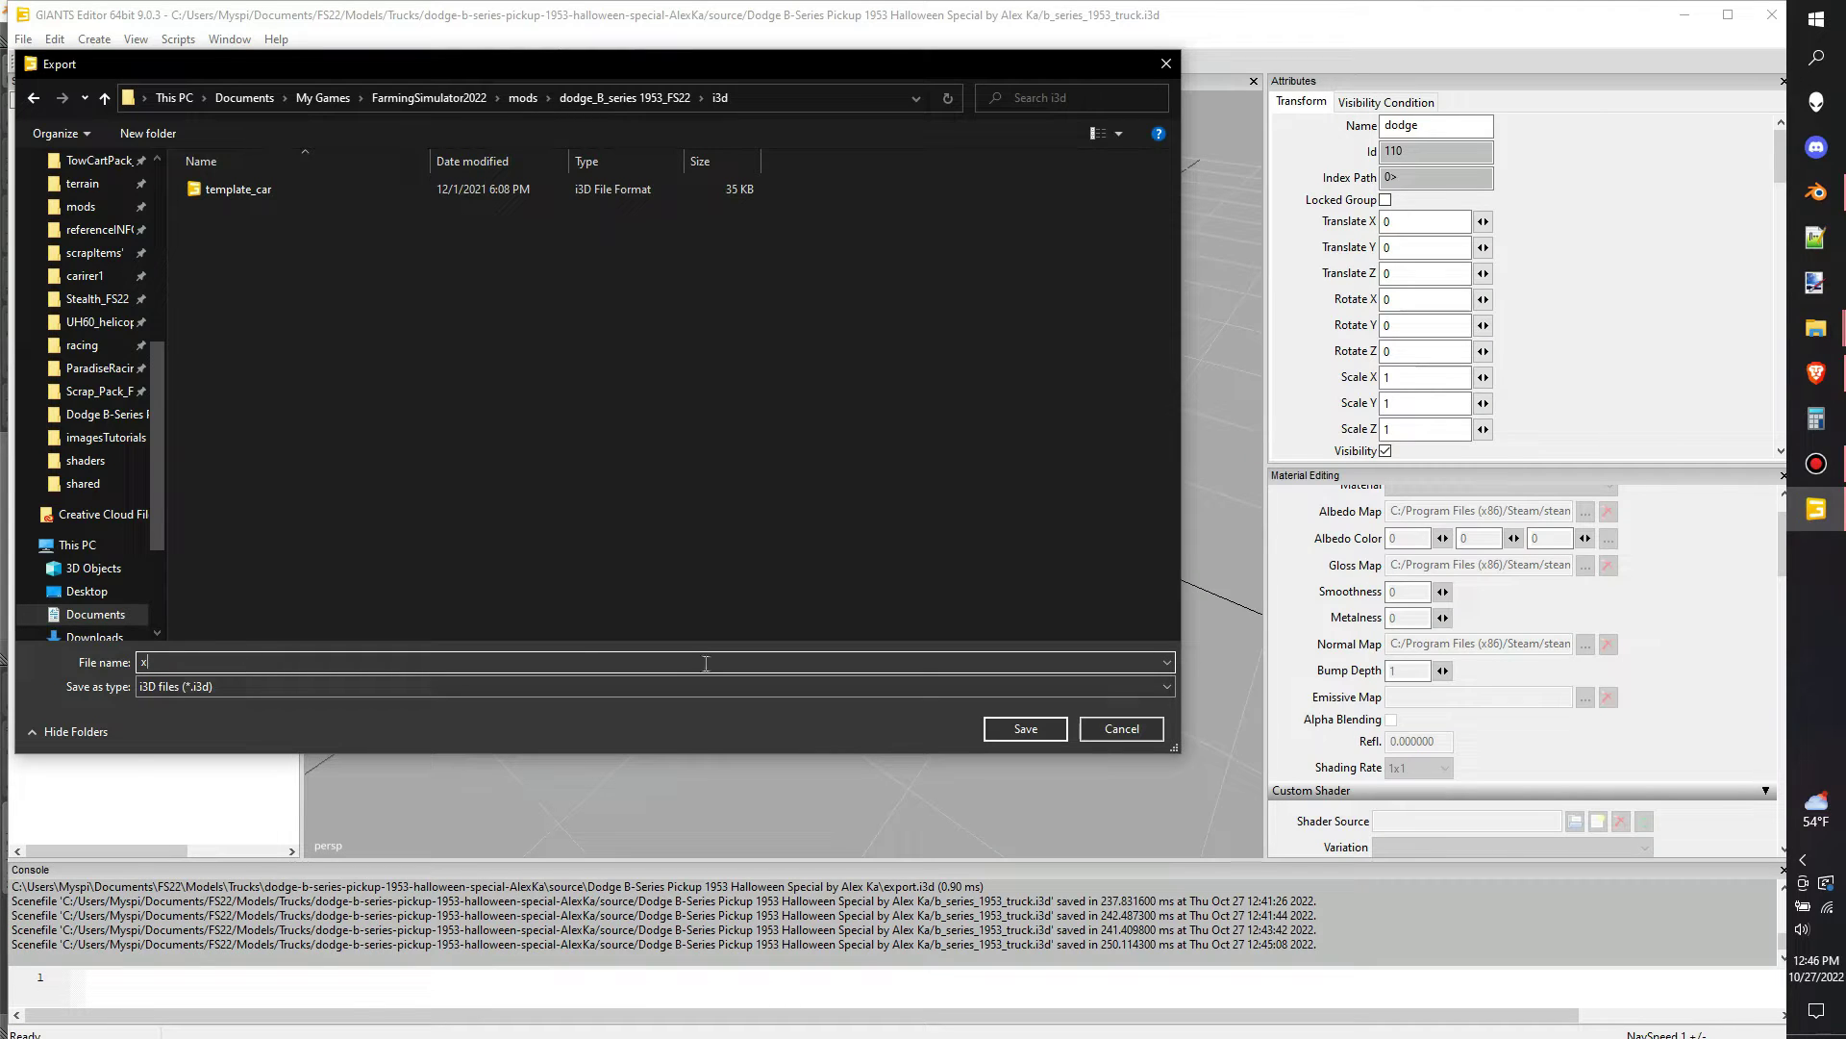
click(583, 92)
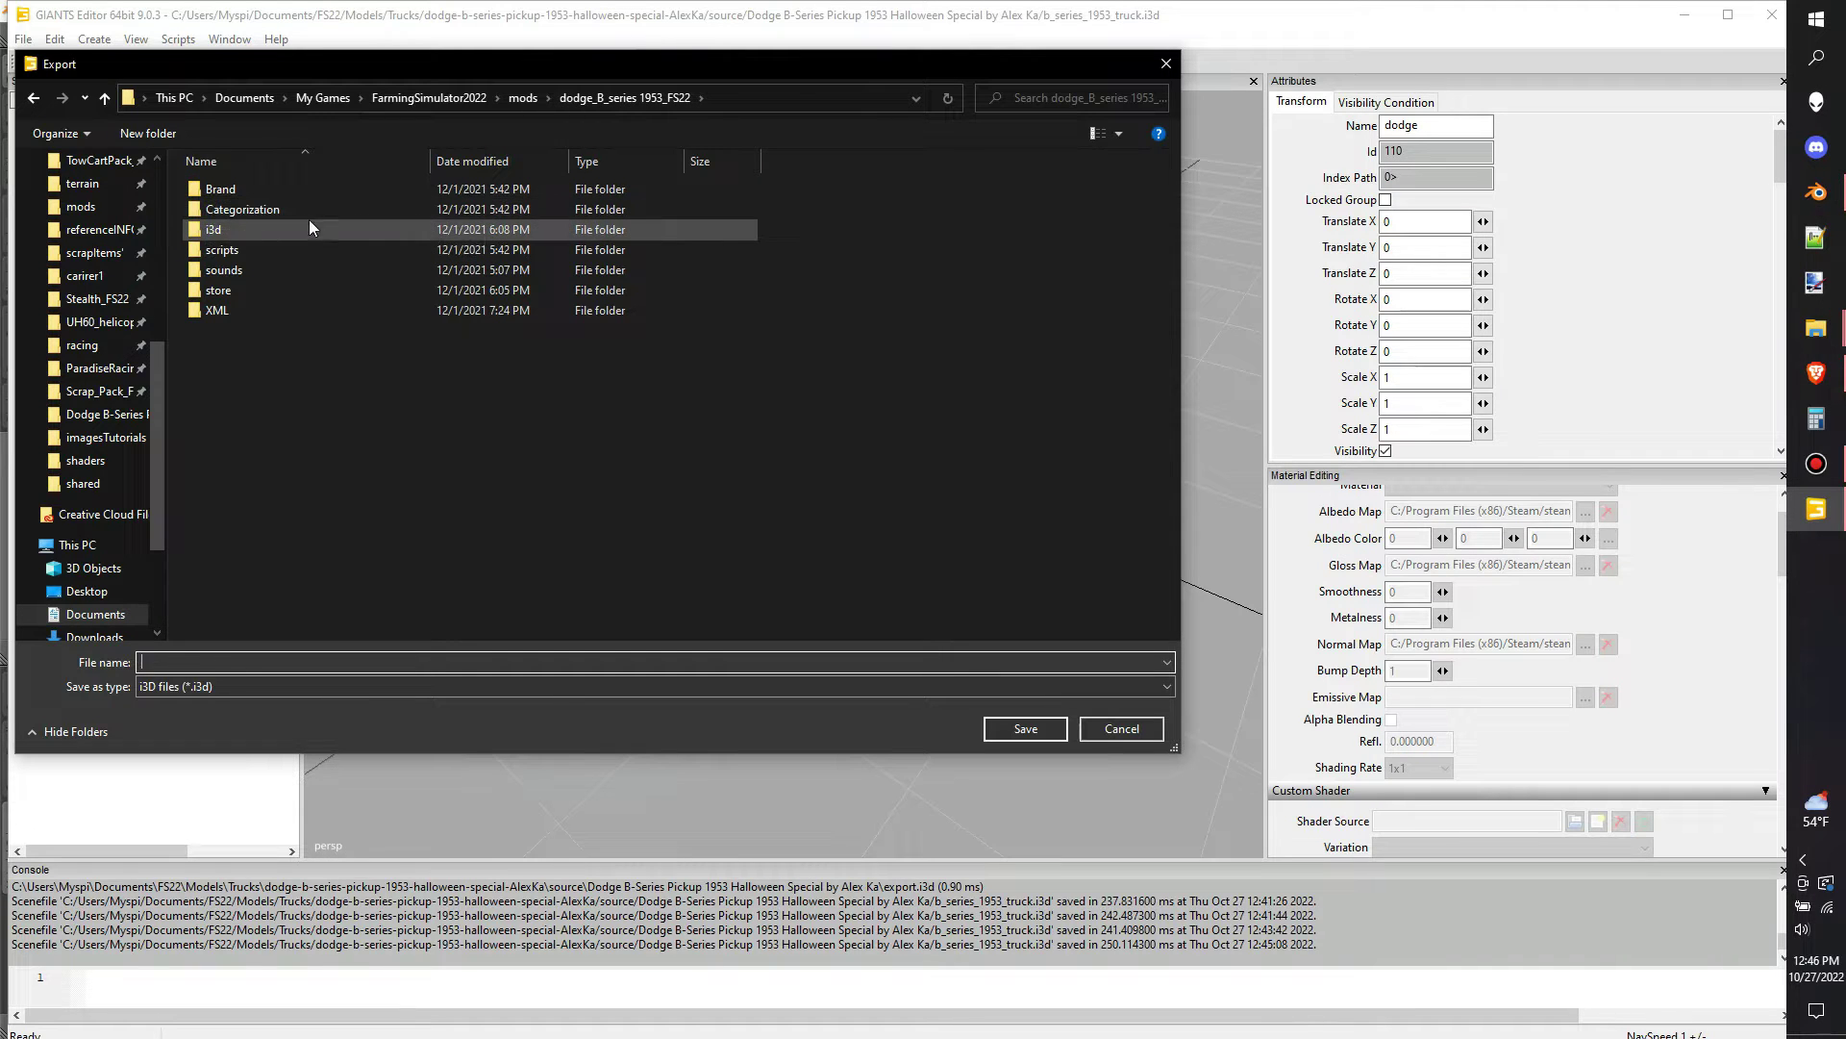
click(149, 134)
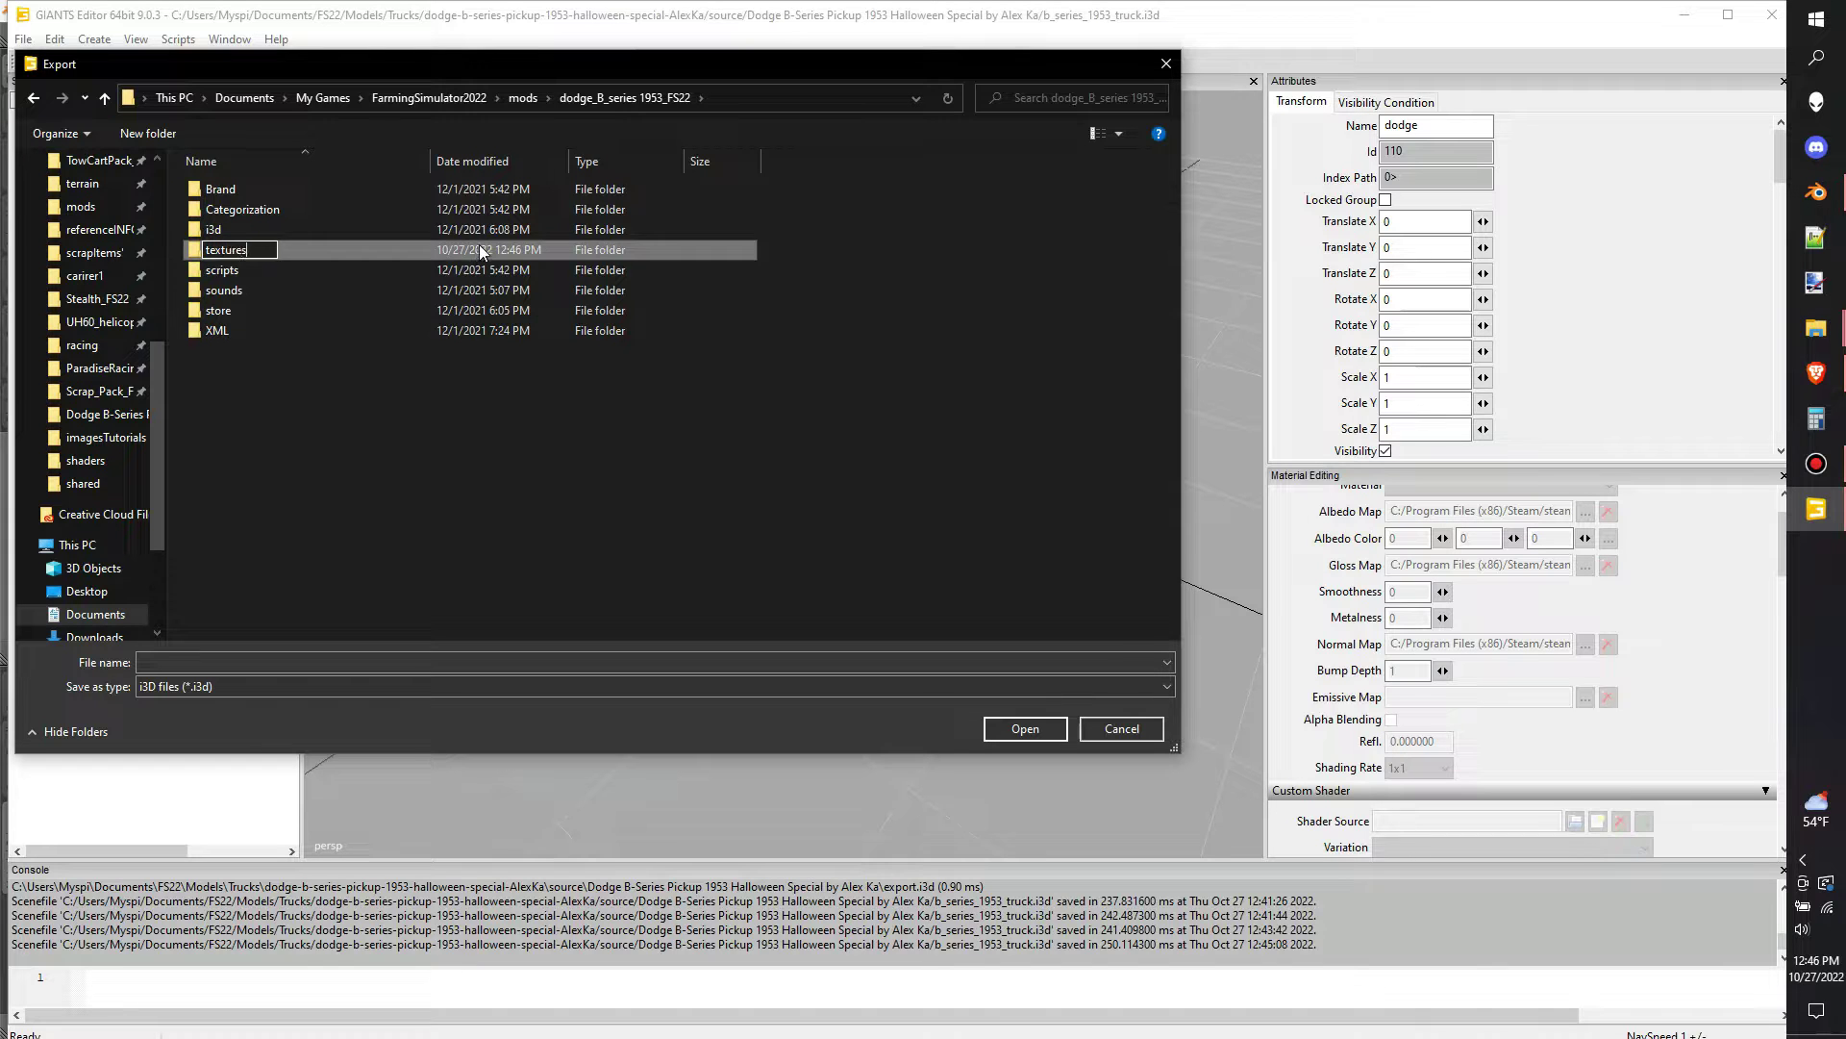
click(273, 267)
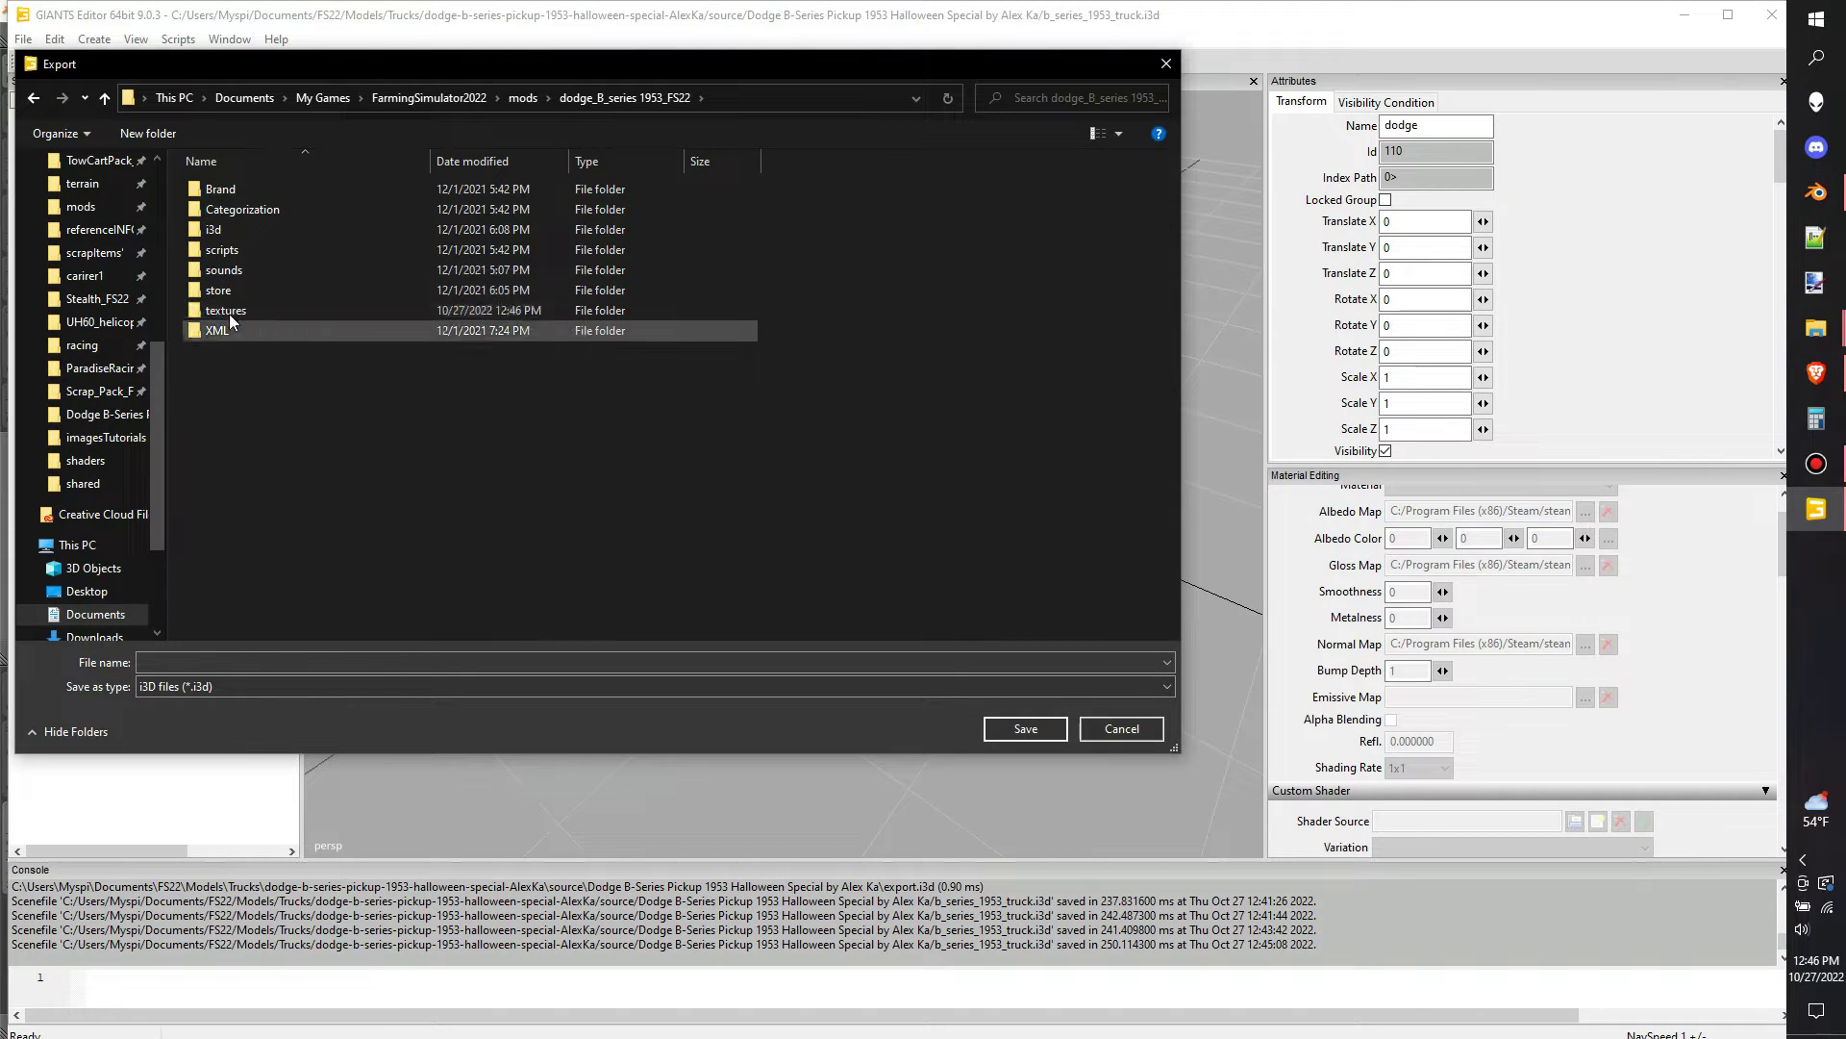
Export the dodge group with its files into the textures folder under the name export
double_click(231, 312)
text(export)
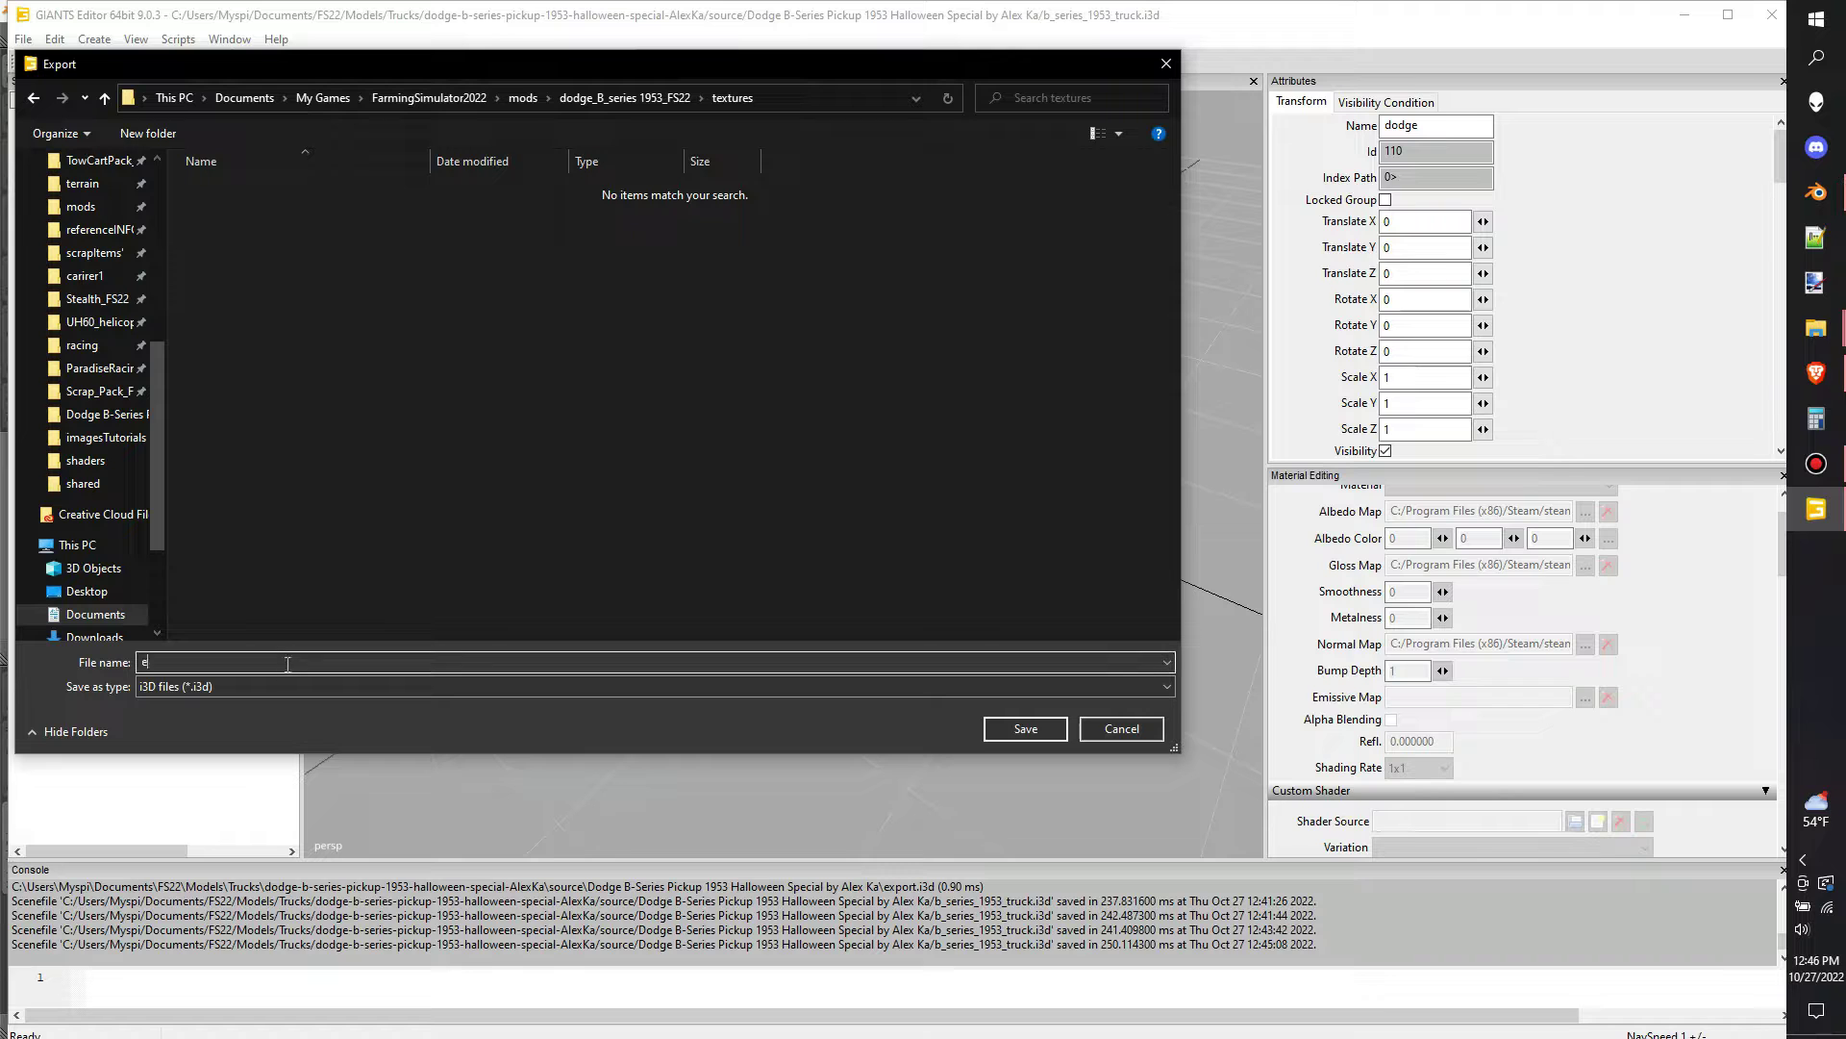
click(1025, 728)
click(960, 532)
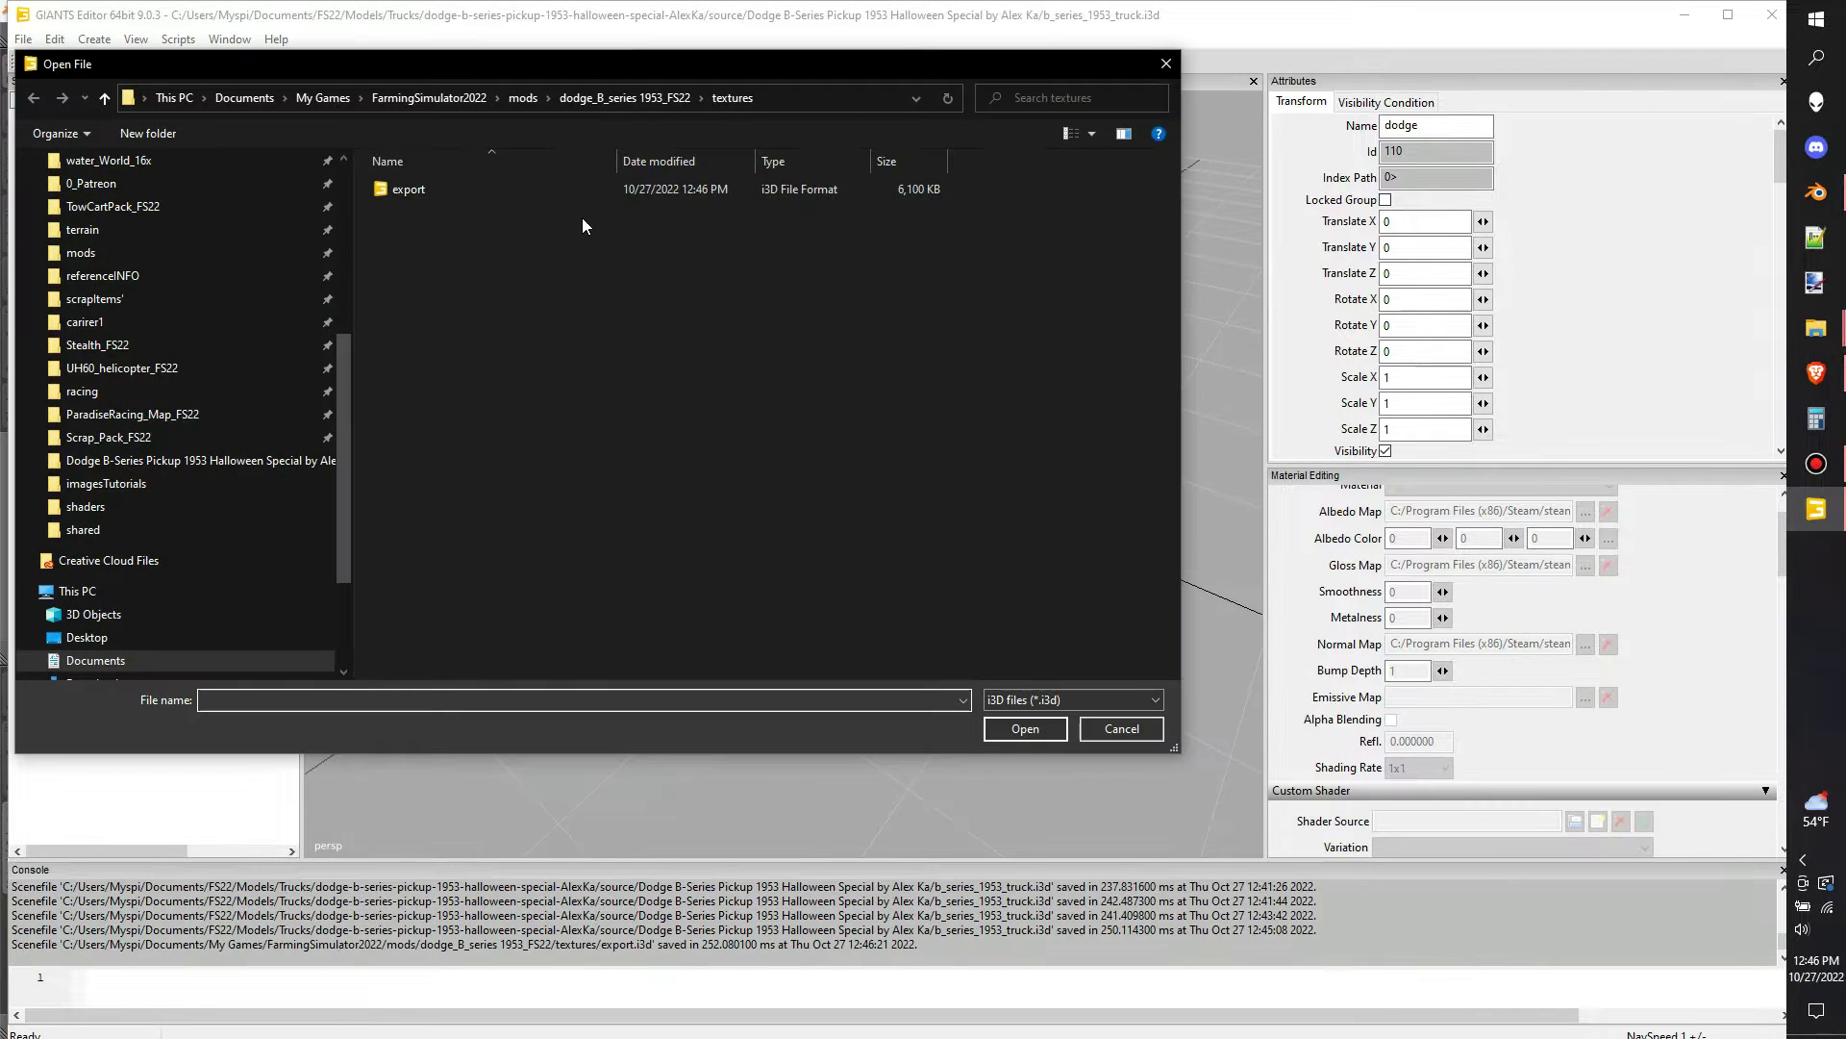
Open the template_car scene from the i3d folder of the dodge_B_series 1953_FS22 mod
click(650, 98)
double_click(408, 236)
double_click(459, 190)
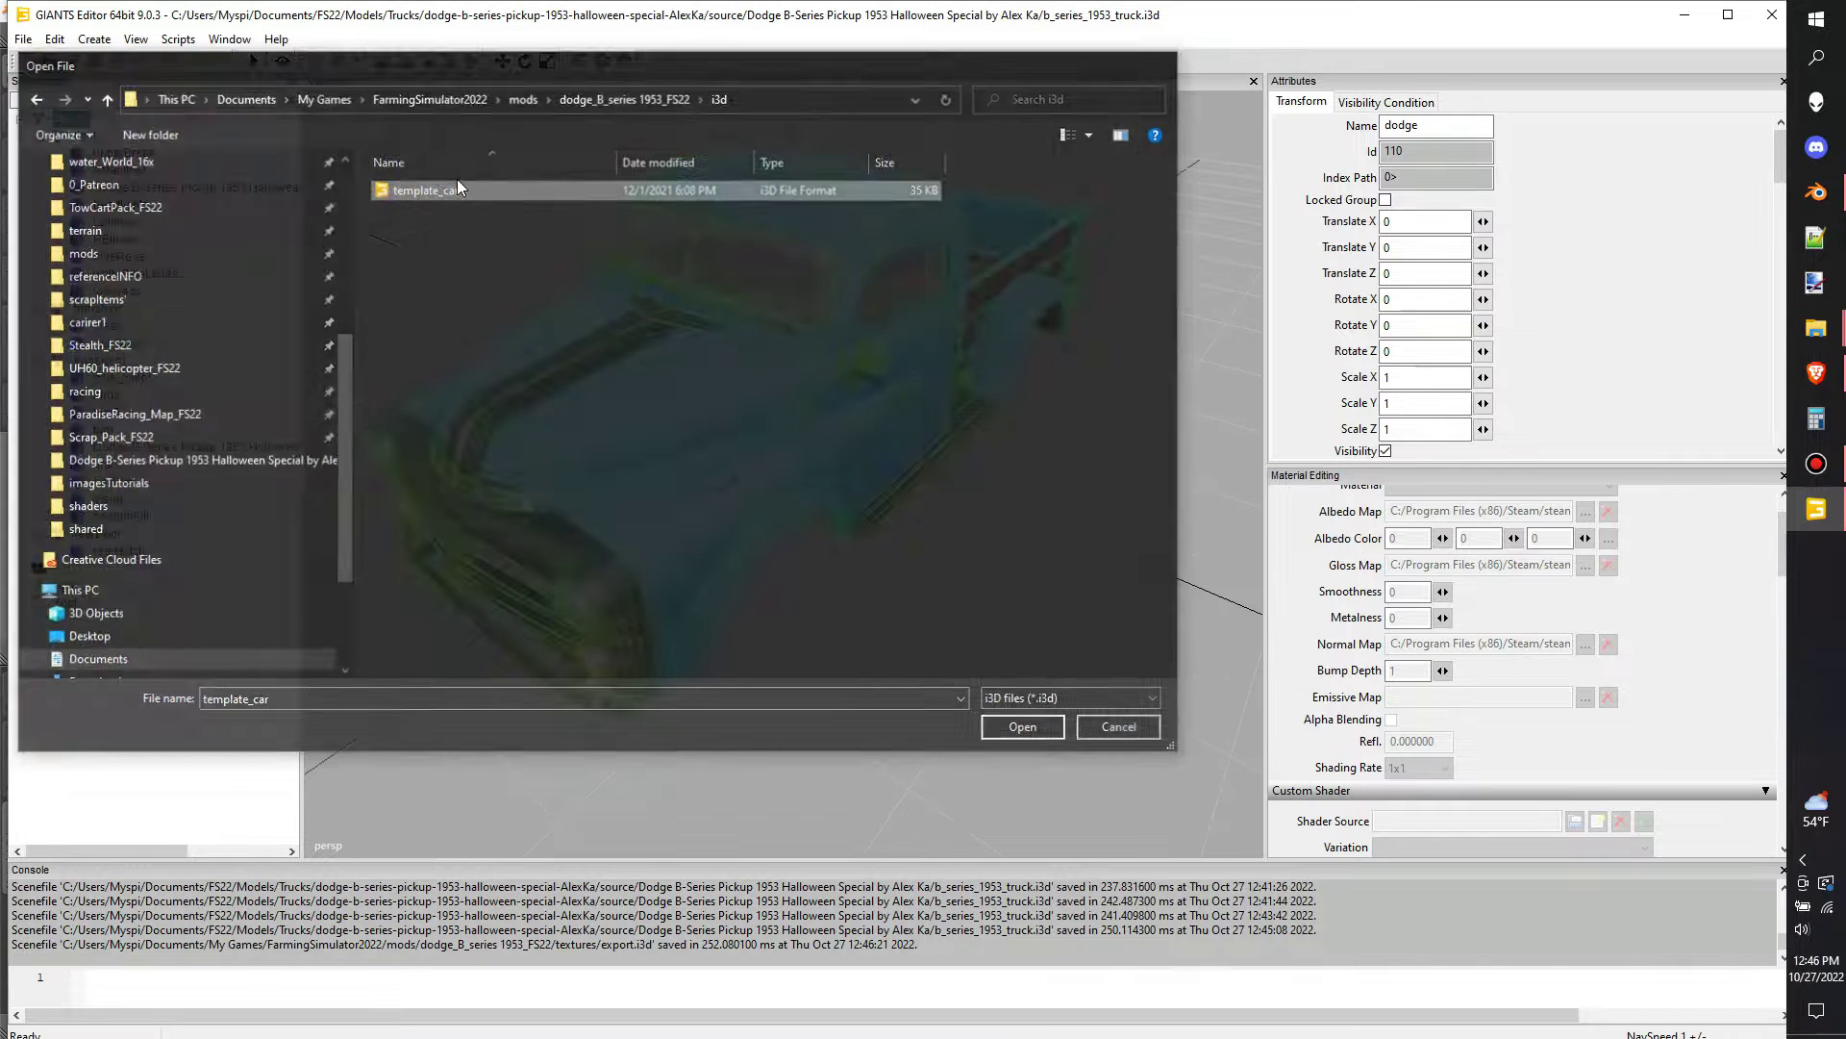
middle_drag(858, 460, 955, 476)
scroll(955, 470, up, 5)
scroll(955, 469, down, 6)
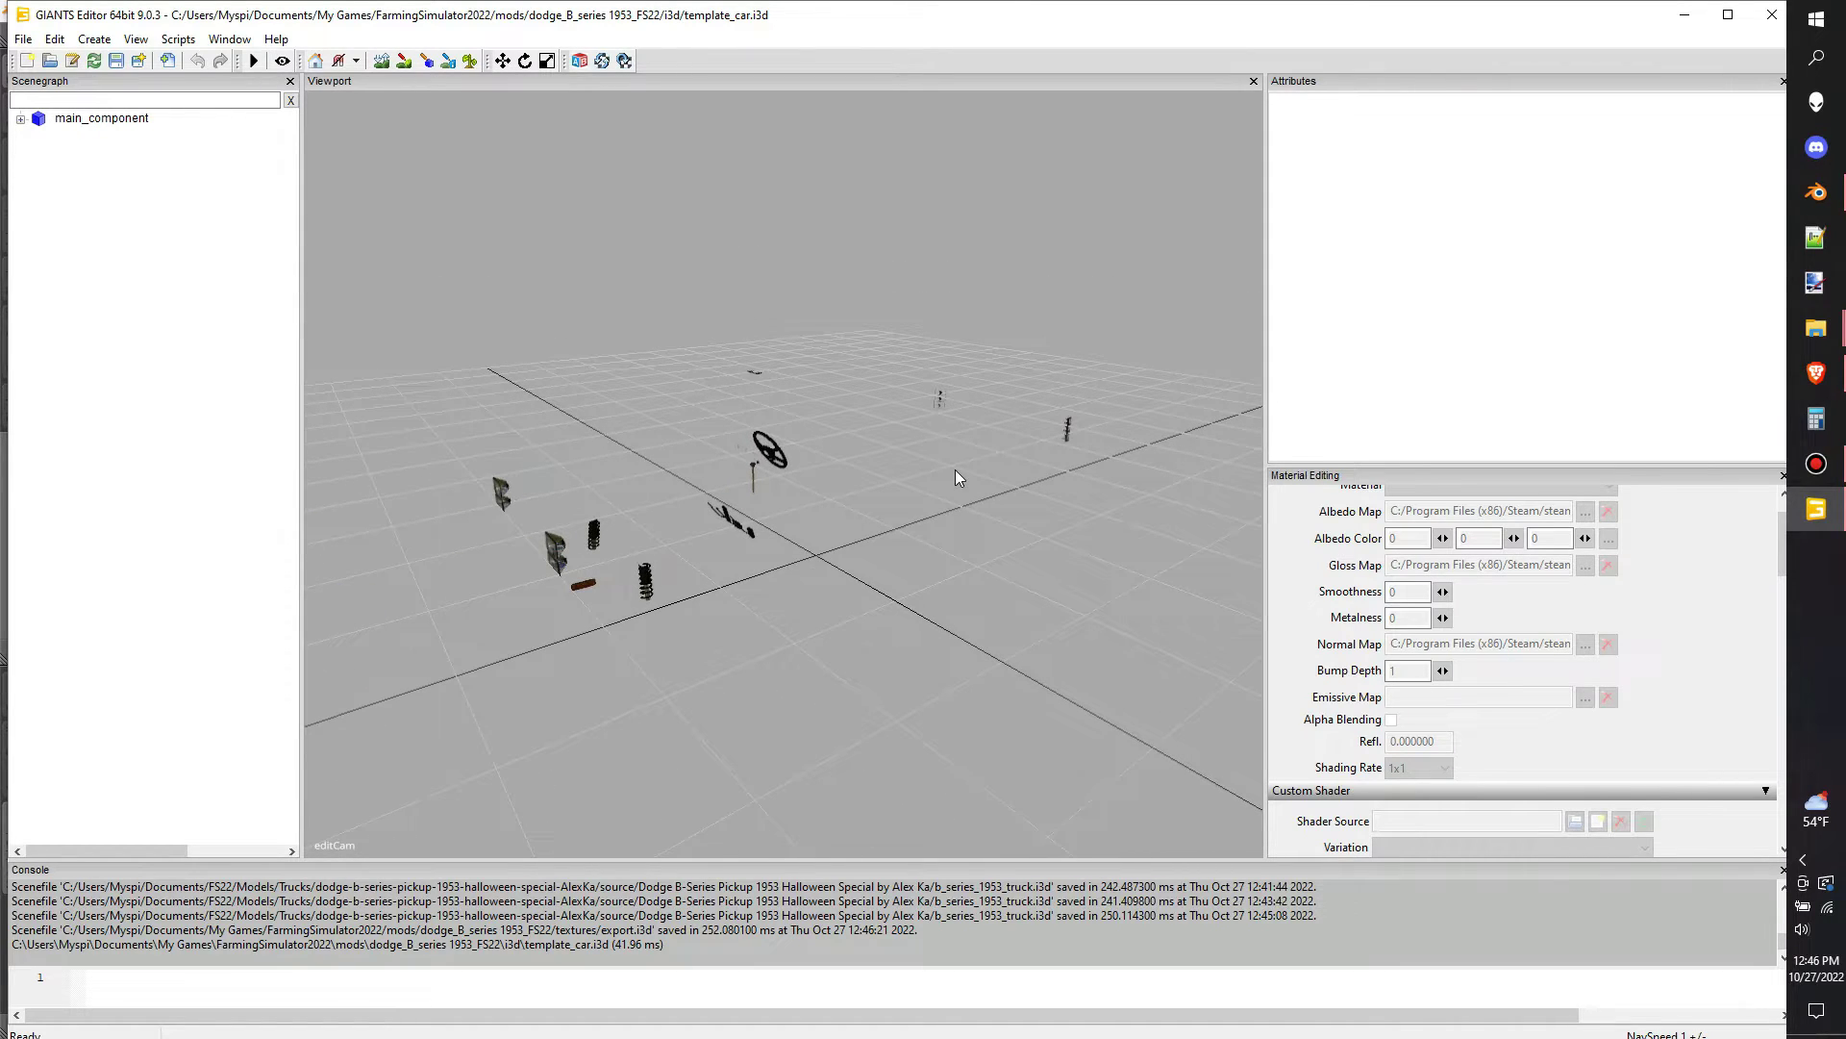
Import the exported truck file export from the mod's textures folder into the template_car scene
click(167, 61)
click(635, 104)
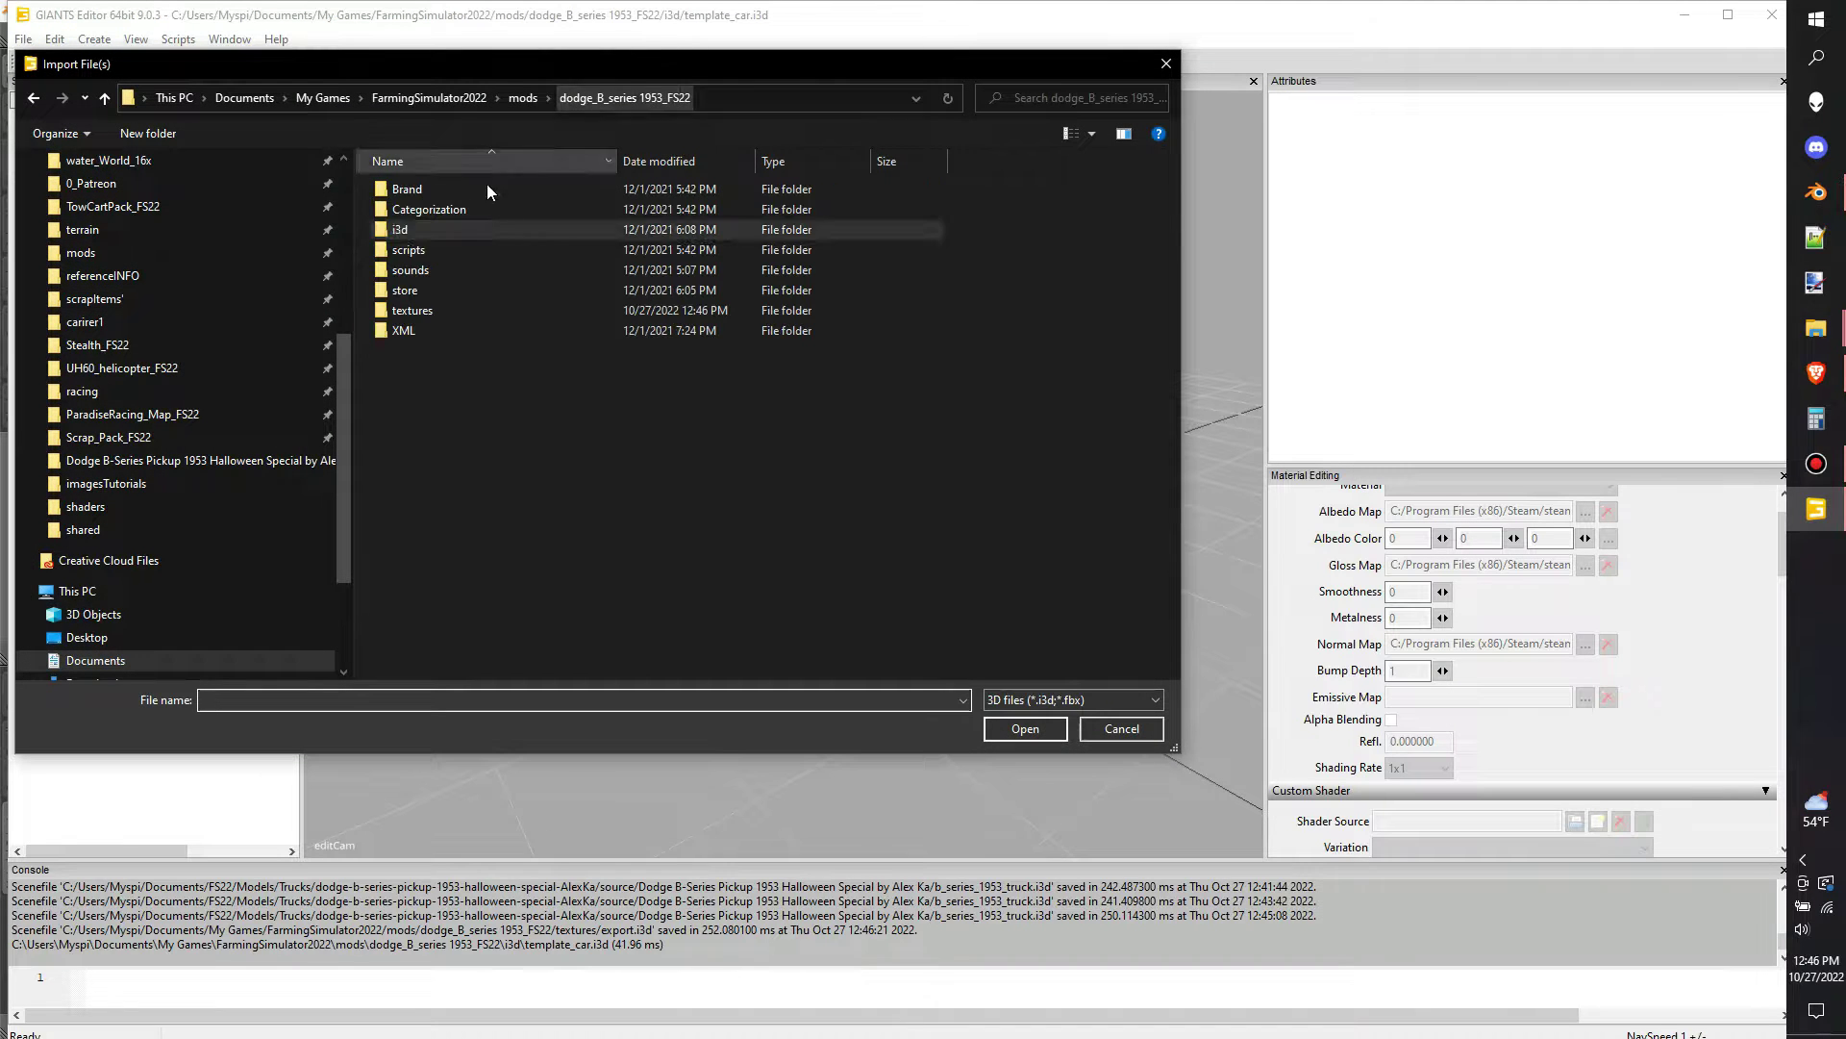
double_click(428, 318)
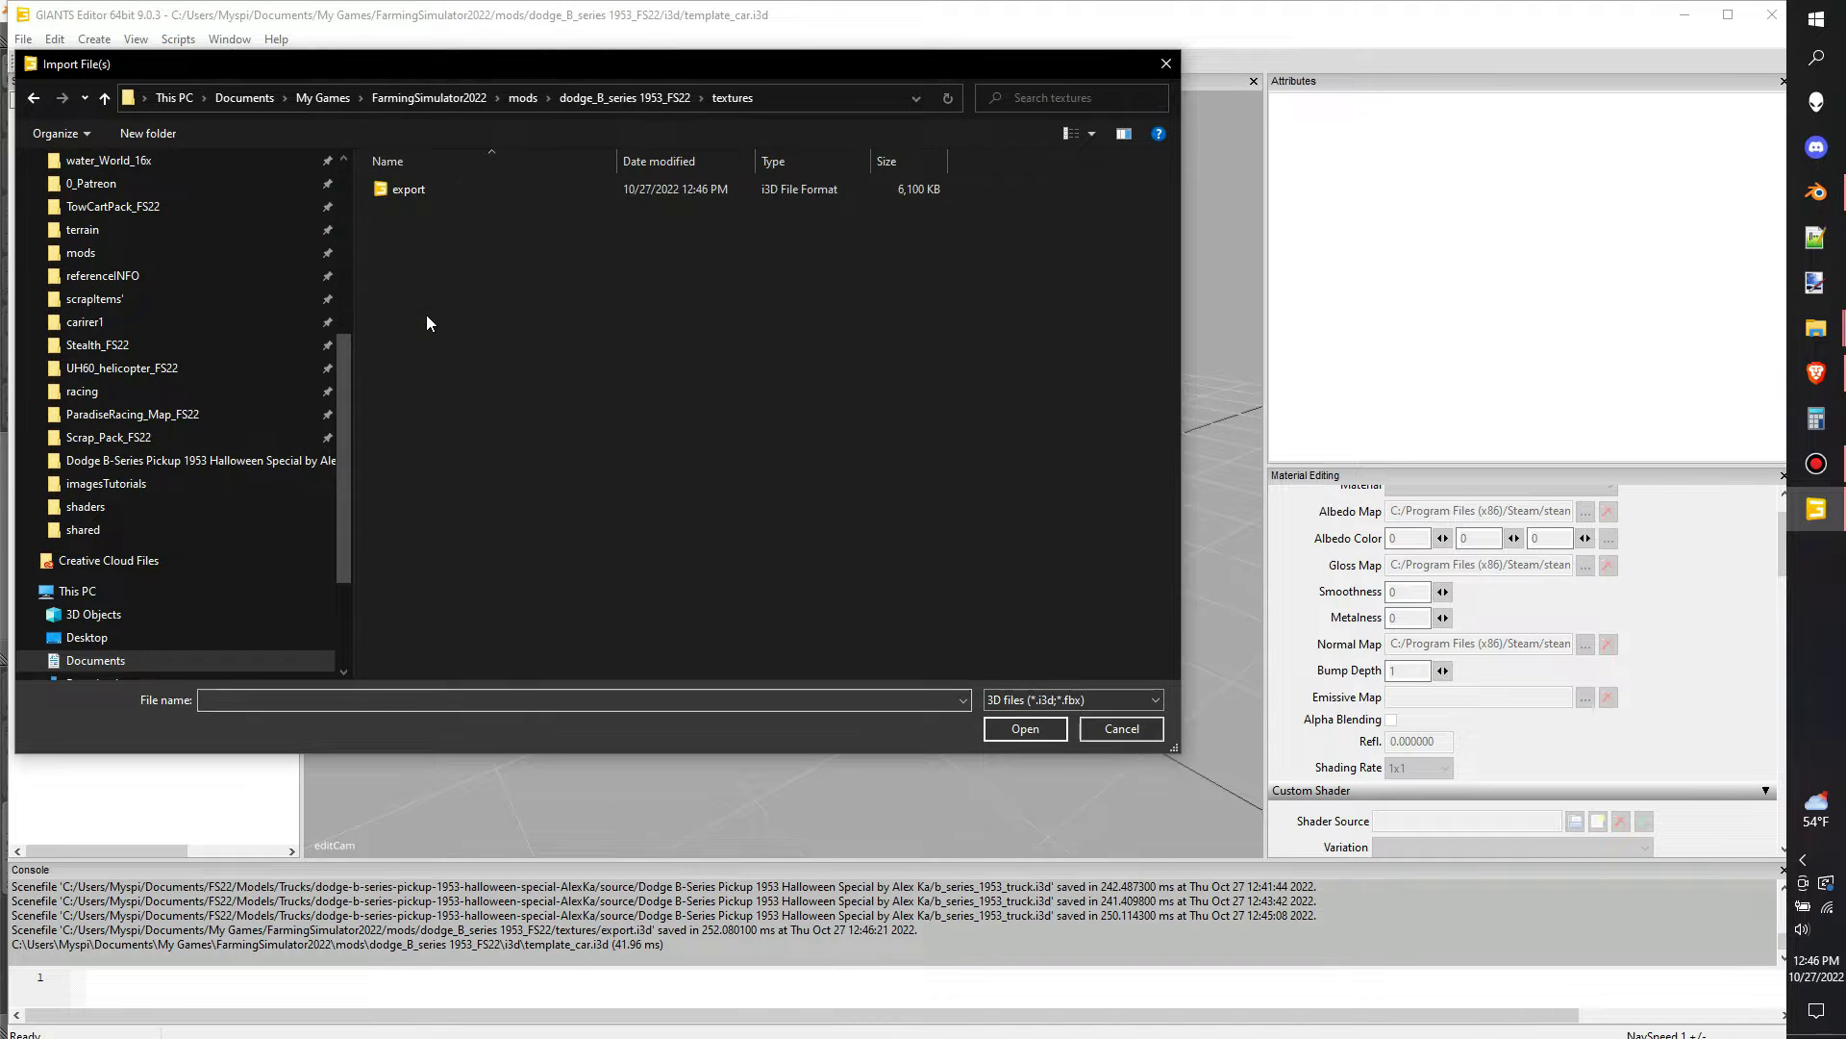
double_click(405, 192)
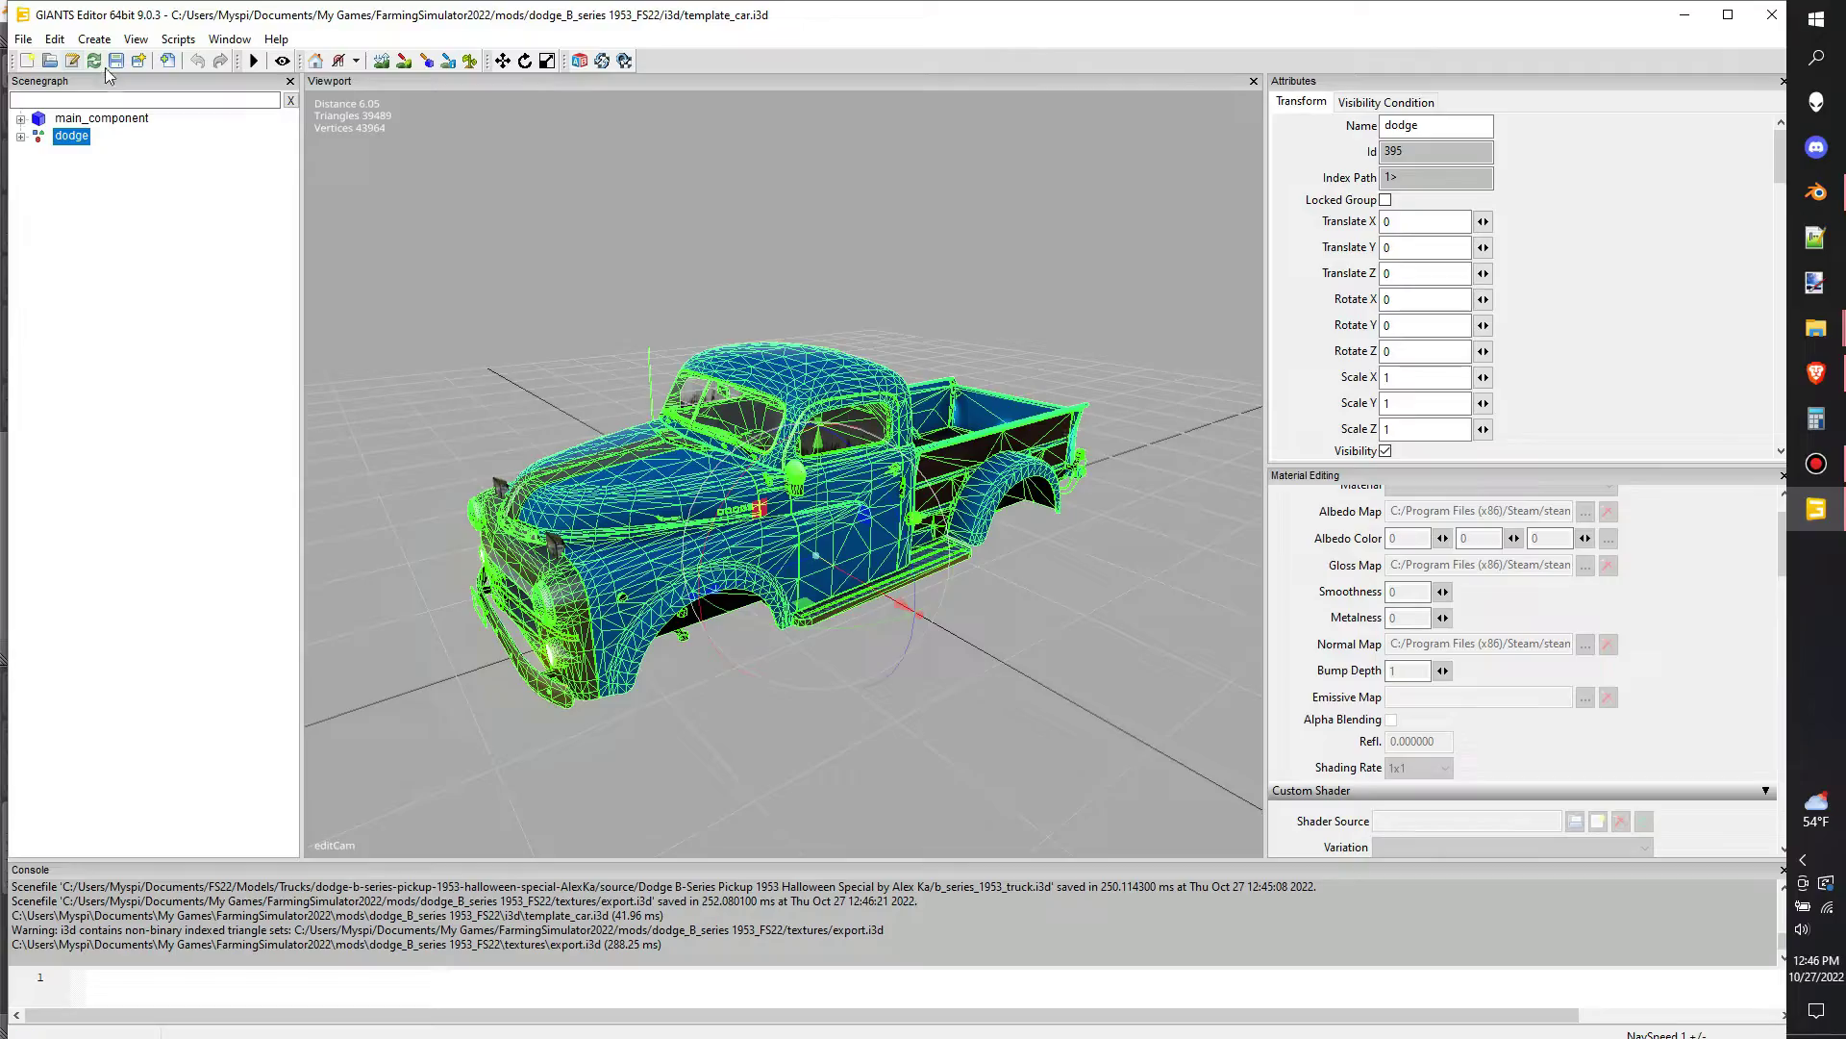
scroll(737, 427, up, 6)
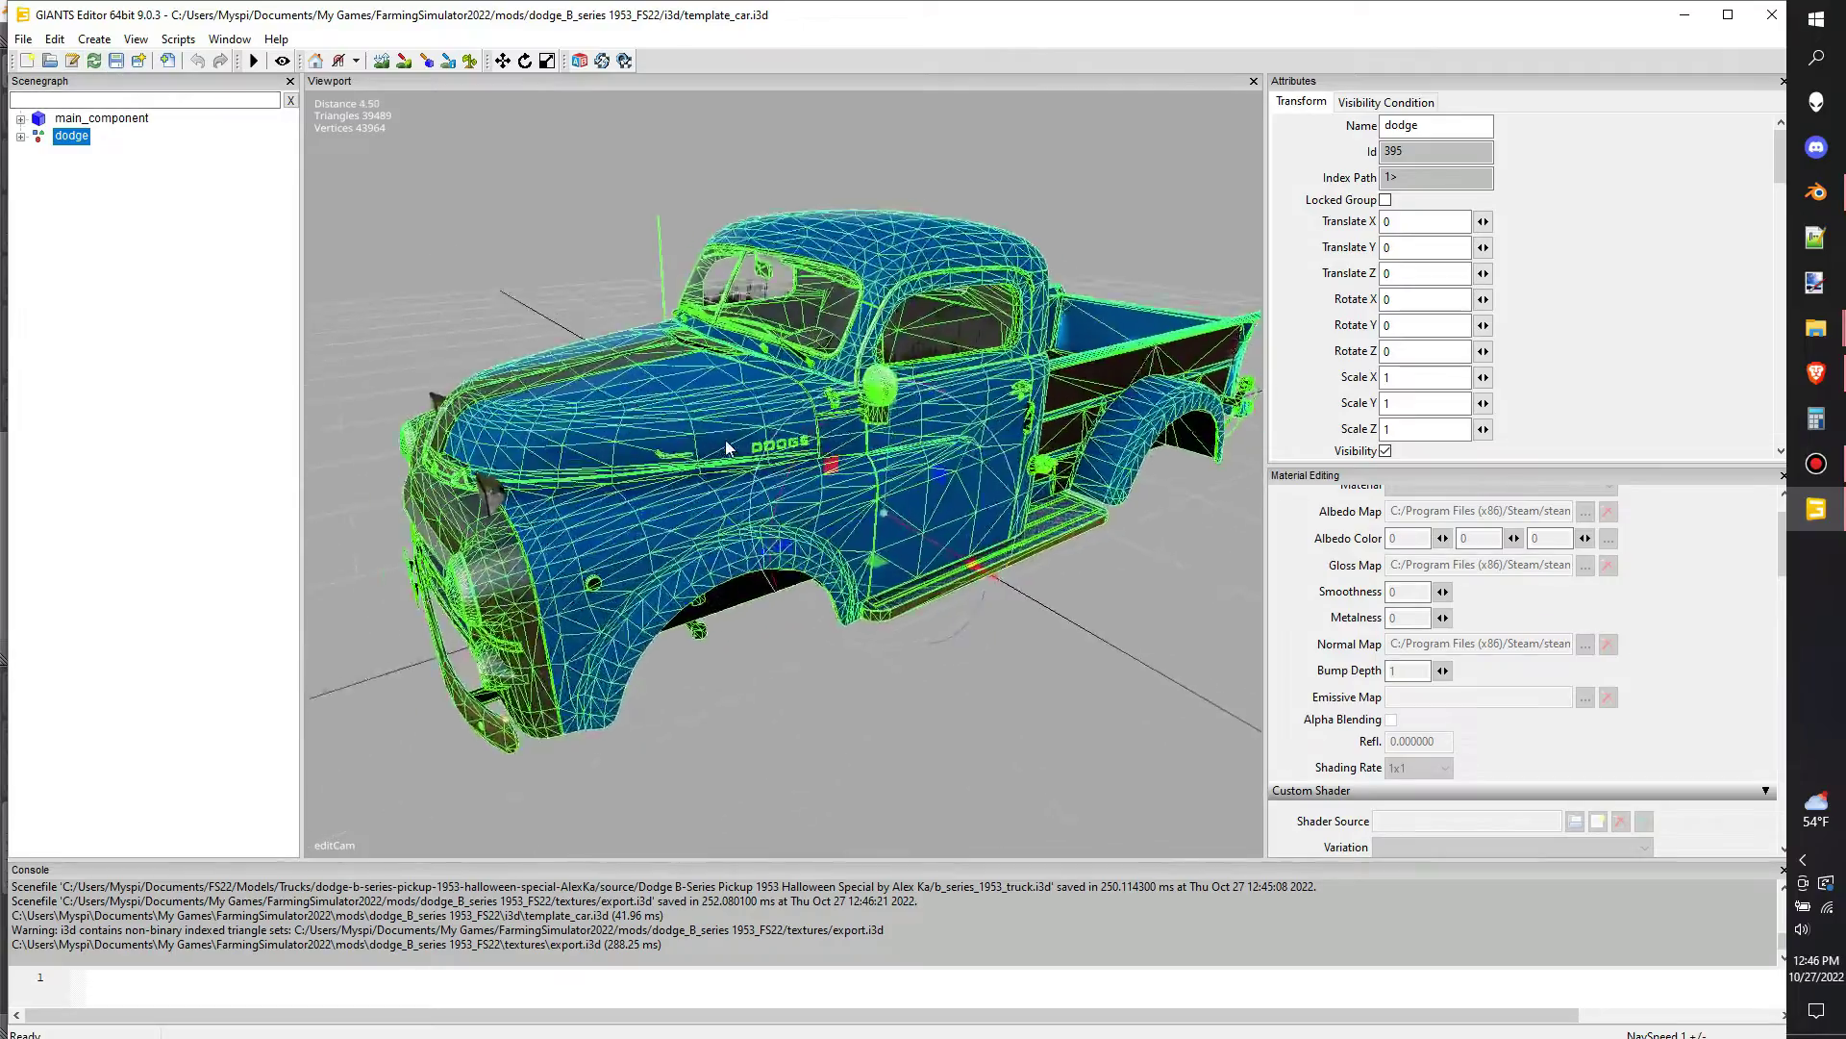
scroll(744, 450, up, 3)
scroll(769, 433, down, 8)
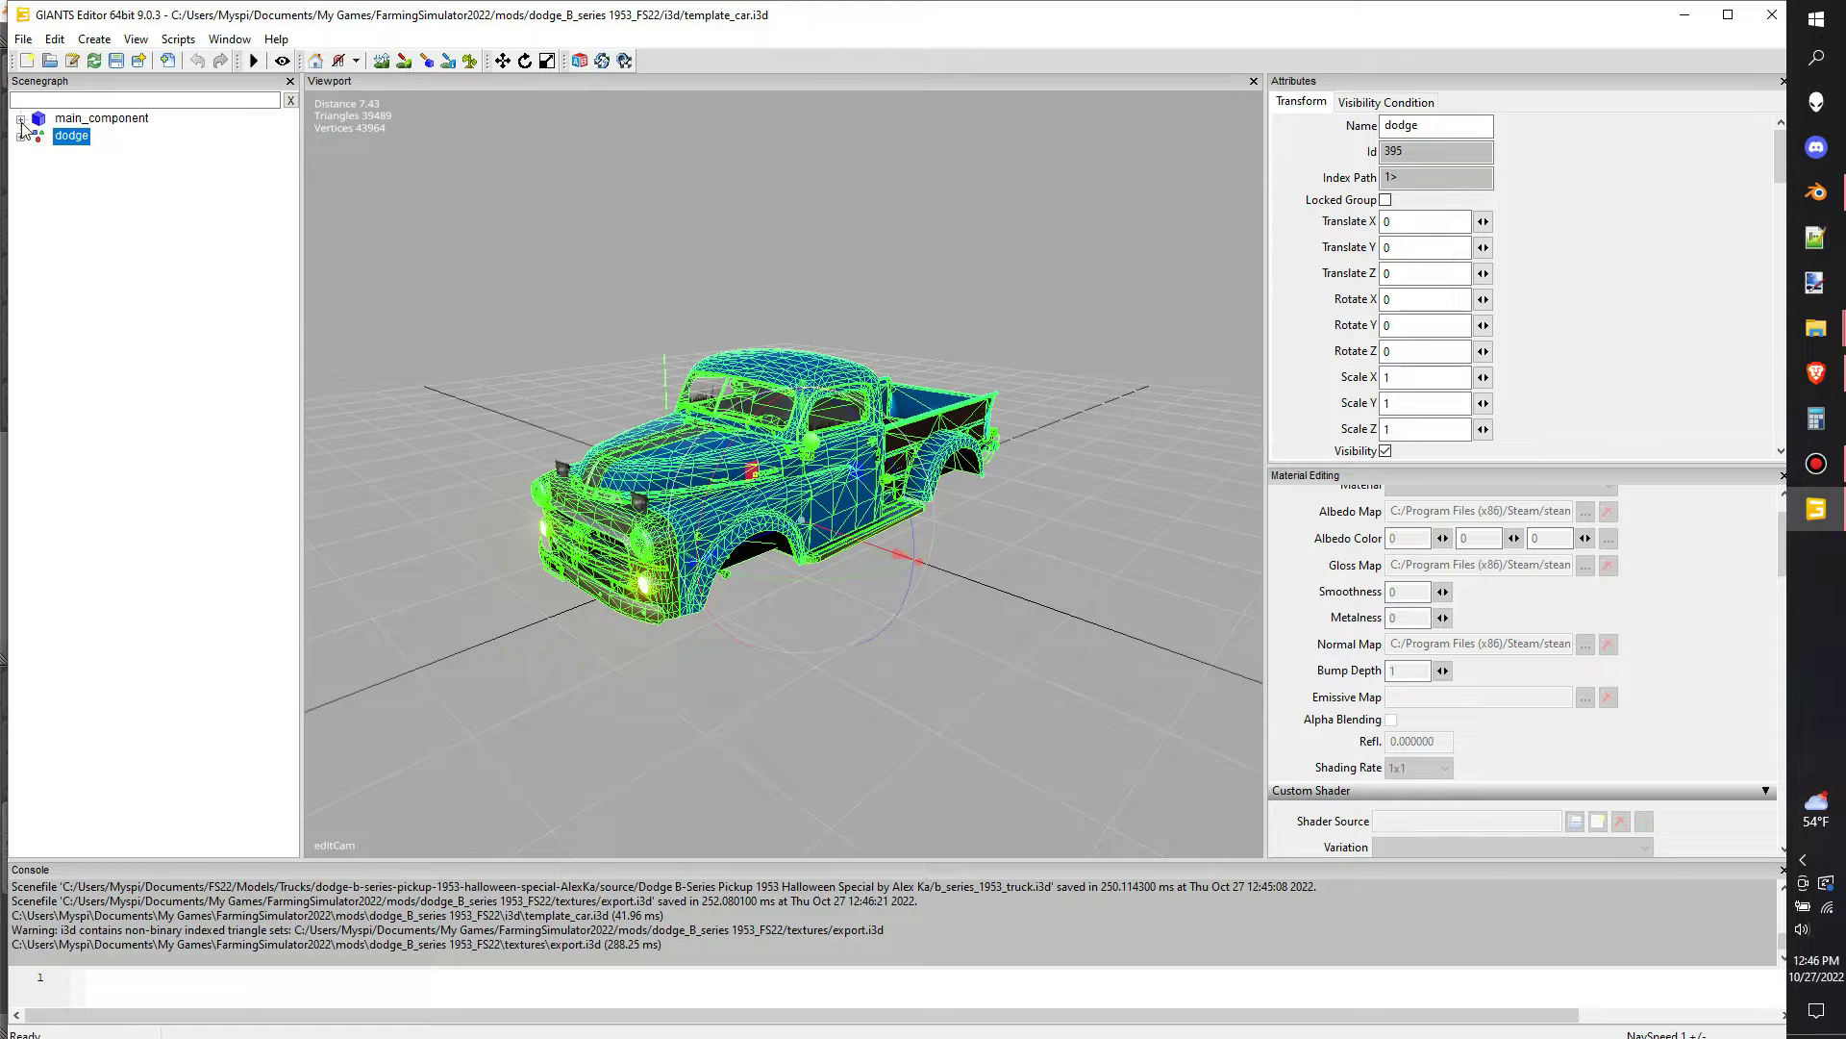
Examine the scene hierarchy by expanding main_component, stockCoding, its lights group and the imported dodge group
click(21, 120)
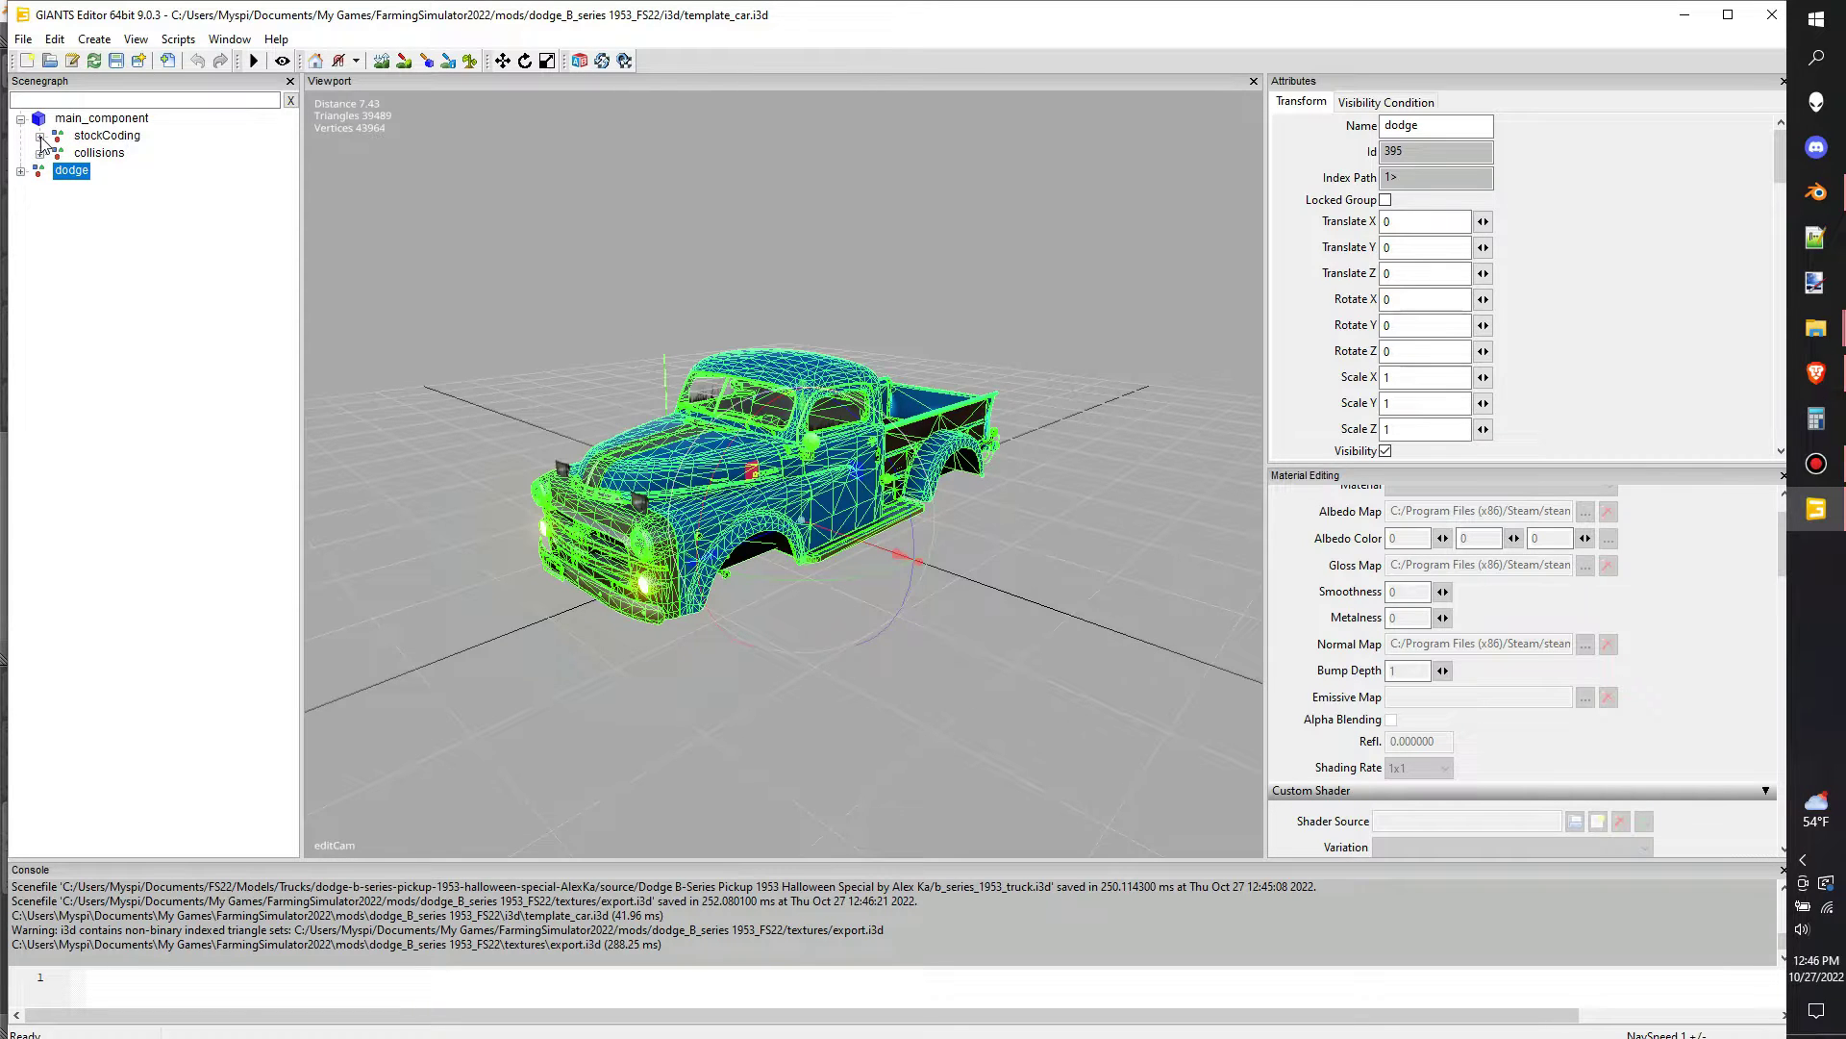
click(39, 137)
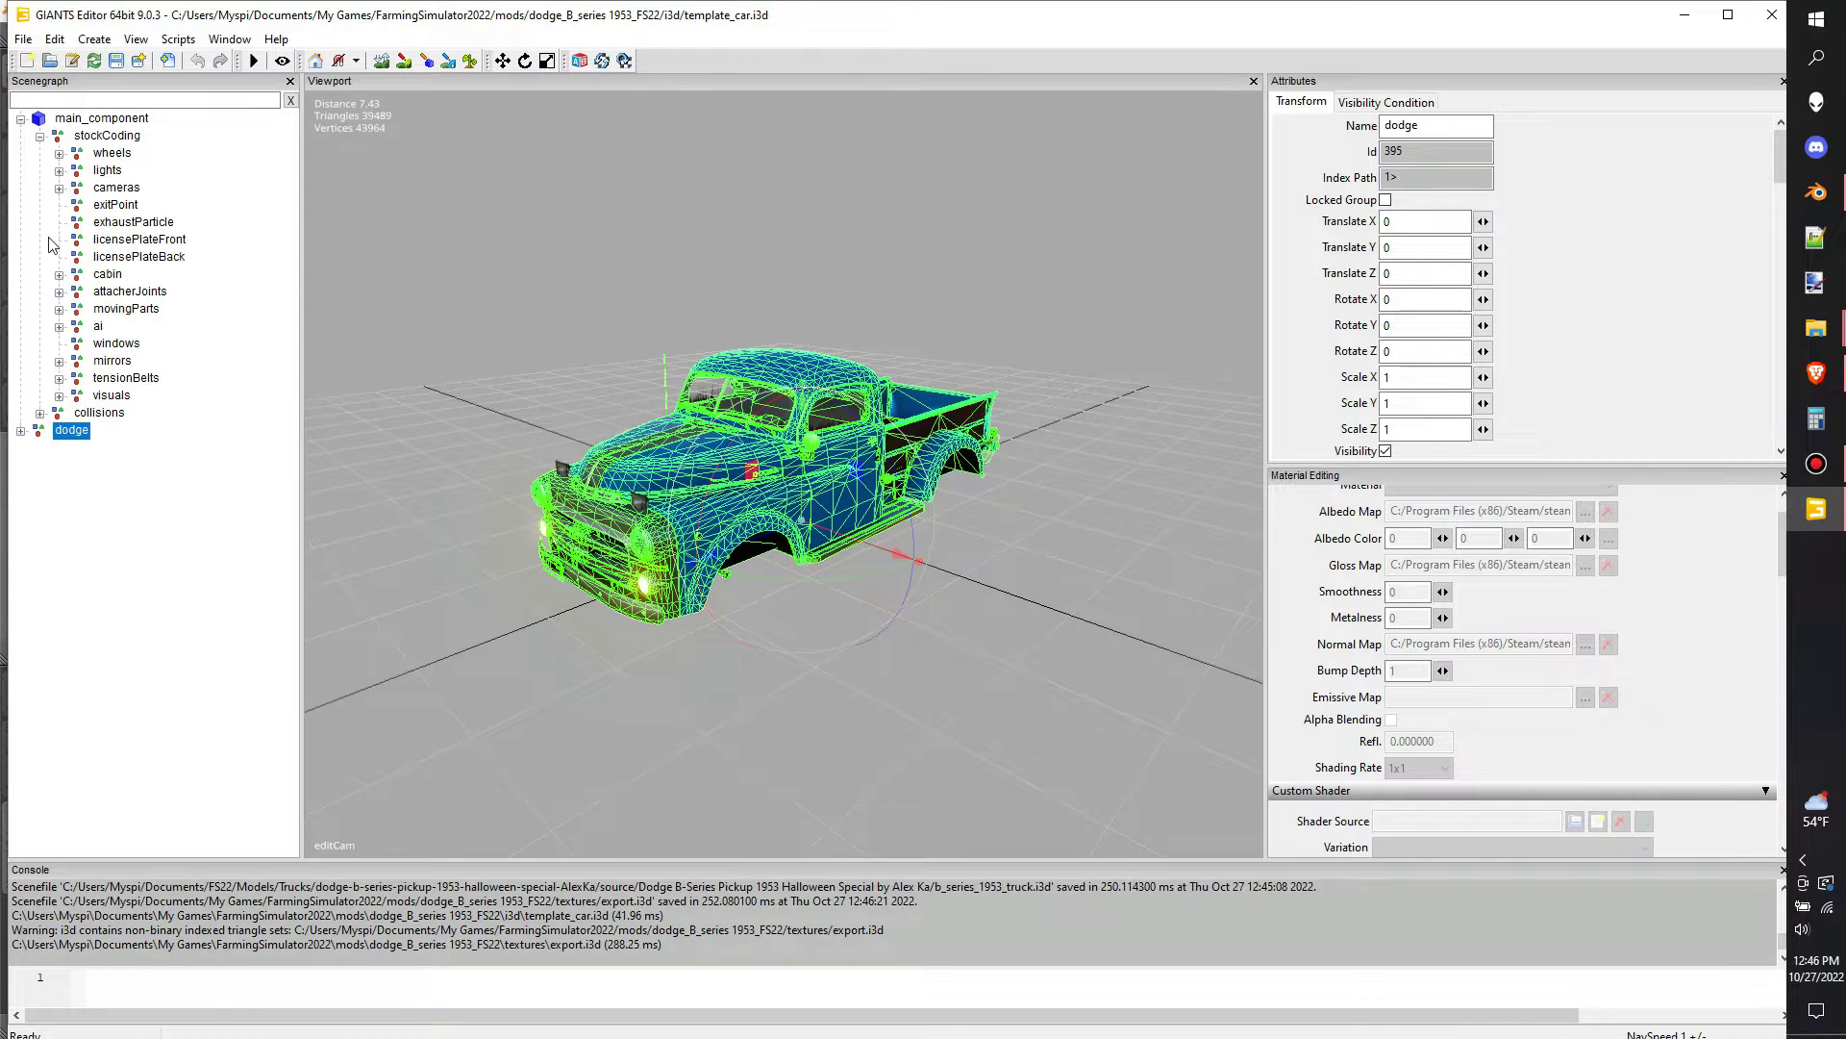
click(20, 430)
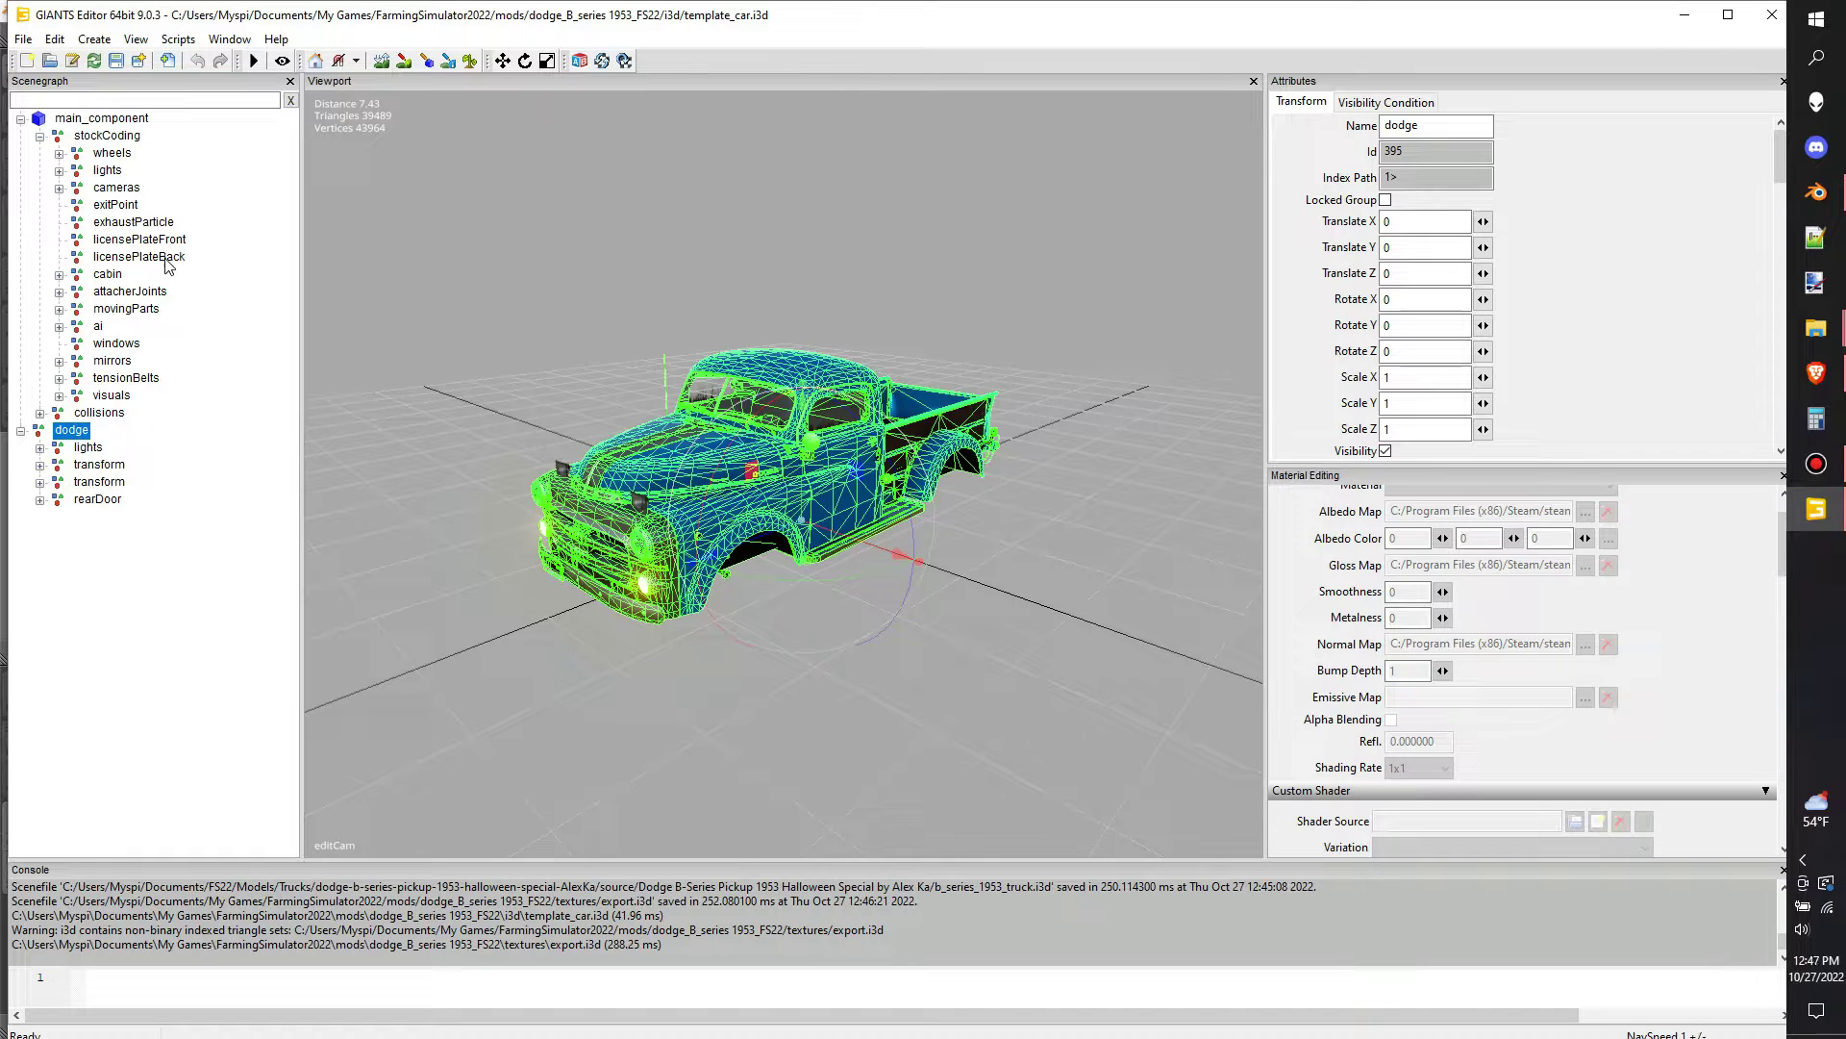
click(59, 170)
click(159, 190)
click(107, 175)
click(131, 140)
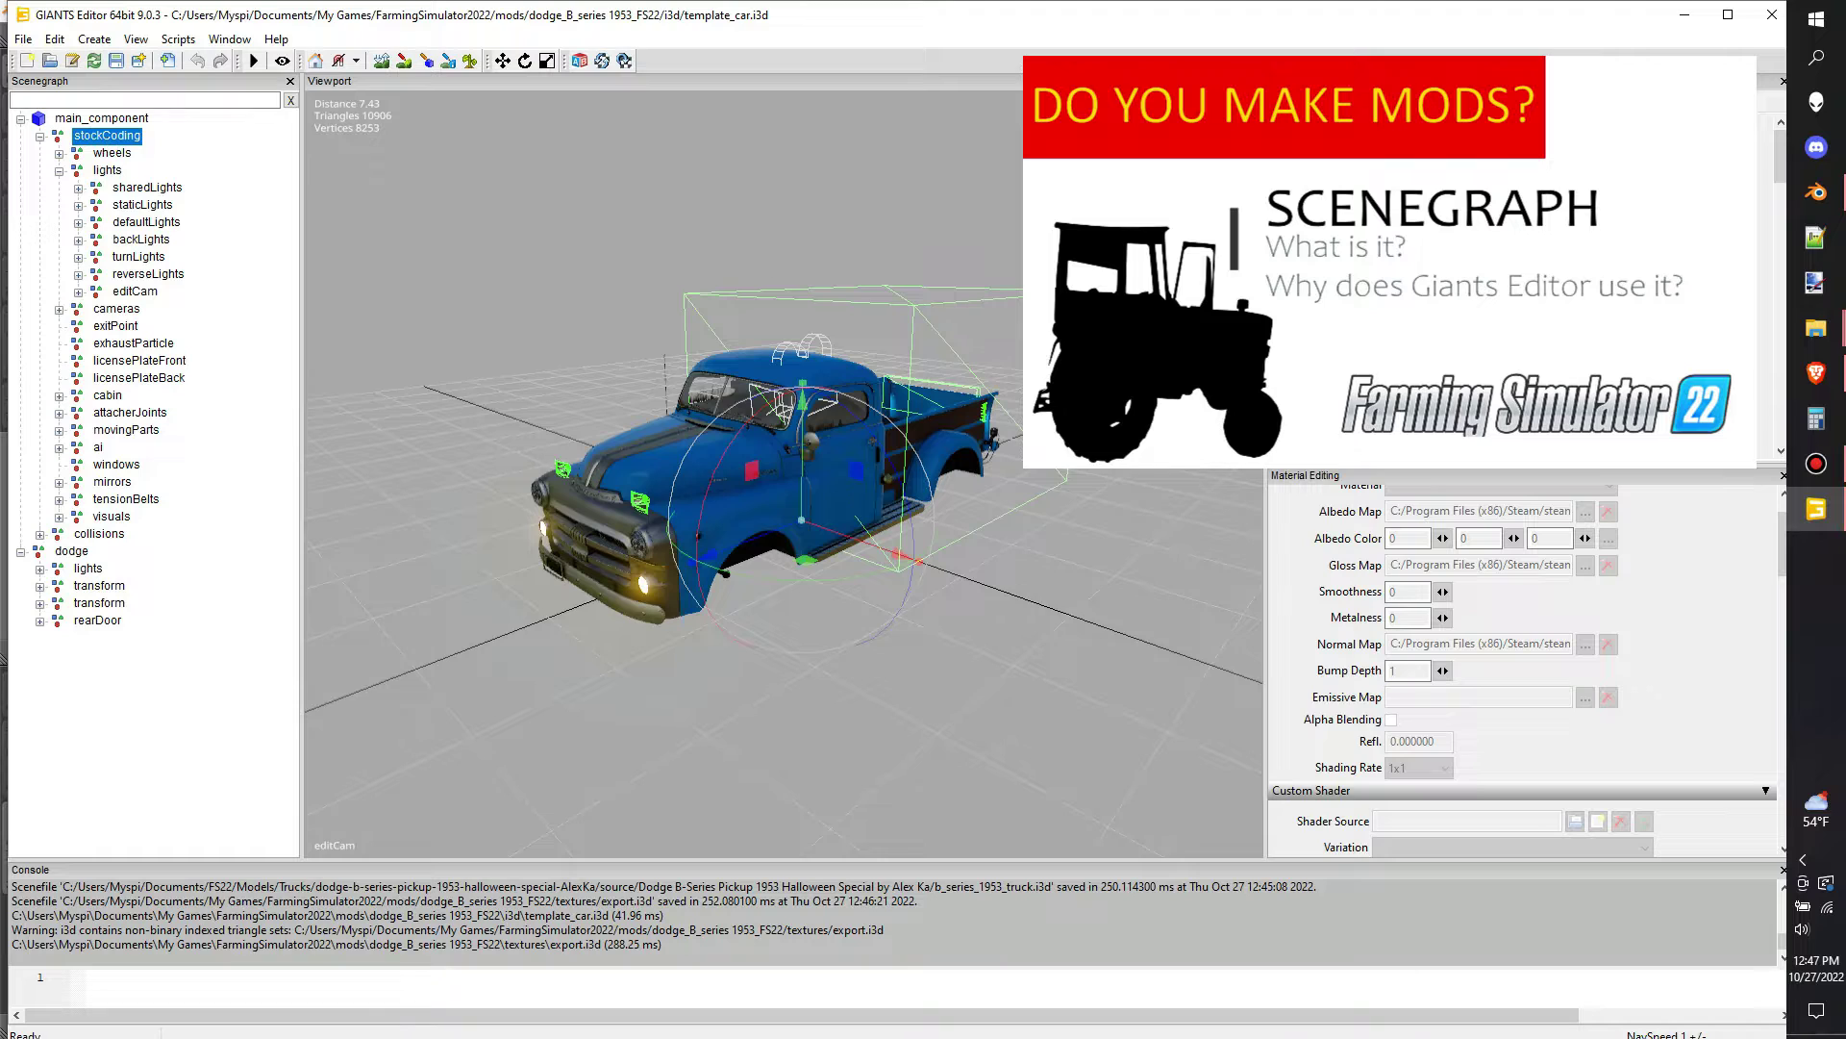
click(98, 124)
alt+drag(560, 223, 601, 265)
scroll(487, 238, down, 1)
scroll(600, 263, up, 2)
mouse_move(600, 263)
middle_down()
mouse_move(723, 251)
mouse_move(570, 250)
mouse_move(622, 242)
mouse_move(356, 194)
middle_up()
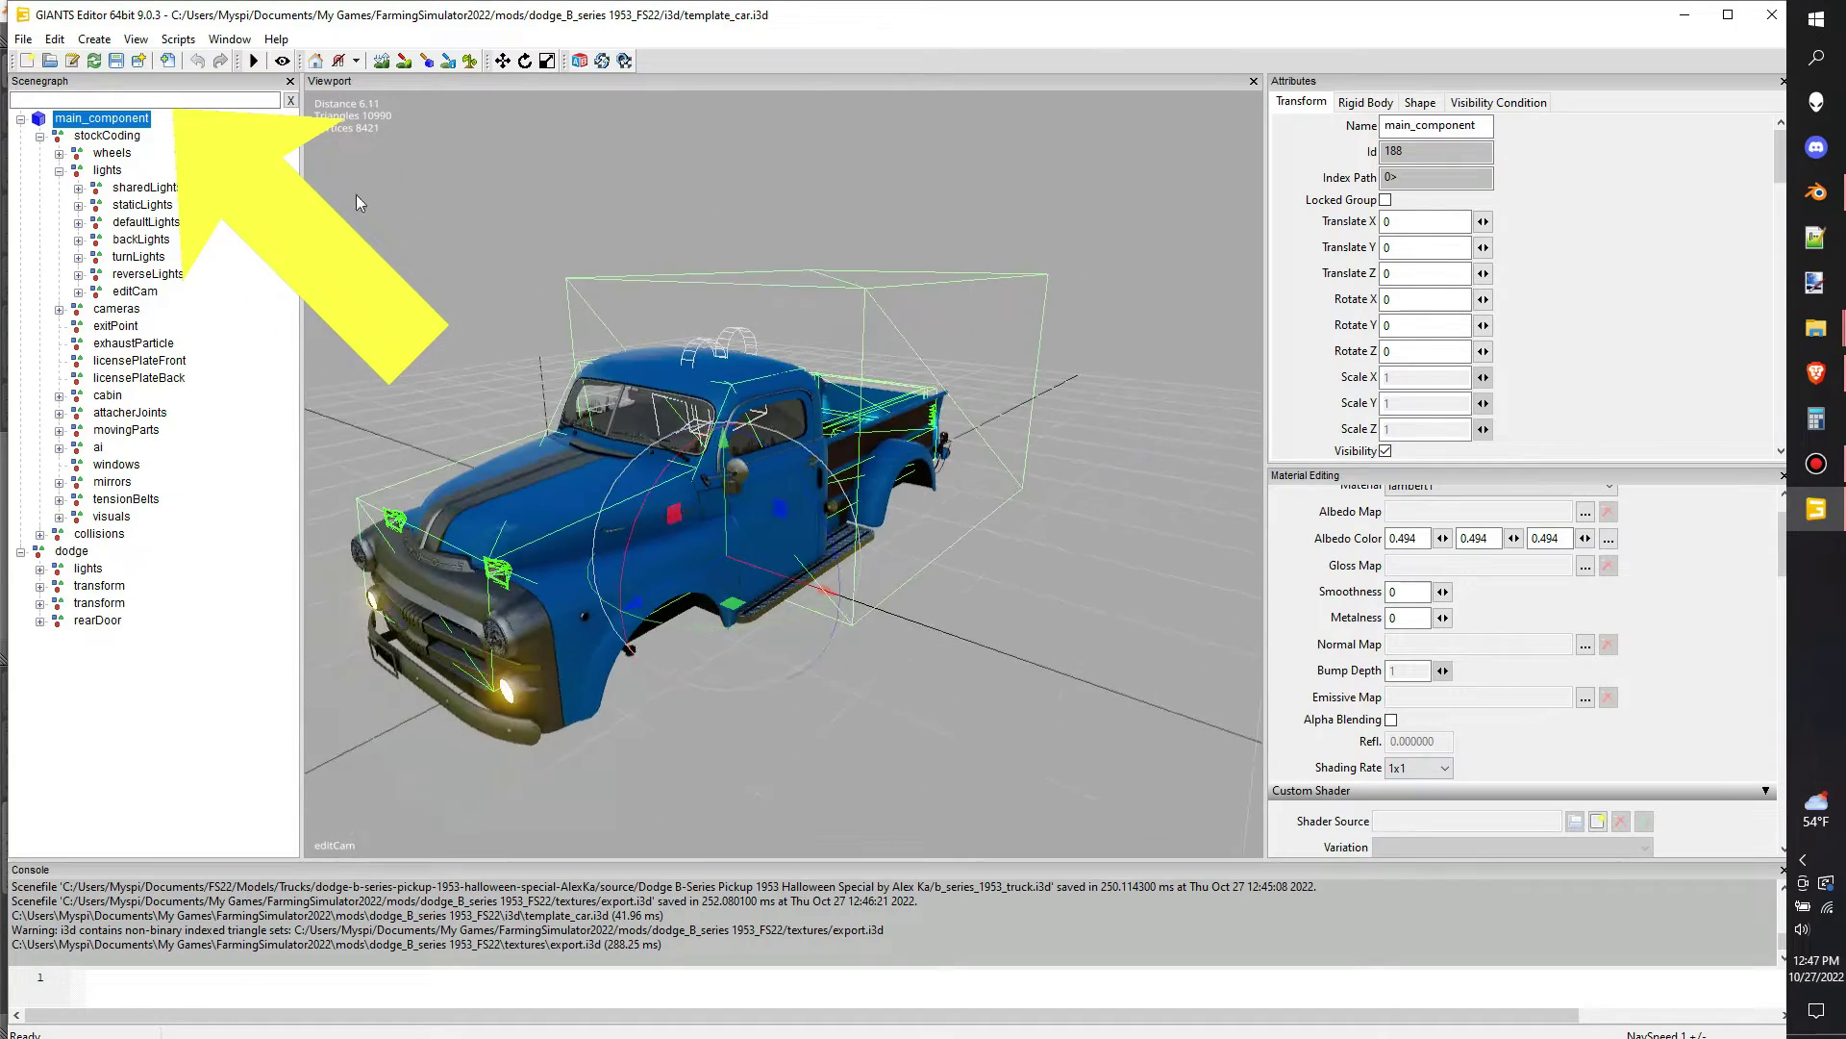
Duplicate the main_component object with all its children and expand the copy in the scenegraph
click(20, 120)
key(ctrl+d)
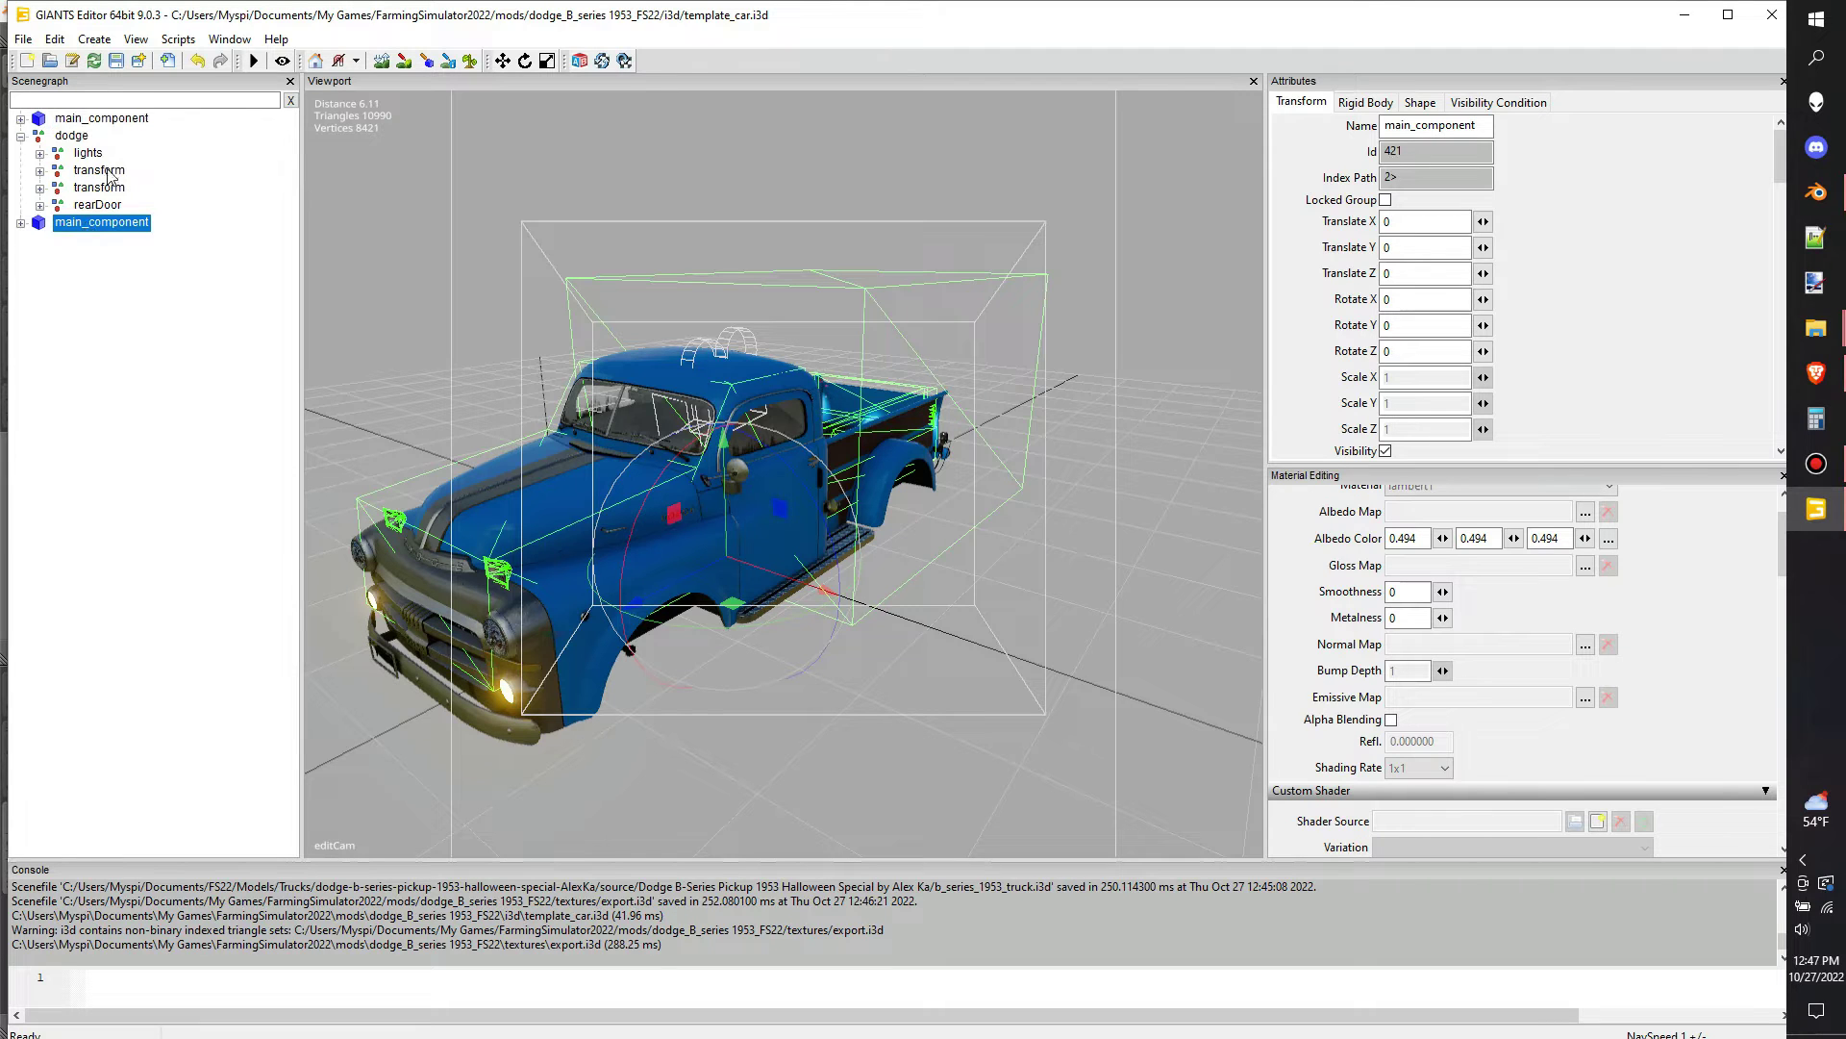
click(26, 234)
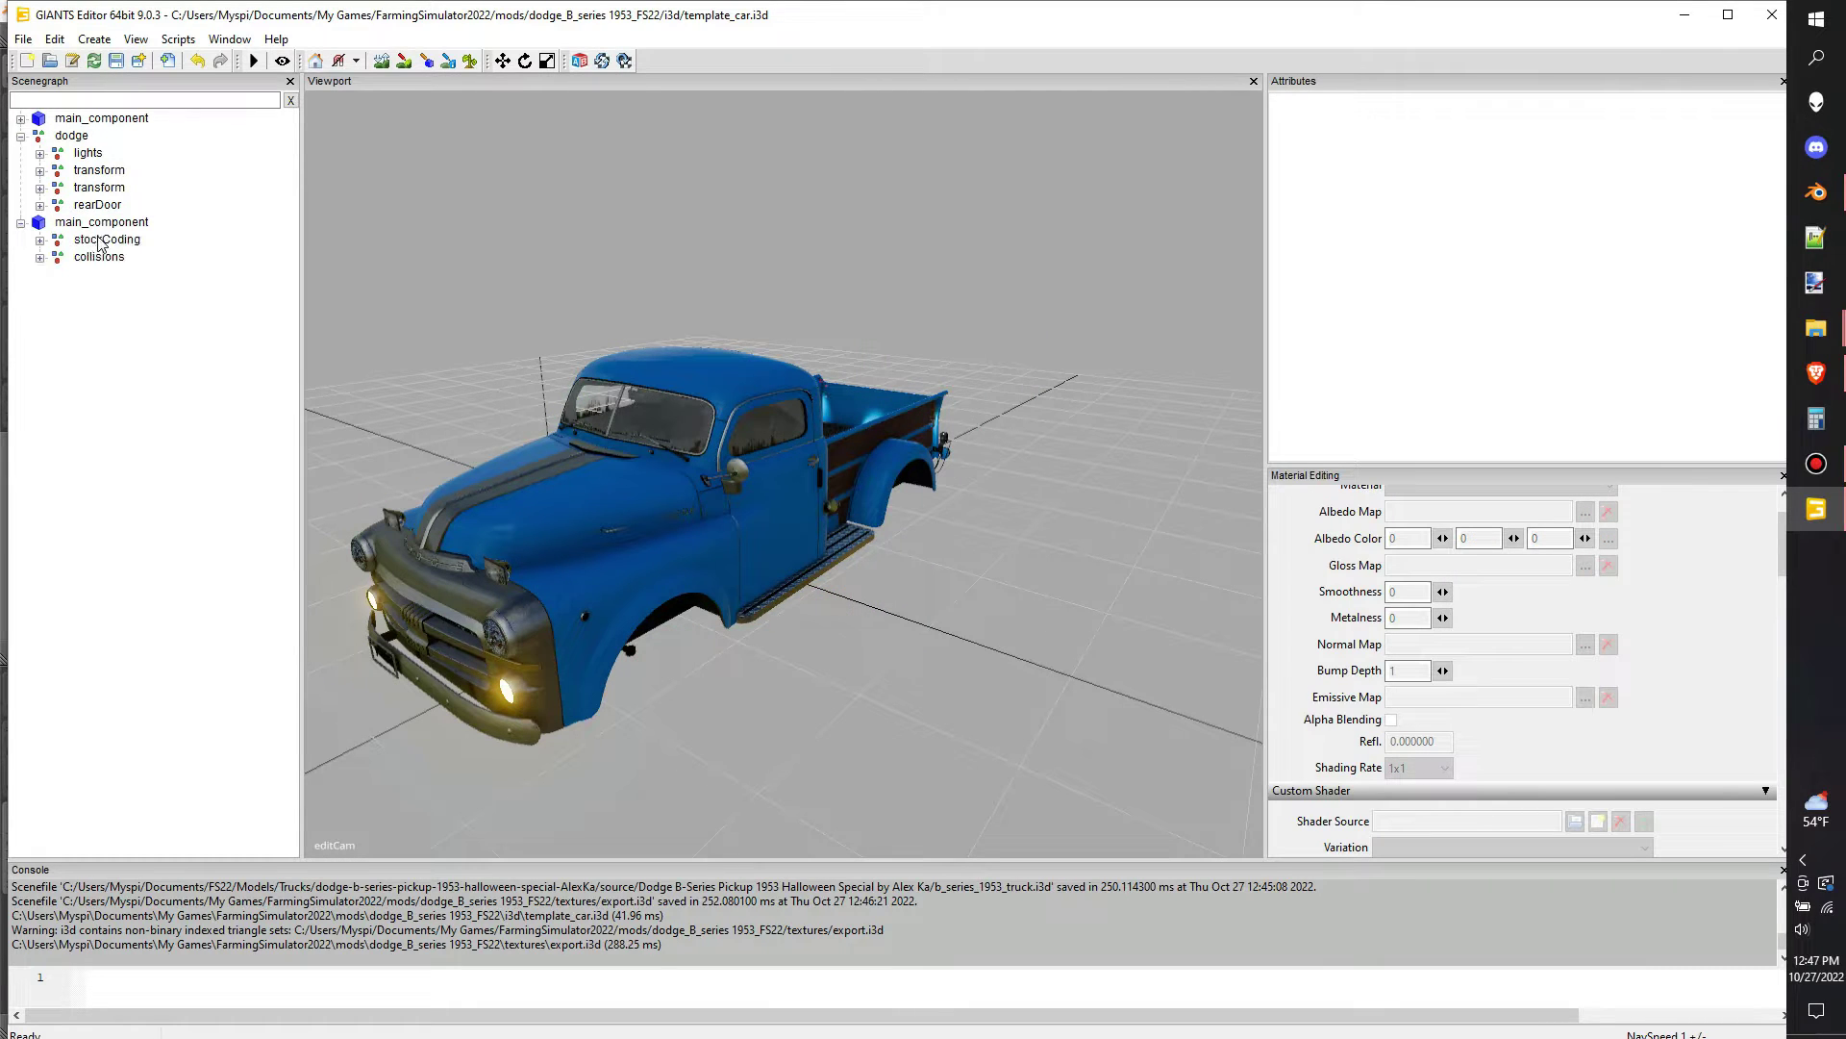
Delete the stockCoding and collisions groups from the duplicated main_component
click(101, 241)
ctrl+click(99, 257)
key(Delete)
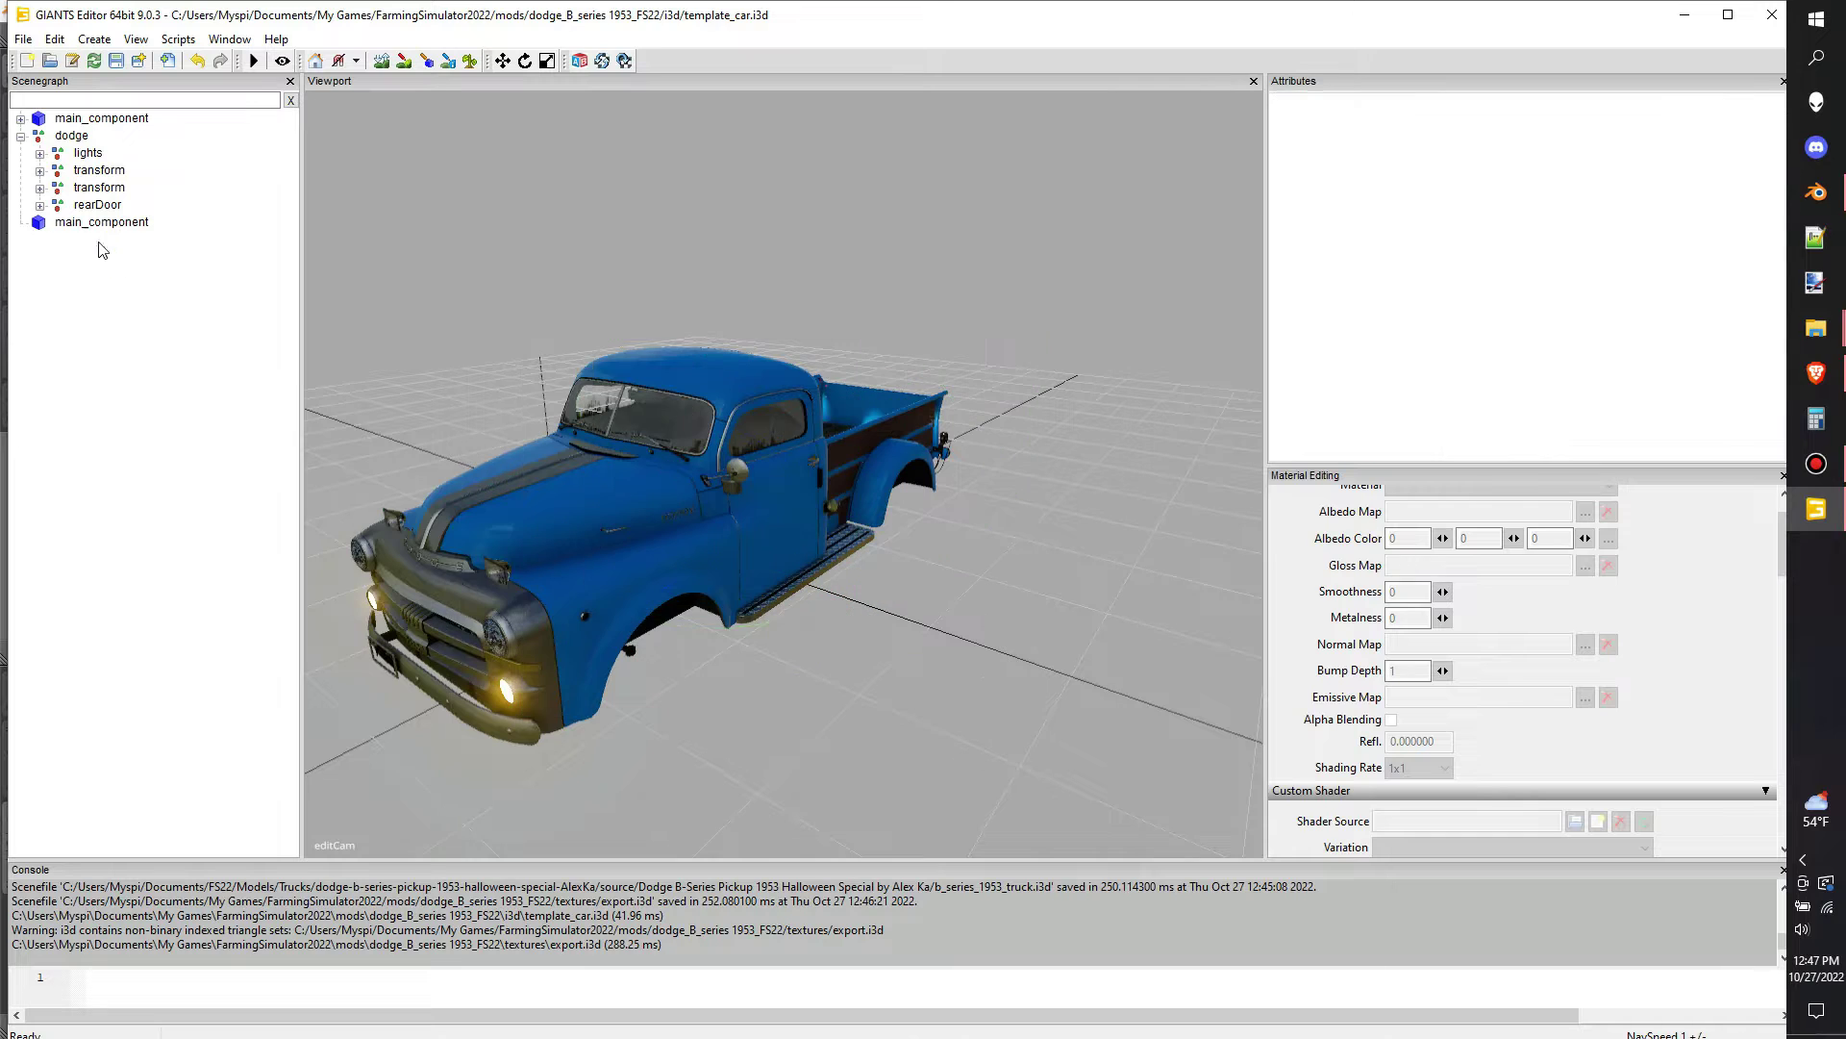
Set the rigid body type of the emptied main_component copy to Static
click(100, 225)
alt+drag(519, 371, 555, 356)
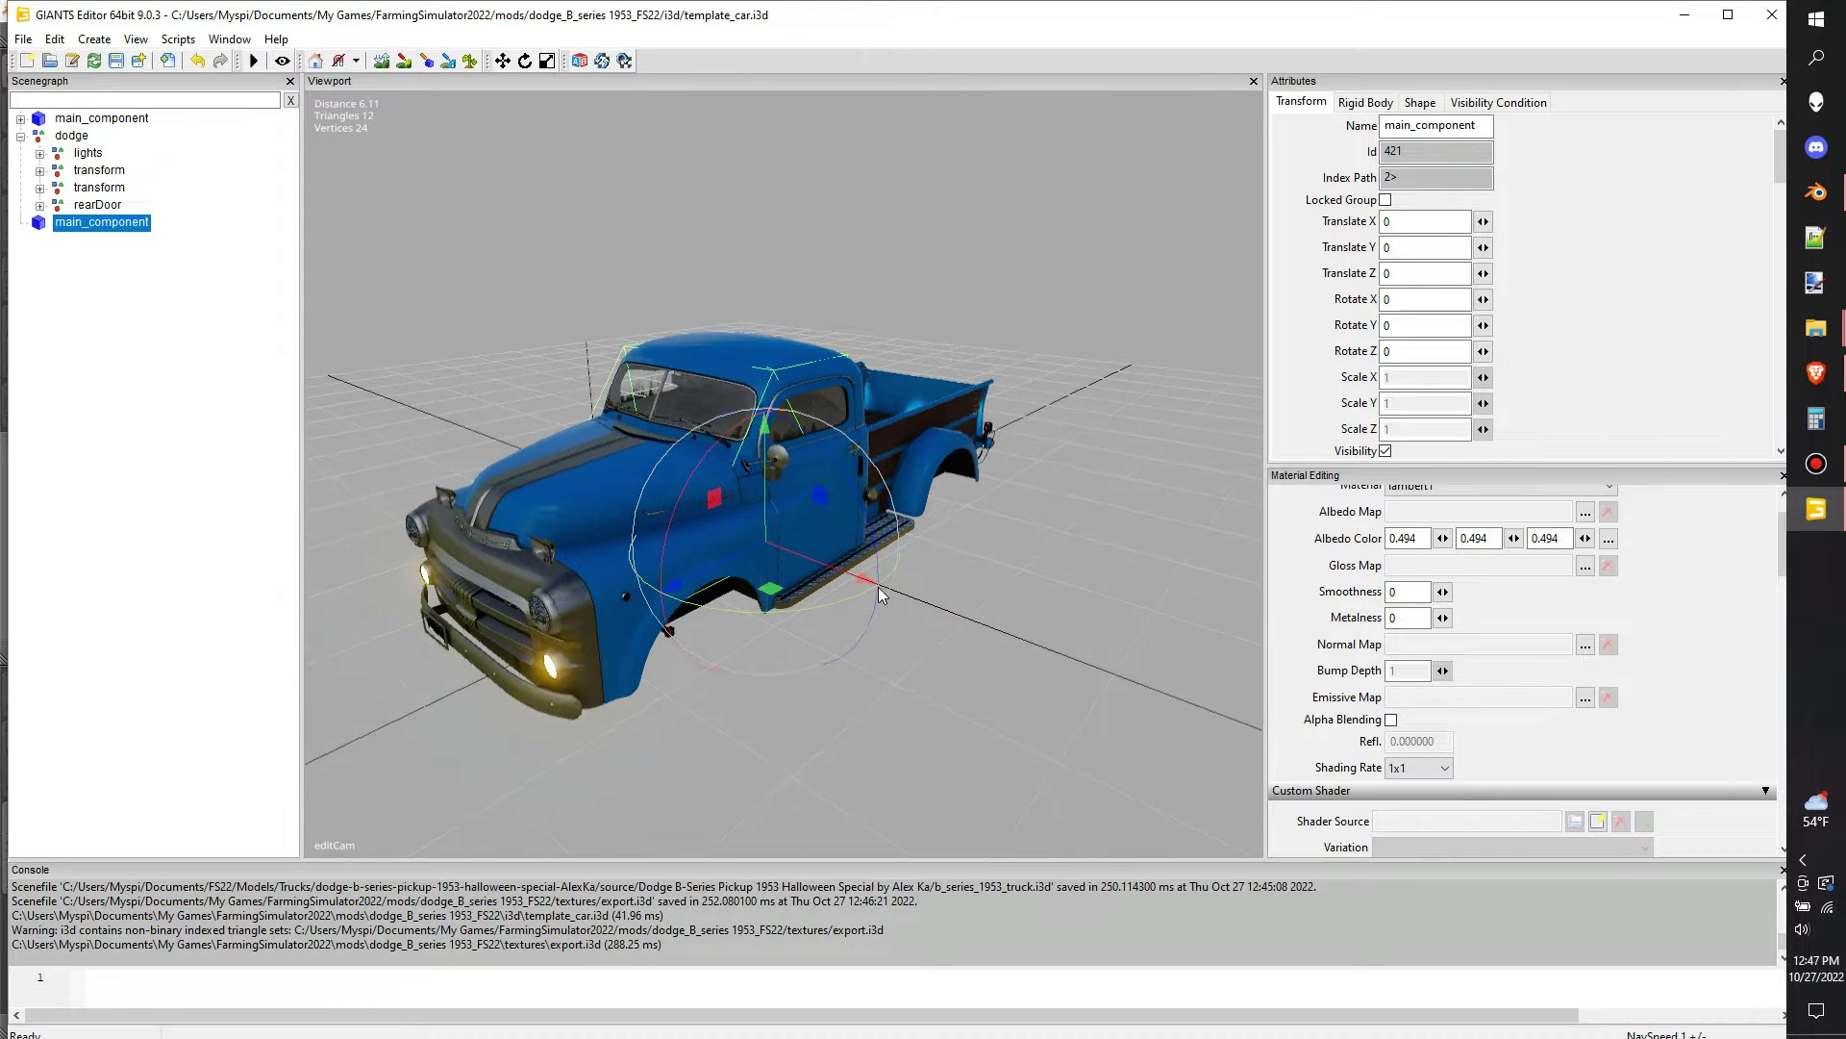
click(1365, 102)
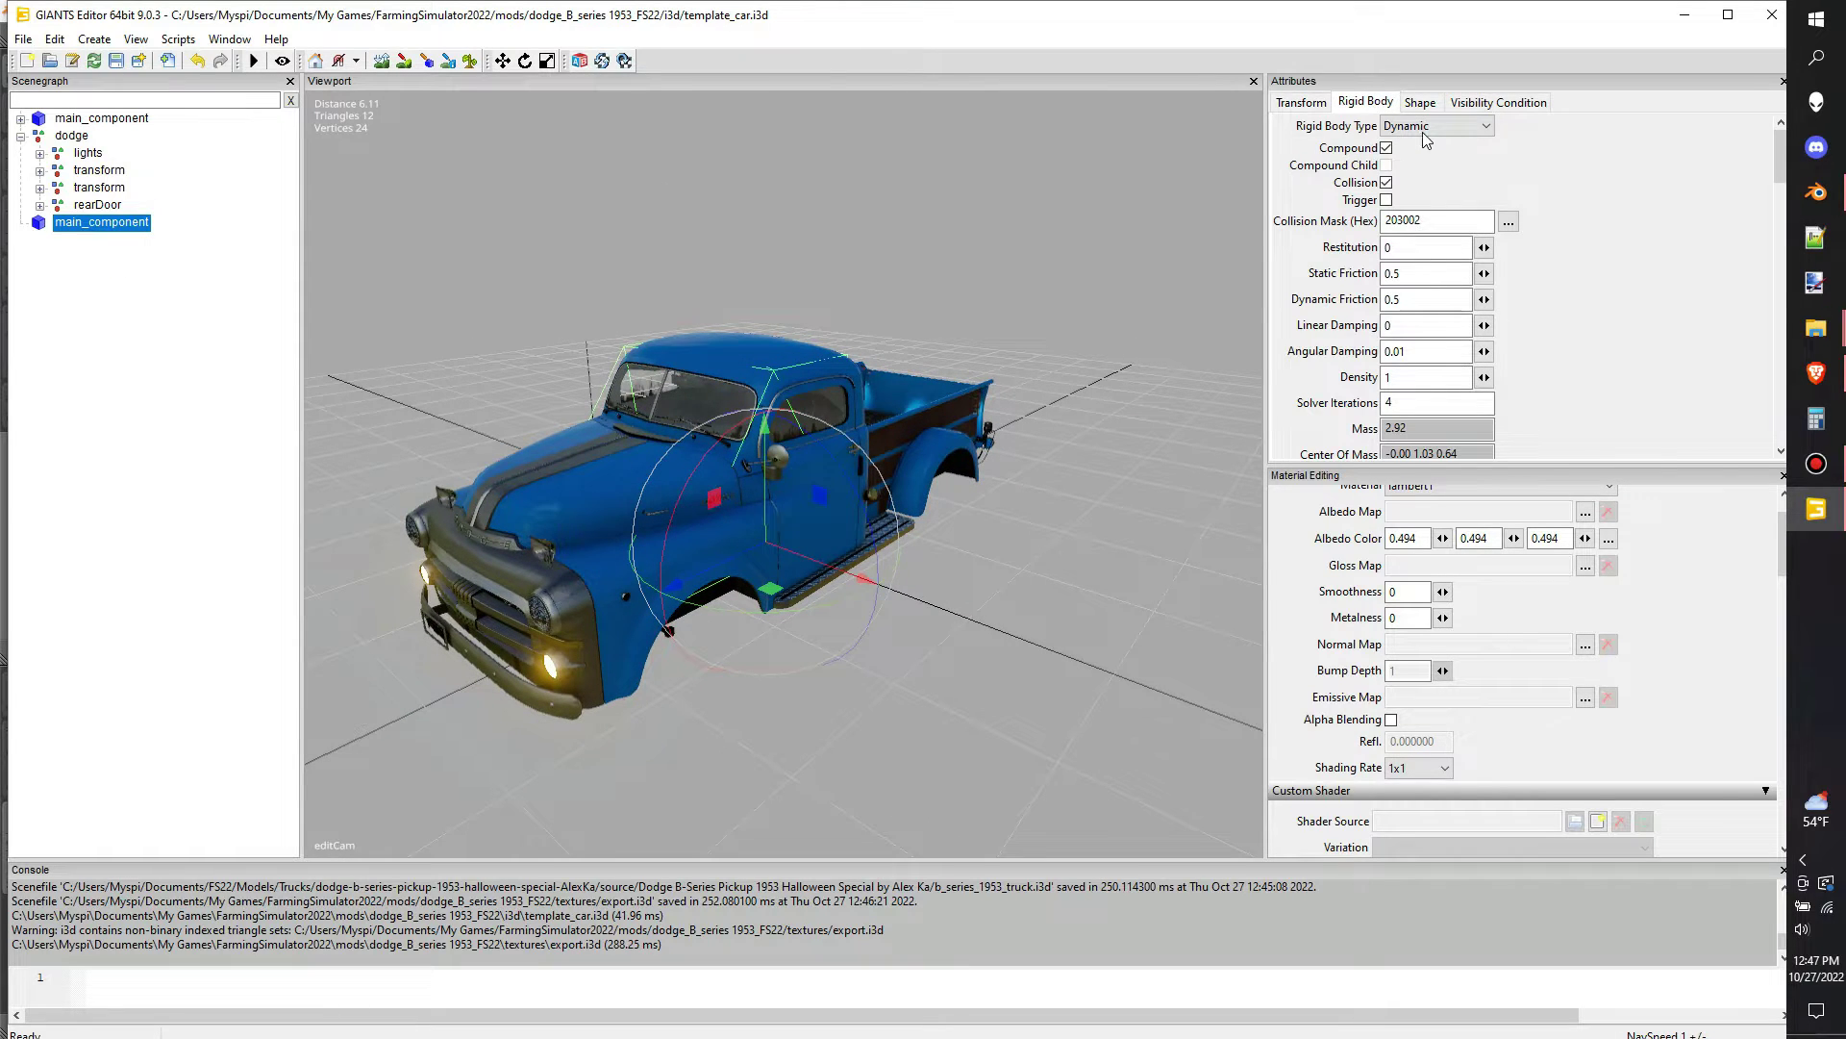
click(1436, 126)
click(1418, 152)
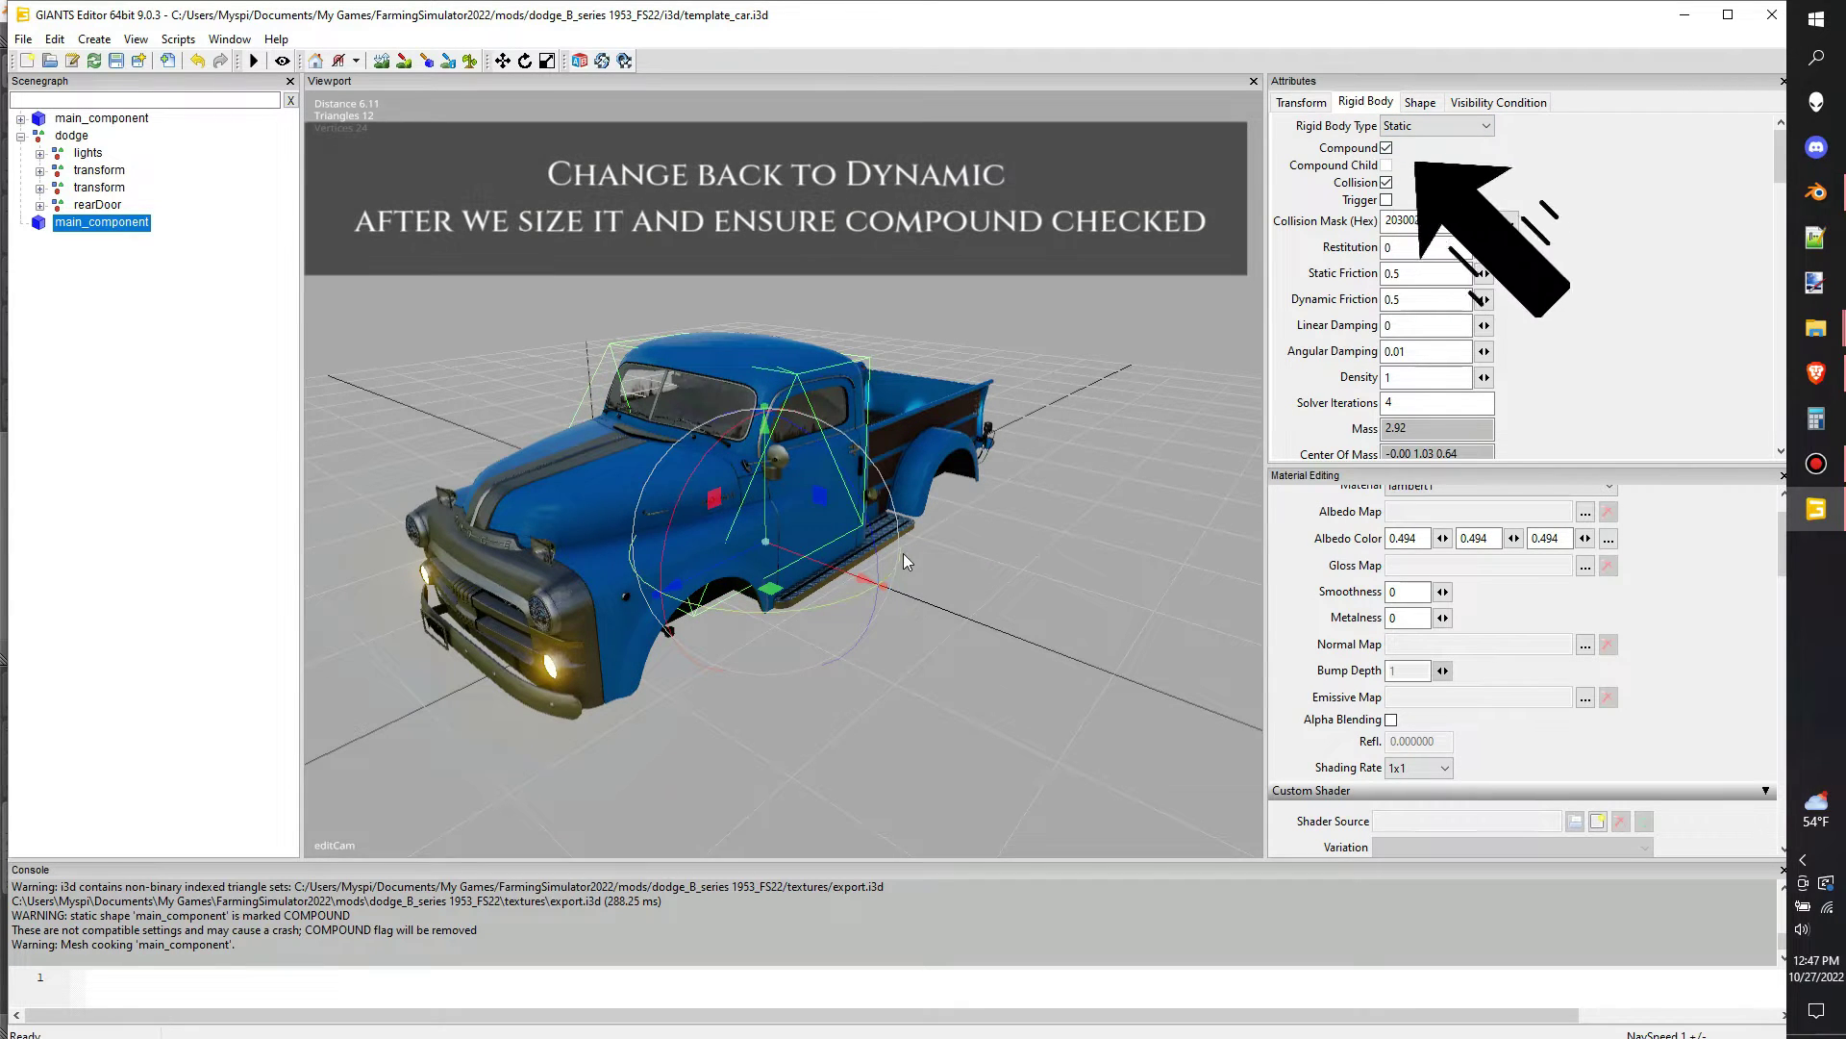
Lower the copied collision box to about -0.359 in Y and scale it around the truck to about 1.246 × 1.242 × 1.507
scroll(903, 552, up, 5)
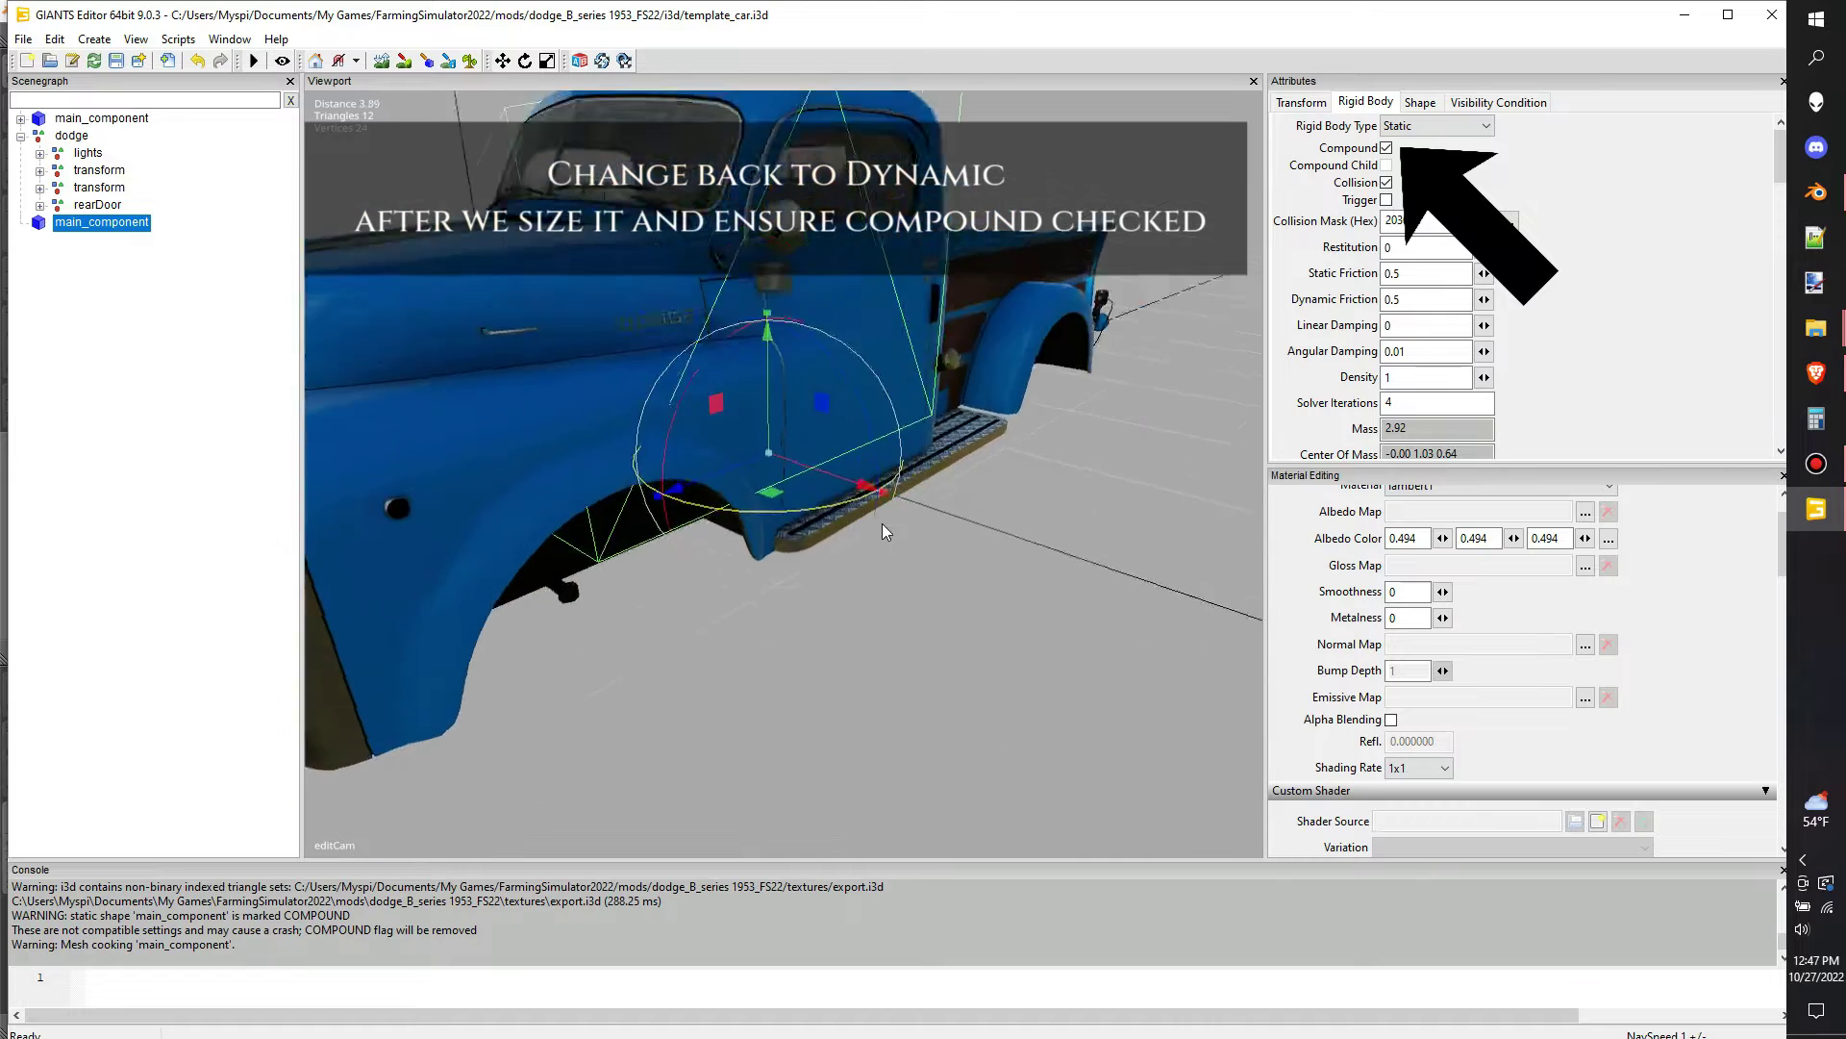
scroll(881, 519, down, 3)
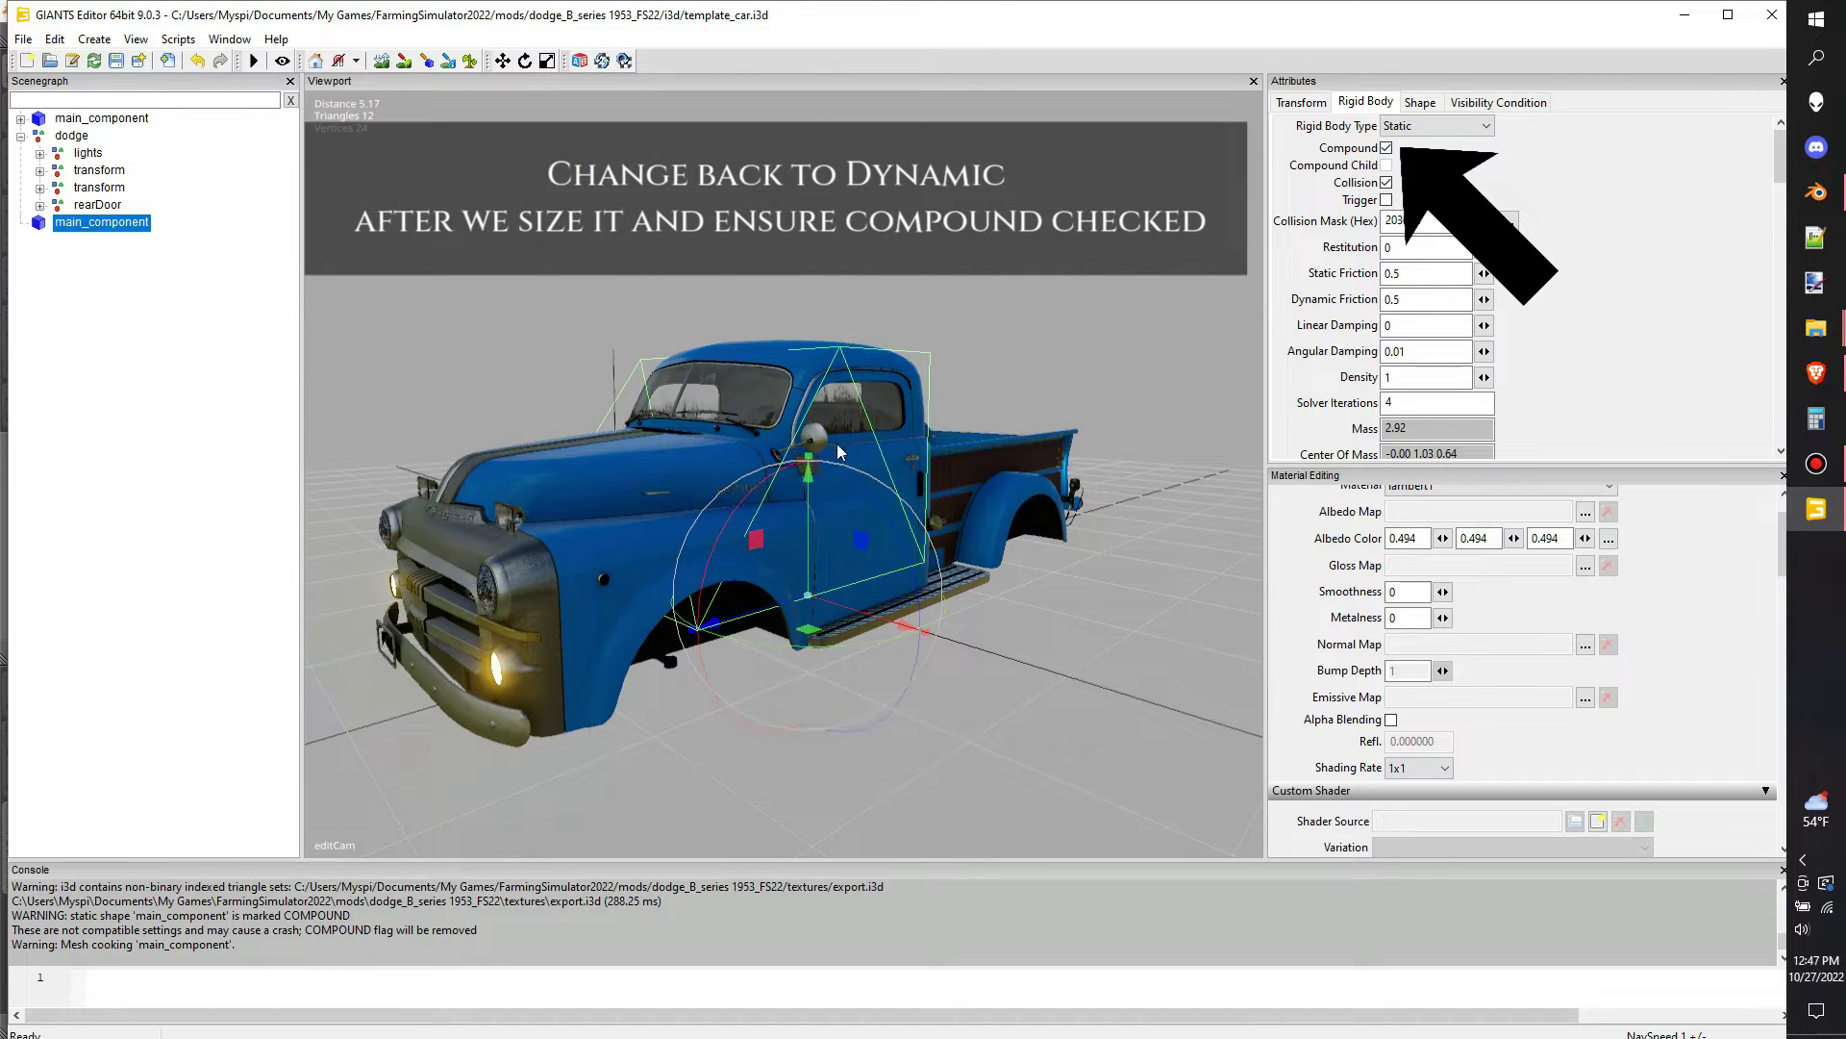
drag(810, 449, 810, 498)
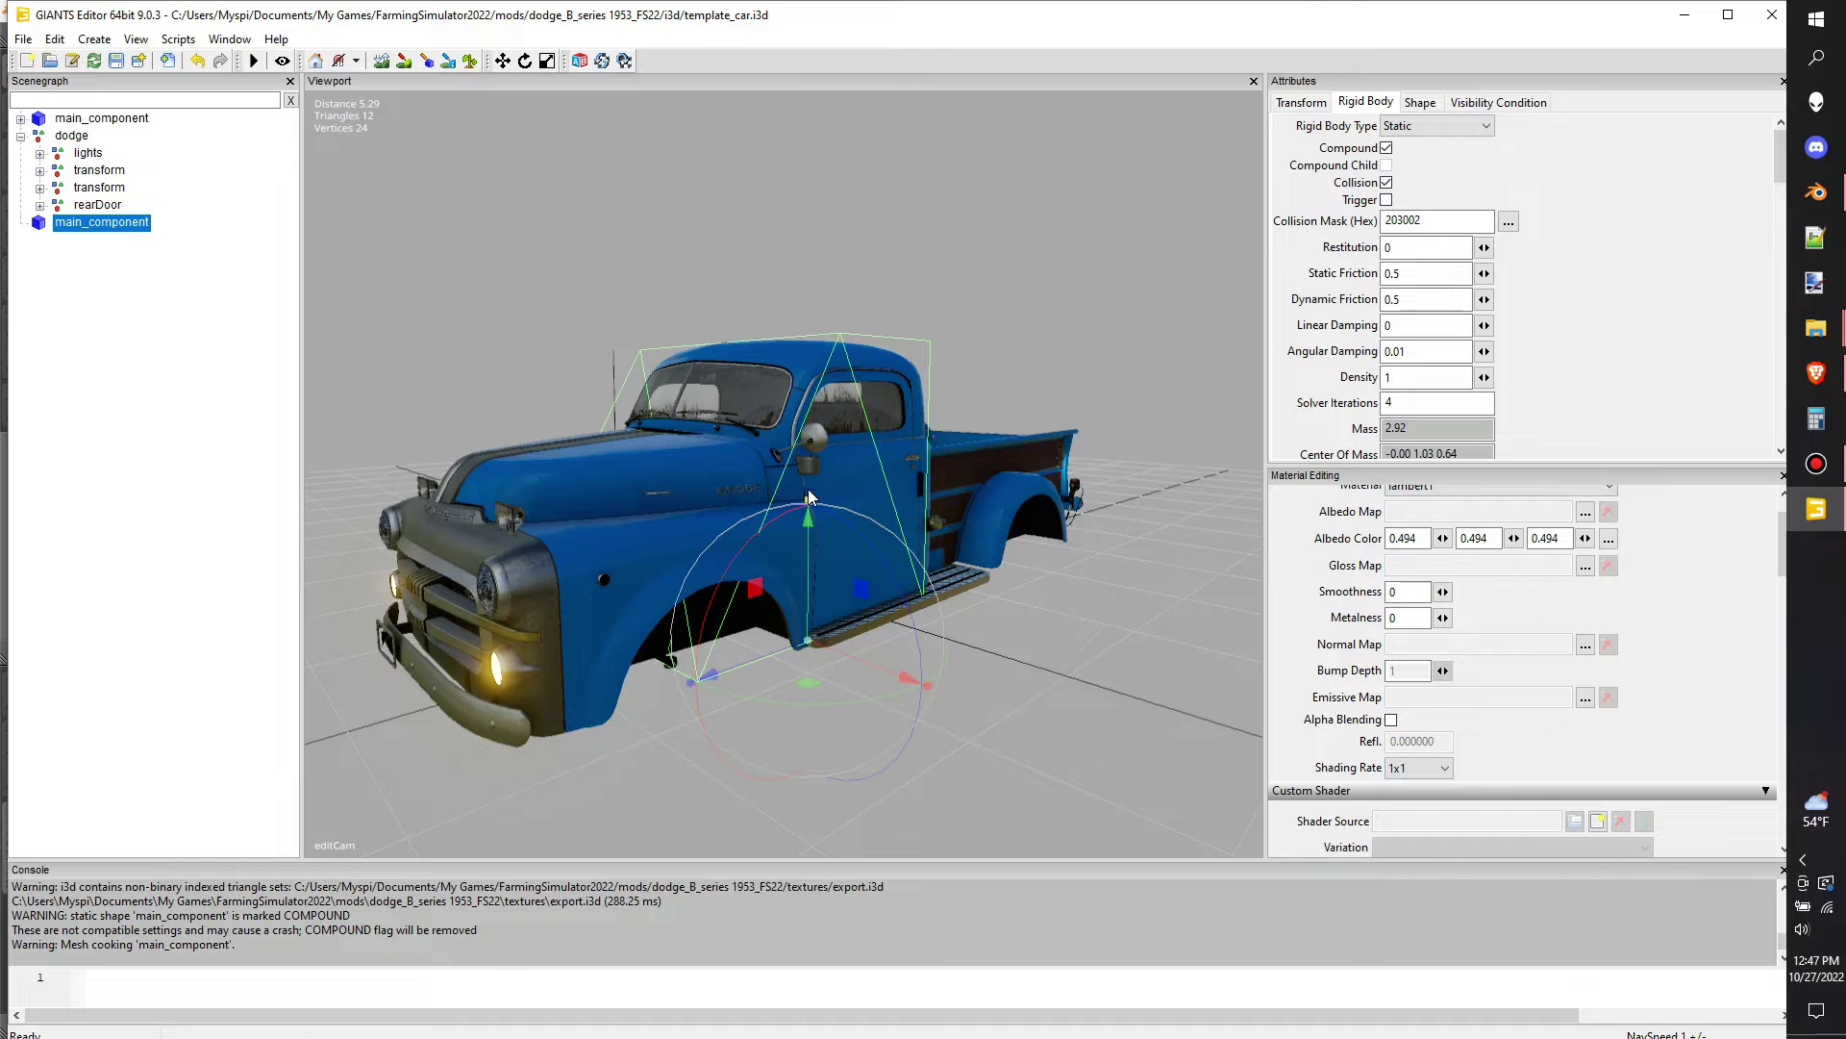
scroll(812, 562, down, 4)
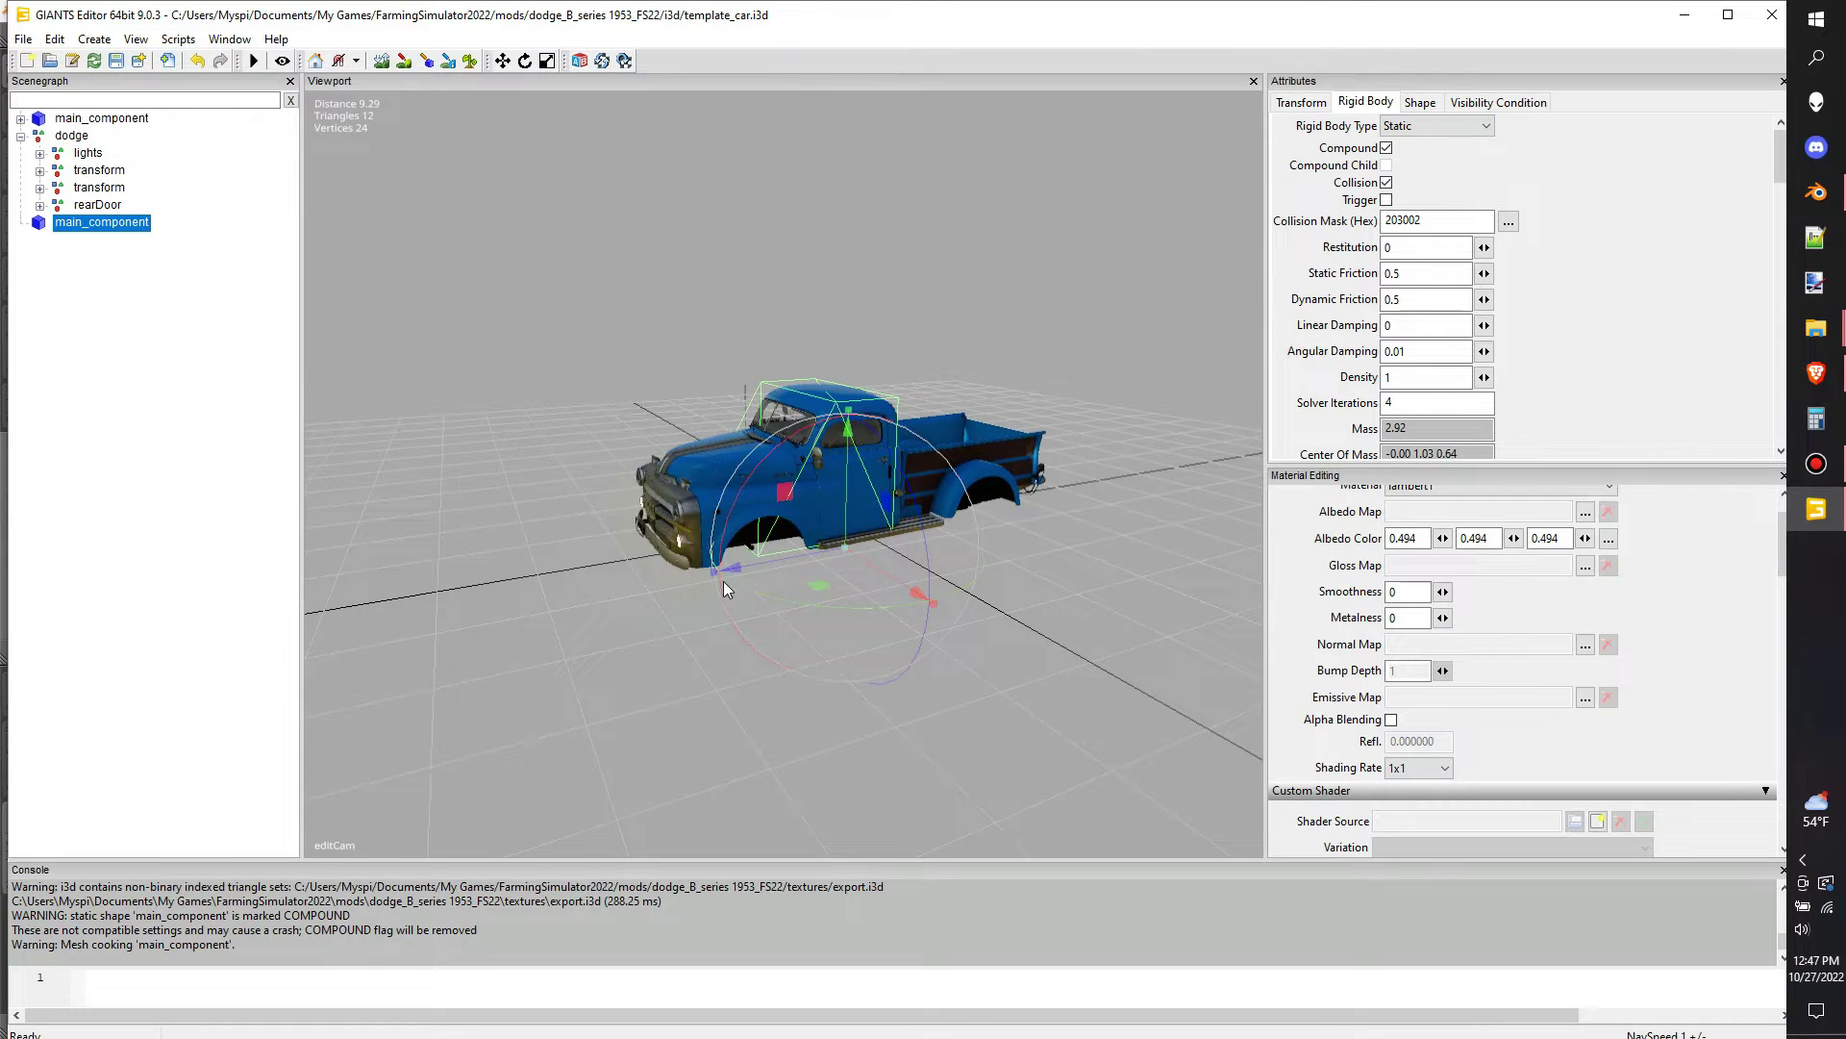
drag(712, 573, 671, 574)
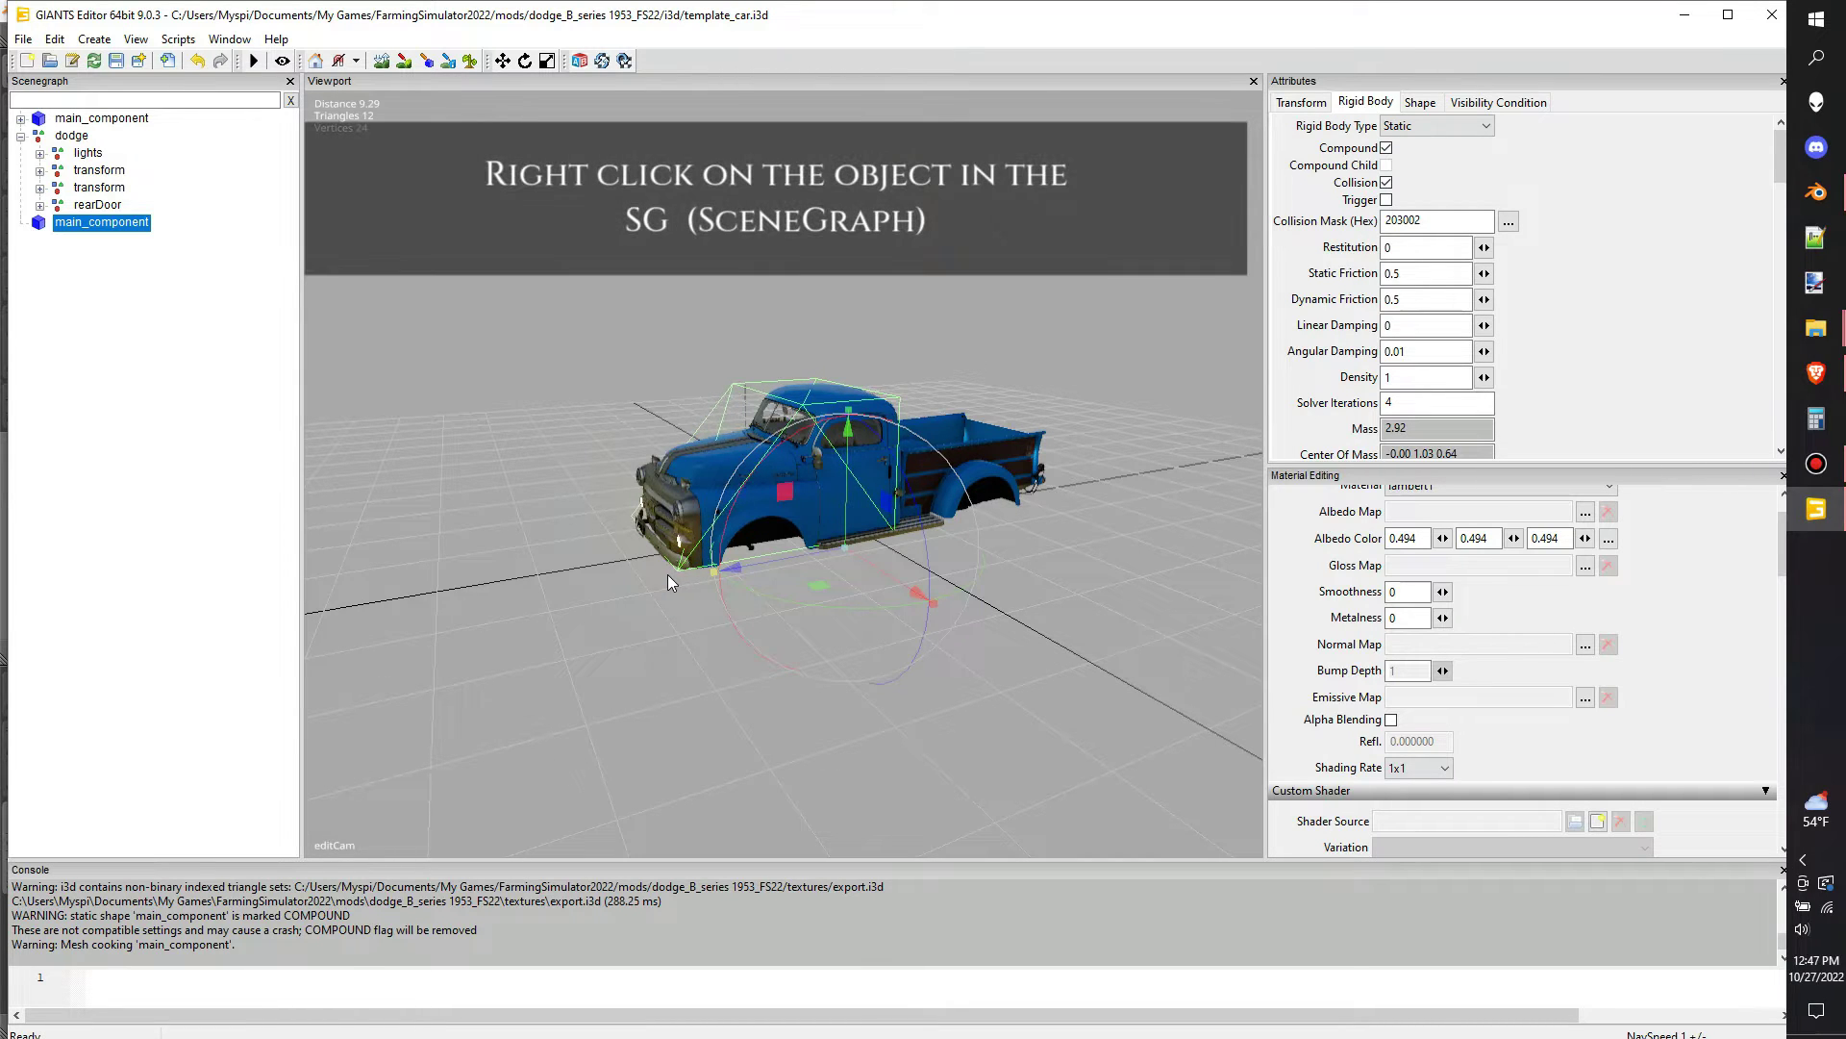
scroll(775, 566, up, 5)
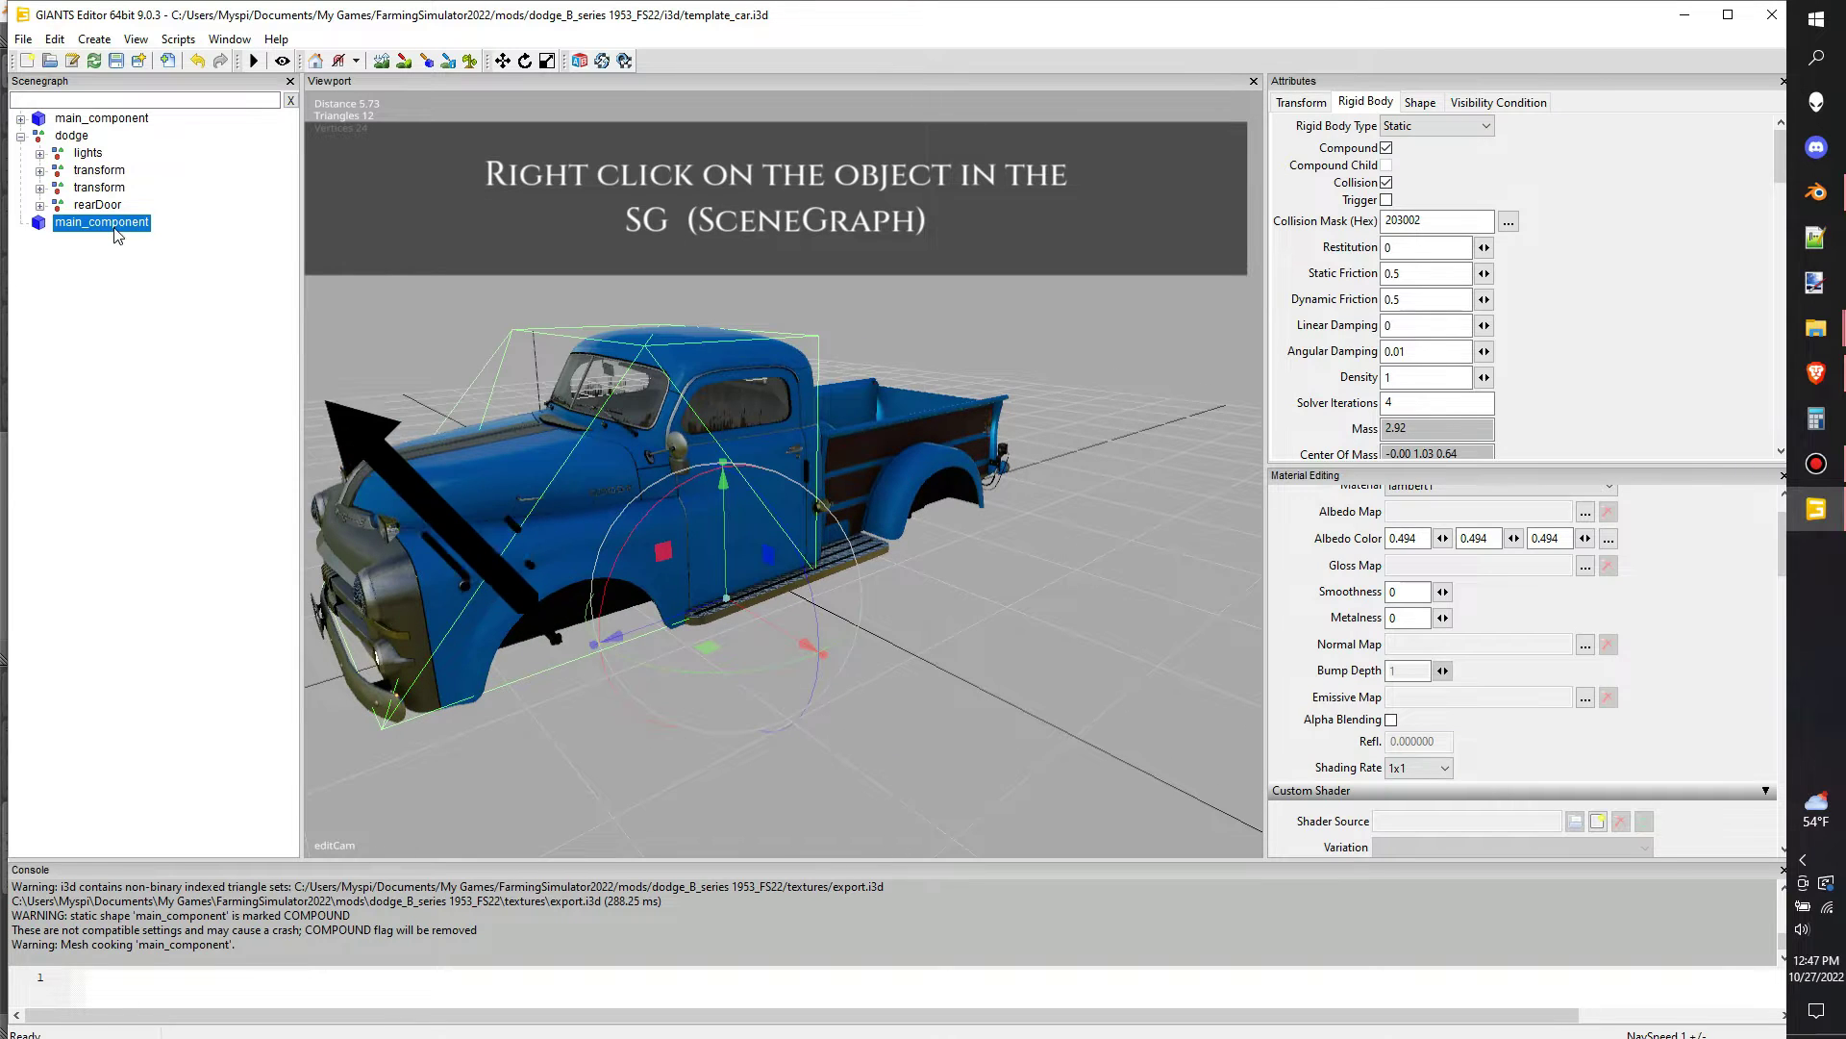
Freeze the translation and scale of the resized main_component copy, preserving instances and leaving rotation out
right_click(114, 229)
click(212, 342)
middle_drag(656, 364, 775, 339)
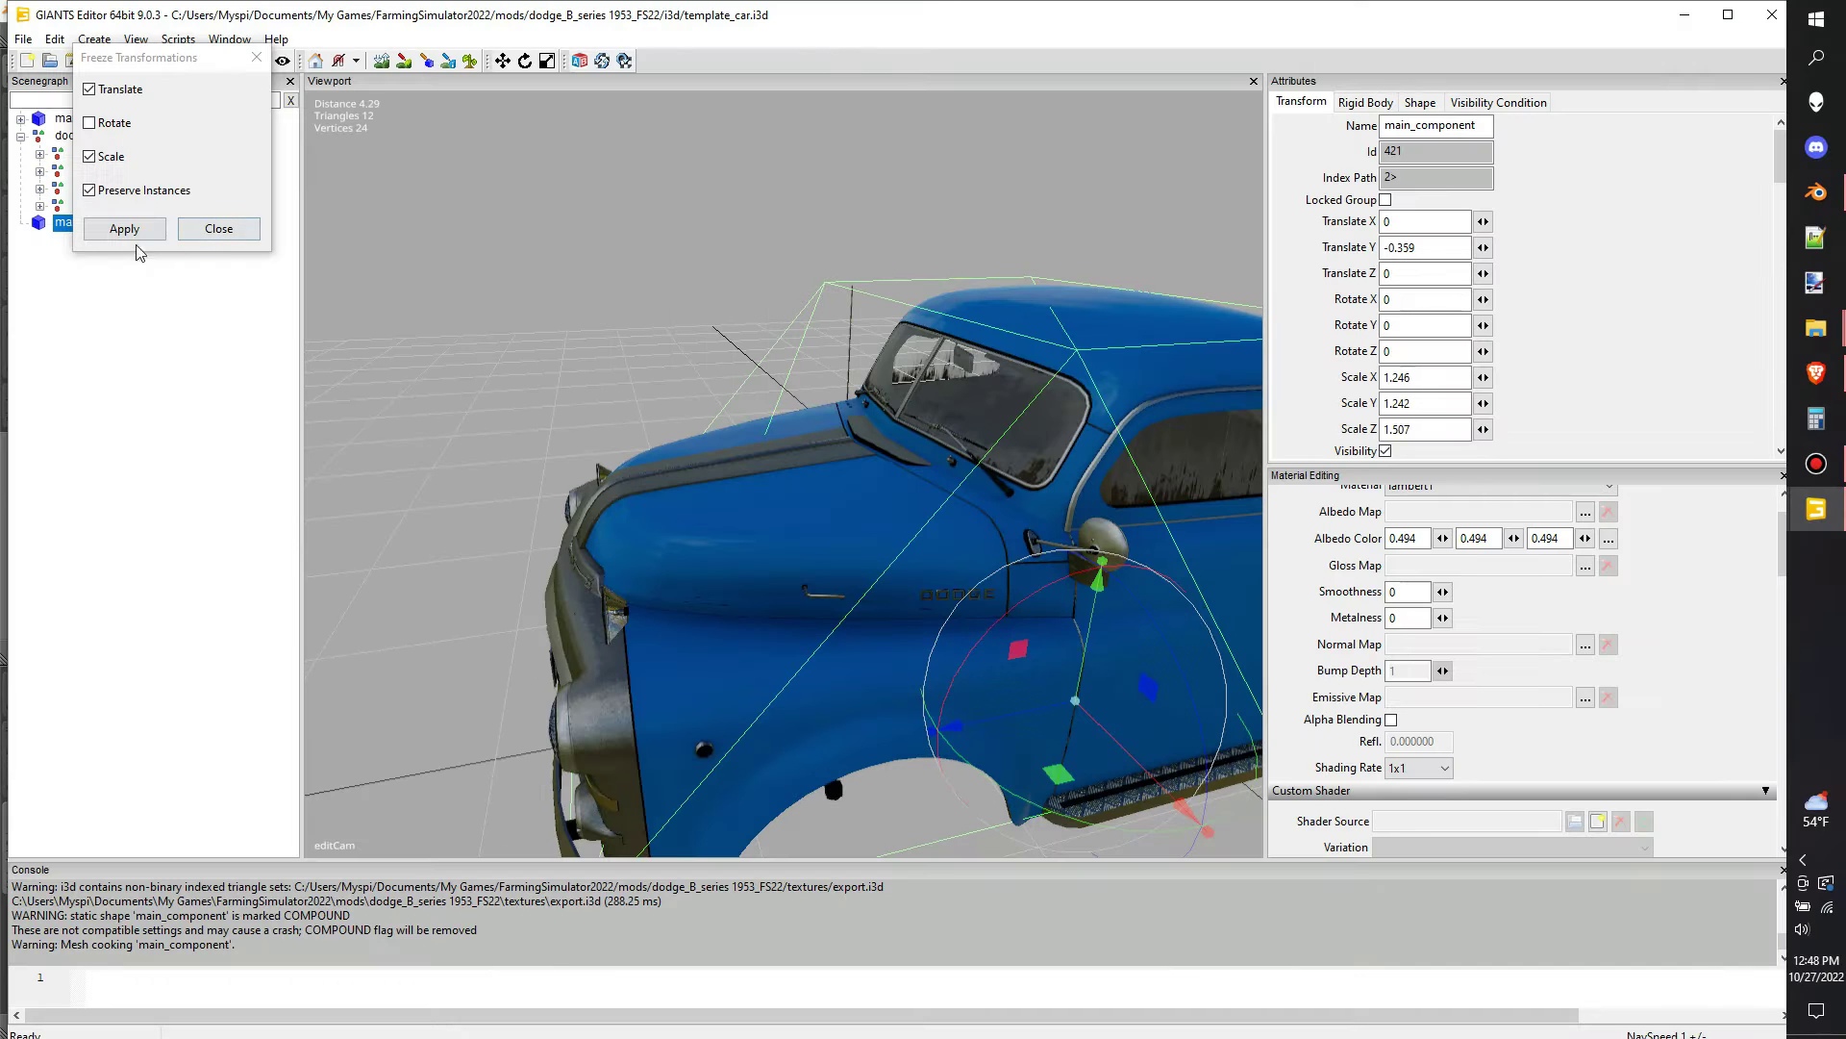
click(124, 229)
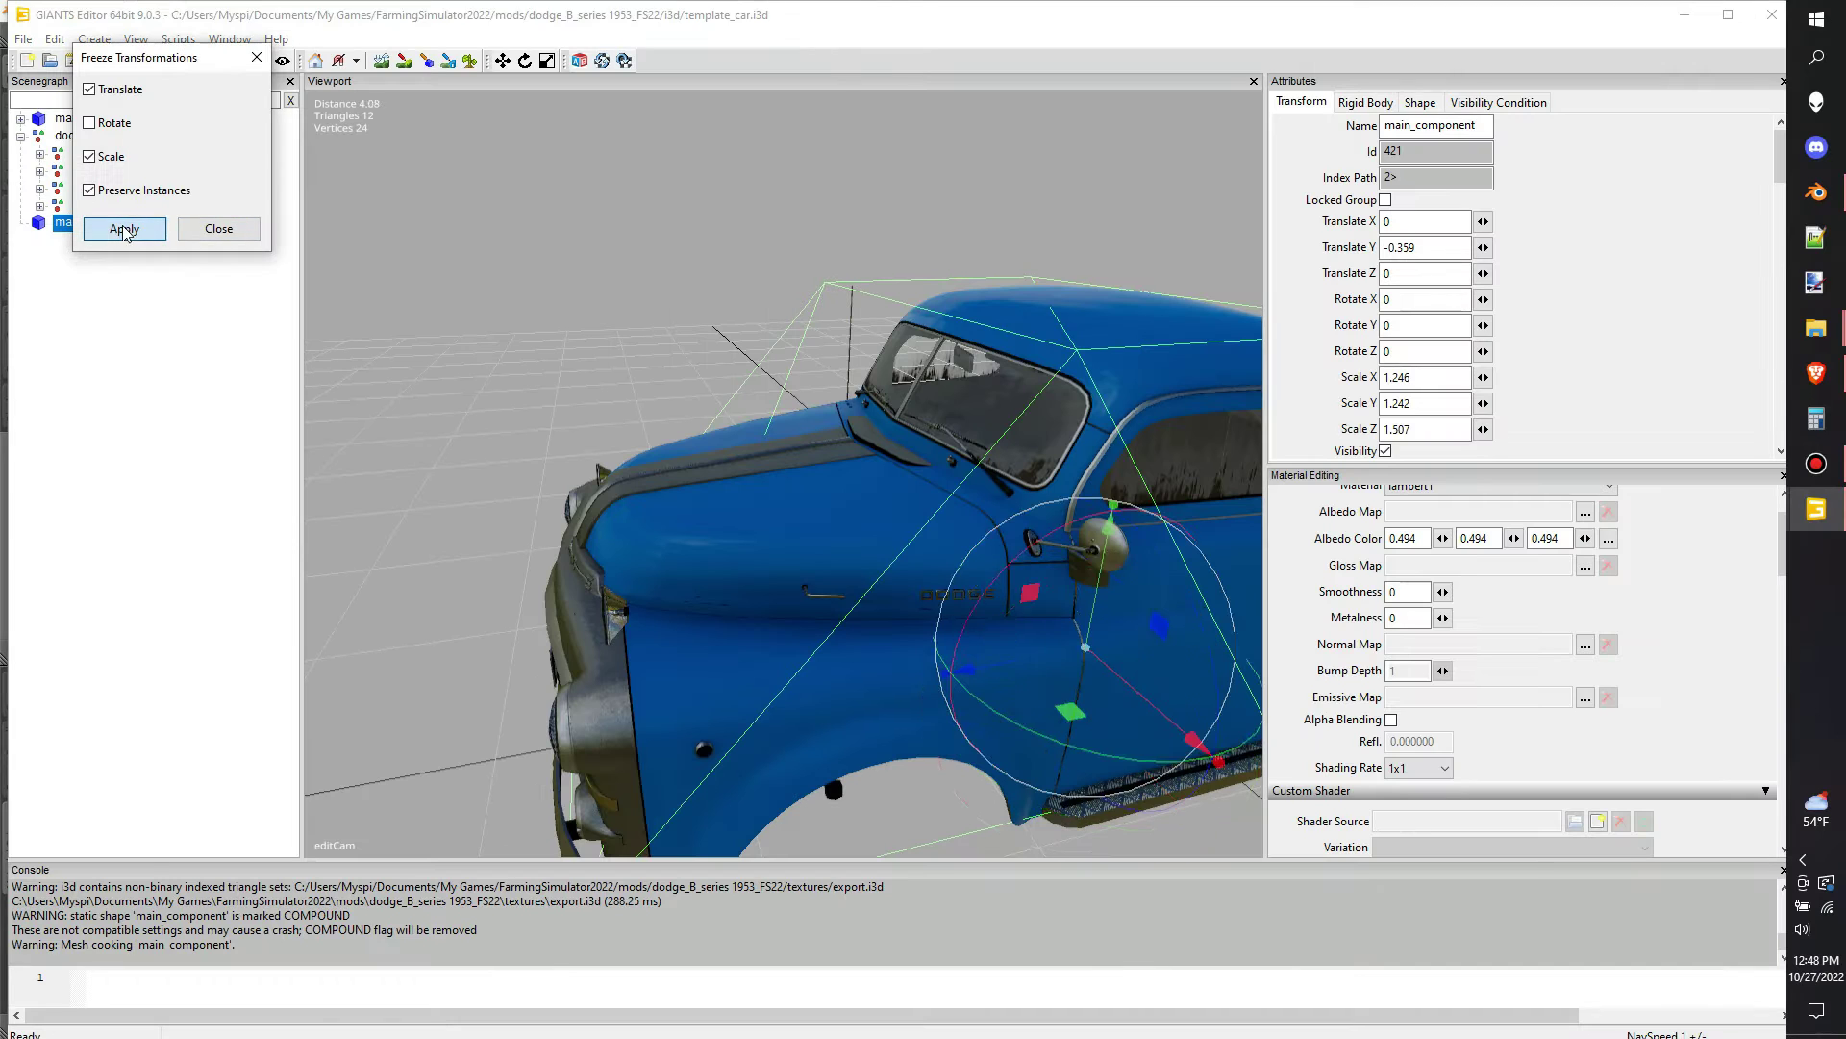
click(256, 58)
Copy the stockCoding and collisions groups from the original main_component into the resized copy
click(20, 136)
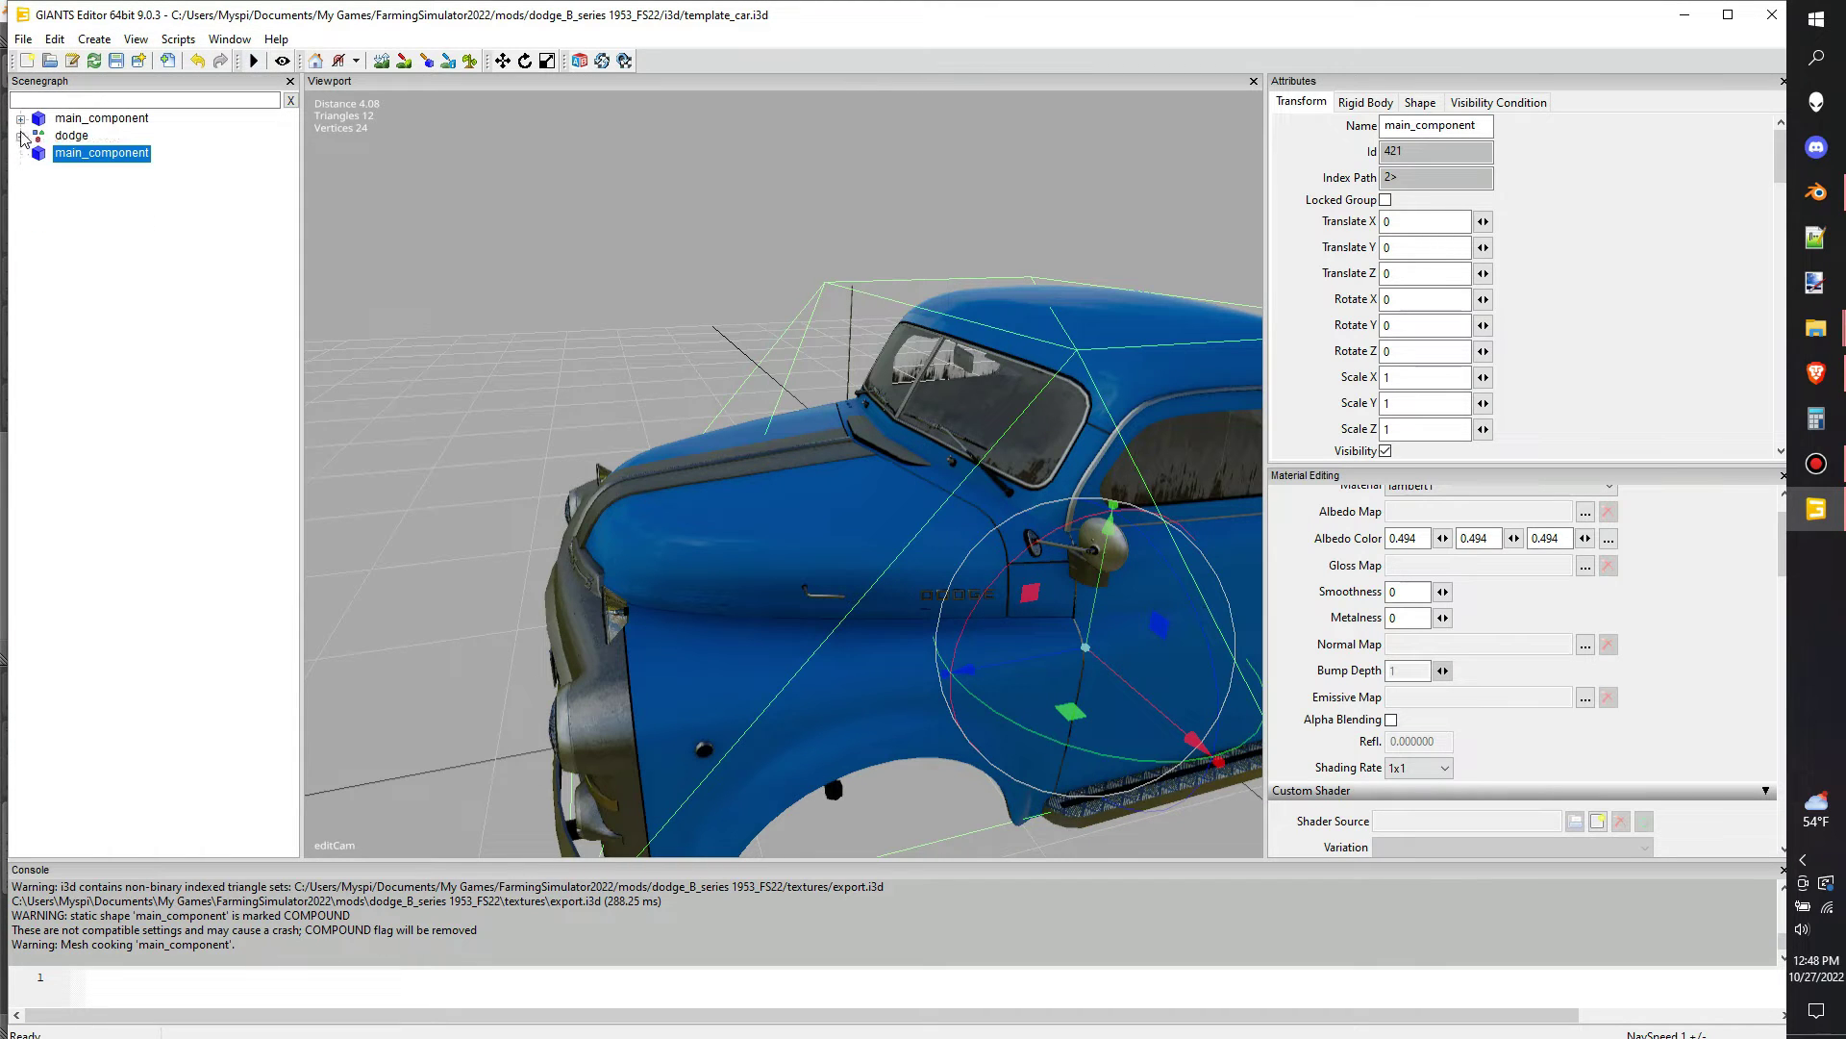
click(20, 119)
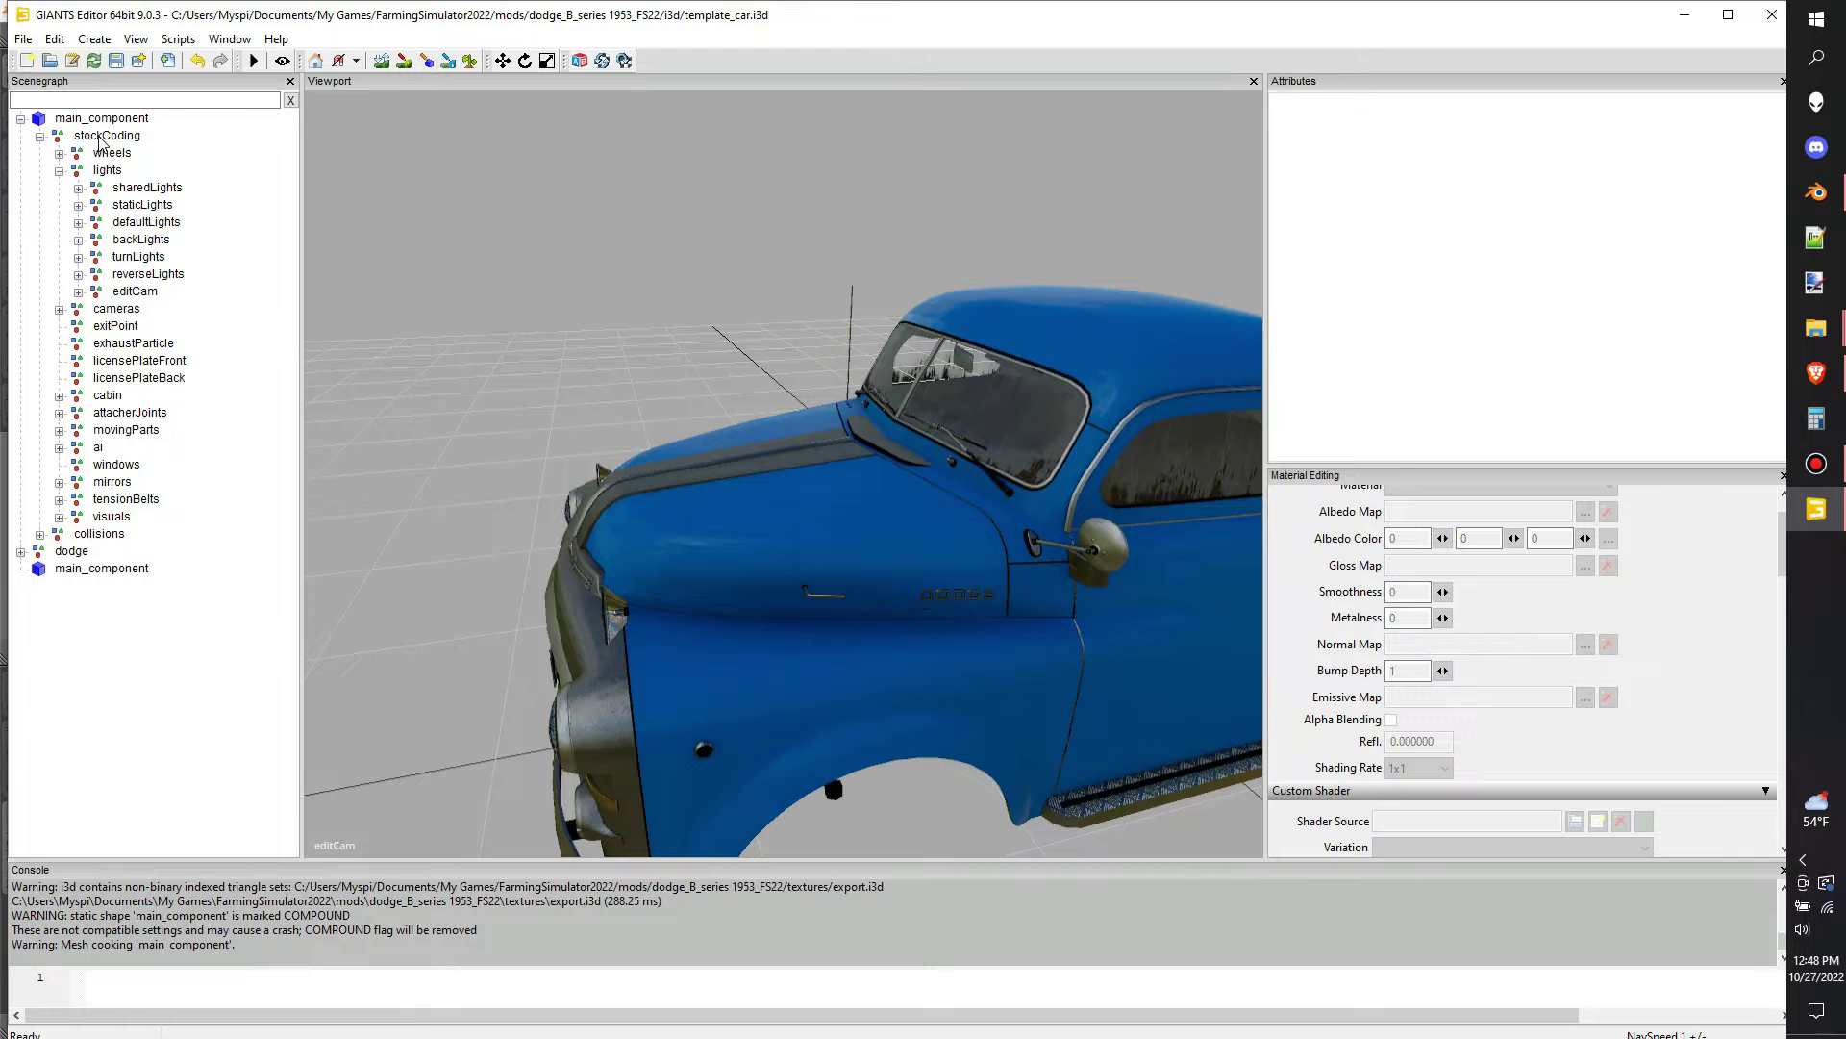
click(100, 136)
click(39, 137)
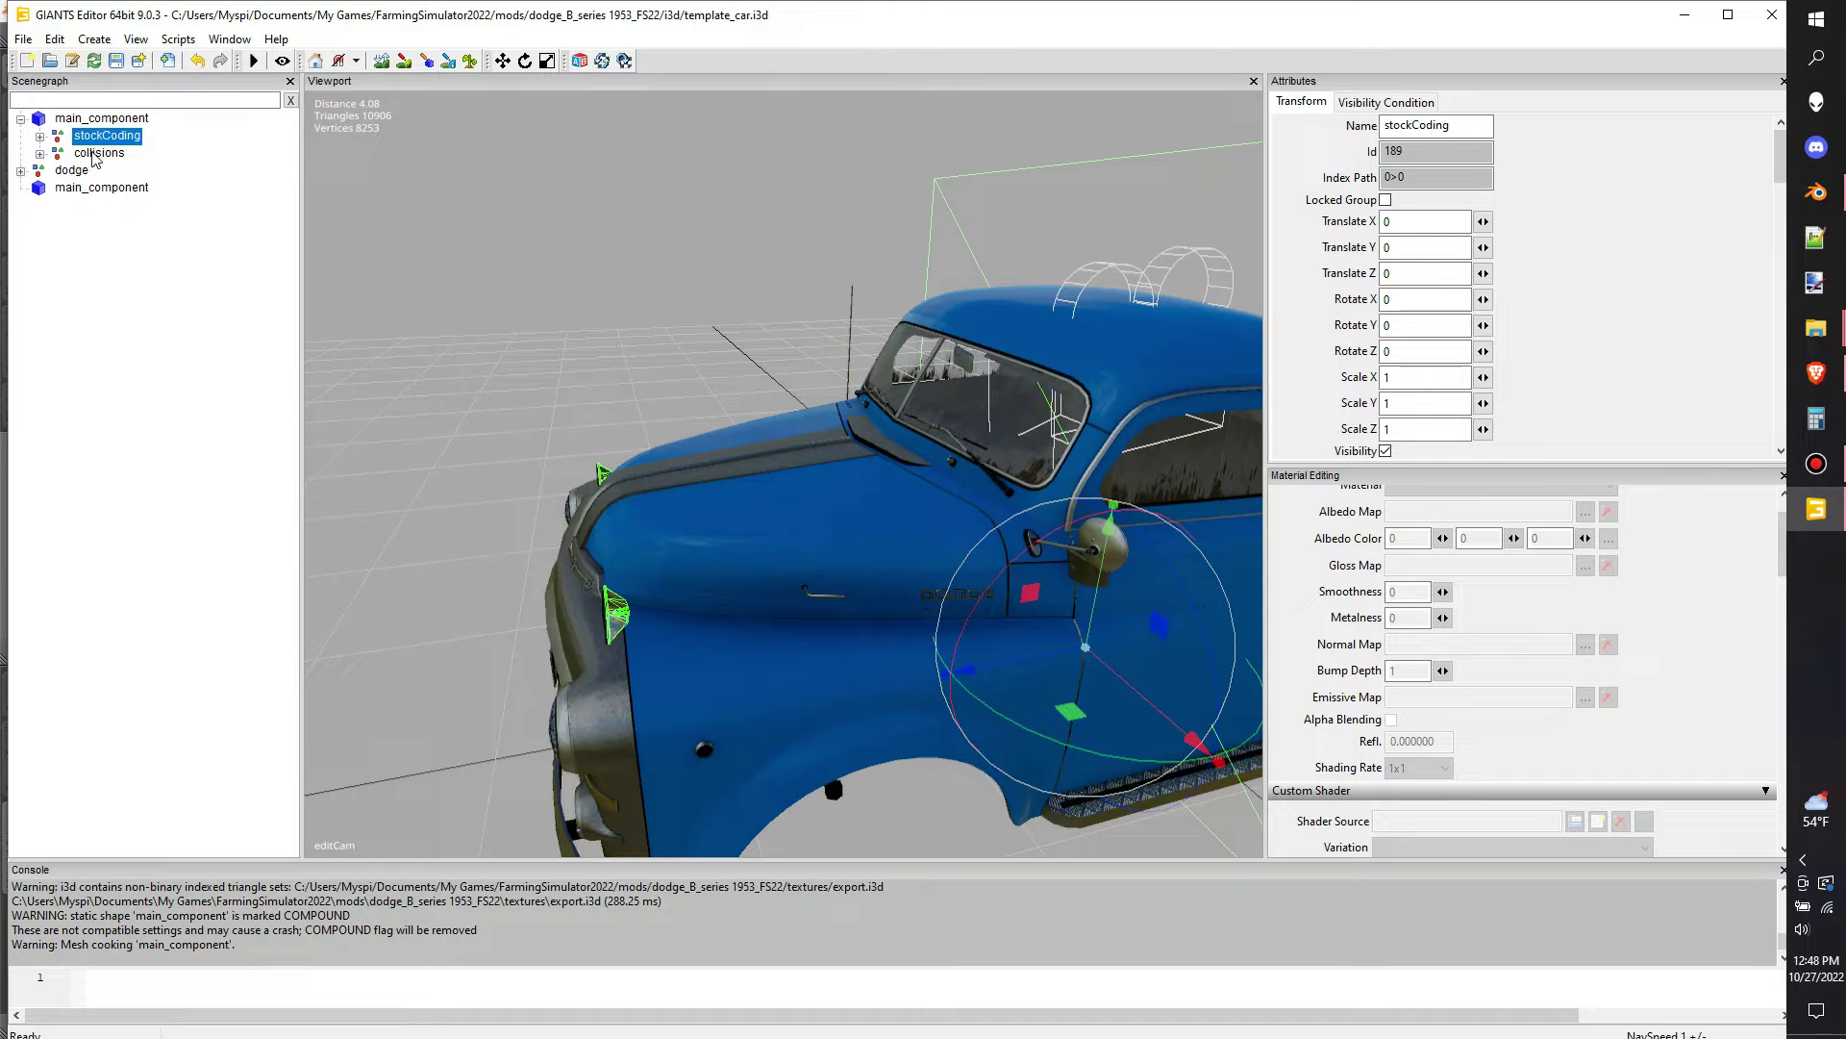
ctrl+click(97, 153)
click(102, 188)
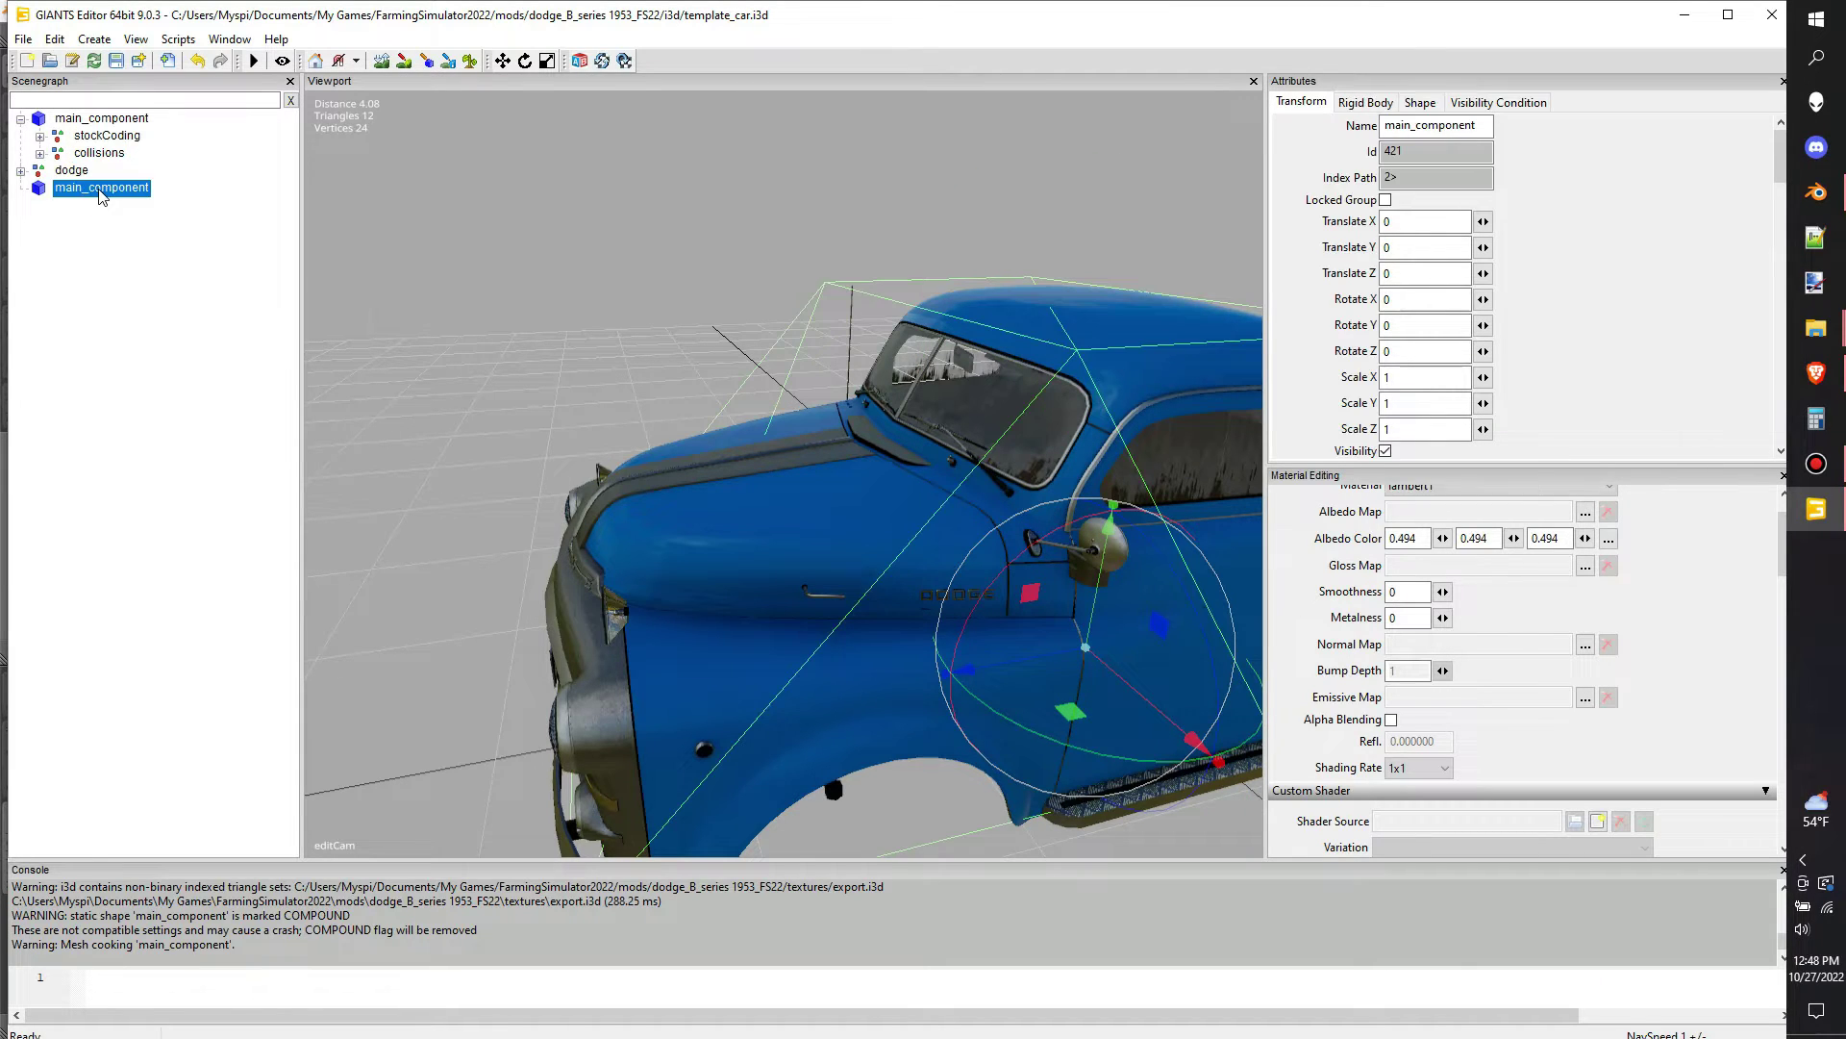
key(ctrl+v)
click(226, 264)
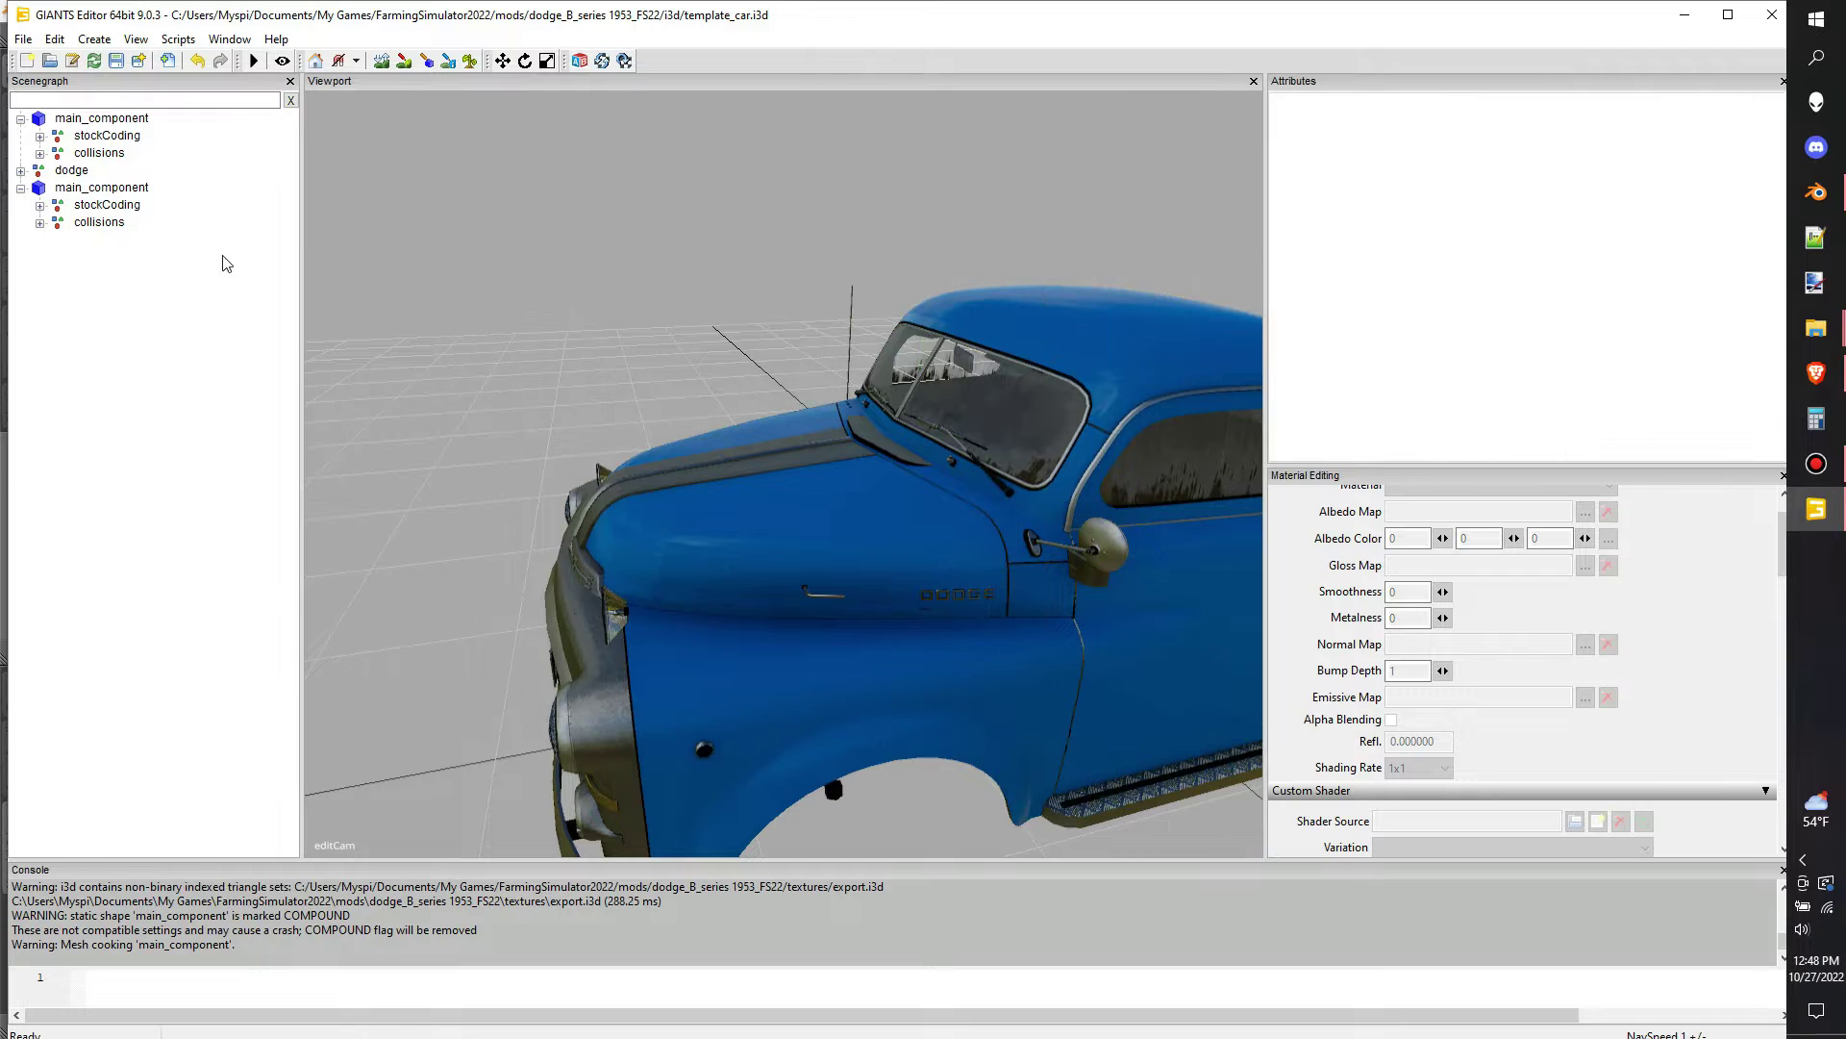
Delete the original main_component and move the resized one above the dodge group in the scenegraph
right_click(556, 262)
mouse_move(625, 274)
click(823, 336)
click(86, 122)
key(Delete)
right_click(85, 136)
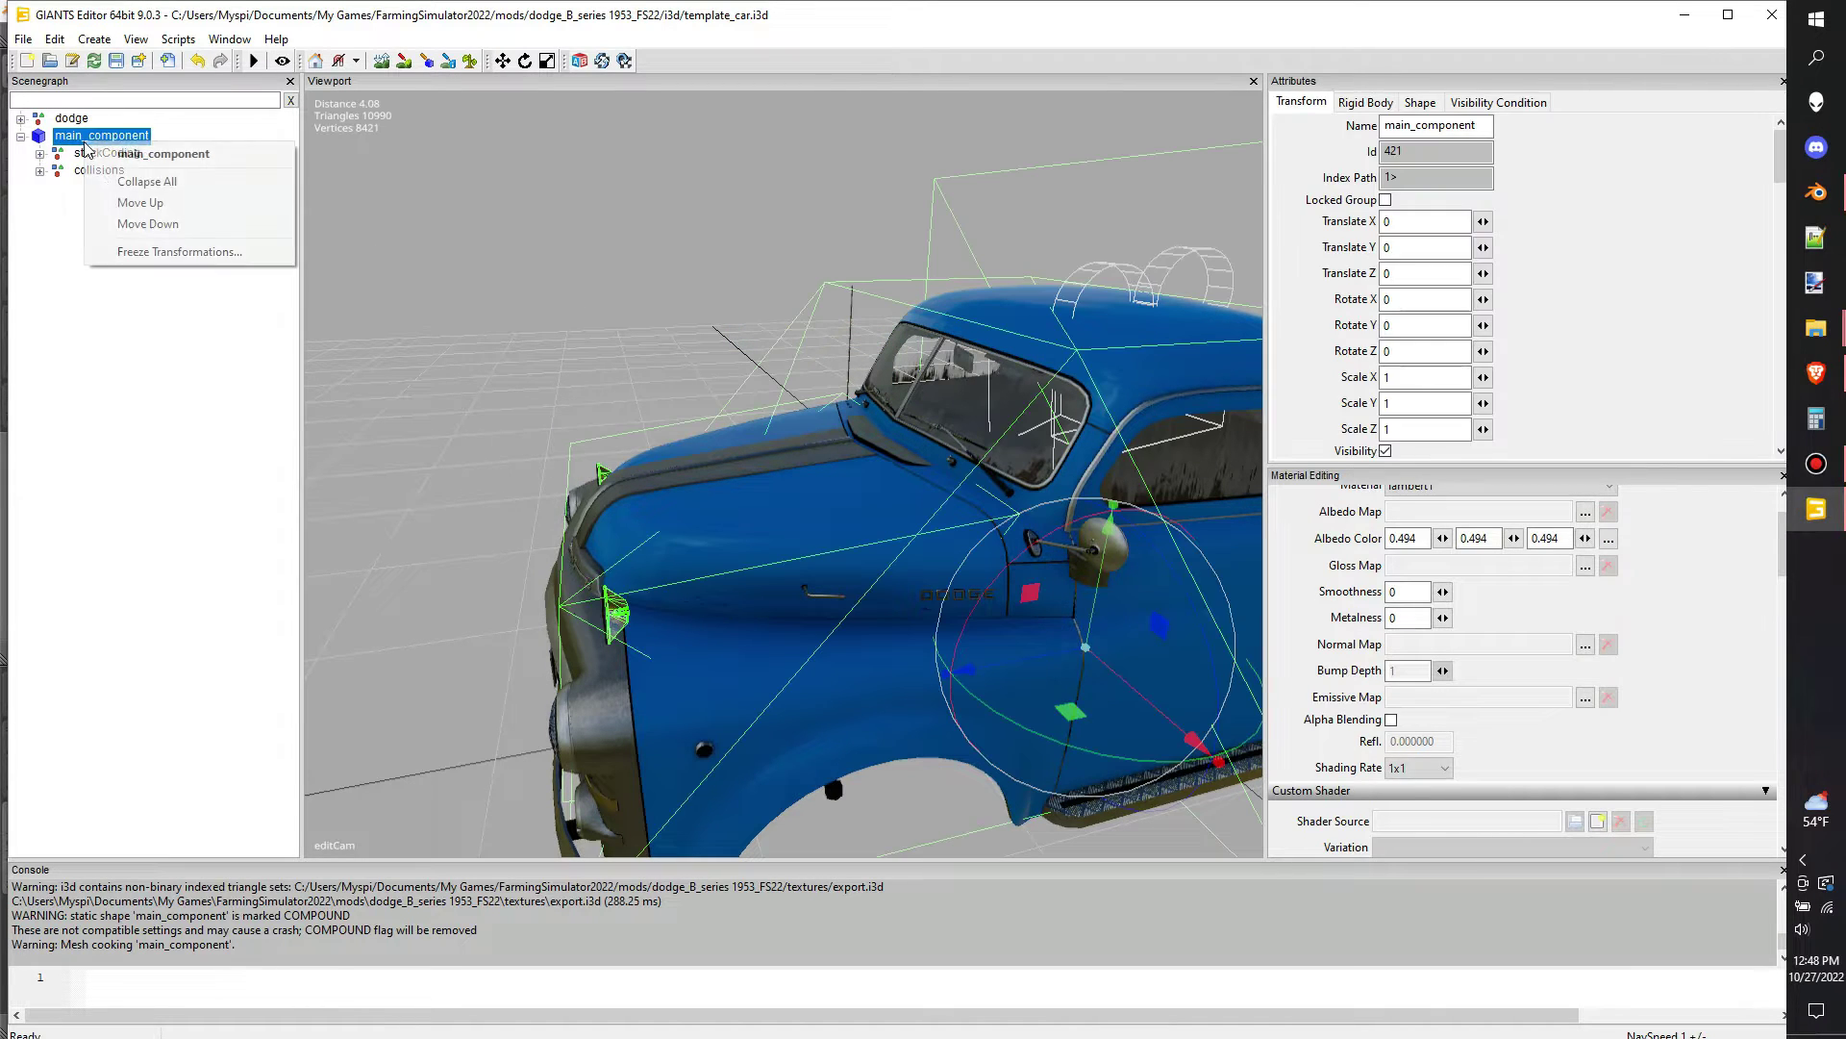
click(109, 202)
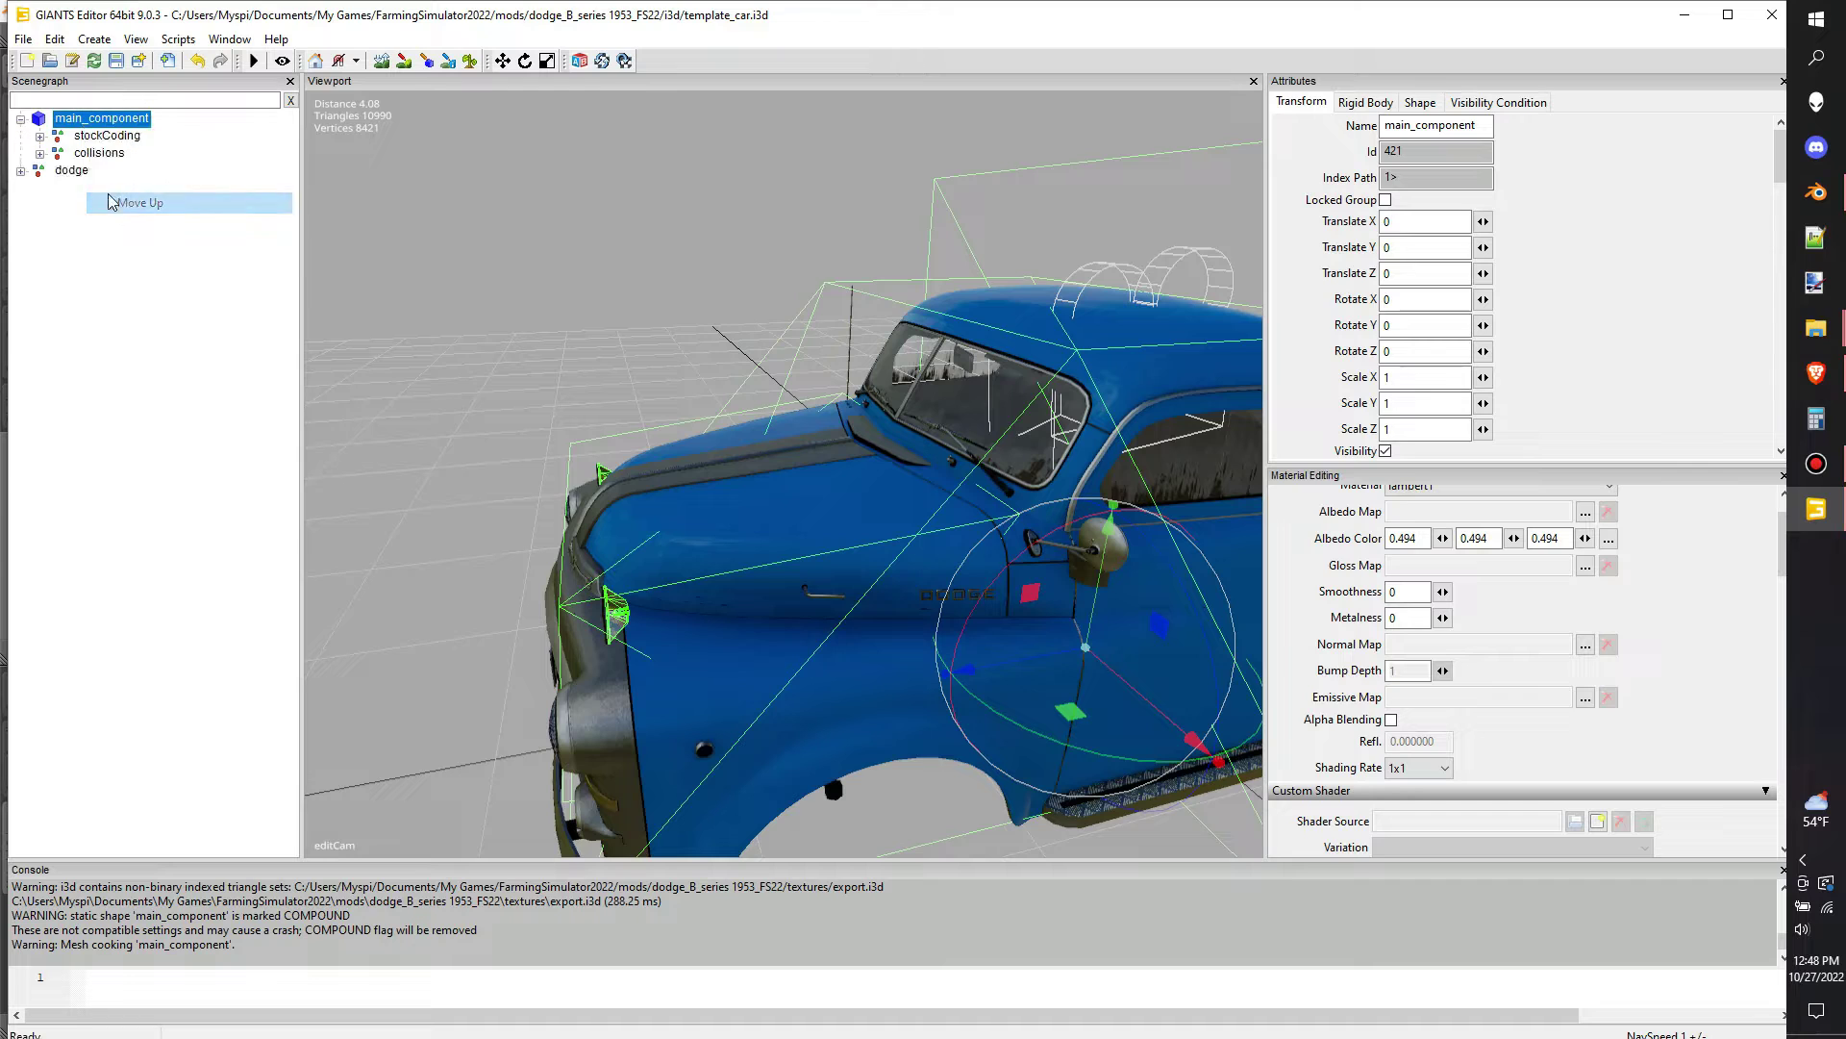
Delete the wheelSpare node from the visuals group under stockCoding
click(40, 135)
click(20, 431)
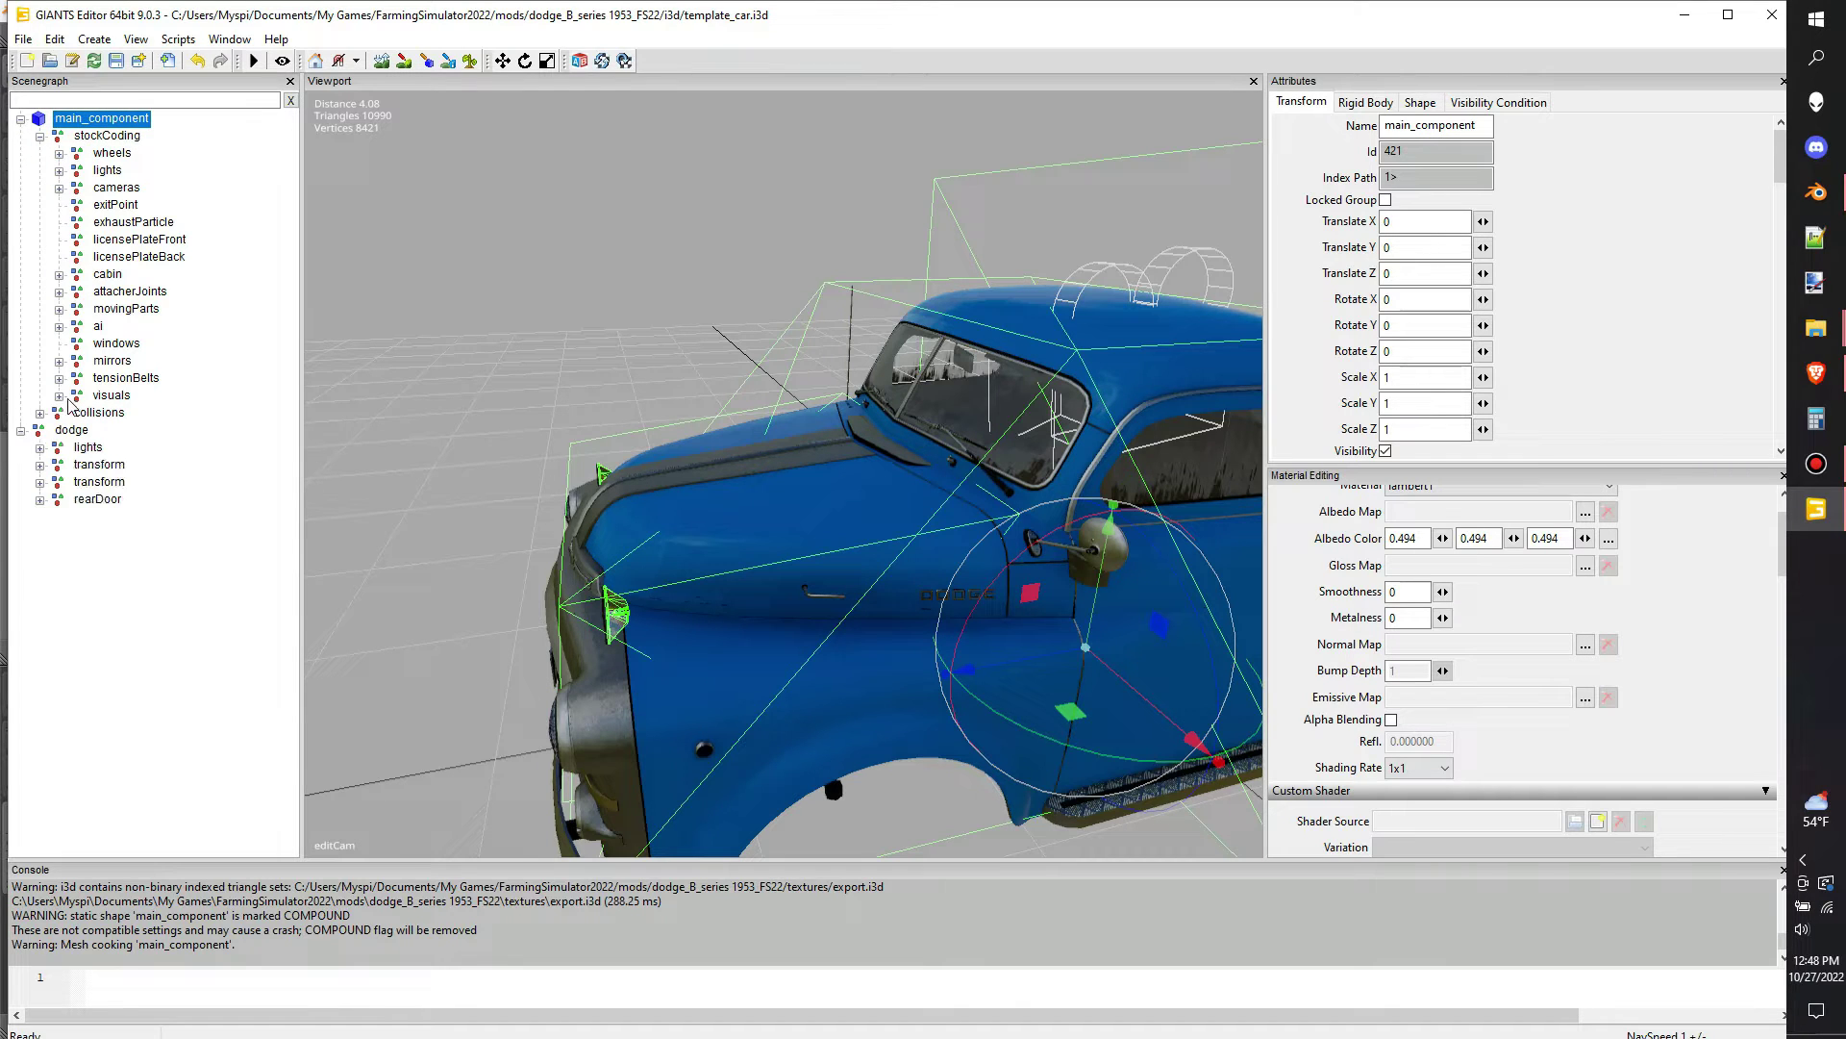
click(59, 397)
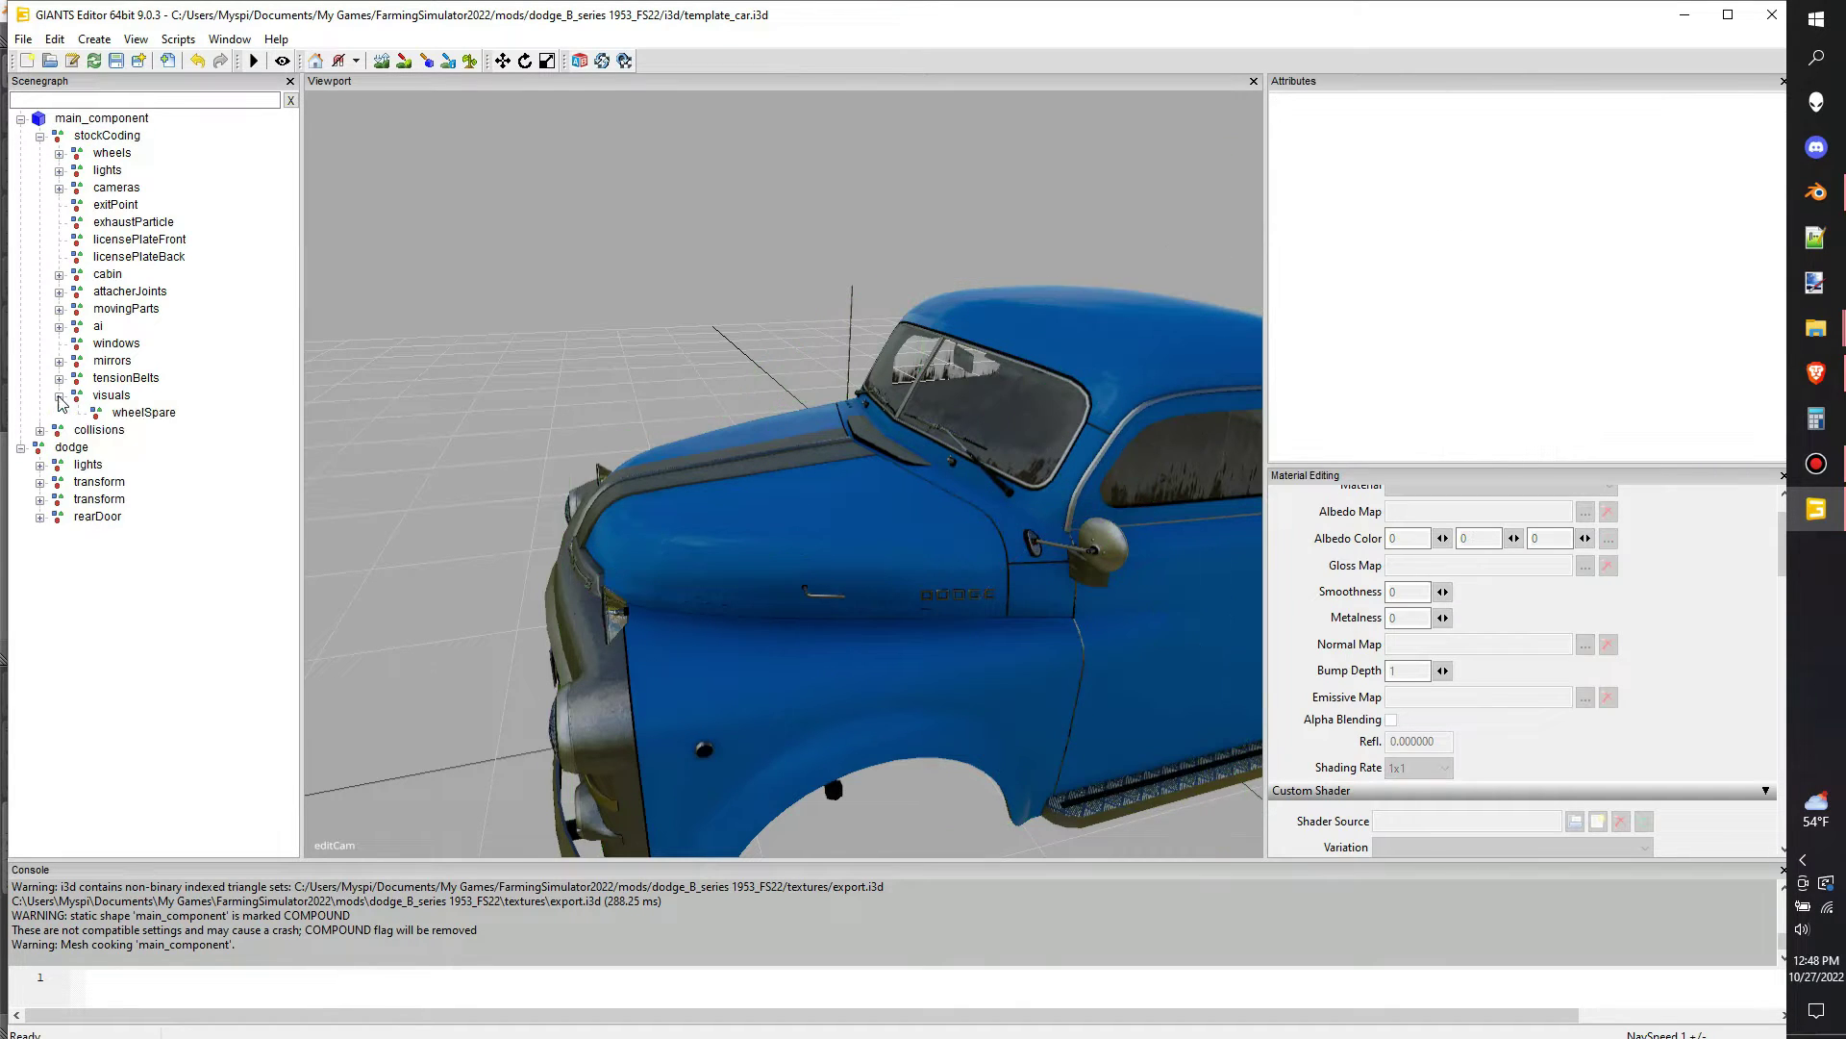
click(143, 413)
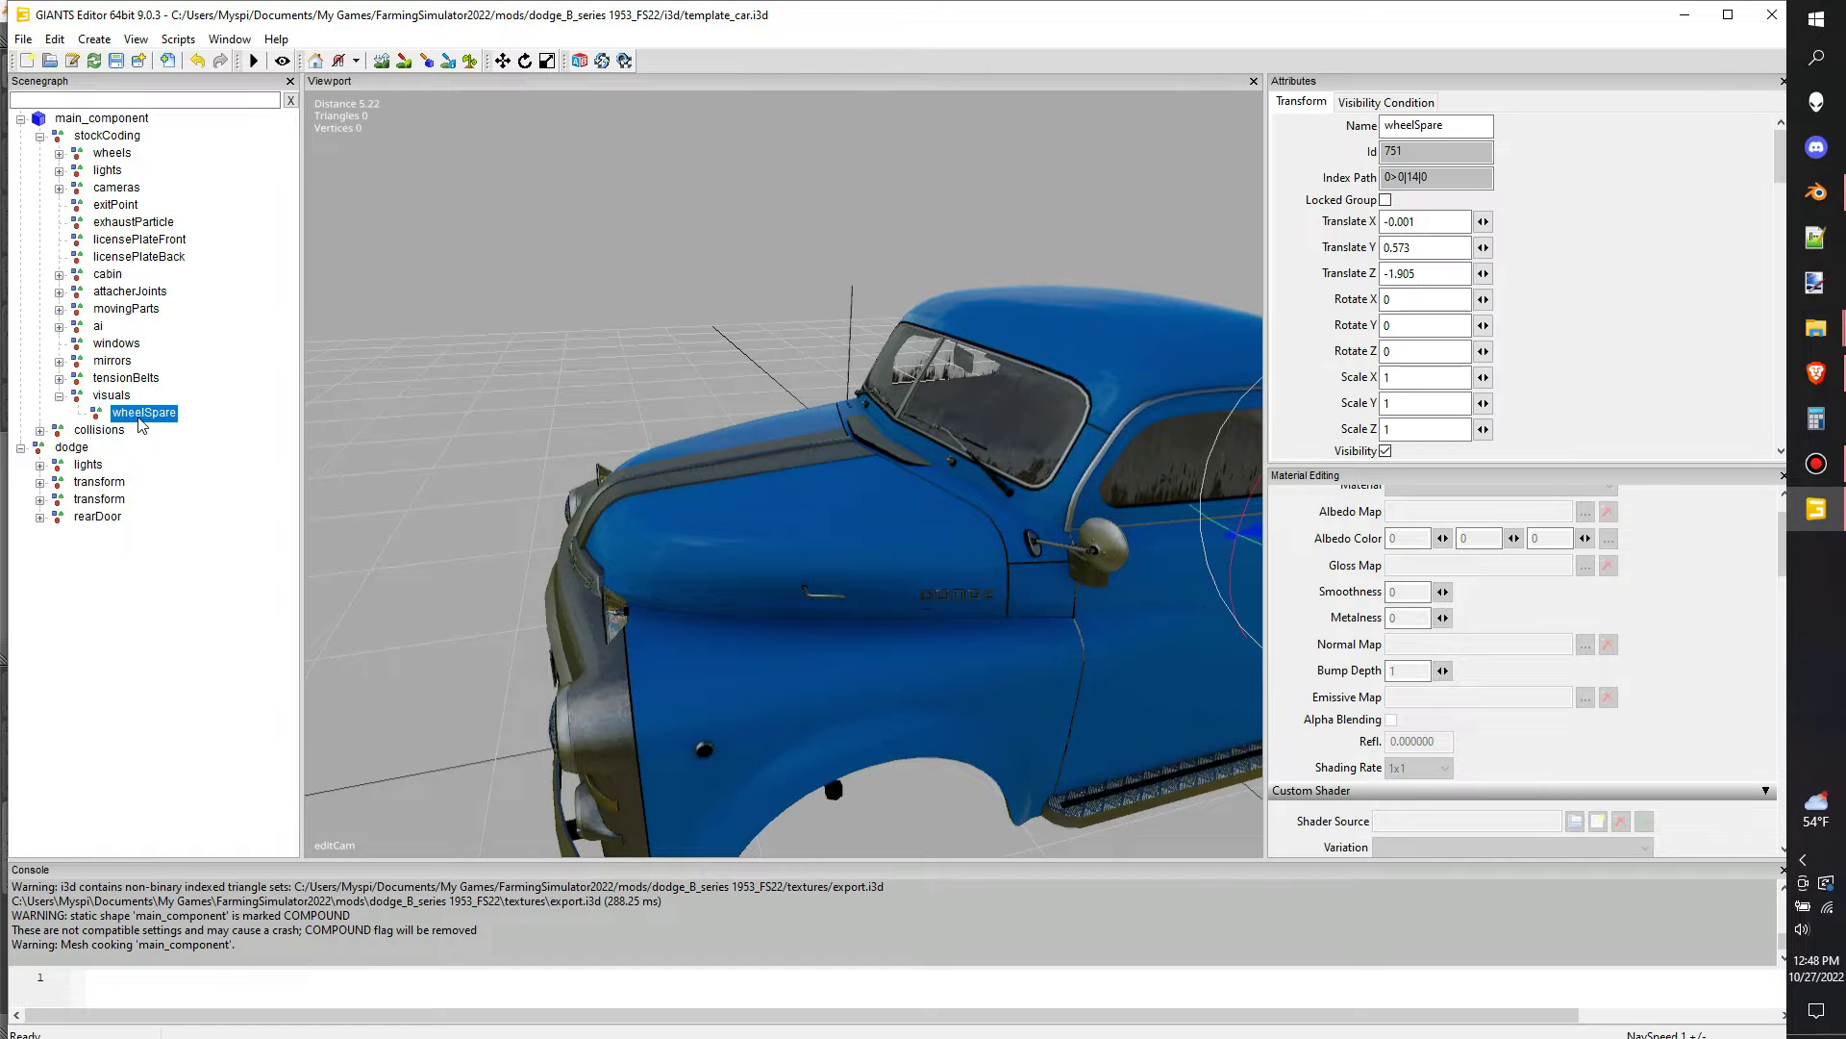
key(Delete)
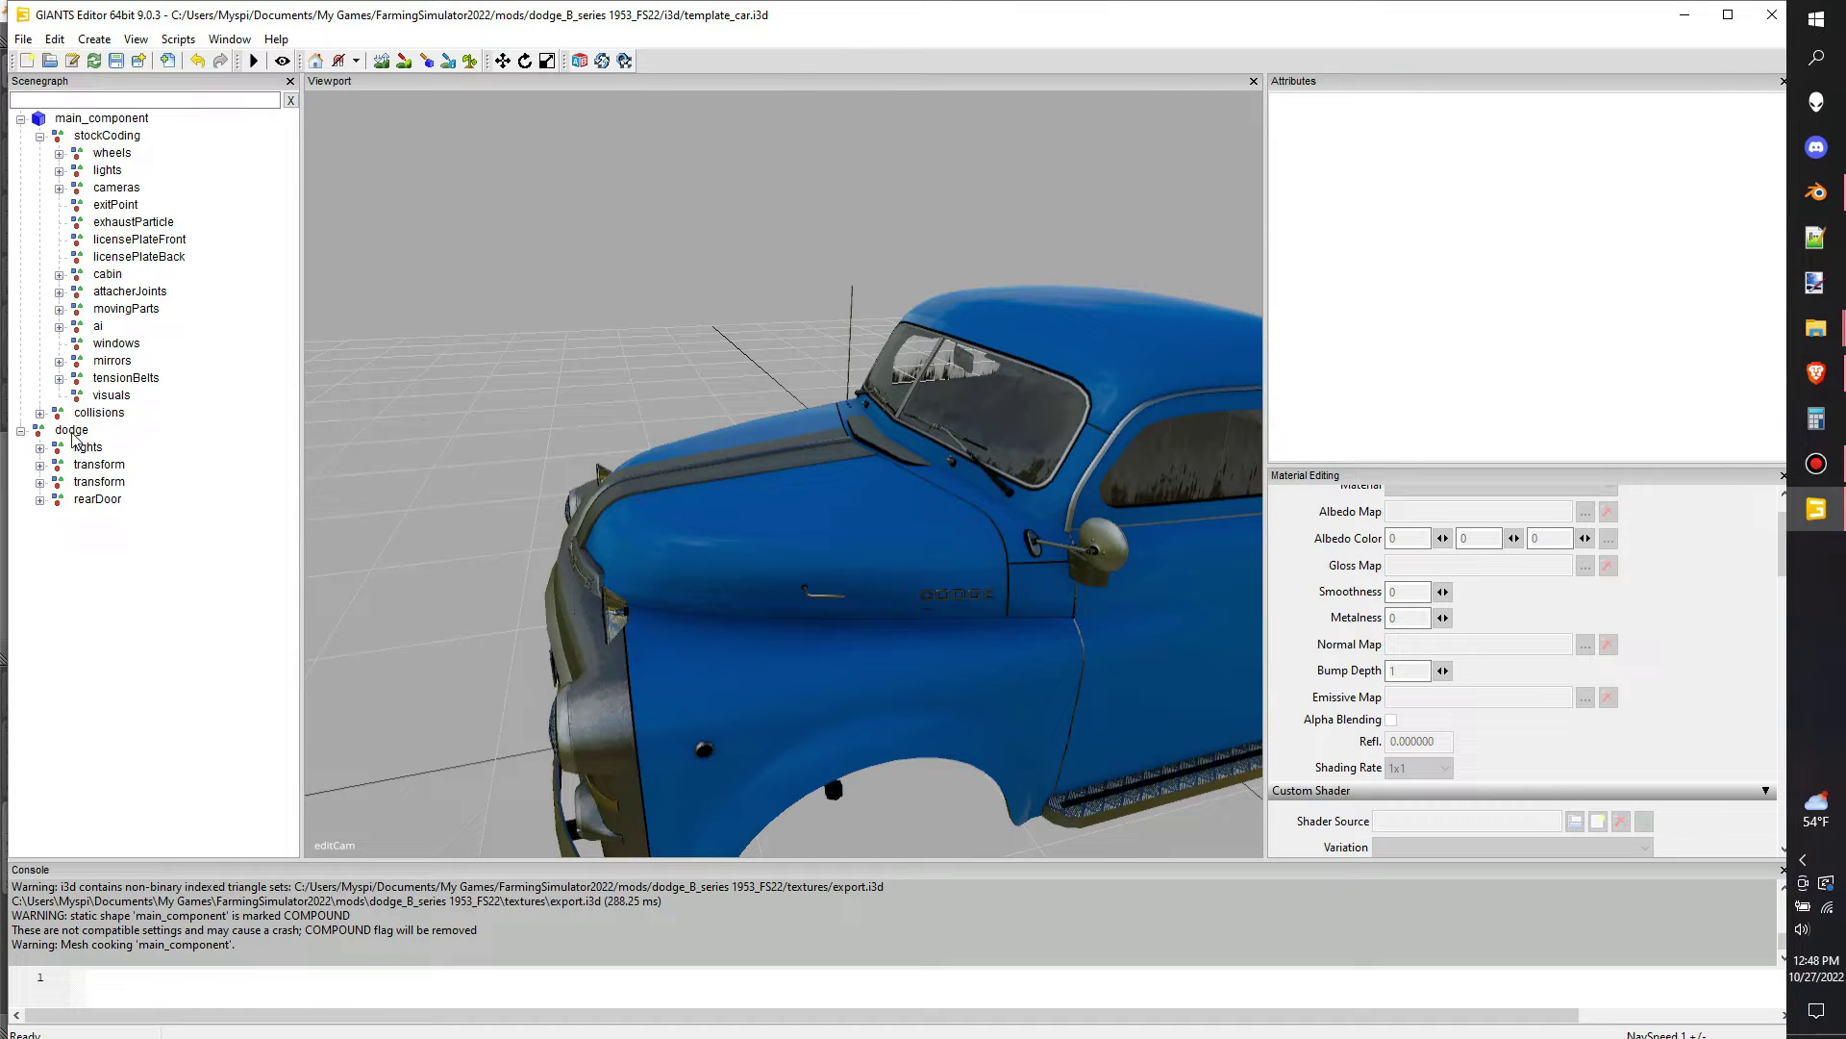
Rename the dodge transform group that holds the truck's bodywork as body
click(73, 432)
click(99, 465)
click(100, 482)
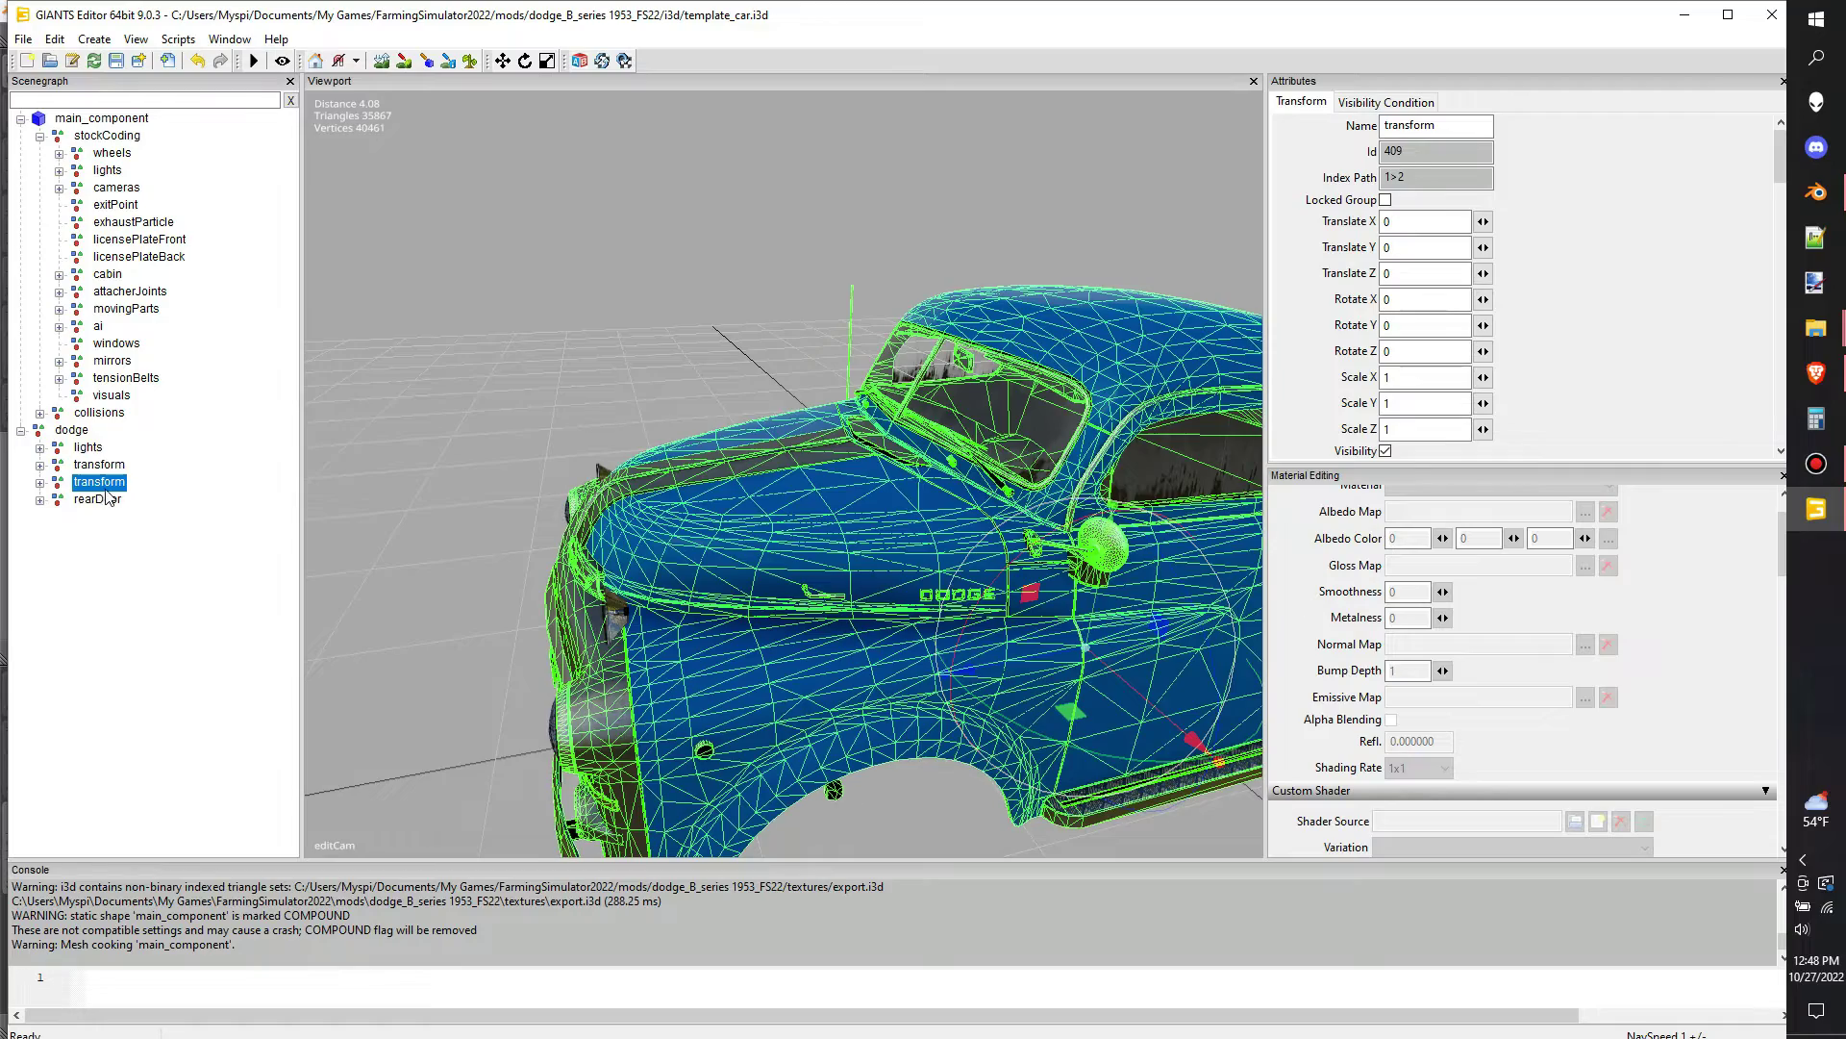
click(102, 483)
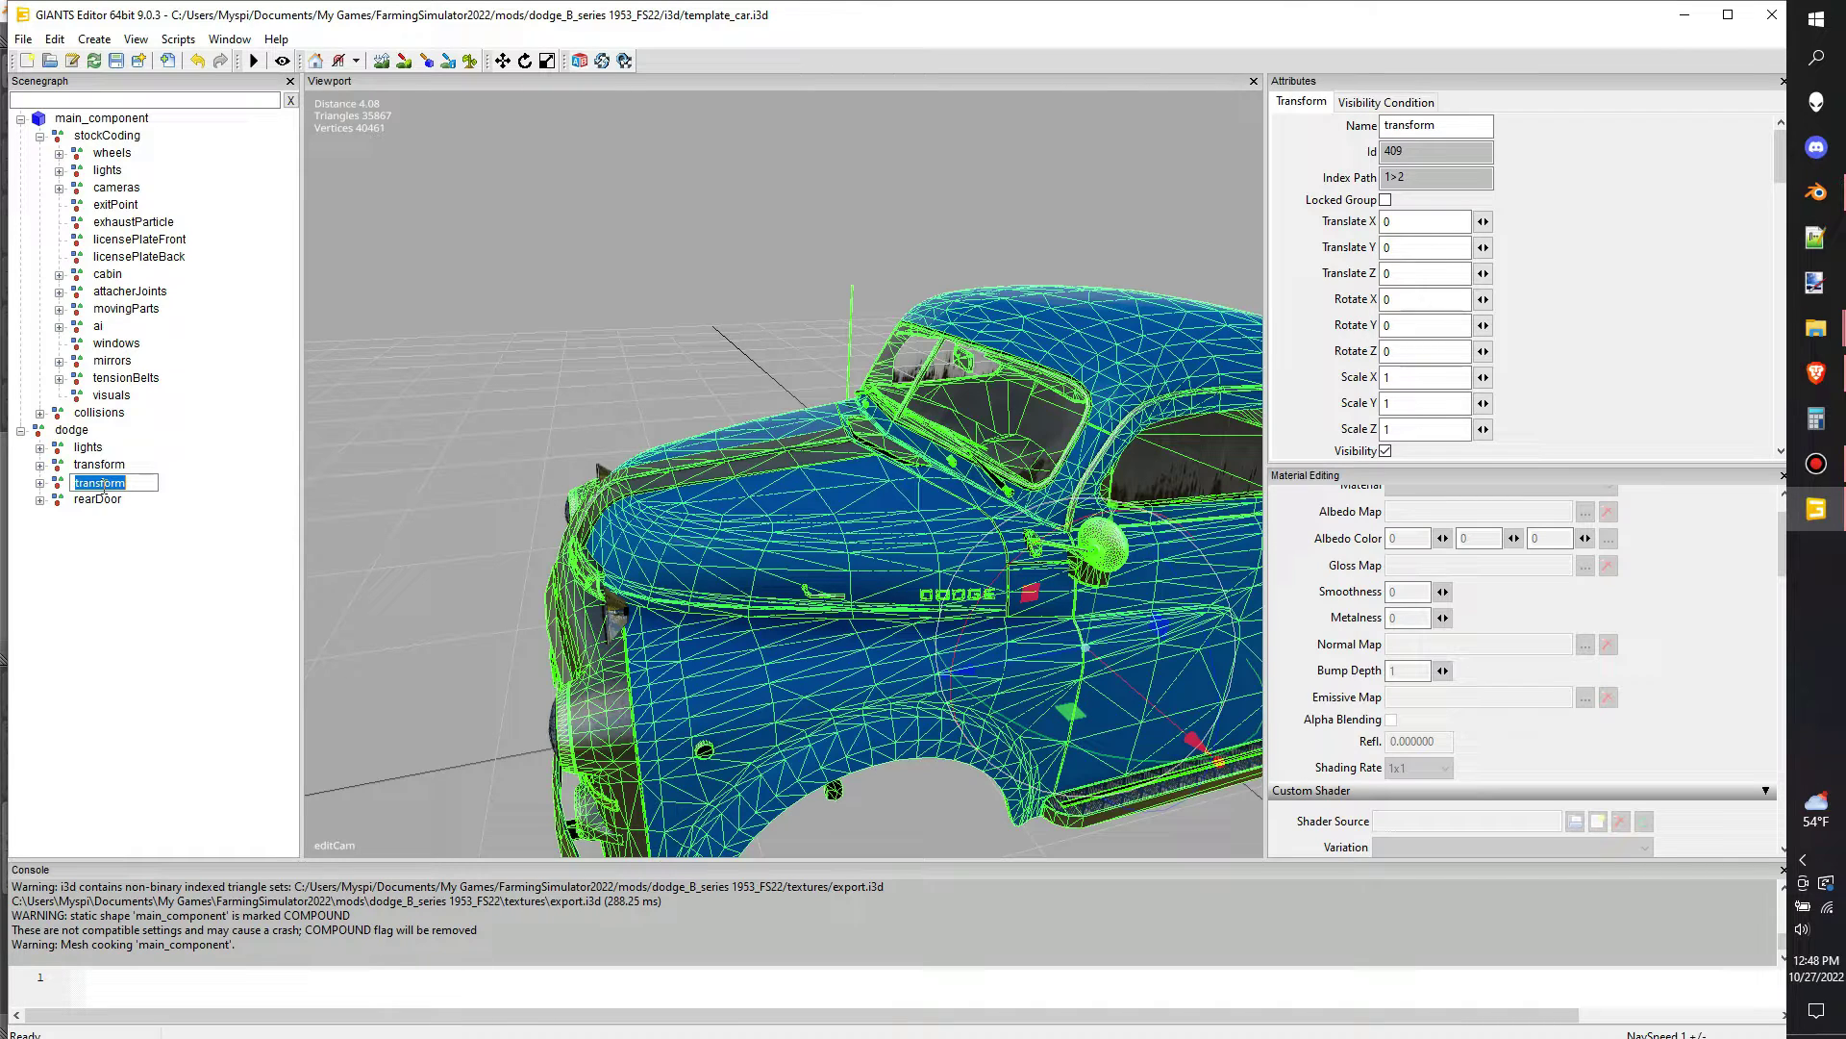
text(bo)
key(Return)
click(113, 588)
Move the body group from dodge into the visuals group under stockCoding
click(91, 484)
drag(92, 484, 115, 403)
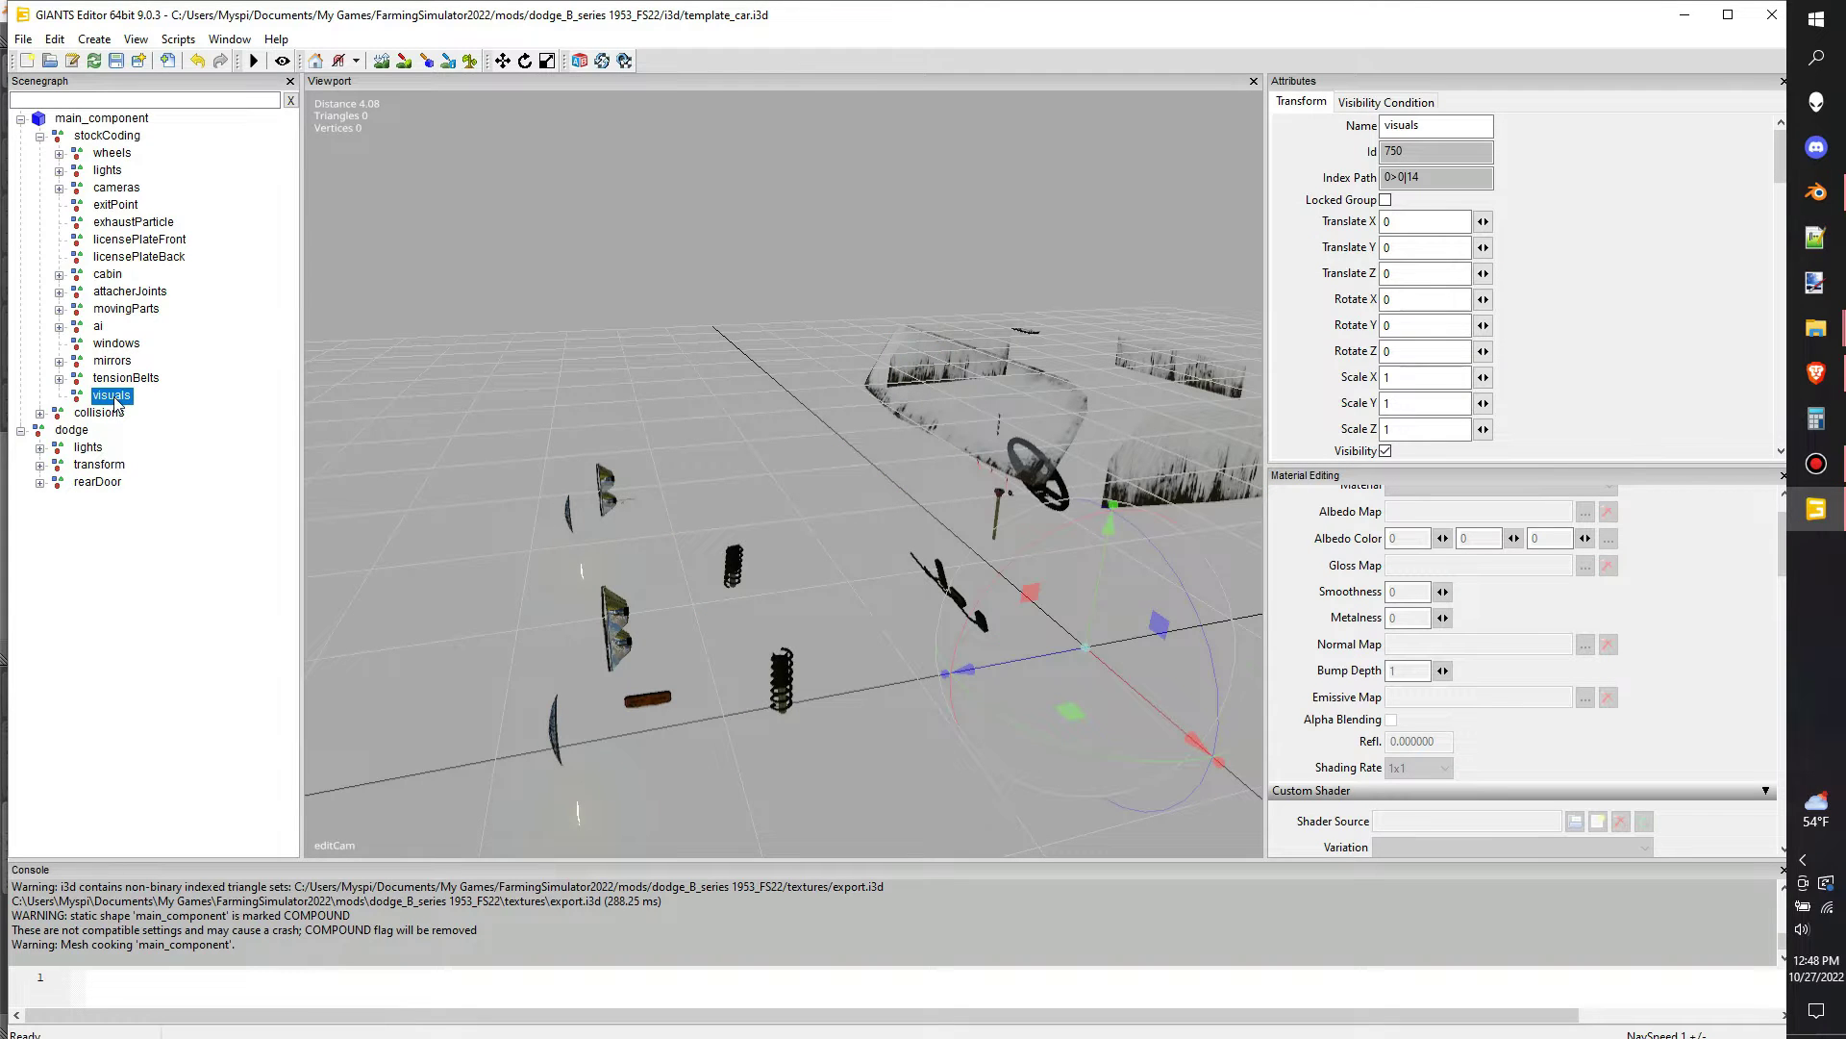
click(101, 136)
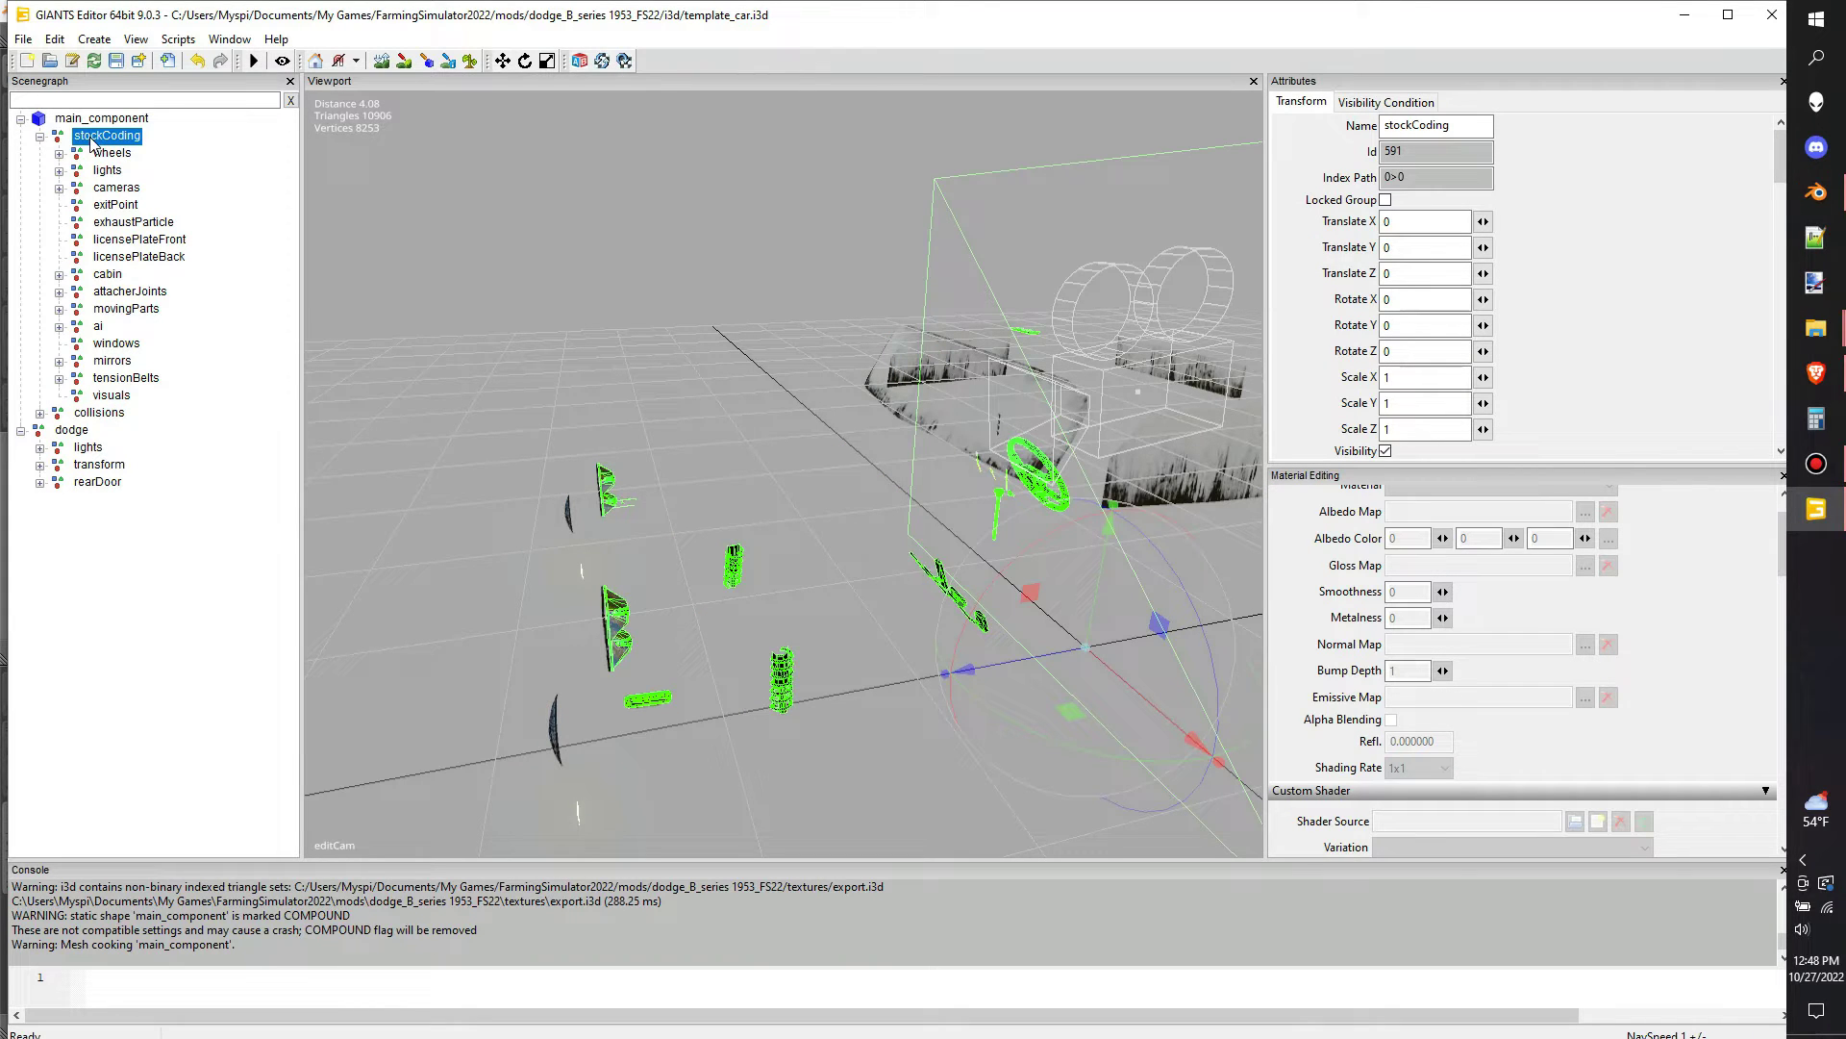
click(111, 397)
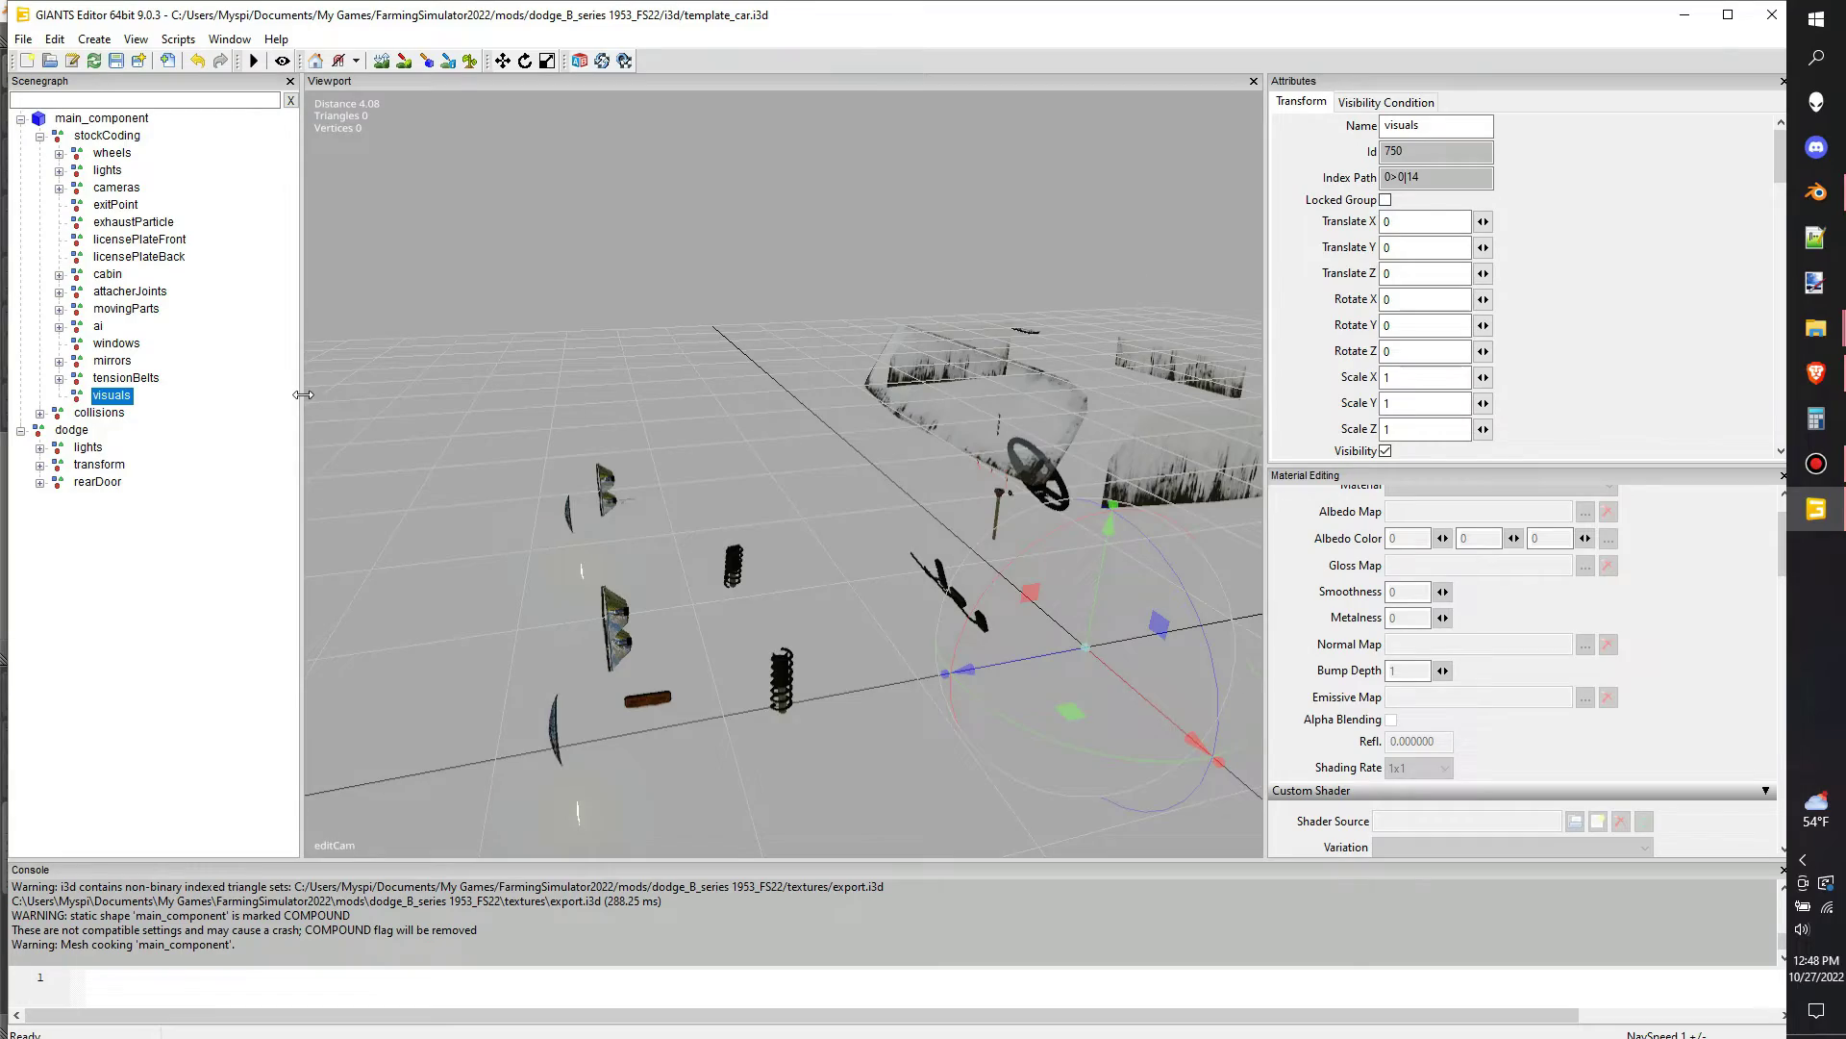
key(ctrl+v)
alt+drag(663, 400, 743, 371)
scroll(743, 373, down, 5)
alt+middle_drag(865, 490, 777, 444)
scroll(777, 444, up, 5)
alt+drag(777, 444, 806, 355)
scroll(718, 342, down, 5)
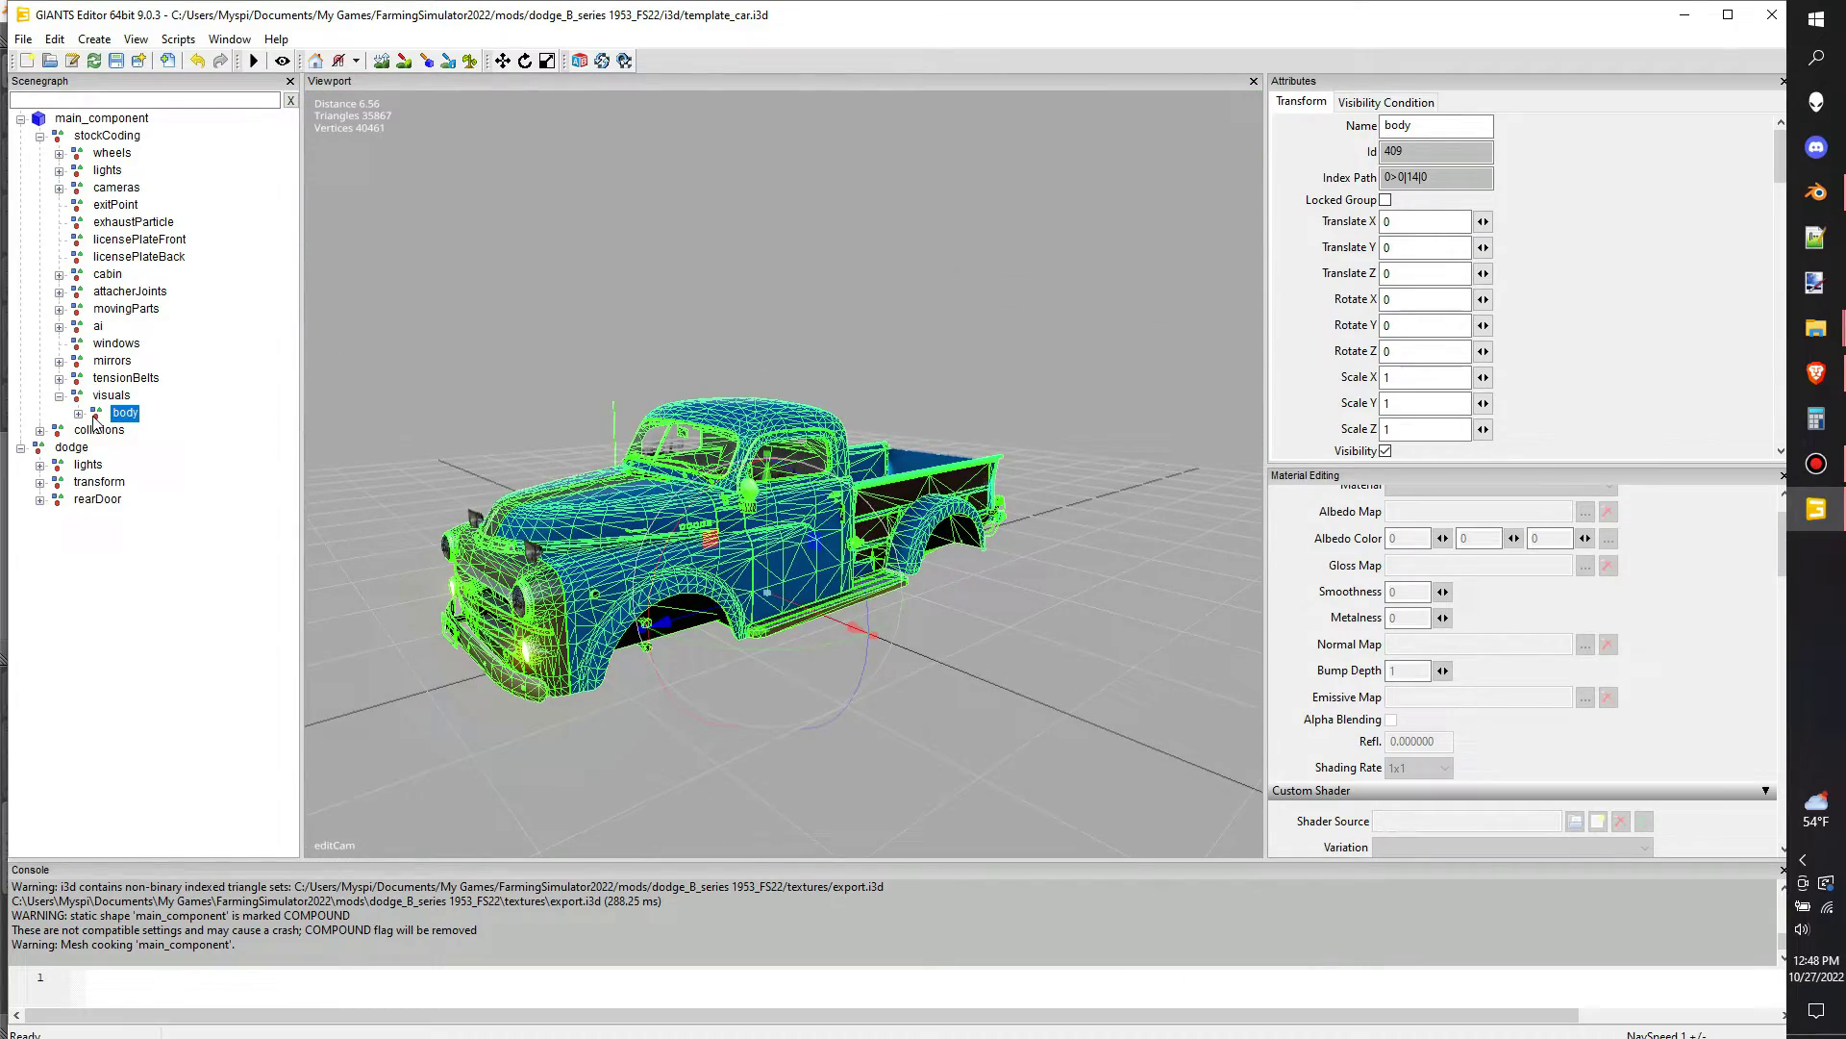
Rename the remaining dodge transform group, which contains the window meshes, as glass
click(88, 465)
click(97, 482)
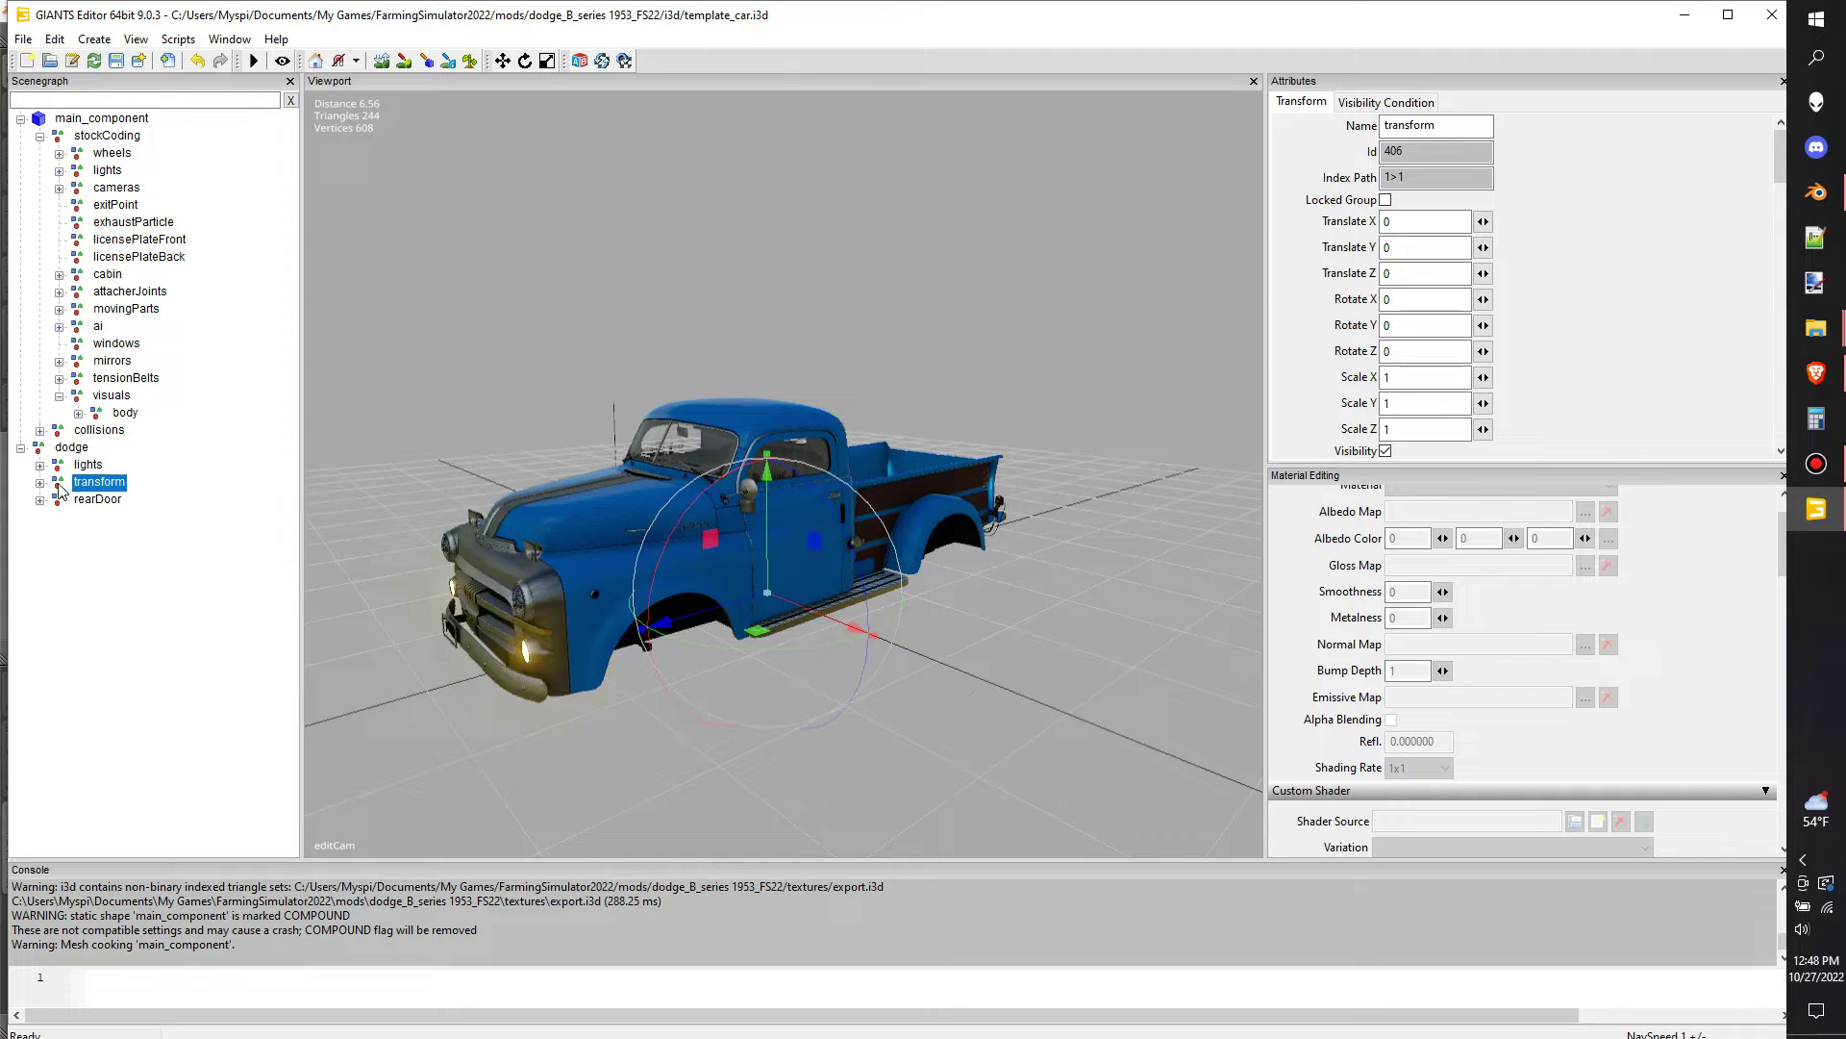
middle_drag(649, 525, 664, 507)
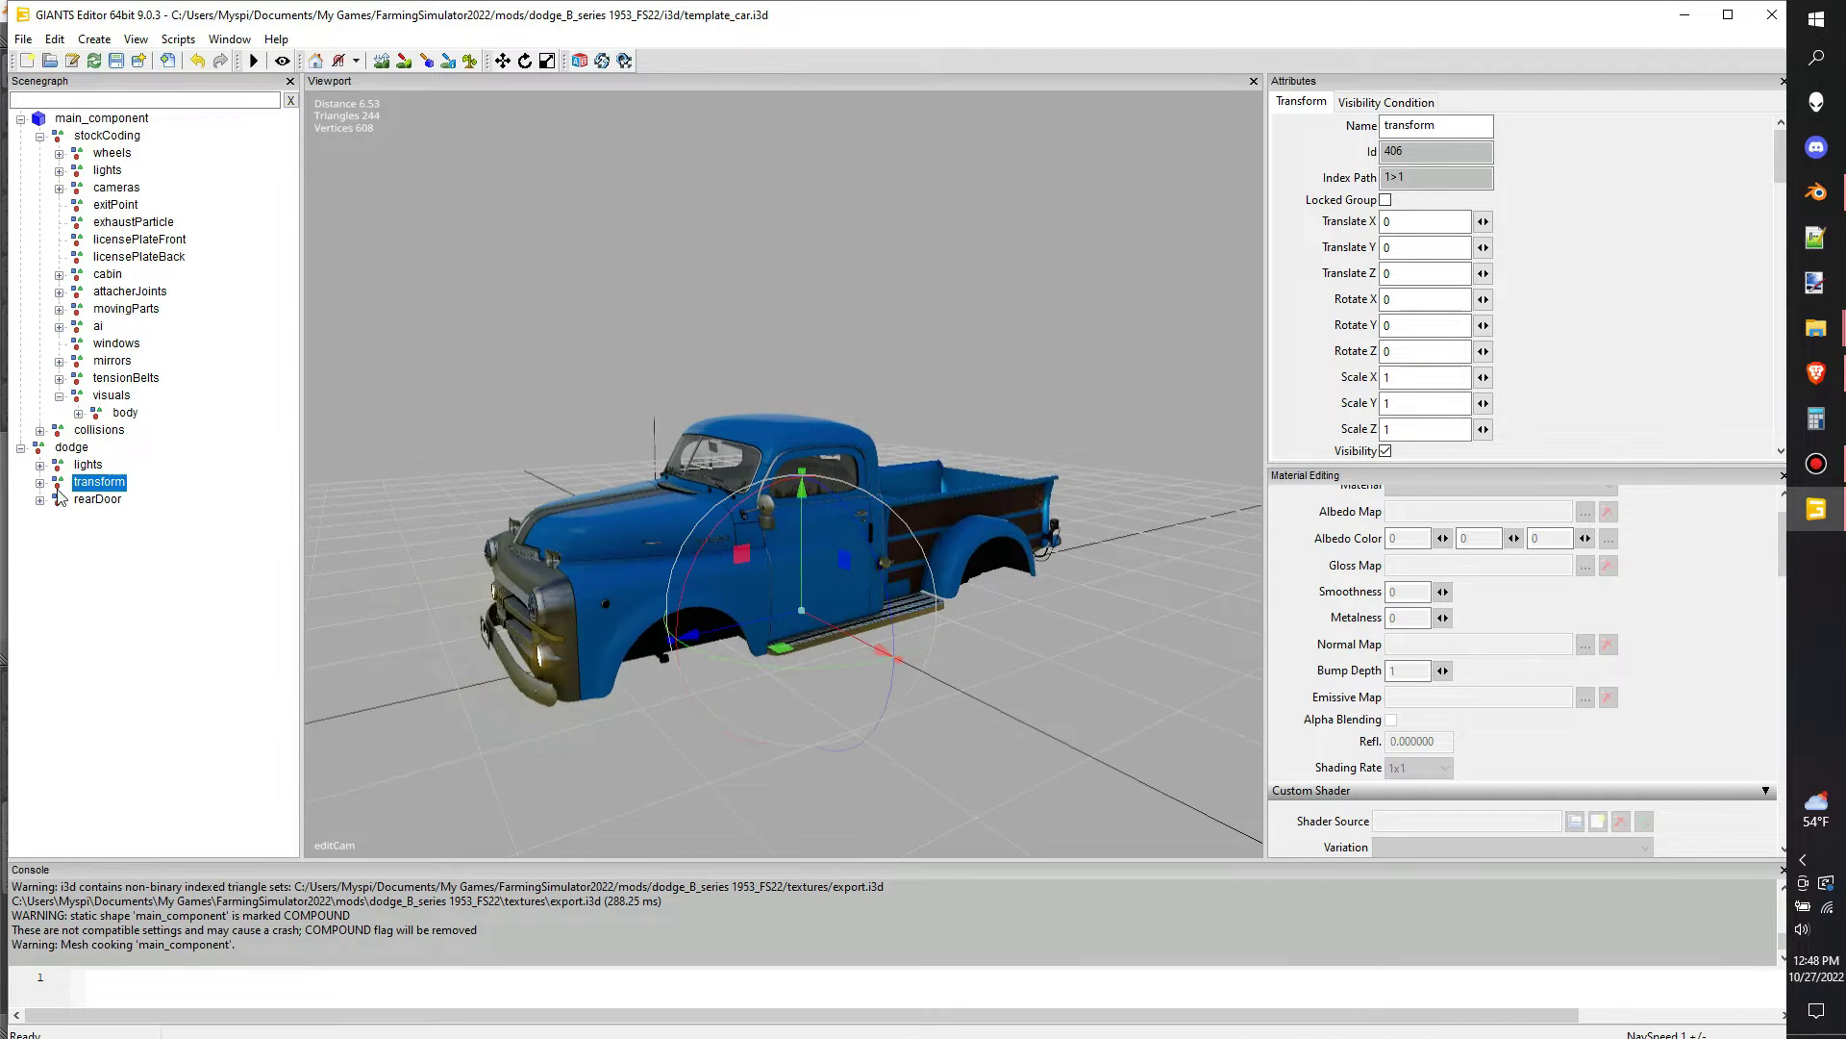
click(40, 482)
click(83, 484)
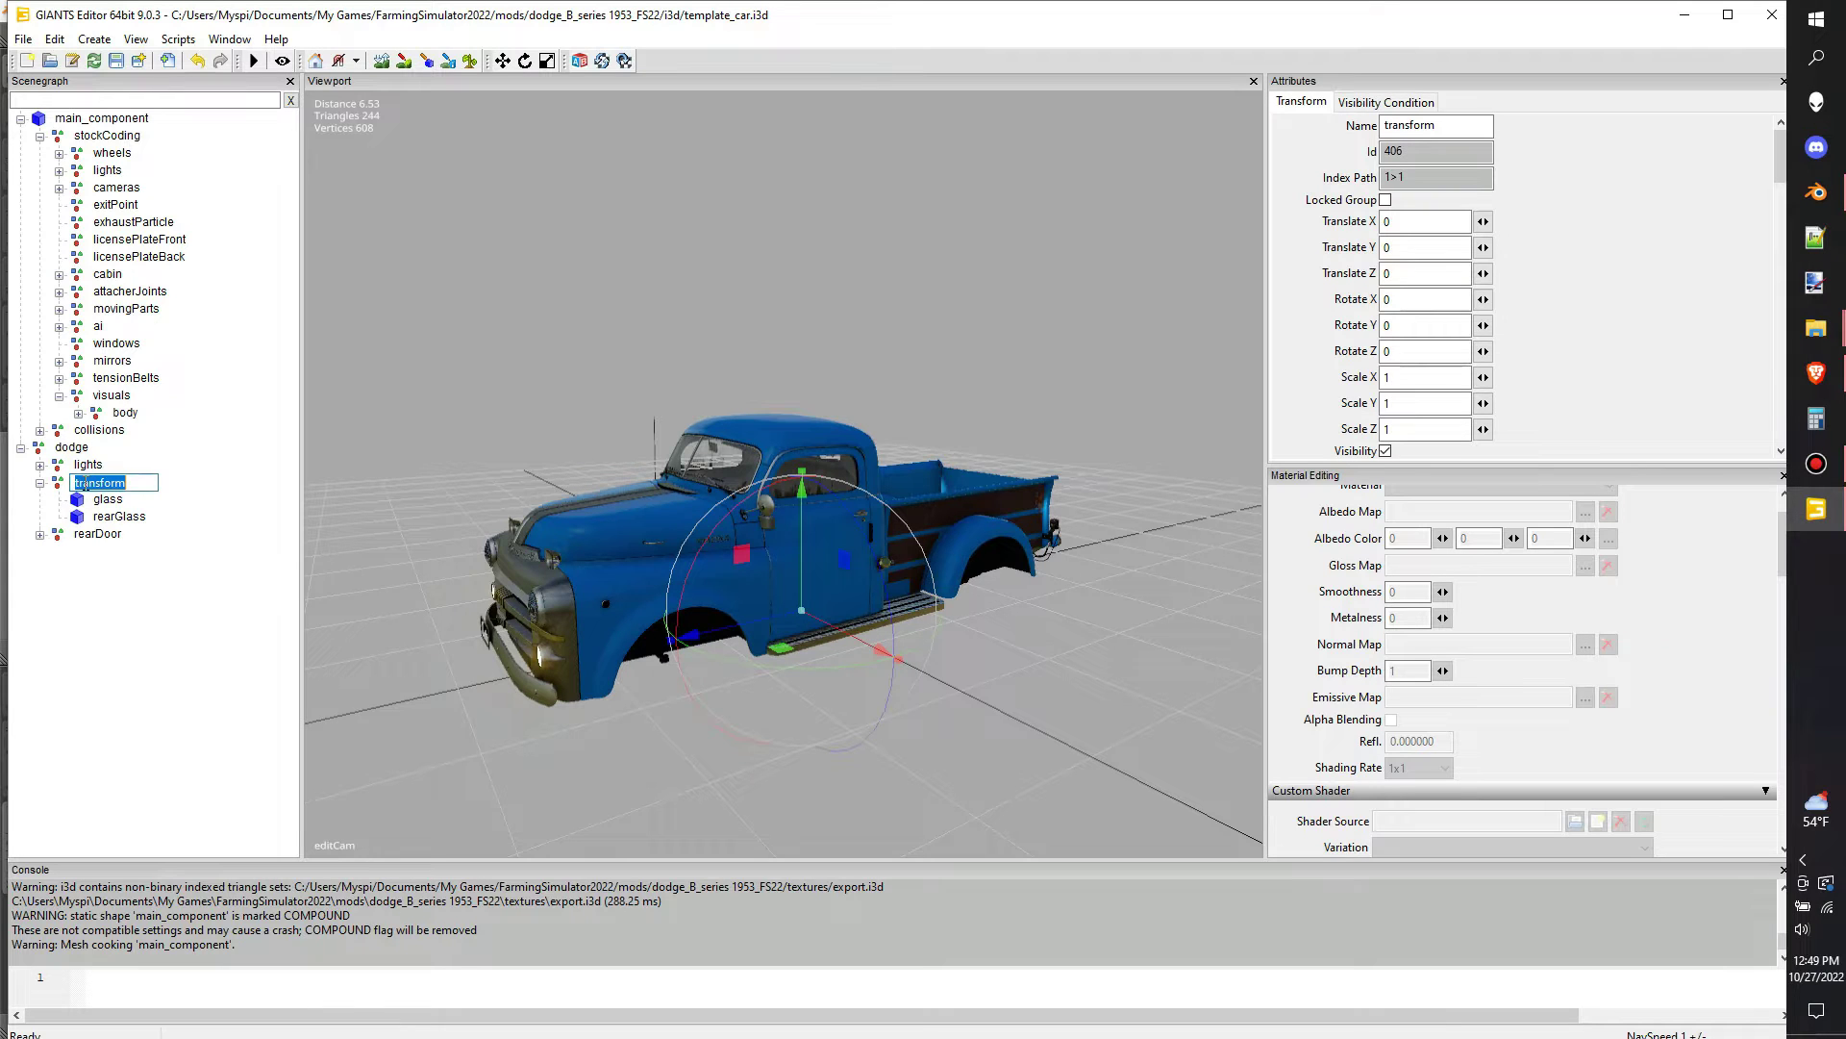
text(glass)
key(Return)
Move the glass group with its window meshes from dodge into the visuals group
click(98, 500)
click(89, 484)
key(Delete)
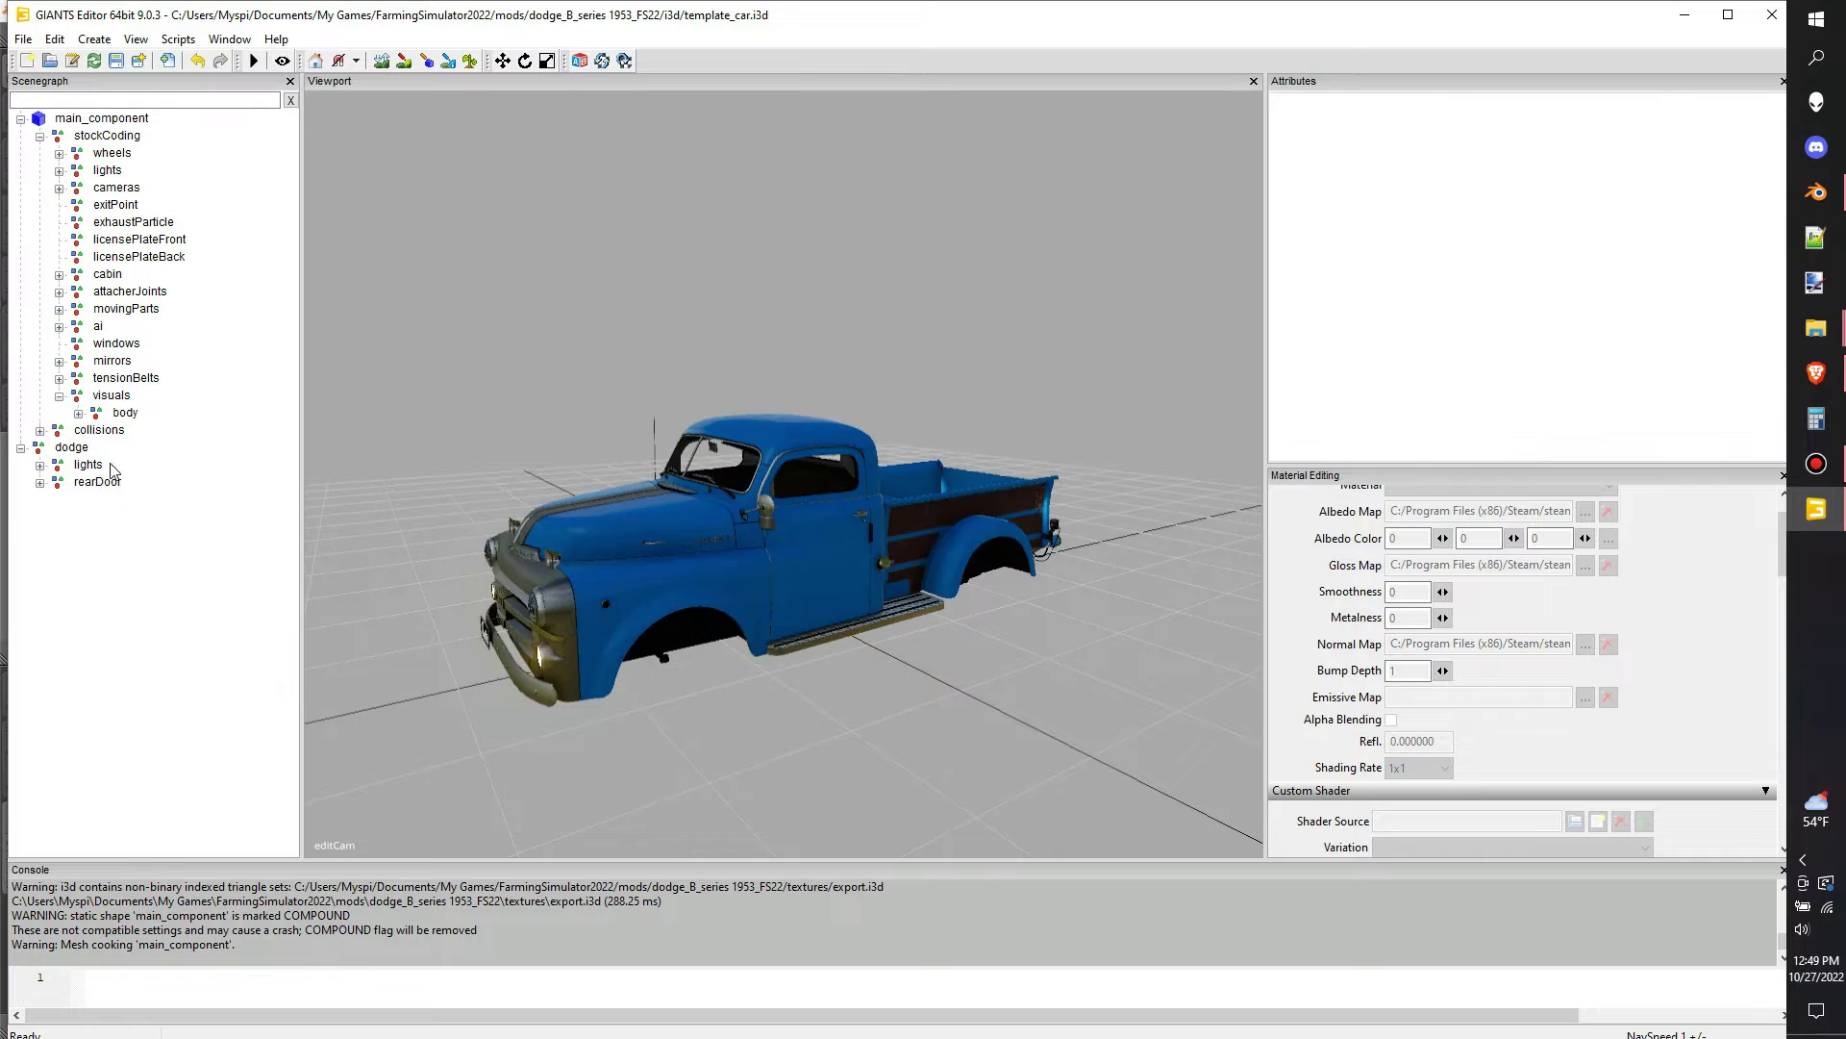
drag(113, 404, 114, 401)
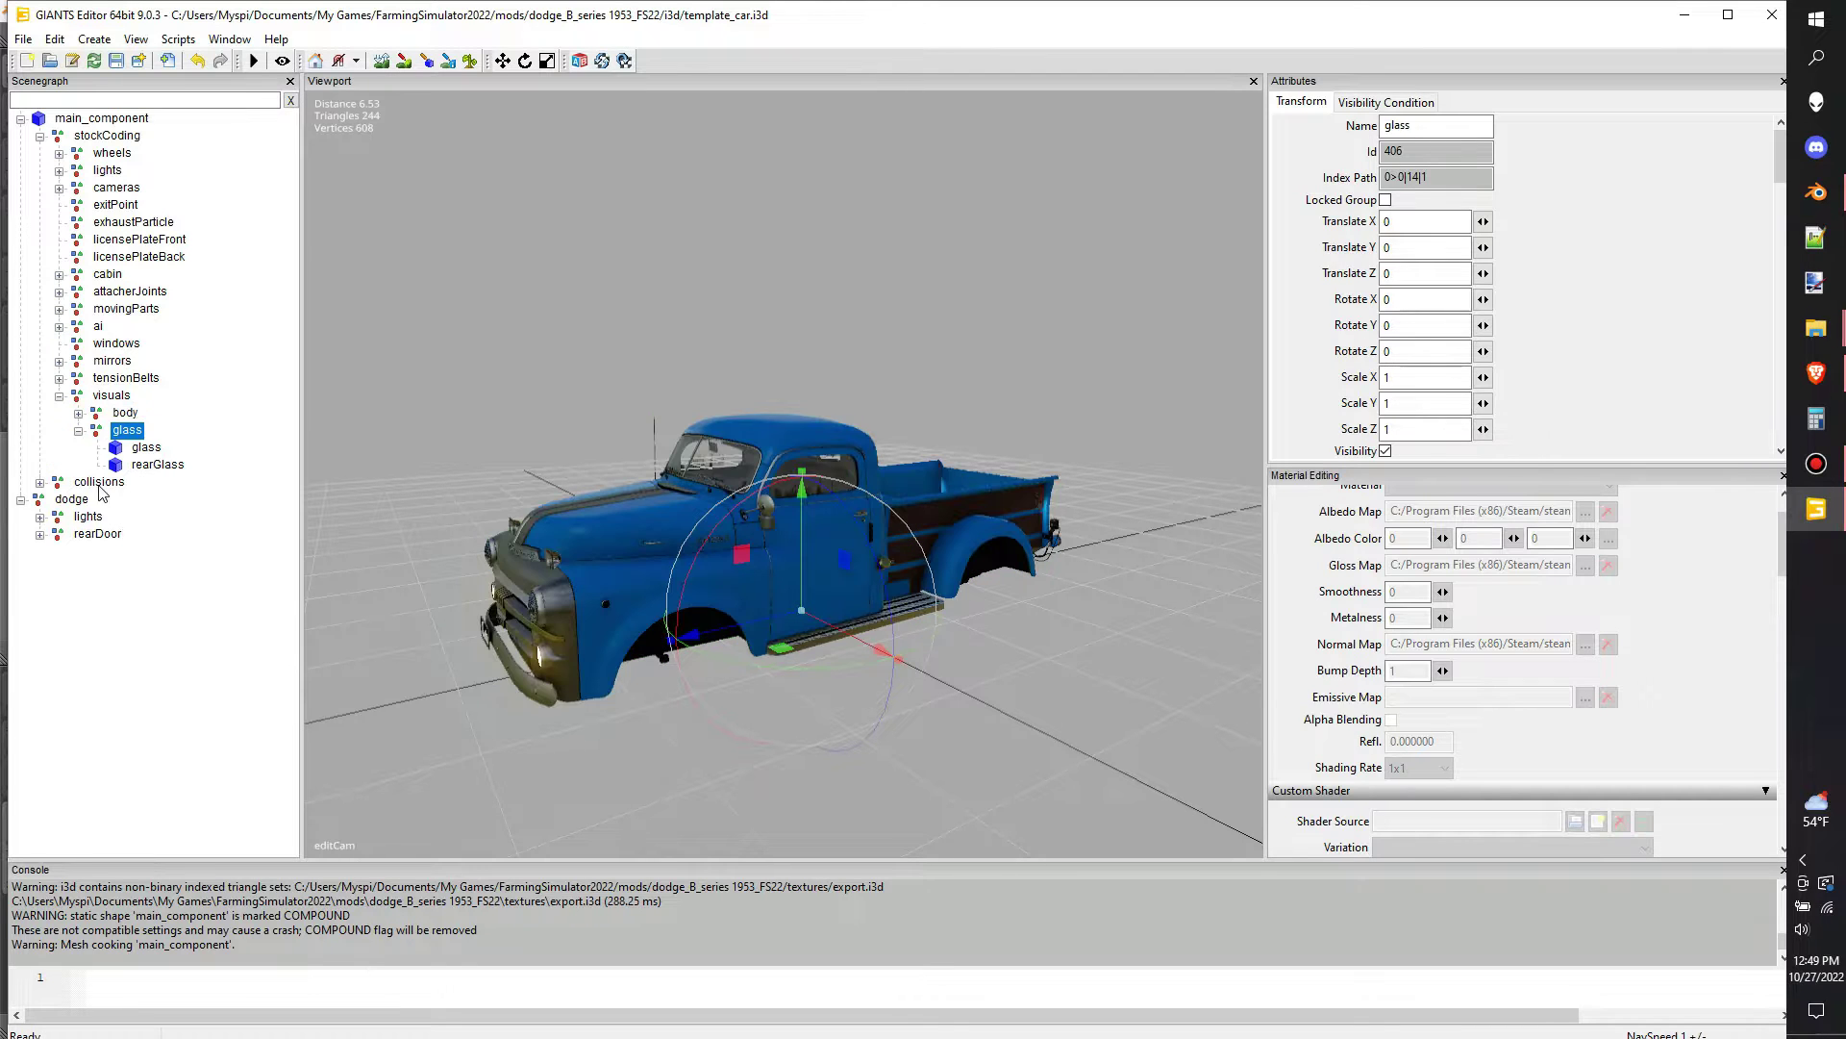
Delete backDoorPart01RefFrame and the template's front wheel axis and spring parts from the movingParts group, keeping backDoor
click(97, 535)
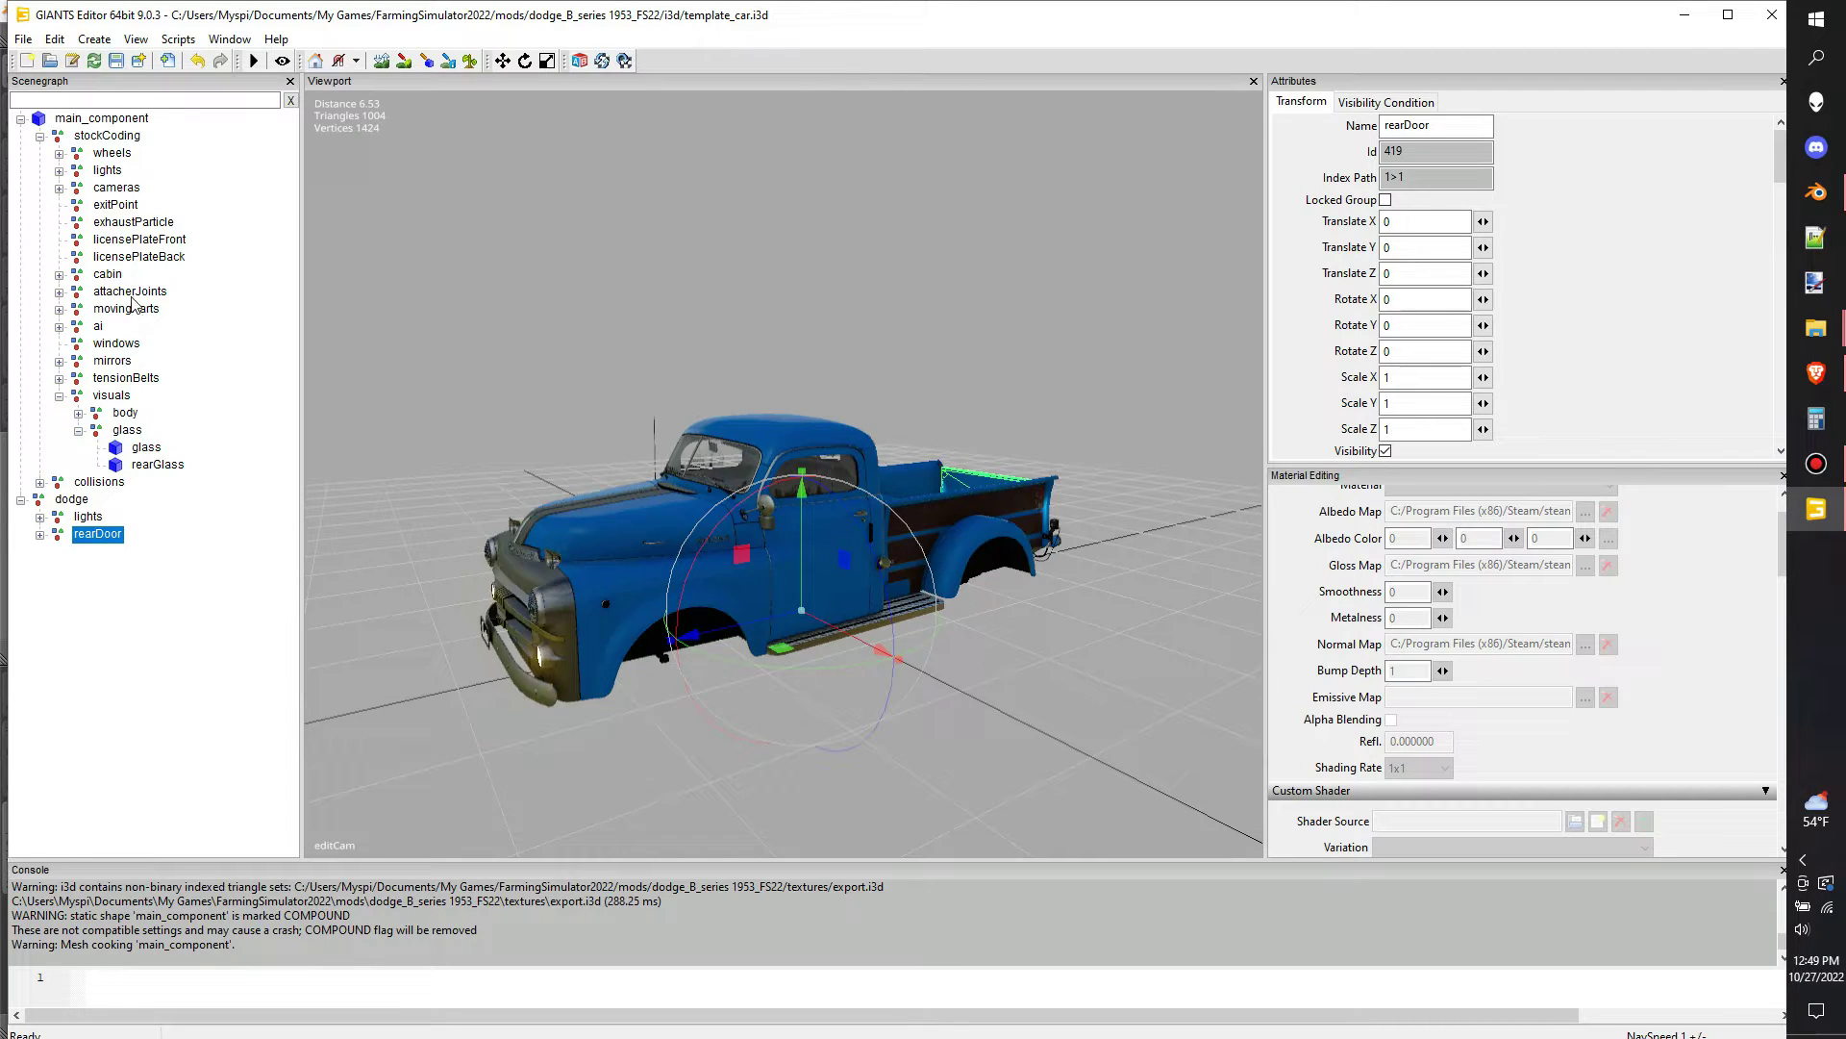
click(103, 314)
click(58, 310)
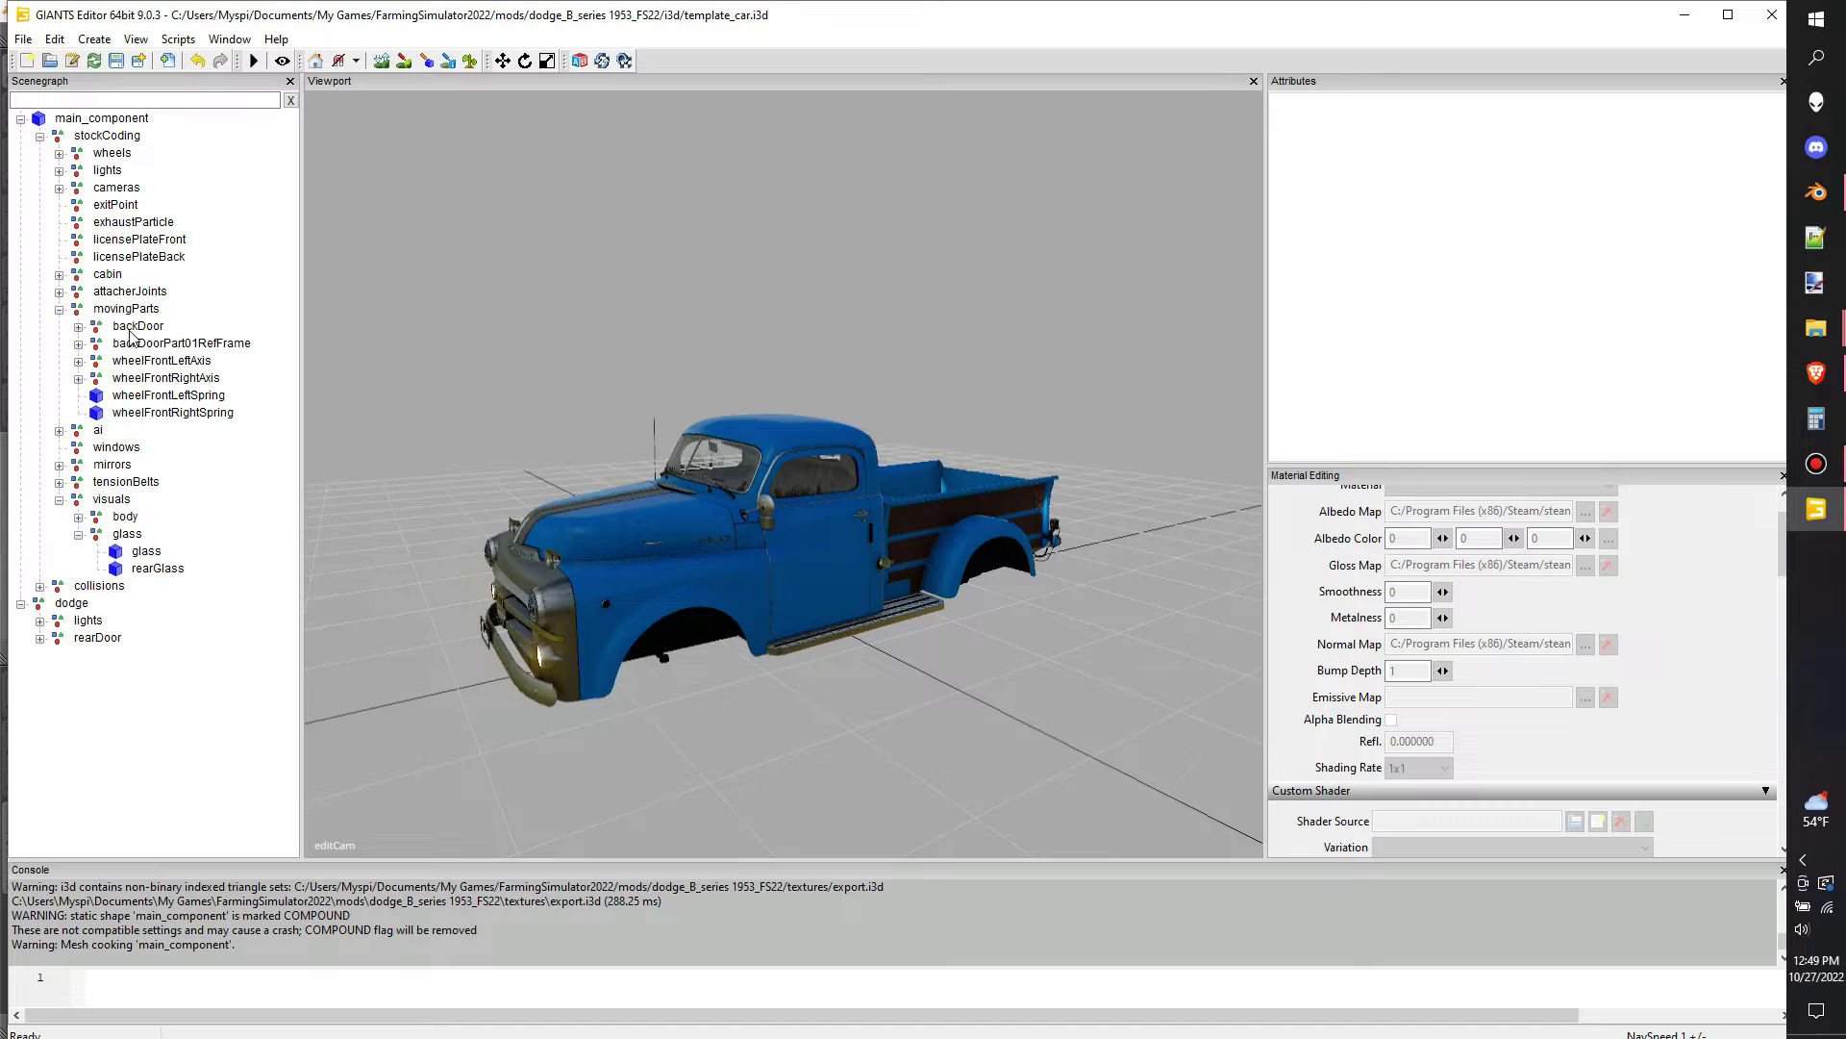
click(154, 395)
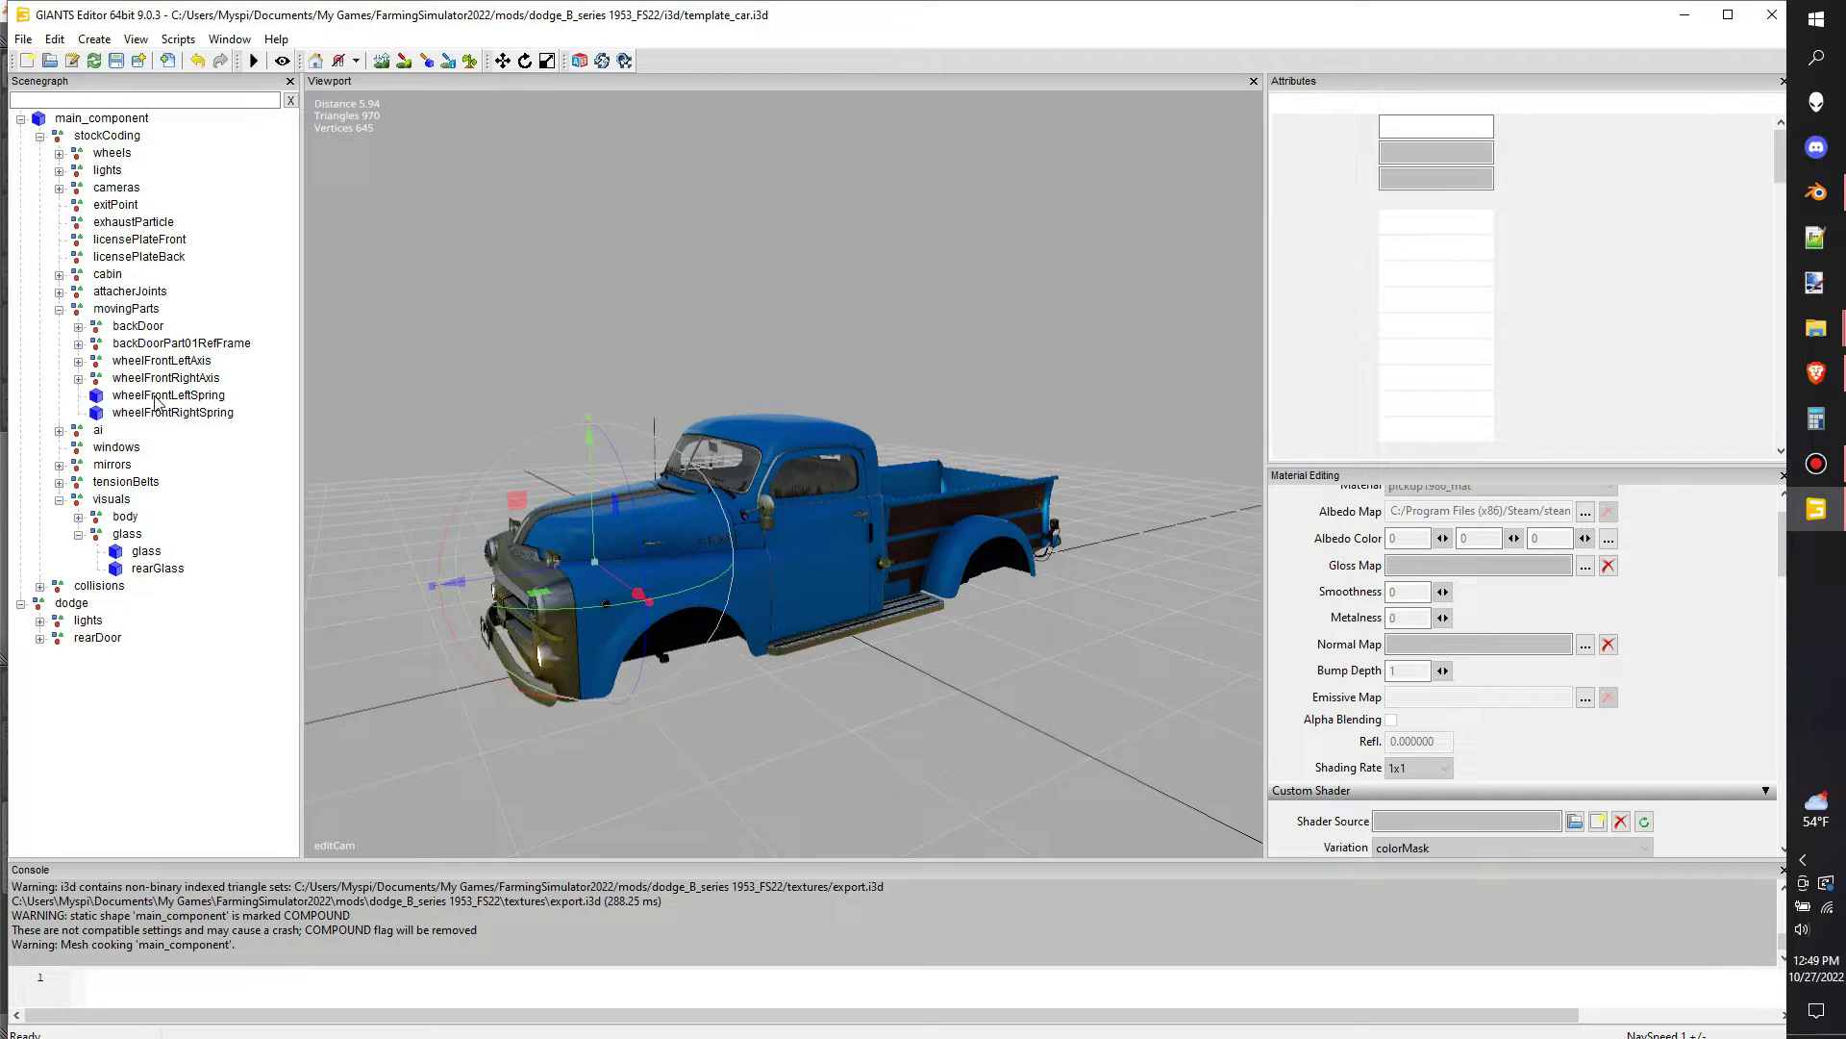
click(176, 413)
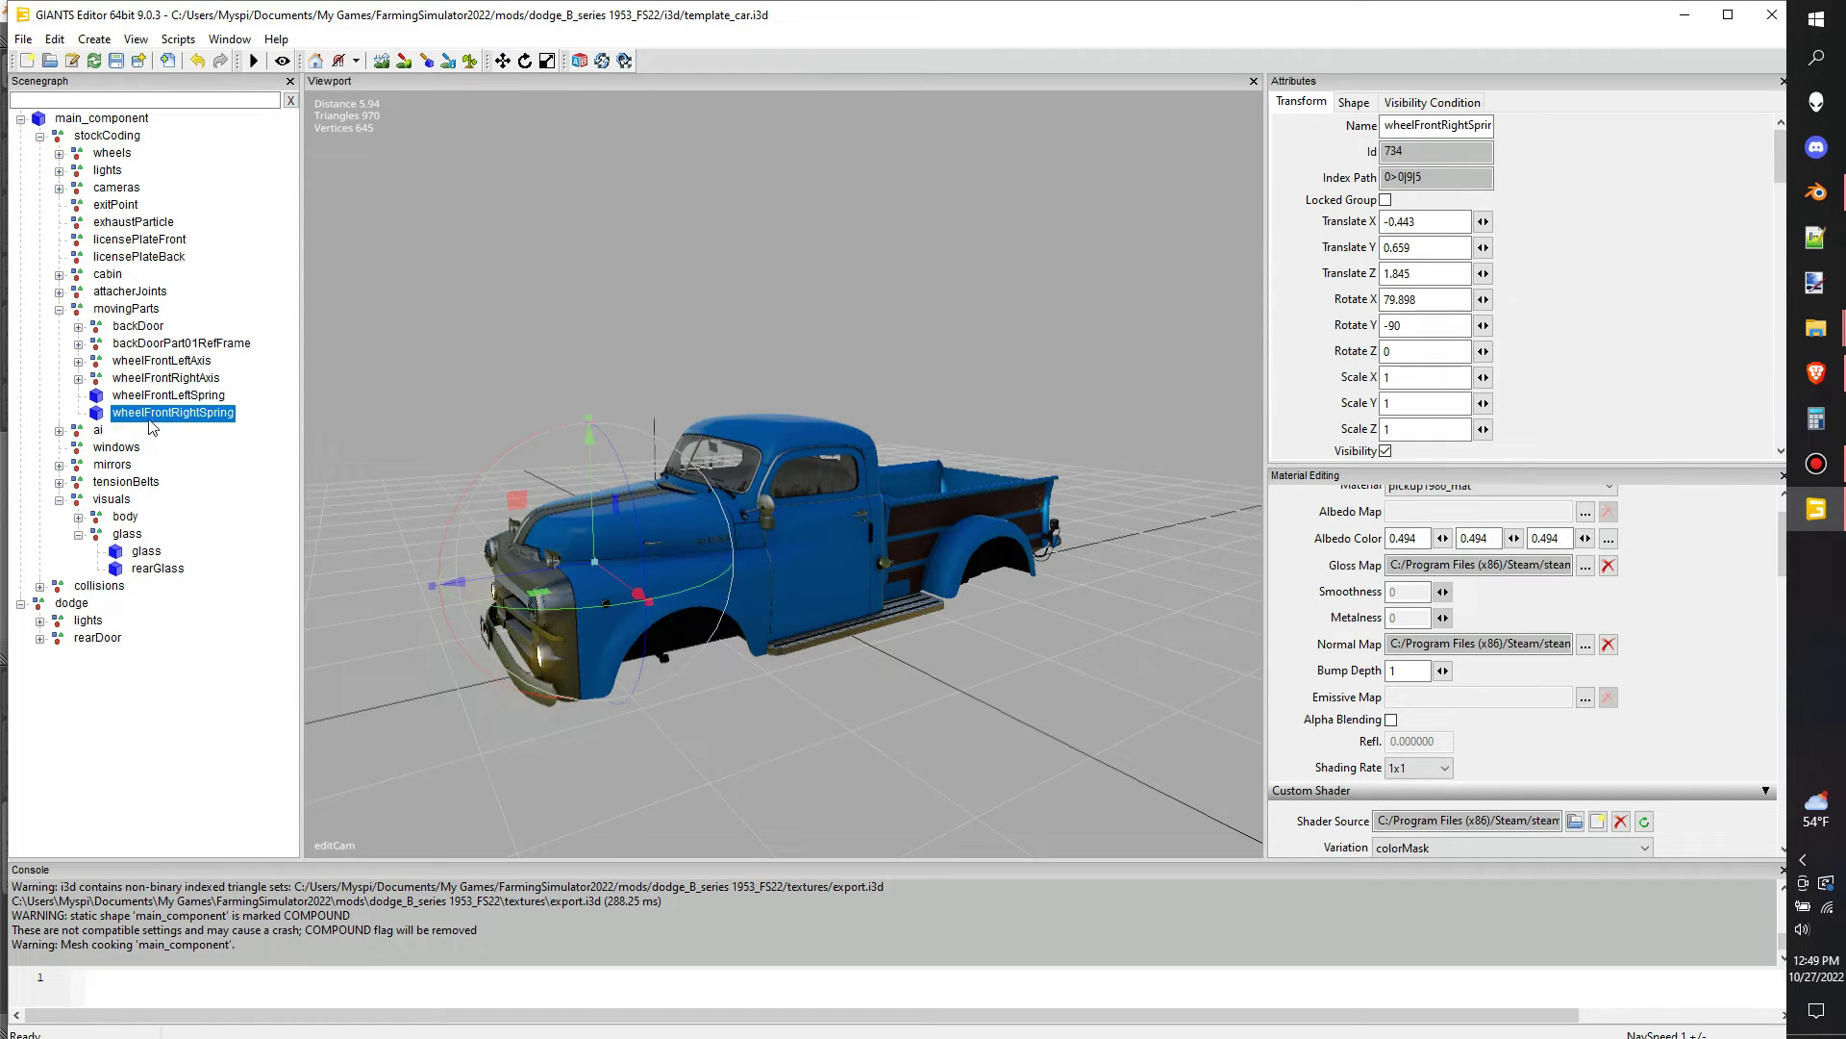
shift+click(159, 344)
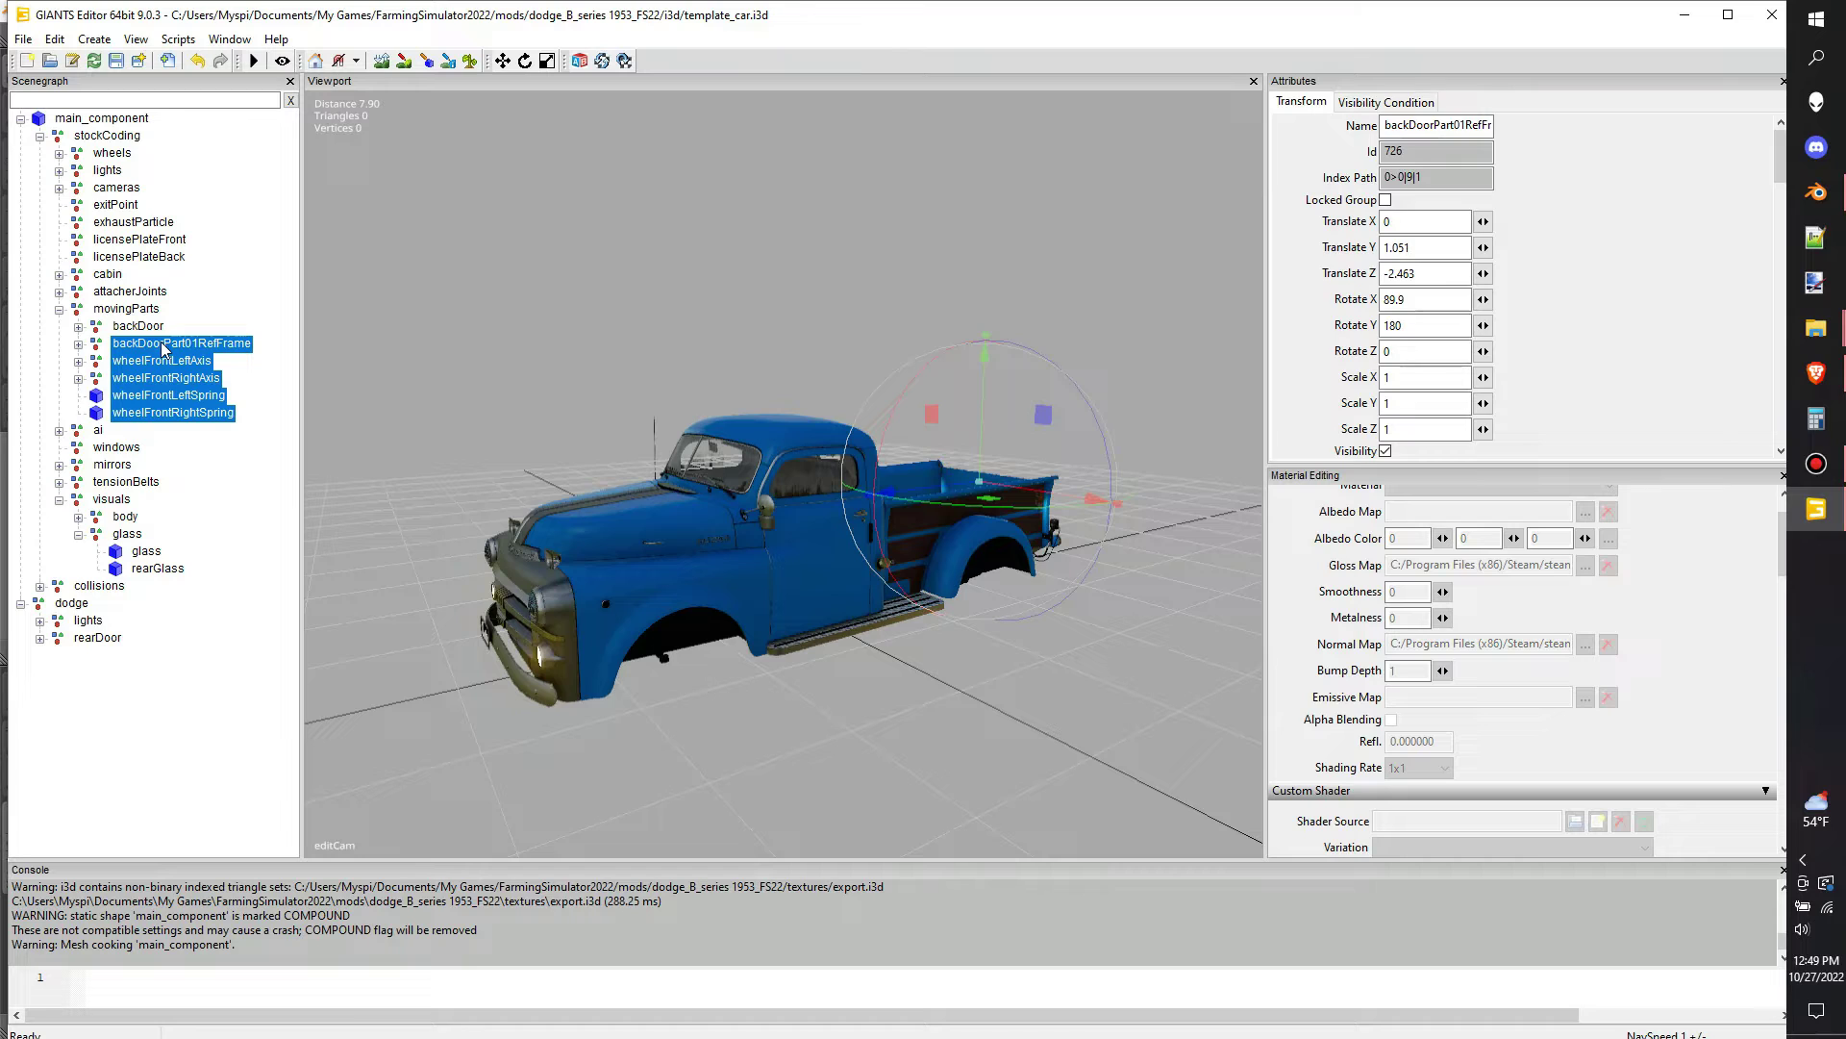
drag(158, 344, 90, 331)
Move the backDoorCol collision mesh from movingParts' backDoor group into the rearDoor group under dodge
click(78, 328)
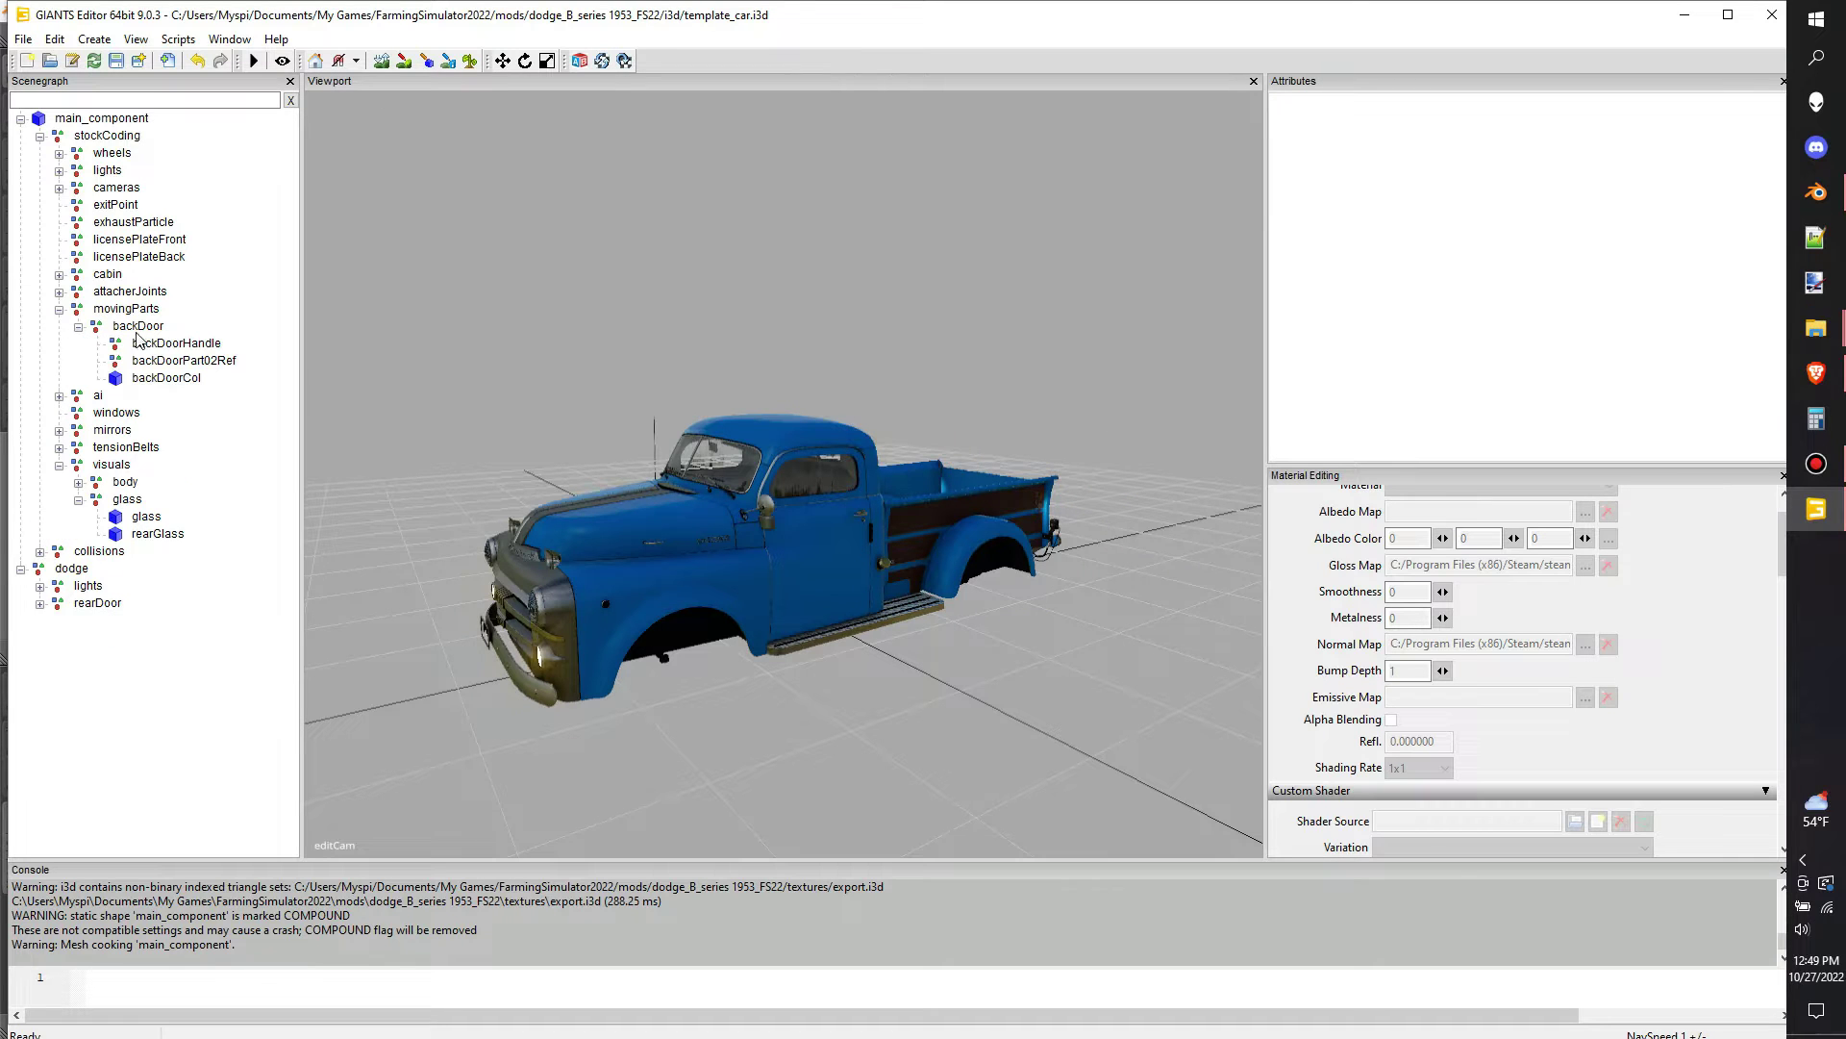
click(166, 344)
click(165, 377)
click(140, 328)
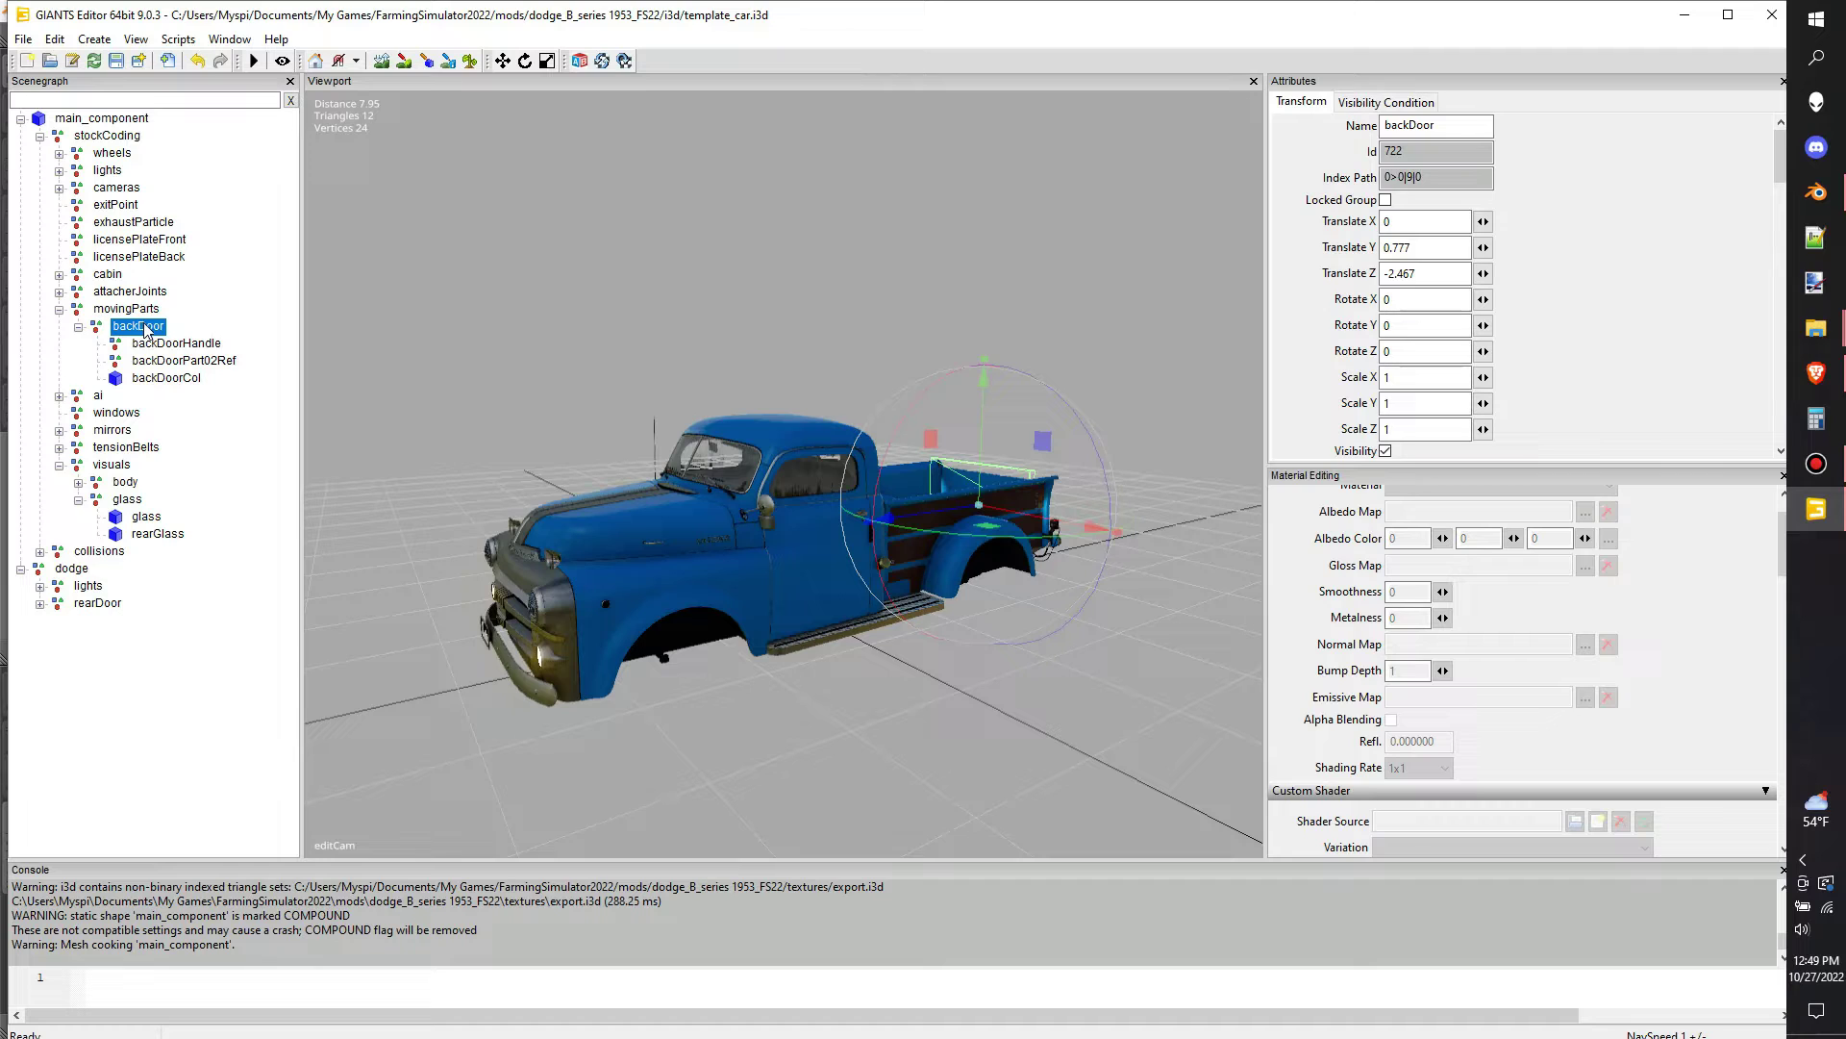
click(176, 379)
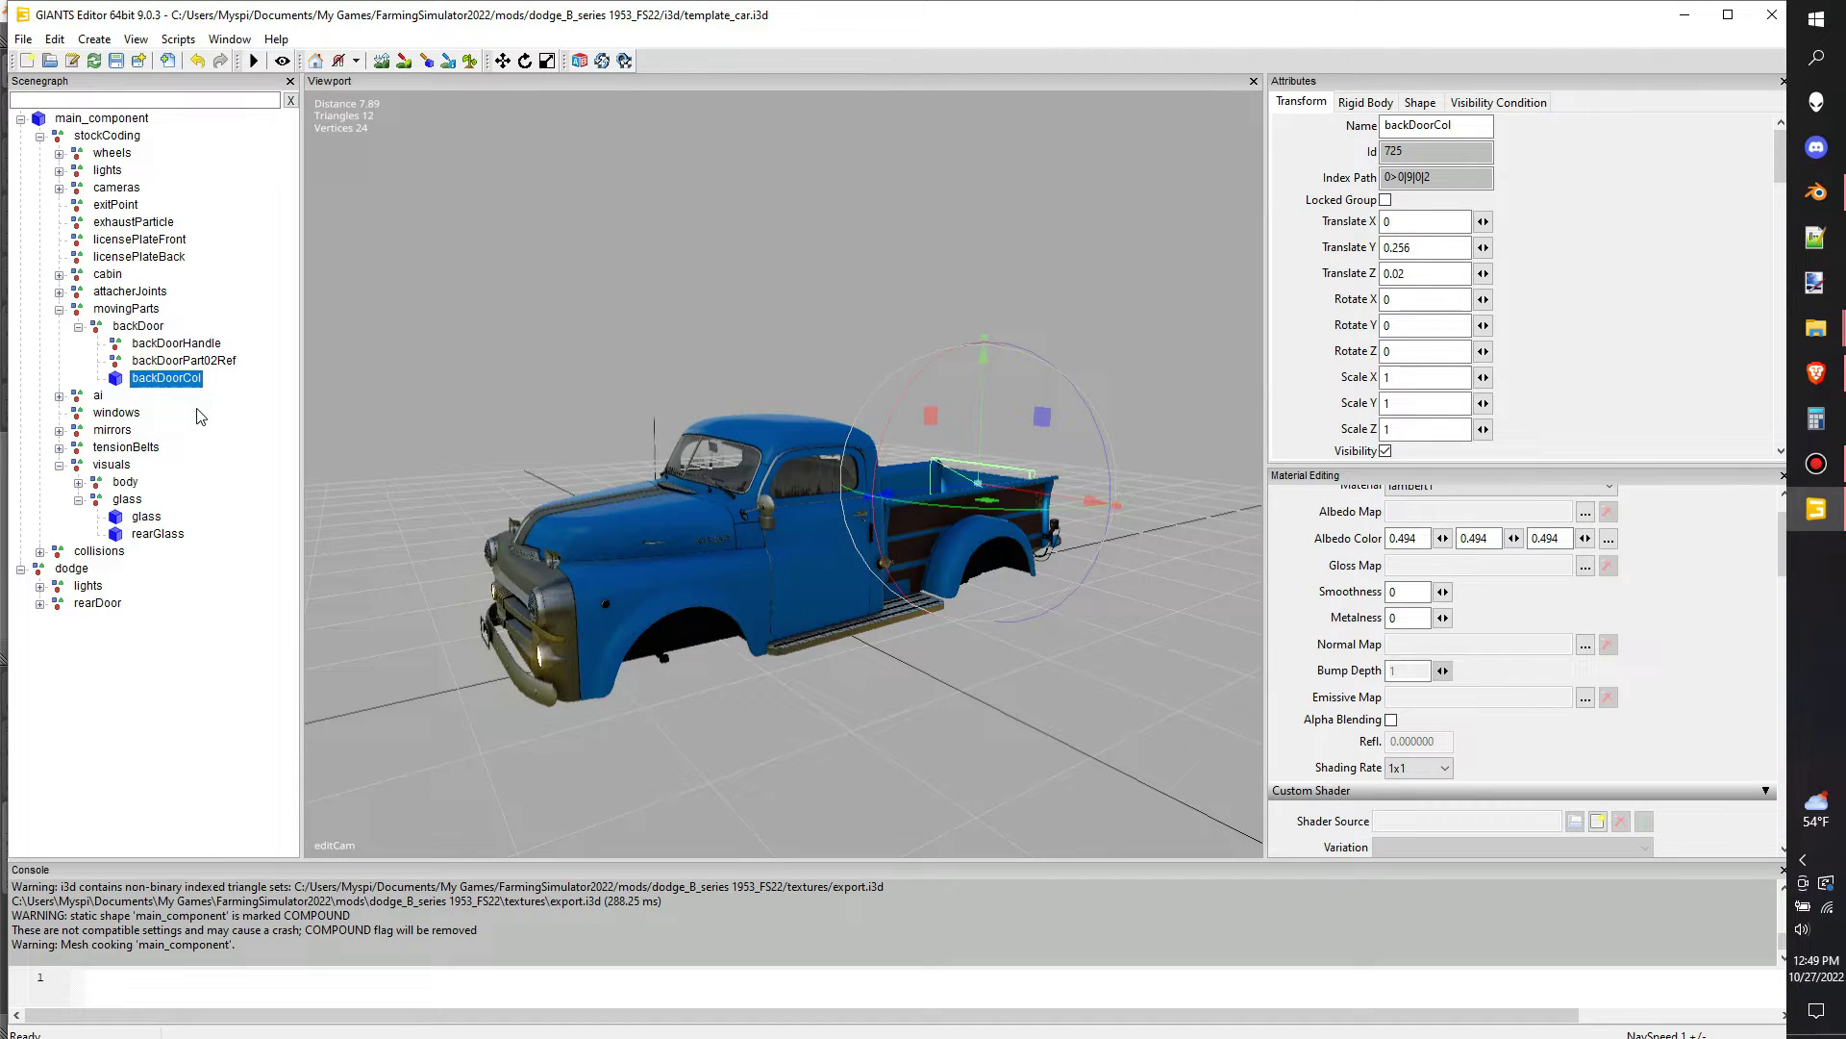
key(Delete)
click(100, 587)
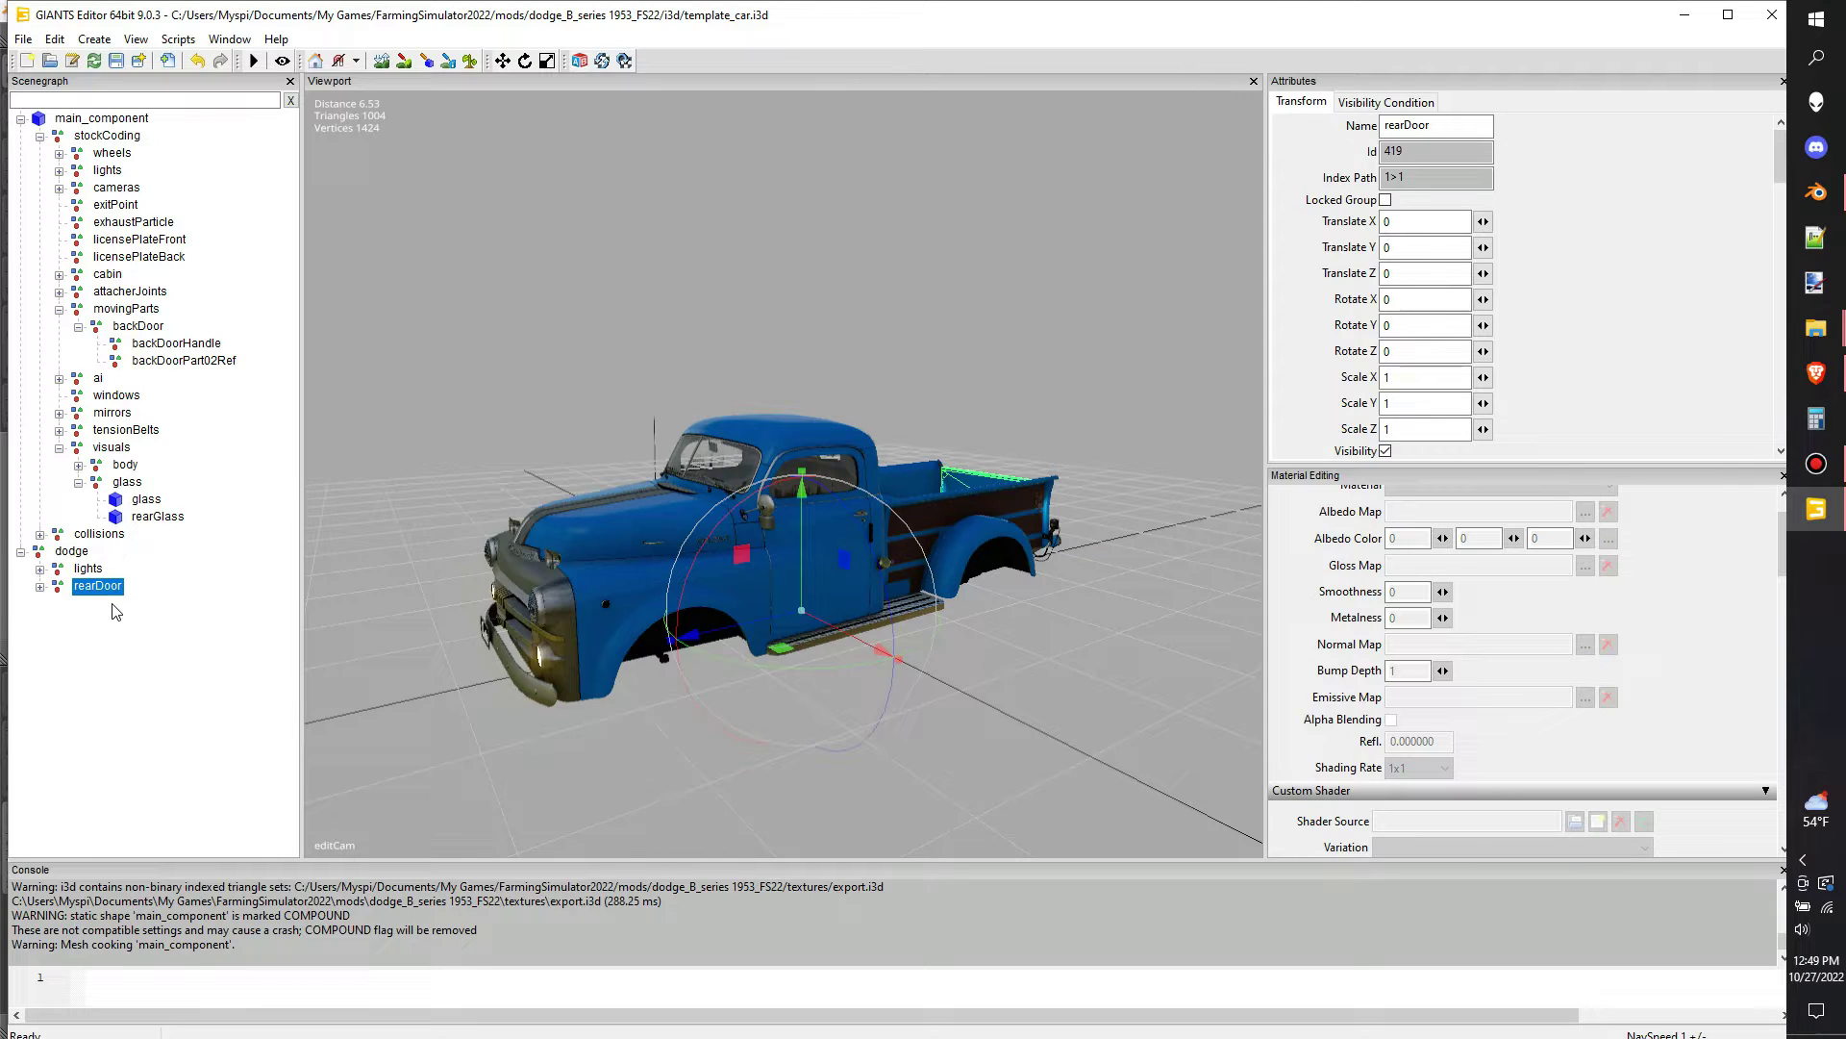
key(ctrl+v)
Delete the template's backDoor group from movingParts and move the dodge rearDoor group there in its place
click(140, 326)
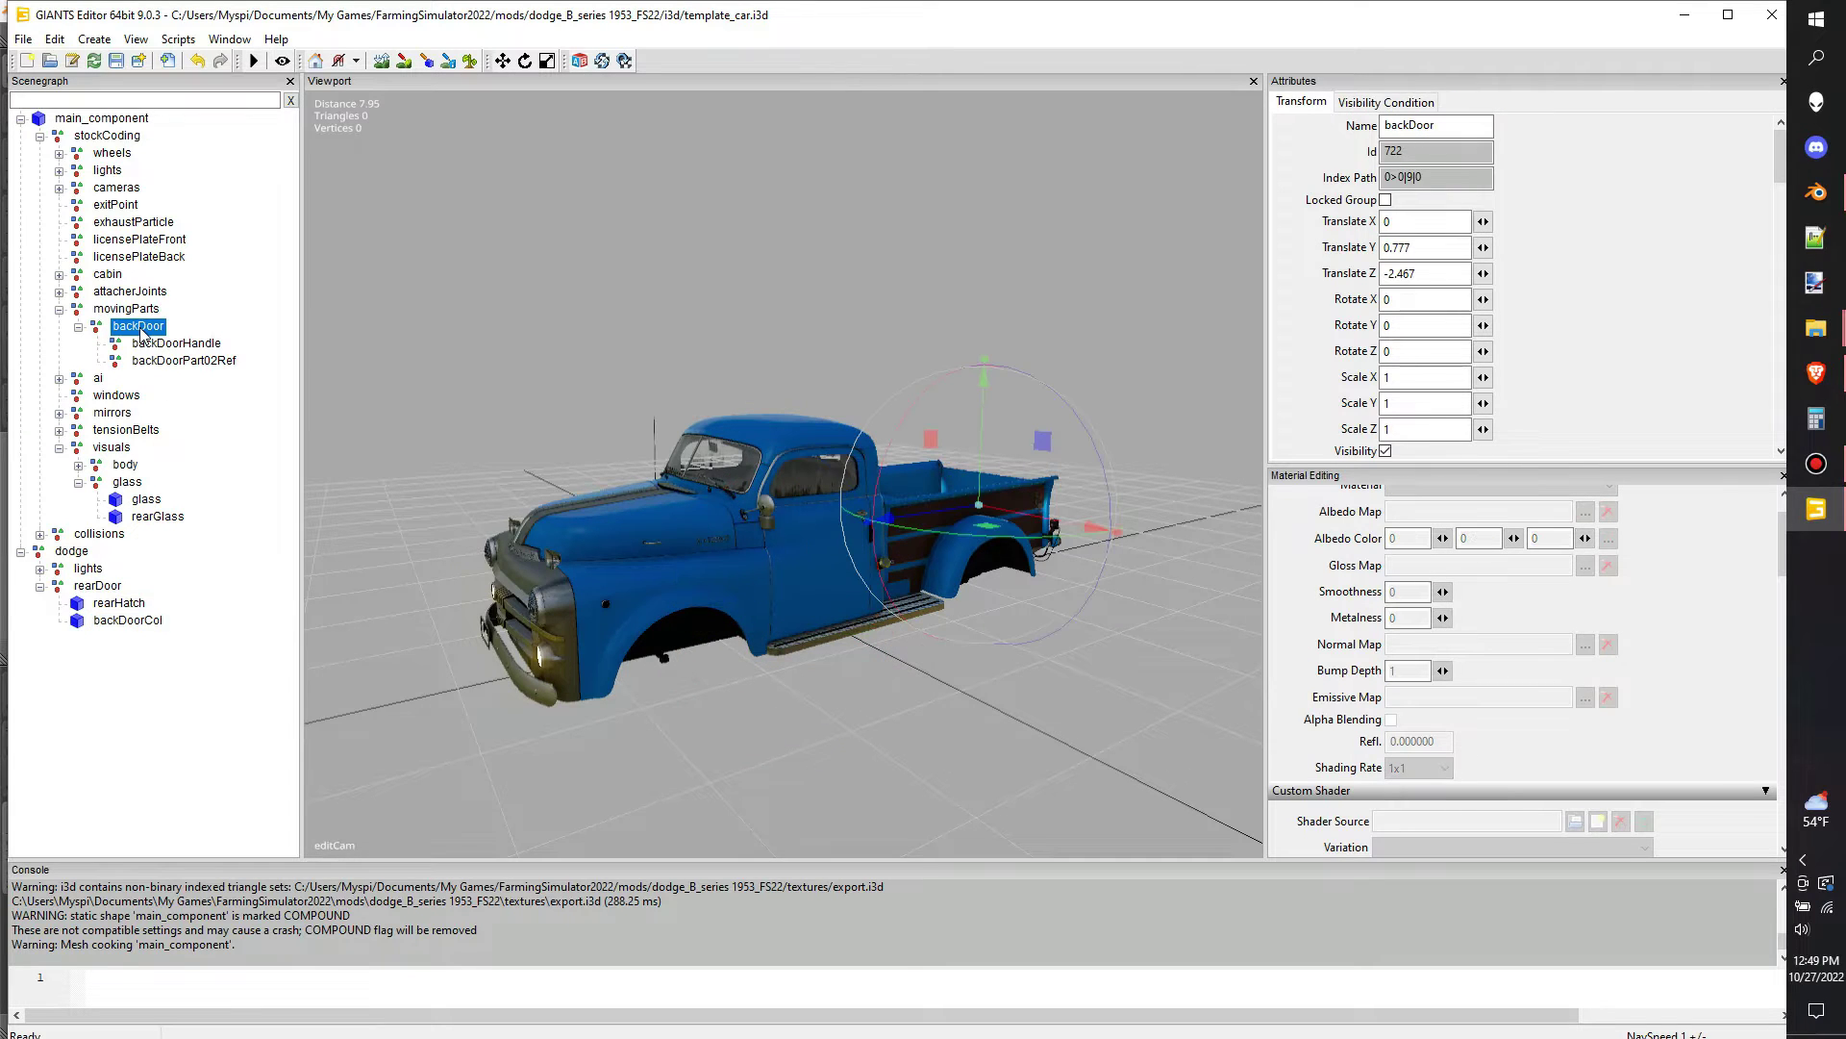
key(Delete)
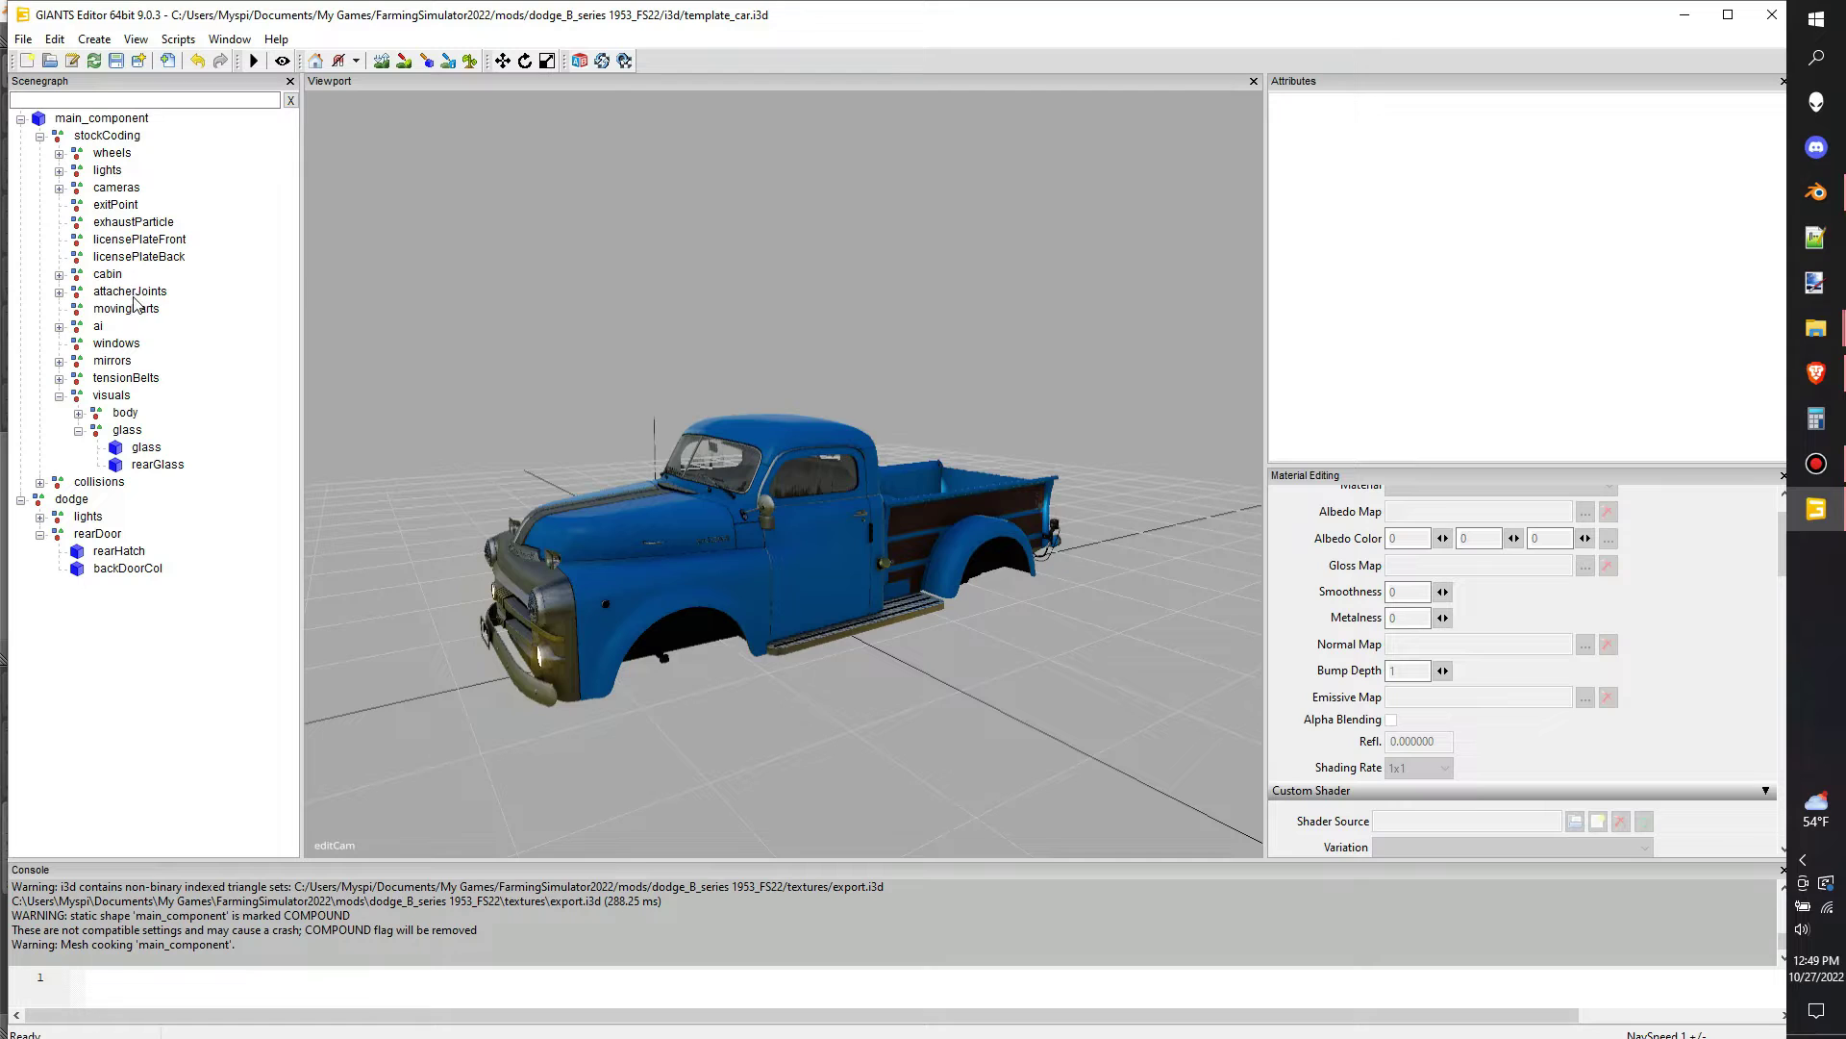
click(135, 306)
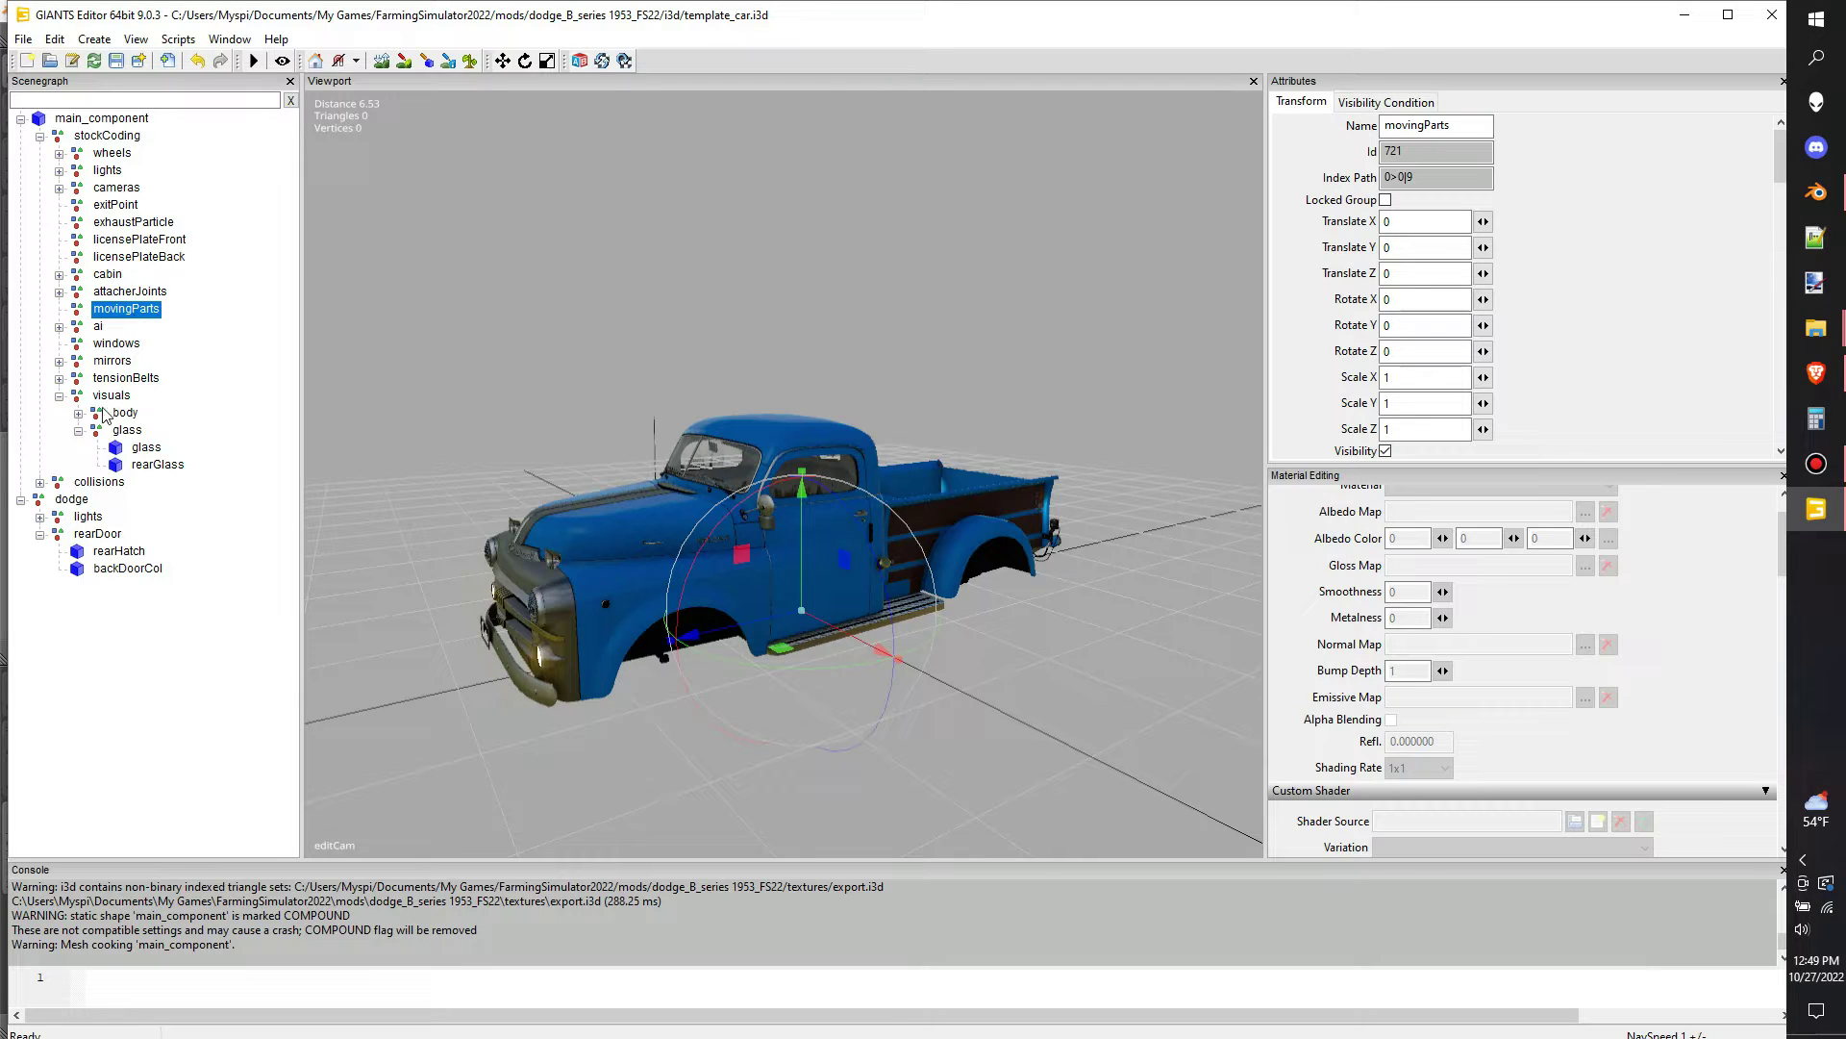
click(99, 535)
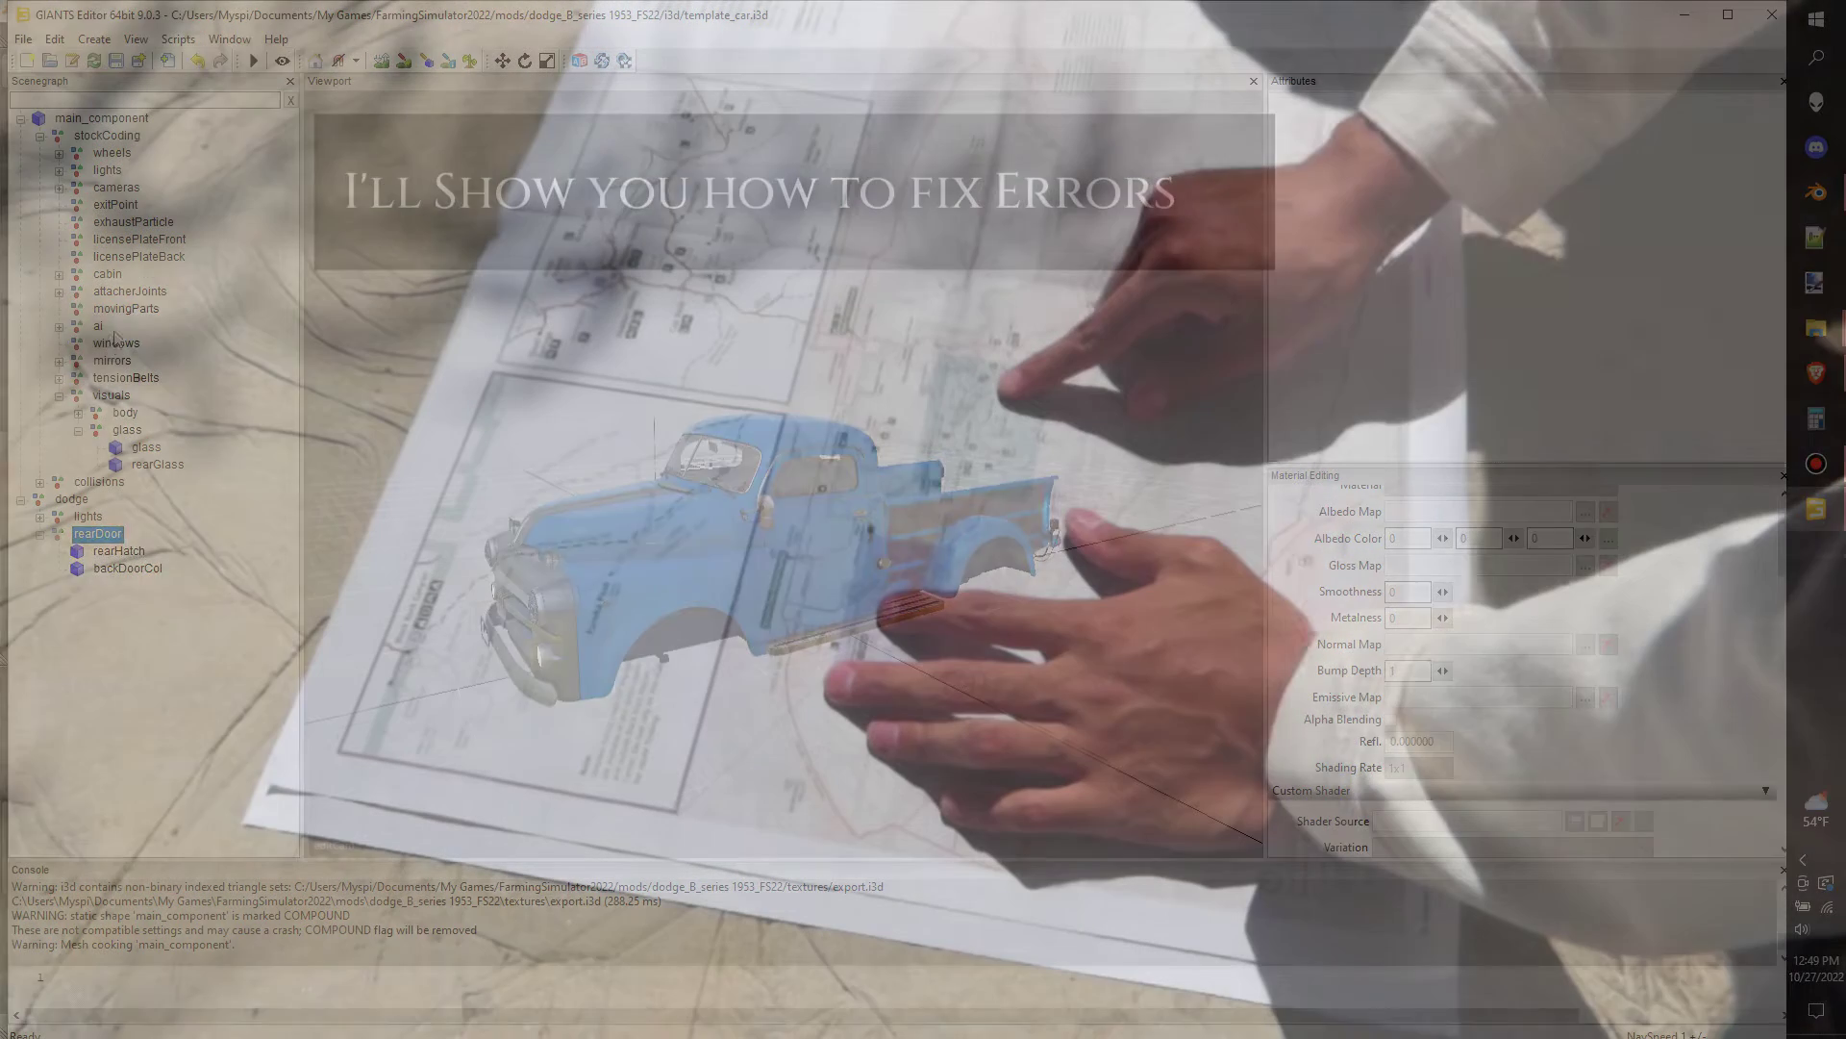
click(123, 309)
key(ctrl+v)
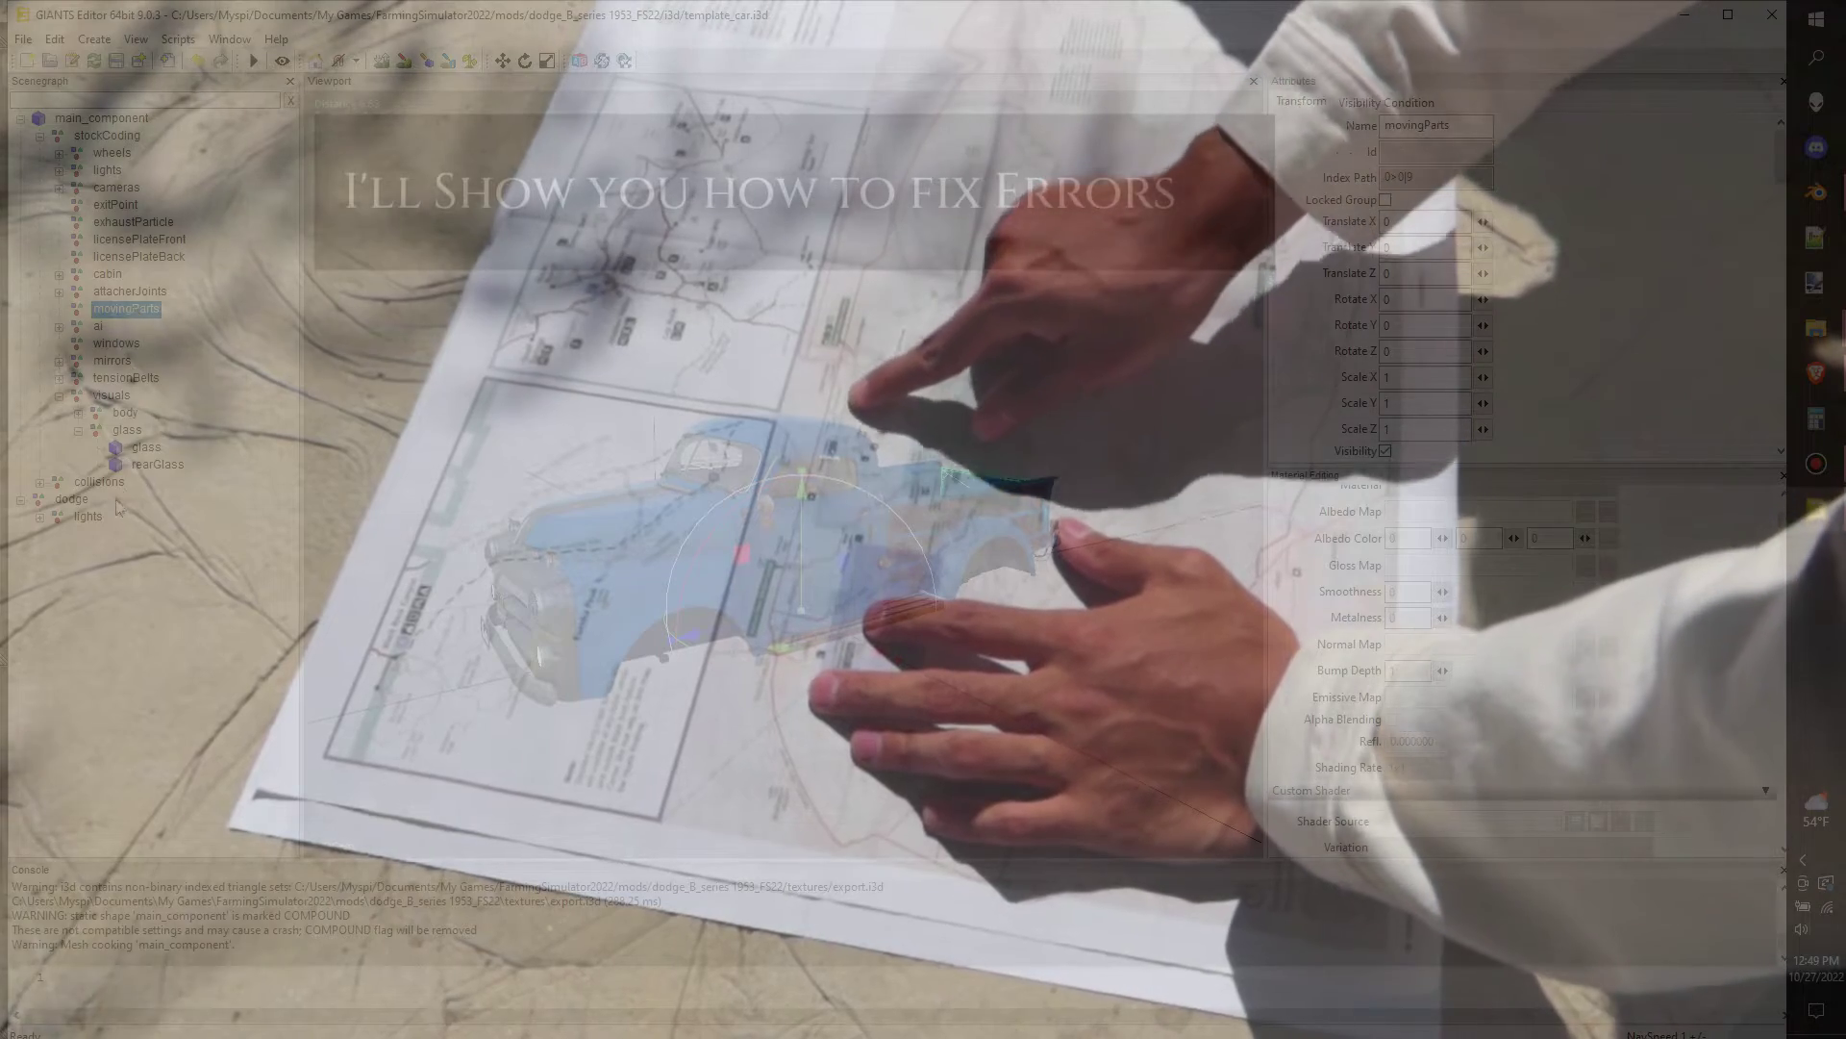
key(ctrl+z)
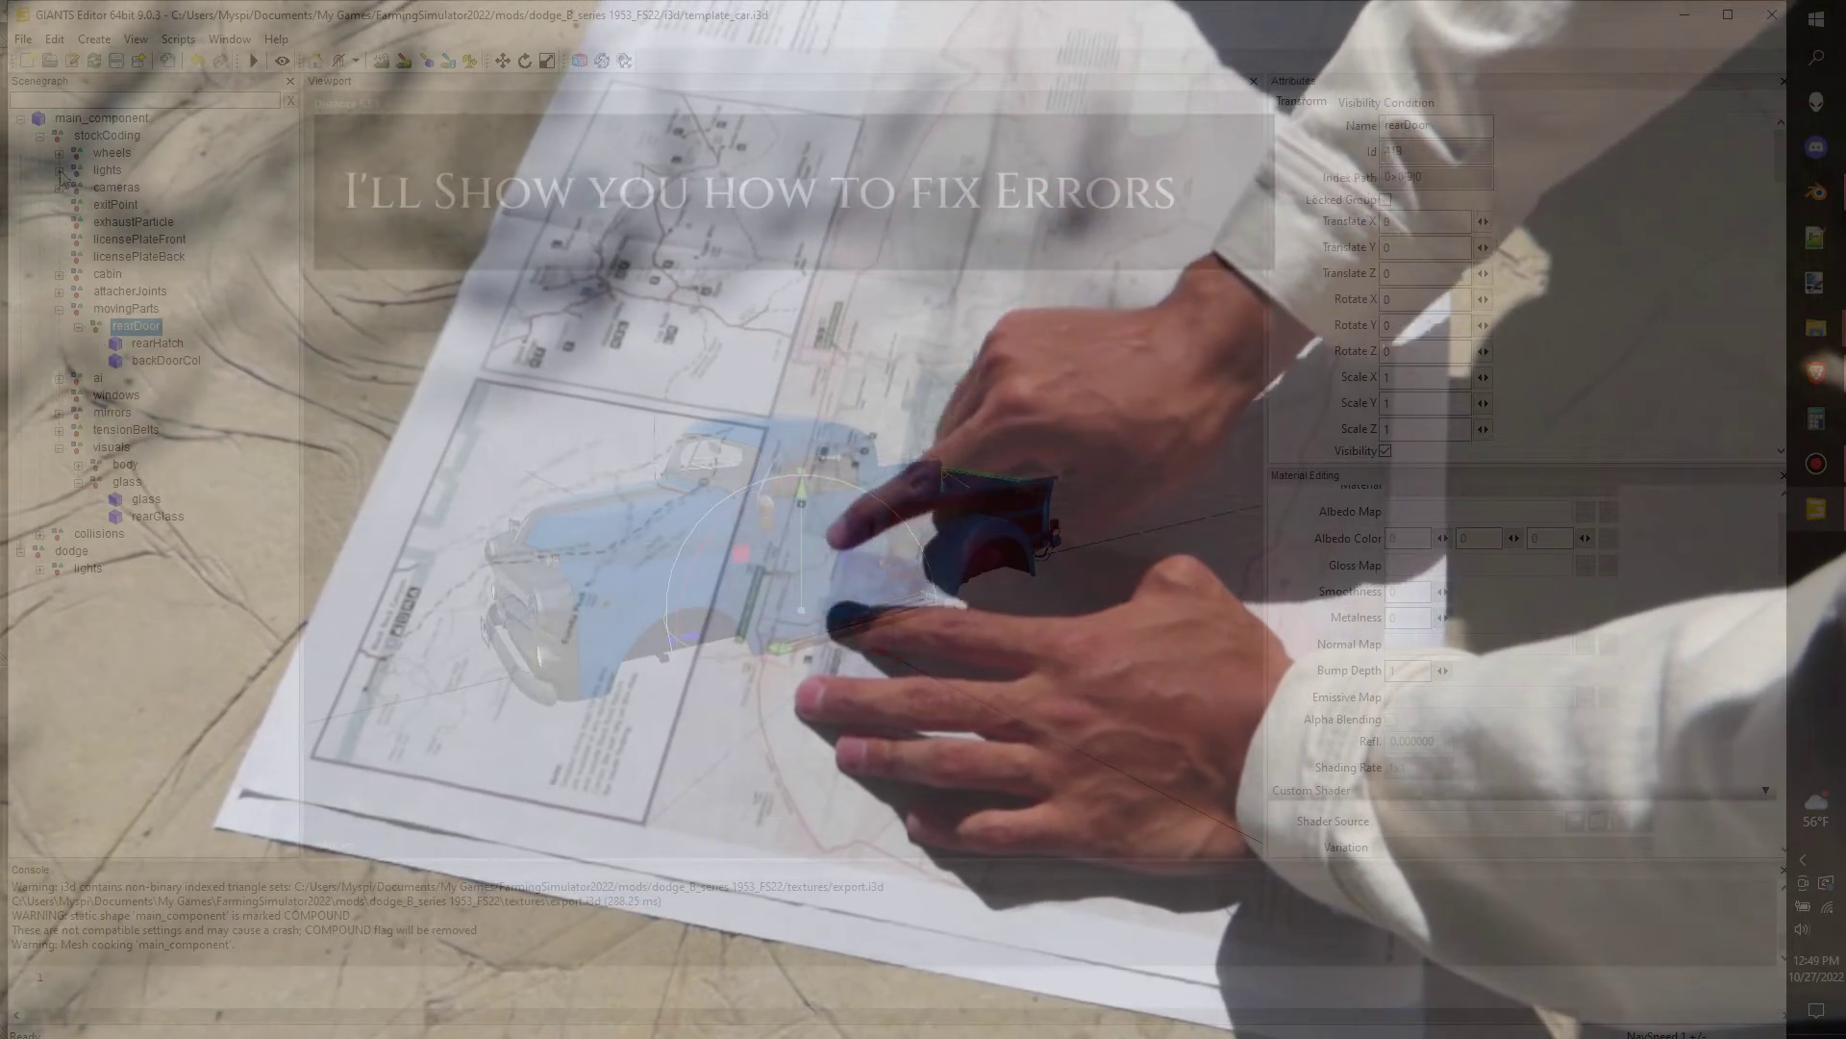
Delete the template light meshes under staticLights, from defaultLight_static through reverseLightGlass_static, keeping the visuals group
click(60, 171)
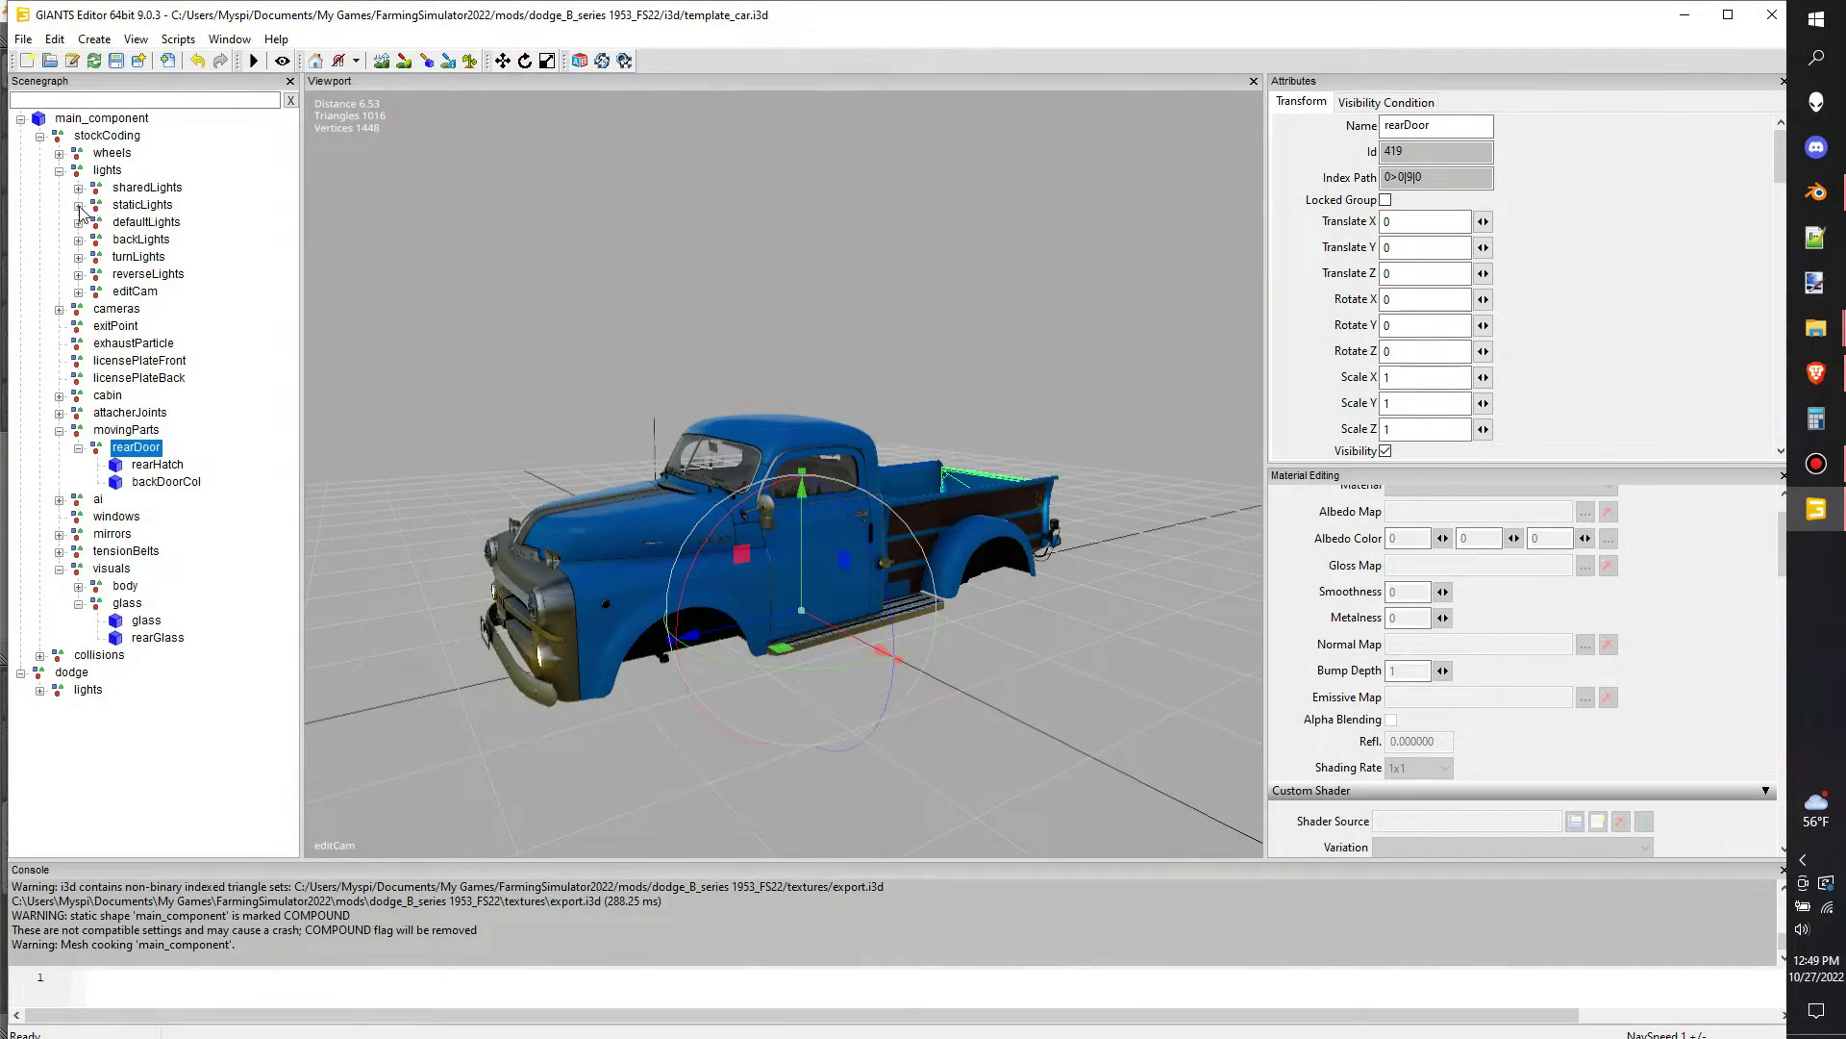
click(79, 206)
click(202, 224)
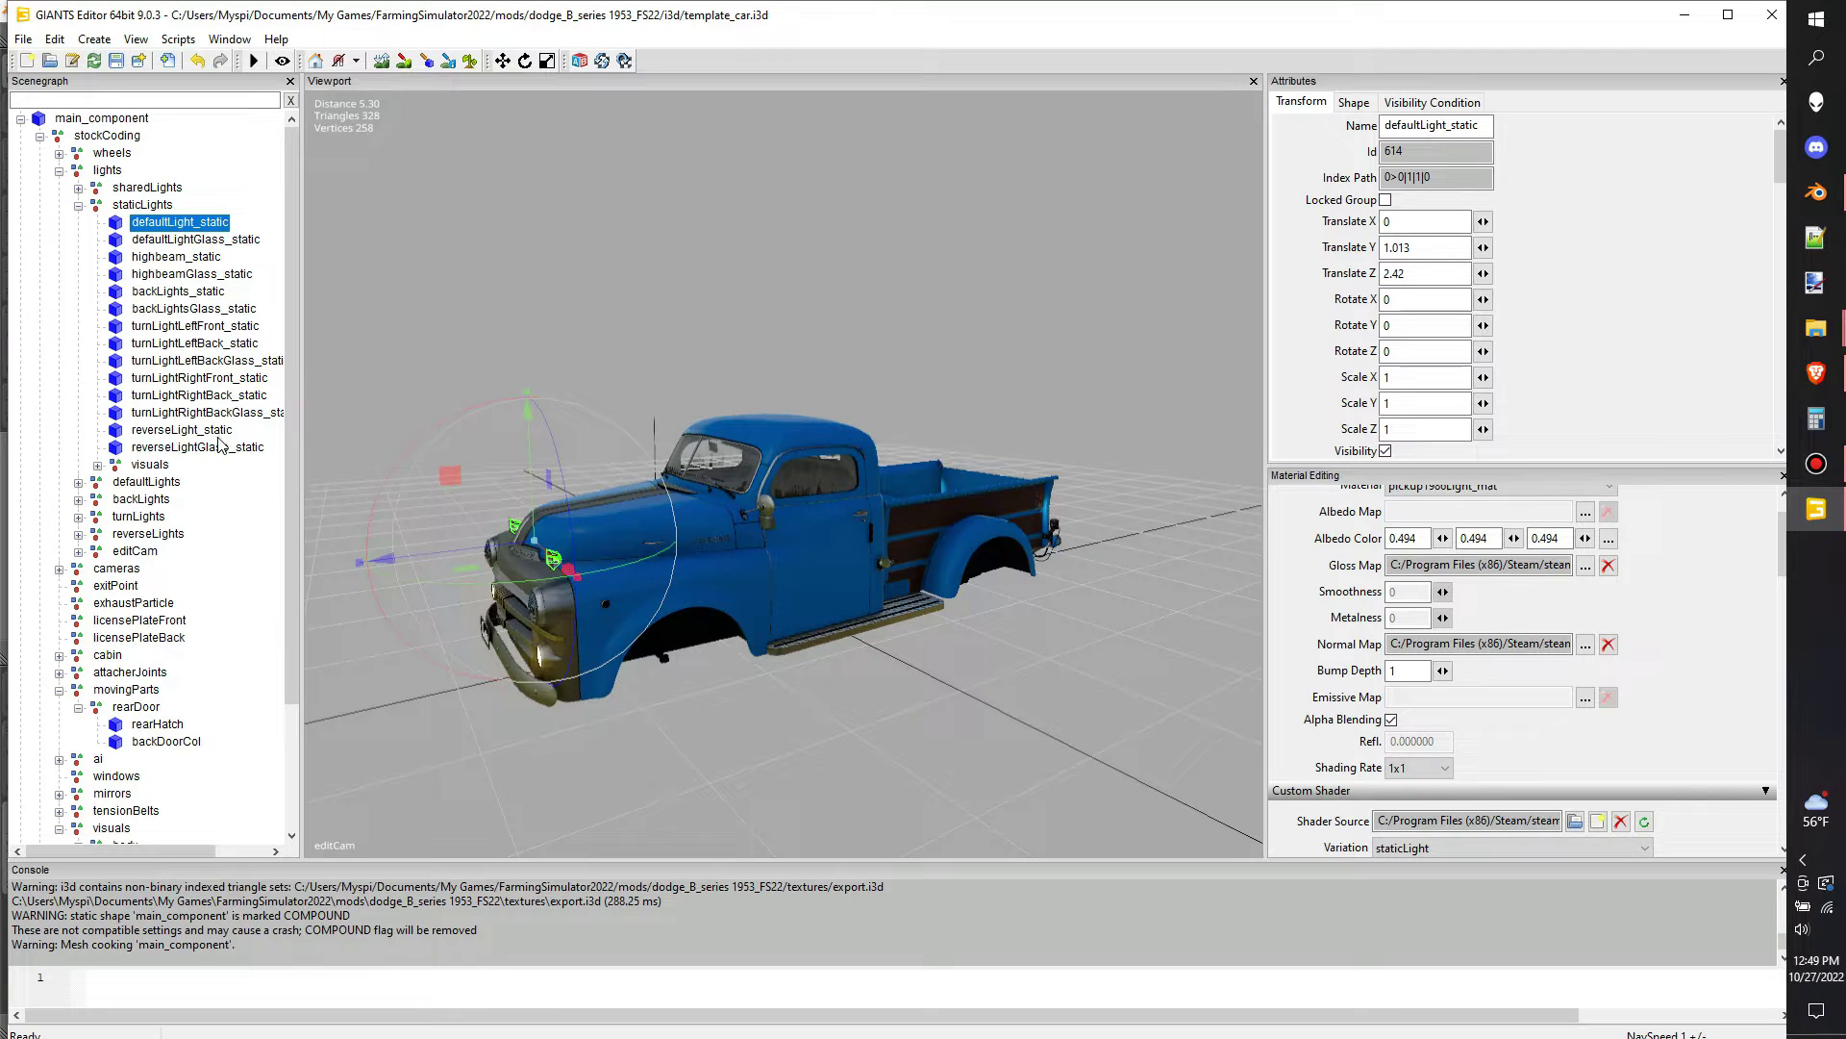
shift+click(178, 448)
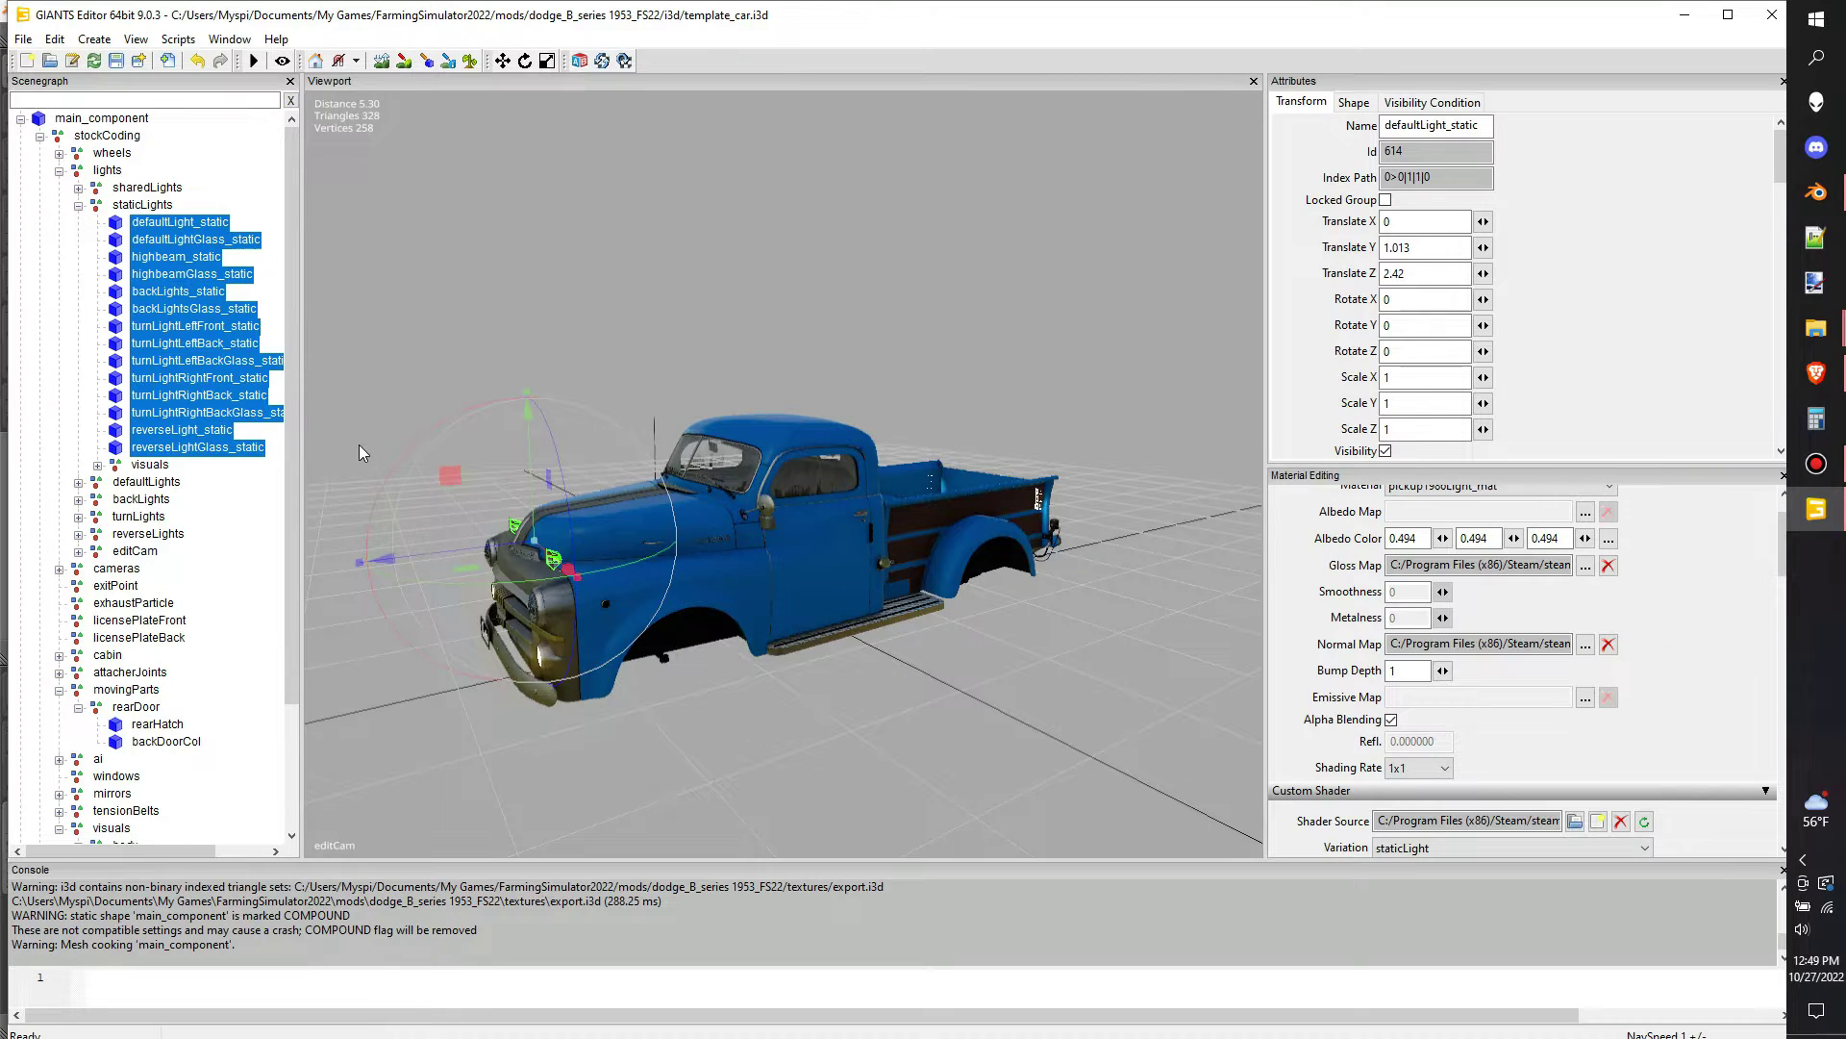
key(Delete)
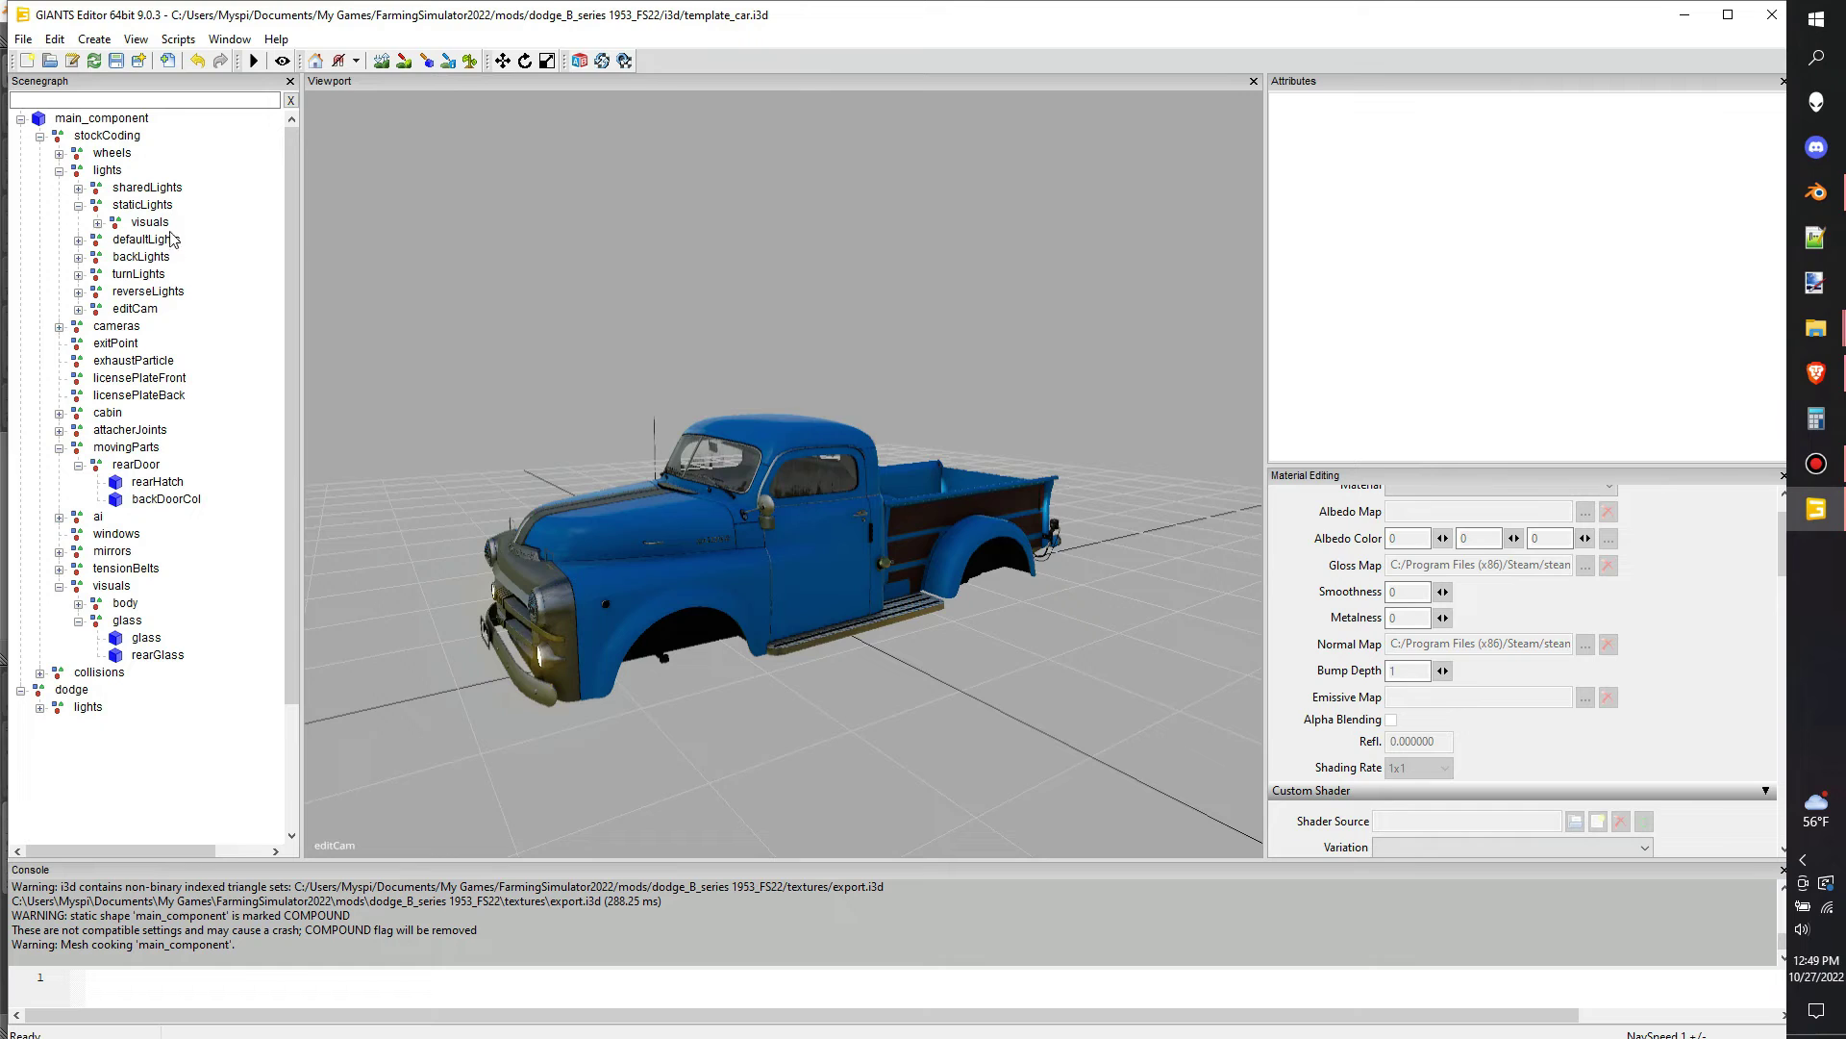
Delete everything inside the visuals group under staticLights
click(182, 240)
shift+click(195, 257)
key(Delete)
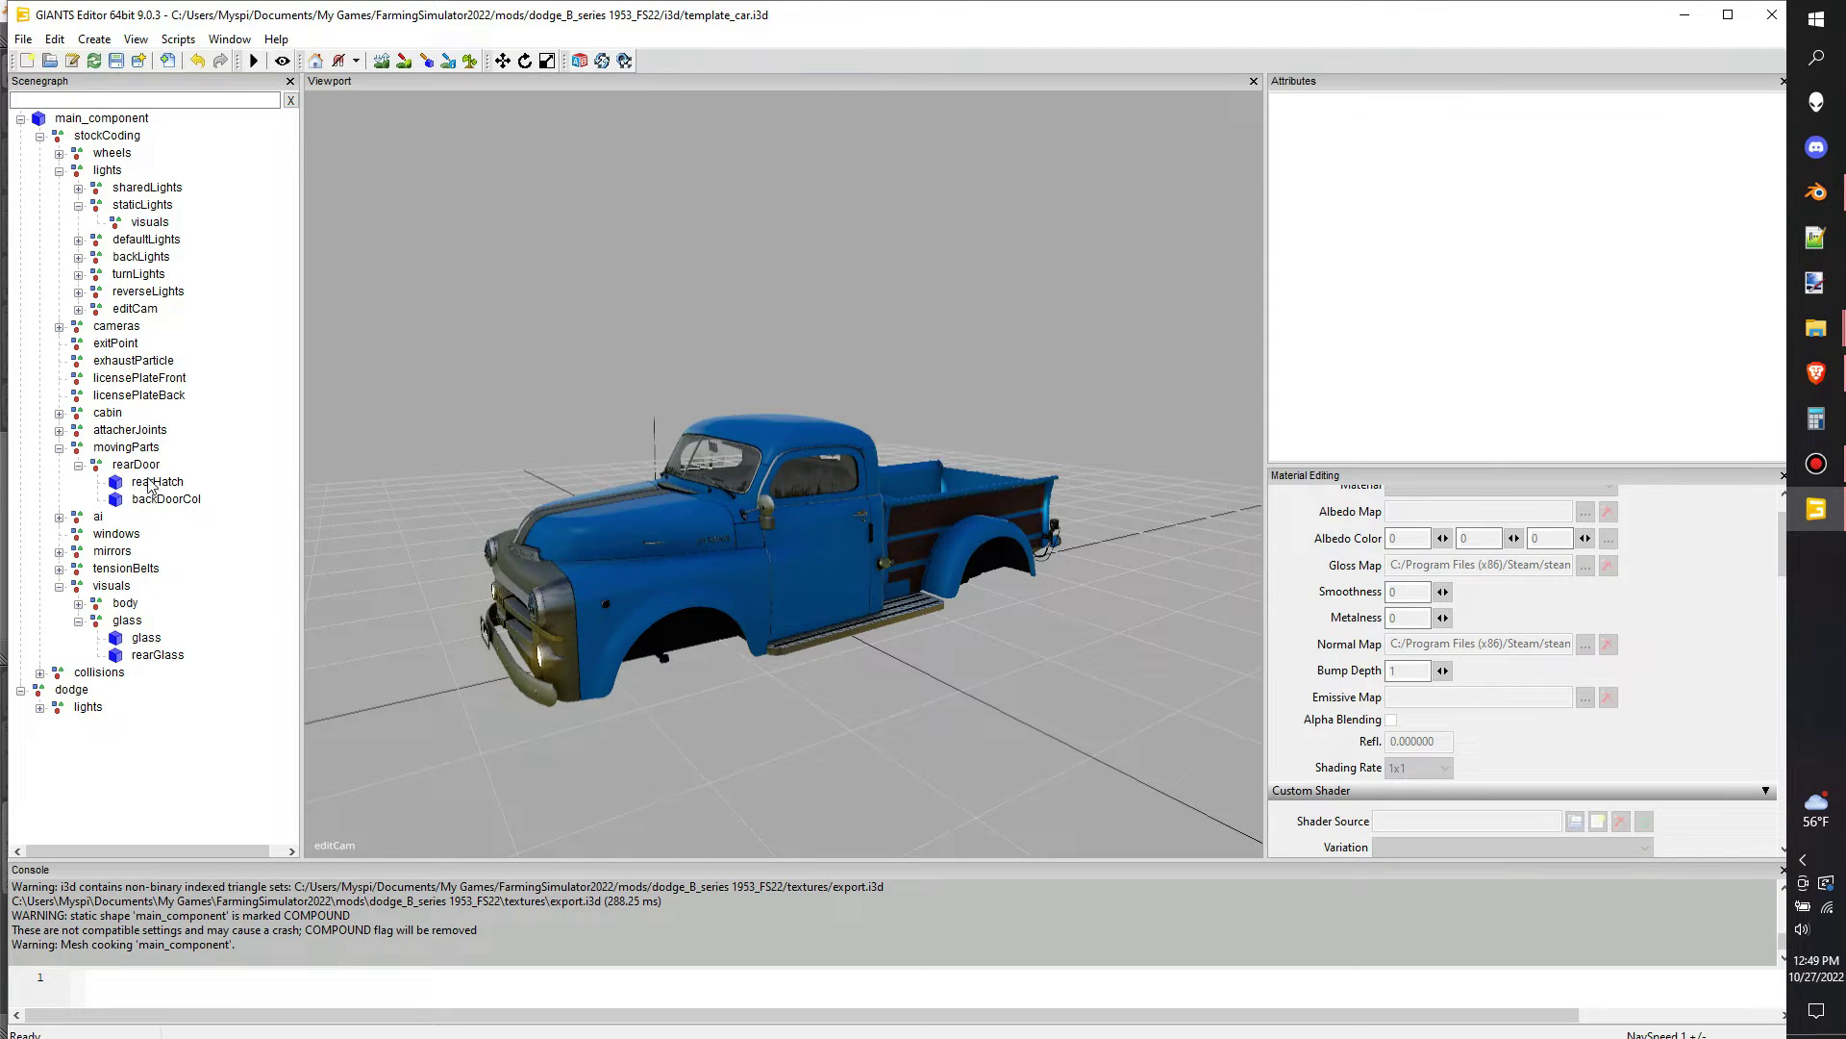
Cut all the light meshes, from upperBreak through lowereds, out of the dodge lights group
click(39, 708)
click(87, 708)
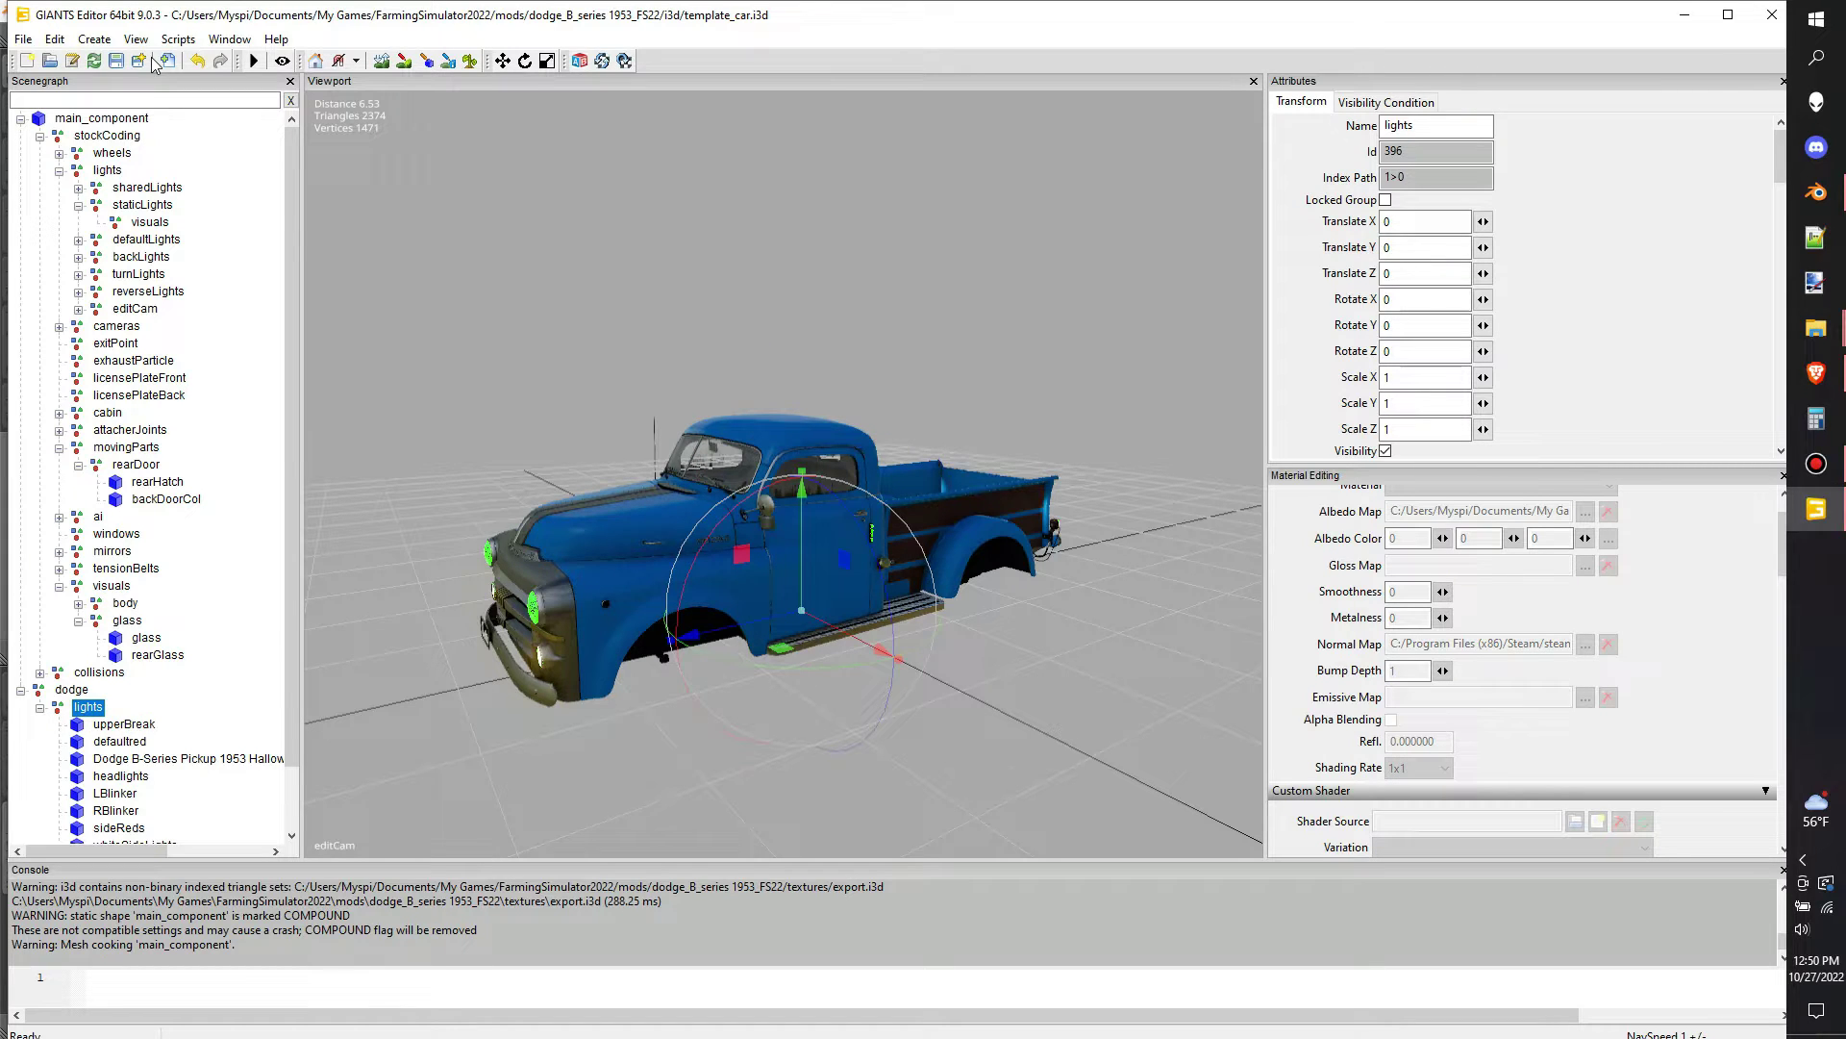
click(107, 171)
click(132, 208)
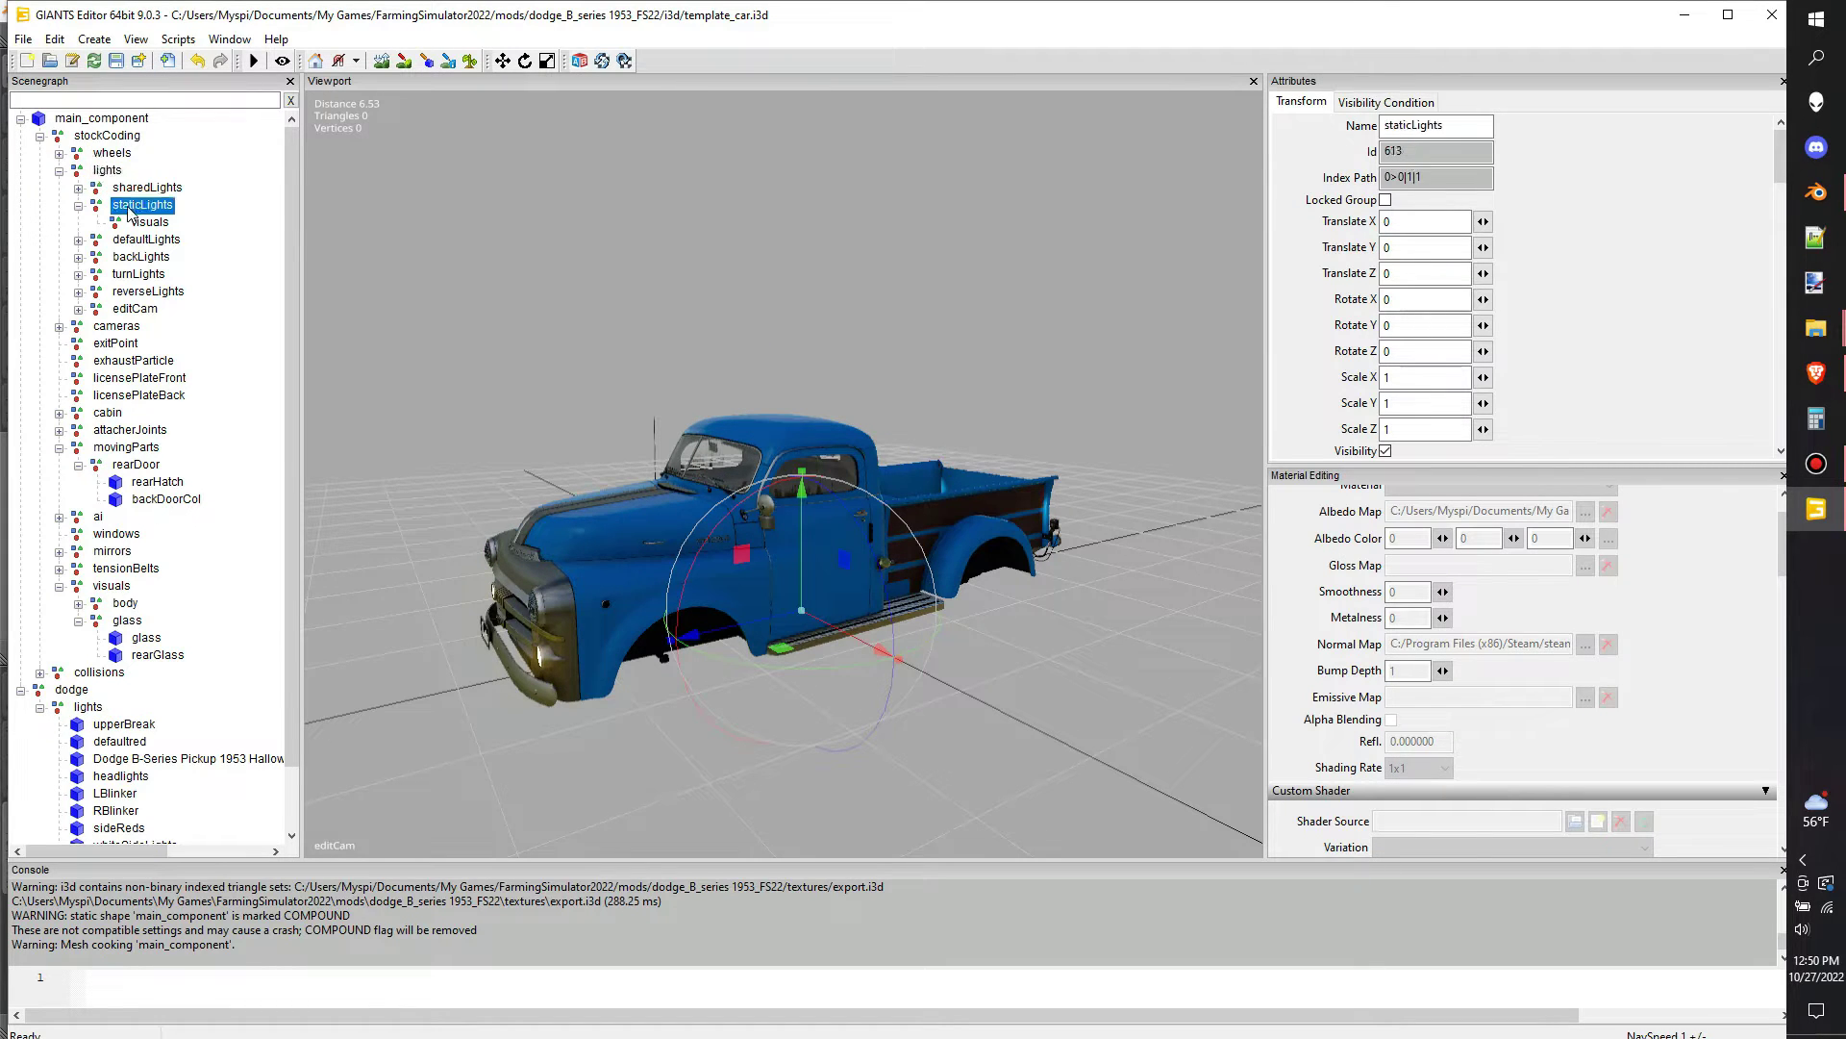
scroll(86, 539, down, 2)
click(106, 662)
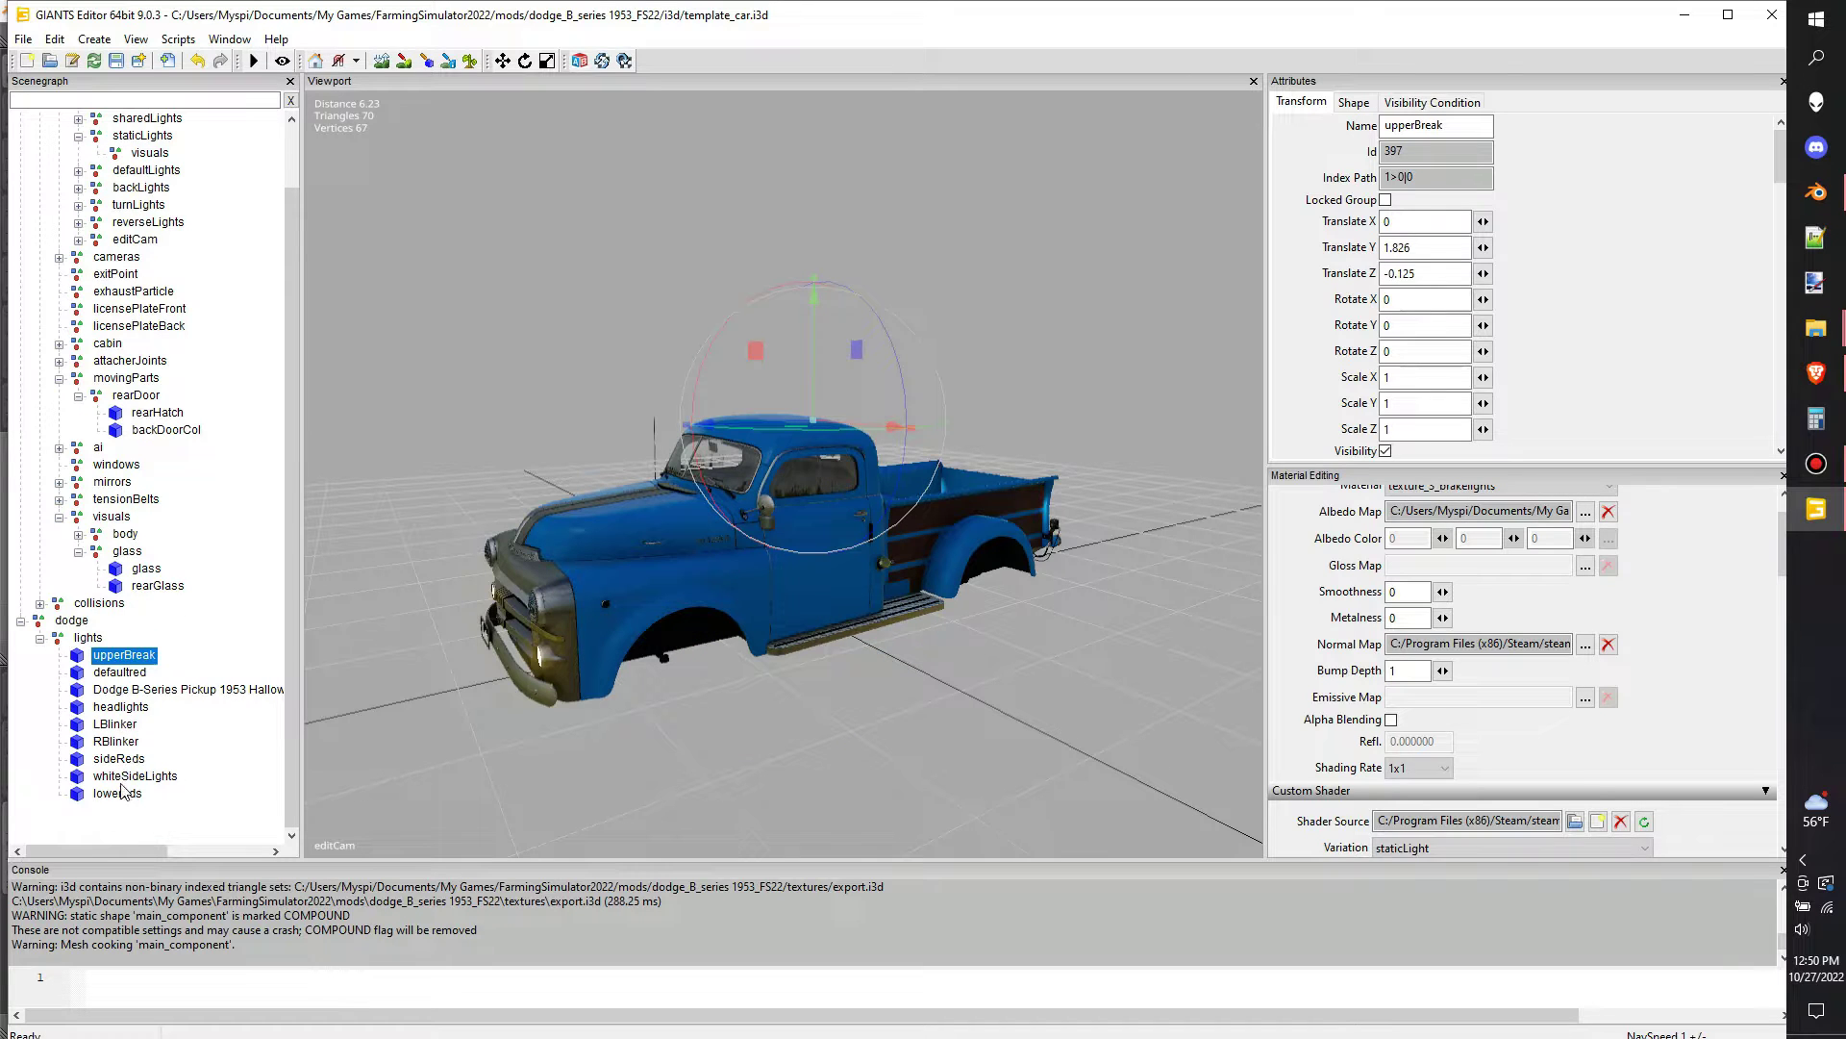
shift+click(125, 796)
key(ctrl+x)
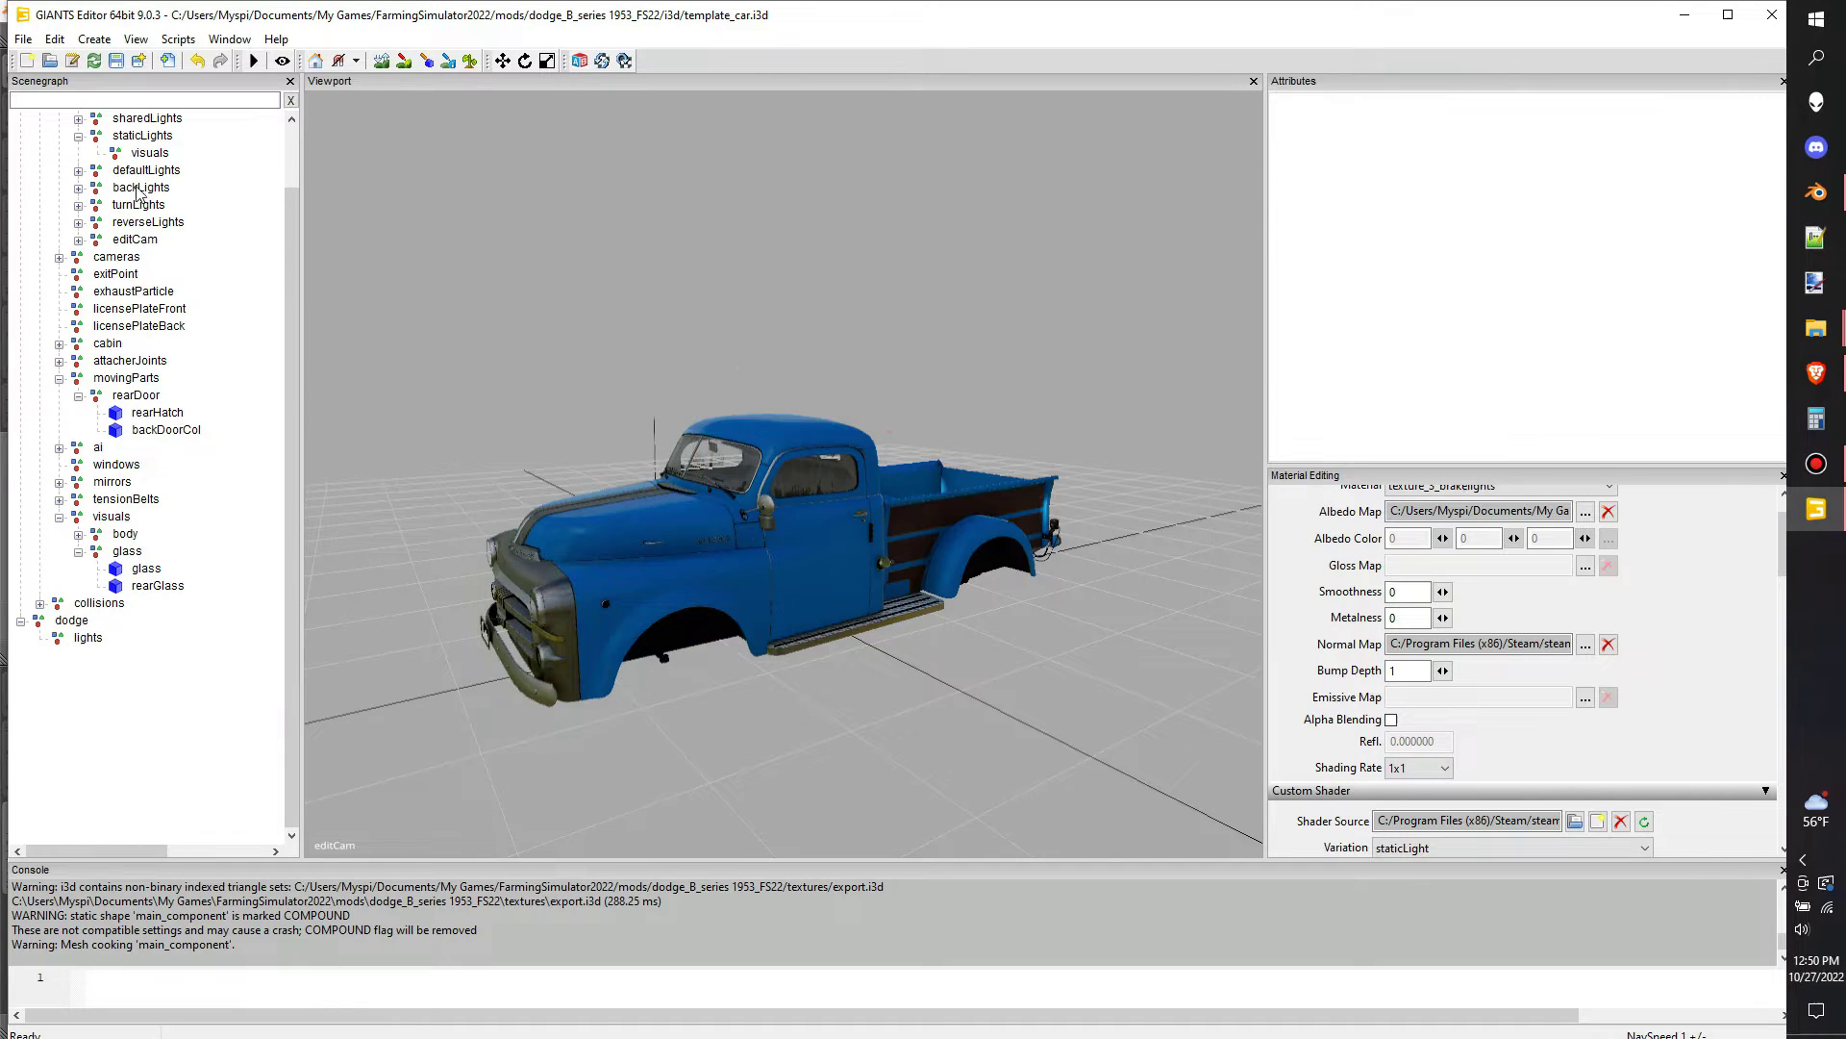
Delete the empty visuals group under staticLights and paste the cut truck light meshes directly into staticLights
scroll(143, 197, up, 2)
click(151, 220)
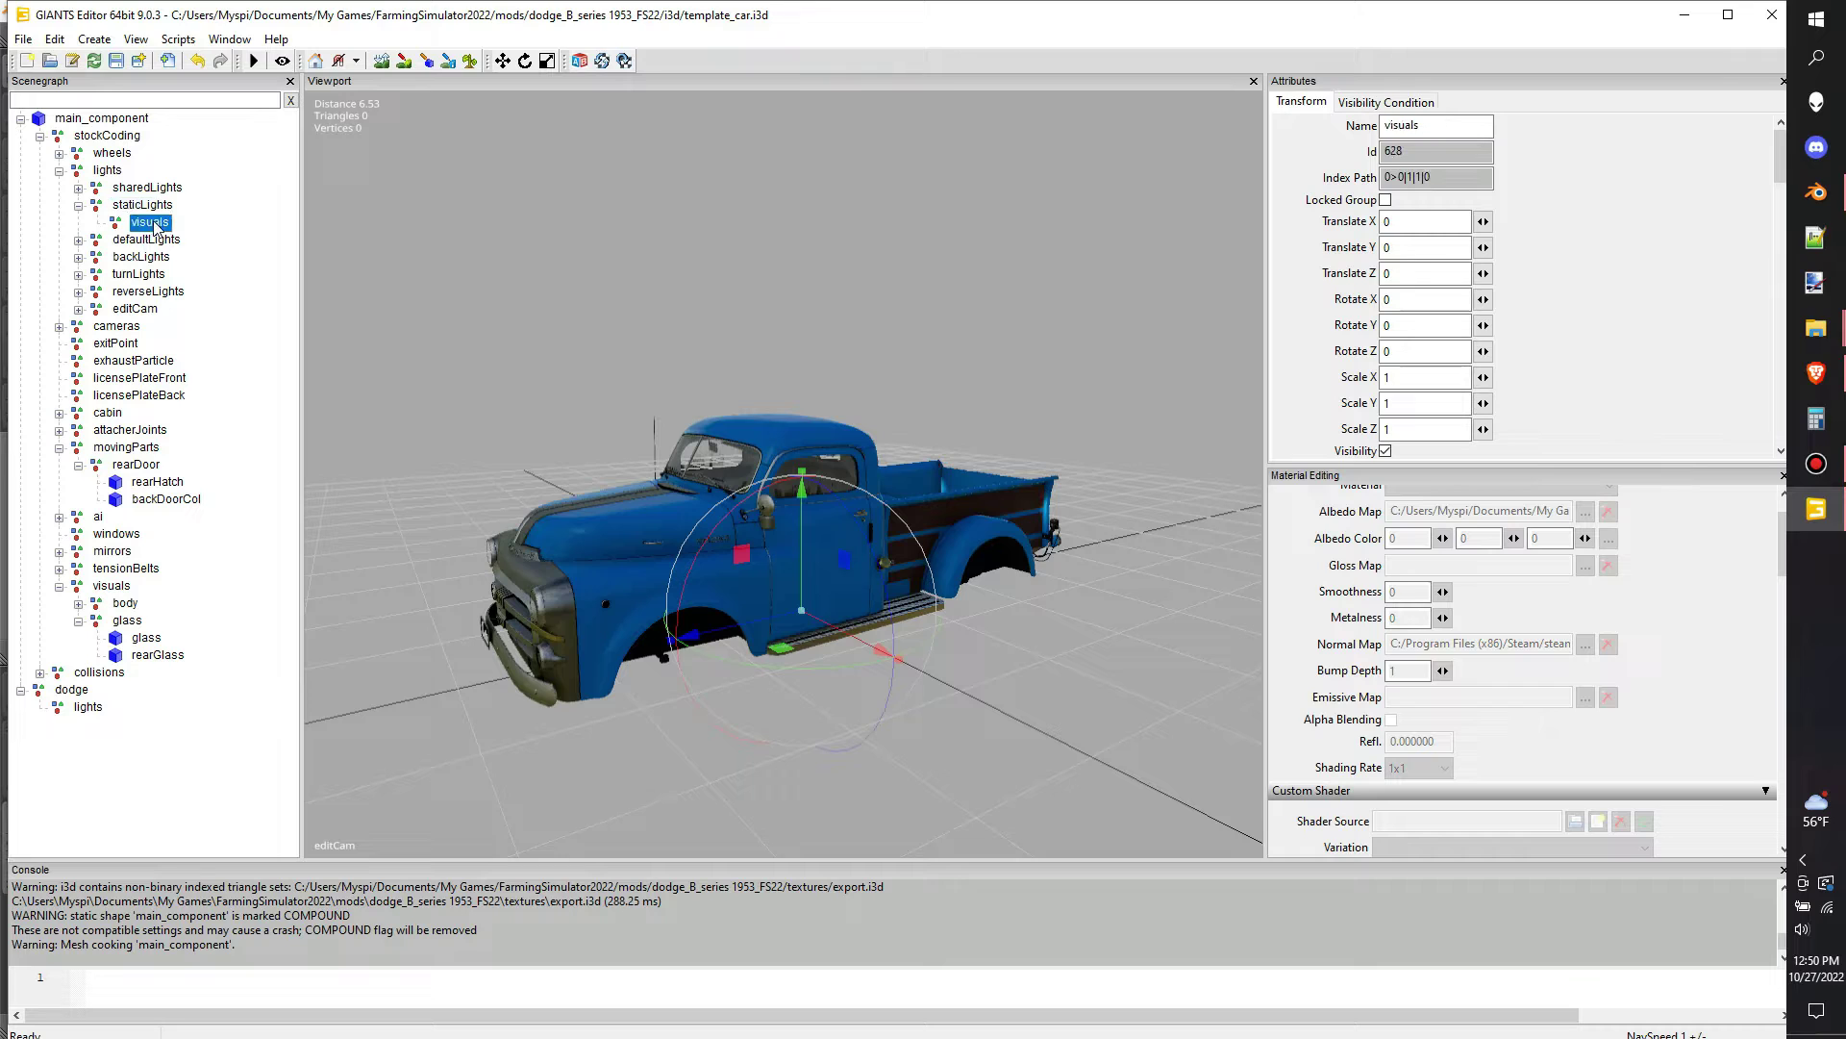
click(151, 207)
click(151, 223)
key(Delete)
click(149, 210)
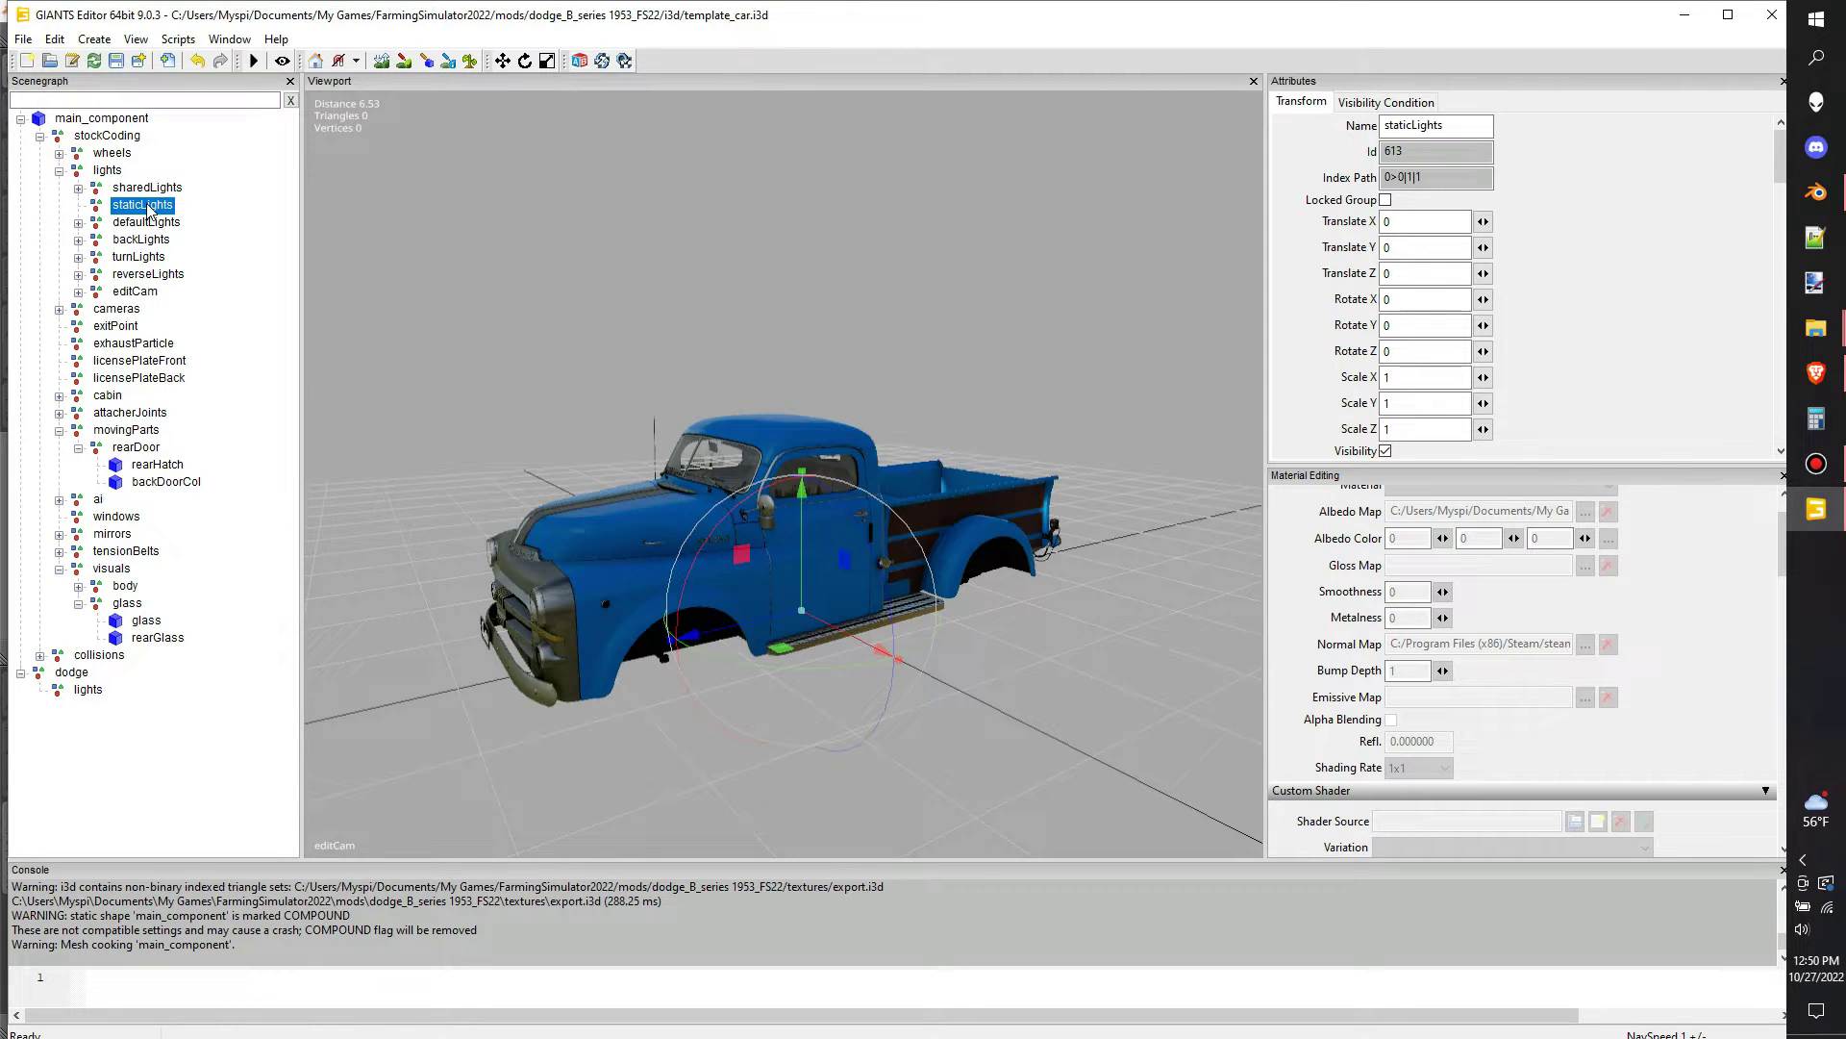
key(ctrl+v)
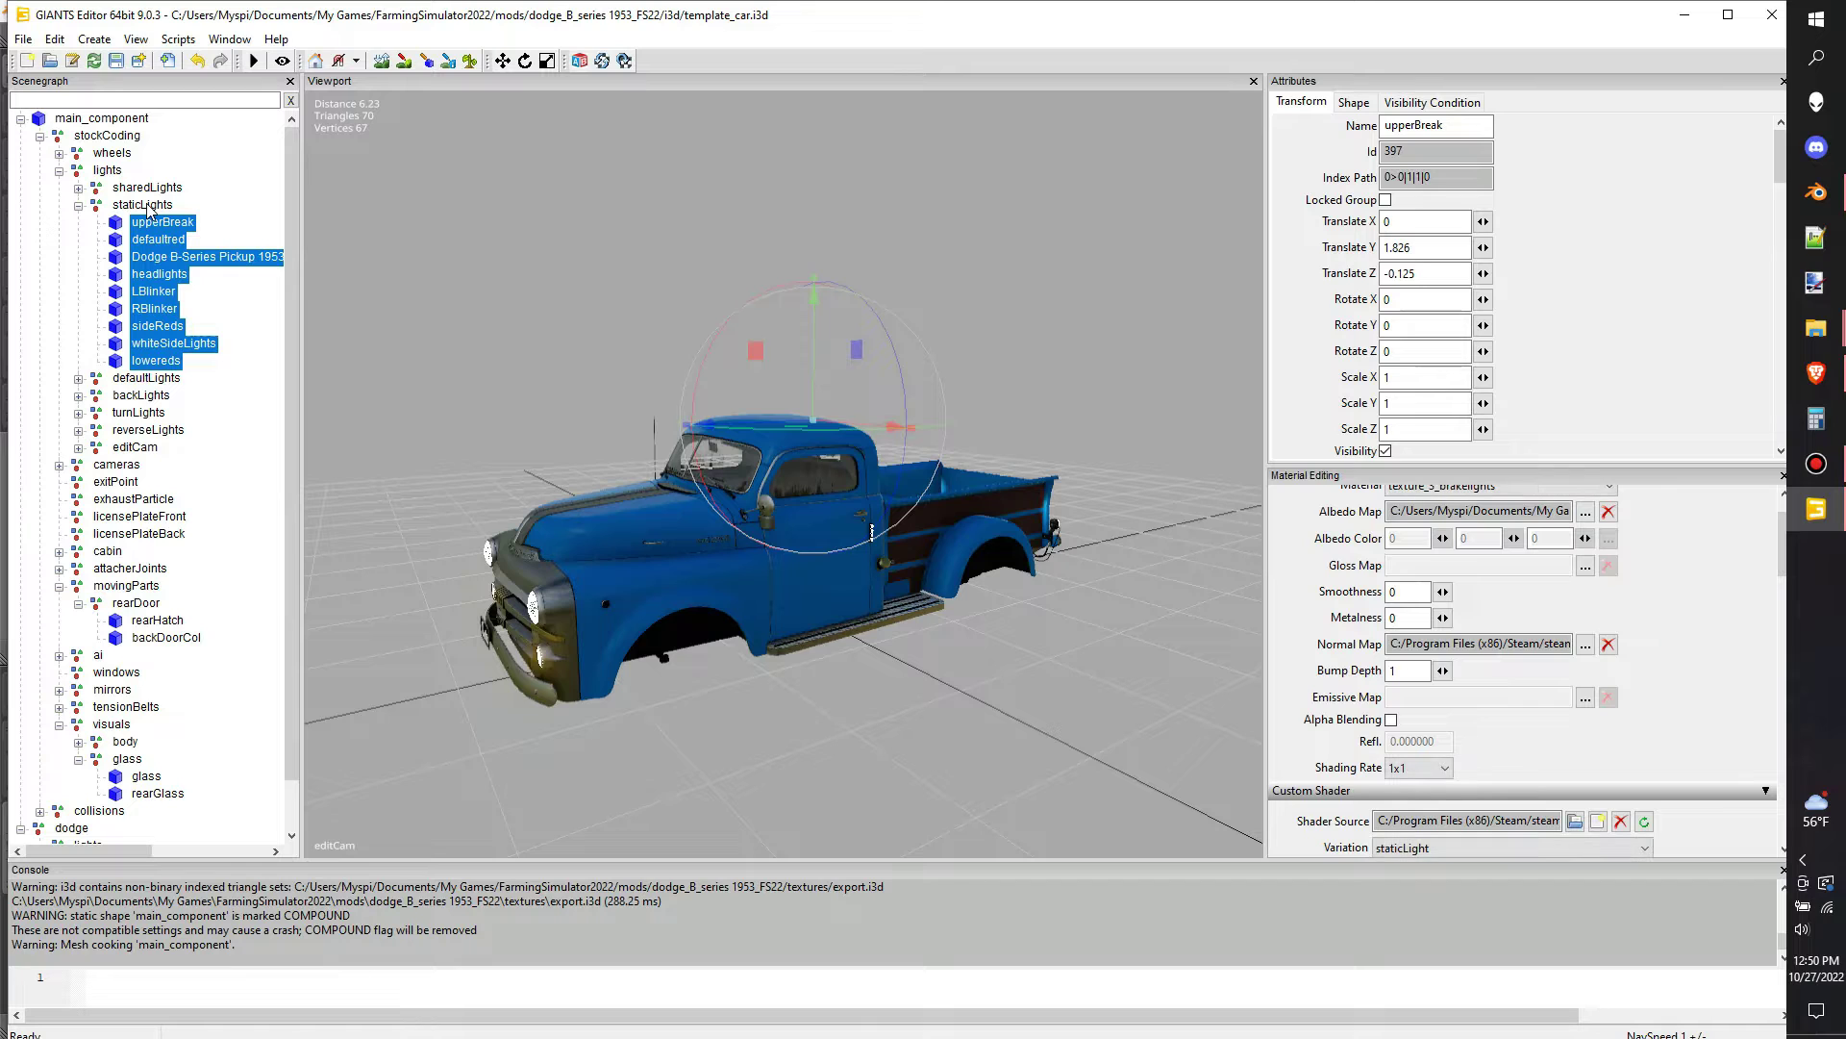
Delete the leftover dodge group with its empty lights group and save the scene file
click(159, 414)
scroll(166, 548, down, 1)
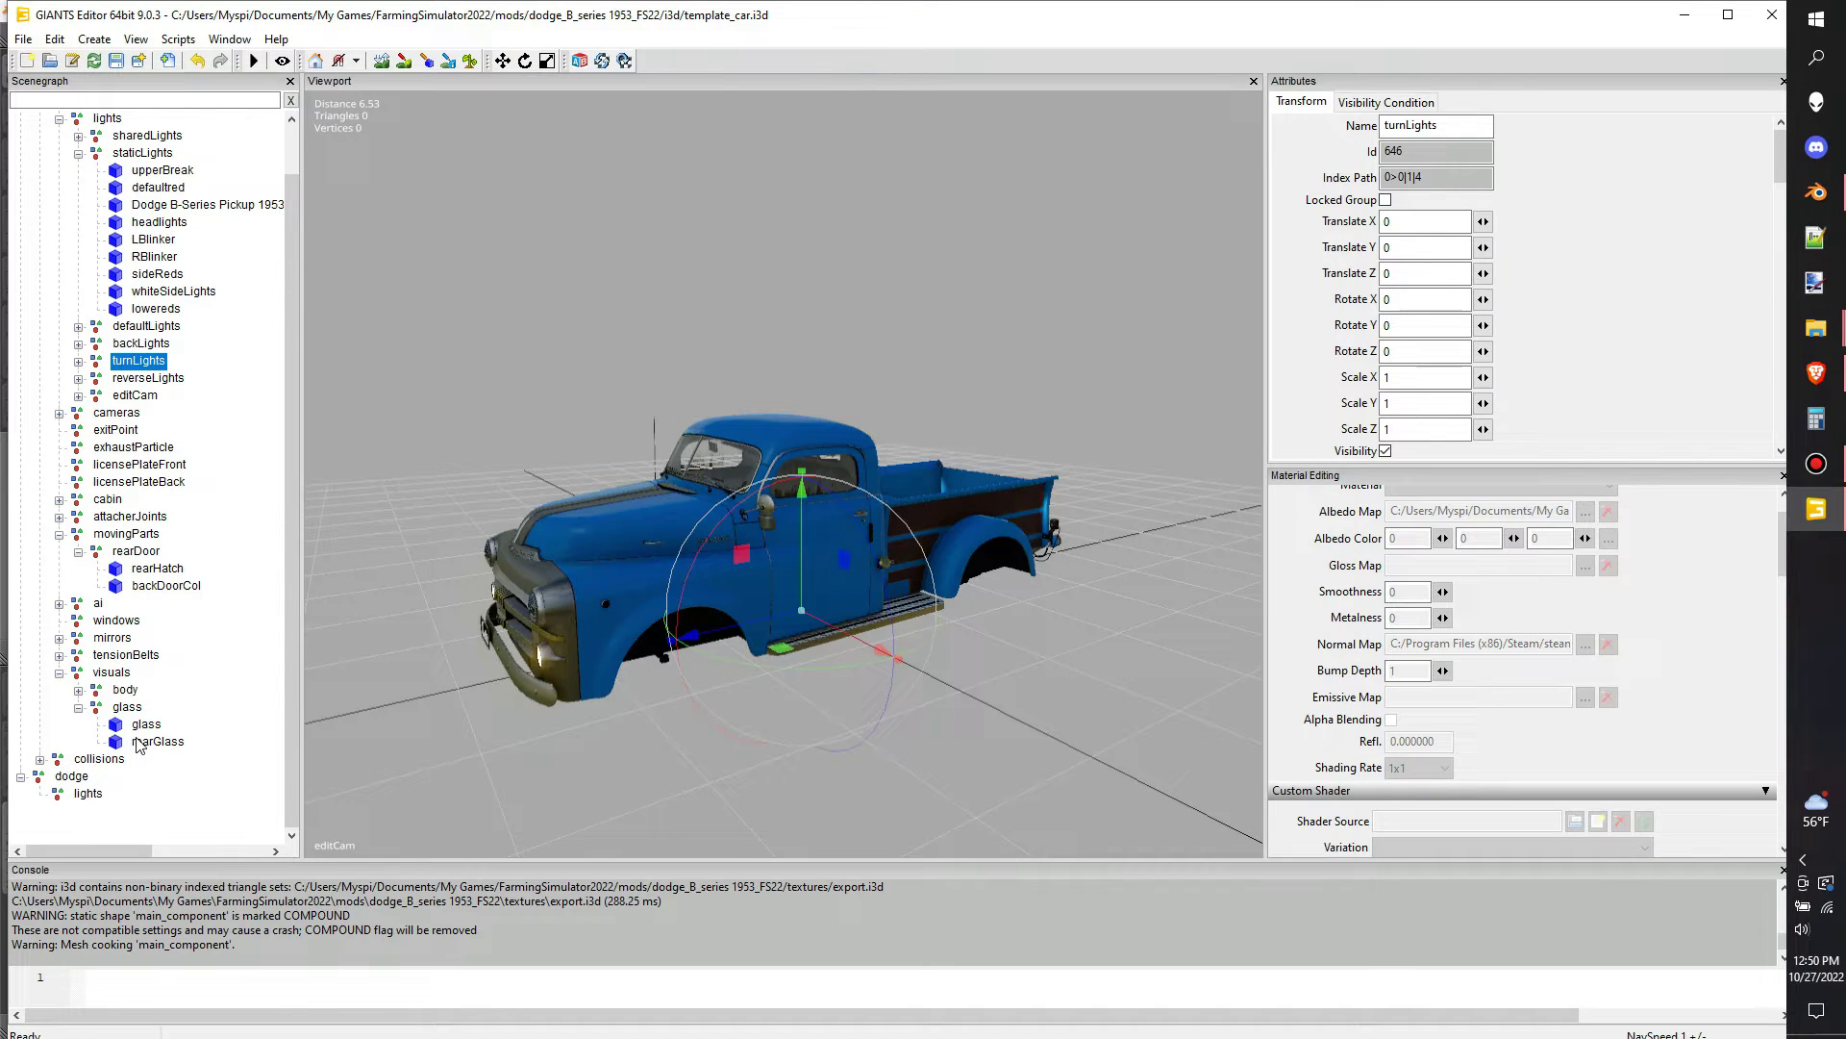
click(72, 776)
key(Delete)
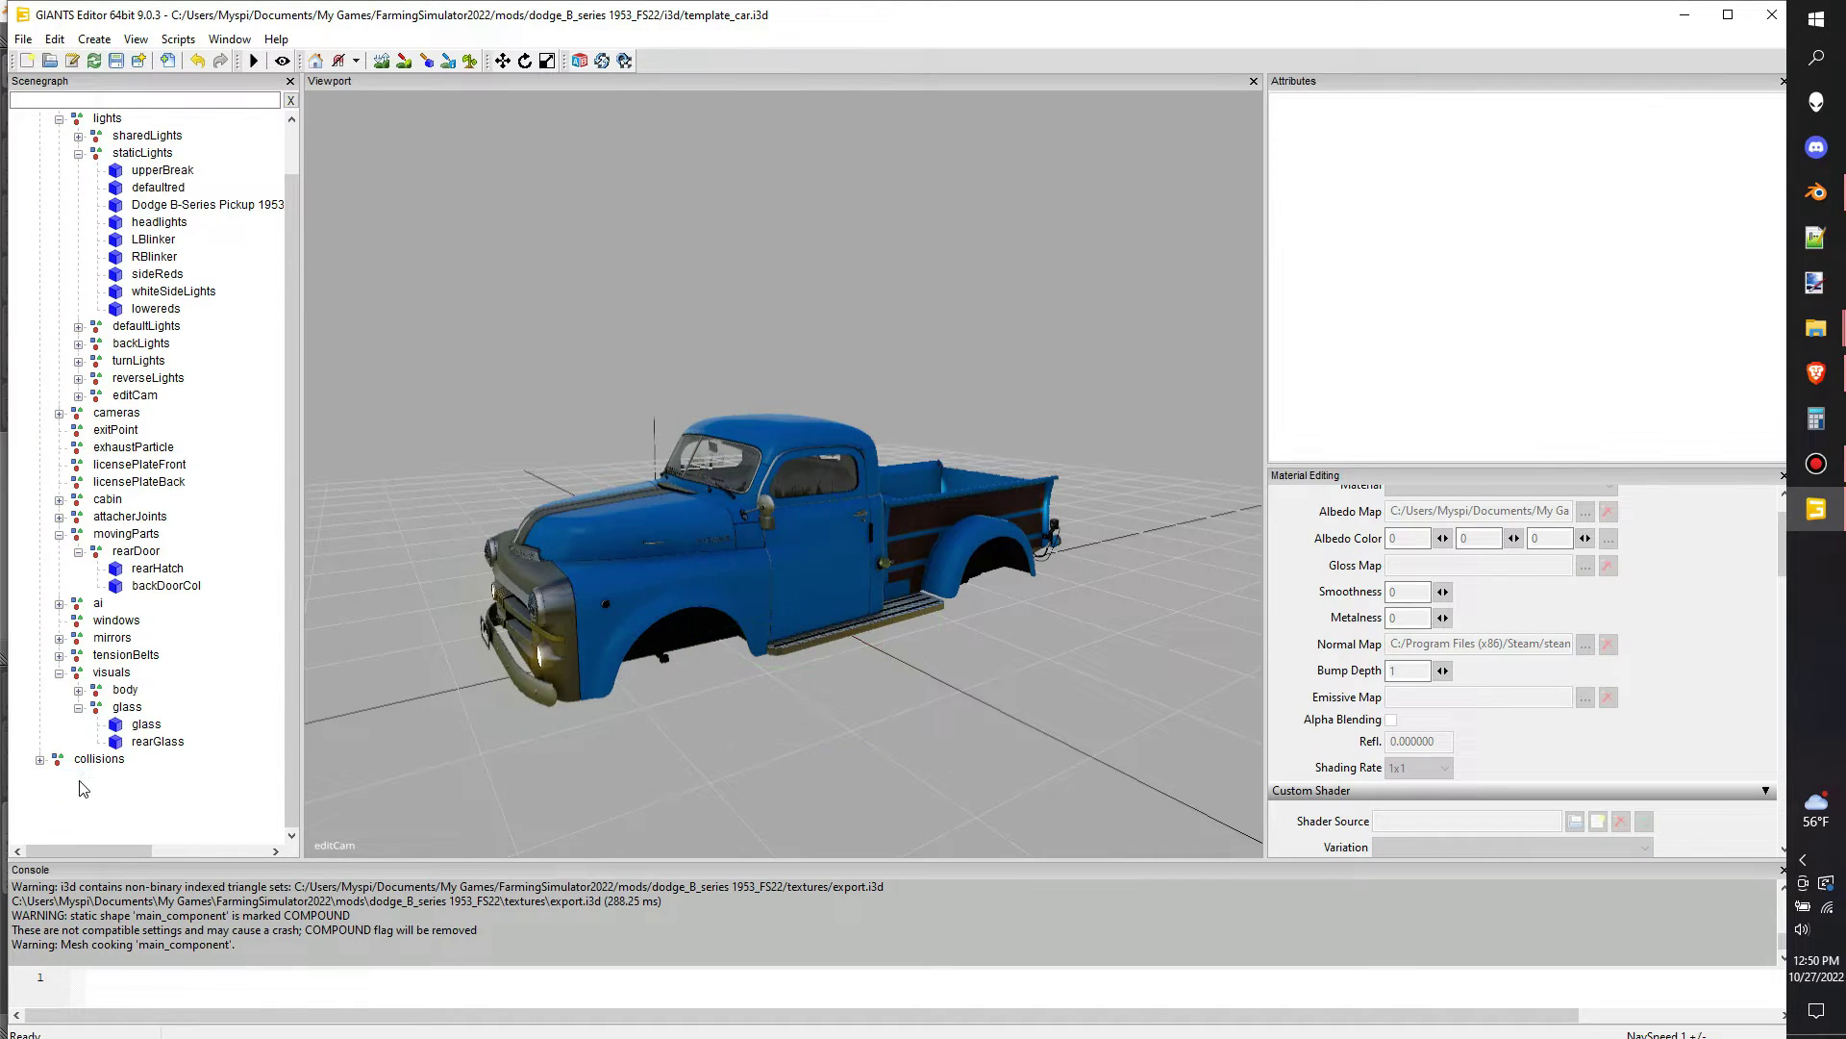
scroll(135, 520, up, 1)
click(117, 62)
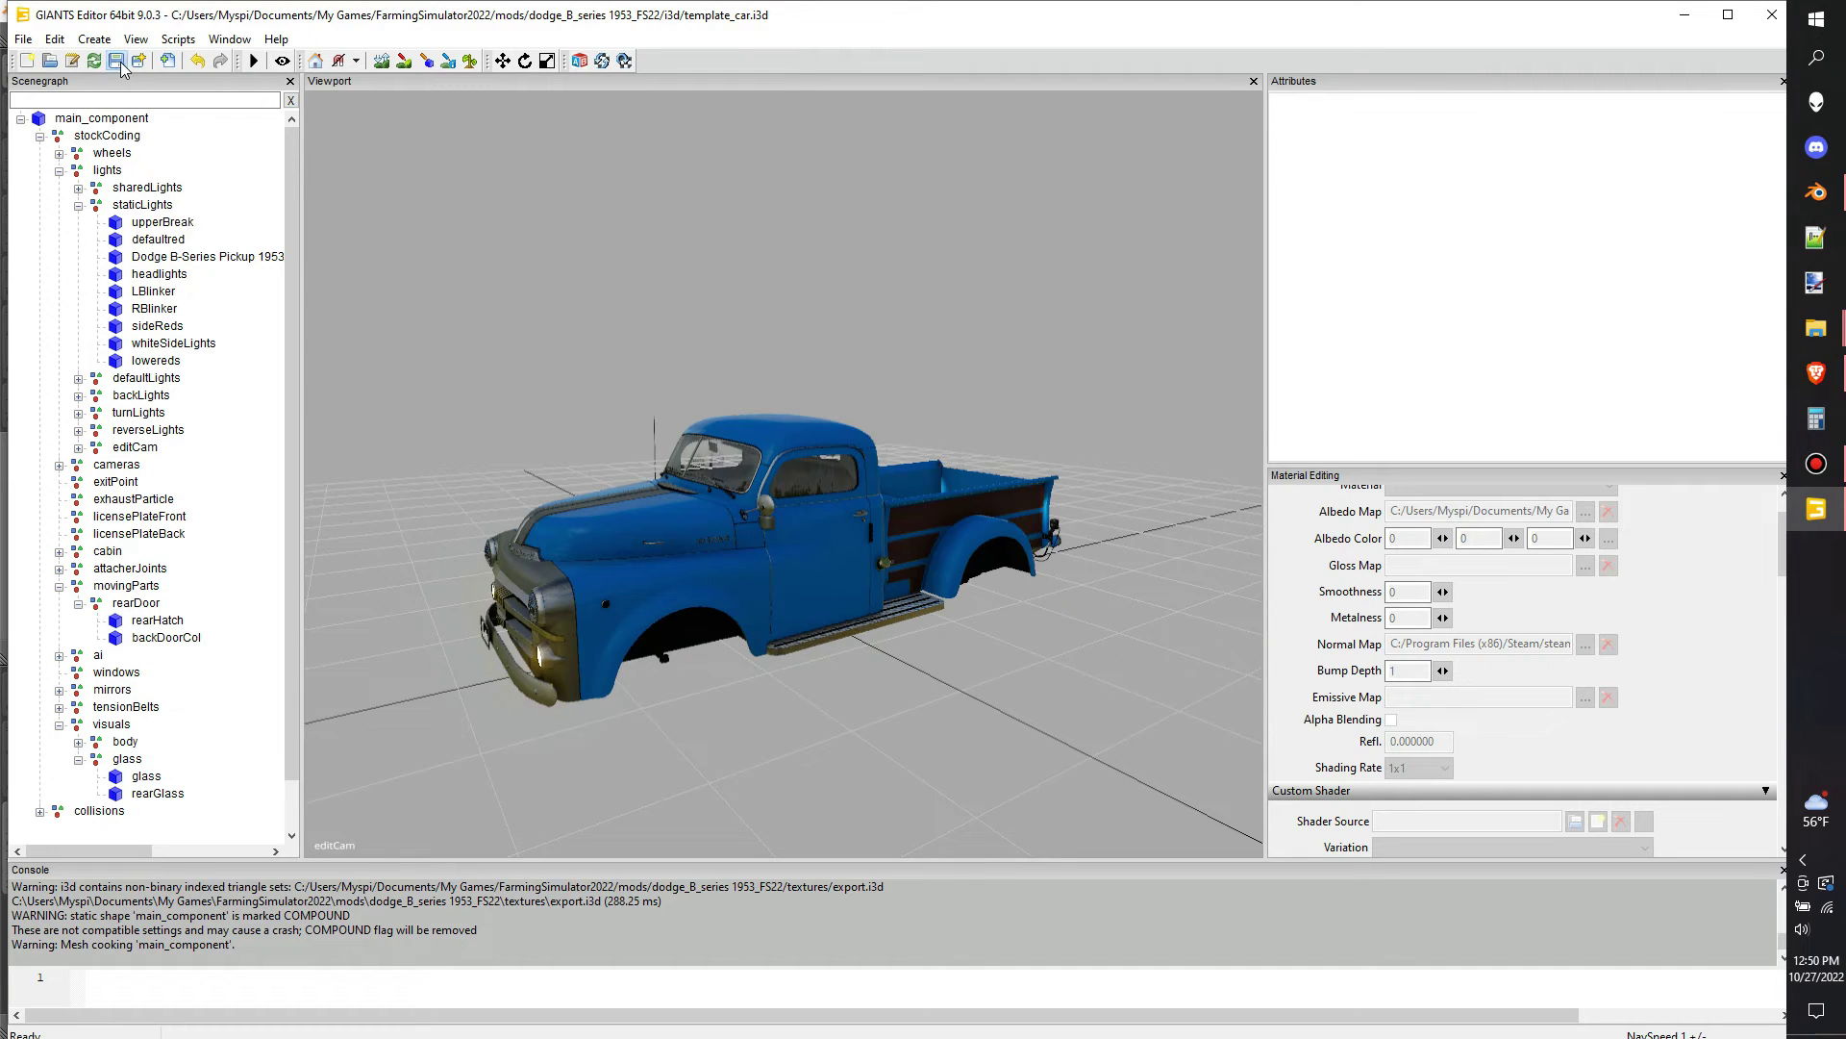
Examine the wheels group's contents and the rearDoor tailgate at the back of the truck bed
double_click(109, 156)
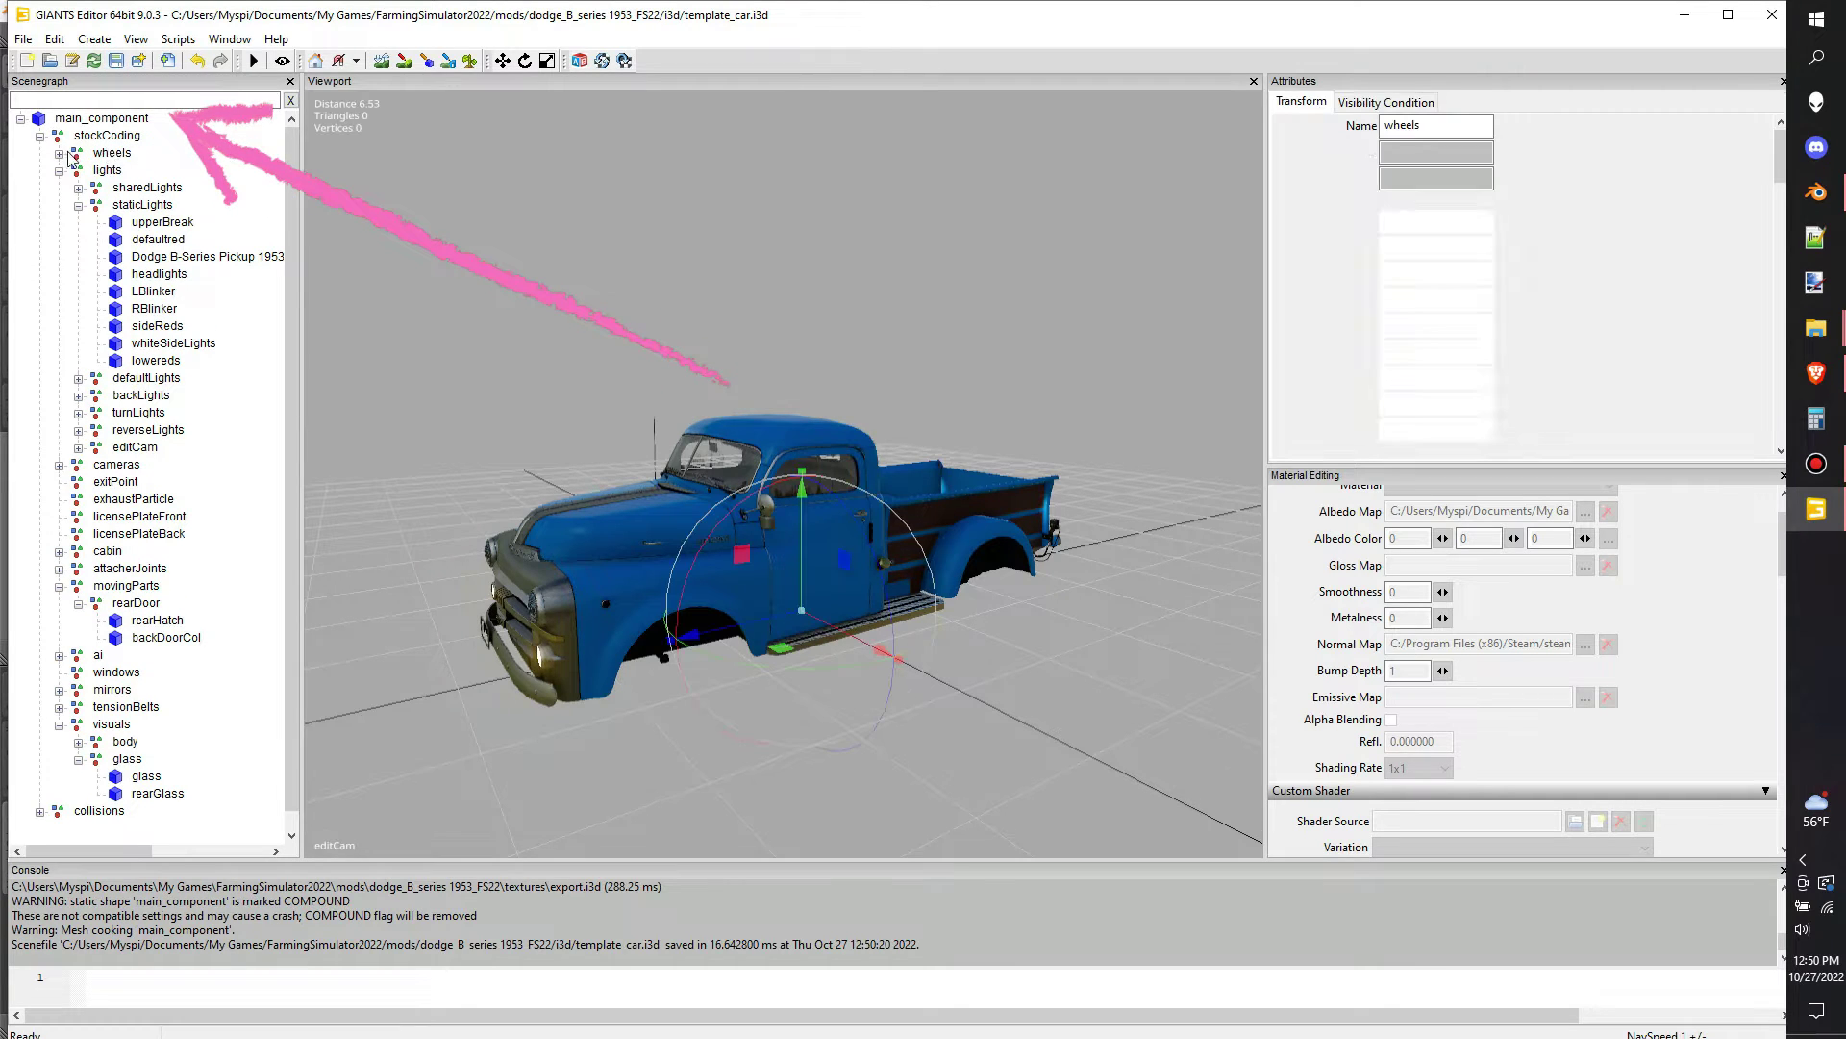
scroll(169, 590, down, 2)
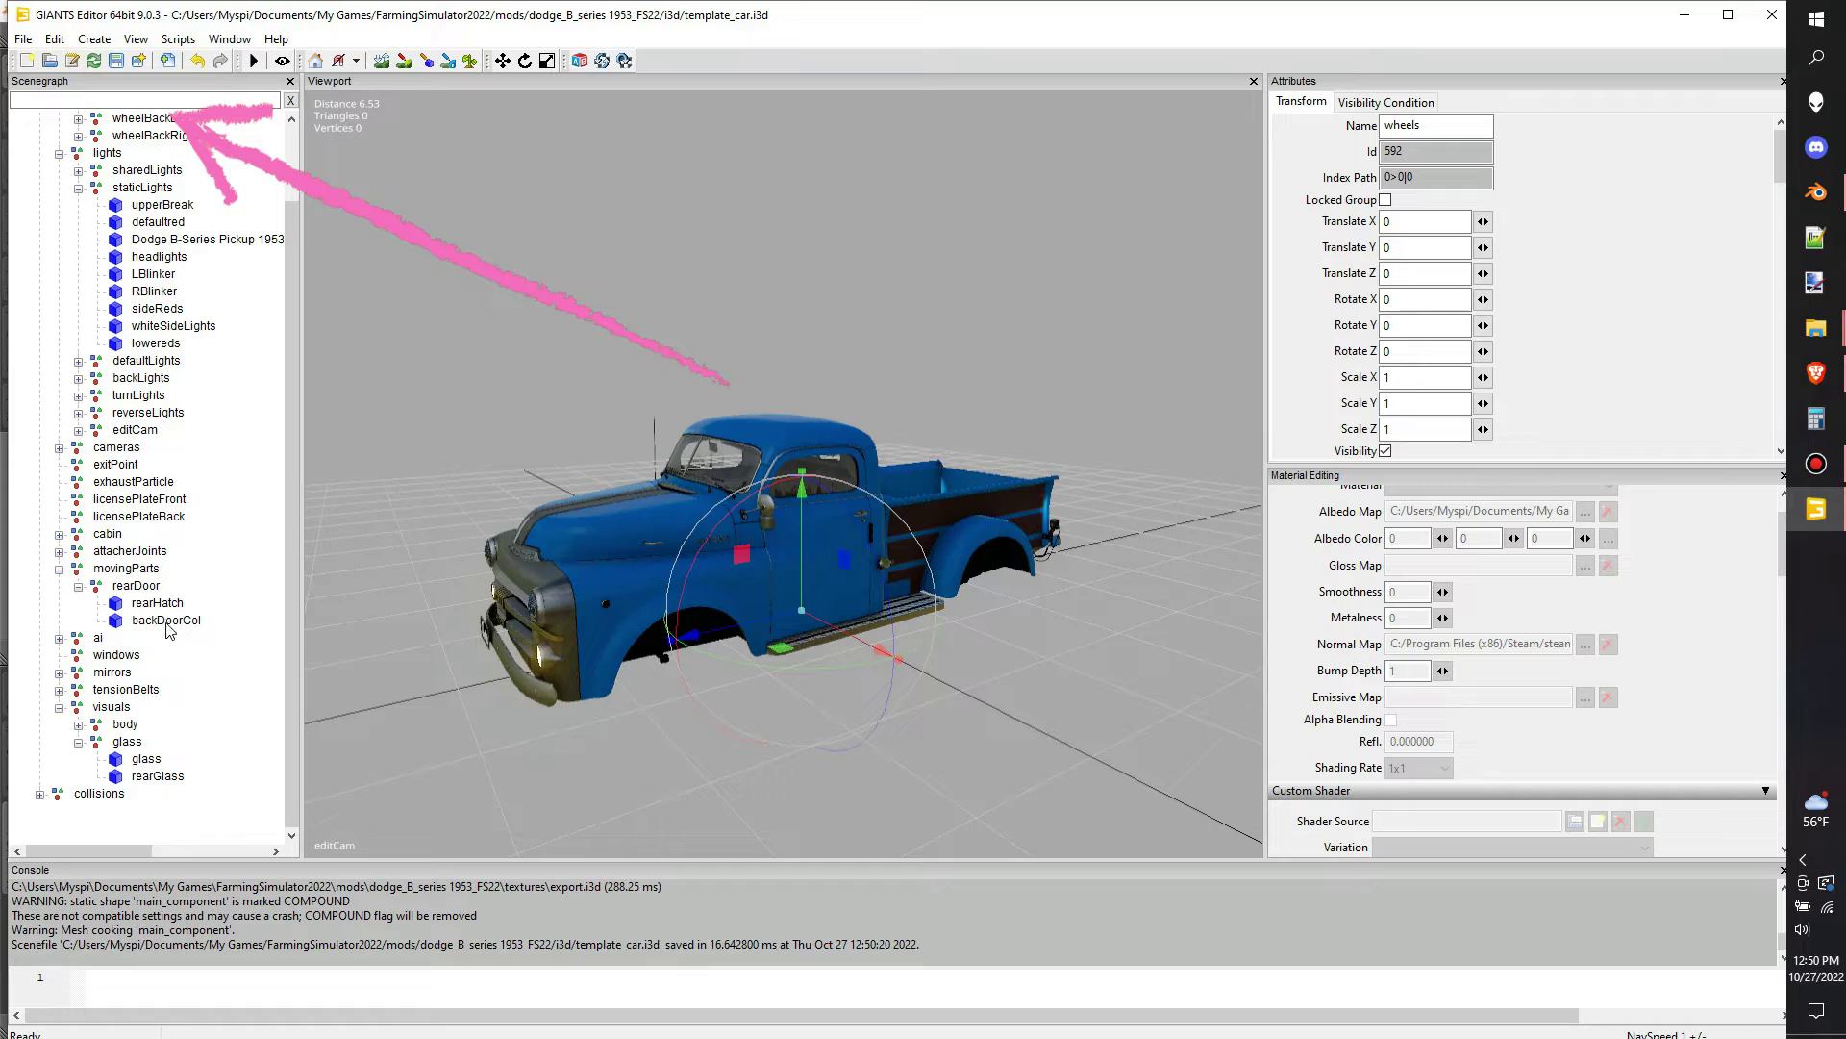
click(133, 590)
scroll(681, 598, up, 4)
mouse_move(656, 591)
alt+mouse_down()
mouse_move(404, 677)
mouse_move(292, 655)
alt+mouse_up()
scroll(359, 654, up, 3)
scroll(356, 653, down, 3)
scroll(292, 655, up, 3)
scroll(534, 688, down, 3)
middle_drag(535, 689, 660, 644)
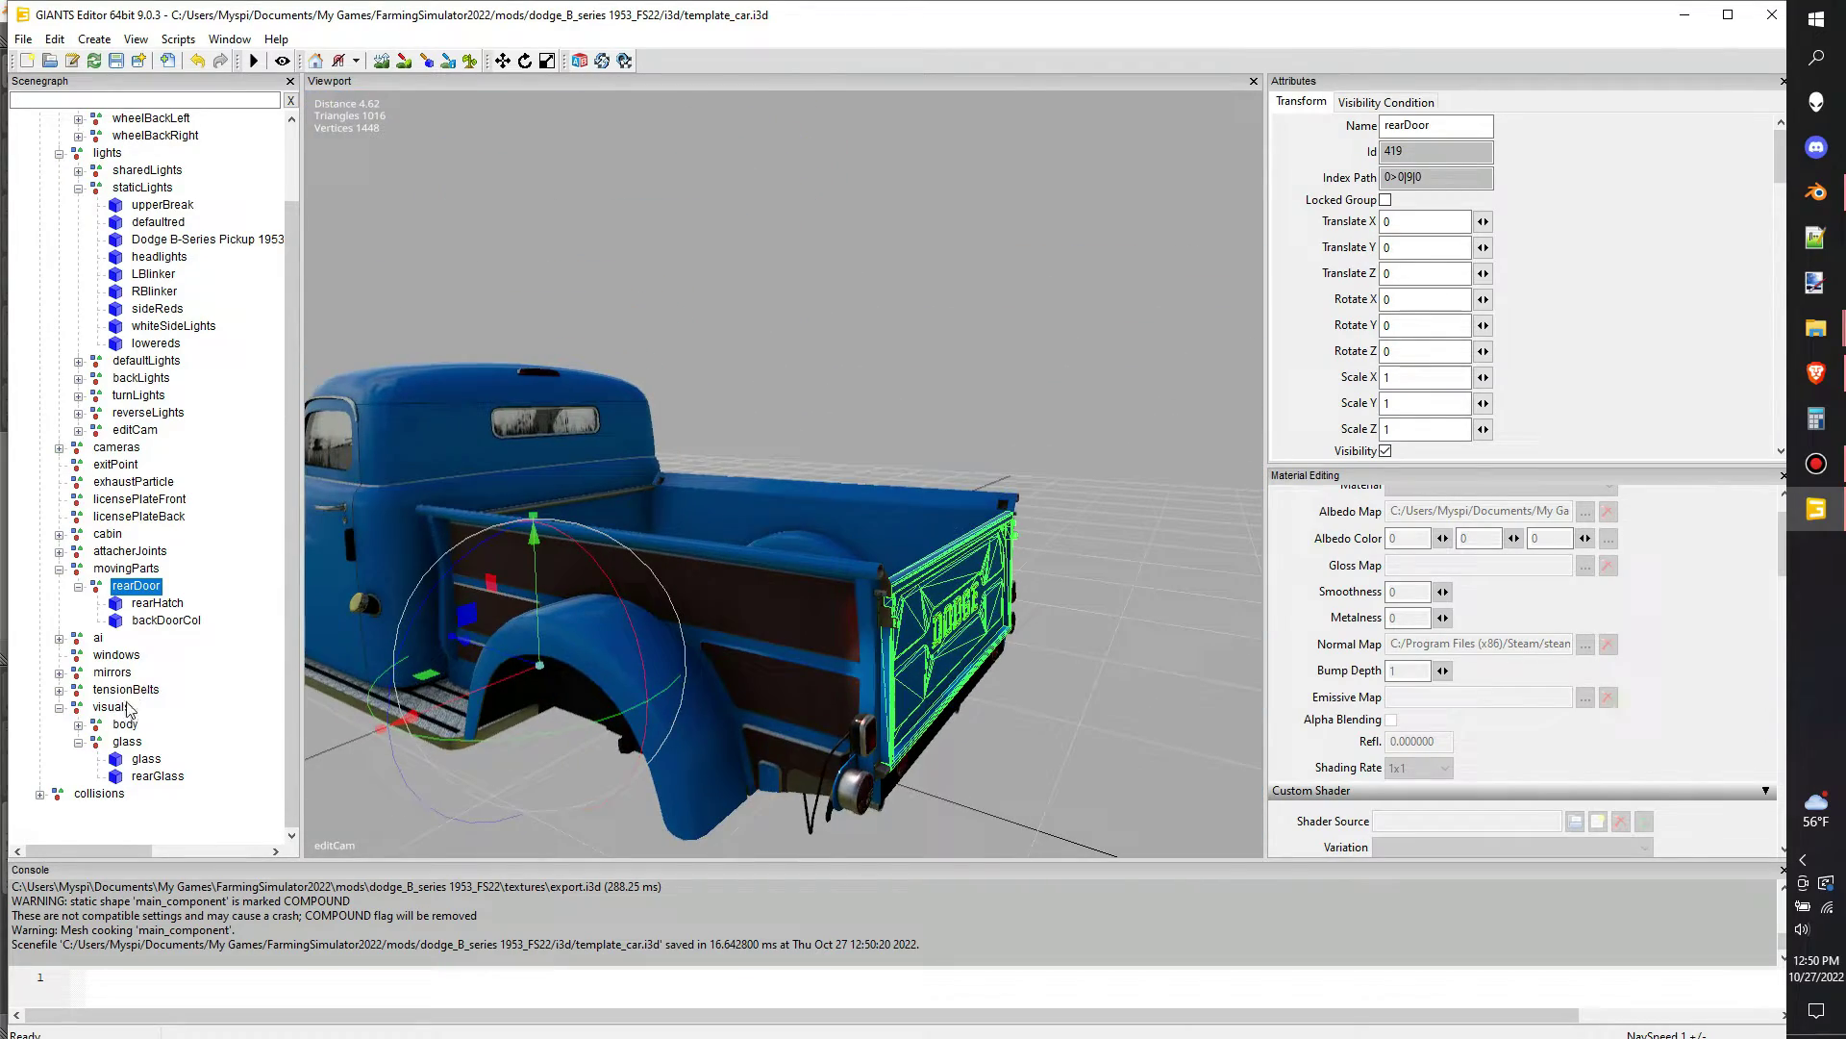
Collapse the lights group in the scene hierarchy and save the scene file again
scroll(123, 568, up, 2)
click(77, 274)
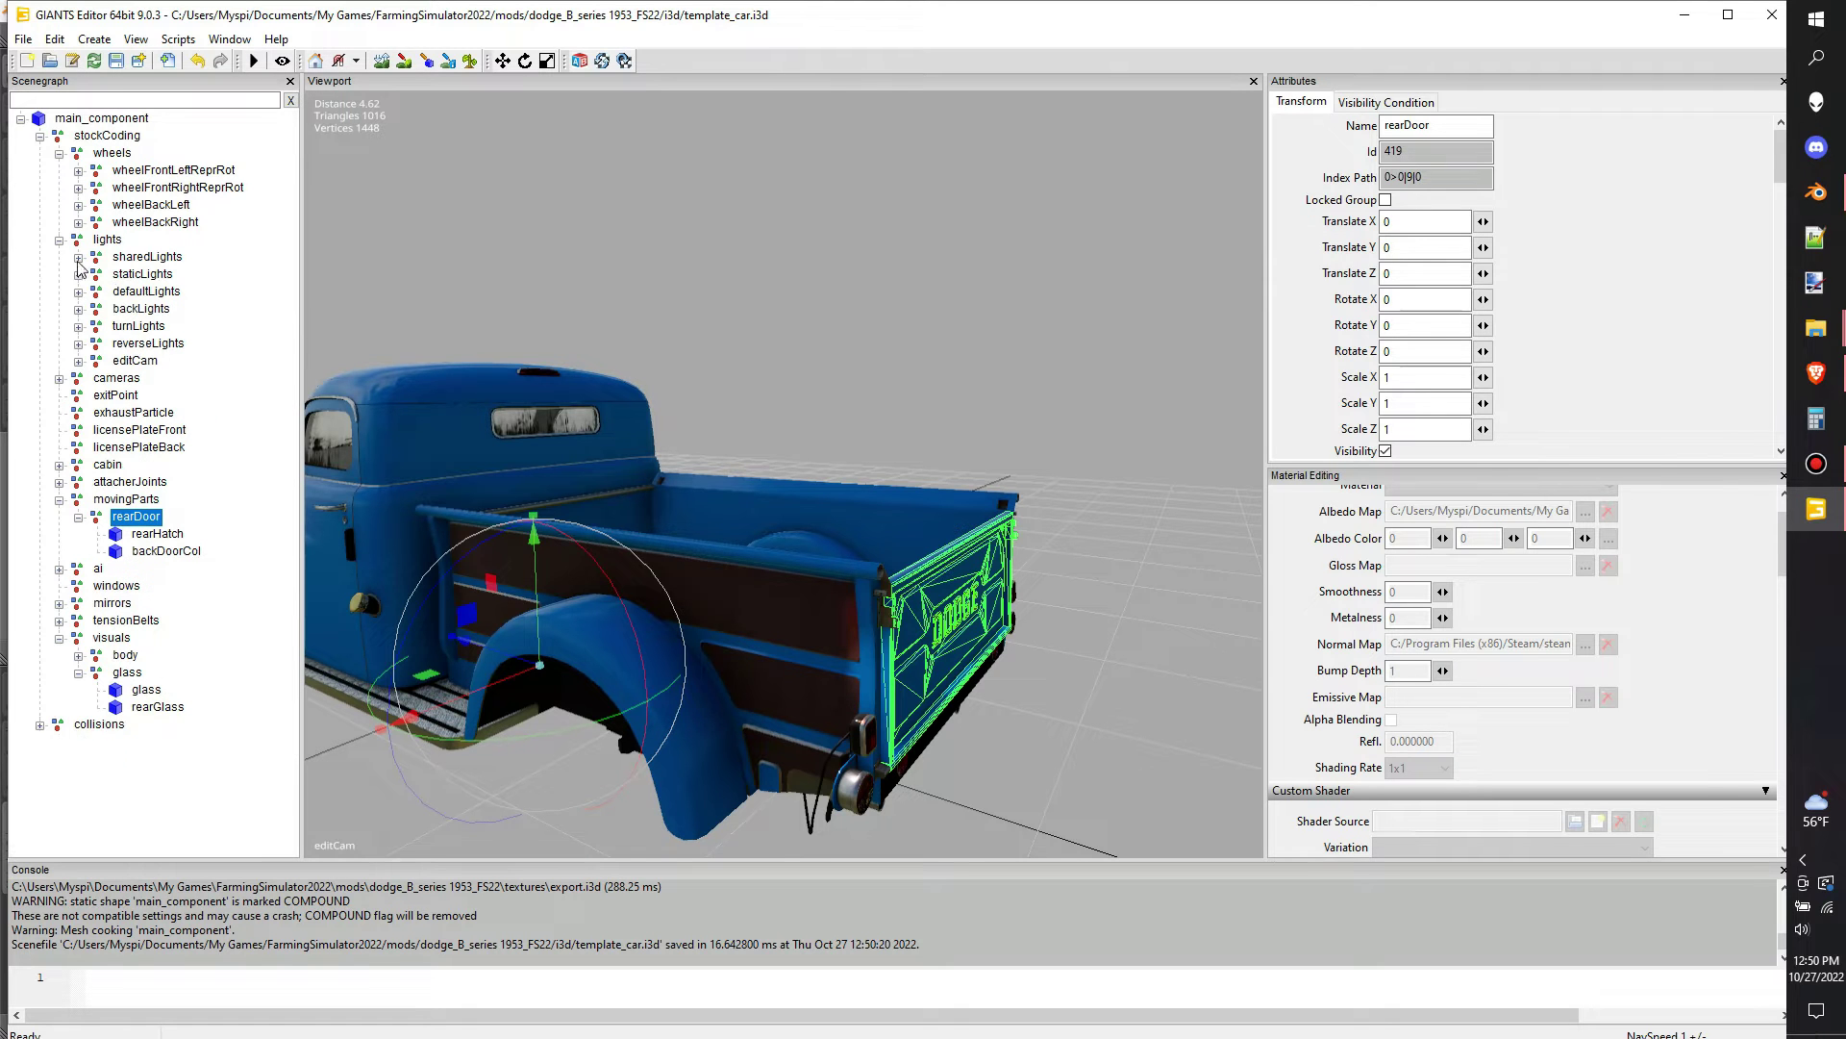
click(59, 241)
click(116, 60)
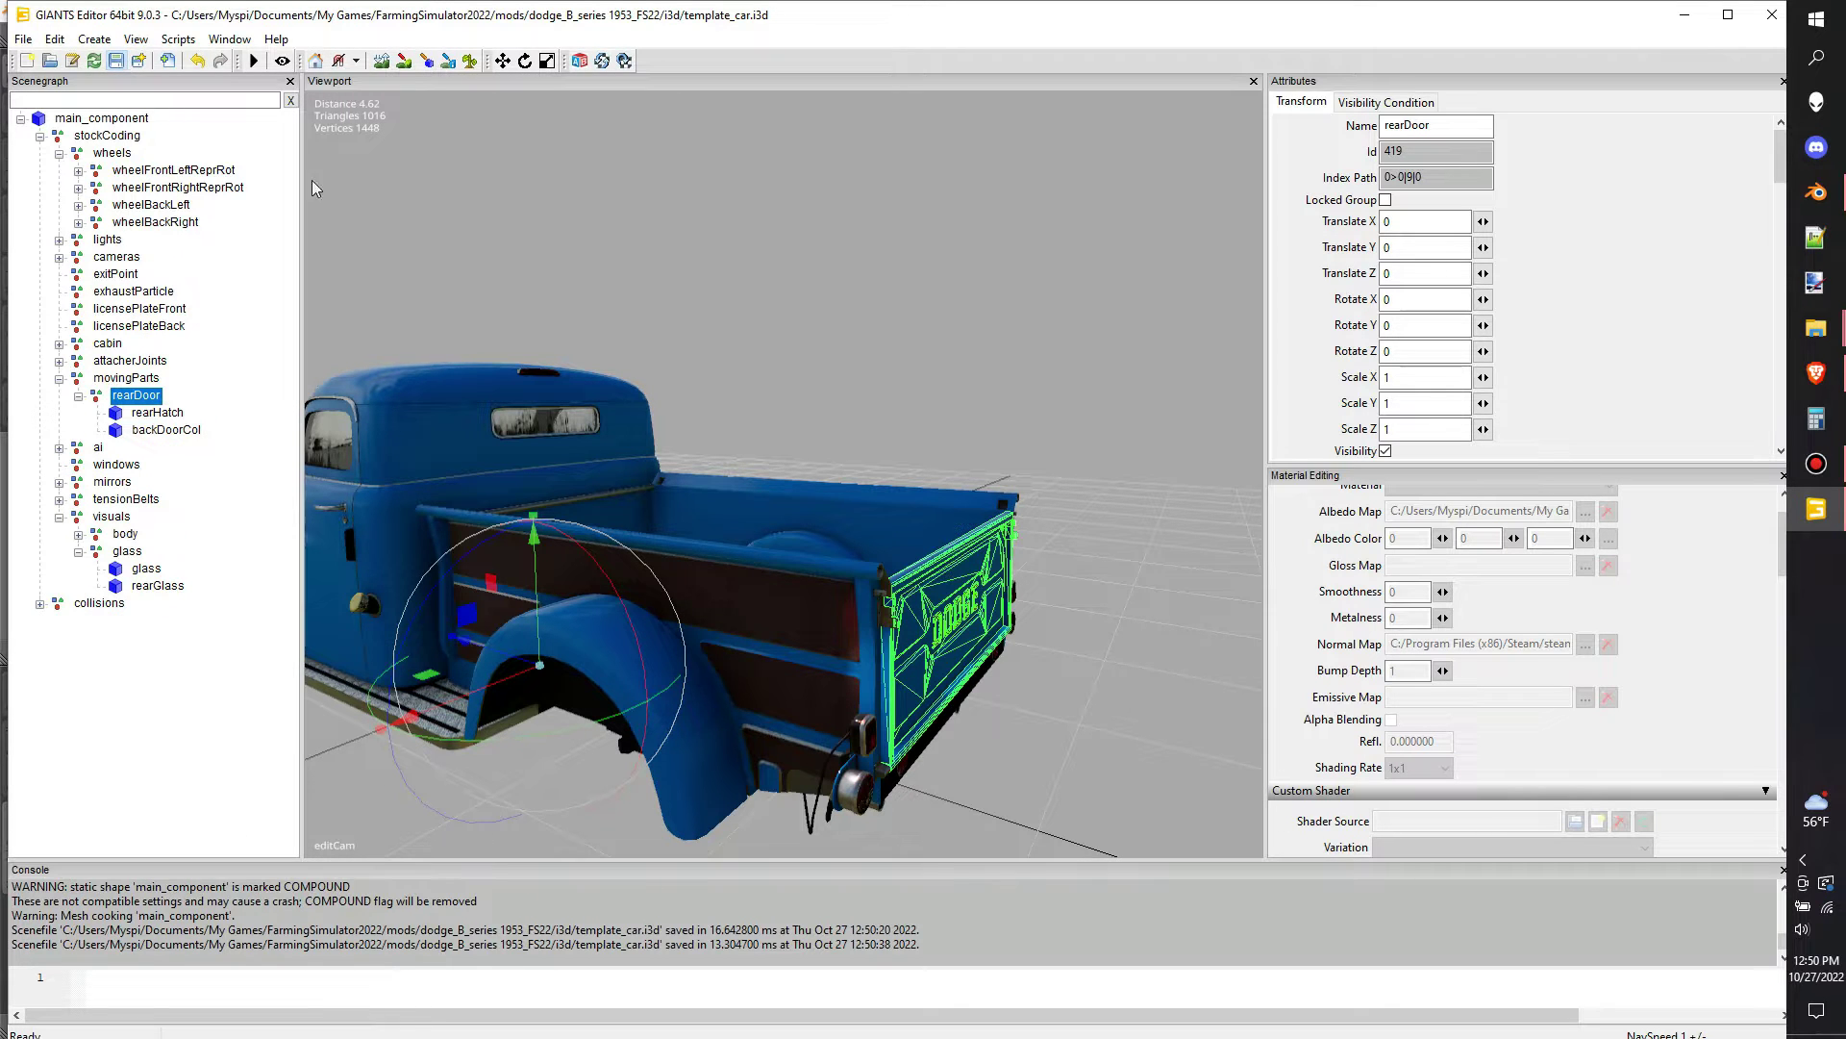
Set the X rotation of wheelFrontLeftReprRot in the wheels group to 0
middle_drag(670, 346, 913, 373)
scroll(955, 382, up, 1)
alt+drag(913, 373, 657, 306)
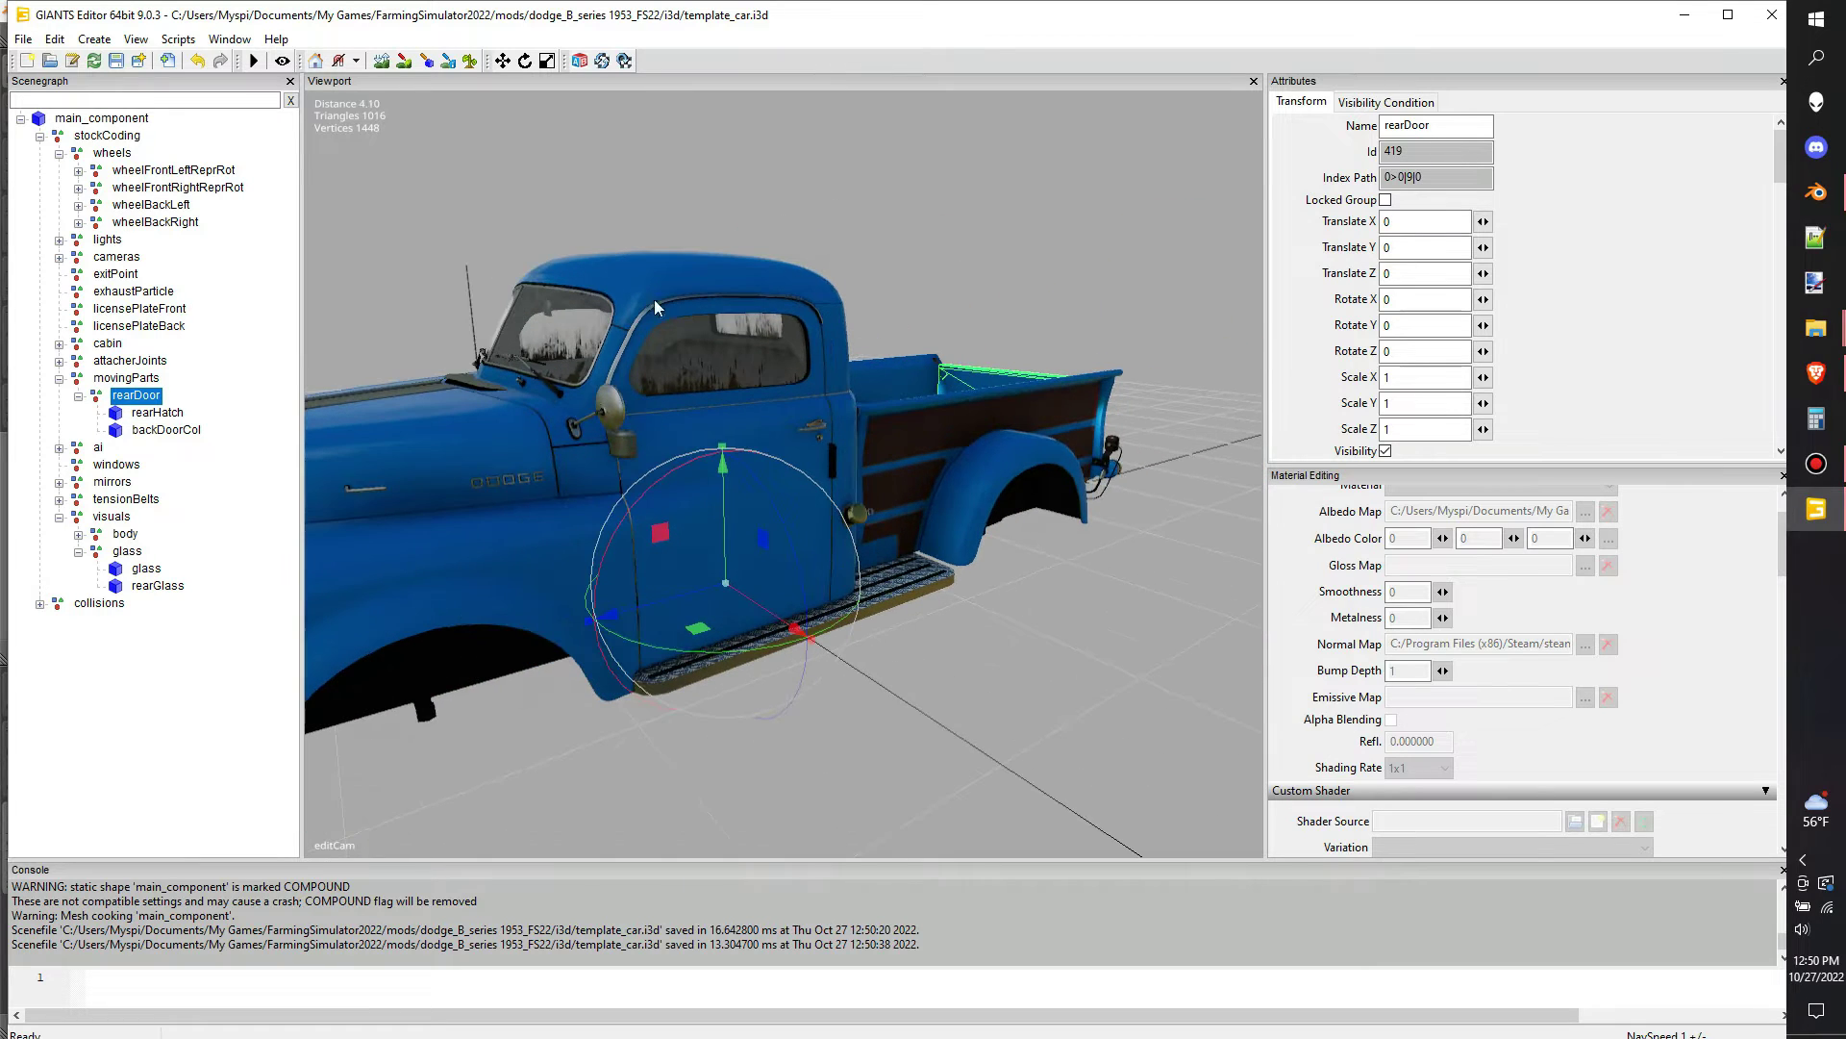
click(110, 154)
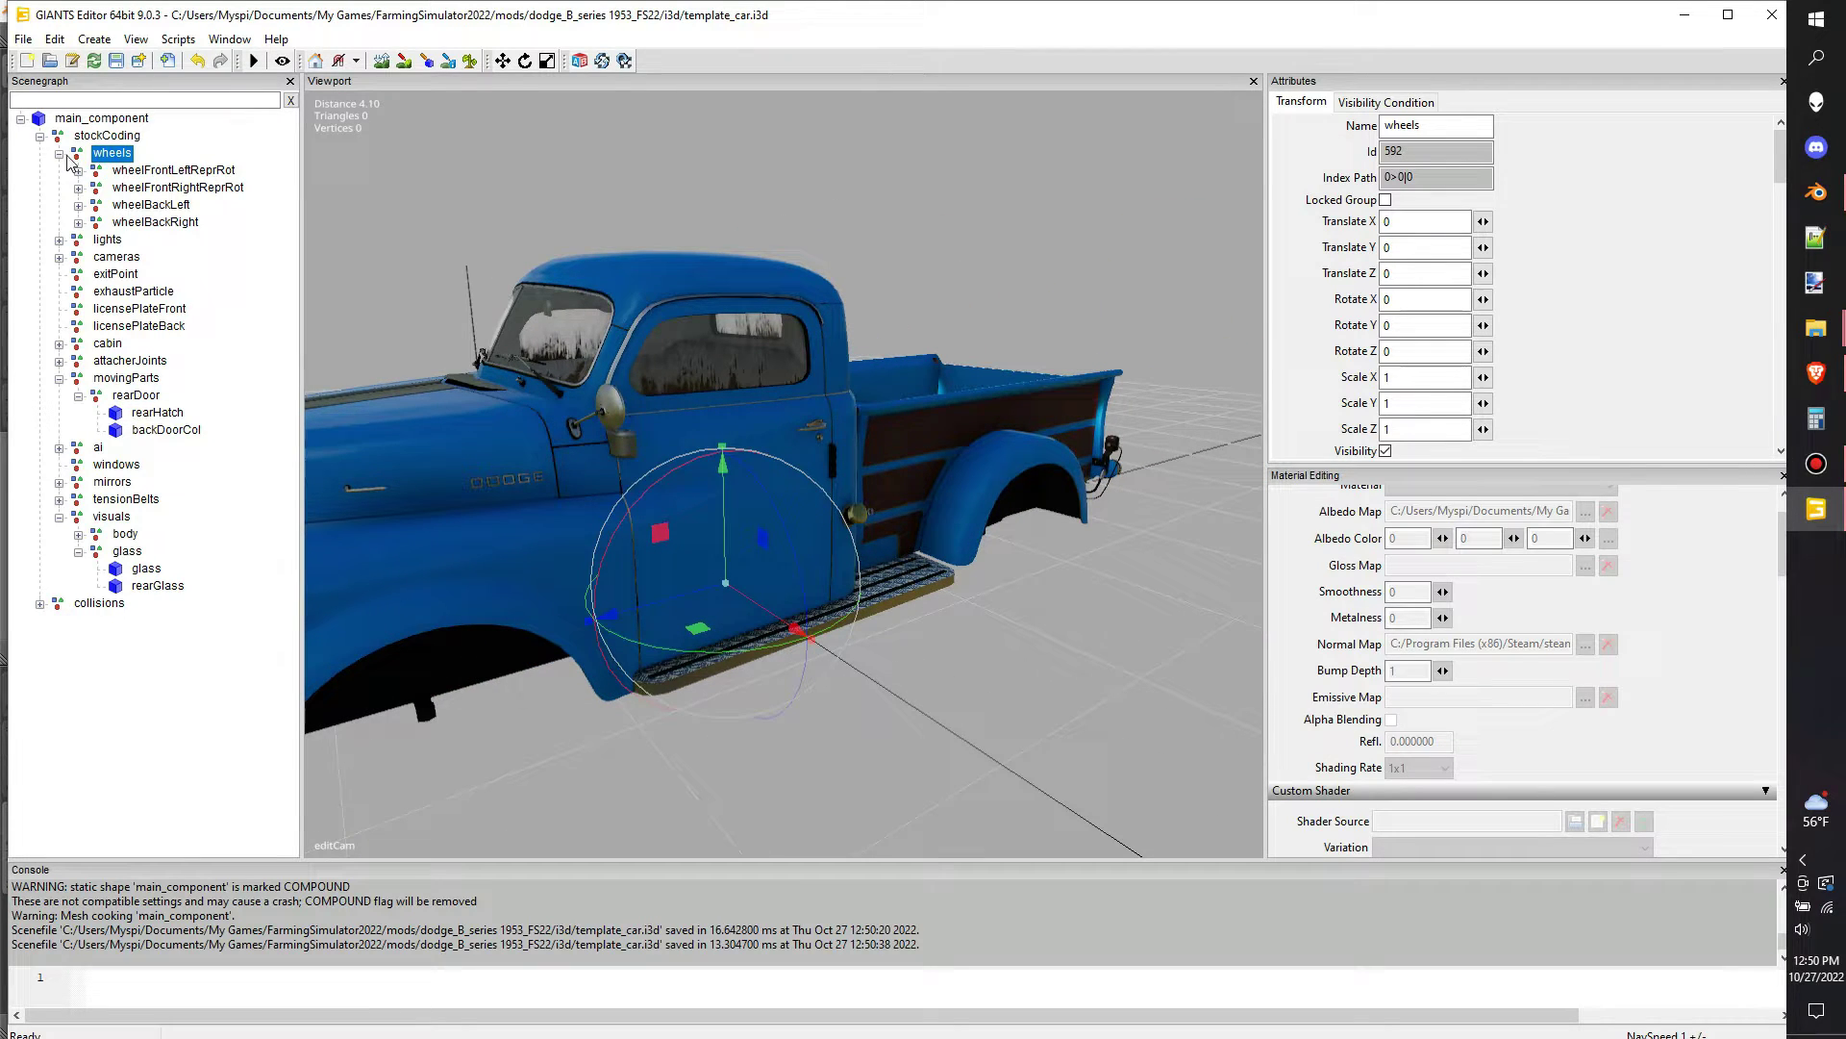
click(59, 154)
click(59, 154)
click(144, 171)
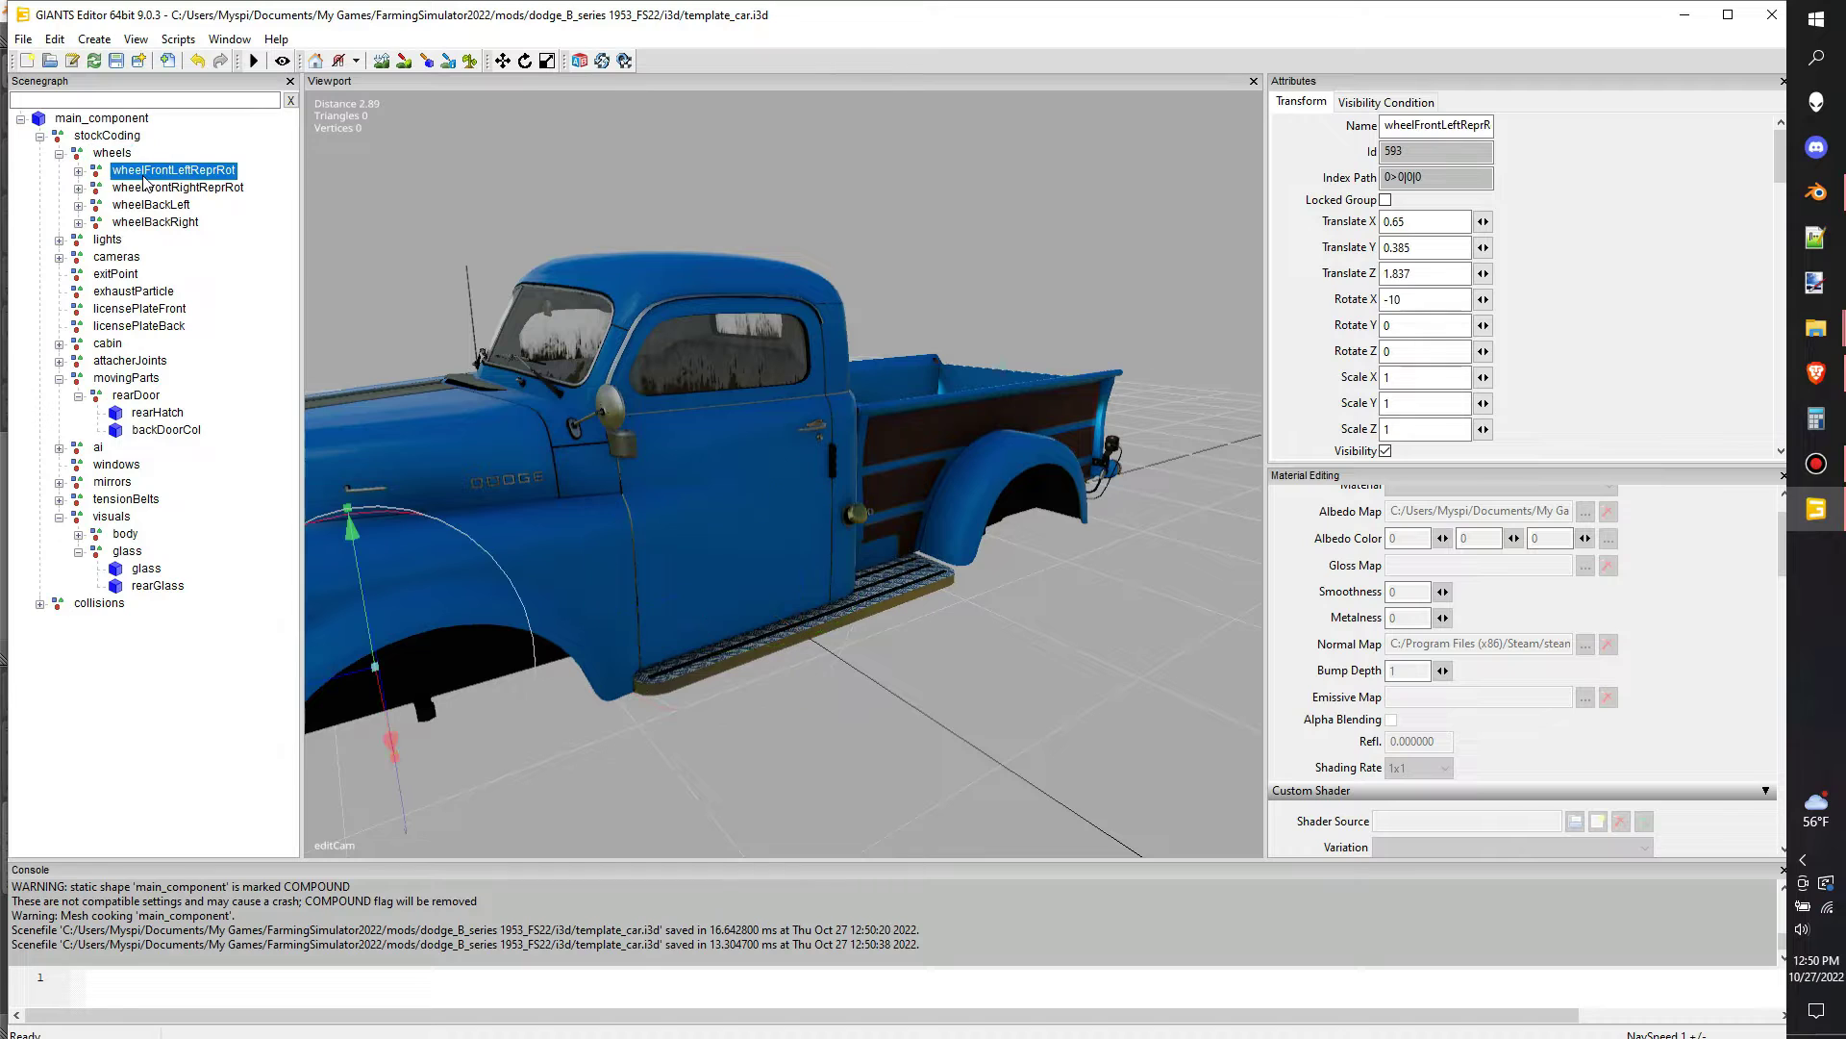
click(78, 171)
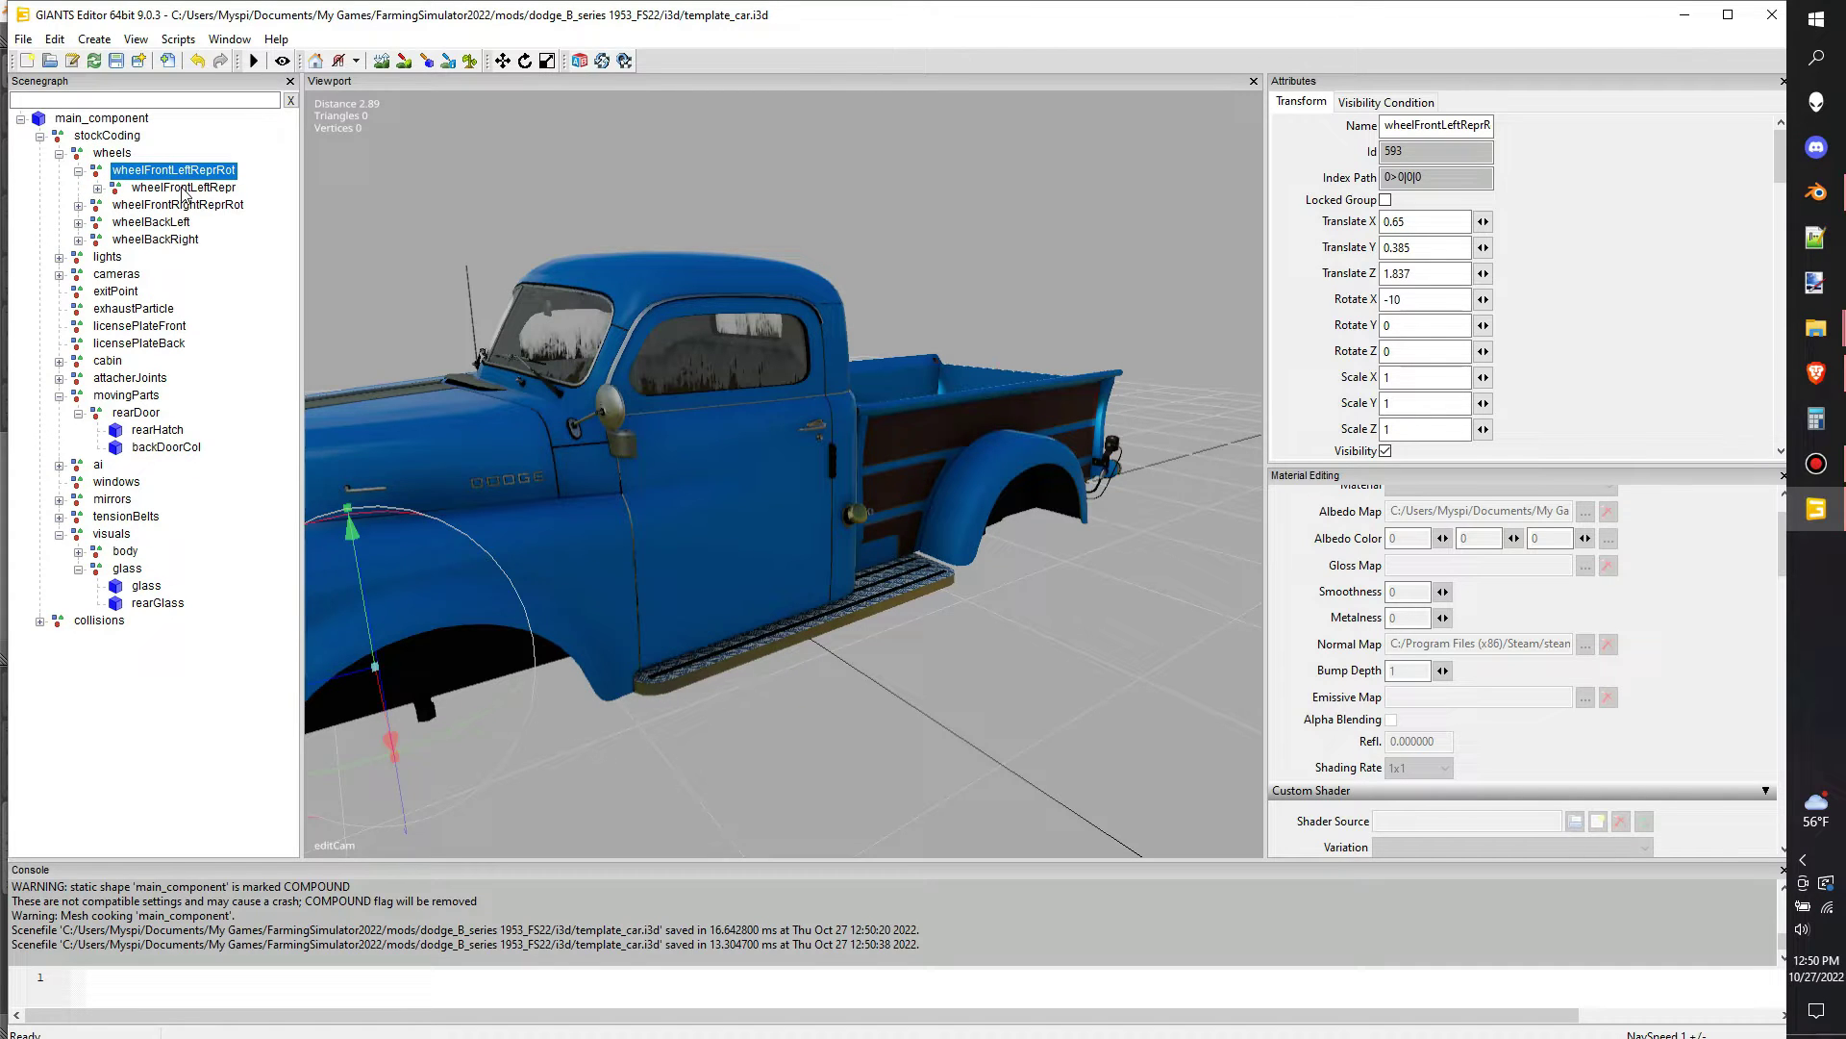
drag(1412, 301, 1319, 305)
text(0)
key(Return)
Set the X rotation of wheelFrontRightReprRot to 0 and check the rotations of both back wheel nodes
click(155, 206)
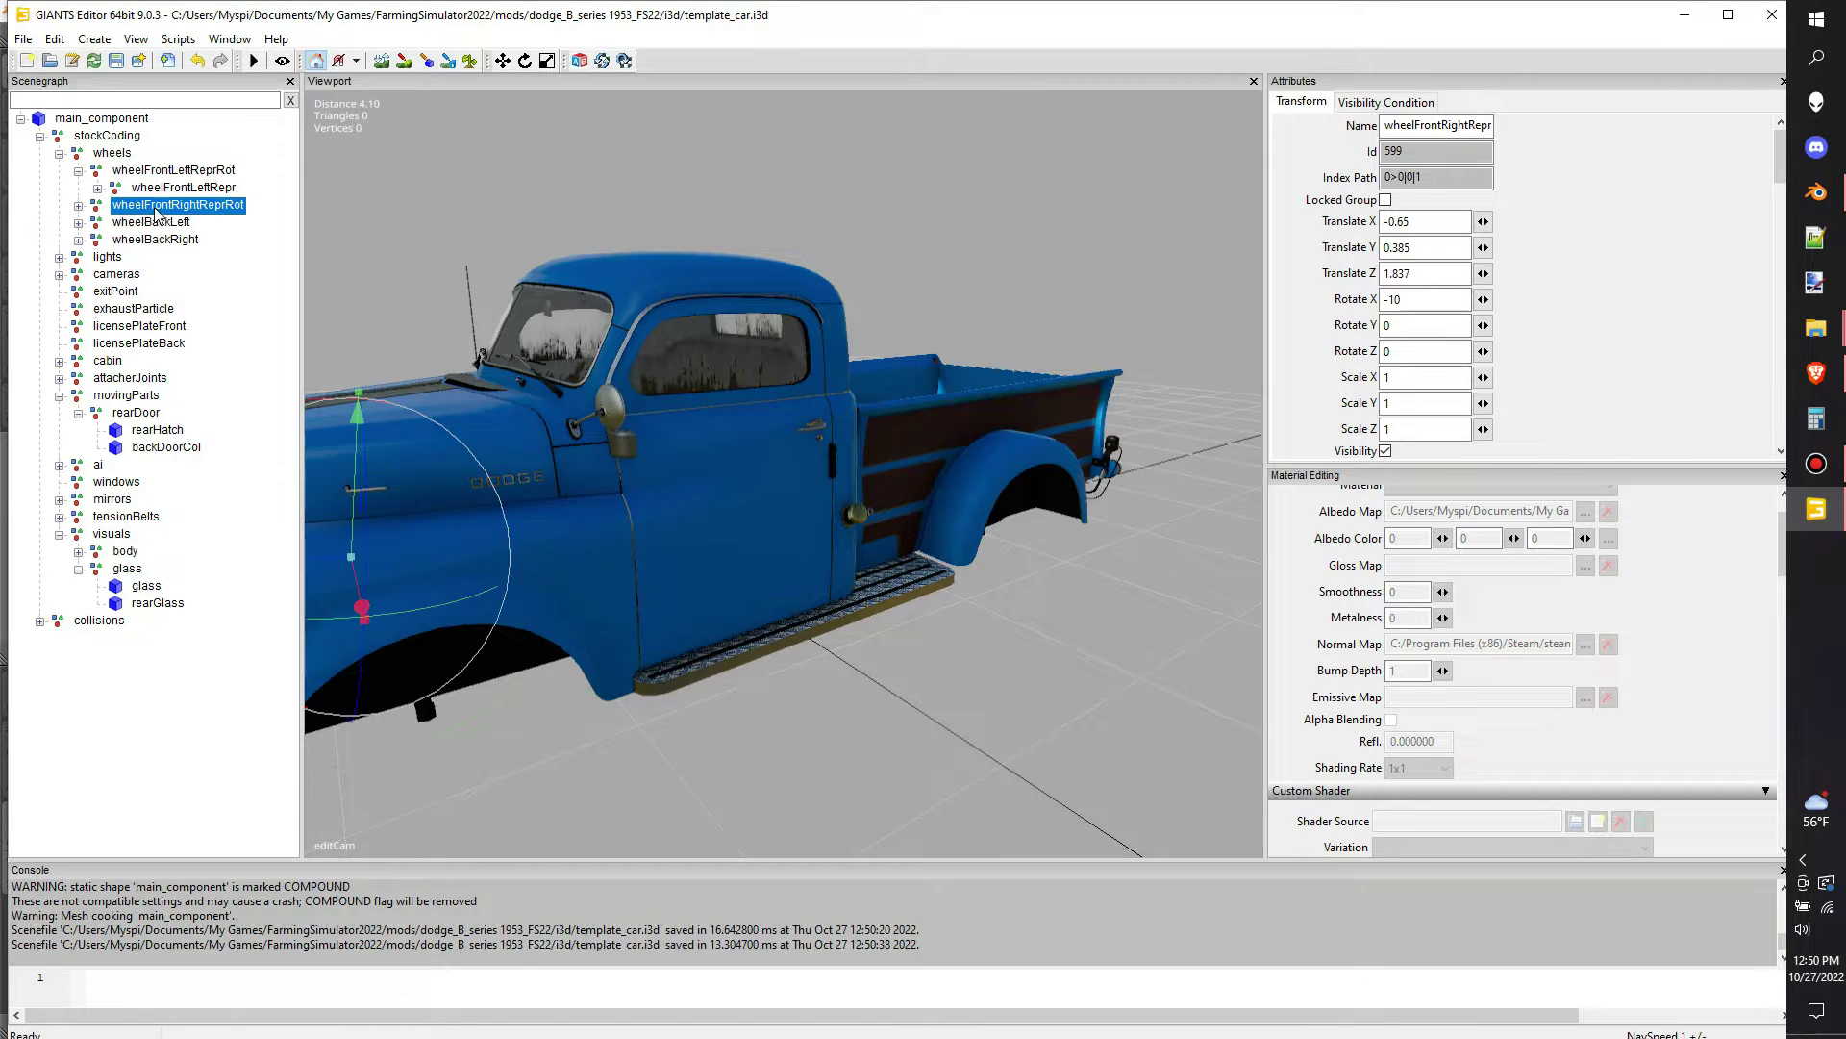
double_click(1390, 300)
text(0)
key(Return)
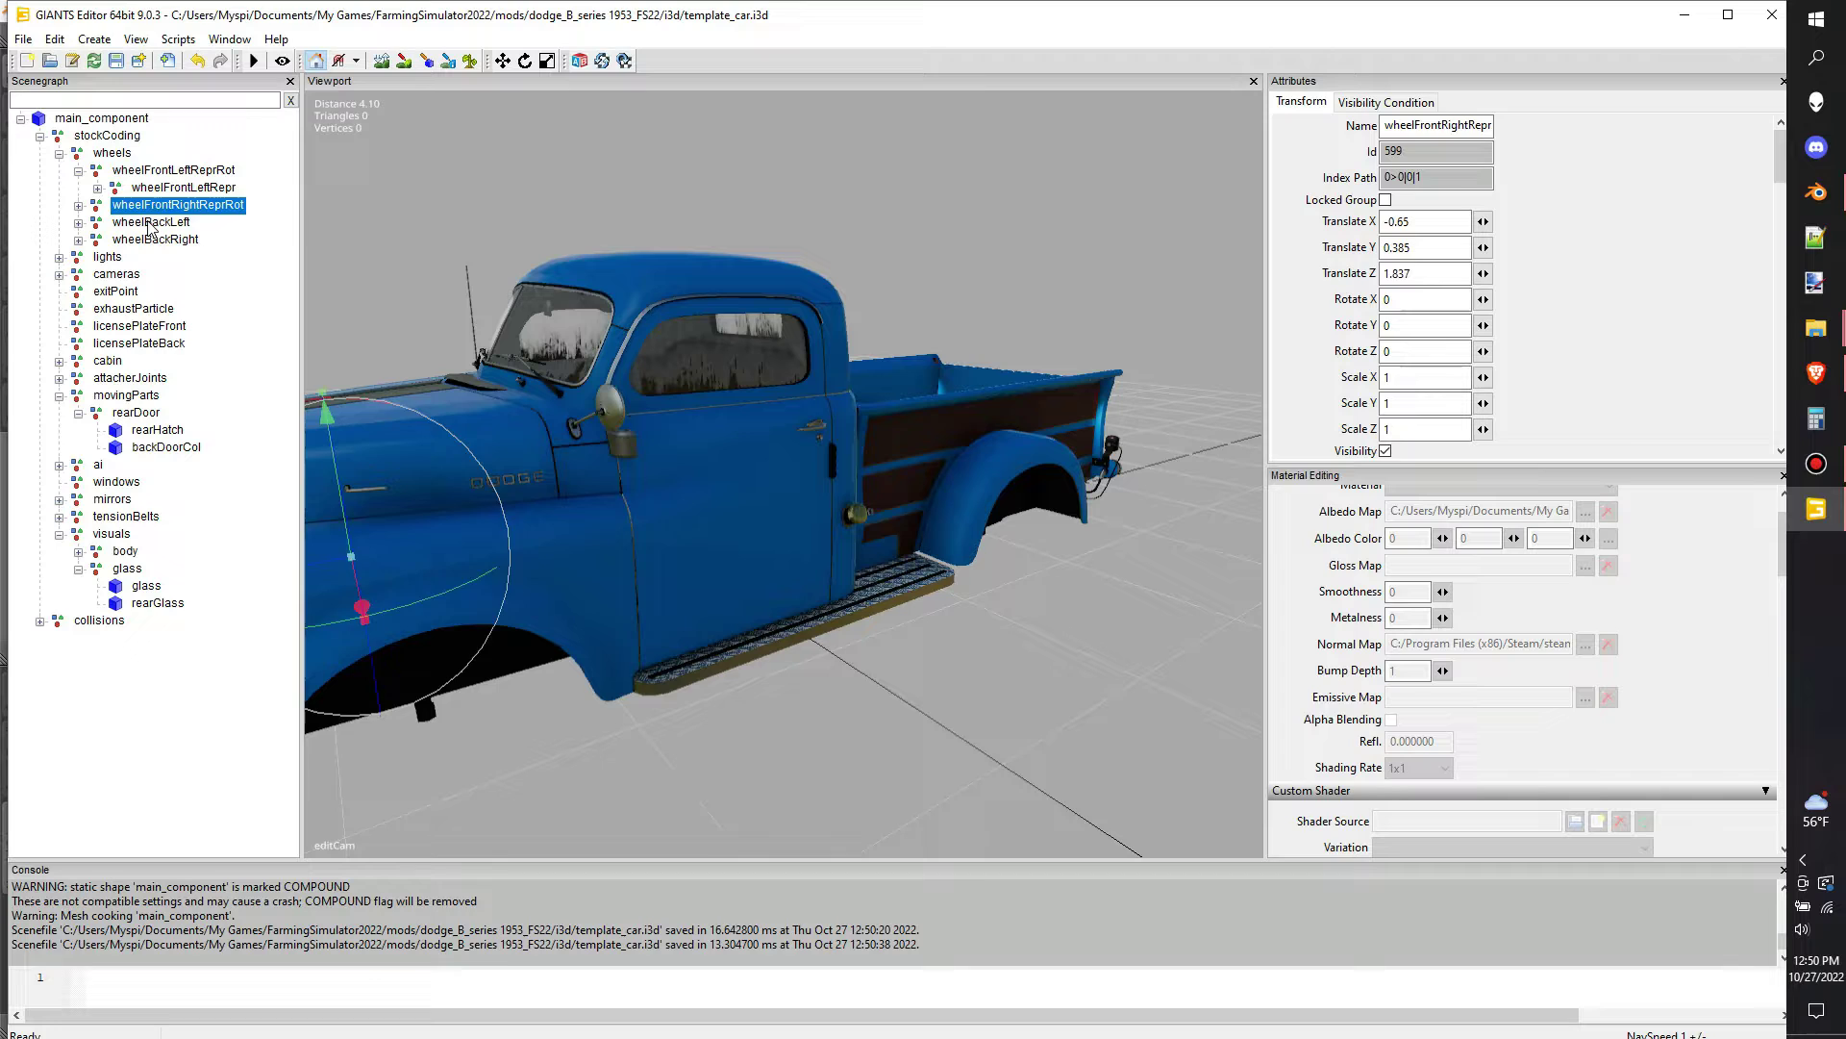
click(151, 222)
click(182, 241)
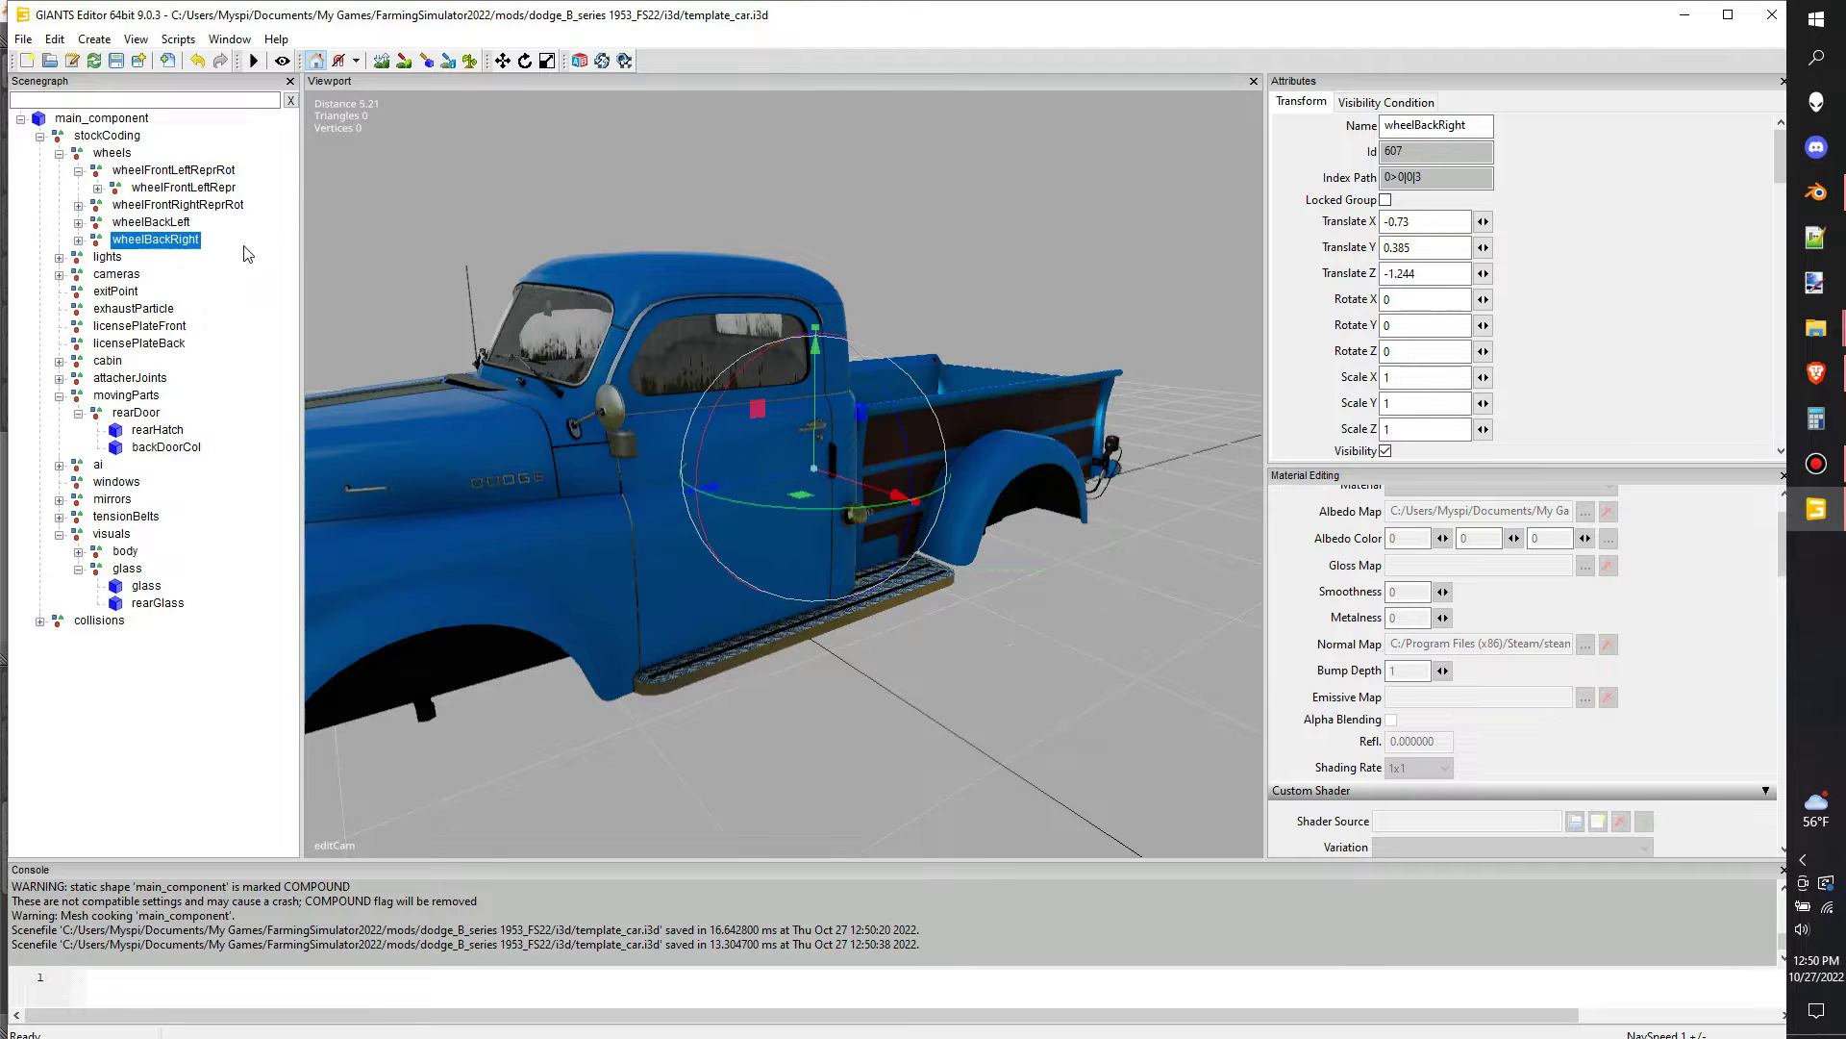
Add a point light inside the front left wheel well to illuminate the axle mount
click(153, 202)
click(133, 187)
alt+drag(708, 390, 702, 433)
scroll(700, 441, up, 5)
alt+middle_drag(701, 440, 708, 371)
alt+drag(708, 372, 629, 269)
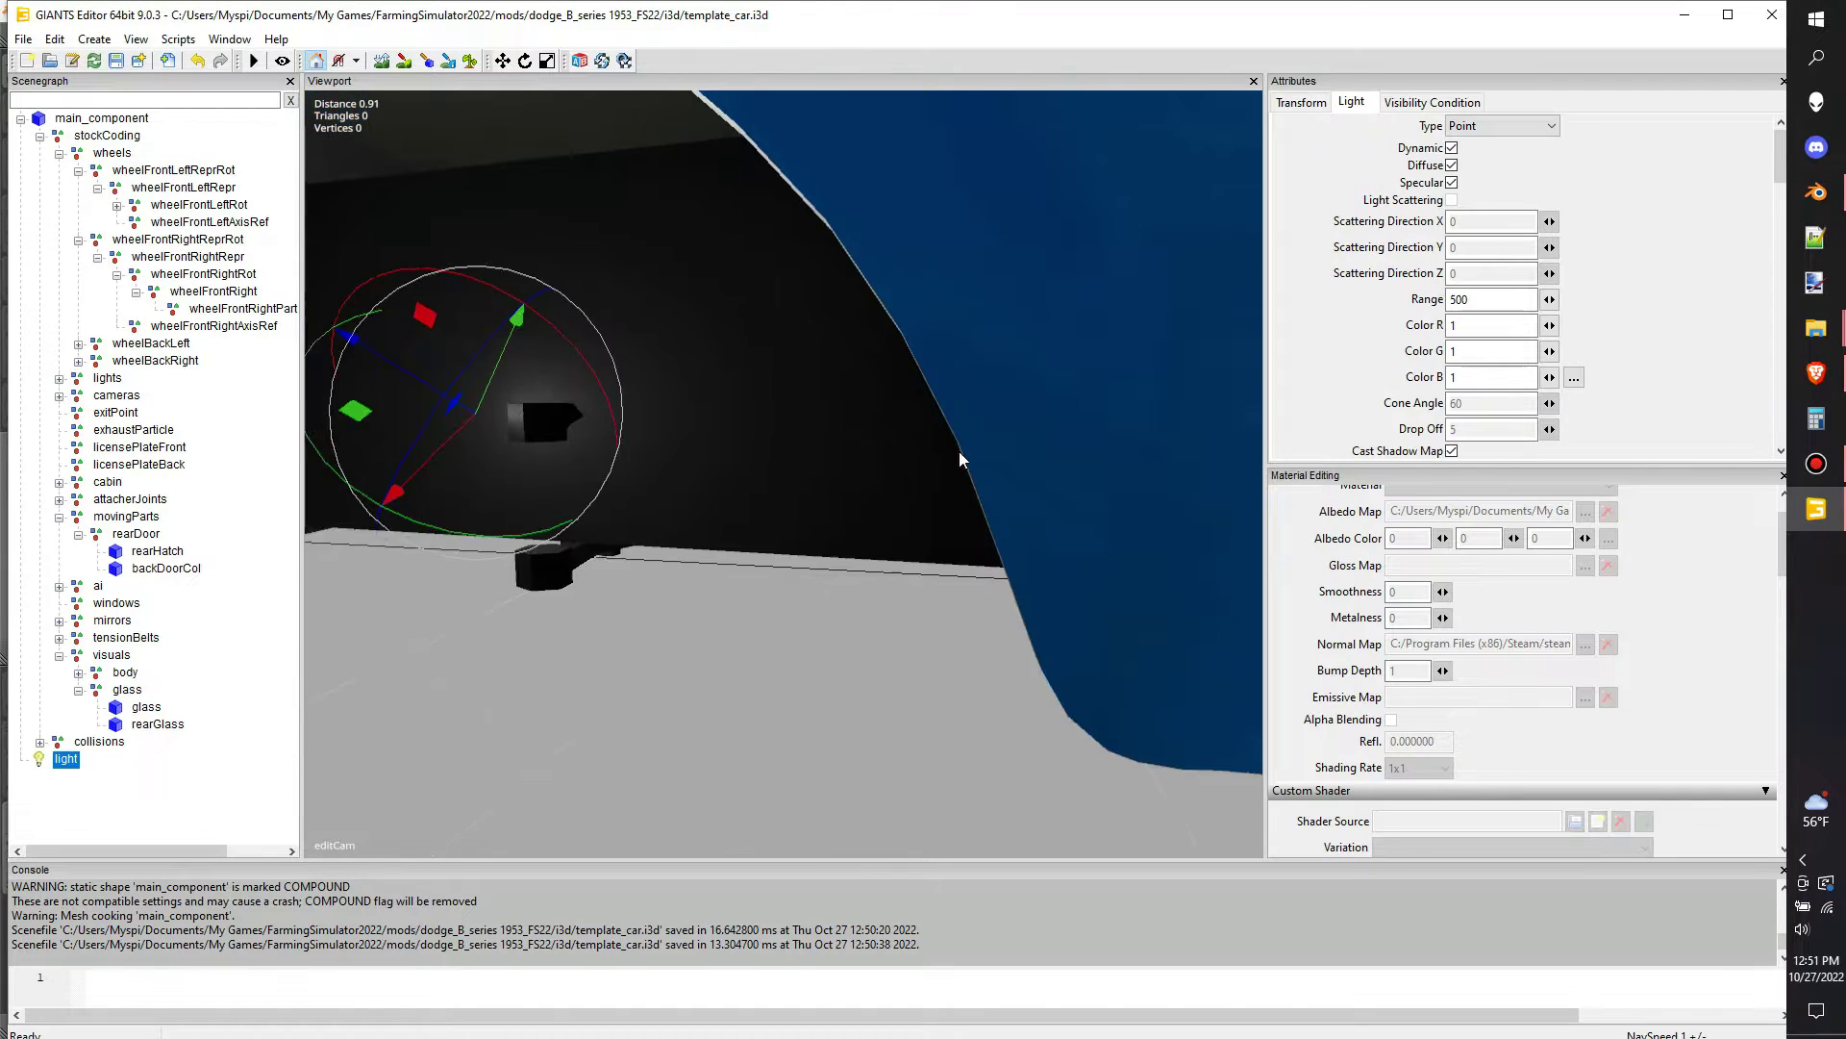
alt+drag(960, 454, 948, 455)
alt+drag(629, 483, 661, 484)
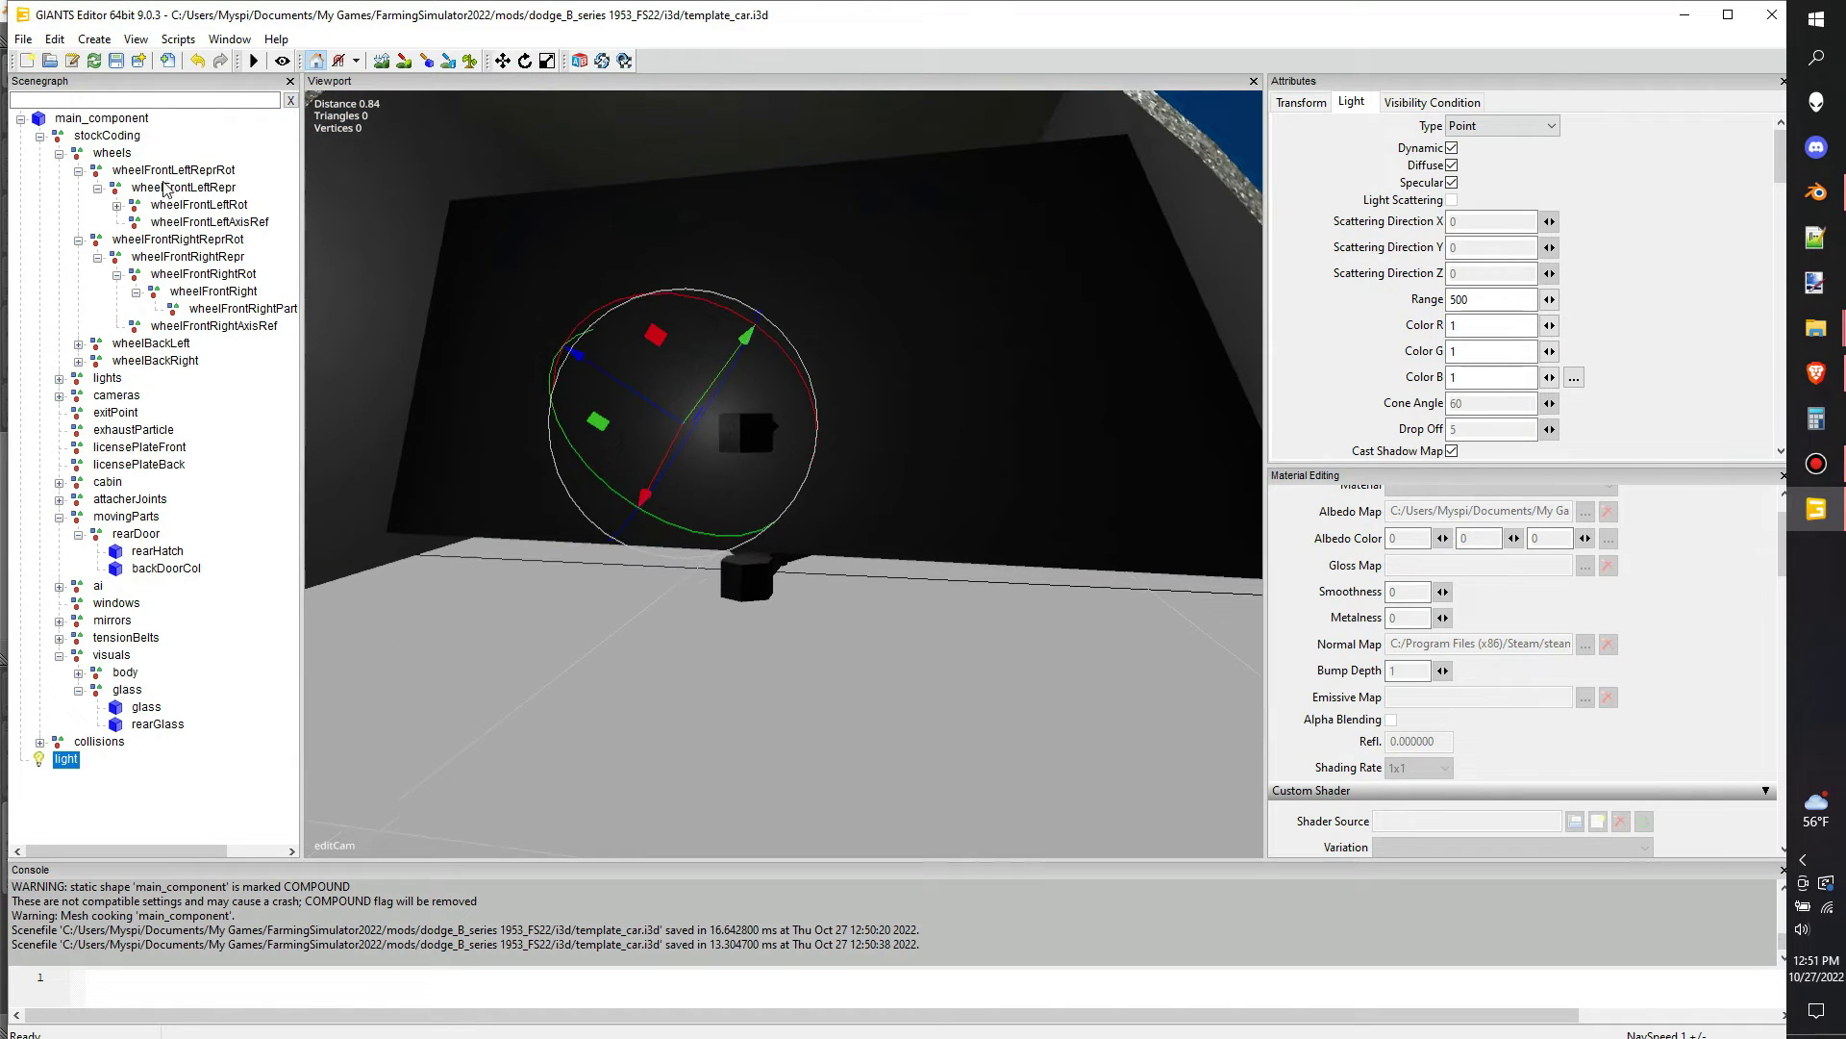
Reposition wheelFrontLeftReprRot onto the front left axle mount at about X 0.727, Y 0.348, Z 1.701
click(151, 170)
key(ctrl+b)
click(744, 440)
alt+drag(745, 441, 908, 448)
scroll(908, 448, down, 3)
scroll(909, 448, up, 1)
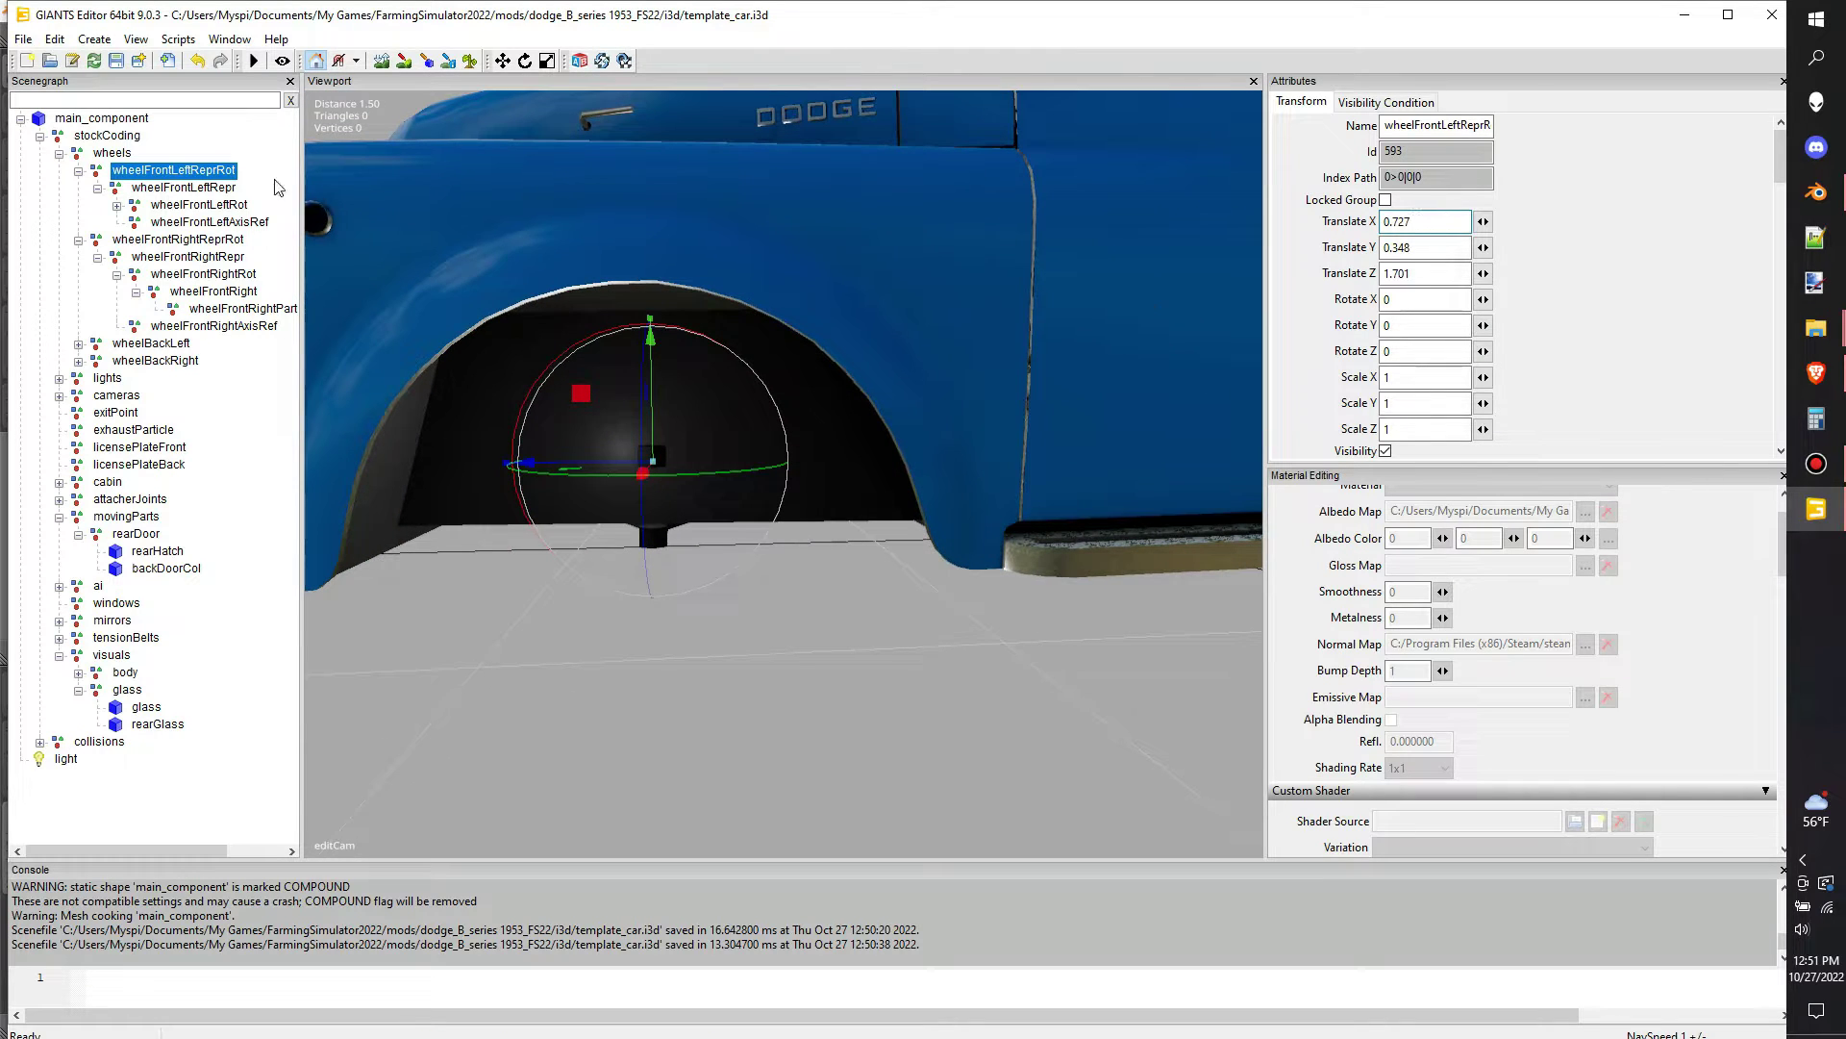
Mirror the front left wheel position onto wheelFrontRightReprRot with translation X -0.727, Y 0.348, Z 1.701
click(191, 240)
double_click(1439, 221)
key(ctrl+c)
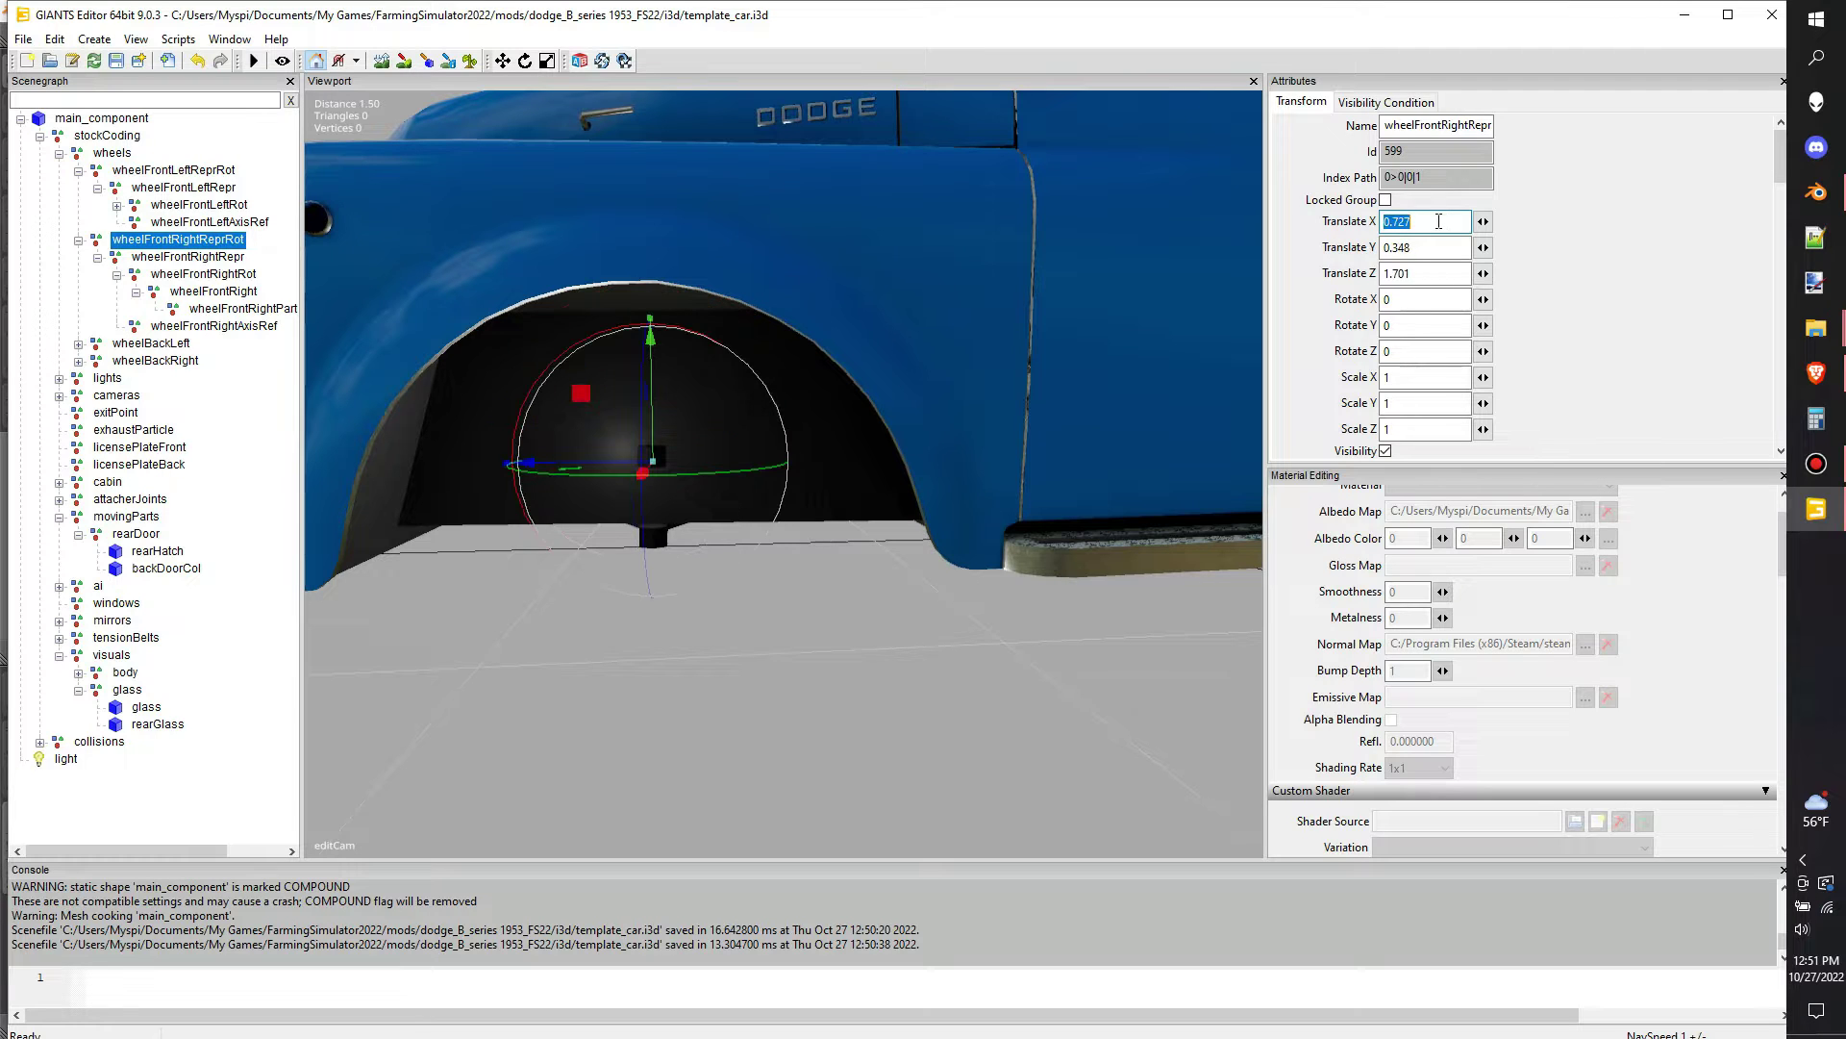
click(1384, 222)
text(-)
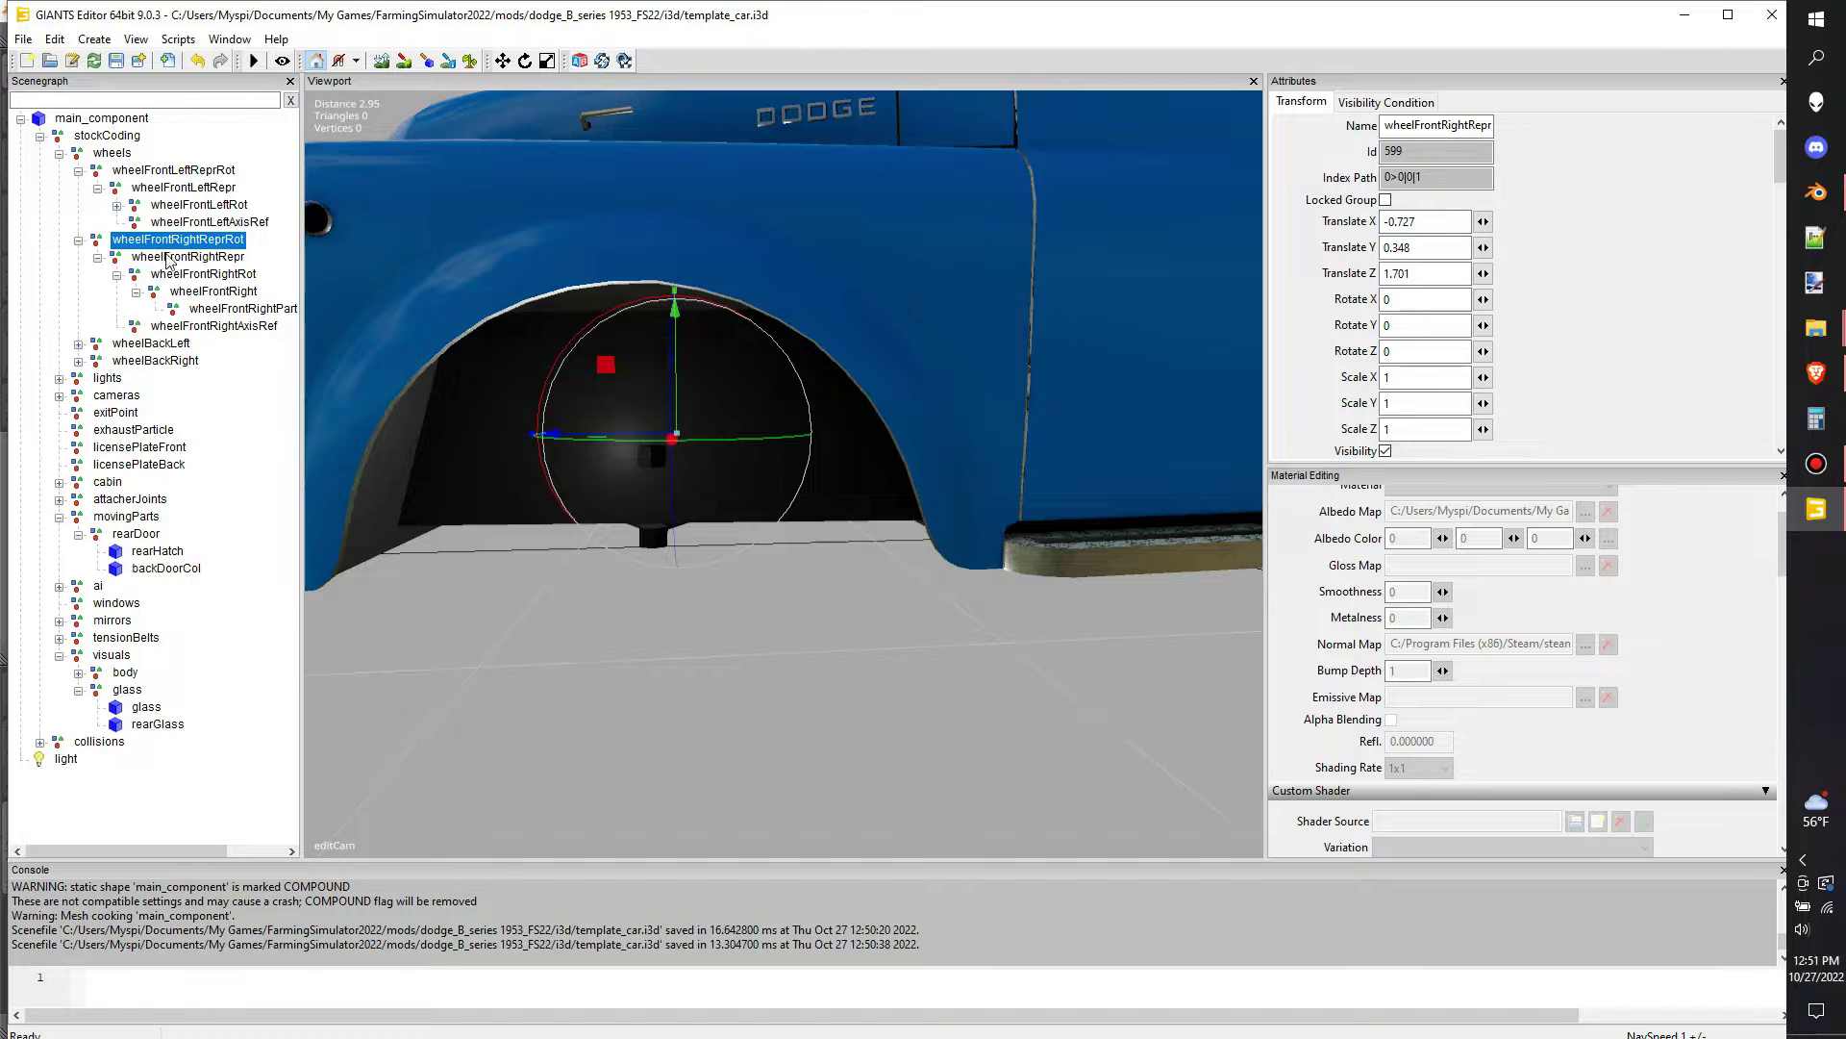
Give wheelBackLeft the X 0.727 and Y 0.348 translation and align it with the rear axle mount at about Z -1.485
scroll(369, 260, down, 3)
alt+middle_drag(345, 285, 209, 226)
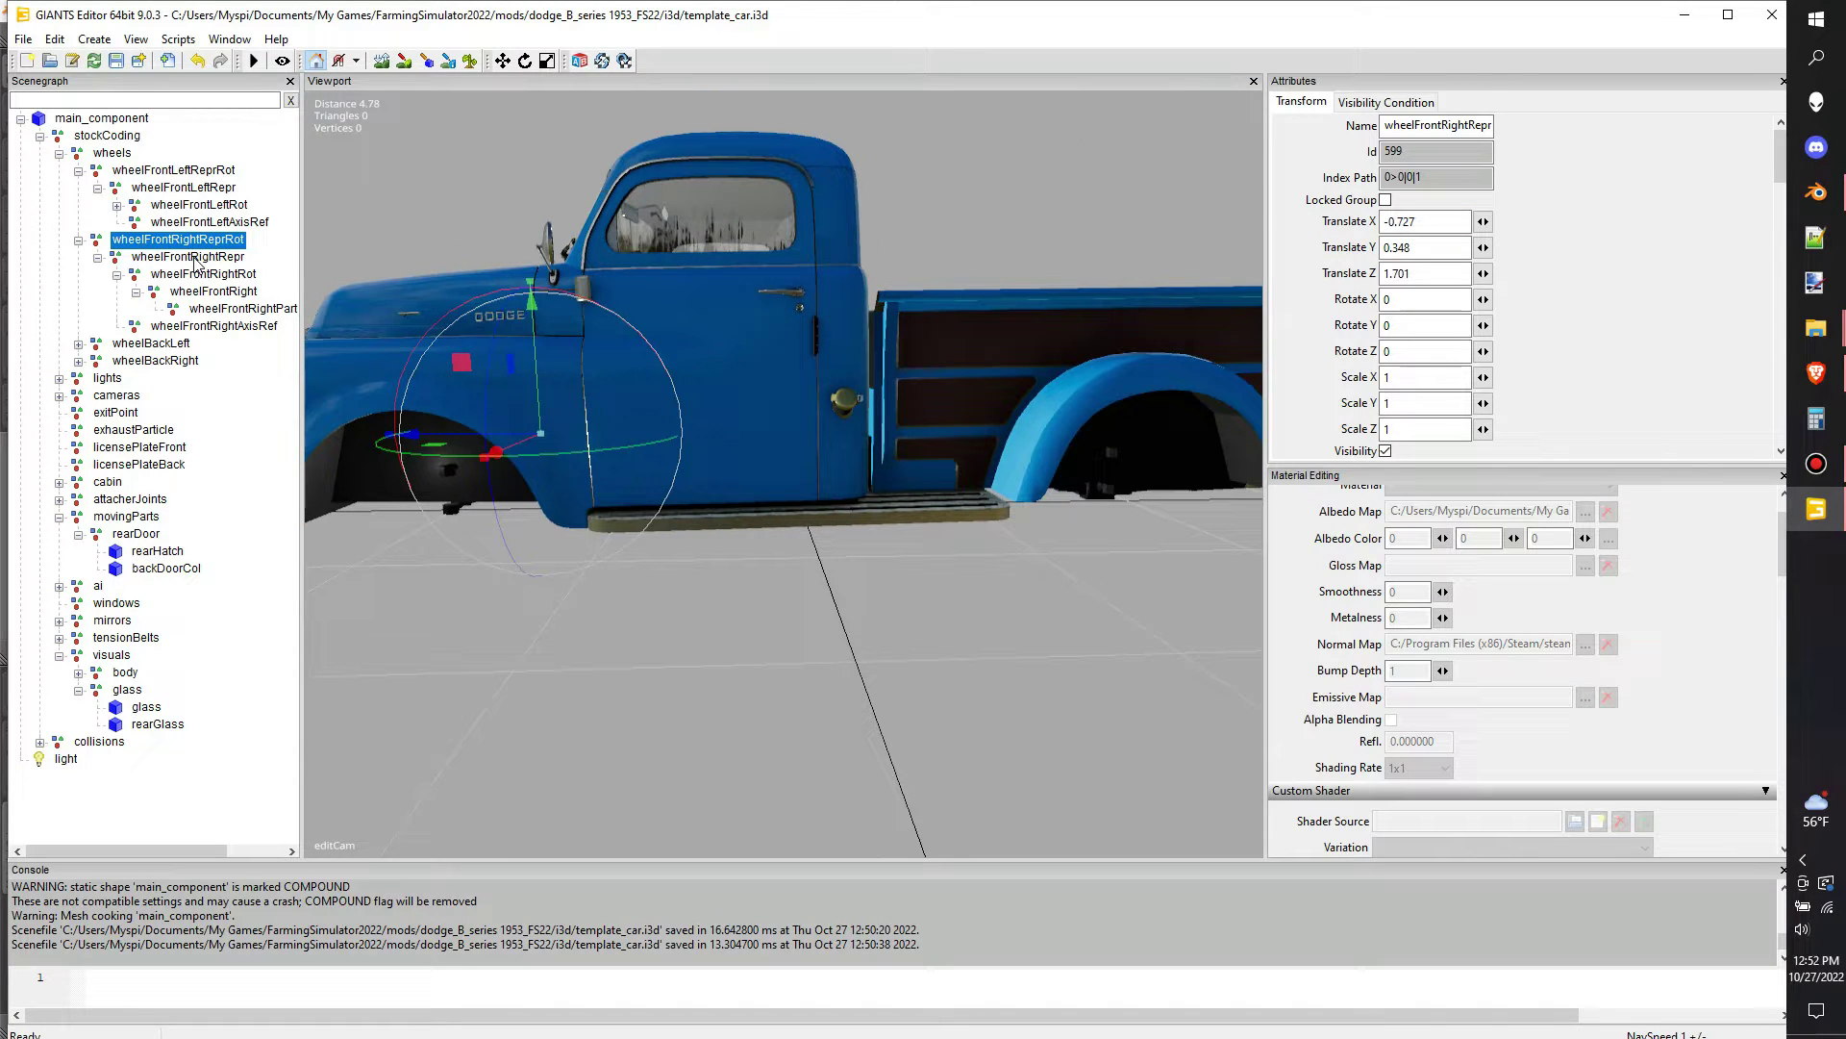
click(175, 348)
click(1435, 227)
key(ctrl+v)
key(ctrl+c)
drag(393, 473, 1019, 479)
scroll(1012, 470, up, 3)
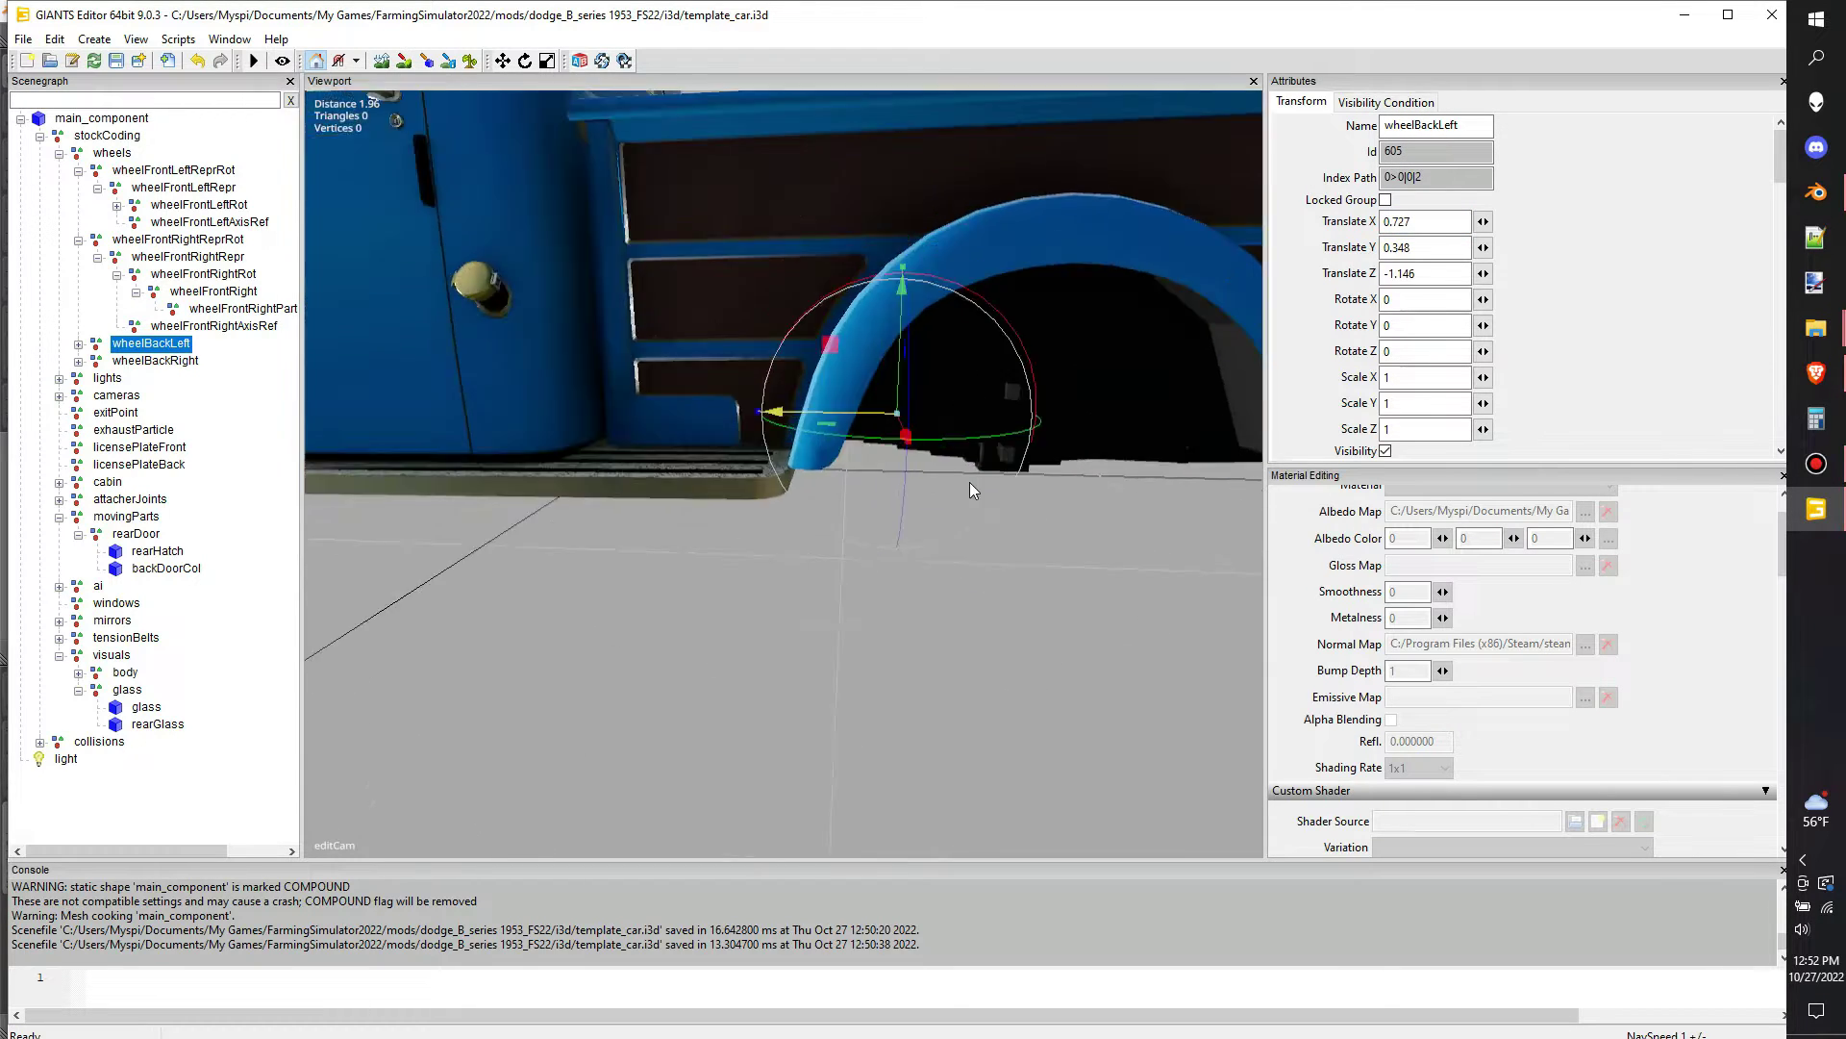
scroll(990, 466, up, 3)
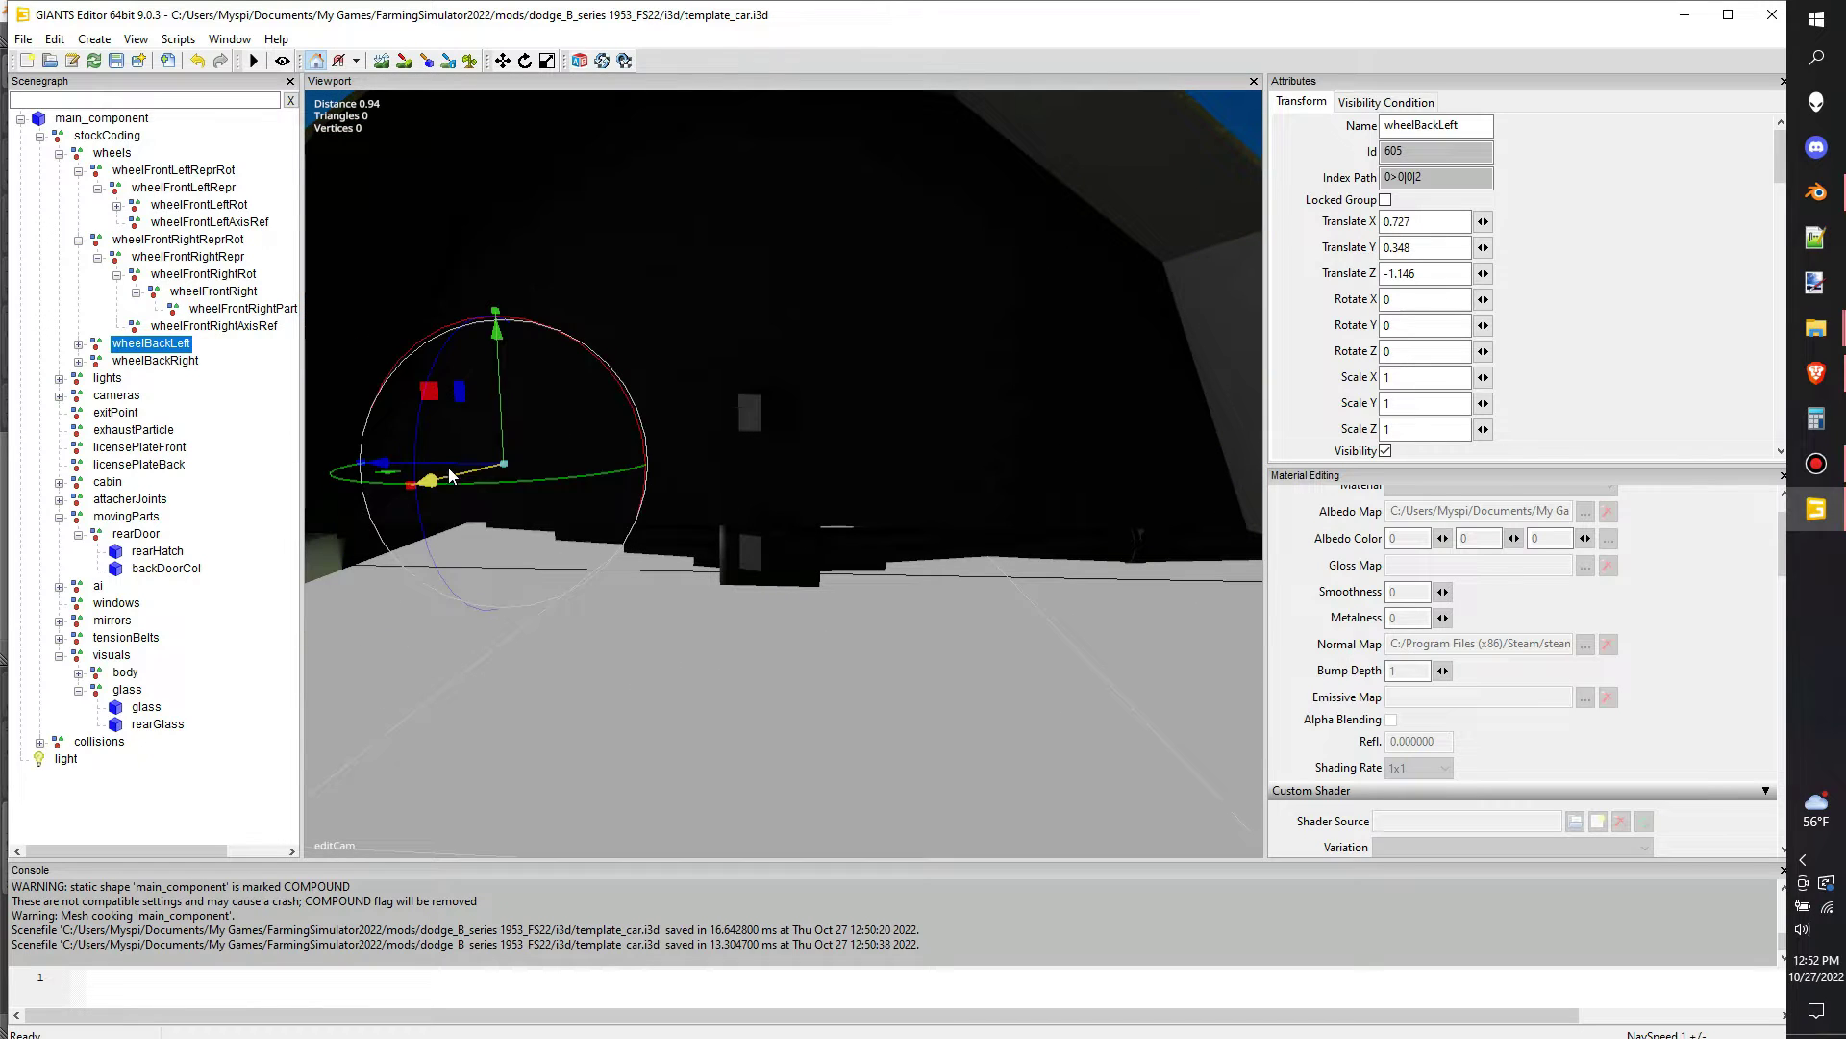
drag(449, 475, 759, 469)
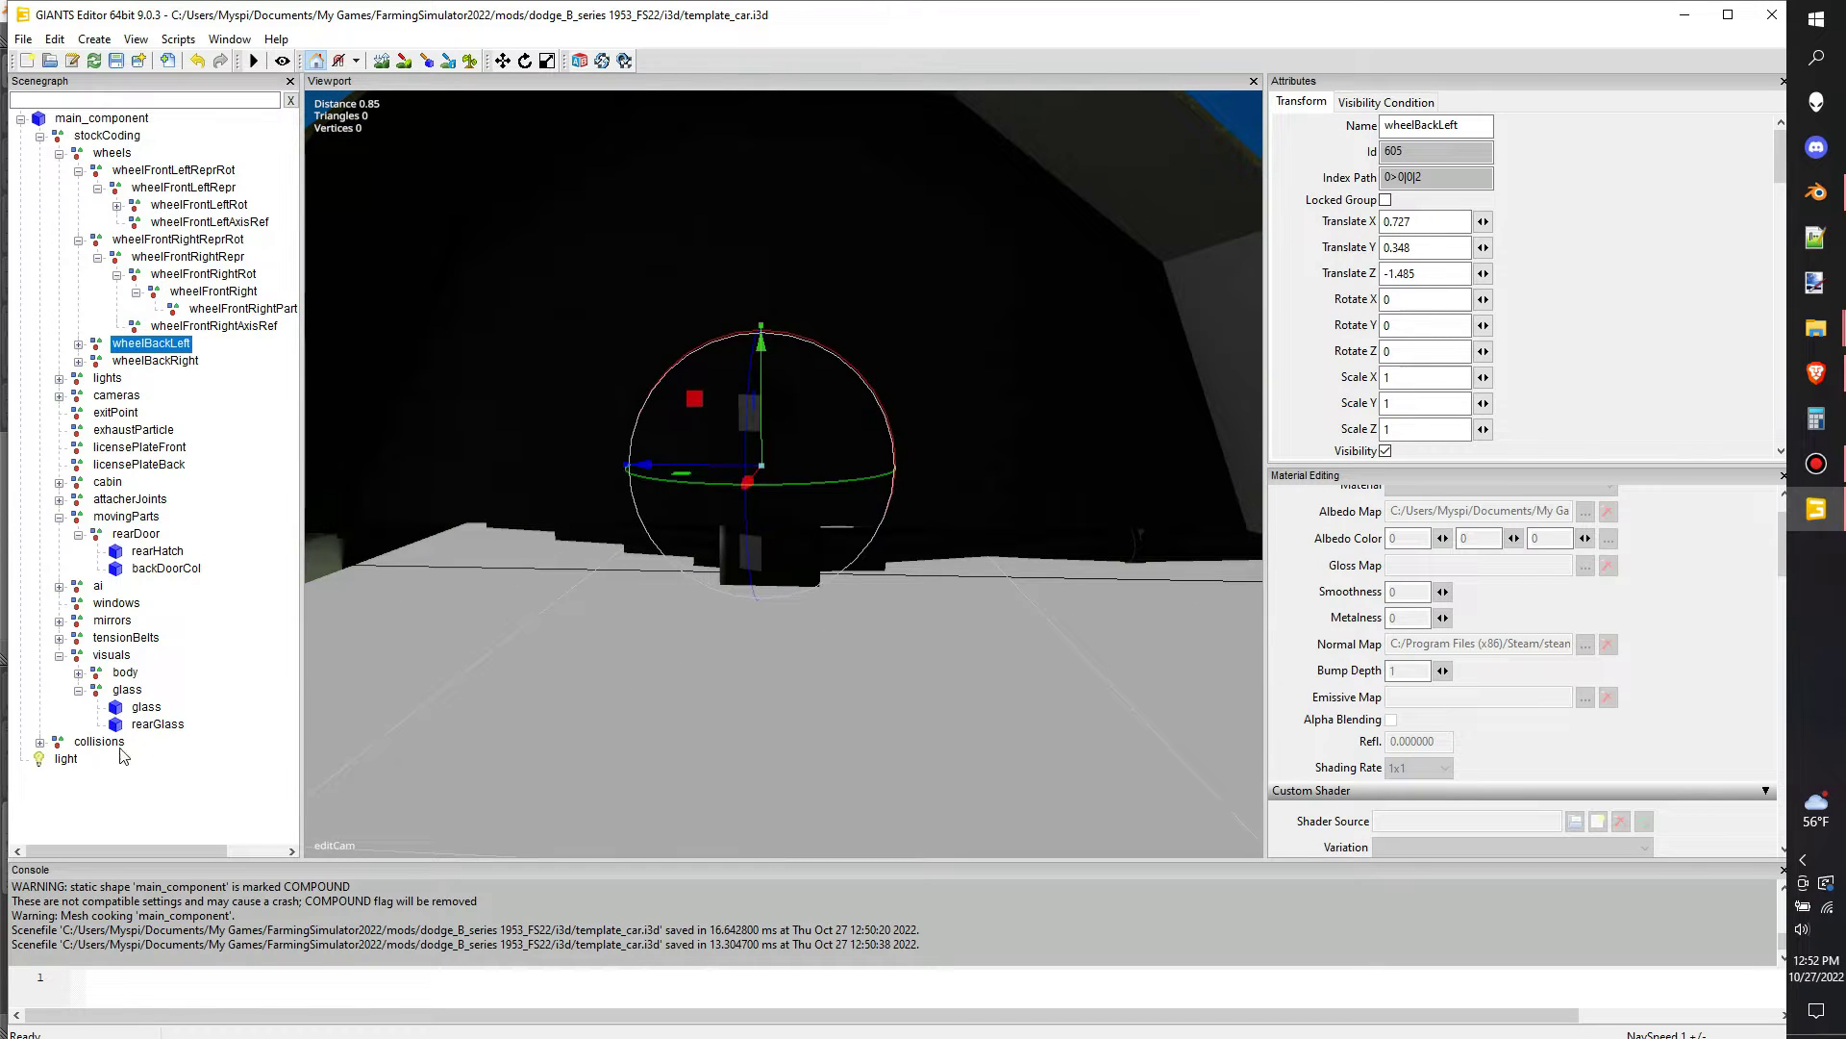
Move the point light into the rear left wheel well and check wheelBackLeft's alignment with the axle mount and fender
click(66, 759)
key(ctrl+b)
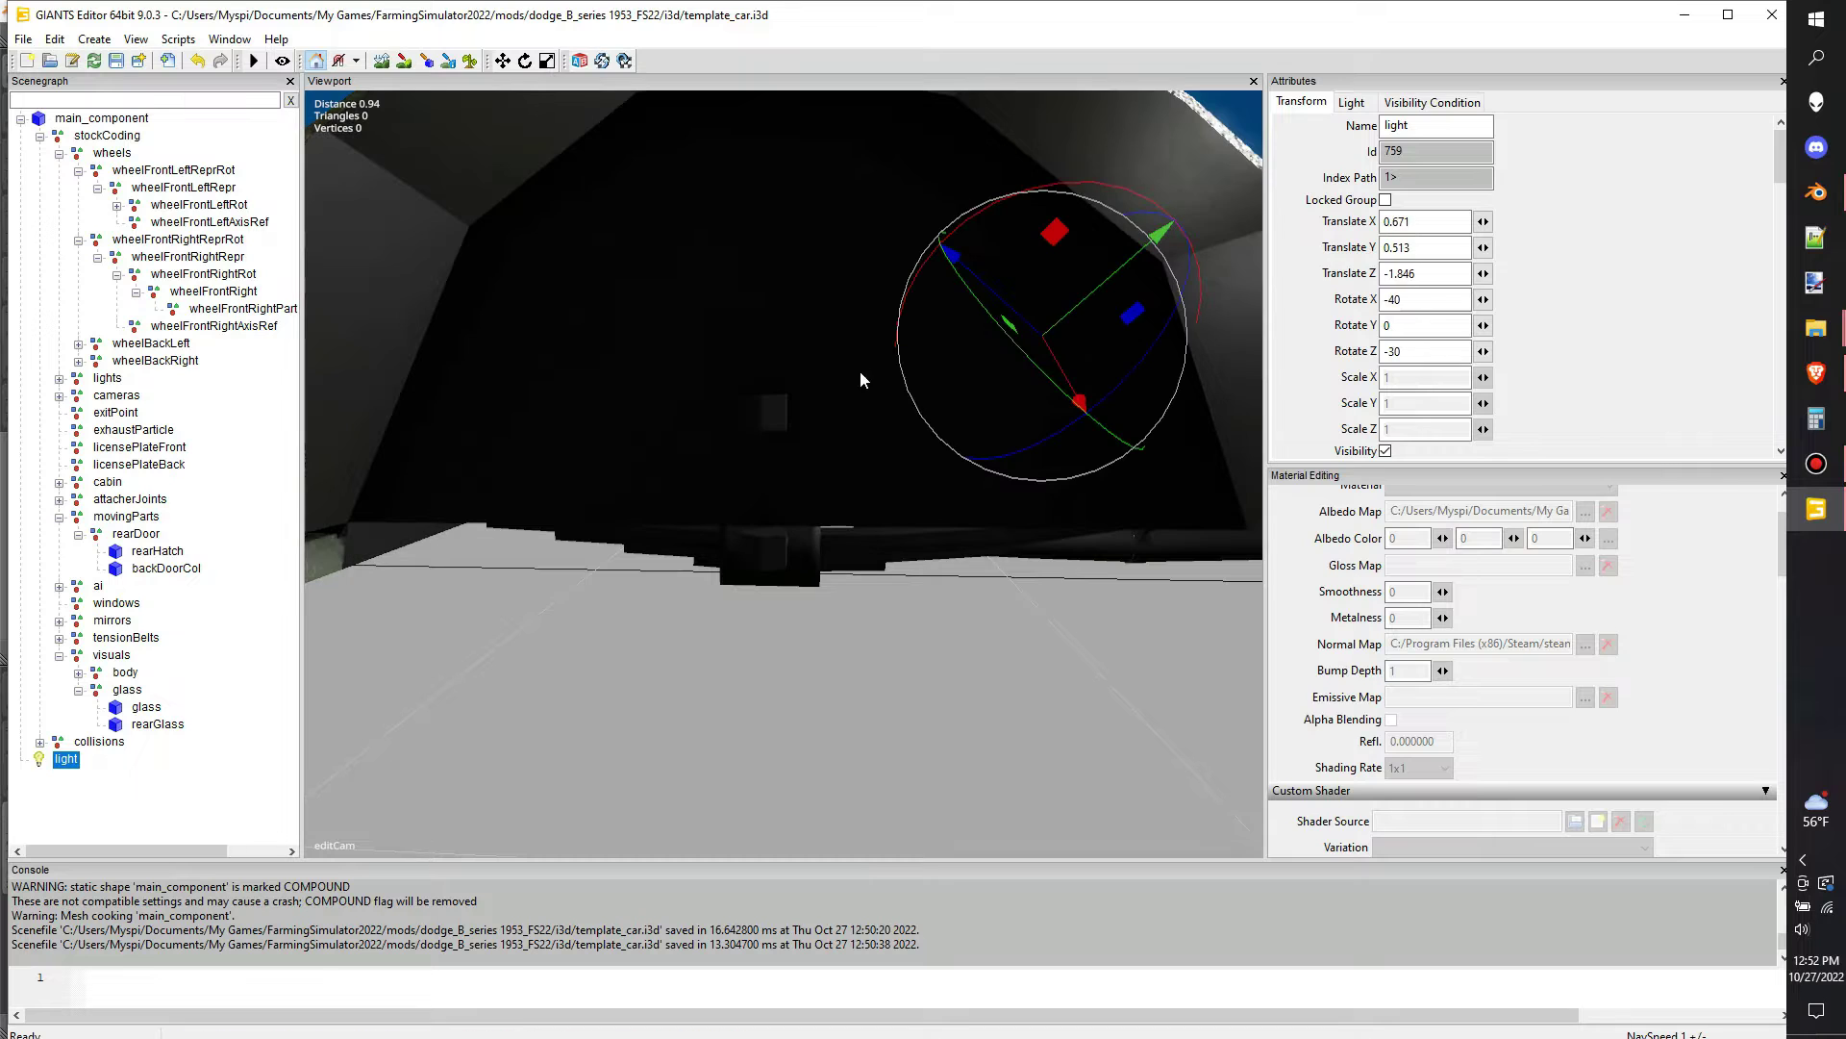
click(176, 341)
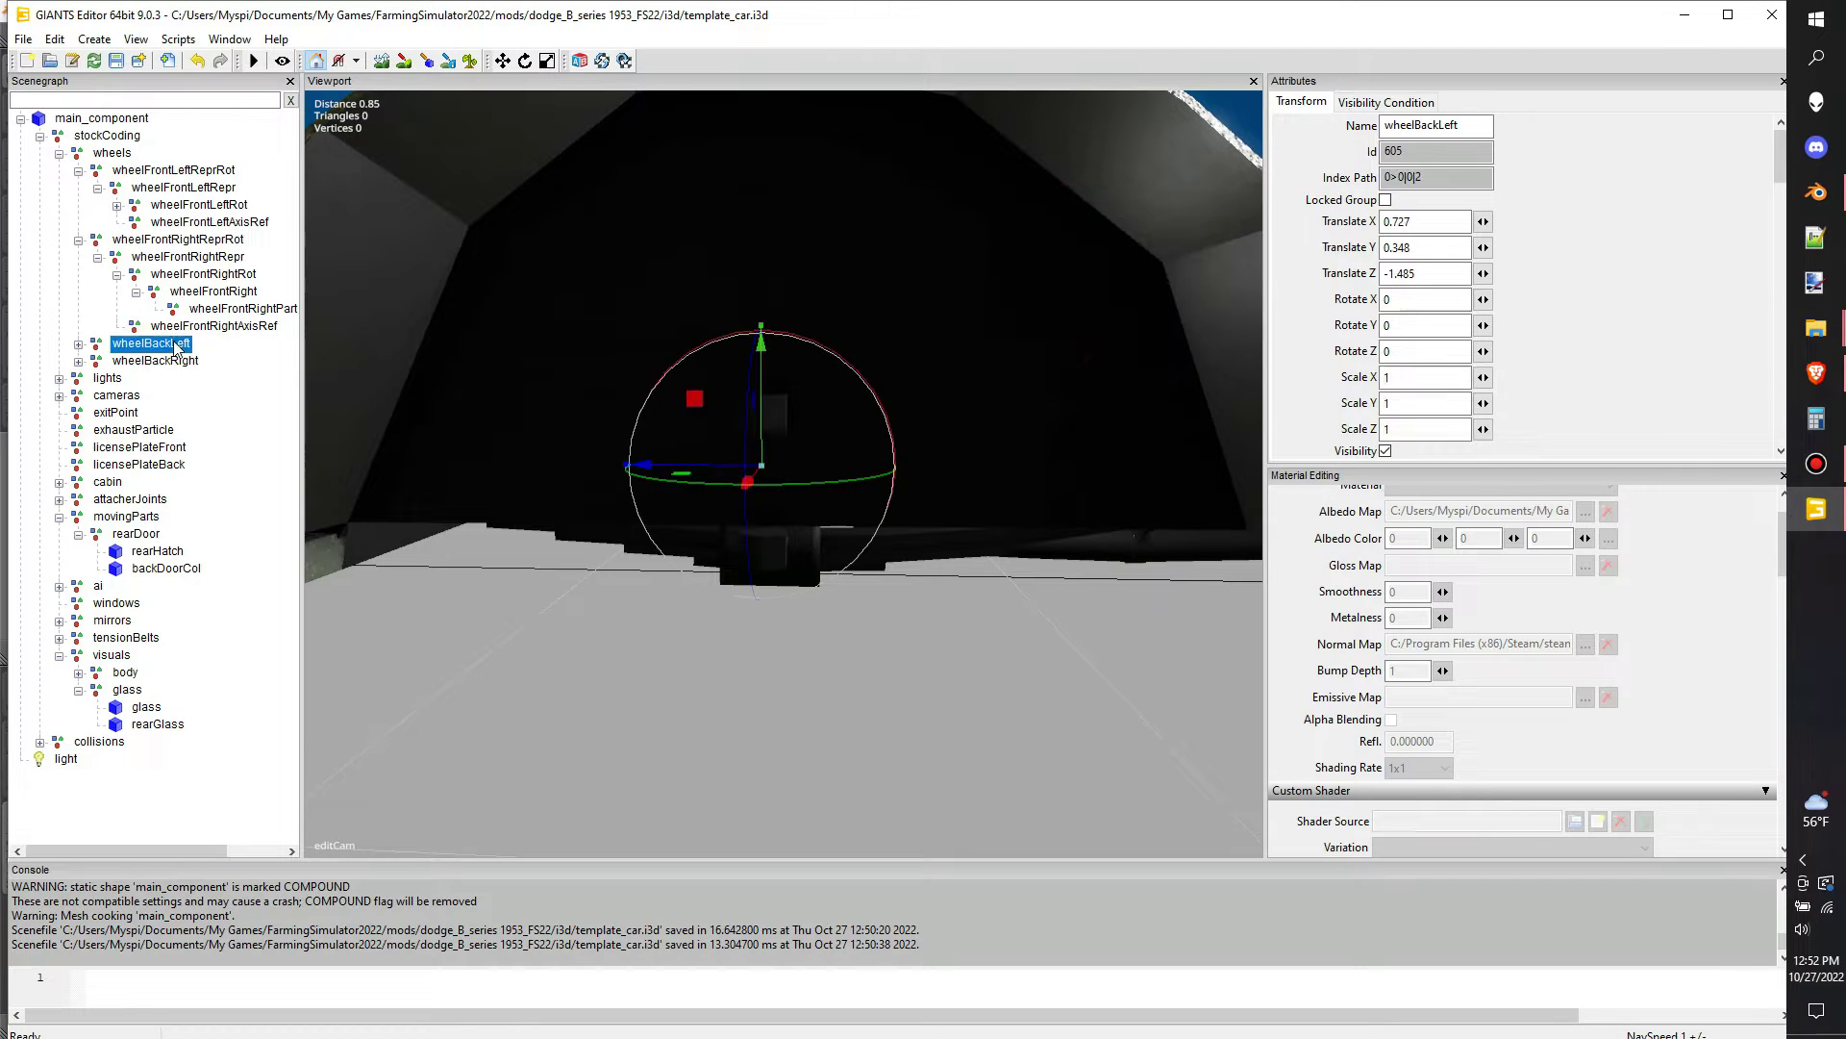
key(f)
alt+drag(1002, 361, 760, 429)
scroll(1168, 346, down, 3)
scroll(760, 429, down, 5)
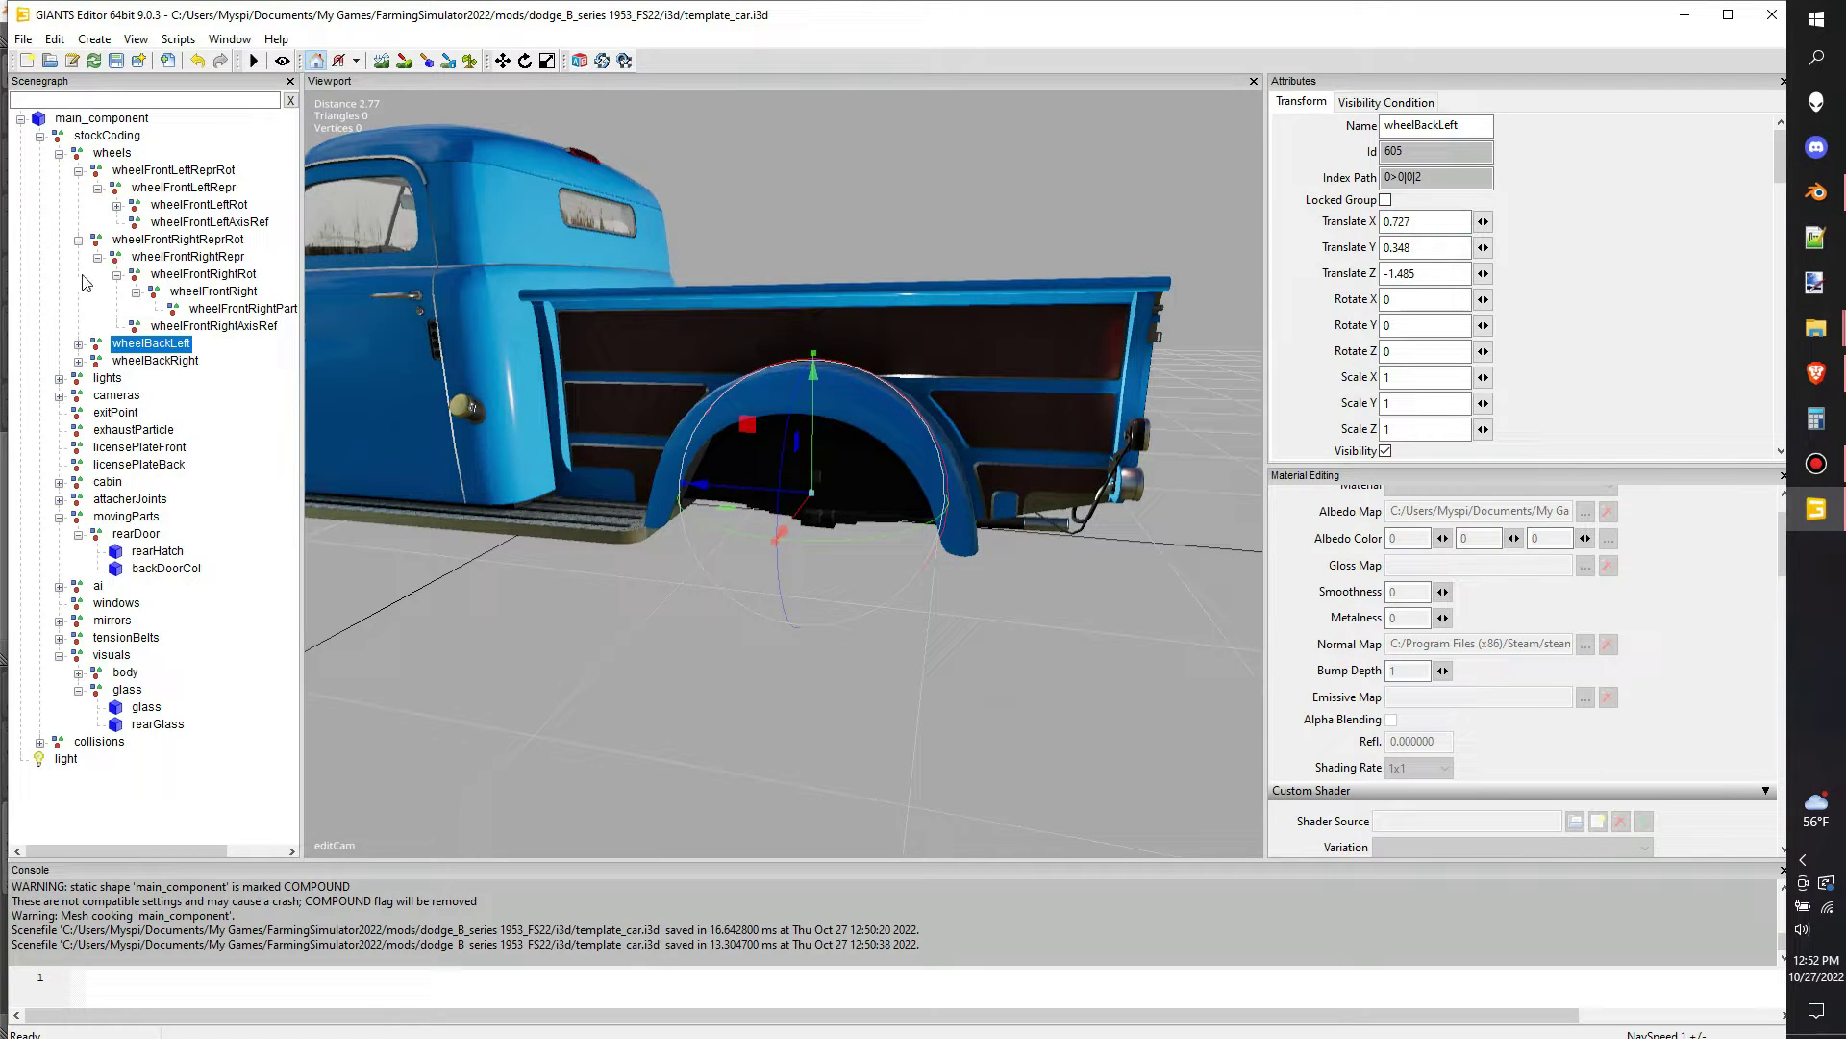
Set wheelBackRight's translation to X -0.727, Y 0.348, Z -1.485 and save the scene file
click(182, 363)
key(ctrl+v)
click(1390, 222)
text(-)
key(Return)
mouse_move(943, 433)
middle_down()
mouse_move(846, 384)
mouse_move(677, 368)
mouse_move(923, 423)
middle_up()
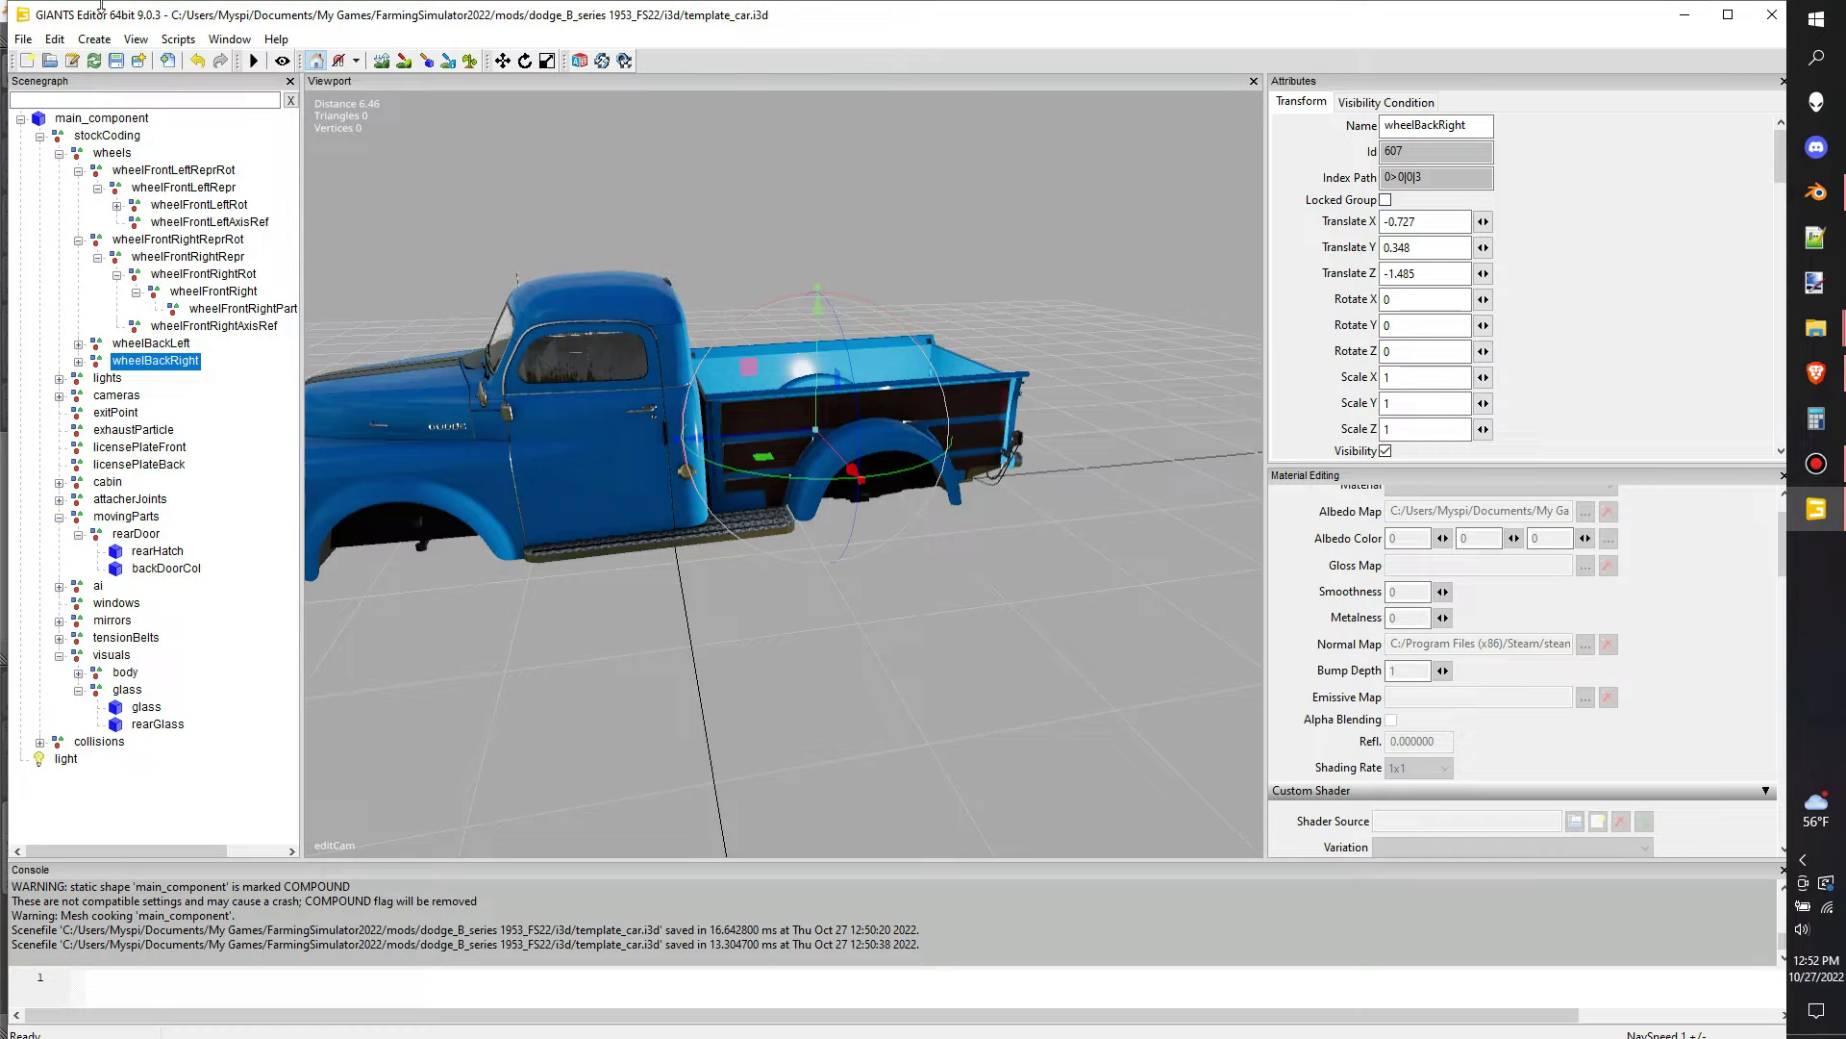
key(ctrl+s)
Examine where plateNumberLight02_01 in the sharedLights group sits relative to the tailgate
double_click(134, 378)
double_click(149, 396)
click(177, 415)
mouse_move(715, 408)
alt+mouse_down()
mouse_move(766, 392)
mouse_move(747, 399)
alt+mouse_up()
middle_drag(747, 402, 506, 373)
scroll(456, 400, up, 3)
scroll(719, 379, up, 6)
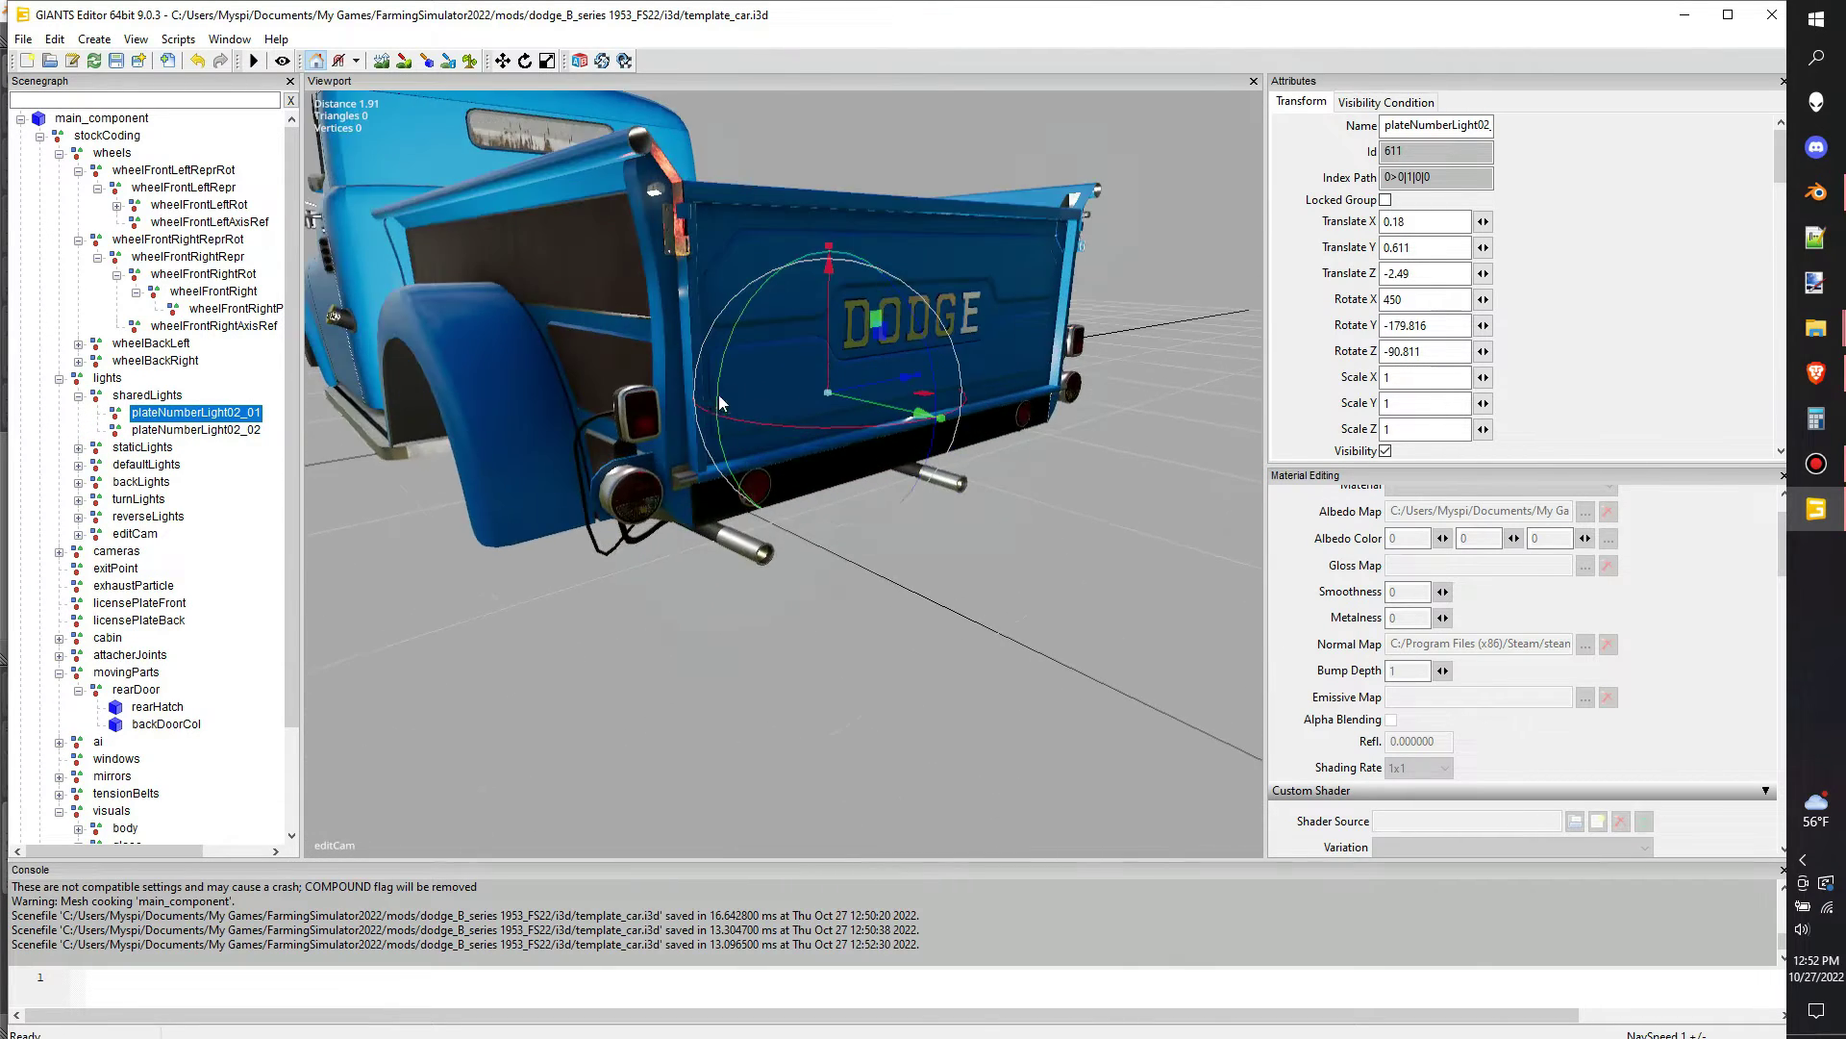
middle_drag(674, 408, 793, 391)
scroll(932, 377, down, 6)
alt+drag(792, 389, 961, 377)
Examine the staticLights contents and the front low, high beam low and front high lights in defaultLights
click(78, 449)
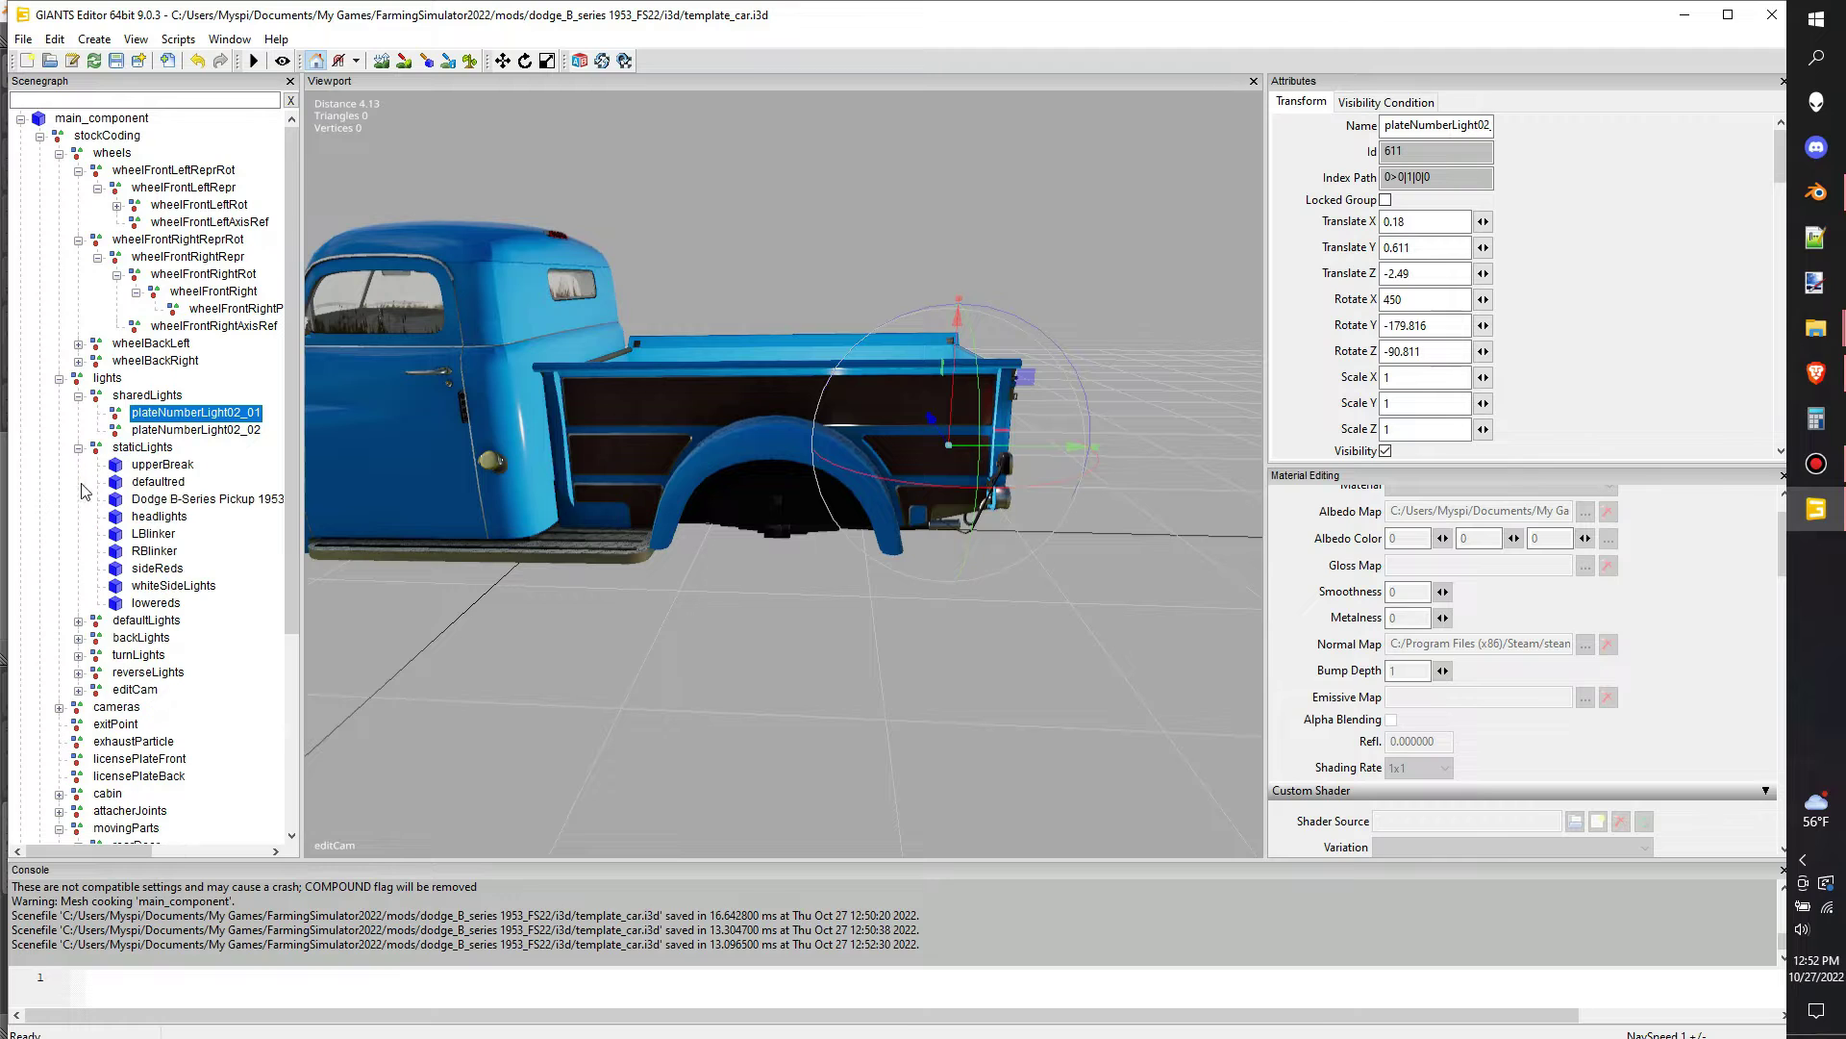
click(78, 621)
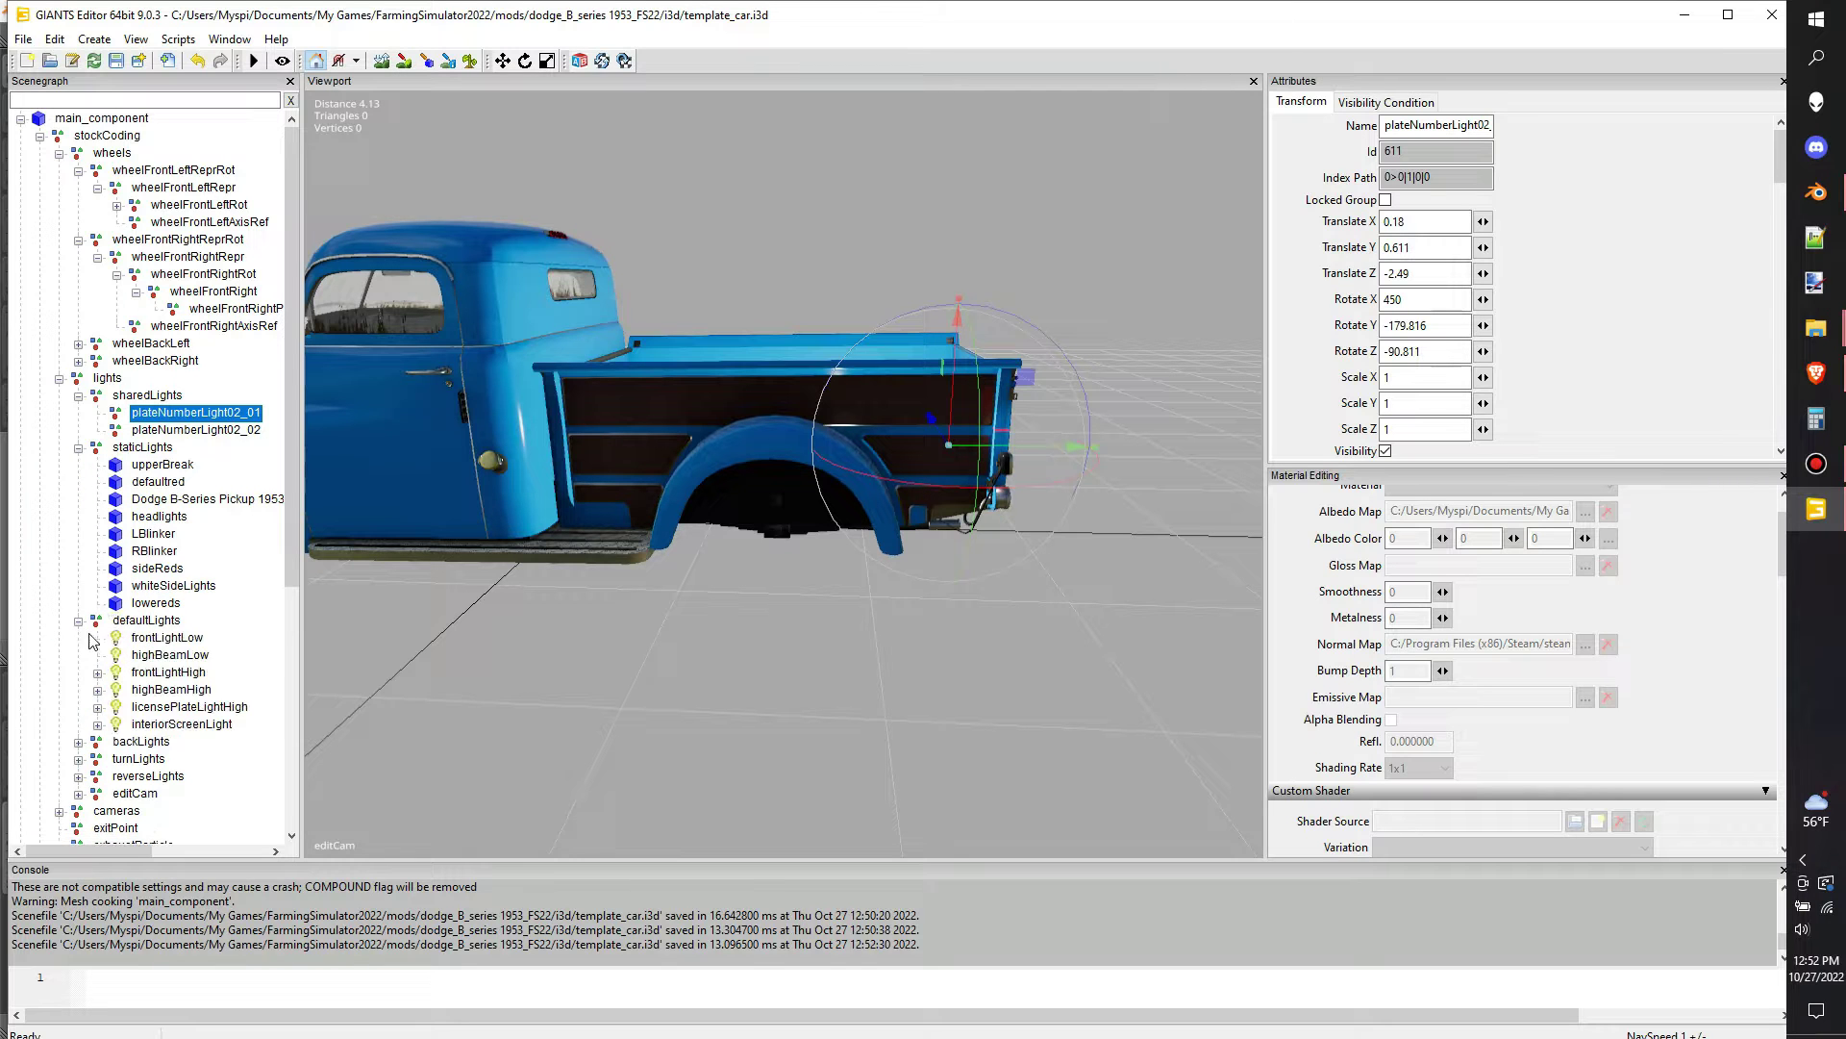
click(159, 638)
middle_drag(634, 592, 894, 508)
click(171, 655)
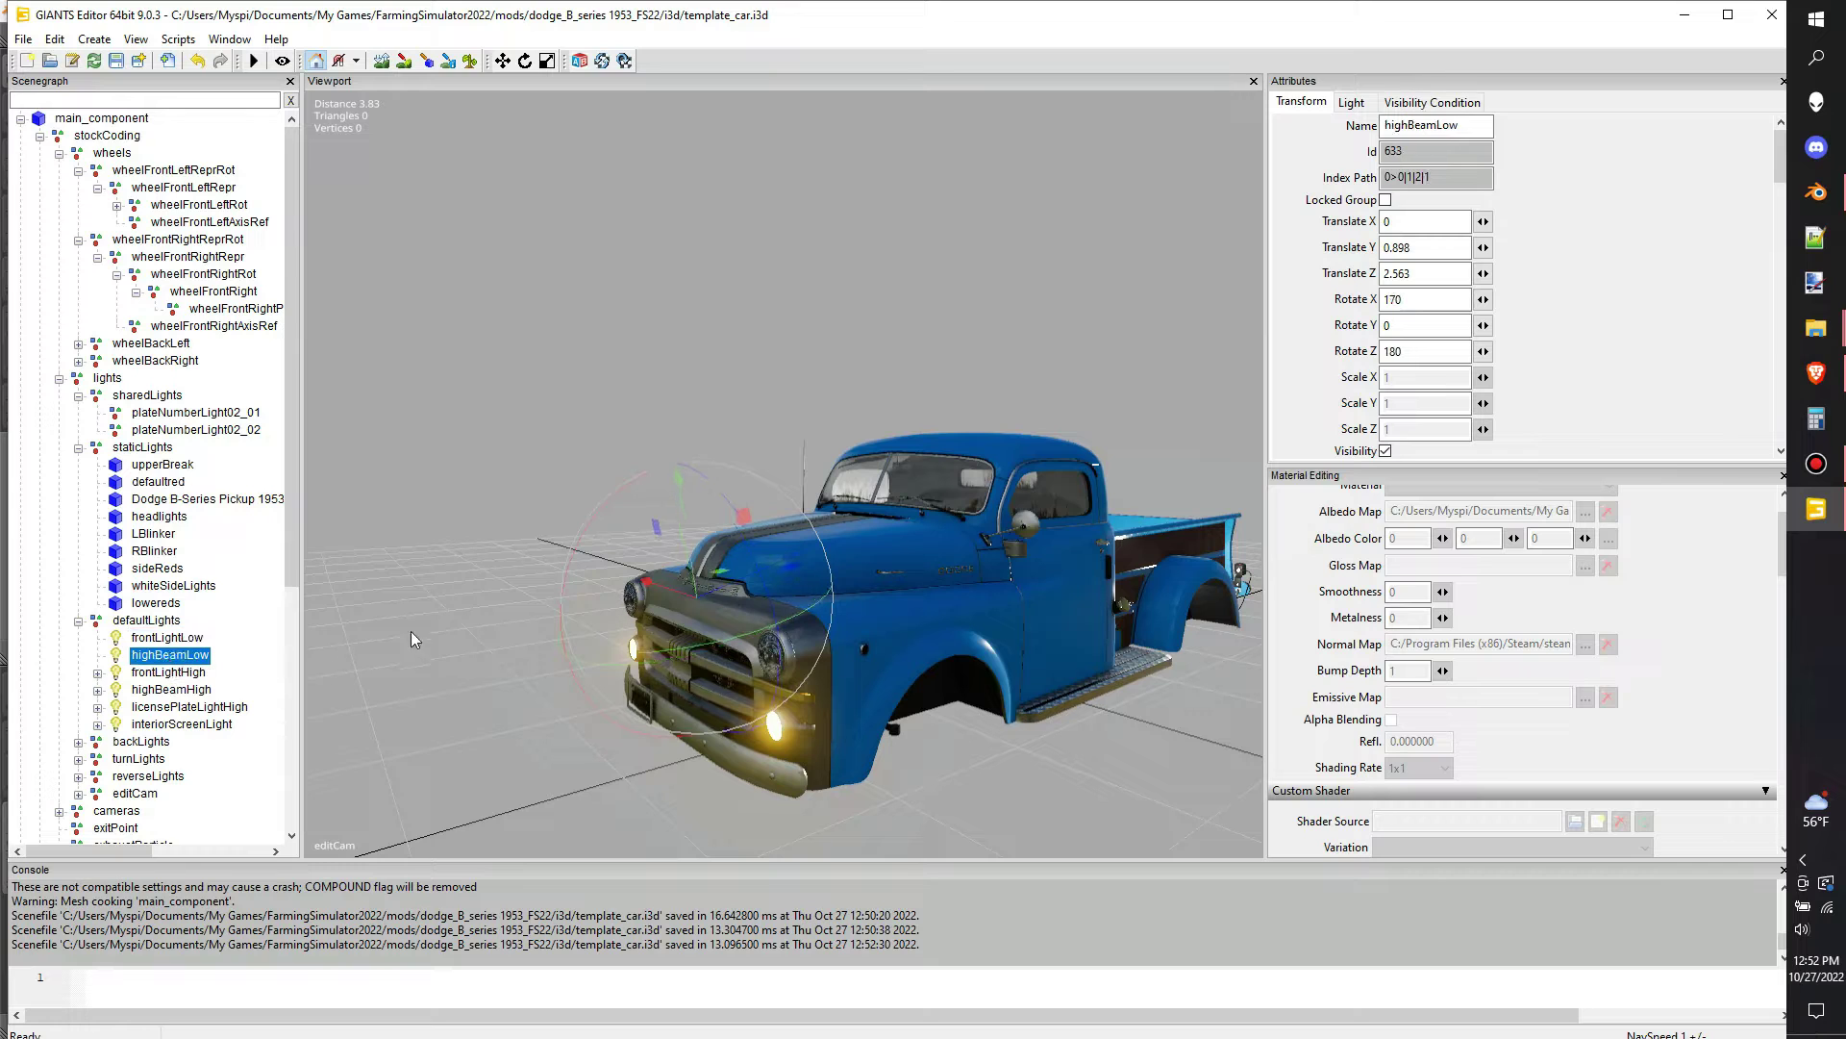
click(181, 674)
click(96, 672)
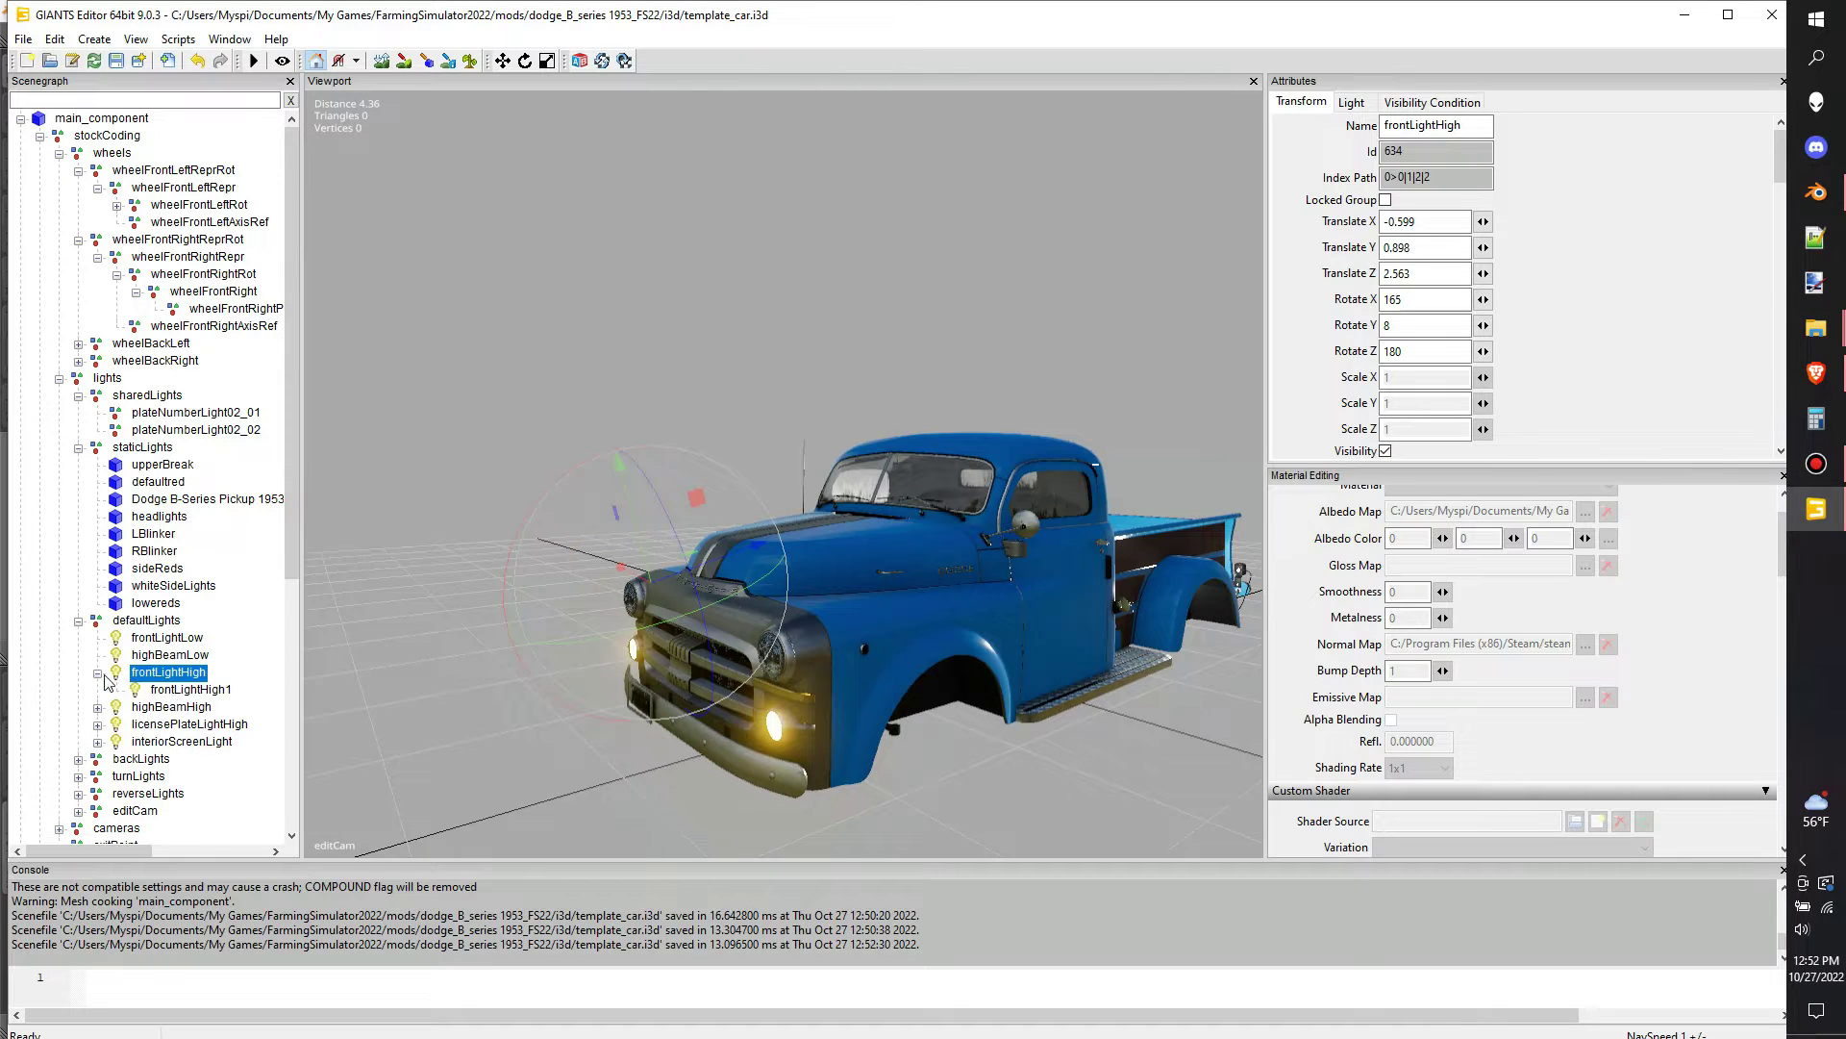
click(177, 693)
alt+drag(568, 664, 729, 675)
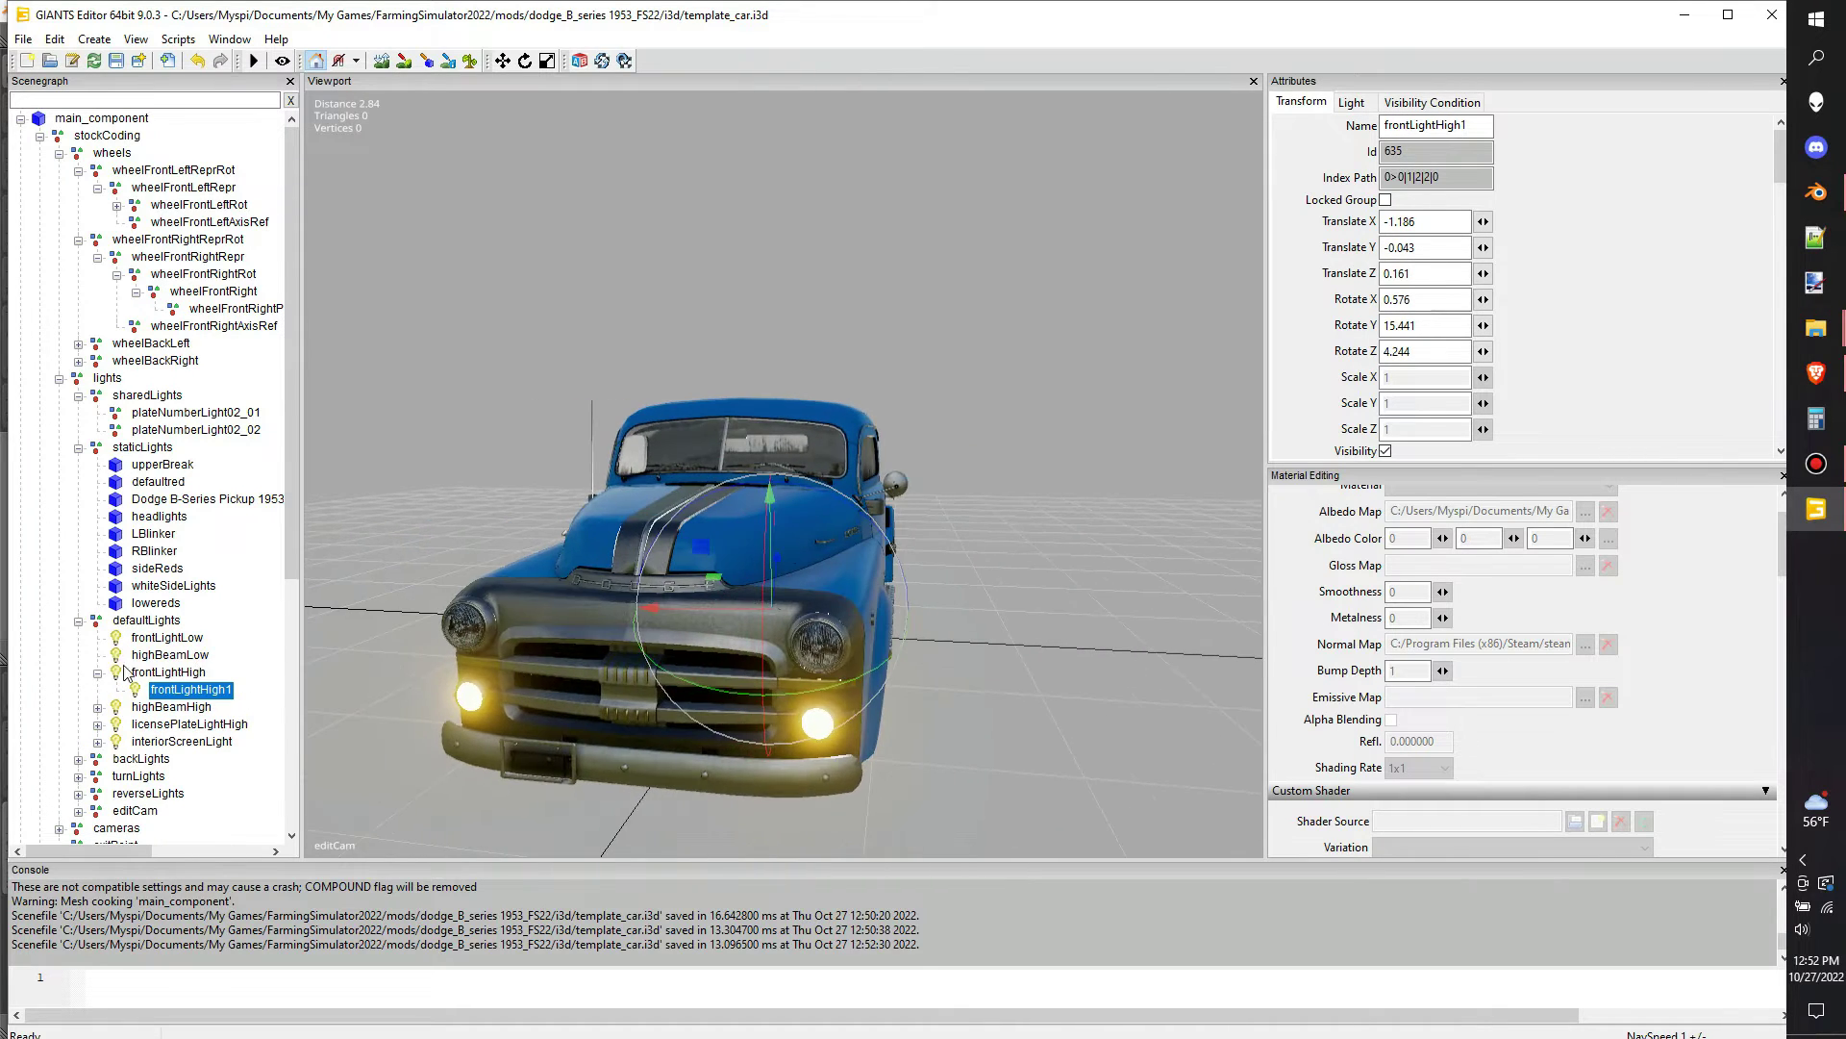
Examine the highBeamHigh, licensePlateLightHigh and interiorScreenLight entries in defaultLights together with their child lights
click(165, 709)
click(97, 709)
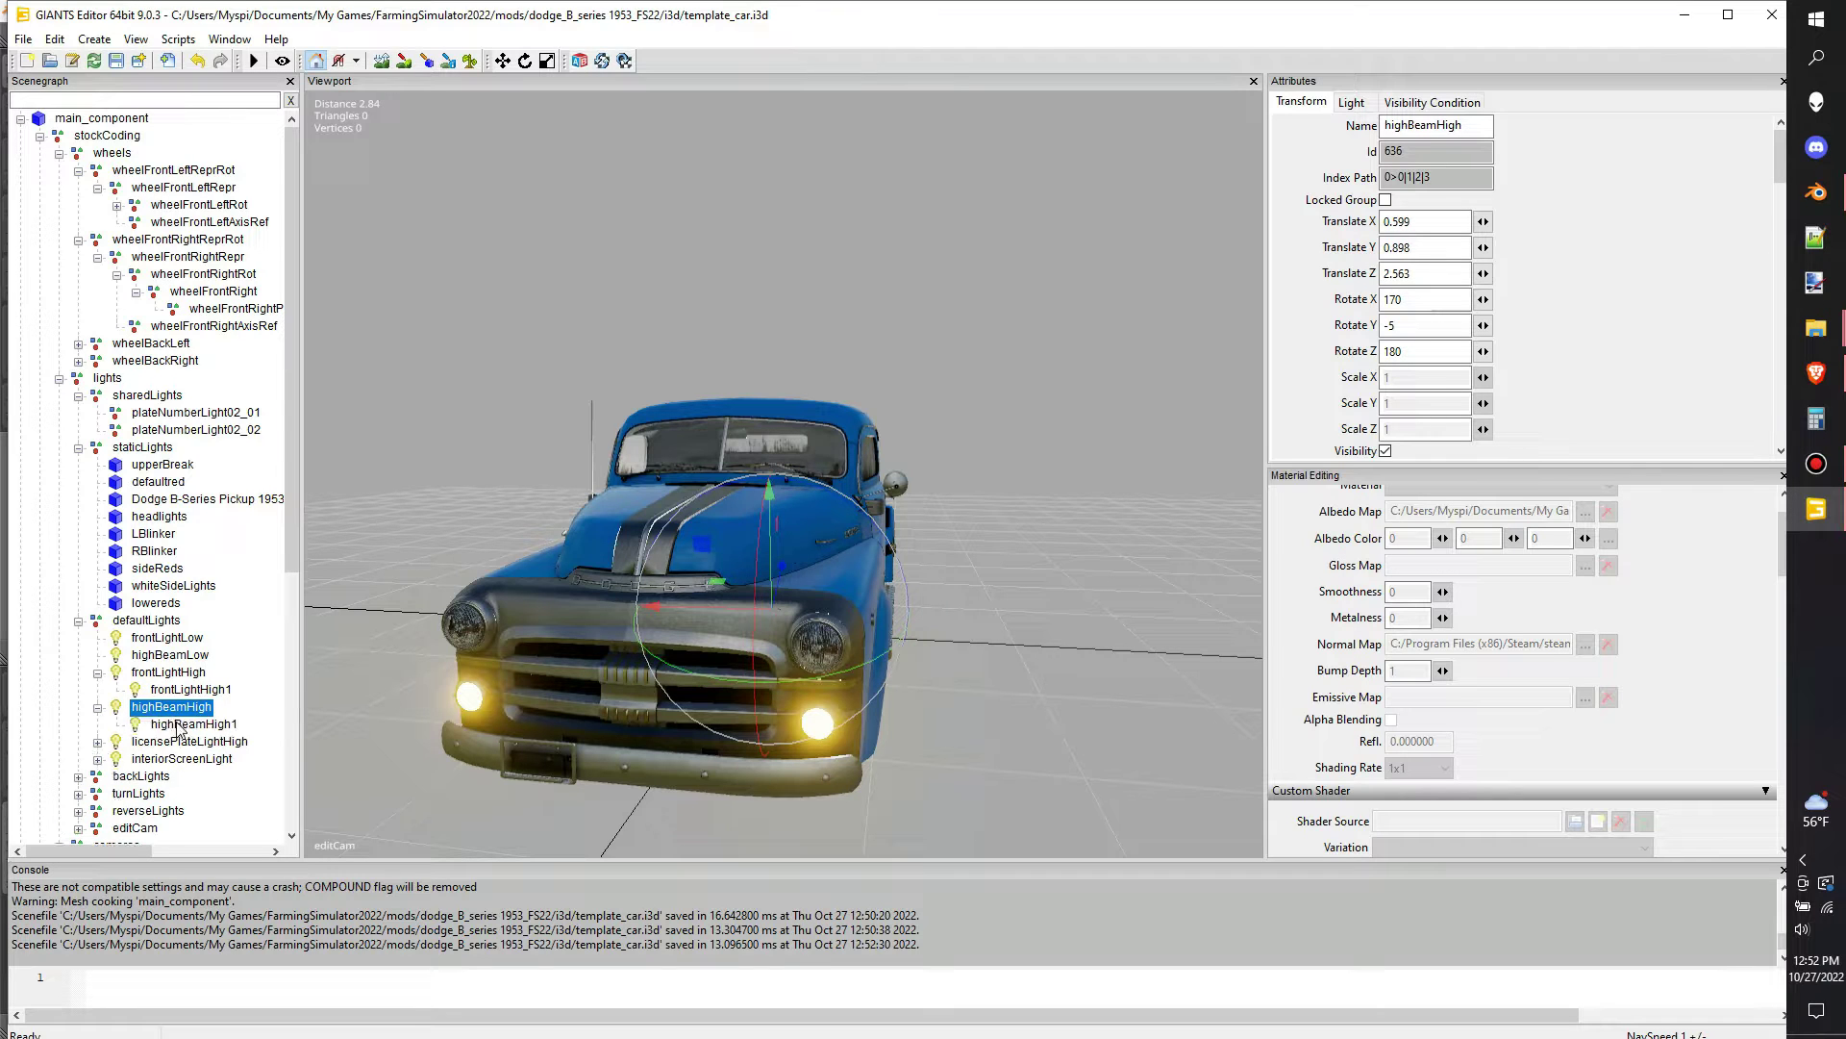
click(185, 725)
click(120, 744)
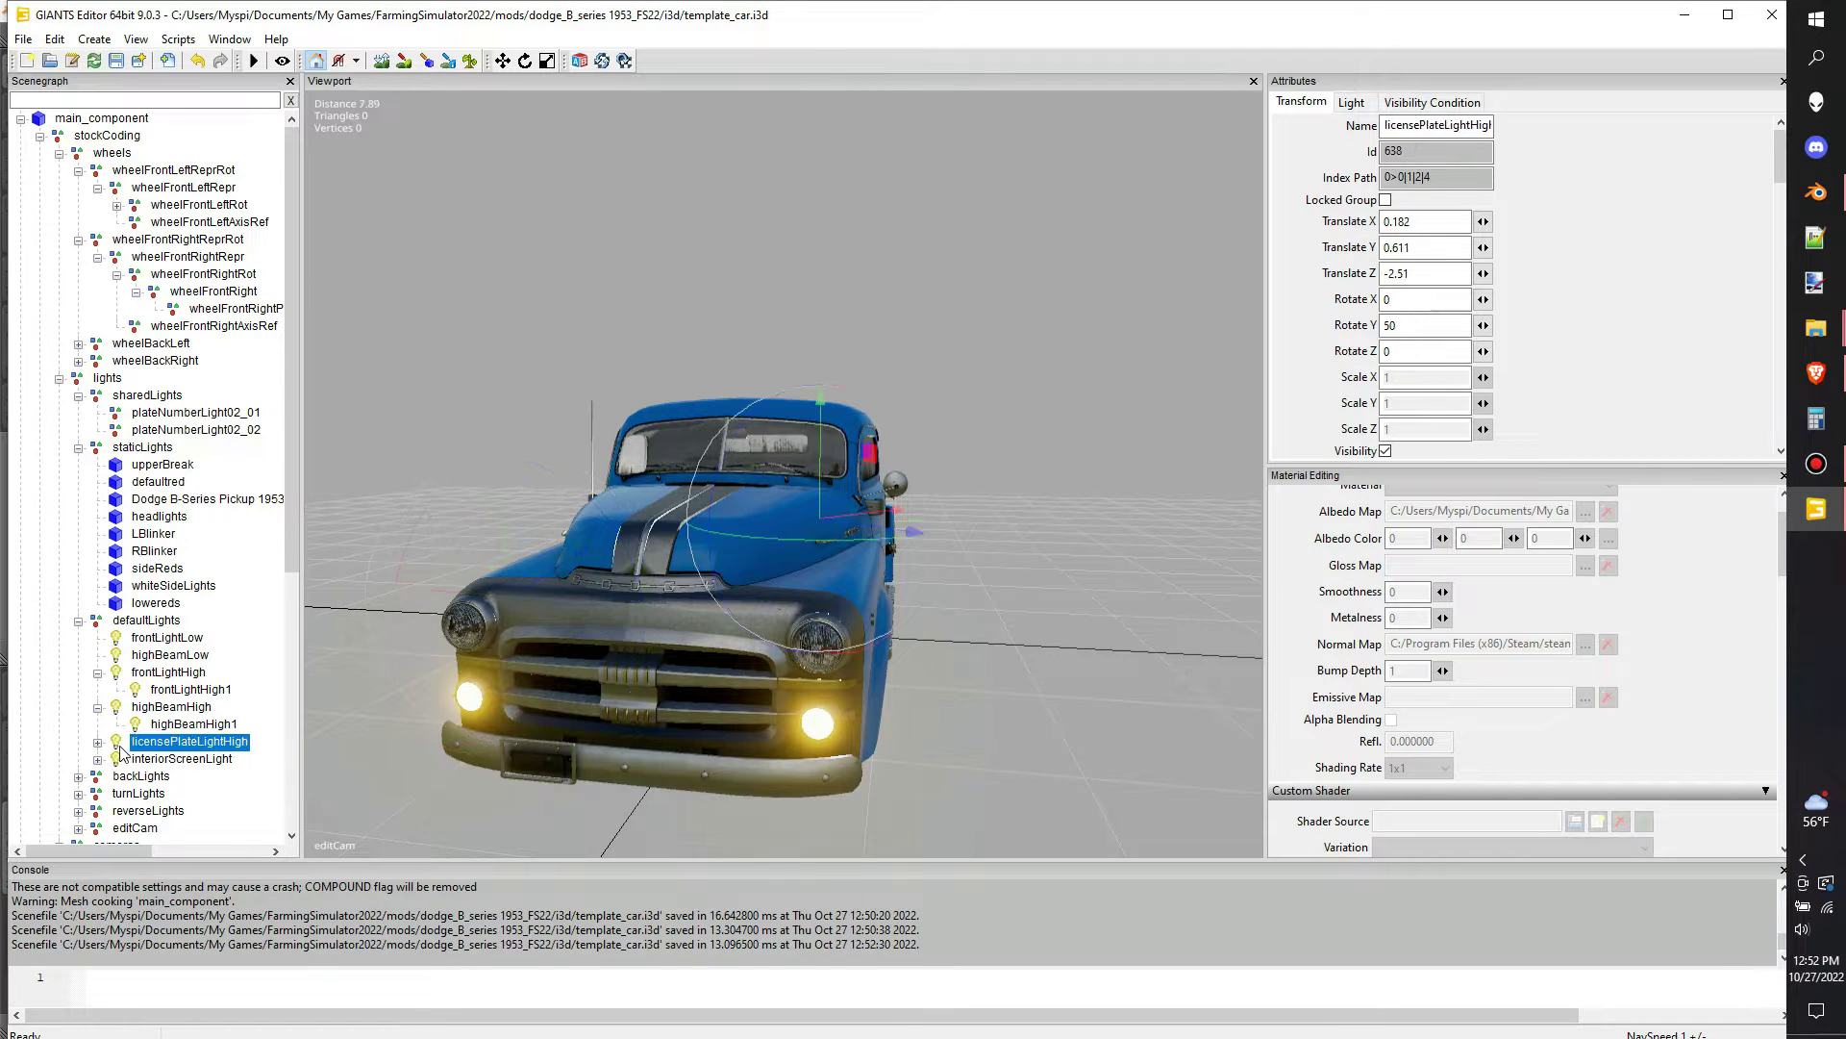
click(97, 742)
click(181, 778)
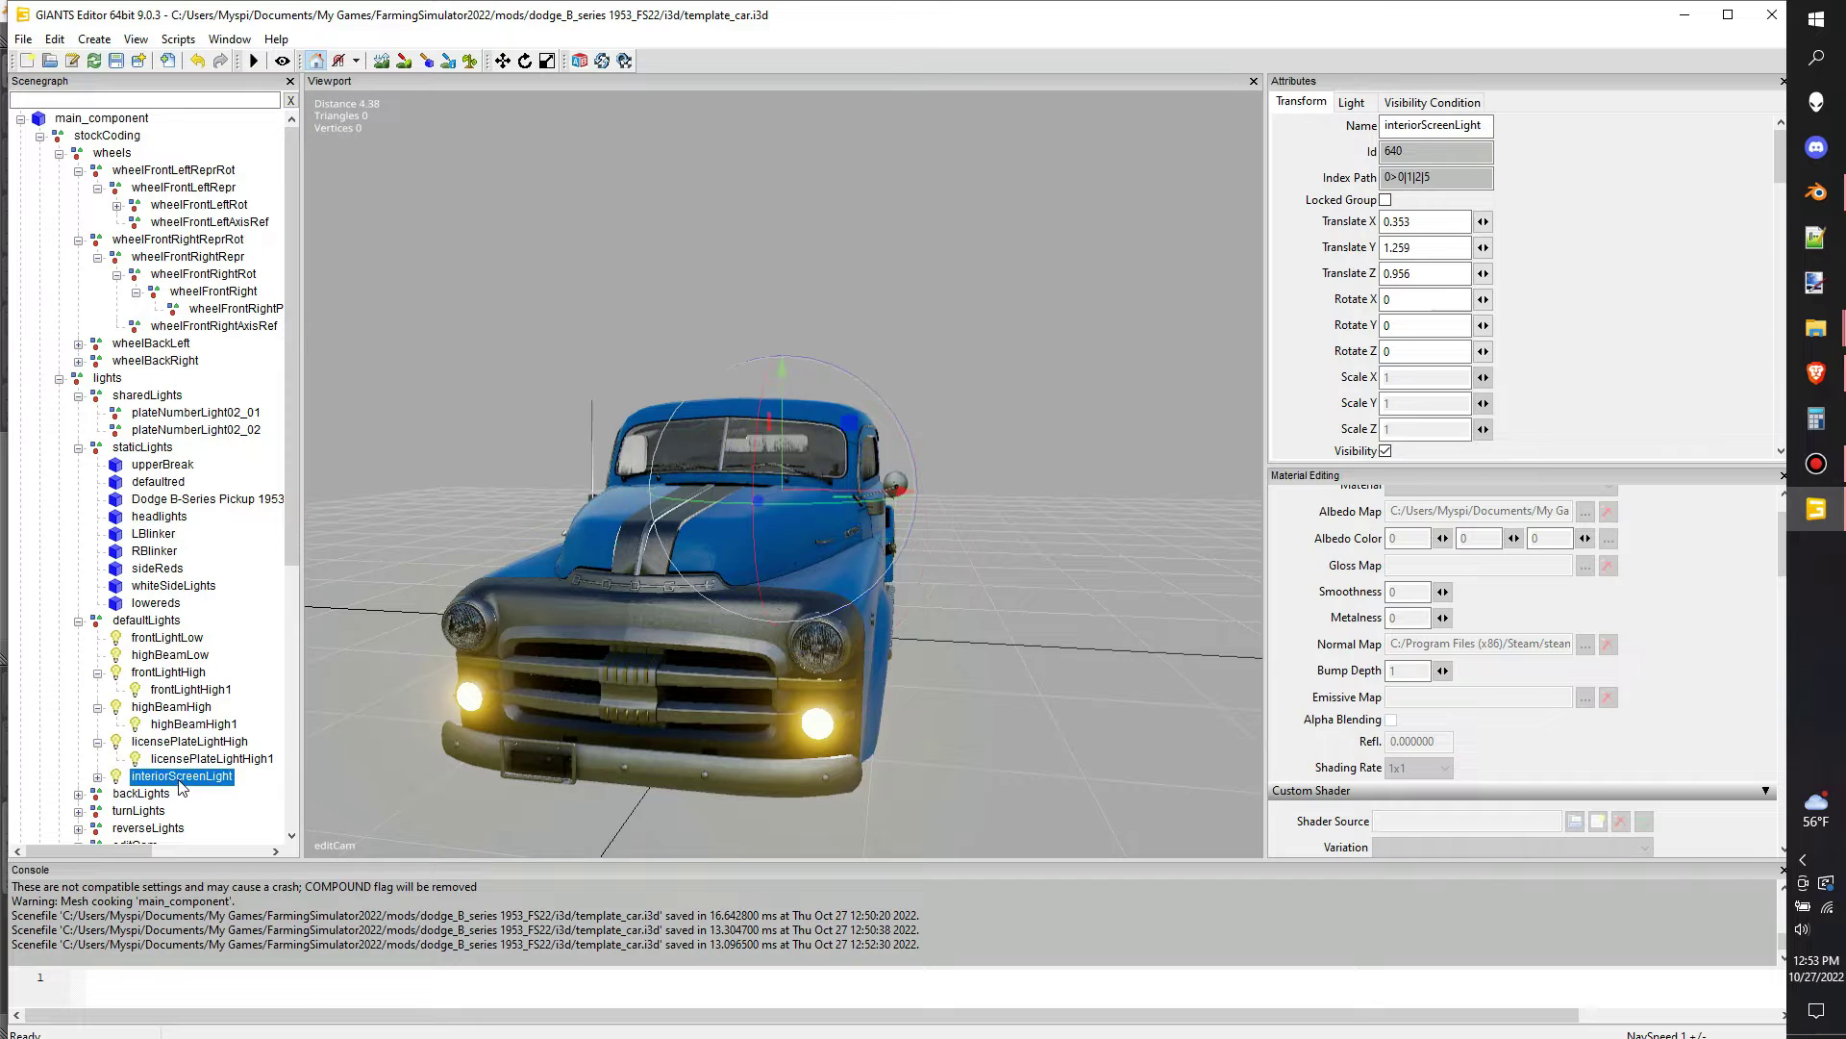
click(97, 778)
click(206, 795)
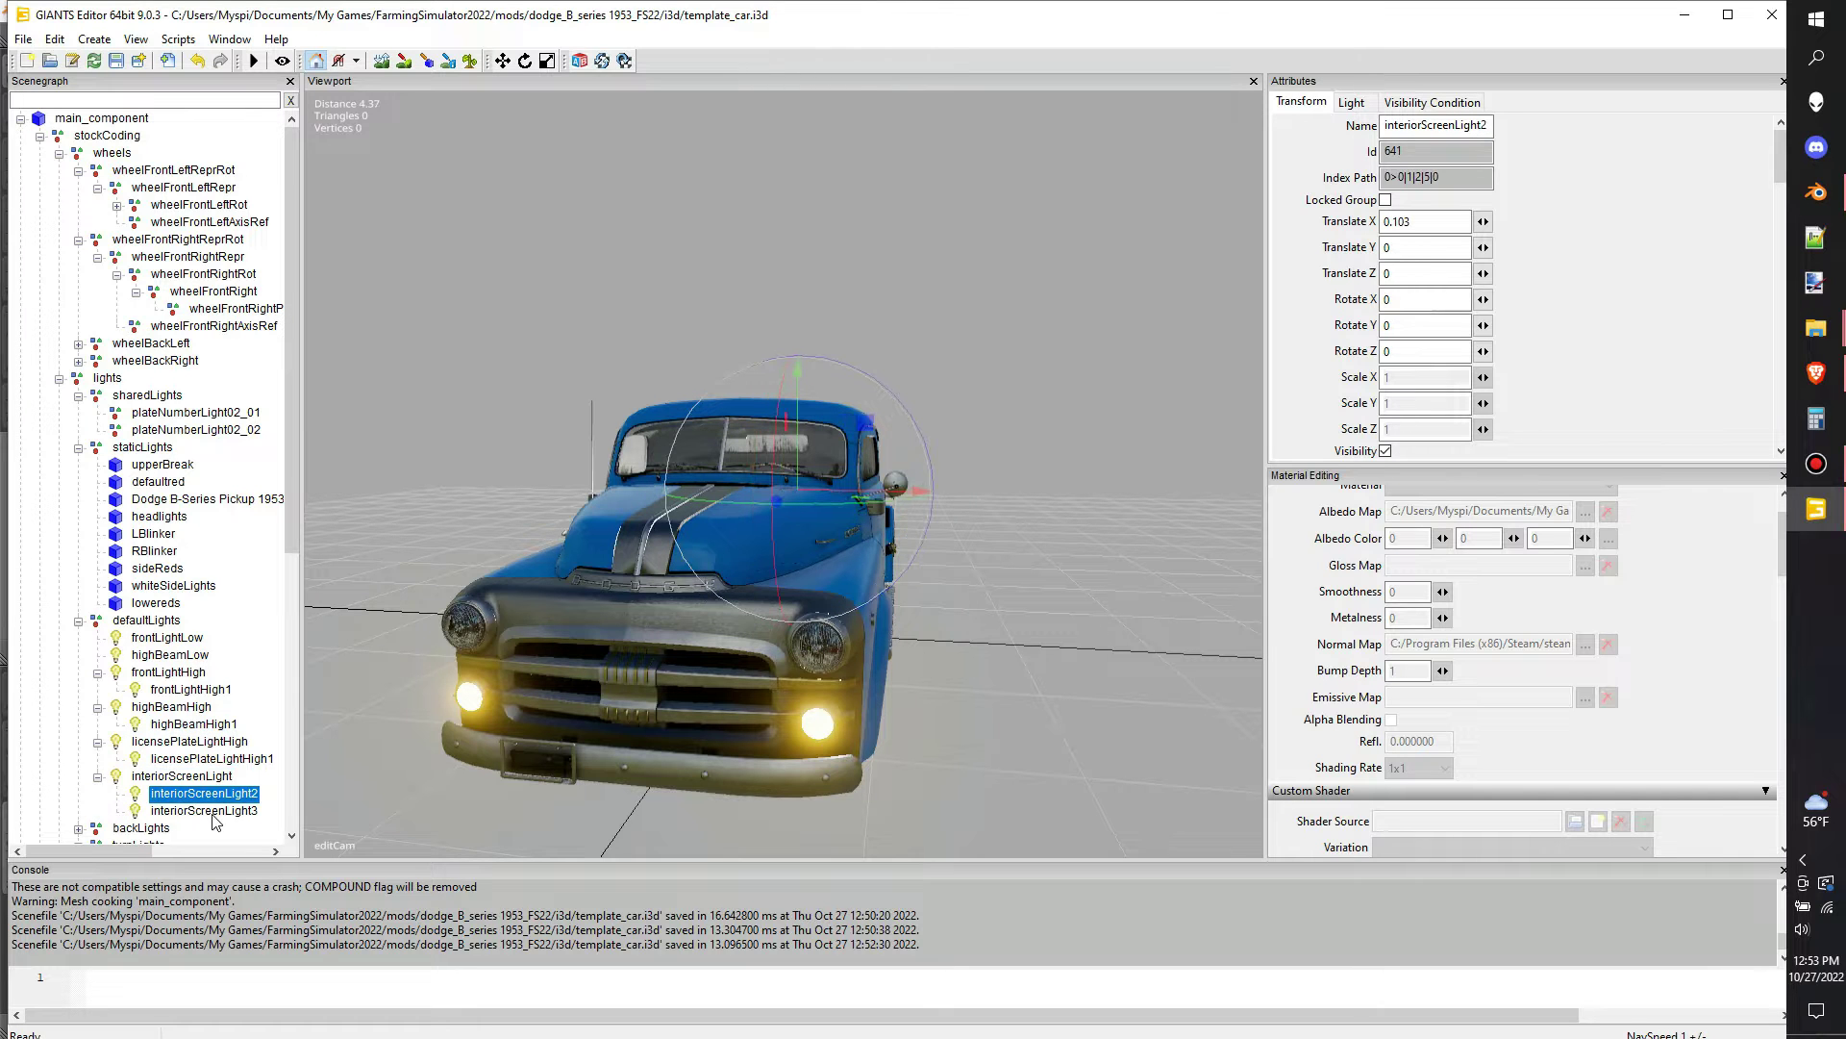
click(214, 812)
Reposition the interiorScreenLight, together with its child lights, on the truck's cab
click(179, 778)
alt+drag(828, 615, 288, 698)
scroll(920, 608, up, 5)
key(ctrl+b)
click(658, 512)
Move backLightsHigh from the backLights group onto the upper left taillight at about X 0.905, Y 0.675, Z -2.728
scroll(164, 791, down, 2)
click(78, 742)
click(173, 759)
key(f)
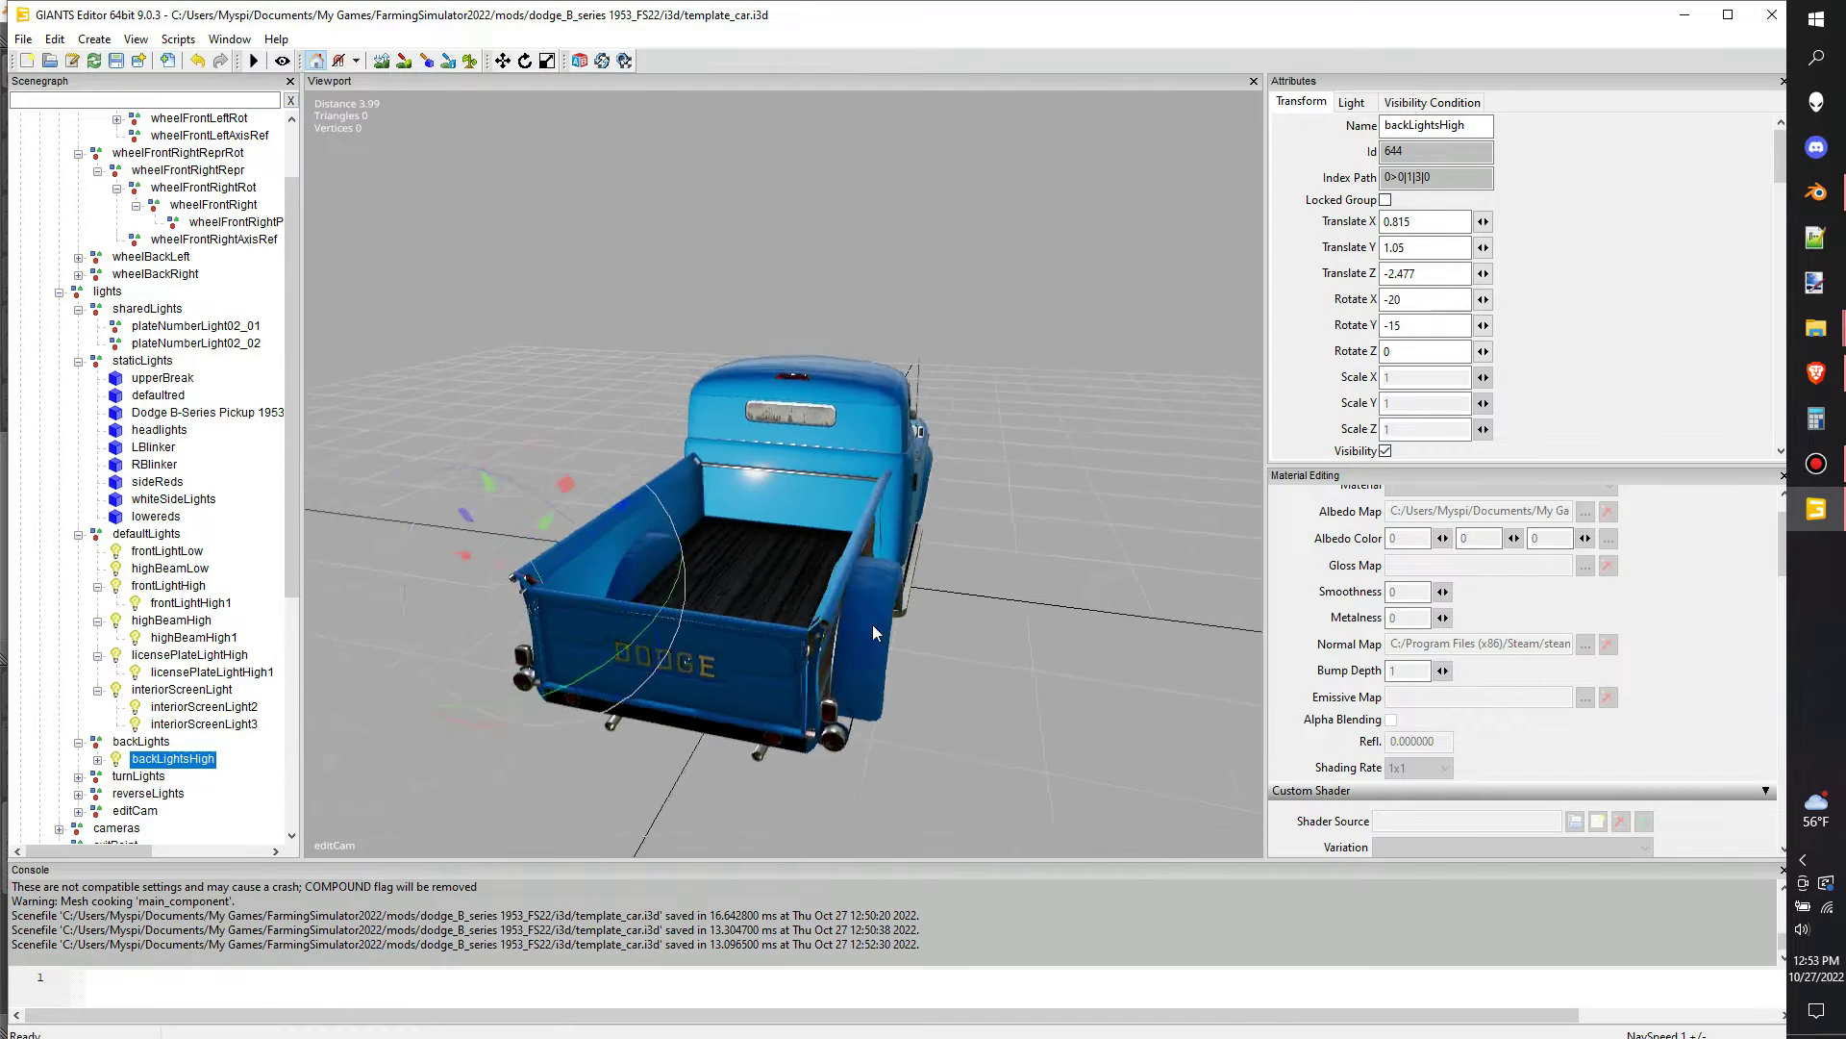
alt+drag(873, 625, 962, 535)
scroll(956, 690, up, 4)
scroll(961, 535, down, 2)
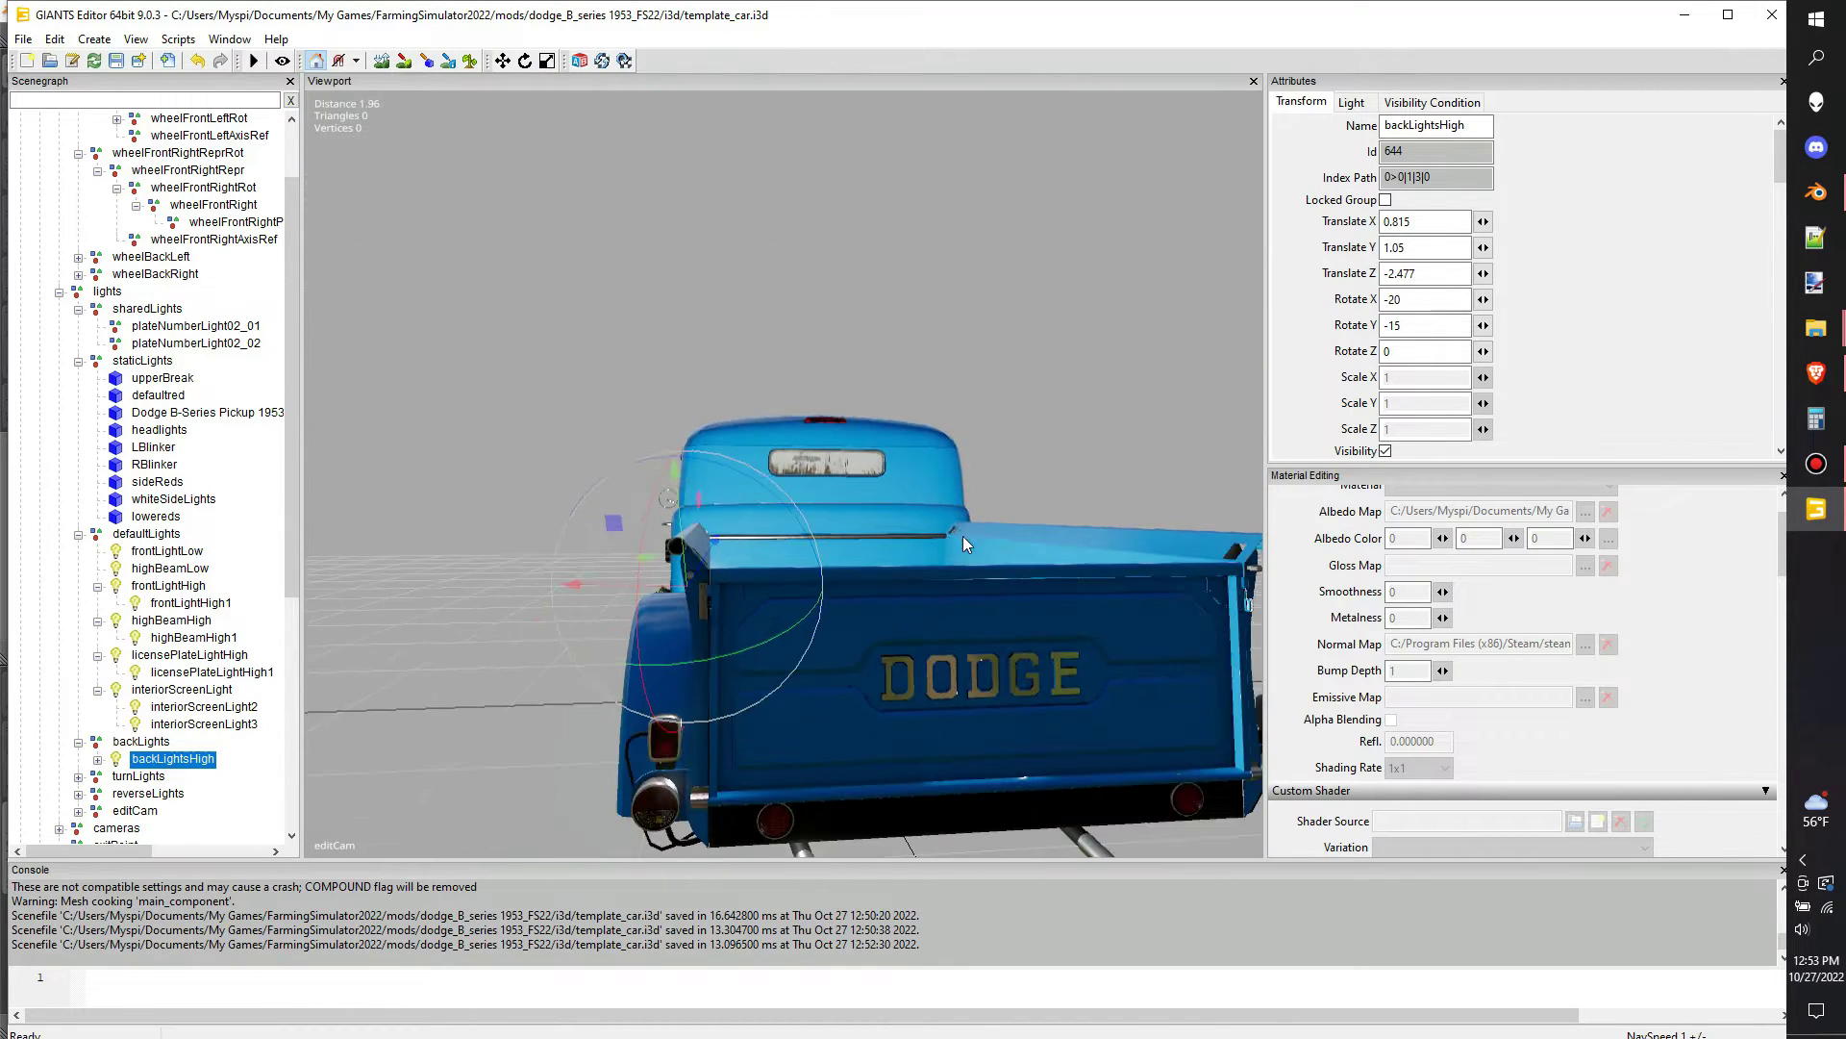
alt+drag(812, 613, 925, 649)
scroll(937, 695, up, 6)
scroll(925, 648, down, 1)
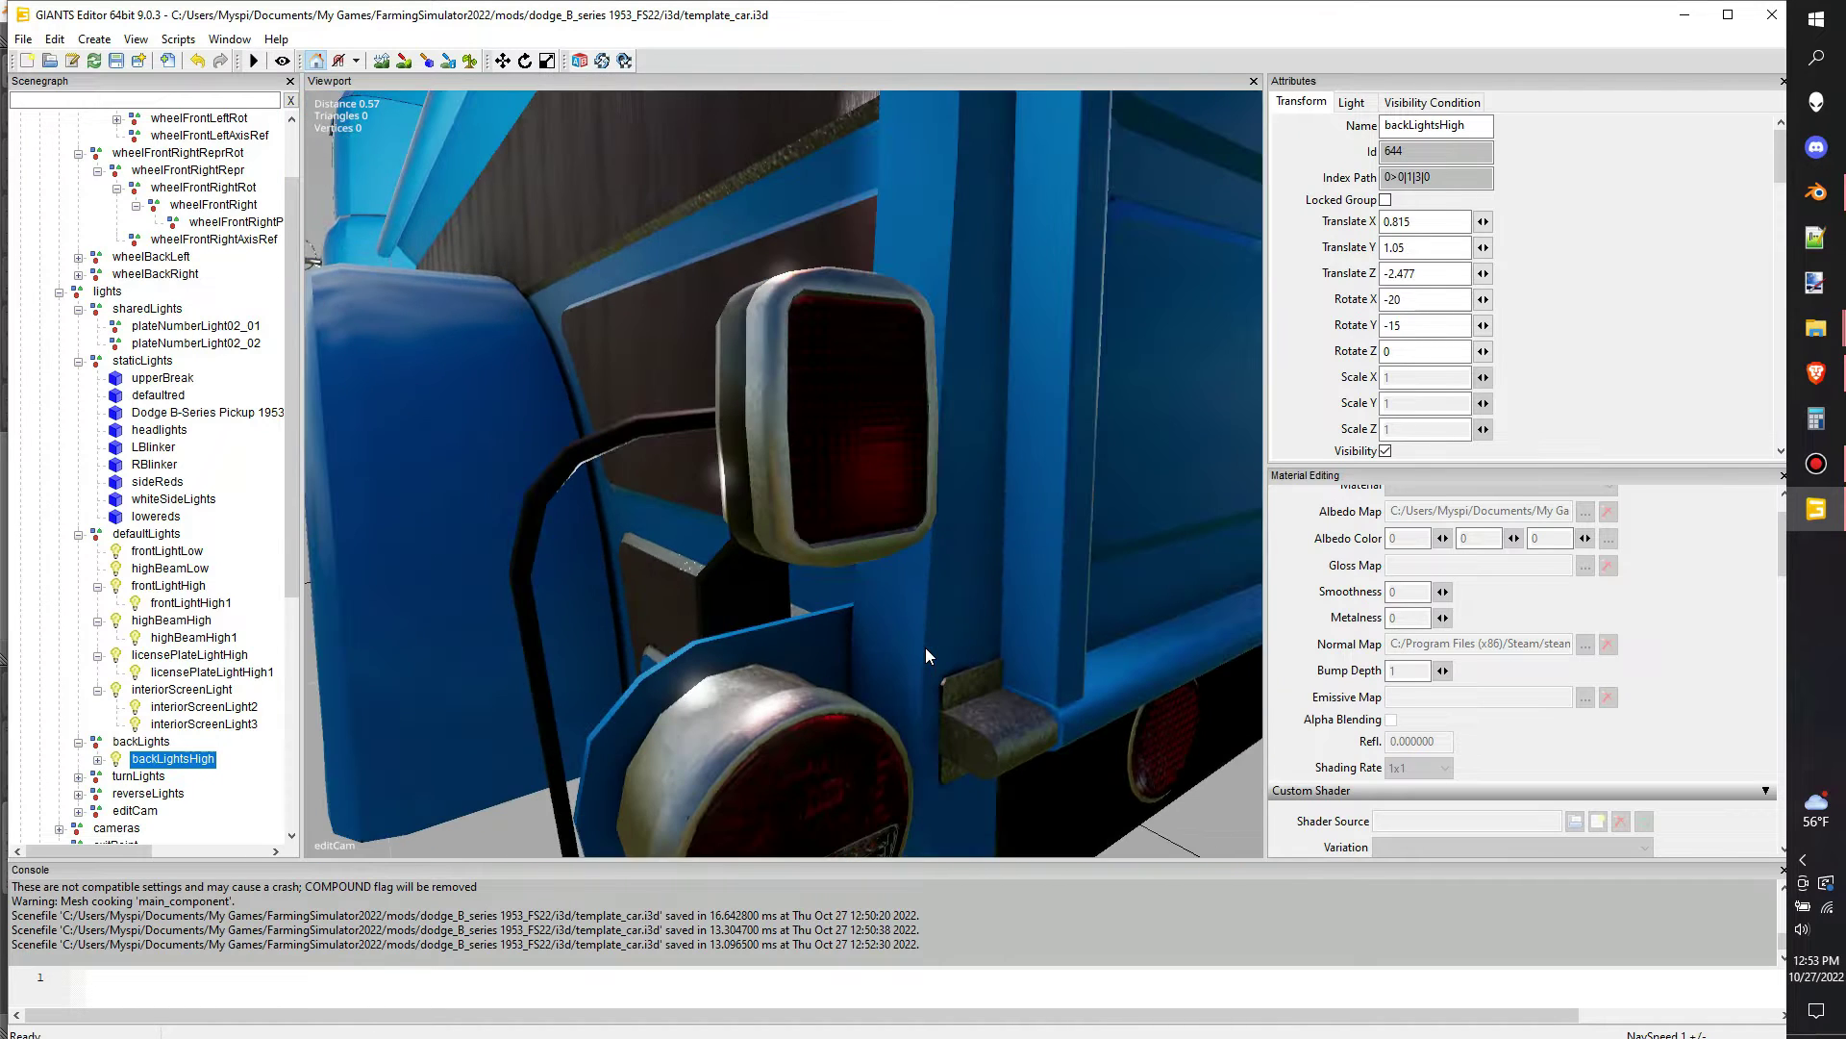
key(ctrl+b)
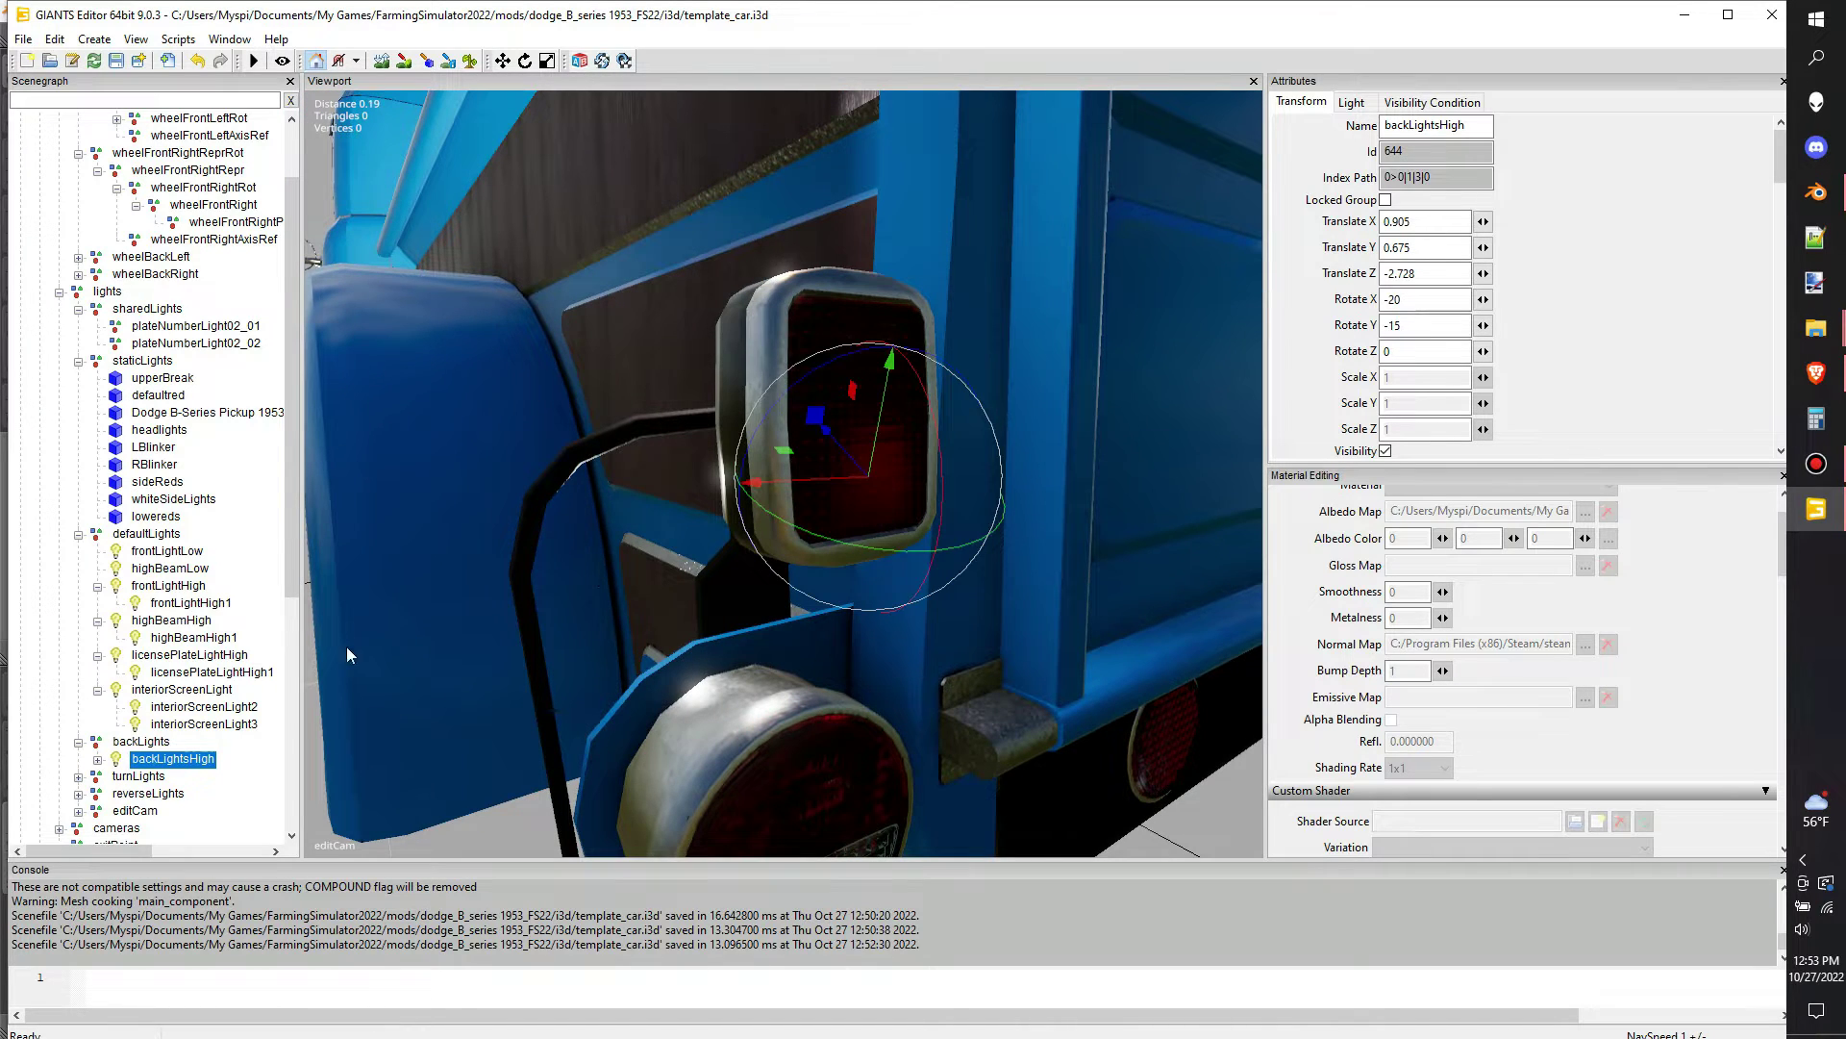
Move backLightsHigh2, the child of backLightsHigh, onto the upper right taillight at about X -1.706, Y -0.156, Z 0.43
click(97, 761)
click(187, 779)
scroll(671, 690, down, 8)
alt+drag(671, 690, 608, 656)
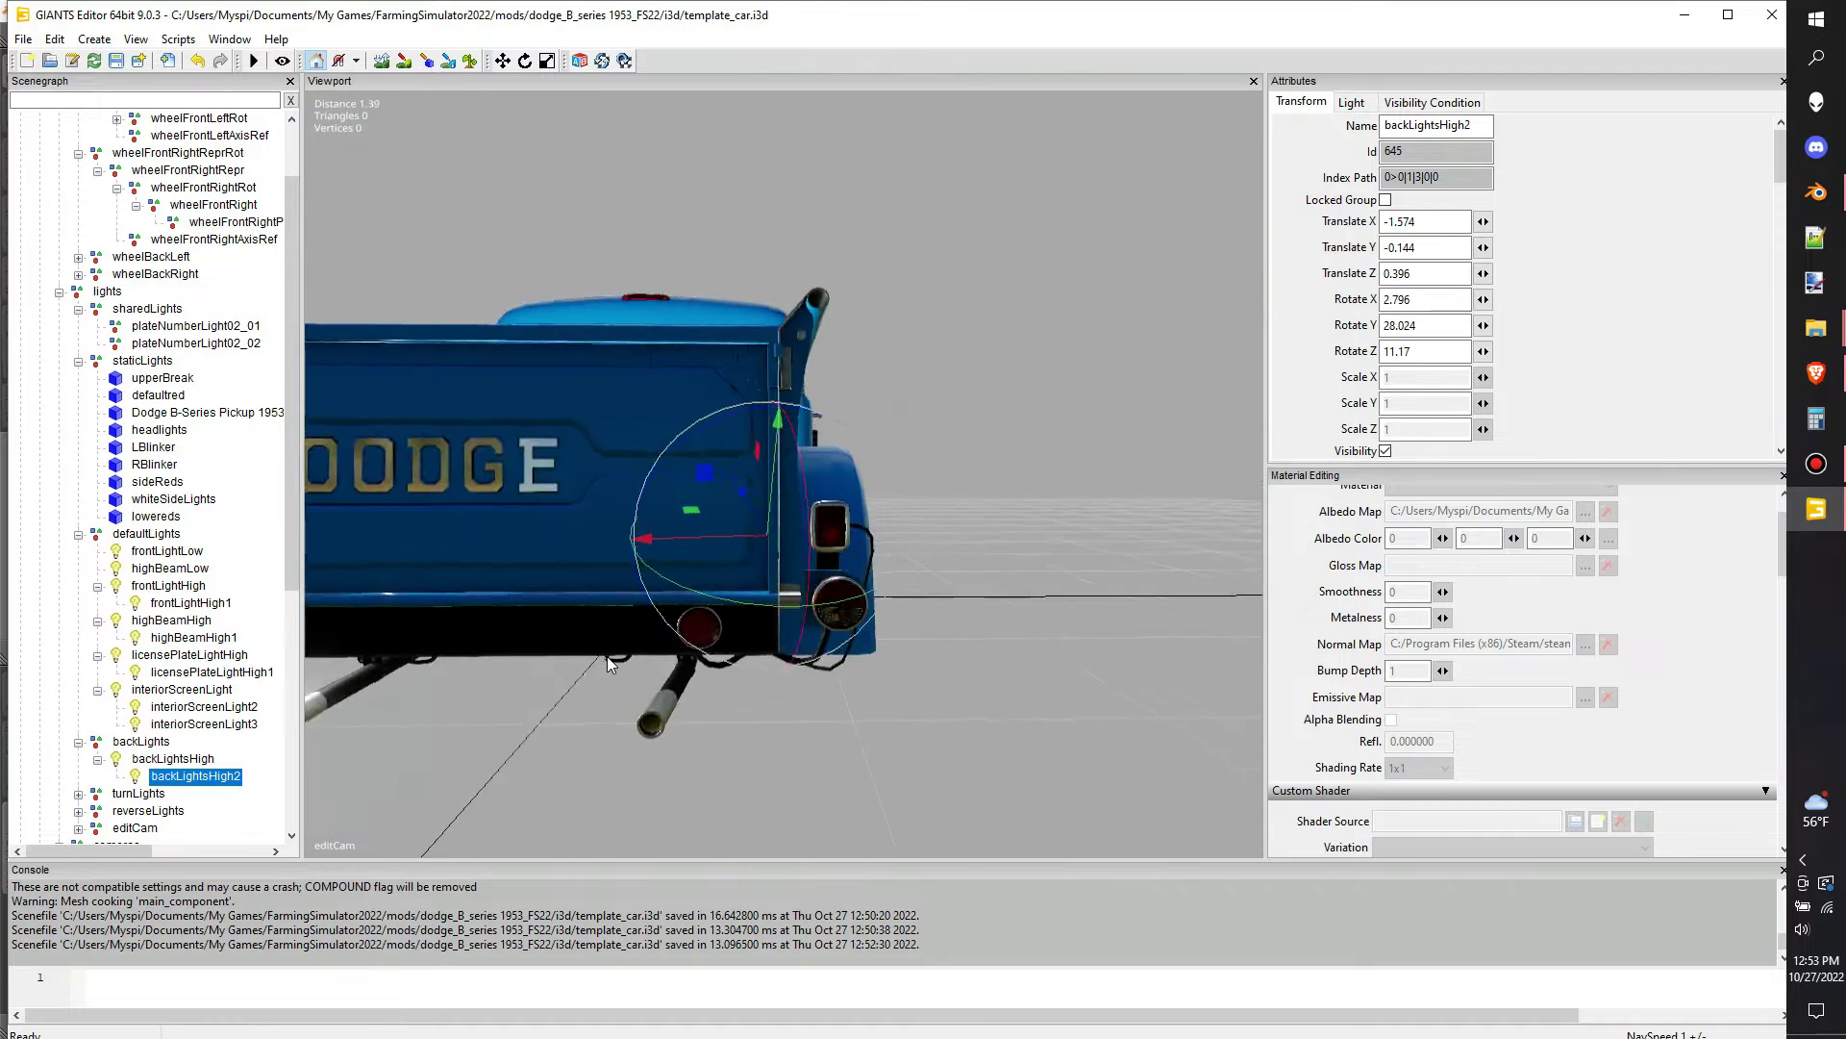
scroll(608, 656, up, 3)
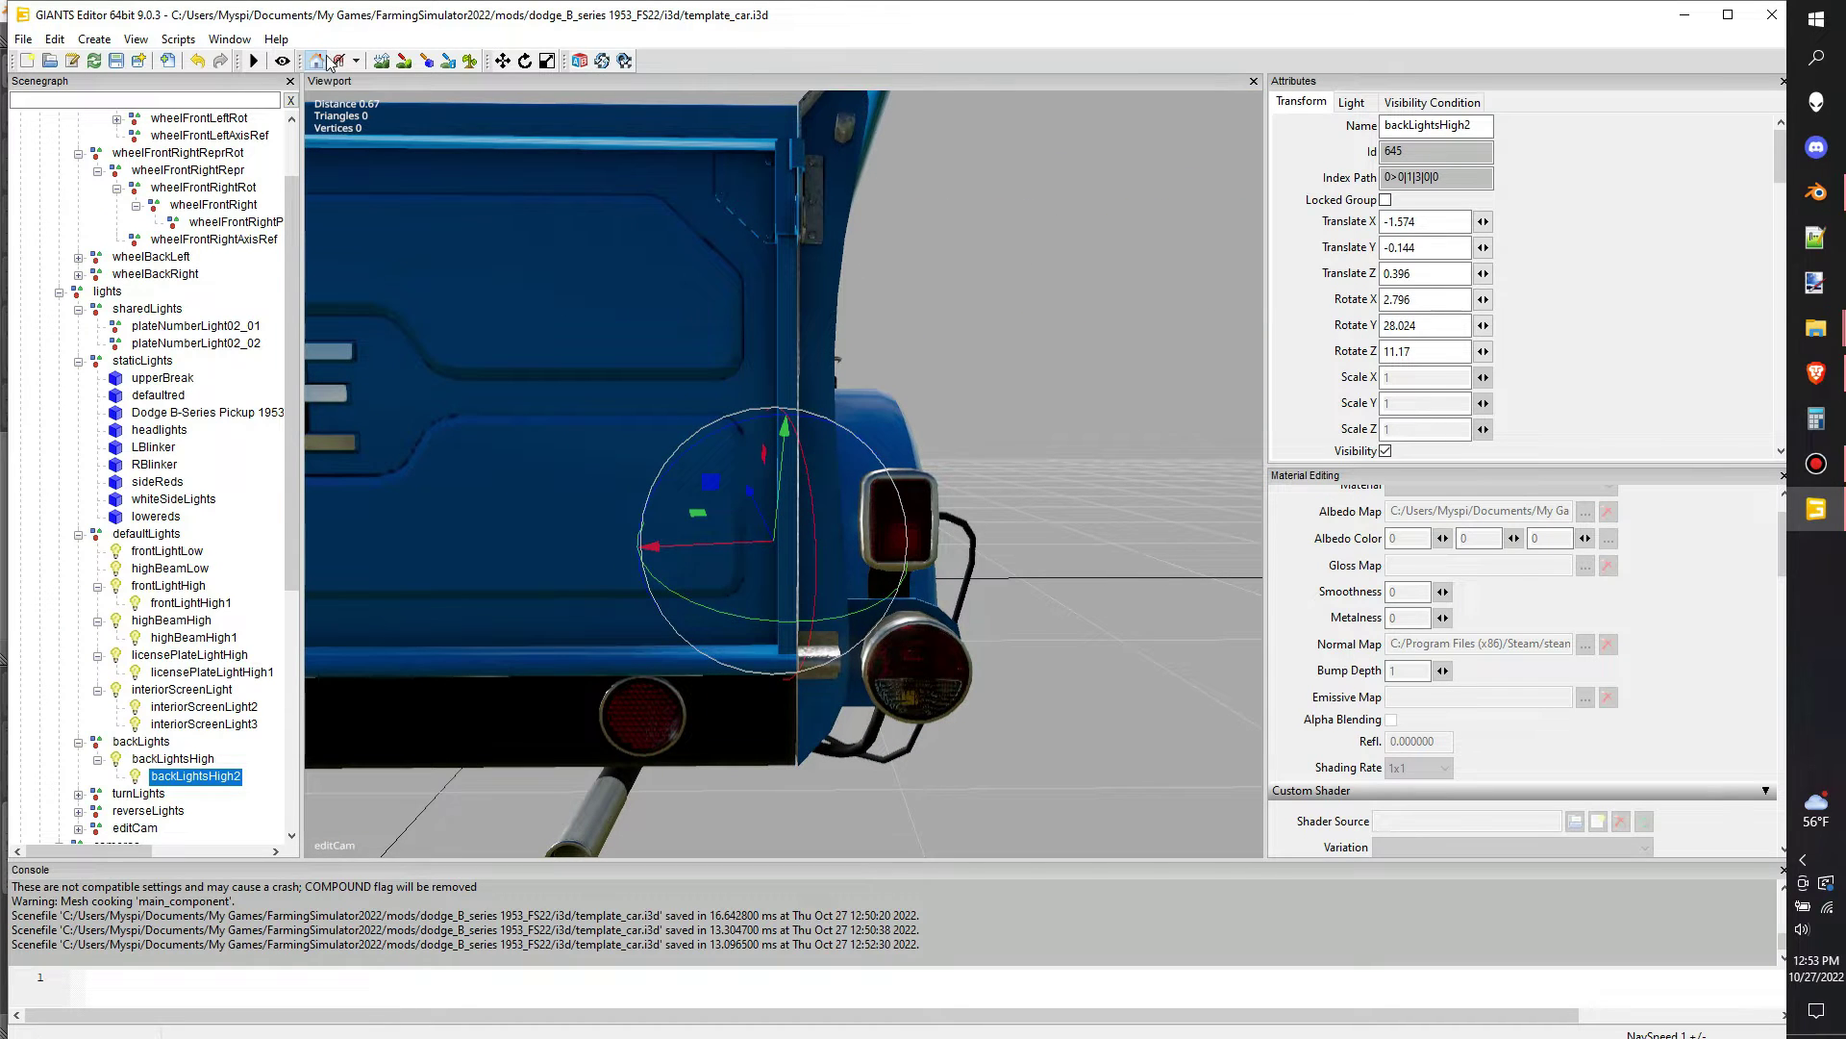
click(326, 61)
drag(703, 547, 871, 537)
Place turnLightLeftFront from the turnLights group on the truck's left front turn signal lamp beside the grille
click(77, 795)
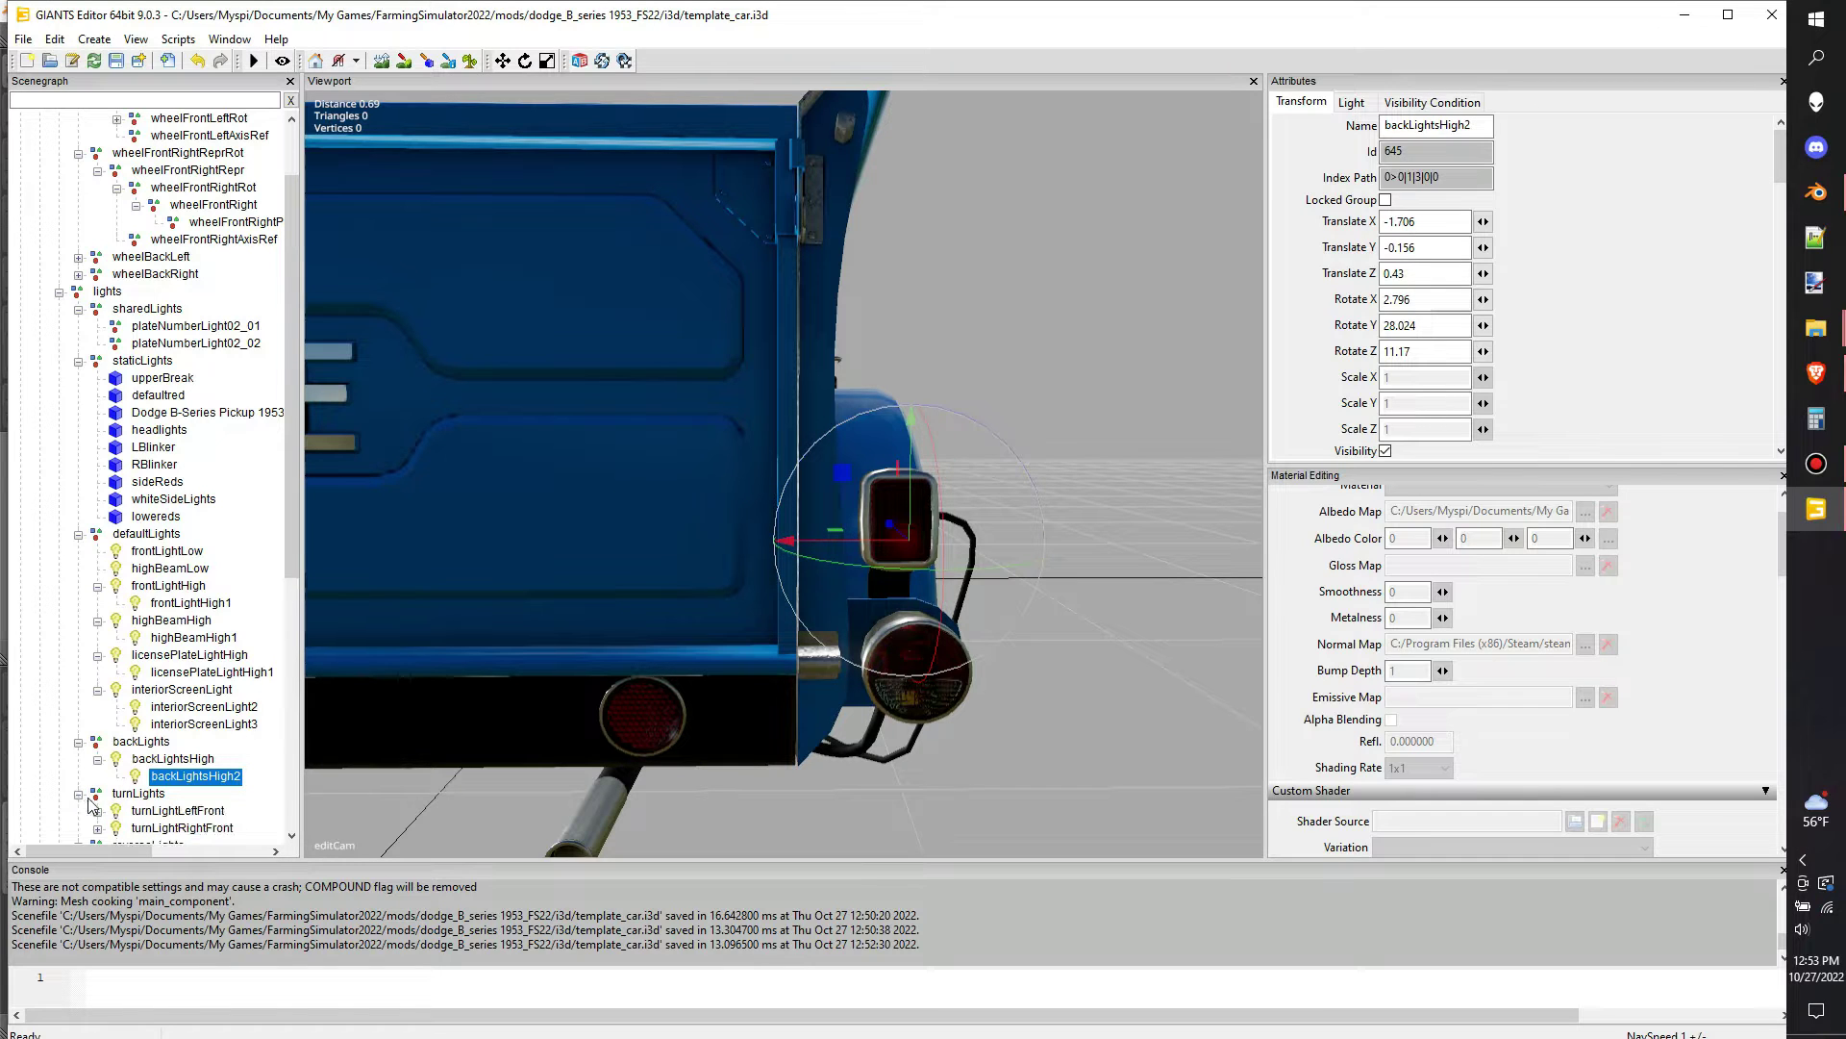
click(179, 811)
click(98, 813)
alt+drag(659, 467, 1159, 510)
scroll(836, 539, down, 5)
scroll(1160, 509, up, 10)
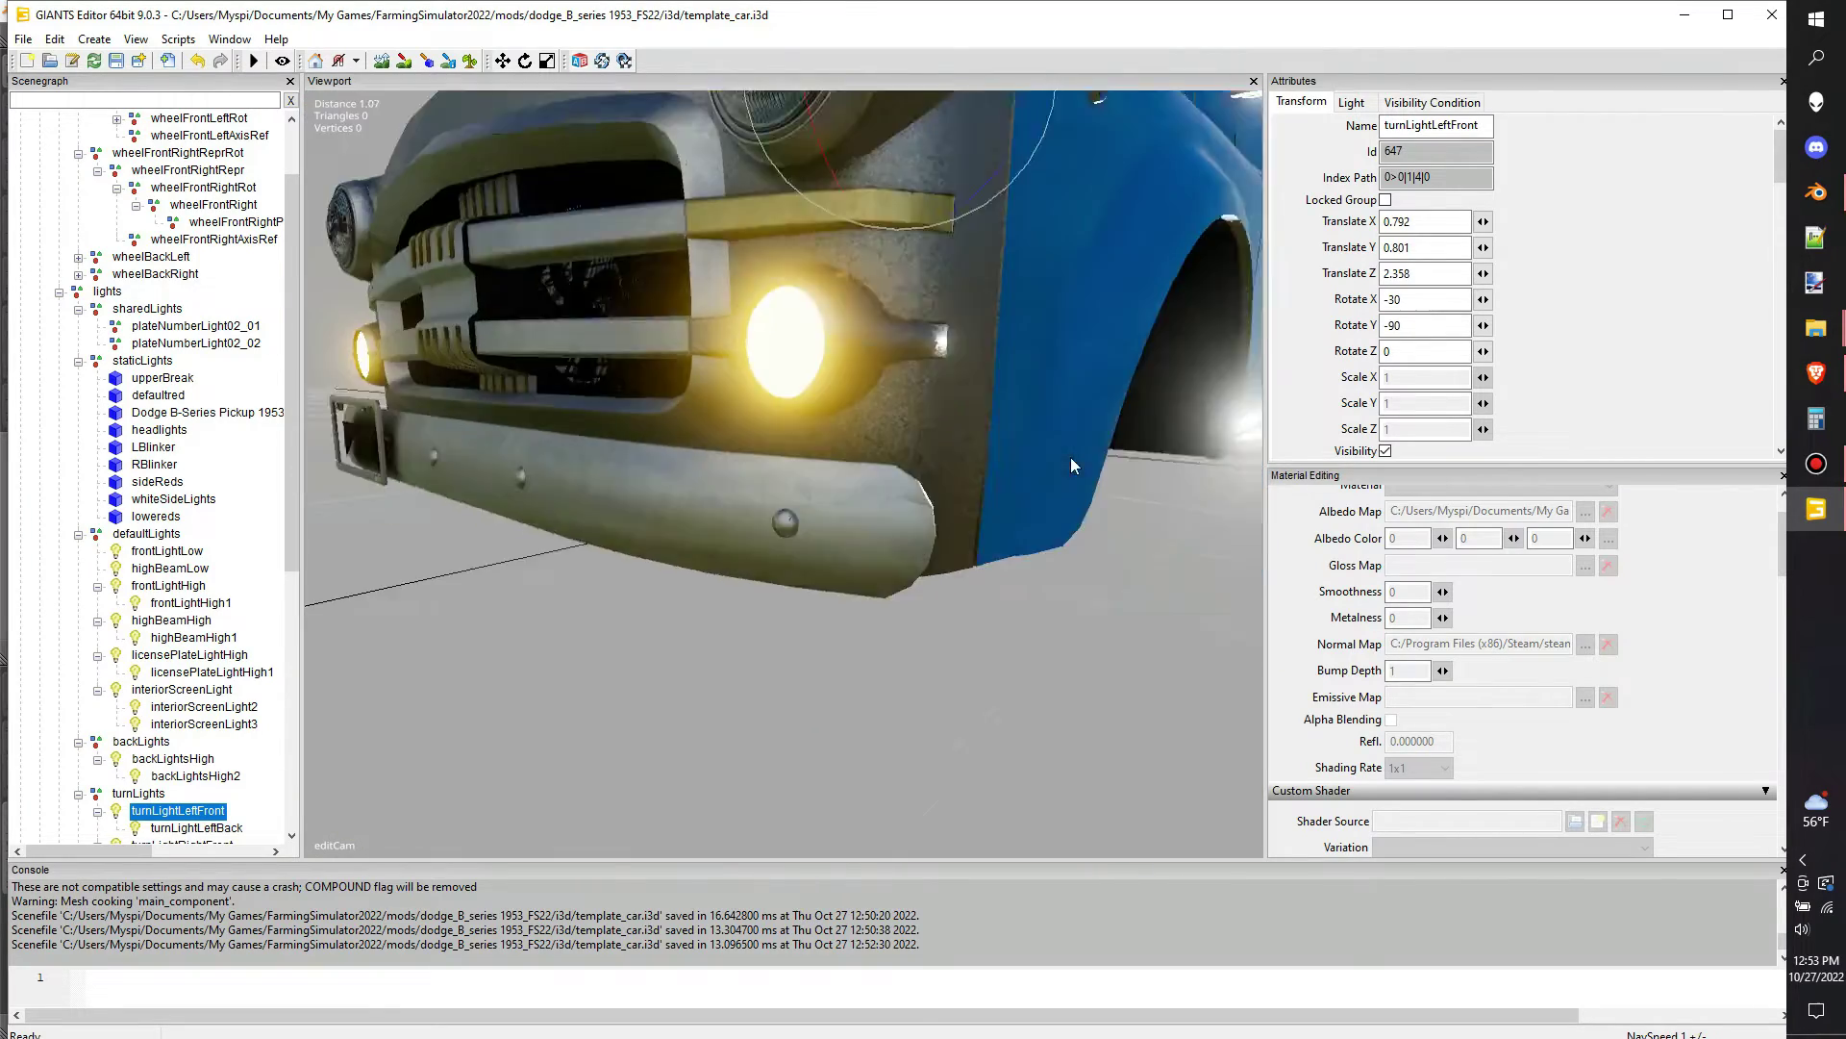
scroll(1070, 458, down, 3)
mouse_move(1070, 458)
alt+middle_down()
mouse_move(1075, 400)
mouse_move(1070, 423)
alt+middle_up()
scroll(1070, 423, up, 5)
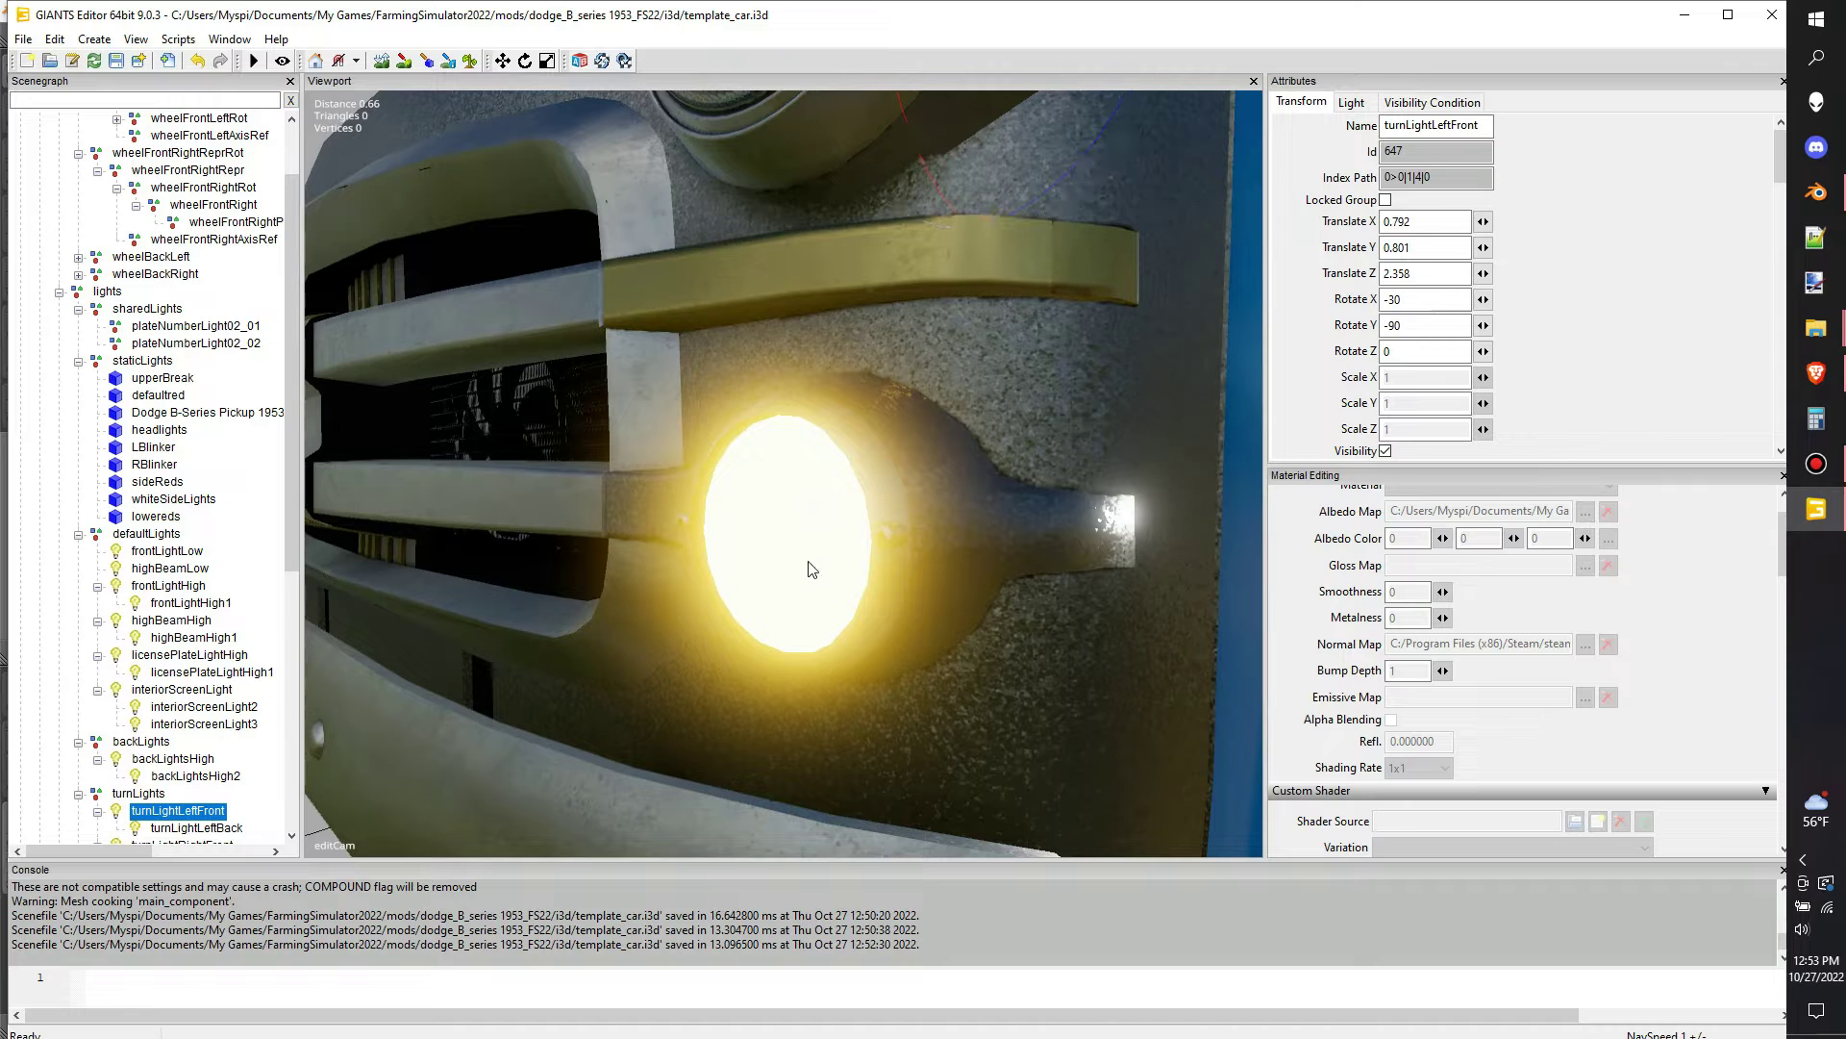
key(ctrl+b)
Place turnLightLeftBack on the amber section of the left round taillight at about X -5.344, Y 0.054, Z 0.027
click(195, 828)
key(f)
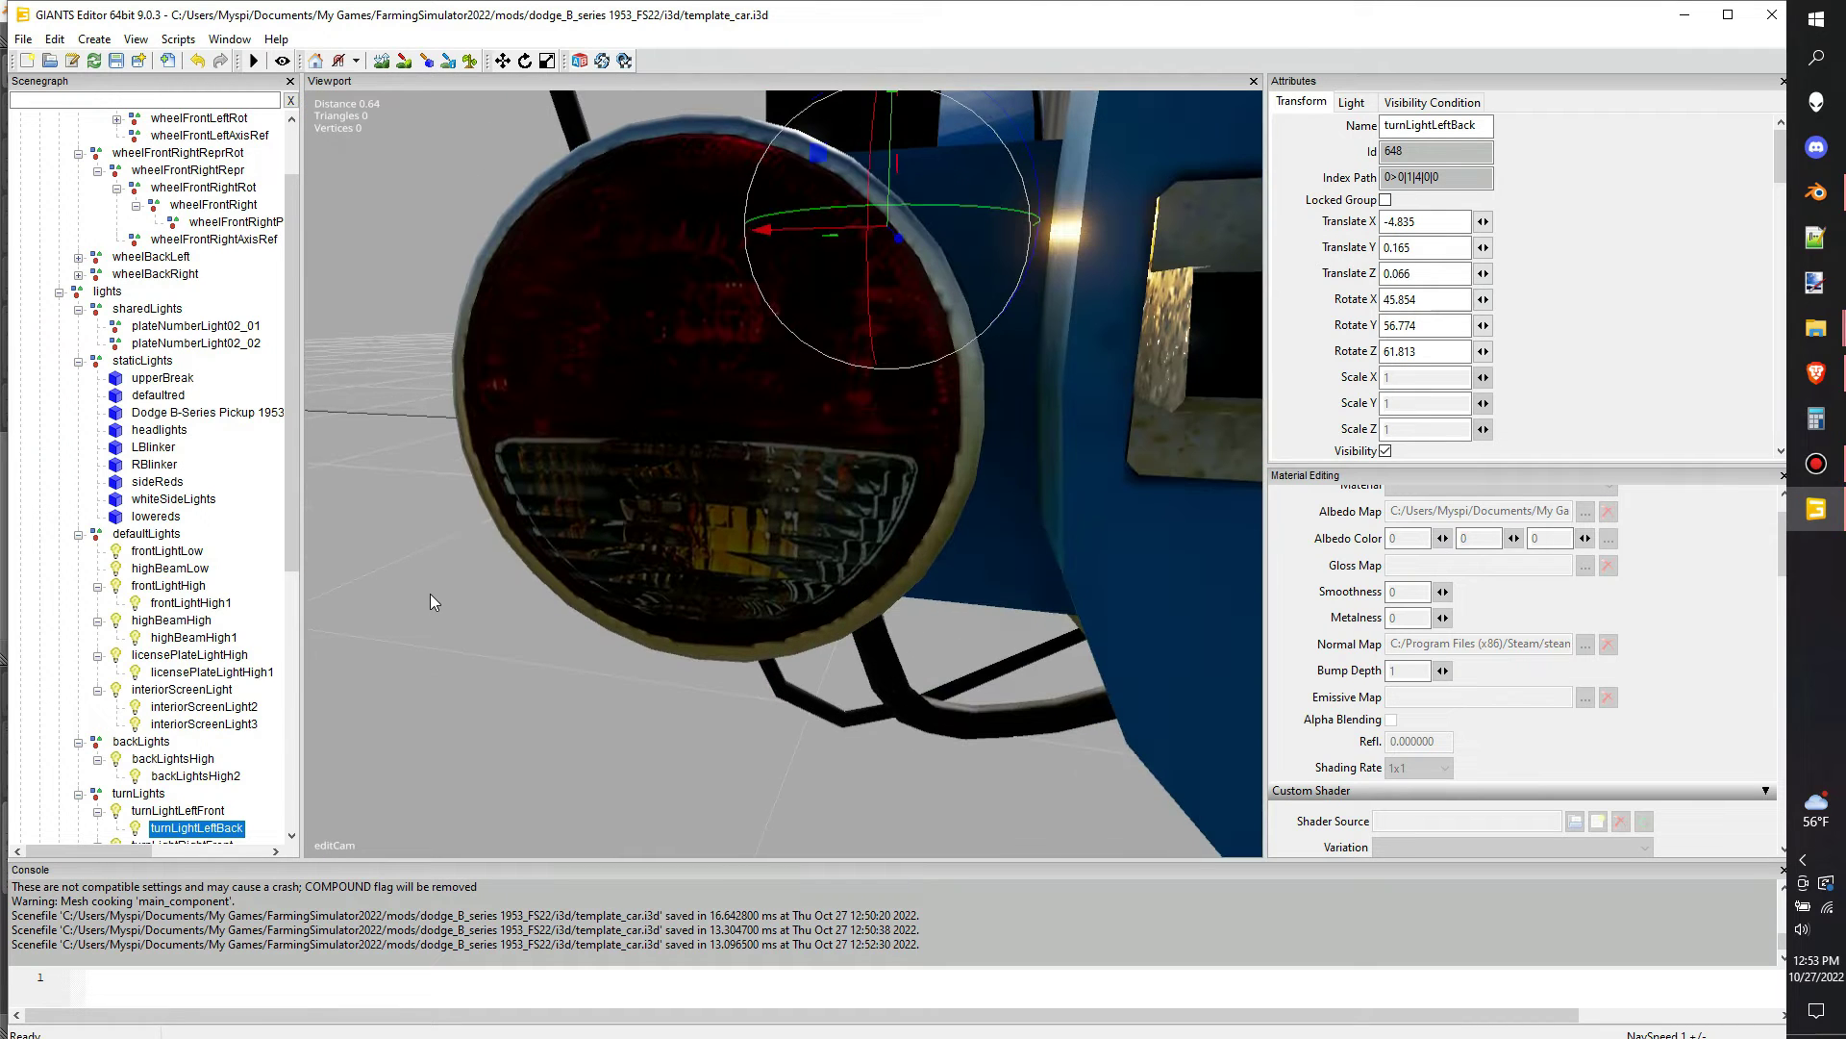
key(ctrl+b)
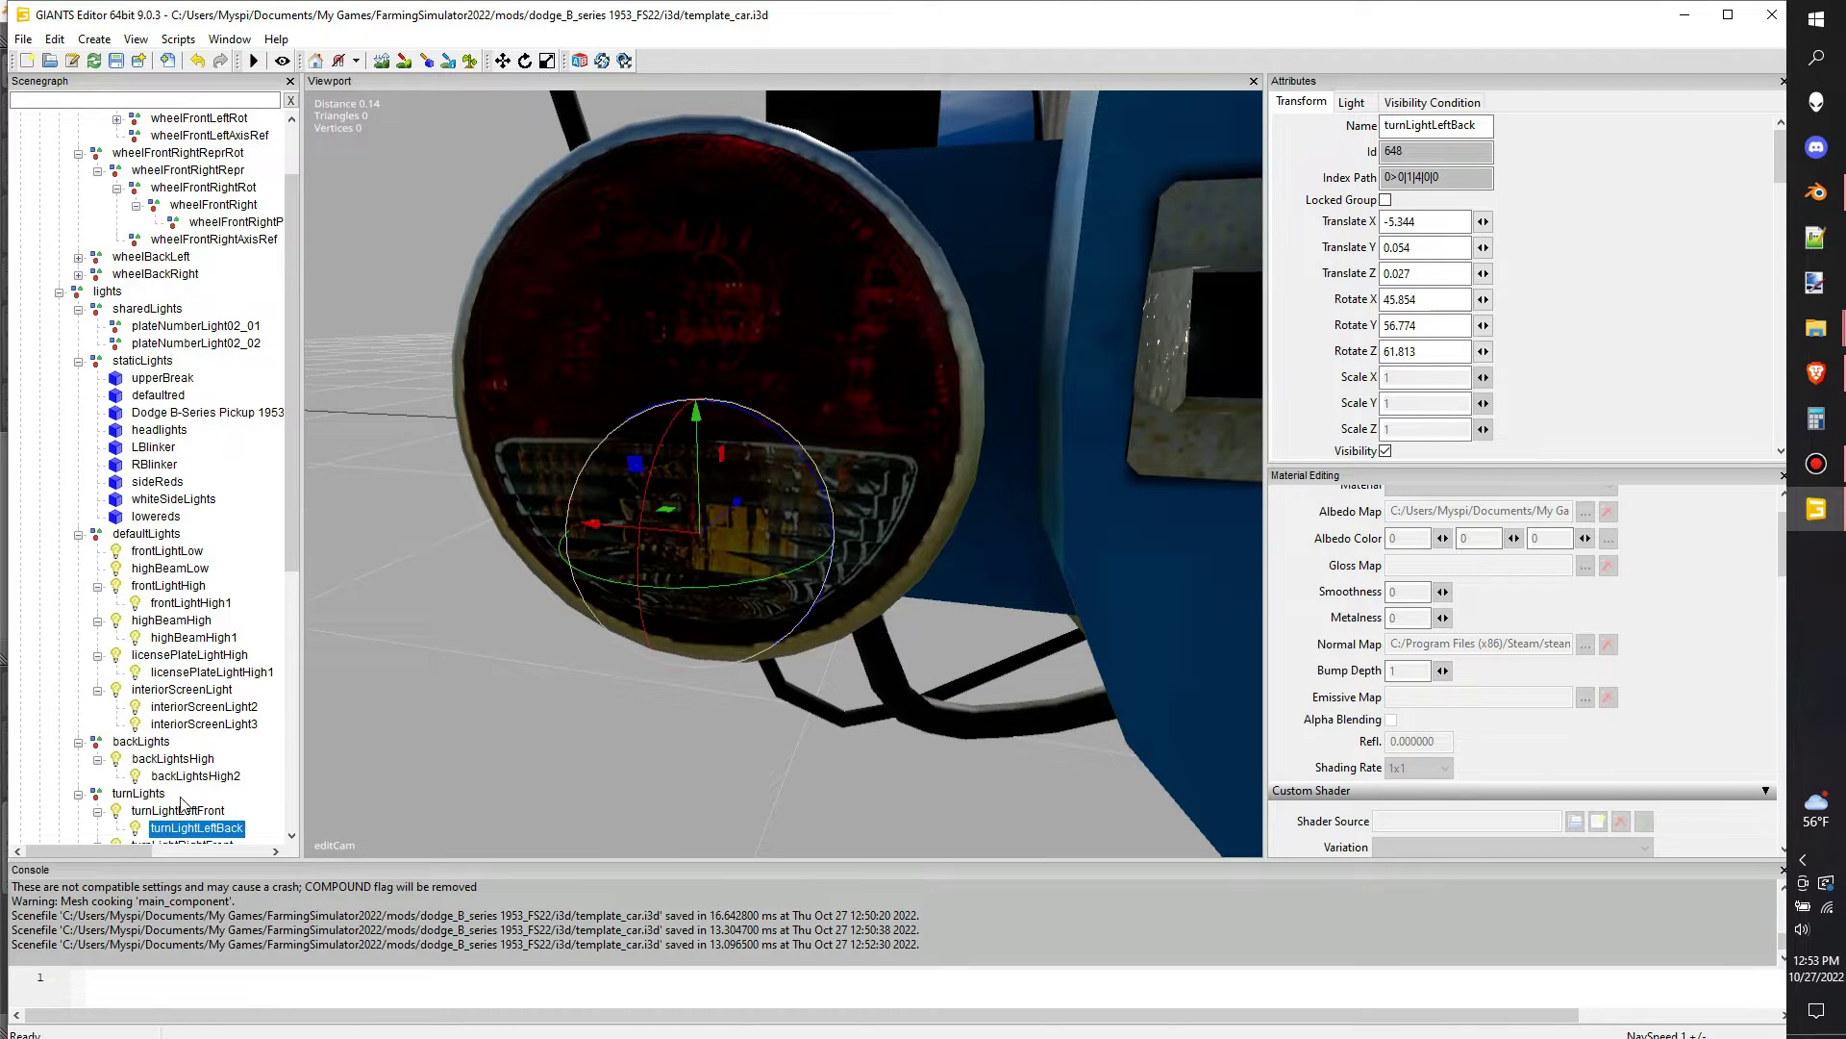
Place turnLightRightFront on the right front turn signal lamp at about X -0.86, Y 0.457, Z 2.645
scroll(181, 801, down, 1)
double_click(183, 775)
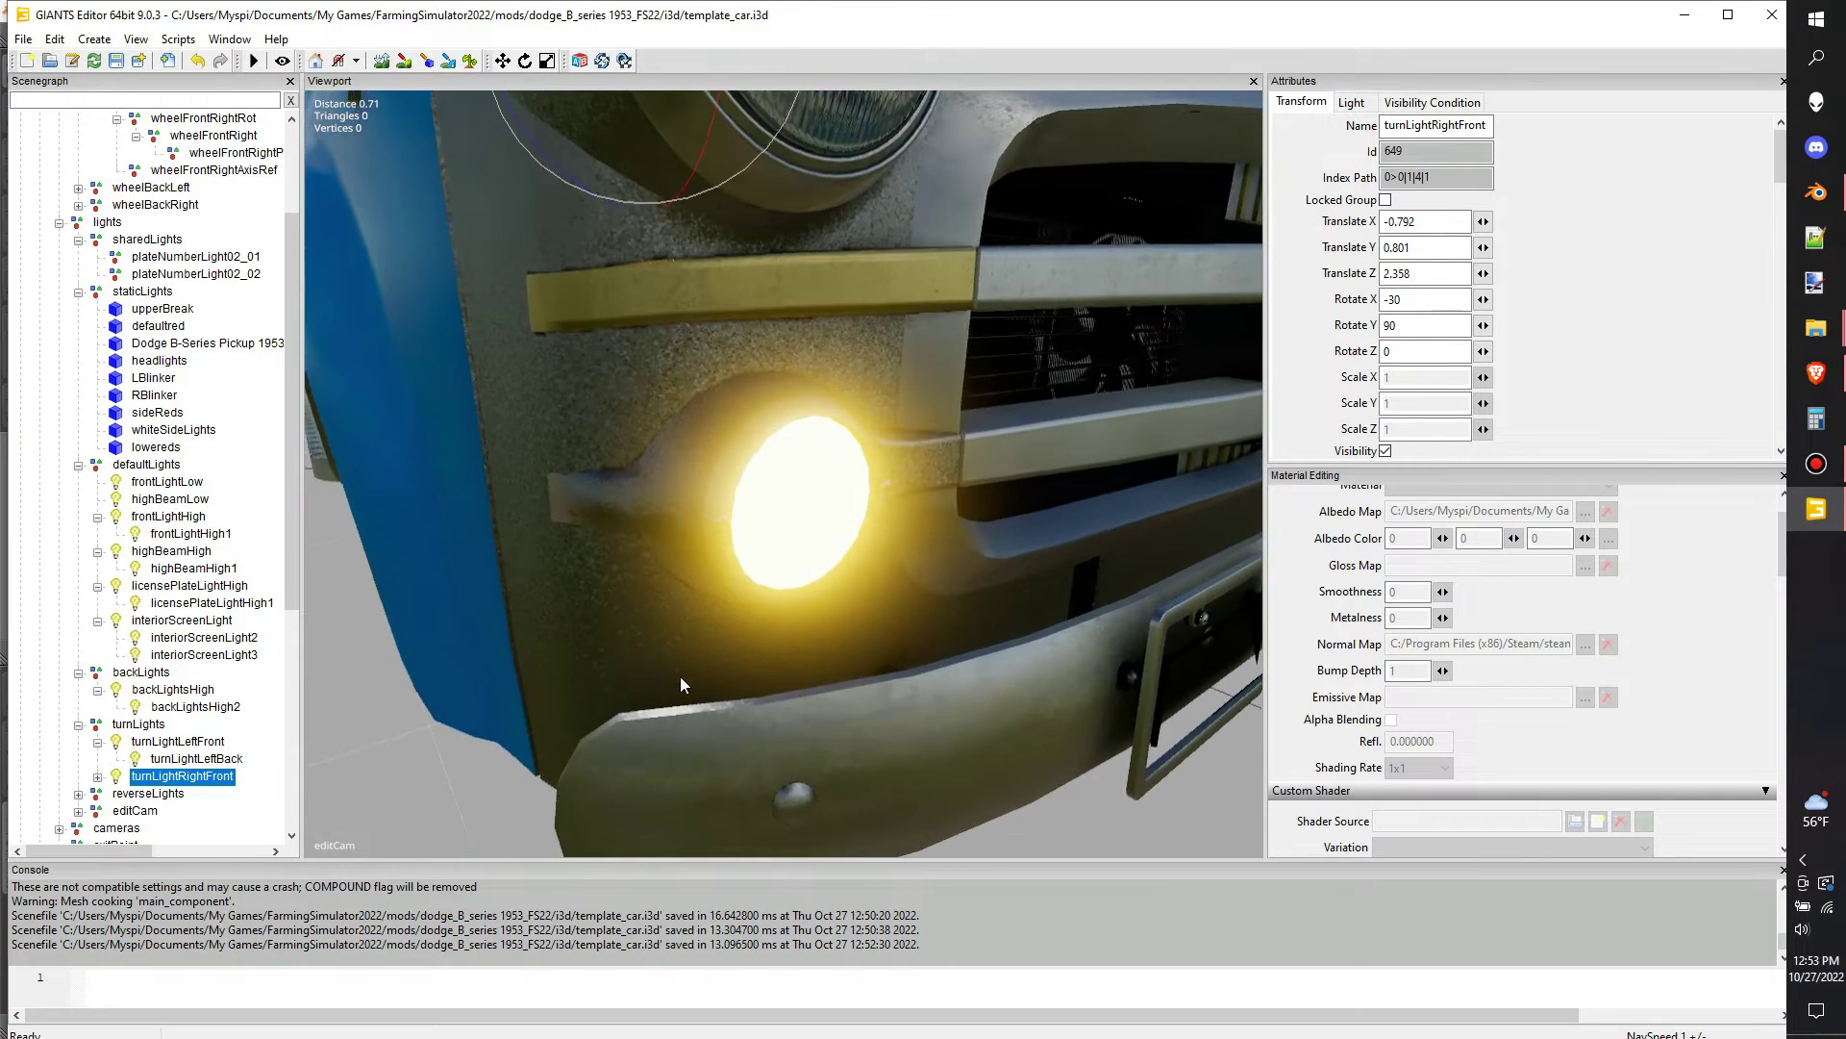
click(681, 672)
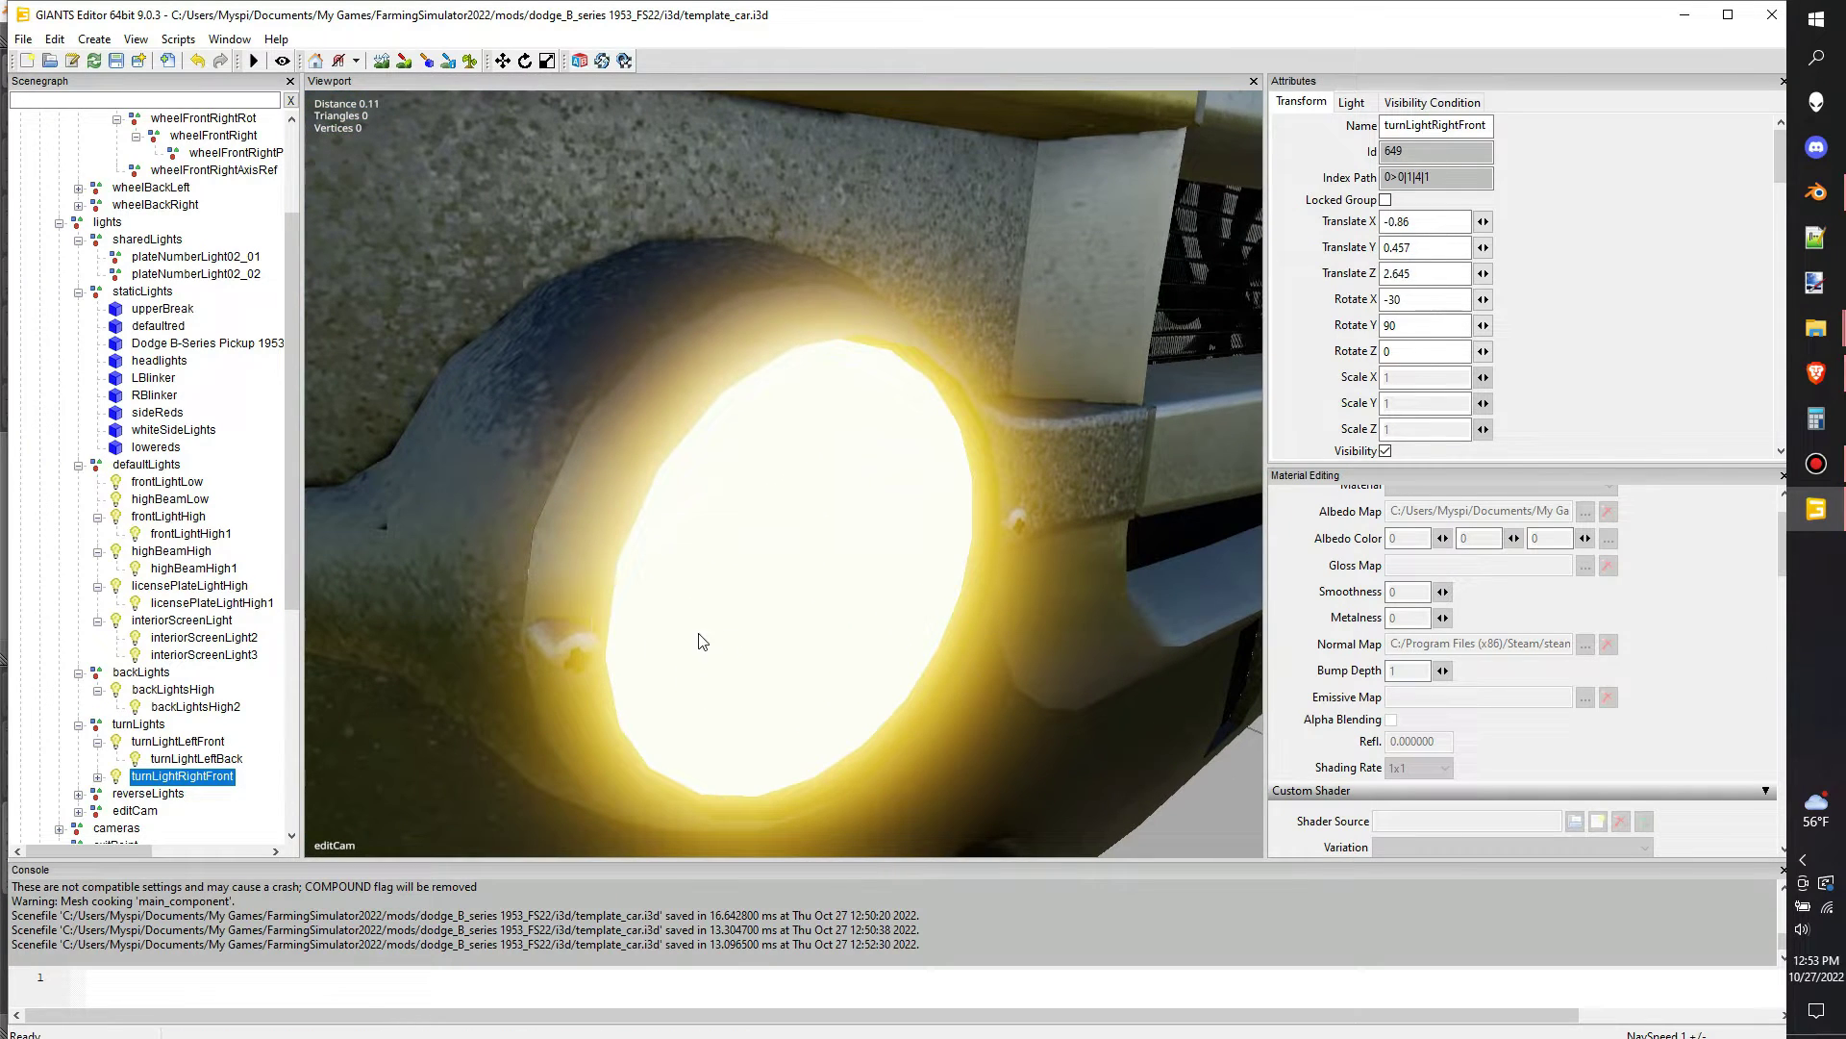
Place turnLightRightBack, the child of turnLightRightFront, on the right round taillight's amber section at about X 5.319, Y 0.044, Z -0.013
click(98, 776)
double_click(201, 792)
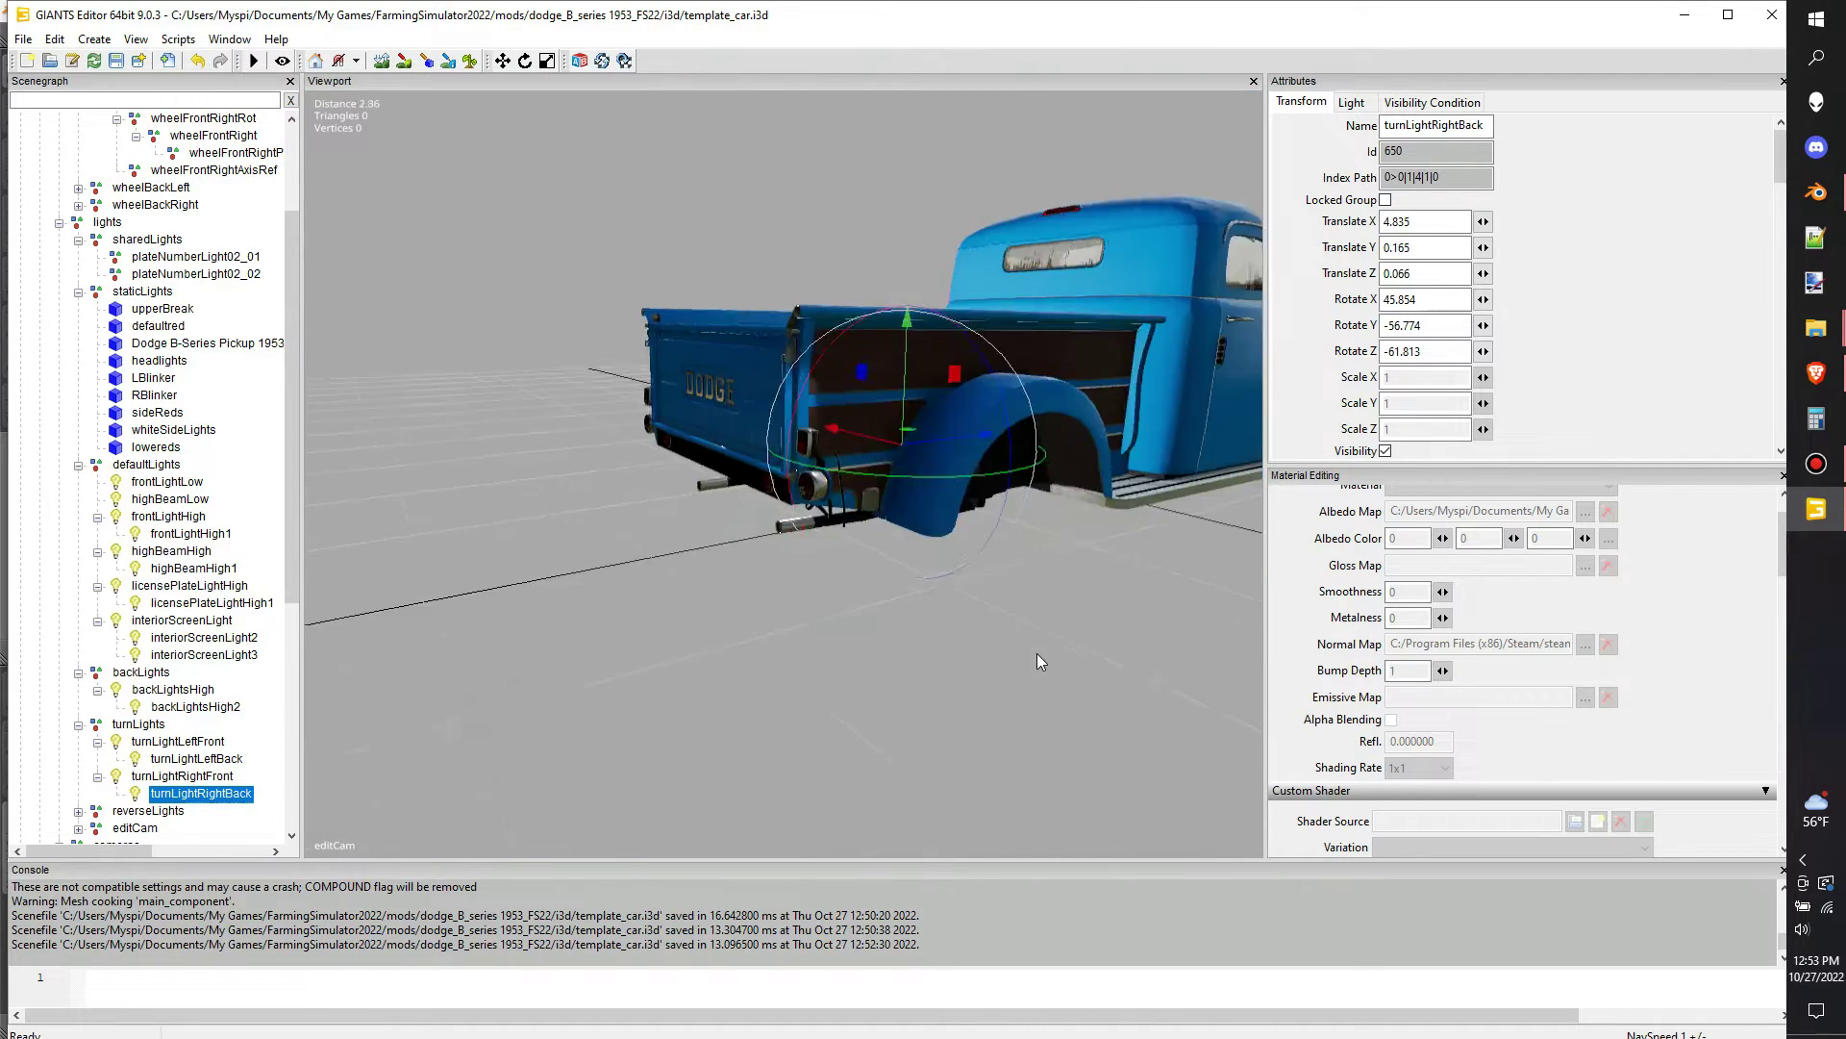
scroll(1065, 652, up, 4)
alt+drag(1071, 635, 1078, 713)
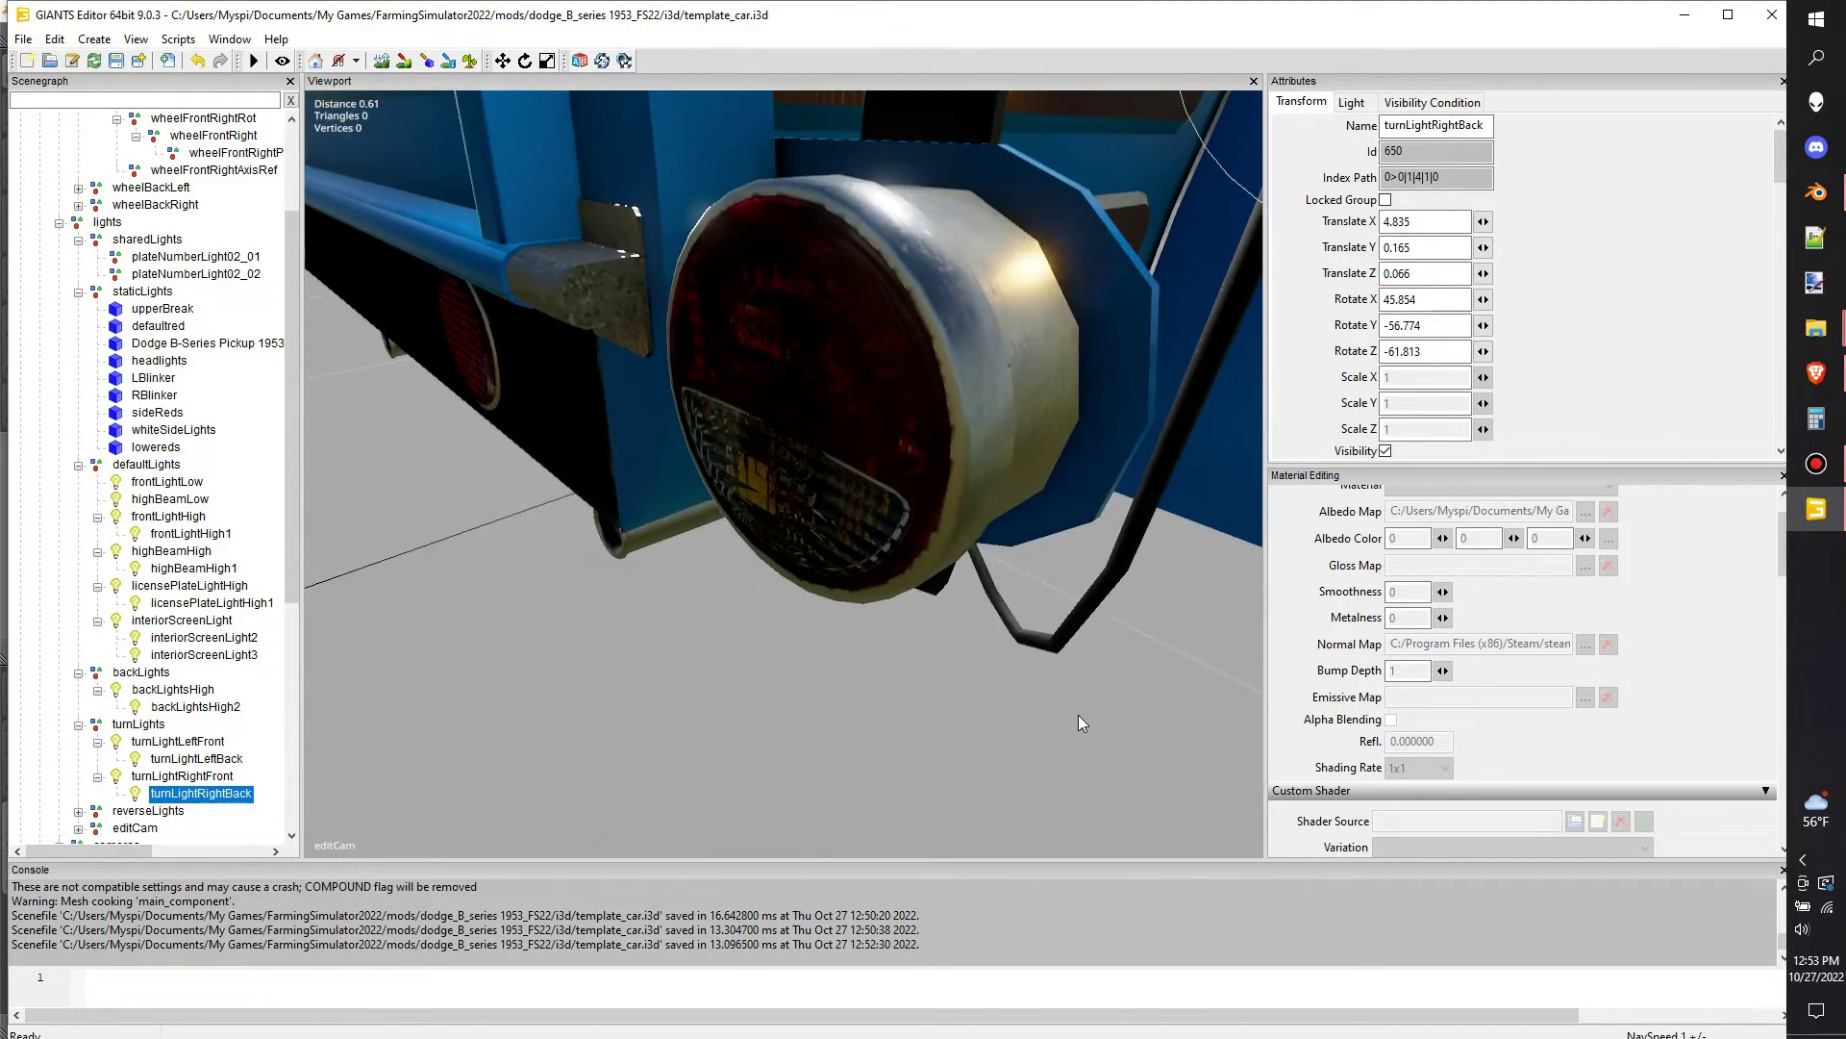
key(ctrl+b)
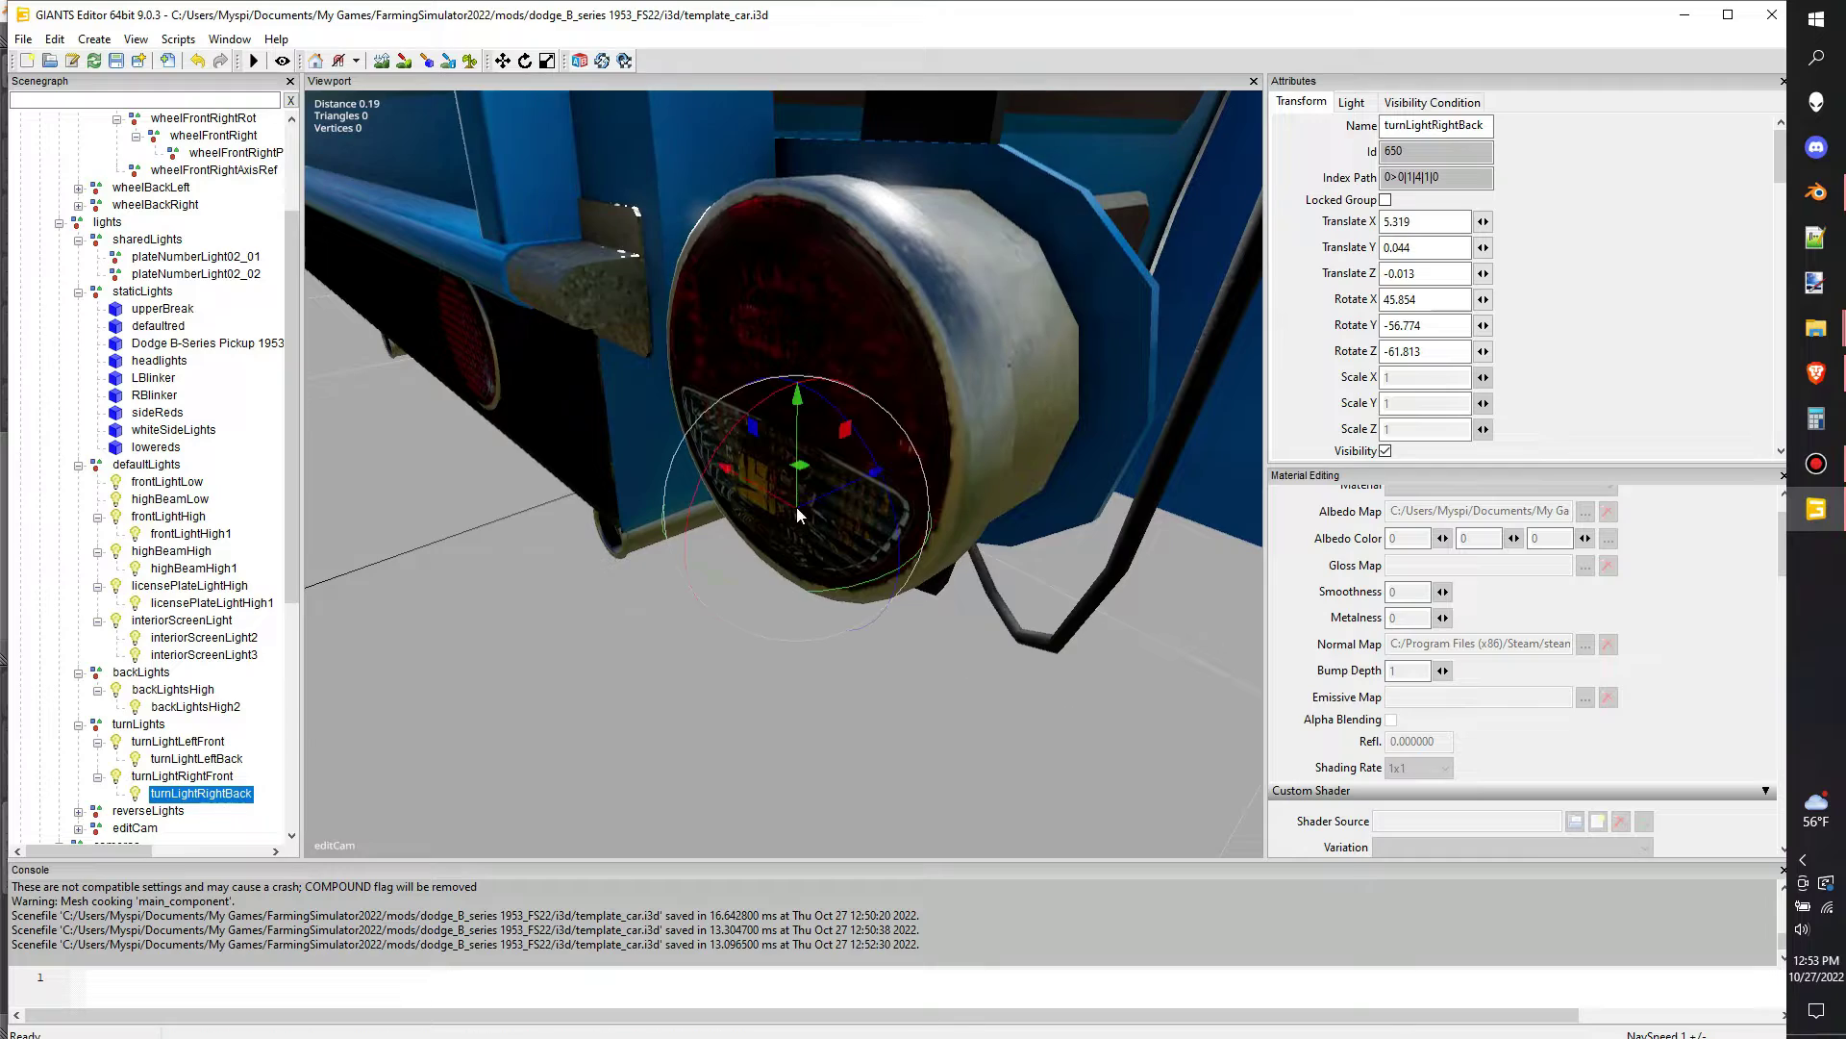
Show the light ranges in the viewport, examine them around the whole truck, and hide them again
scroll(863, 551, down, 5)
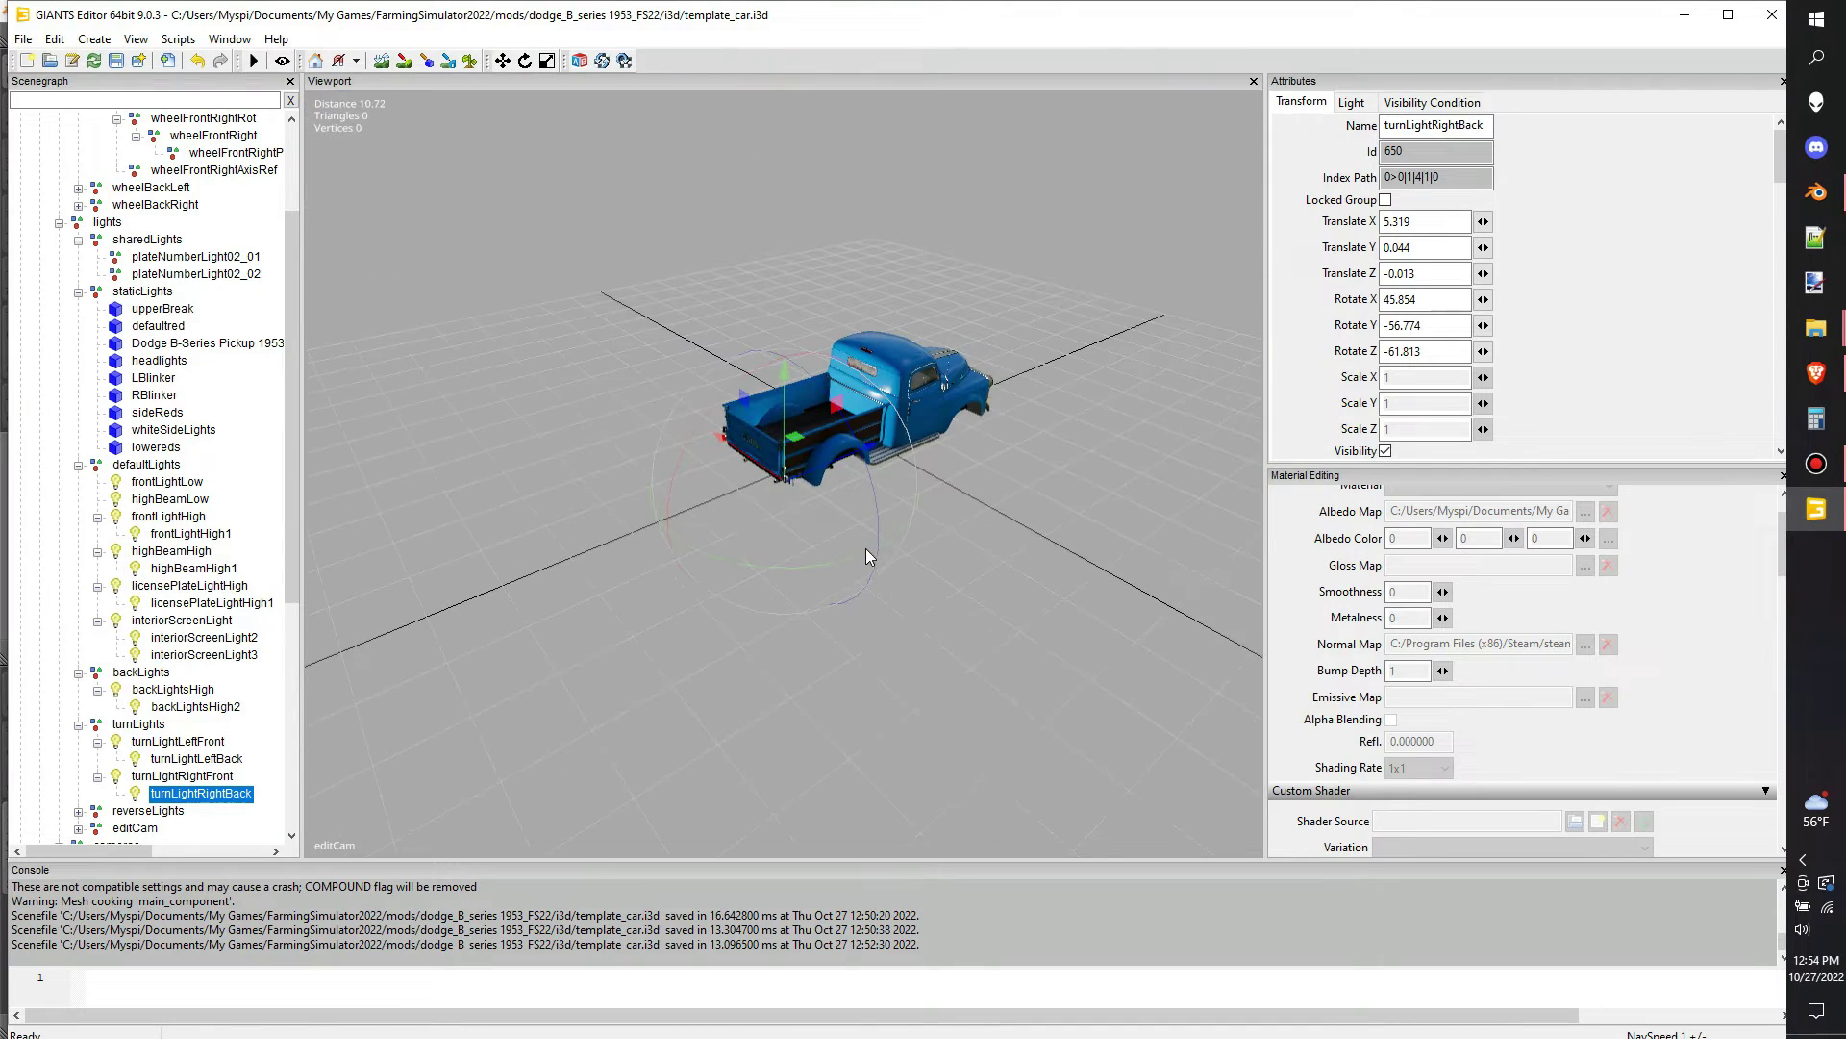
right_click(866, 549)
mouse_move(974, 685)
click(1089, 682)
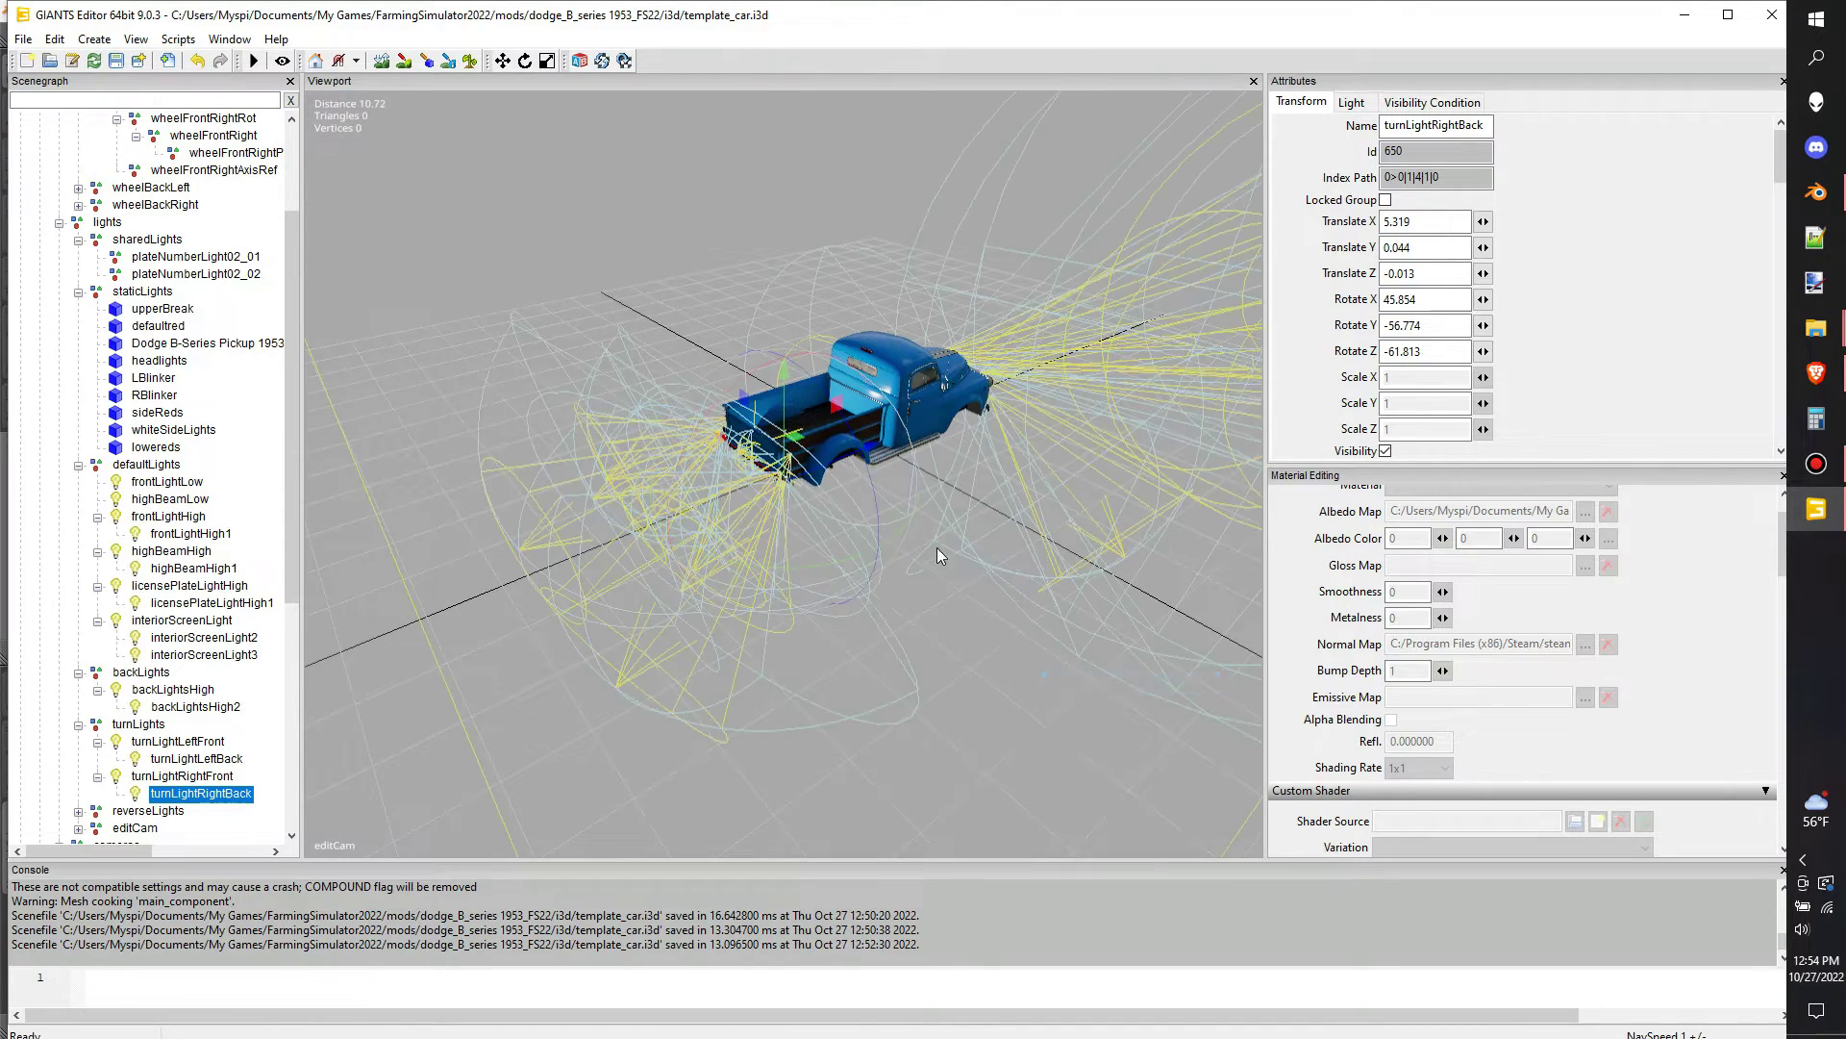
scroll(961, 557, up, 3)
scroll(938, 551, up, 10)
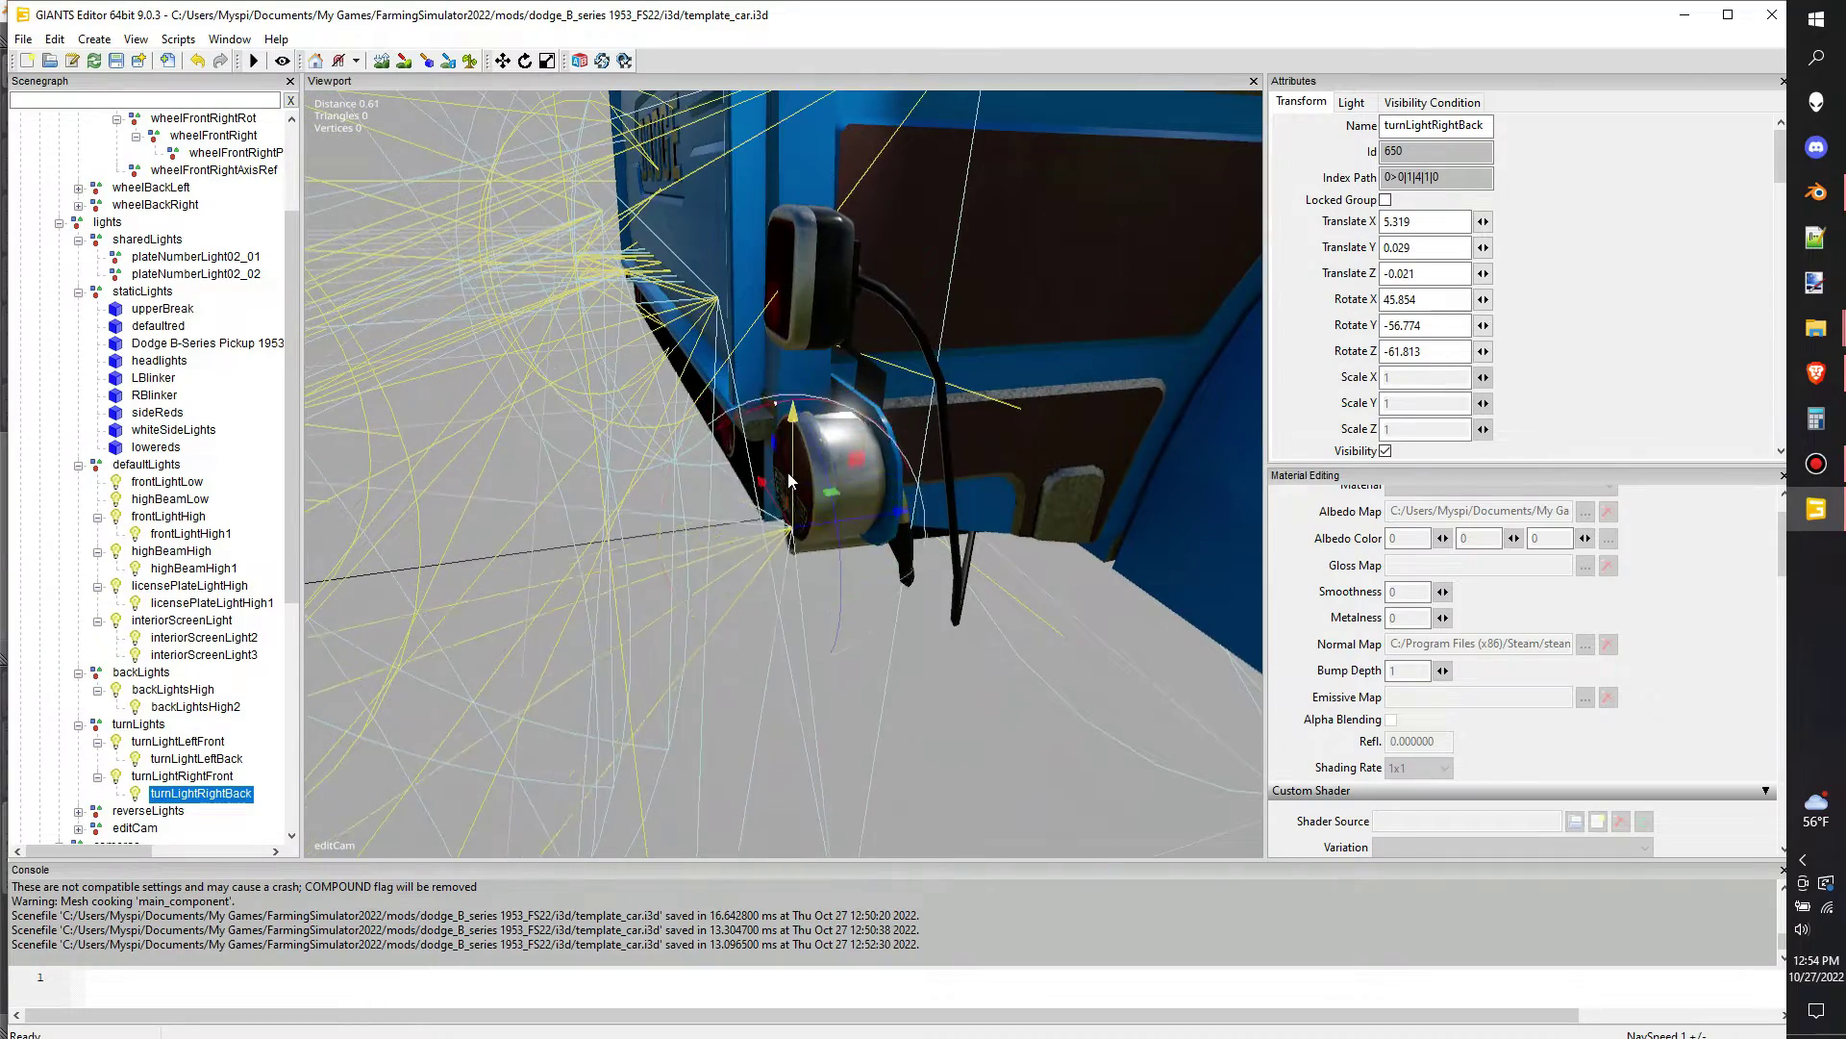
scroll(919, 471, down, 12)
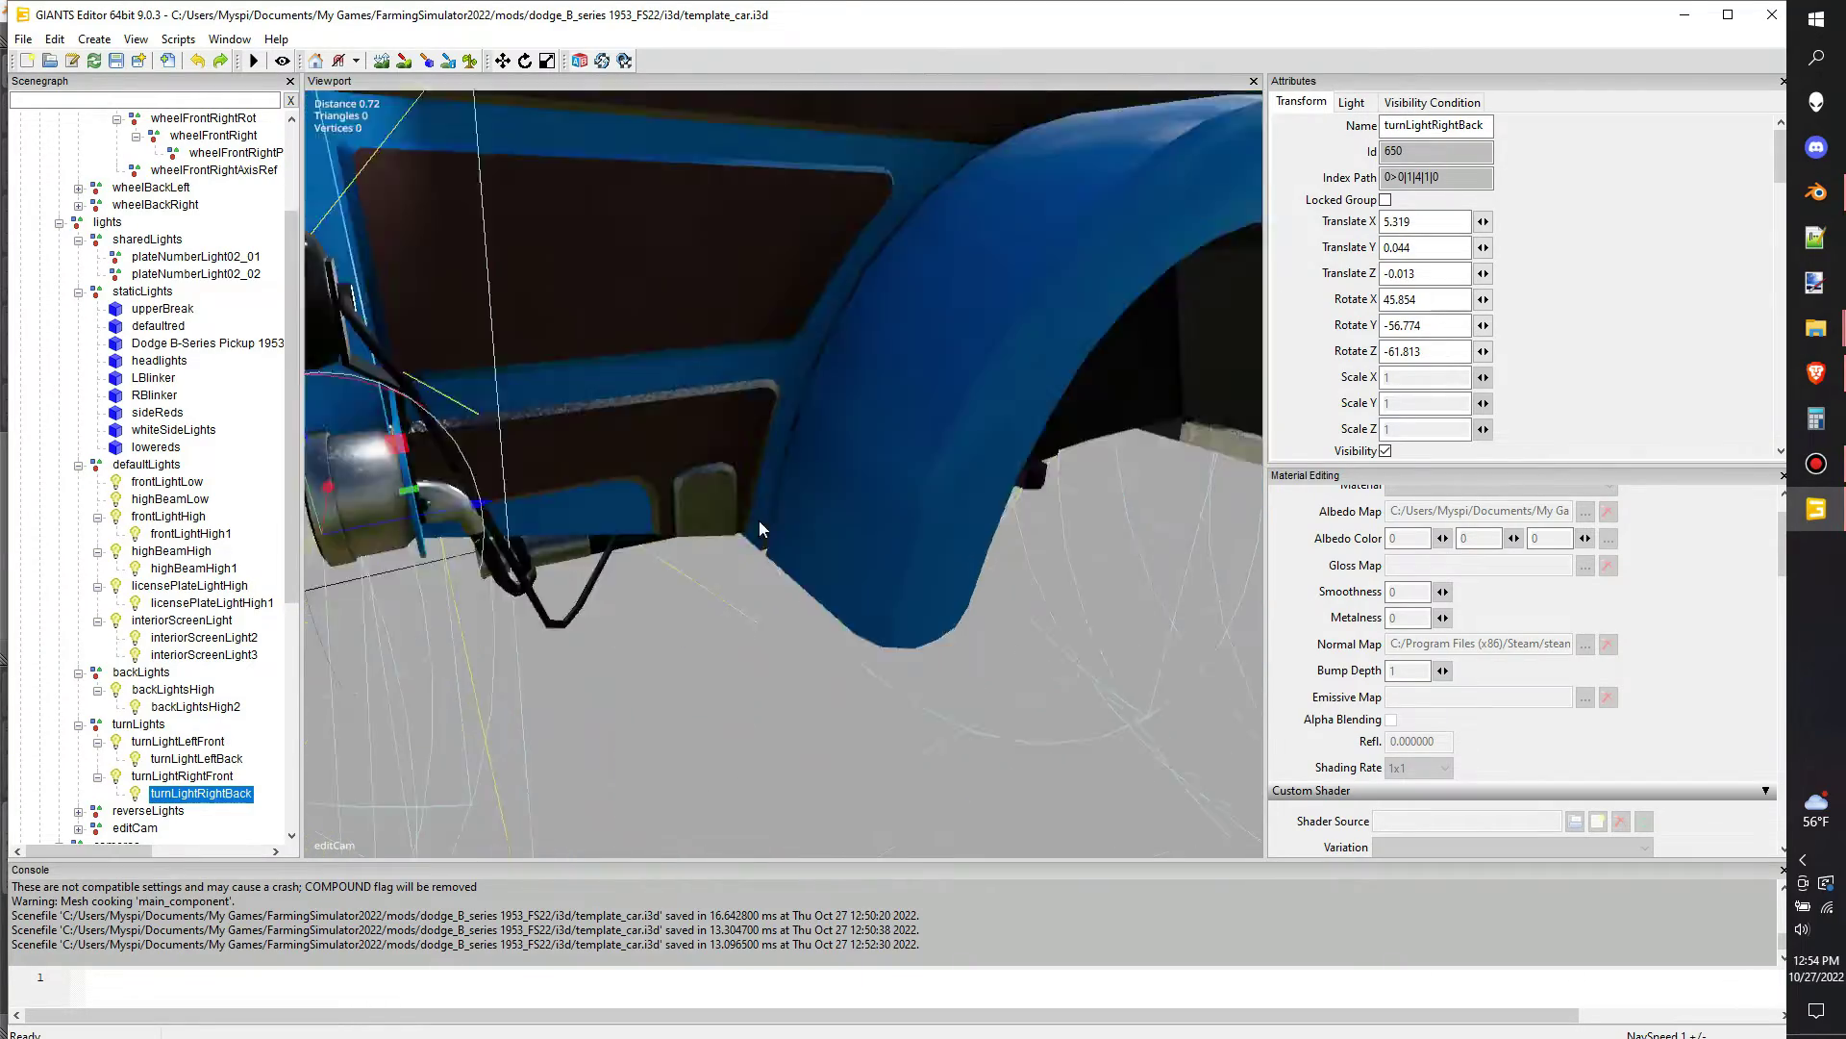
alt+drag(408, 445, 511, 575)
scroll(511, 575, down, 3)
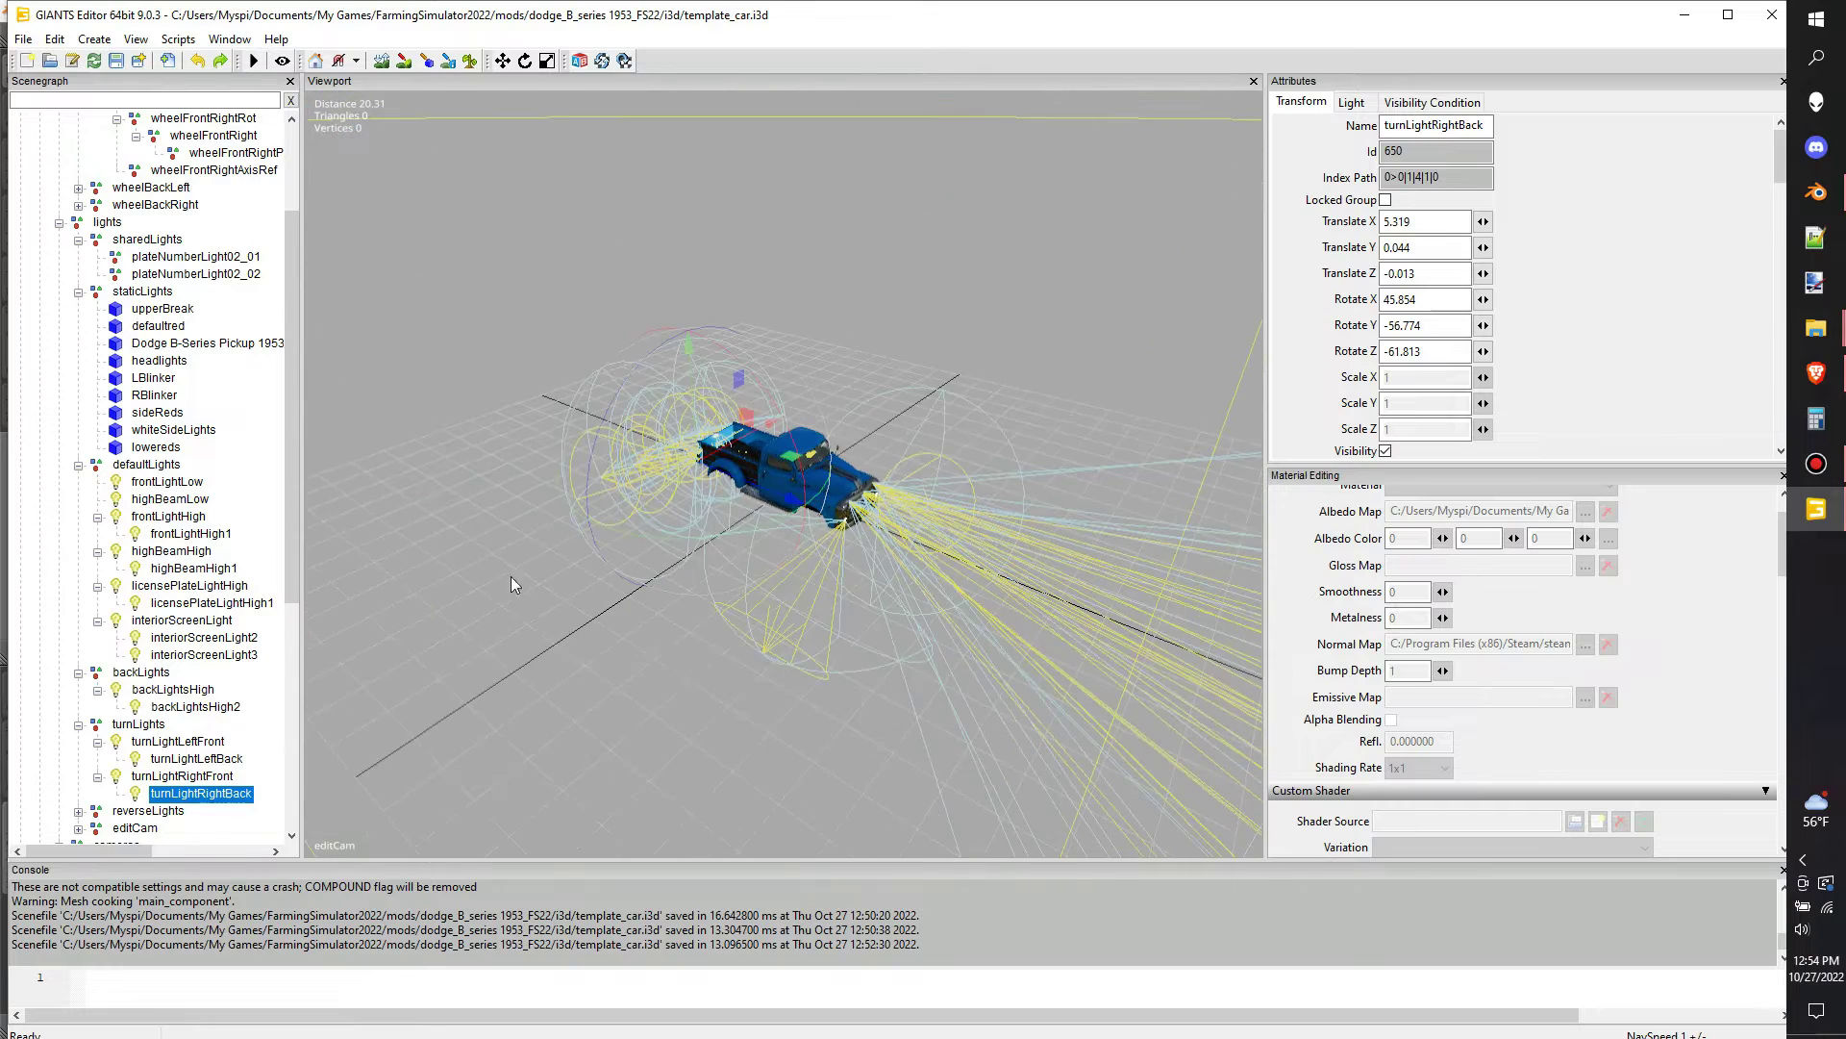
right_click(687, 662)
mouse_move(761, 818)
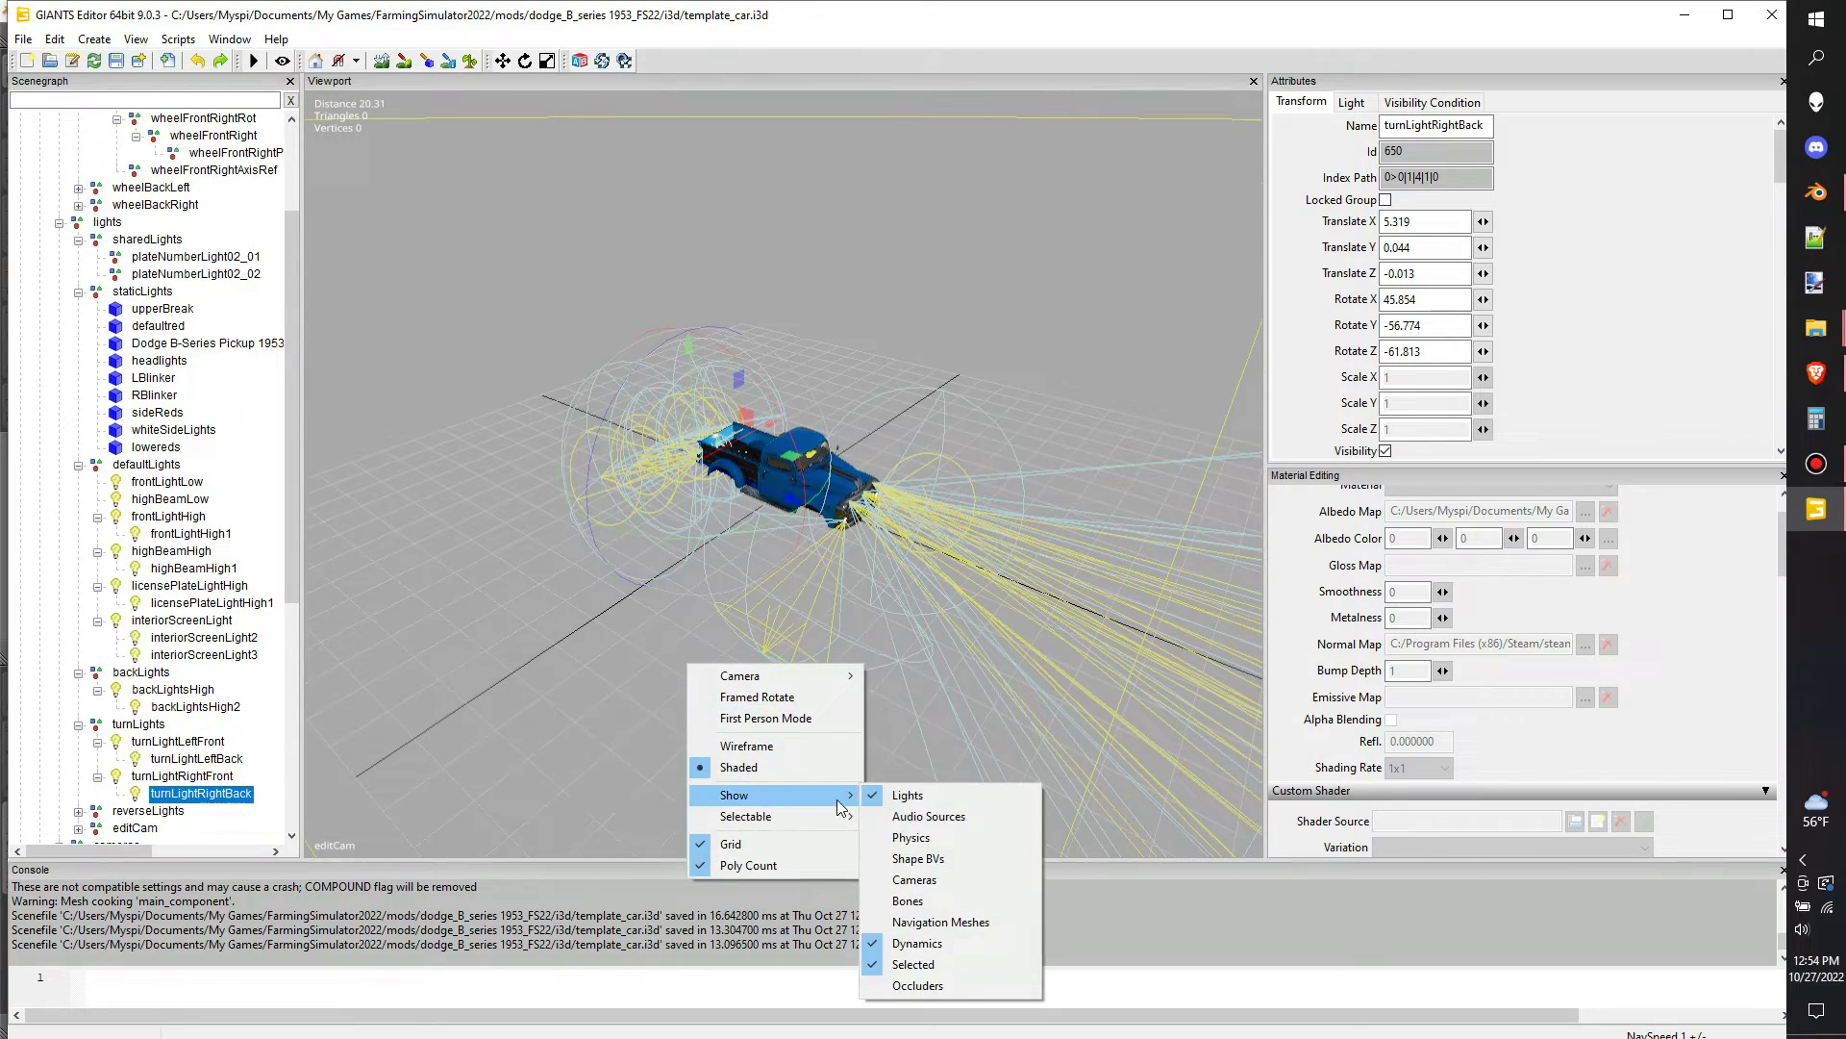
click(894, 795)
Place reverseLightHigh from the reverseLights group on the left black four-lamp housing at about X 1.019, Y 1.035, Z -0.079
scroll(128, 746, down, 1)
click(79, 743)
click(146, 760)
alt+drag(800, 562, 1158, 540)
scroll(1013, 564, up, 5)
scroll(1014, 565, up, 4)
scroll(1035, 561, up, 6)
middle_drag(1158, 538, 799, 652)
key(ctrl+b)
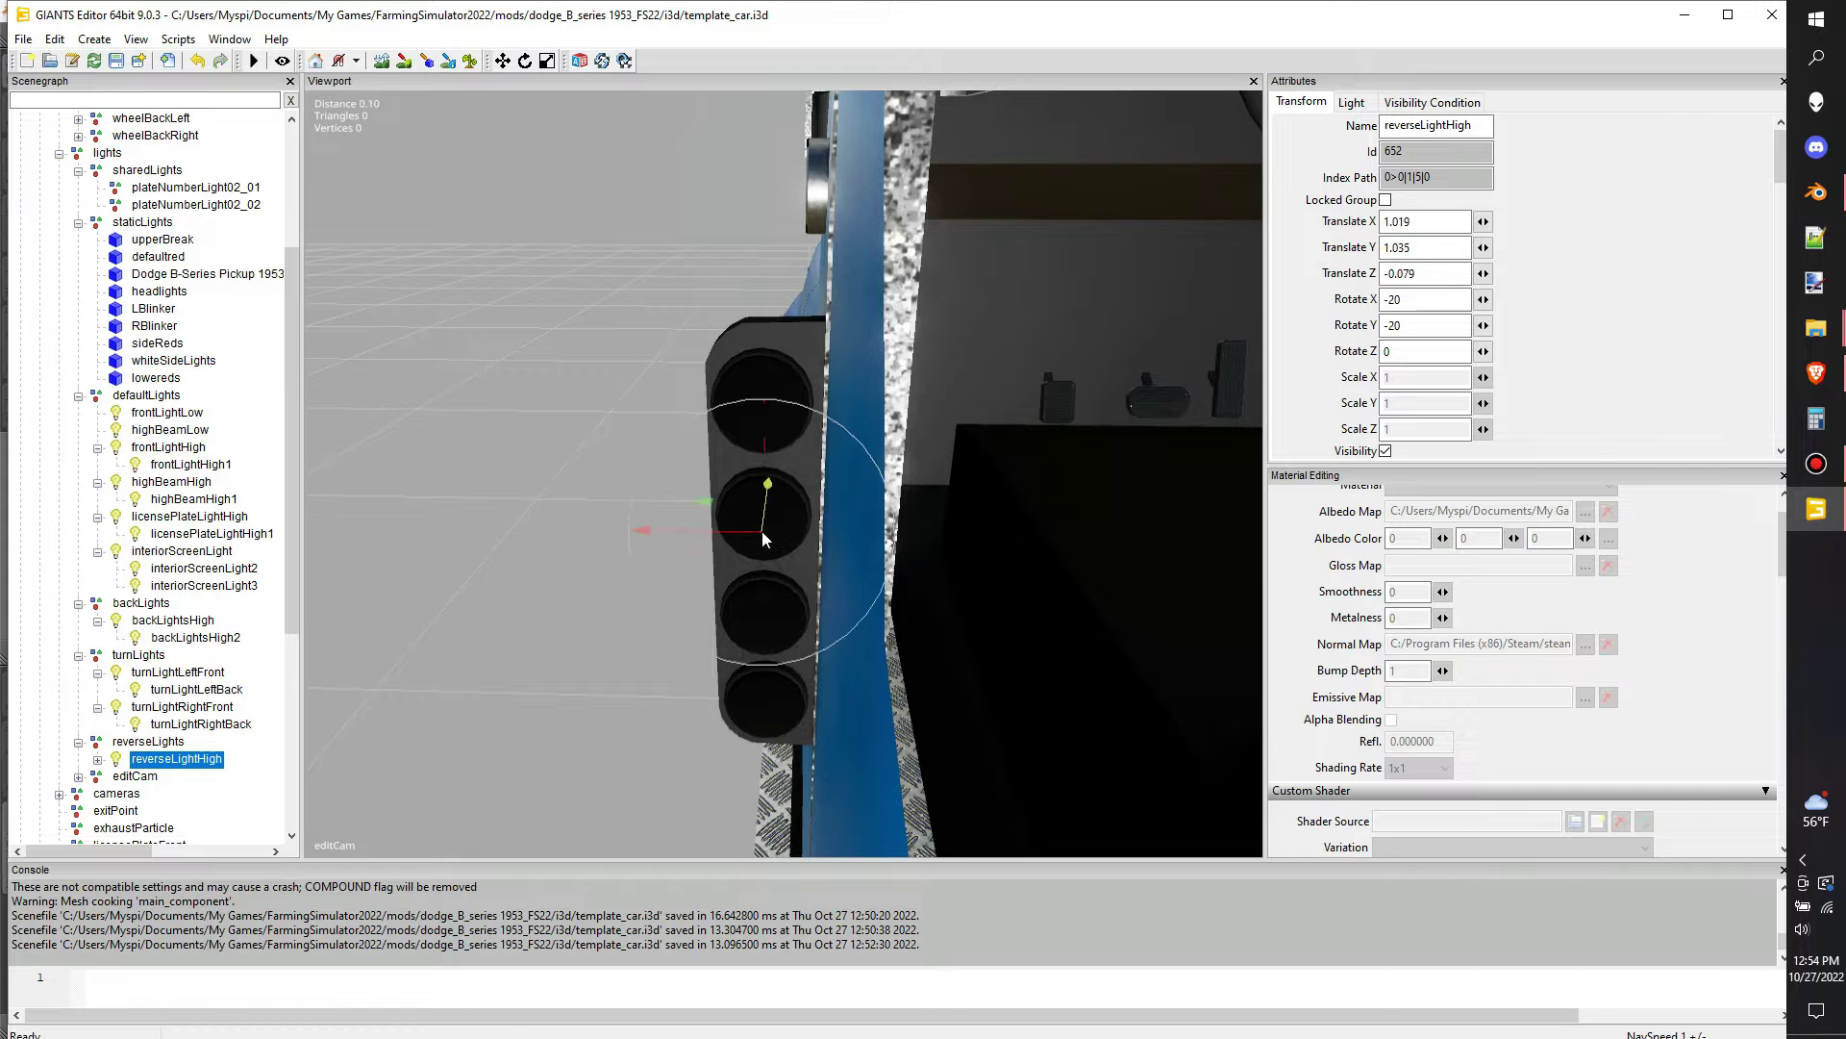
Place reverseLightHigh2, the child of reverseLightHigh, on the right four-lamp housing at about X -1.912, Y -0.286, Z 0.695
click(97, 760)
click(197, 776)
middle_drag(637, 682, 630, 729)
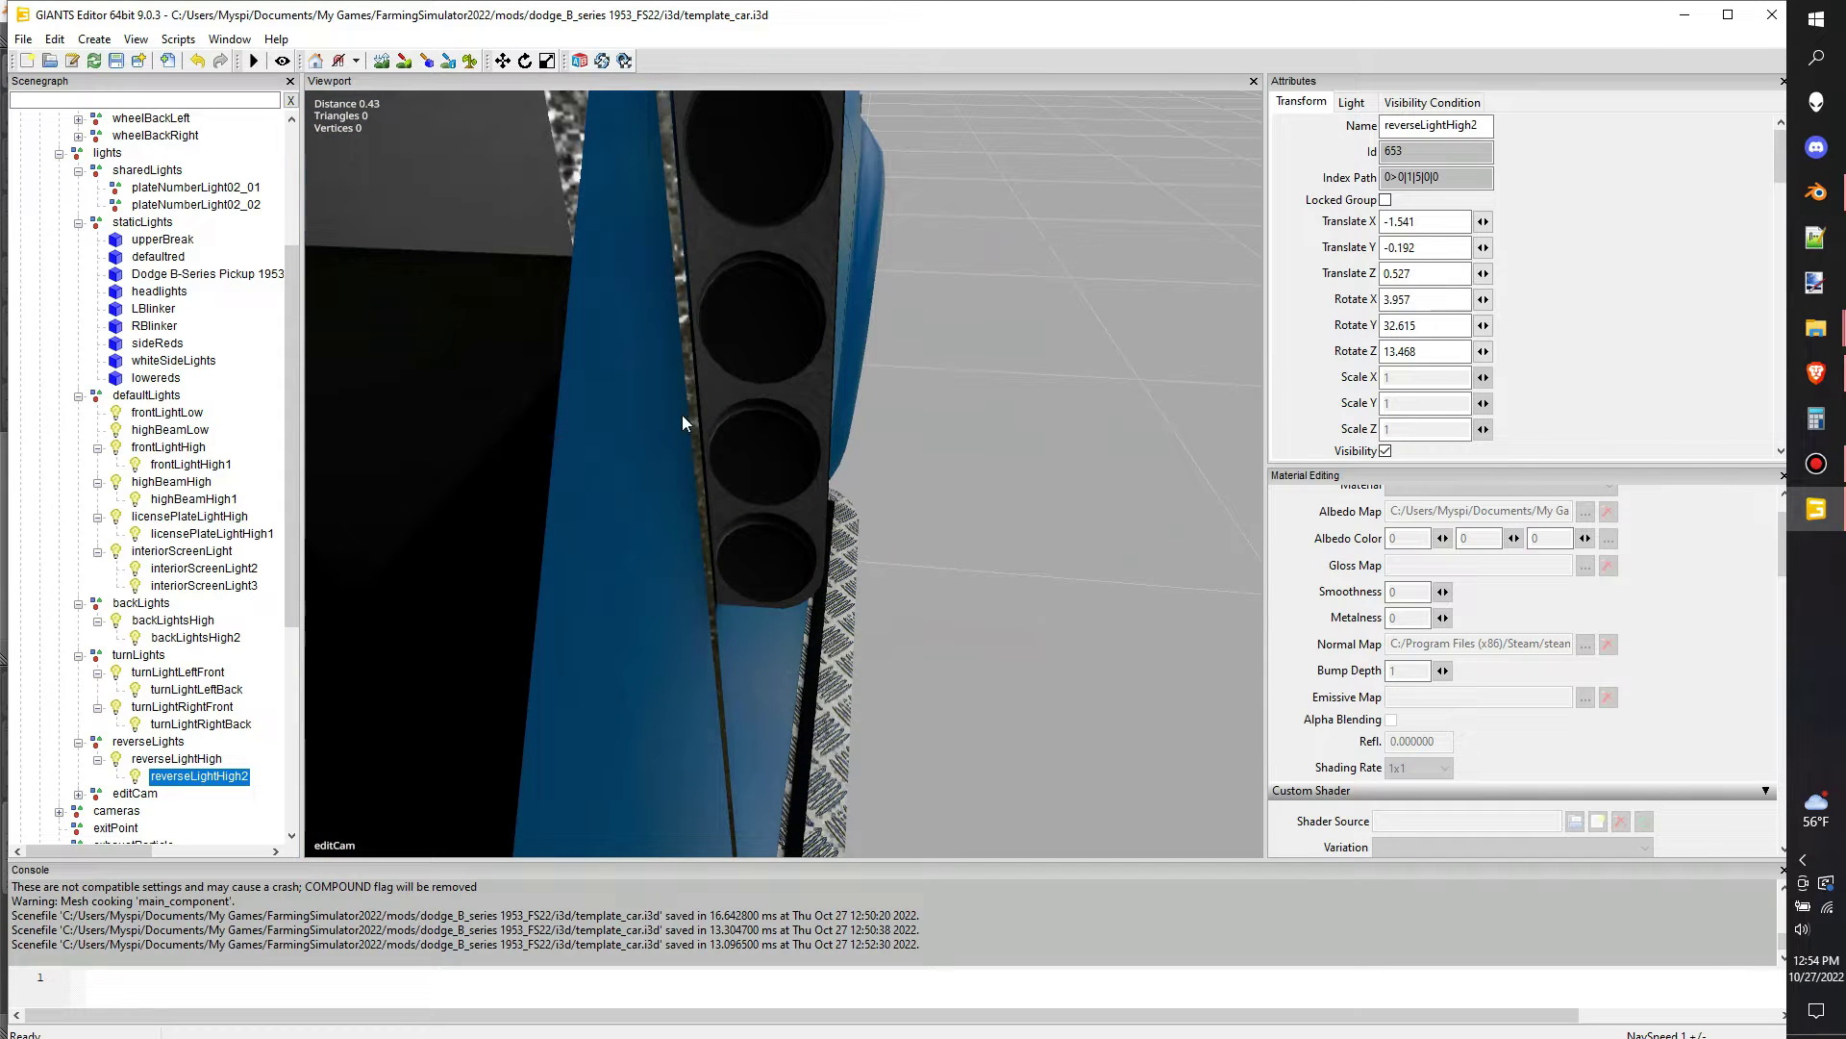
key(ctrl+b)
Lower indoorCamera in the cameras group and shift it back to the driver's head position at about Y 1.375, Z 0.191
scroll(741, 452, down, 10)
click(78, 794)
scroll(128, 791, down, 2)
double_click(110, 728)
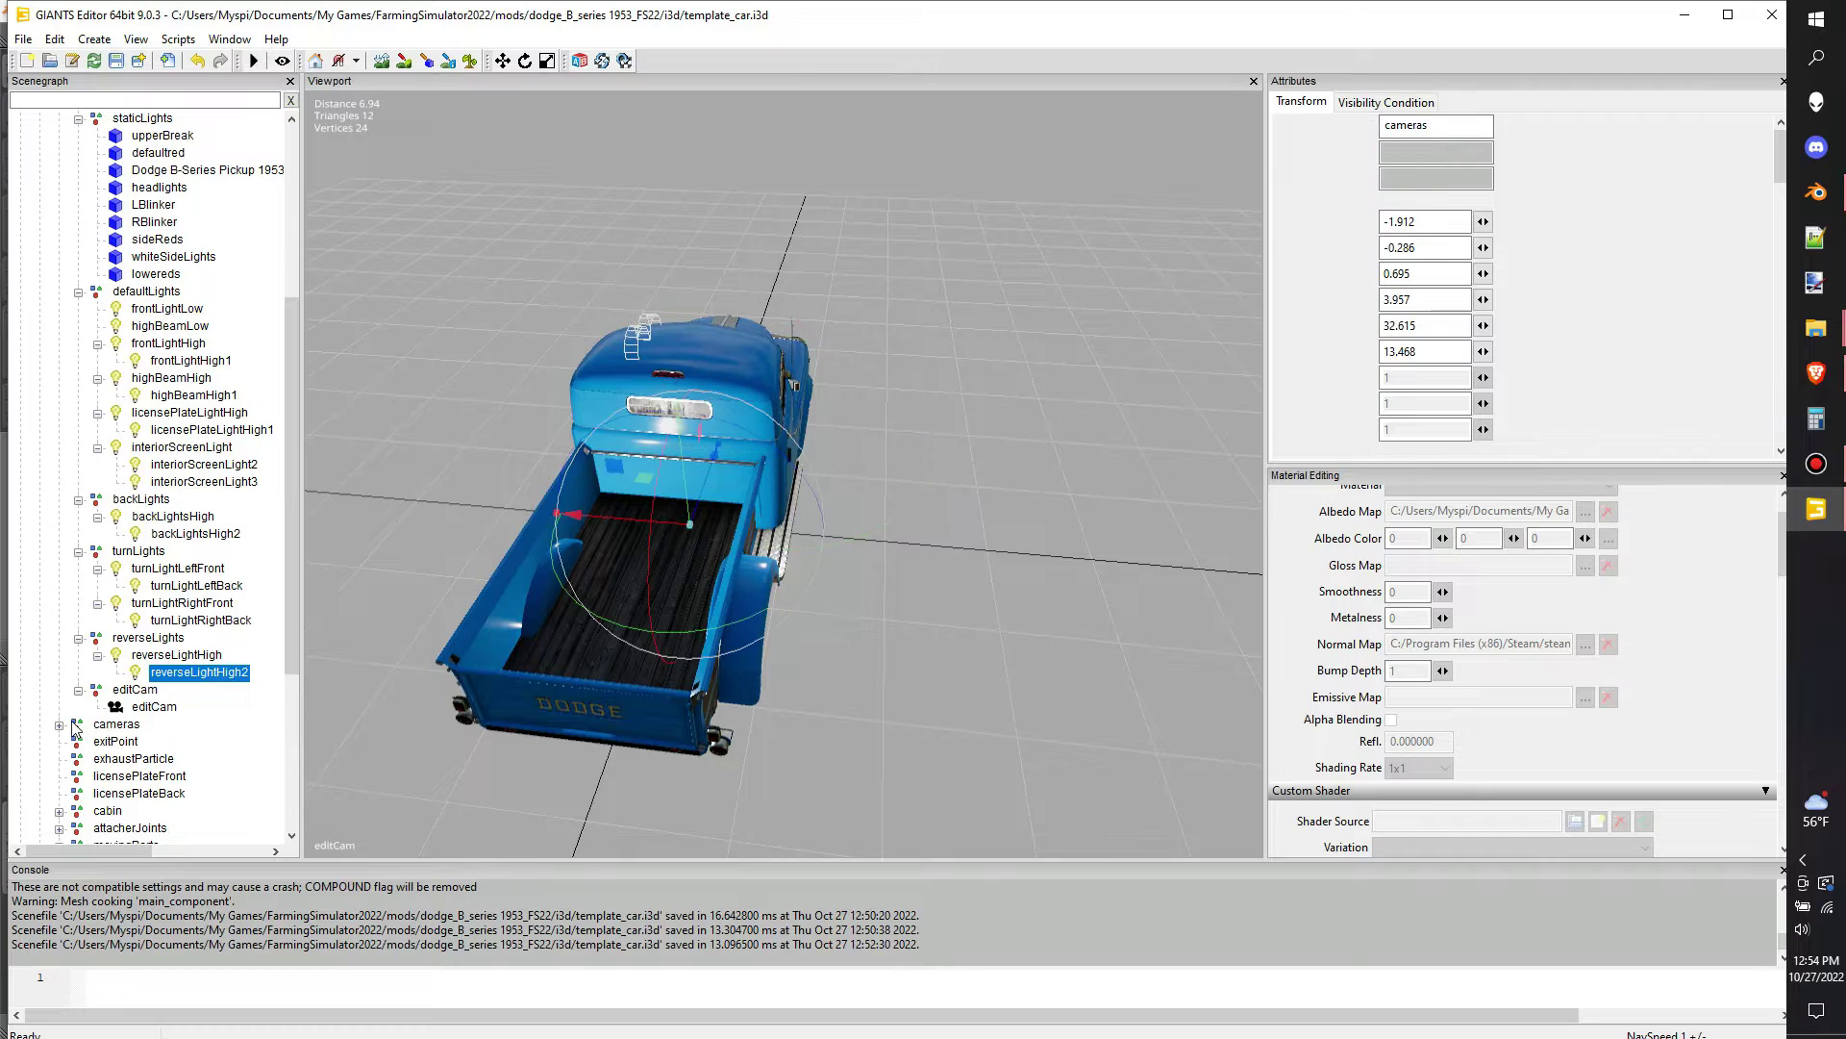
click(151, 746)
double_click(151, 758)
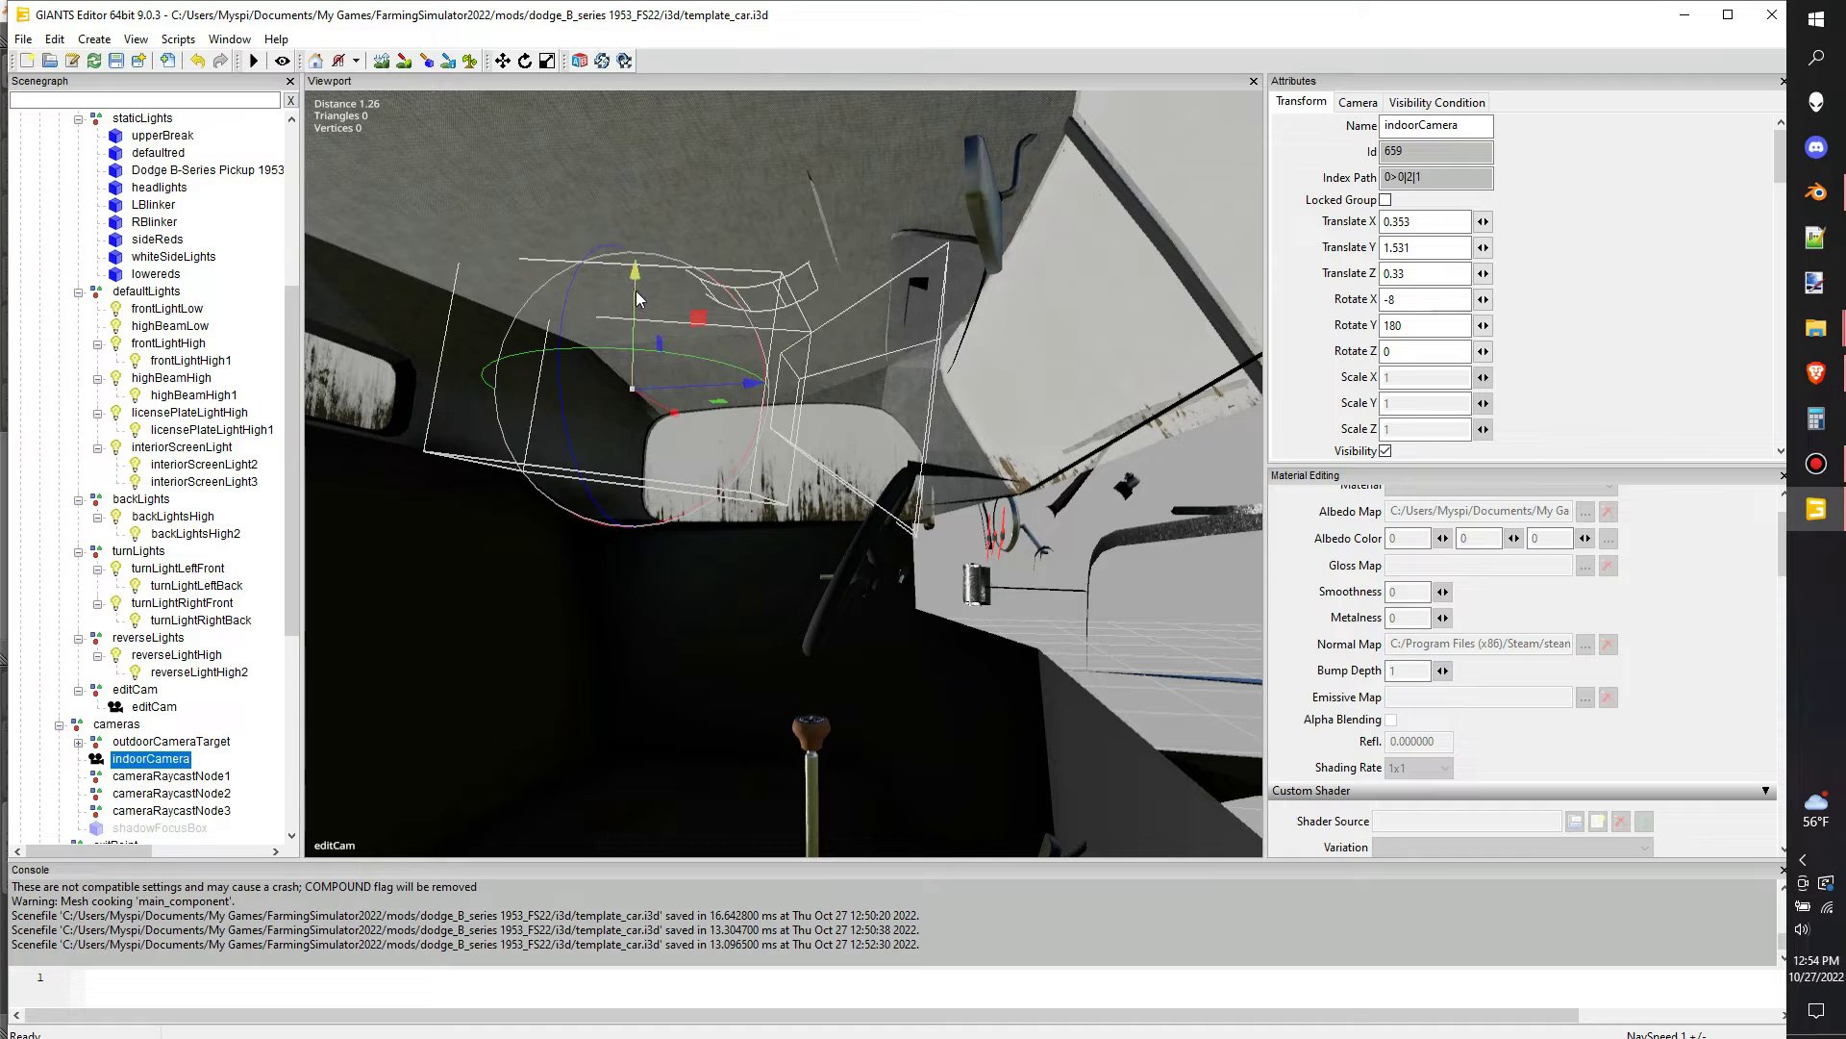
drag(637, 291, 635, 377)
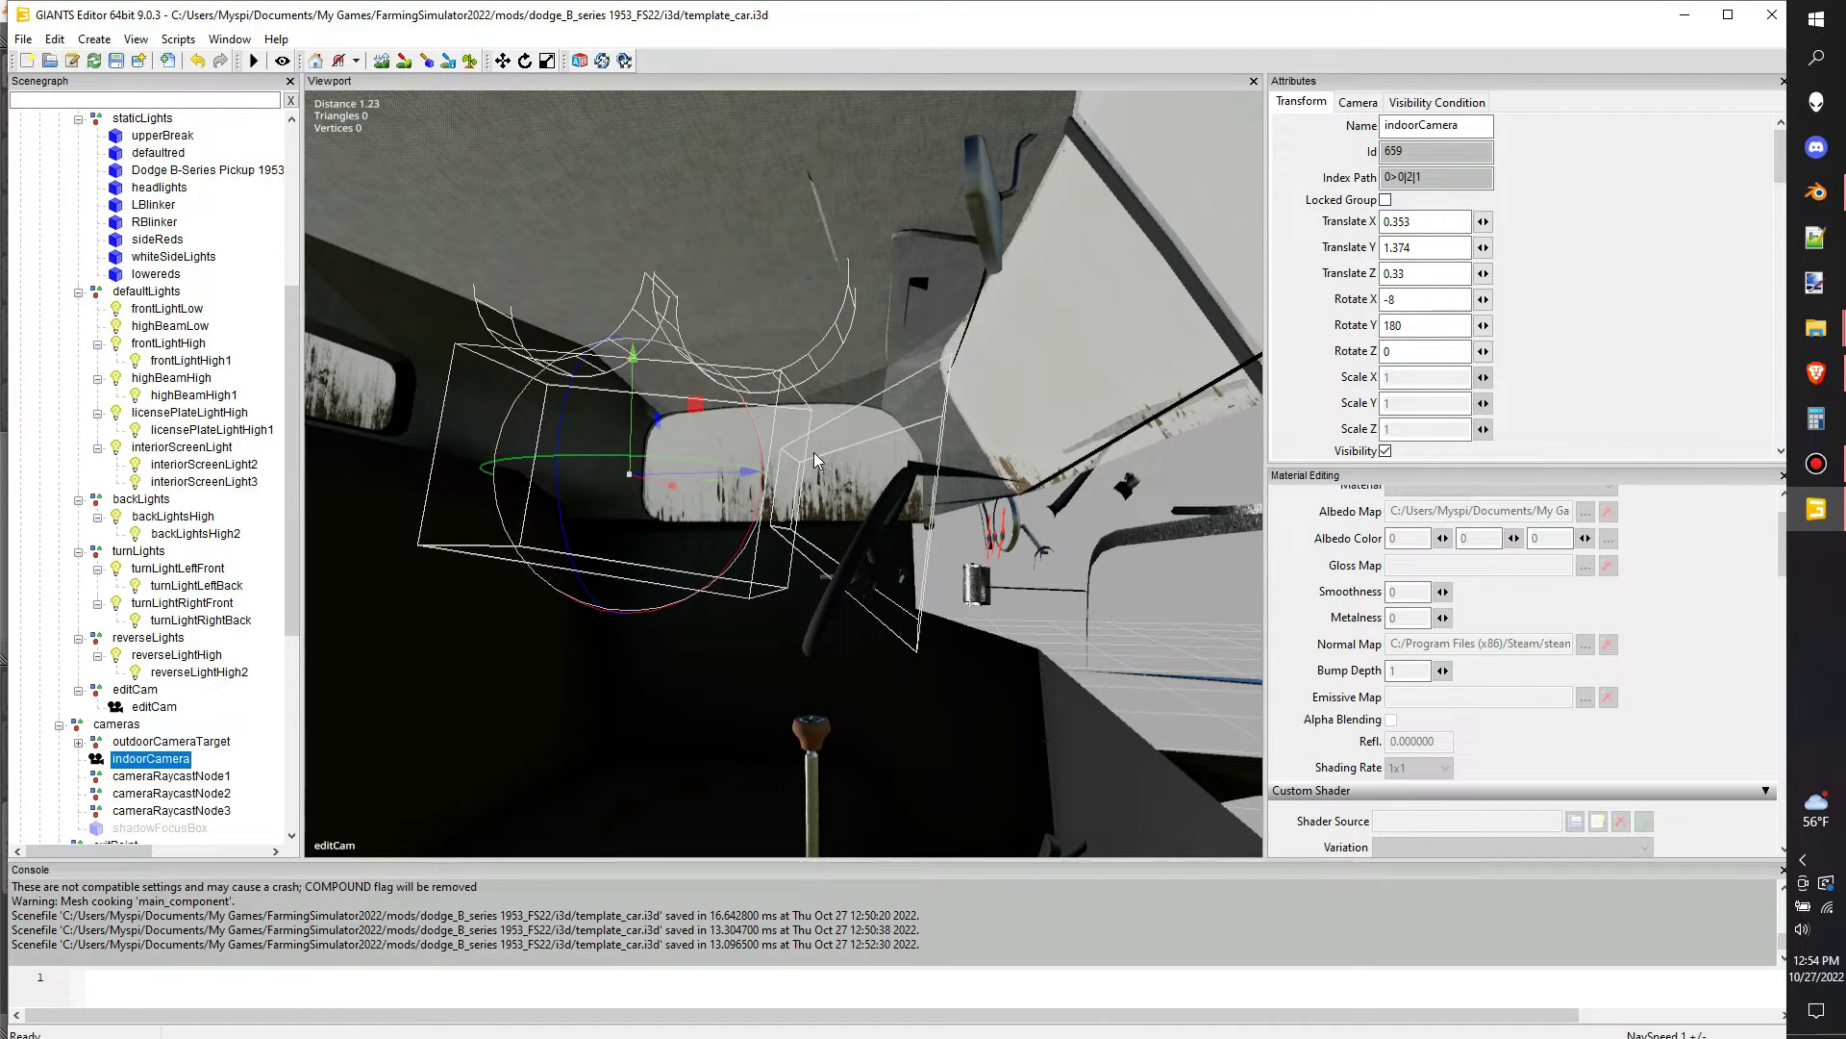
scroll(820, 455, down, 3)
scroll(825, 458, up, 4)
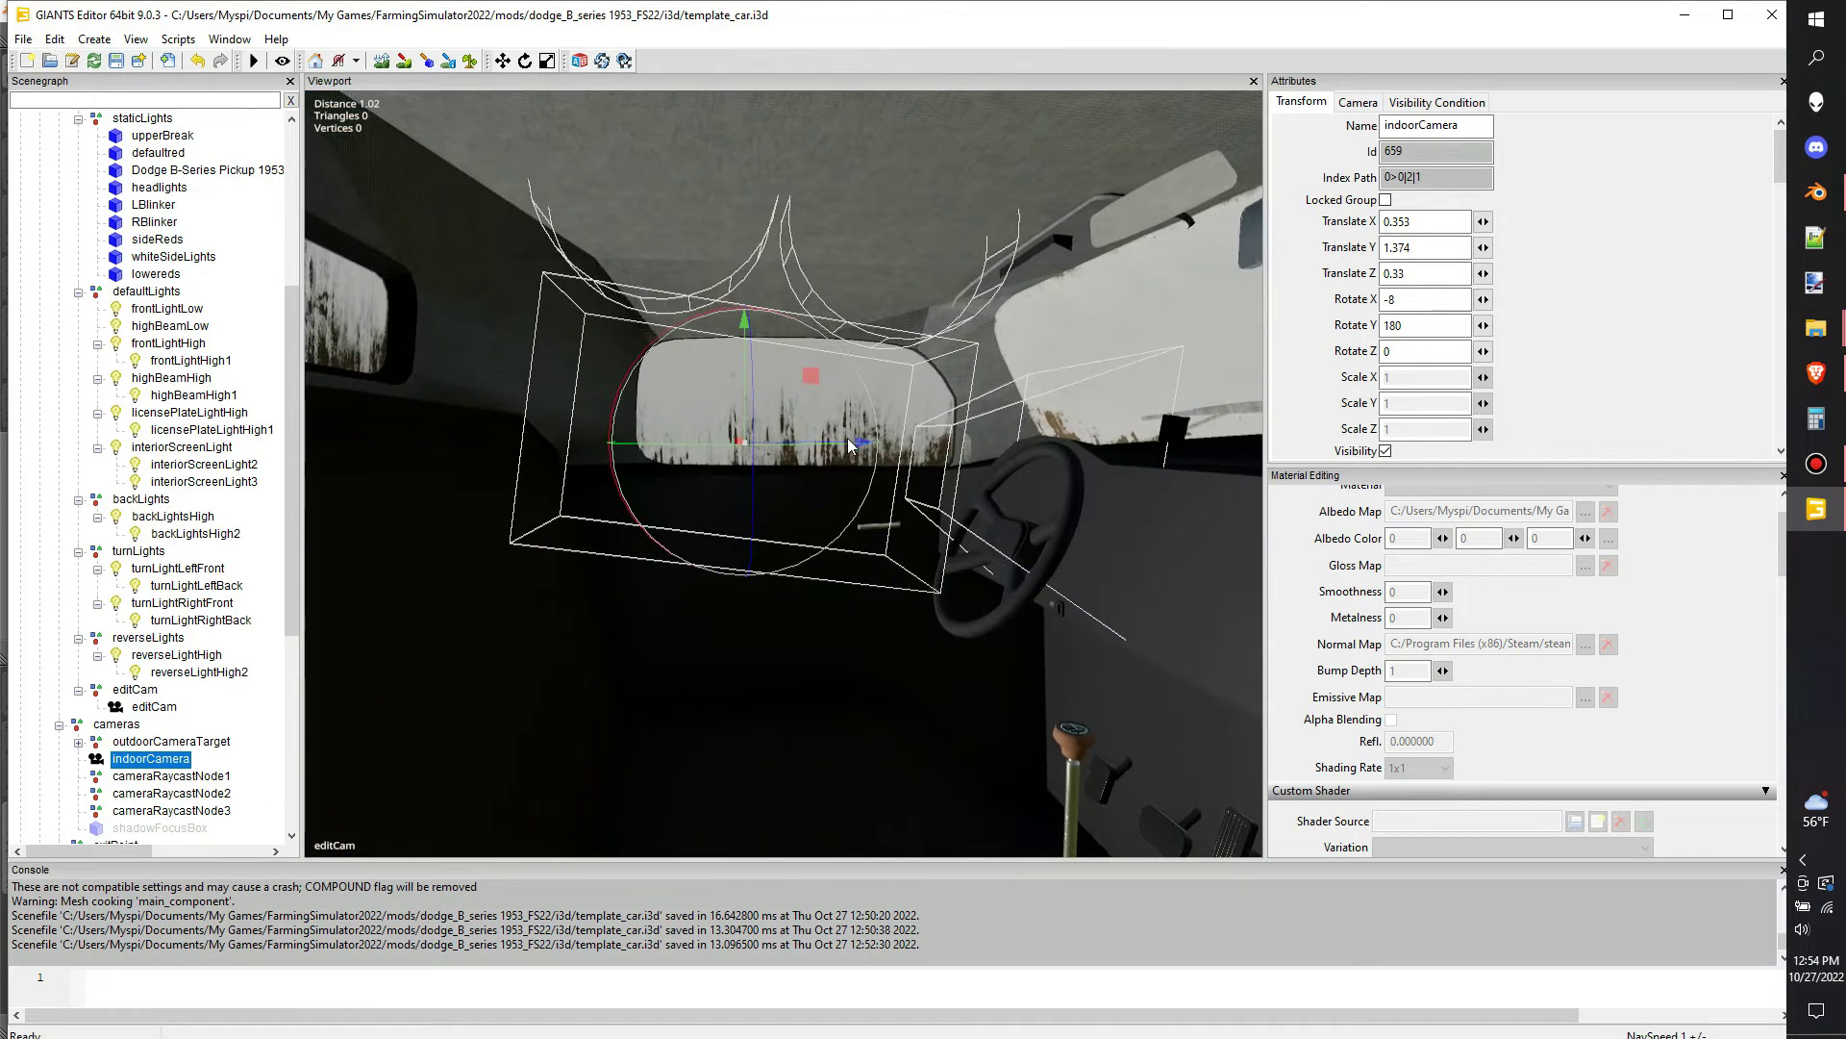
drag(842, 445, 756, 445)
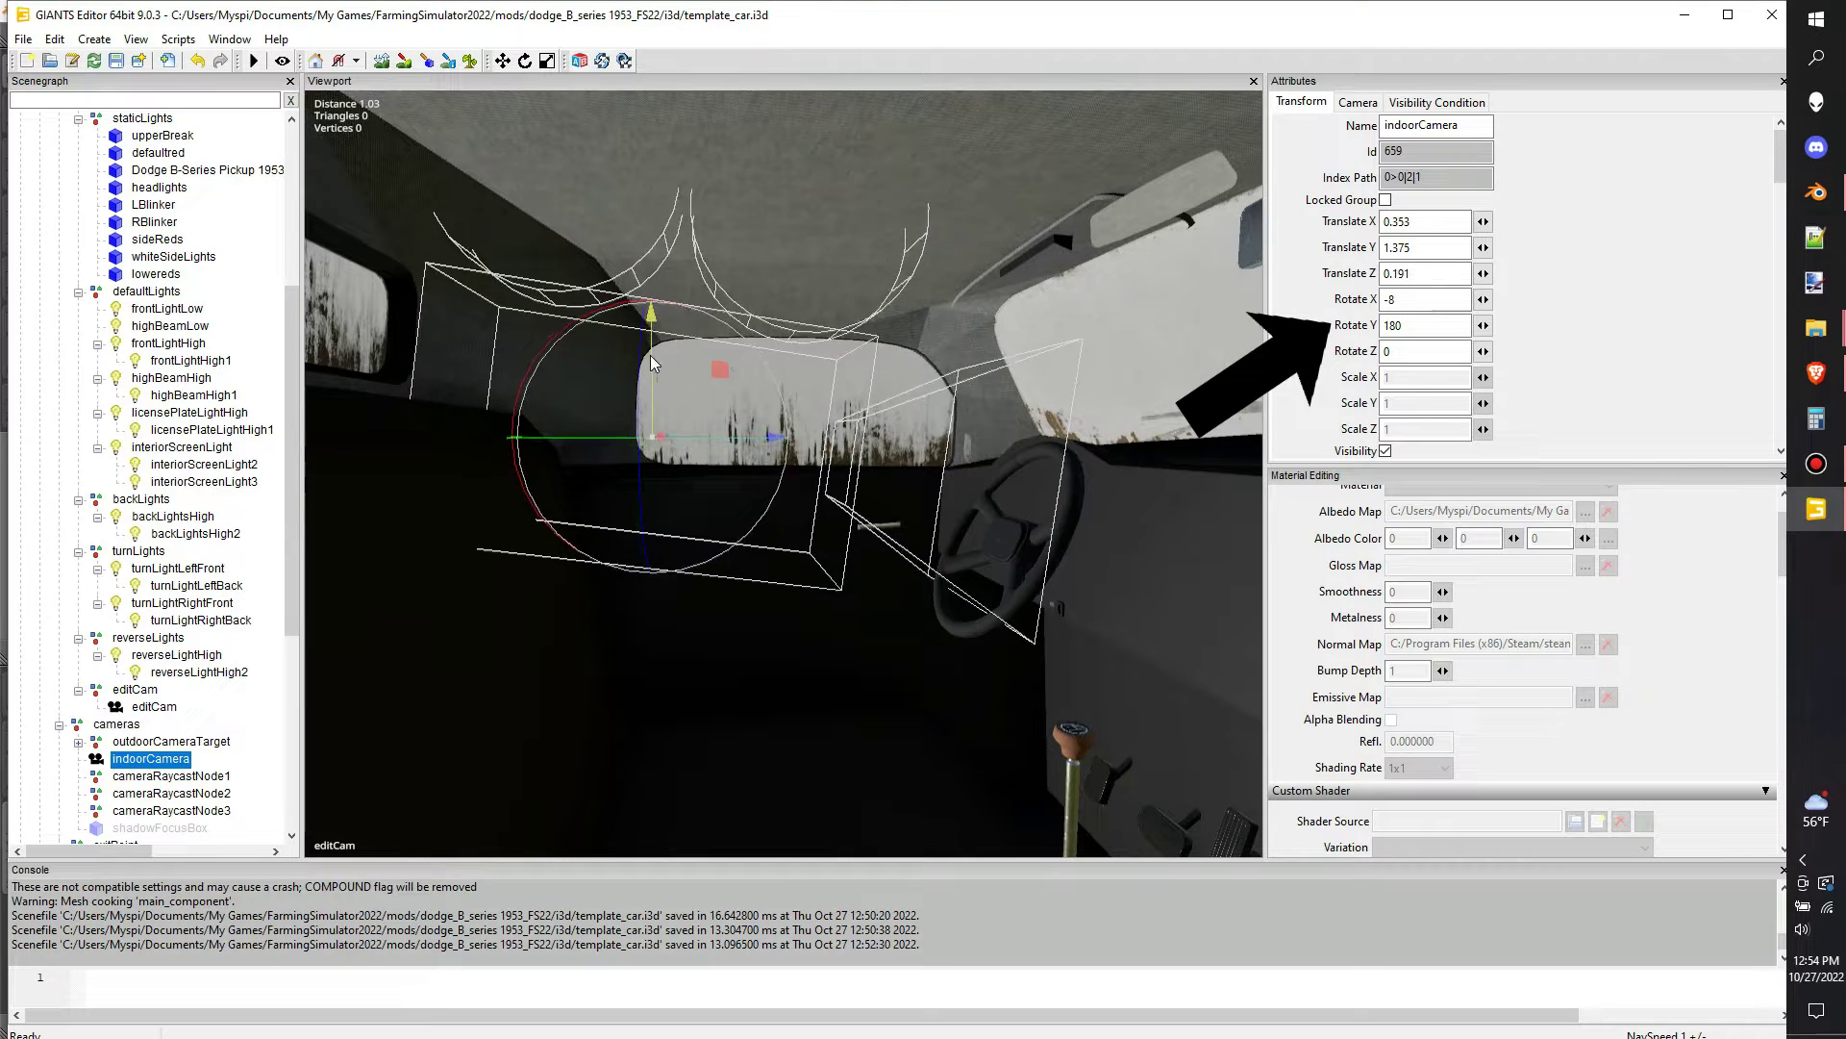
Check cameraRaycastNode1 through cameraRaycastNode3 against the truck, and make shadowFocusBox in the cameras group visible
click(191, 777)
scroll(725, 789, down, 8)
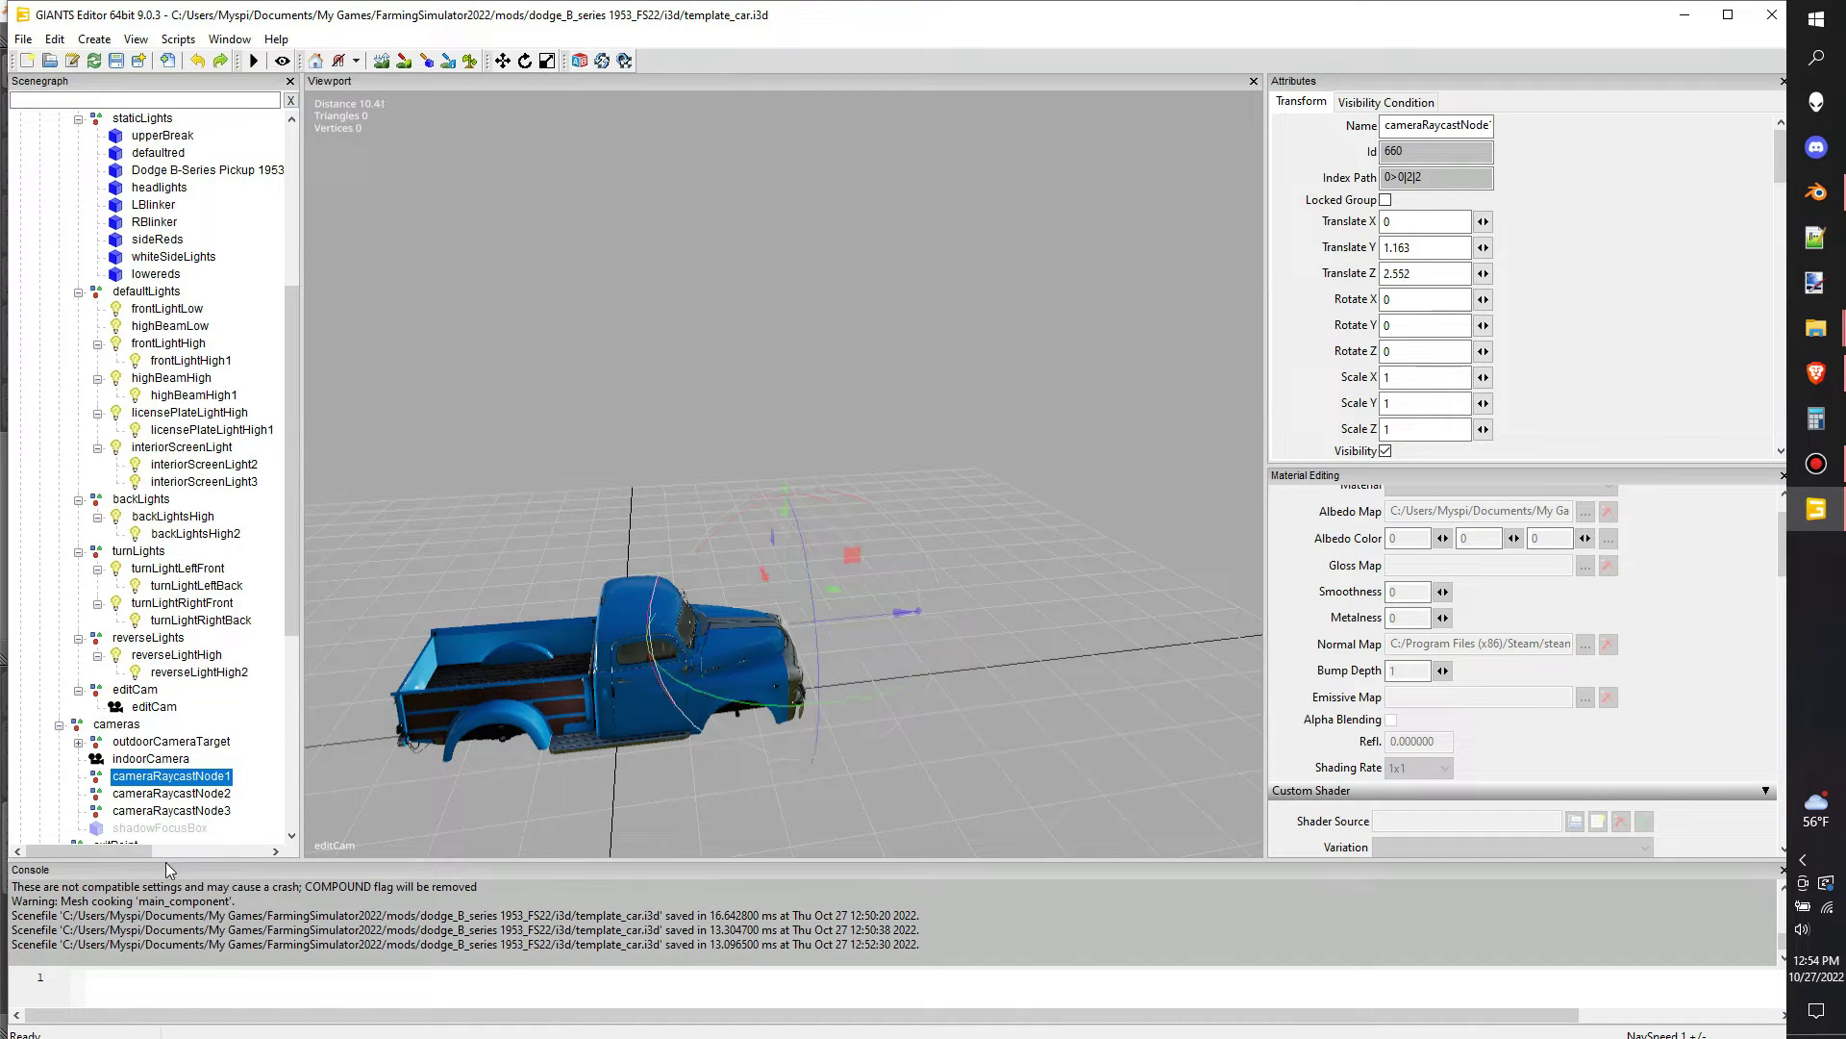
click(187, 794)
click(192, 811)
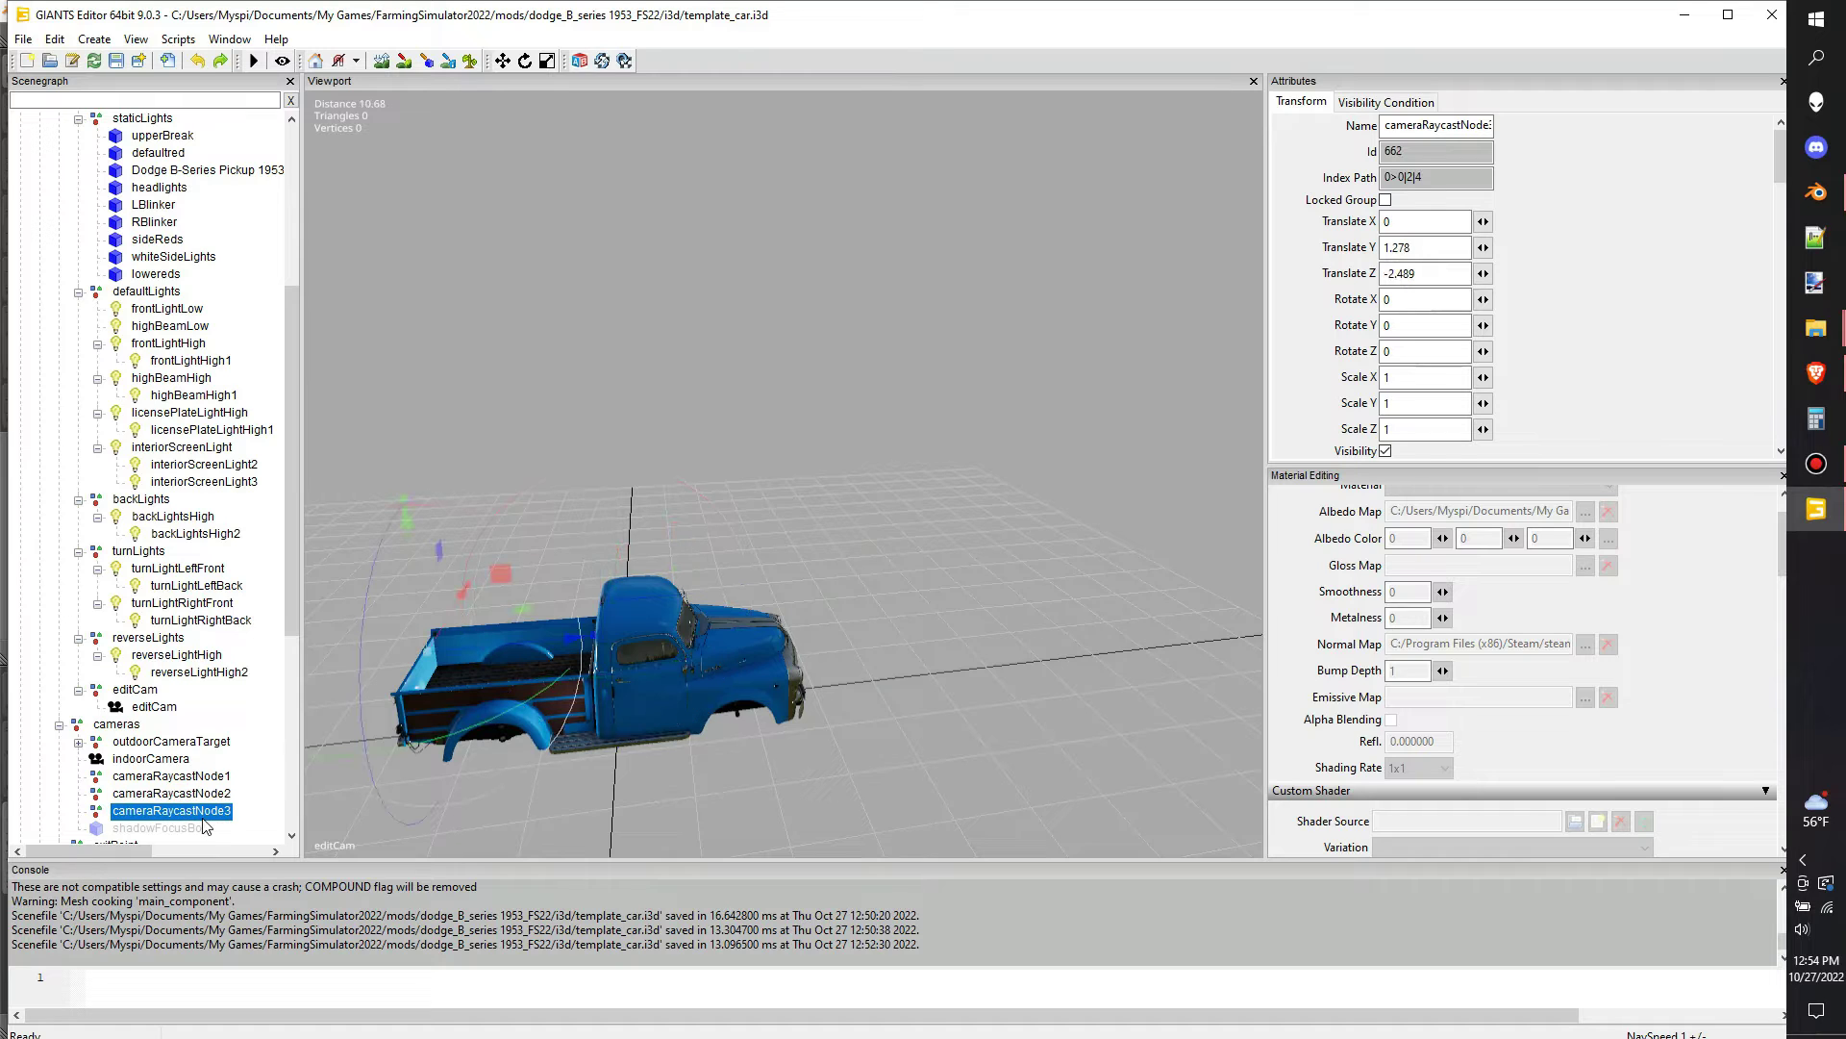
click(182, 829)
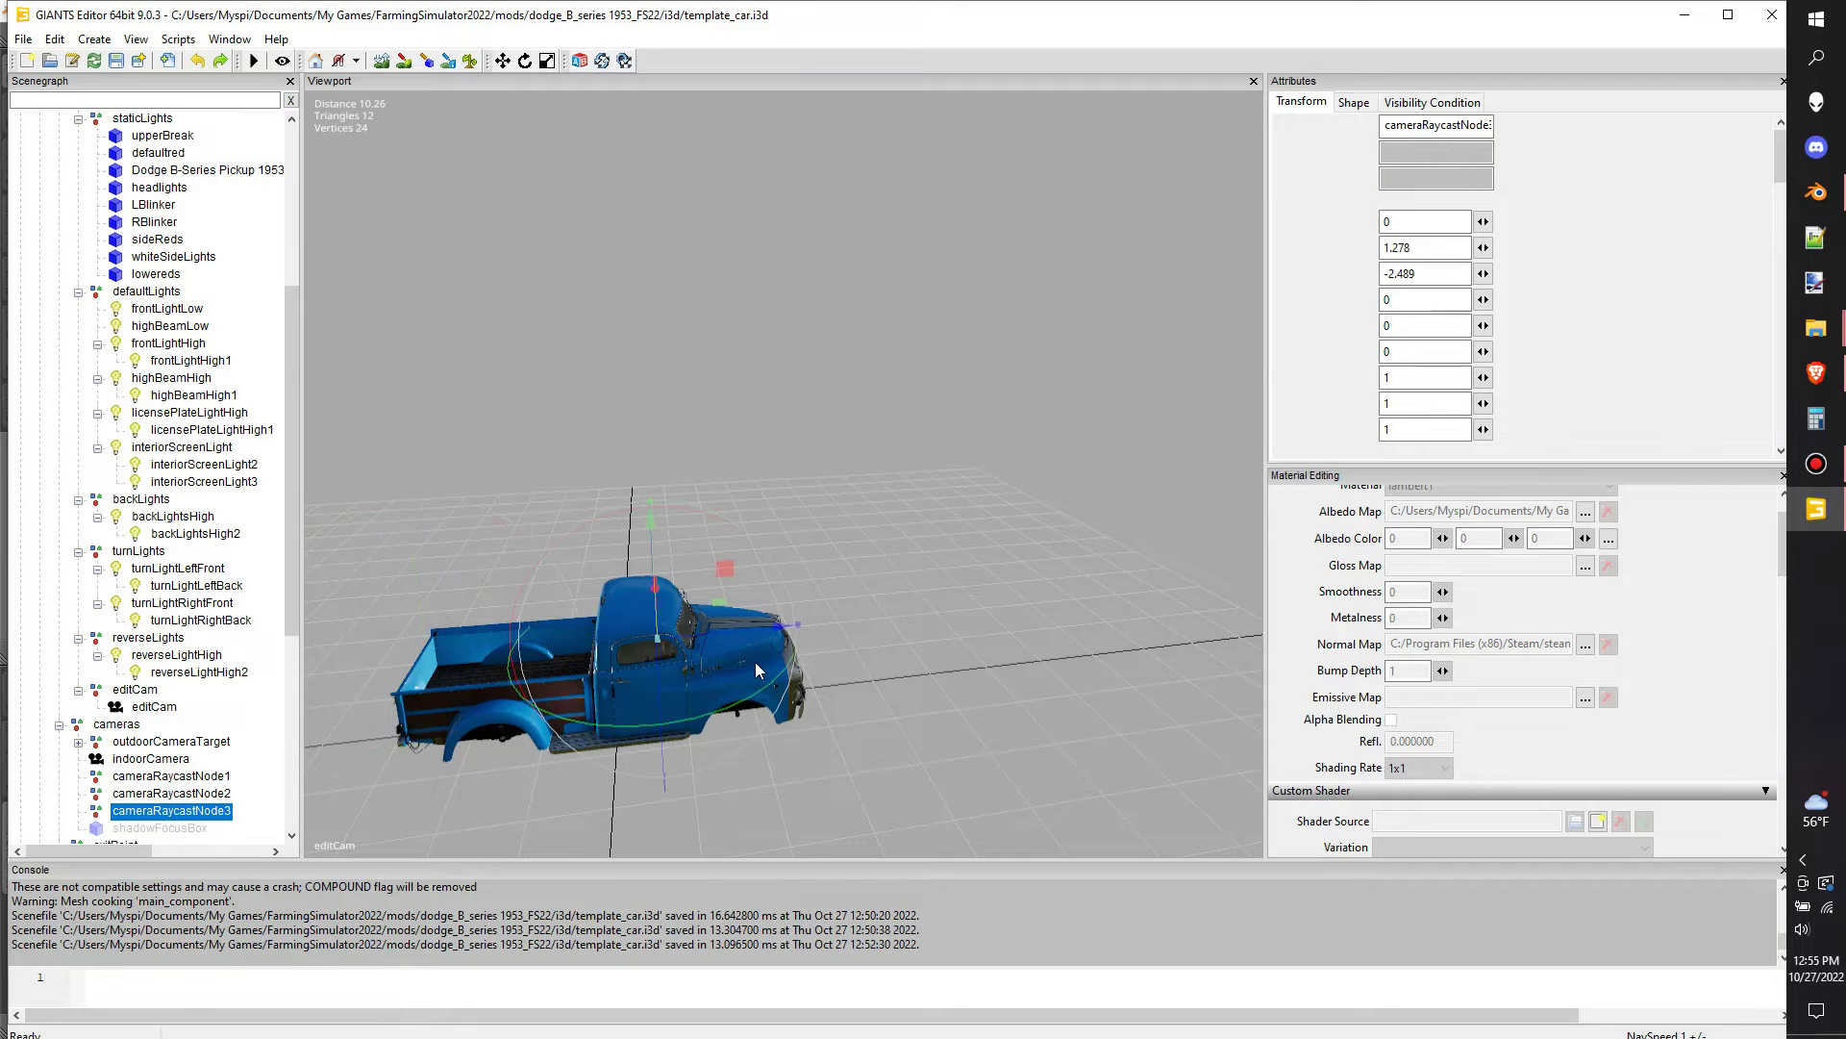
click(1385, 450)
middle_drag(846, 576, 869, 541)
scroll(236, 692, down, 3)
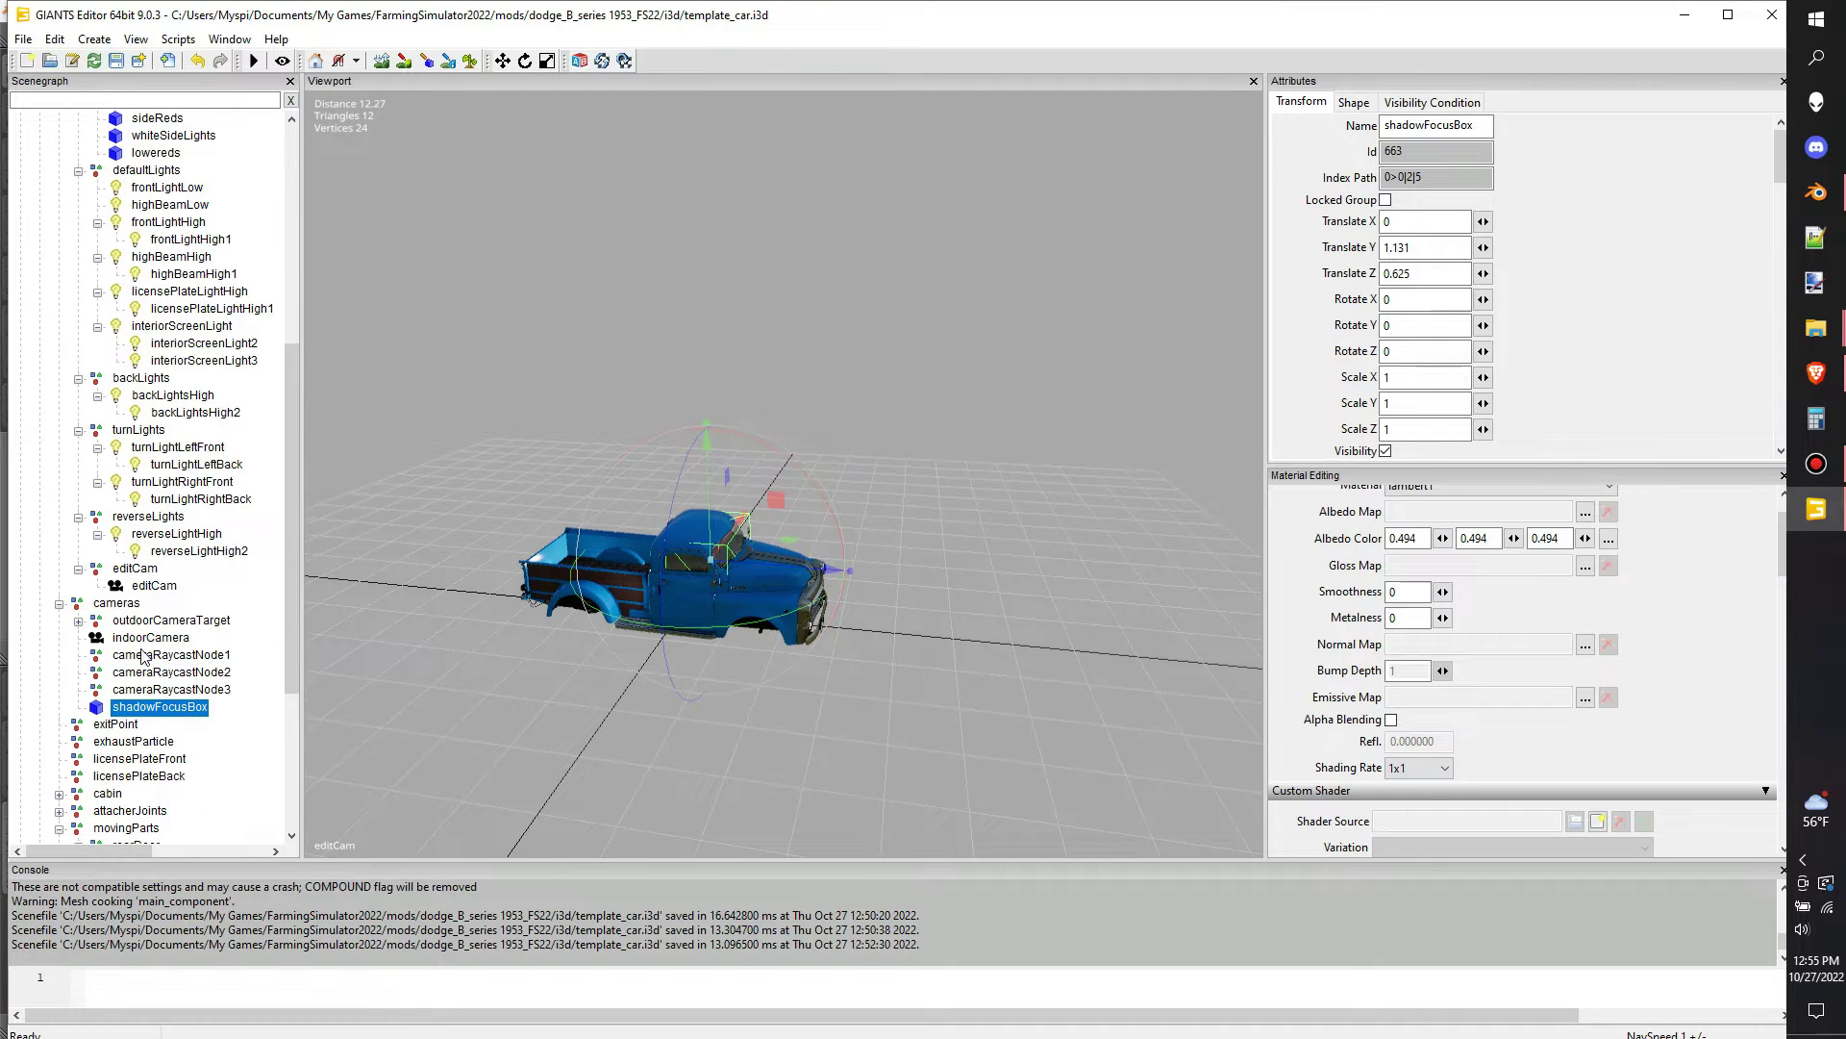
Move exitPoint outward beside the driver's side of the cab and raise it, to about X 1.799, Y 0.307, Z 0.278
click(236, 691)
middle_drag(664, 567, 742, 568)
drag(846, 545, 871, 545)
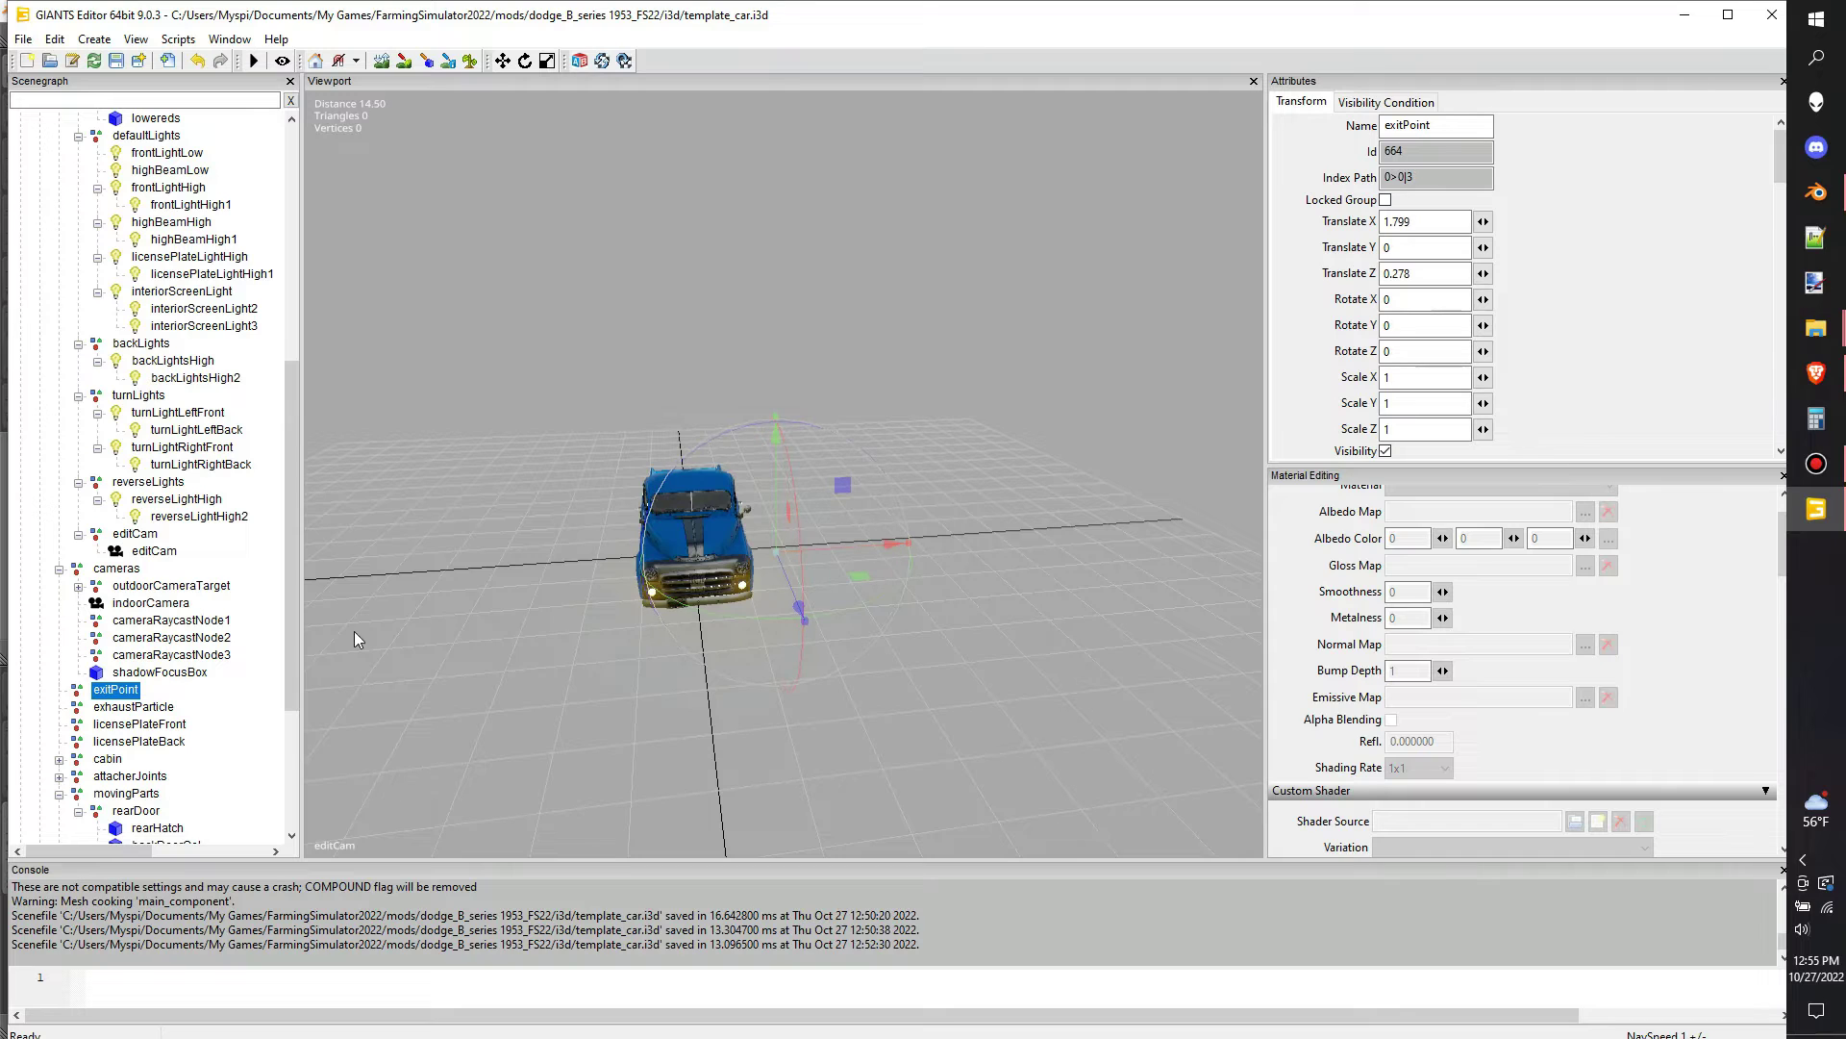
drag(777, 462, 777, 448)
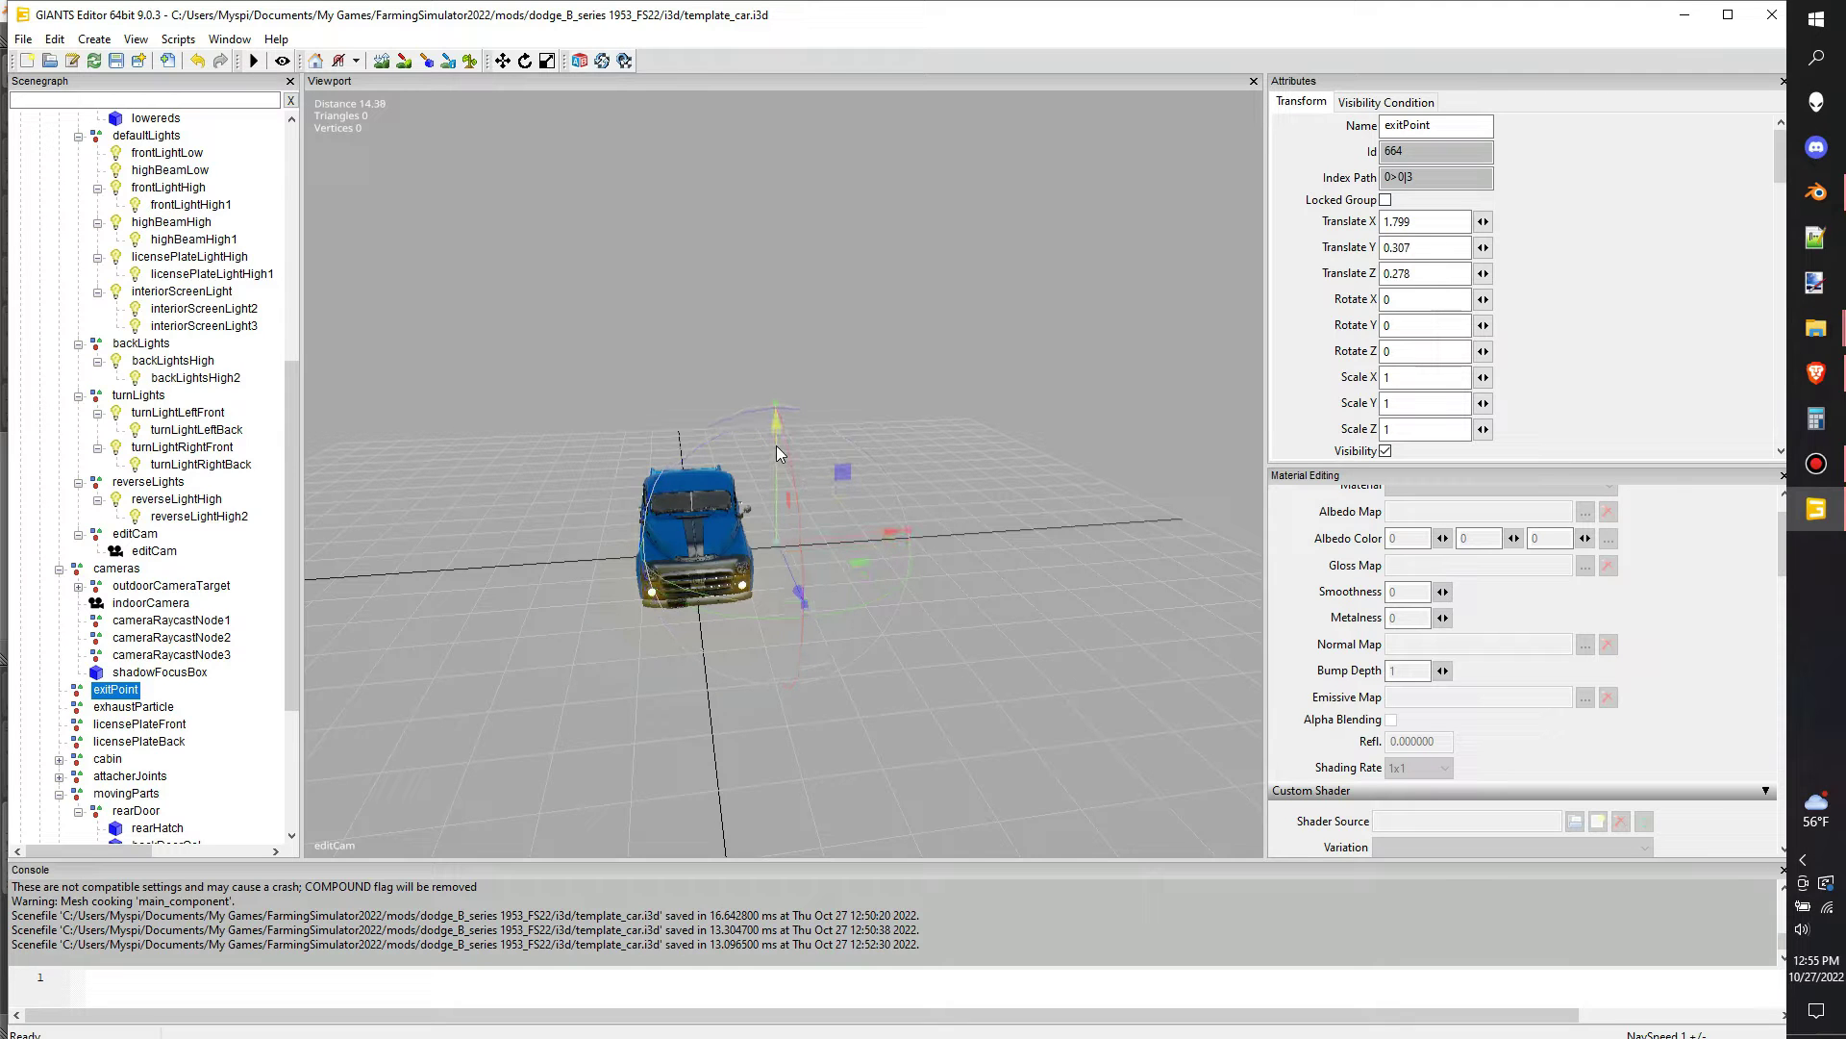
Move exhaustParticle onto the open end of the right rear exhaust pipe at about X -0.456, Y 0.194, Z -2.522
click(151, 704)
alt+drag(491, 485, 1396, 547)
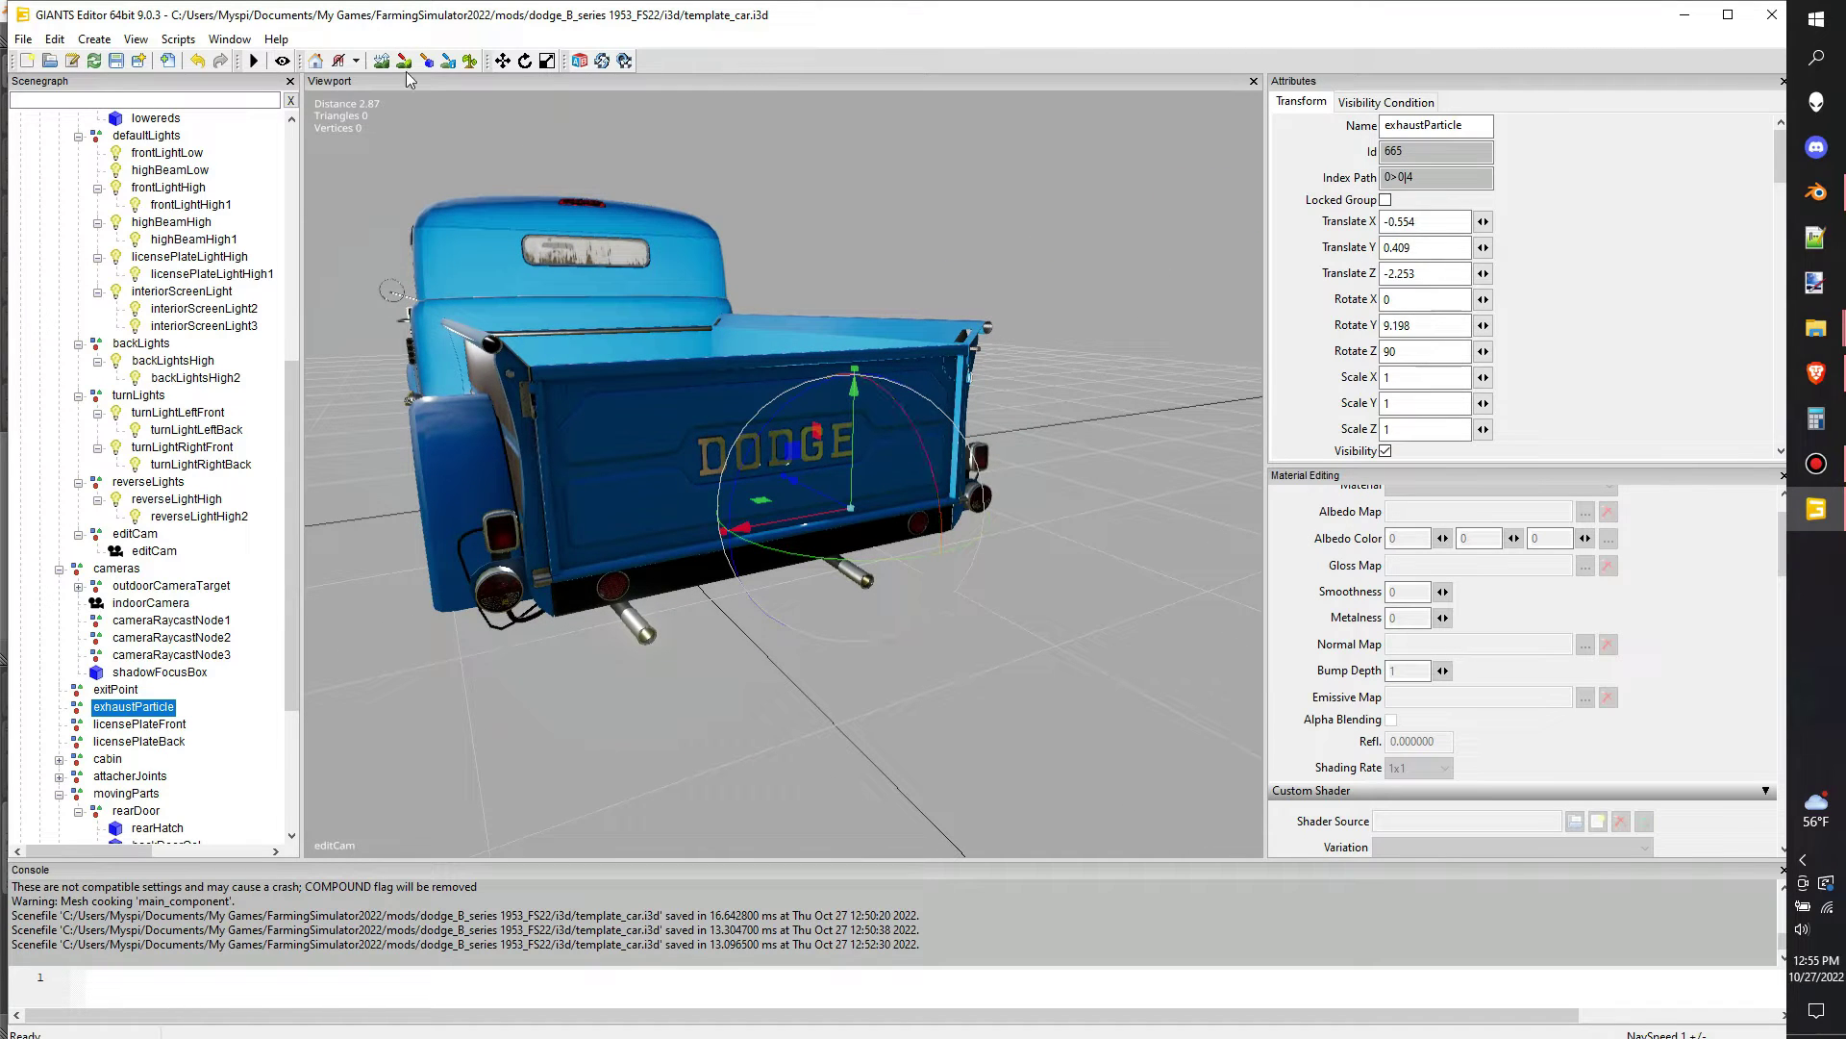
alt+drag(673, 197, 748, 129)
scroll(748, 129, up, 3)
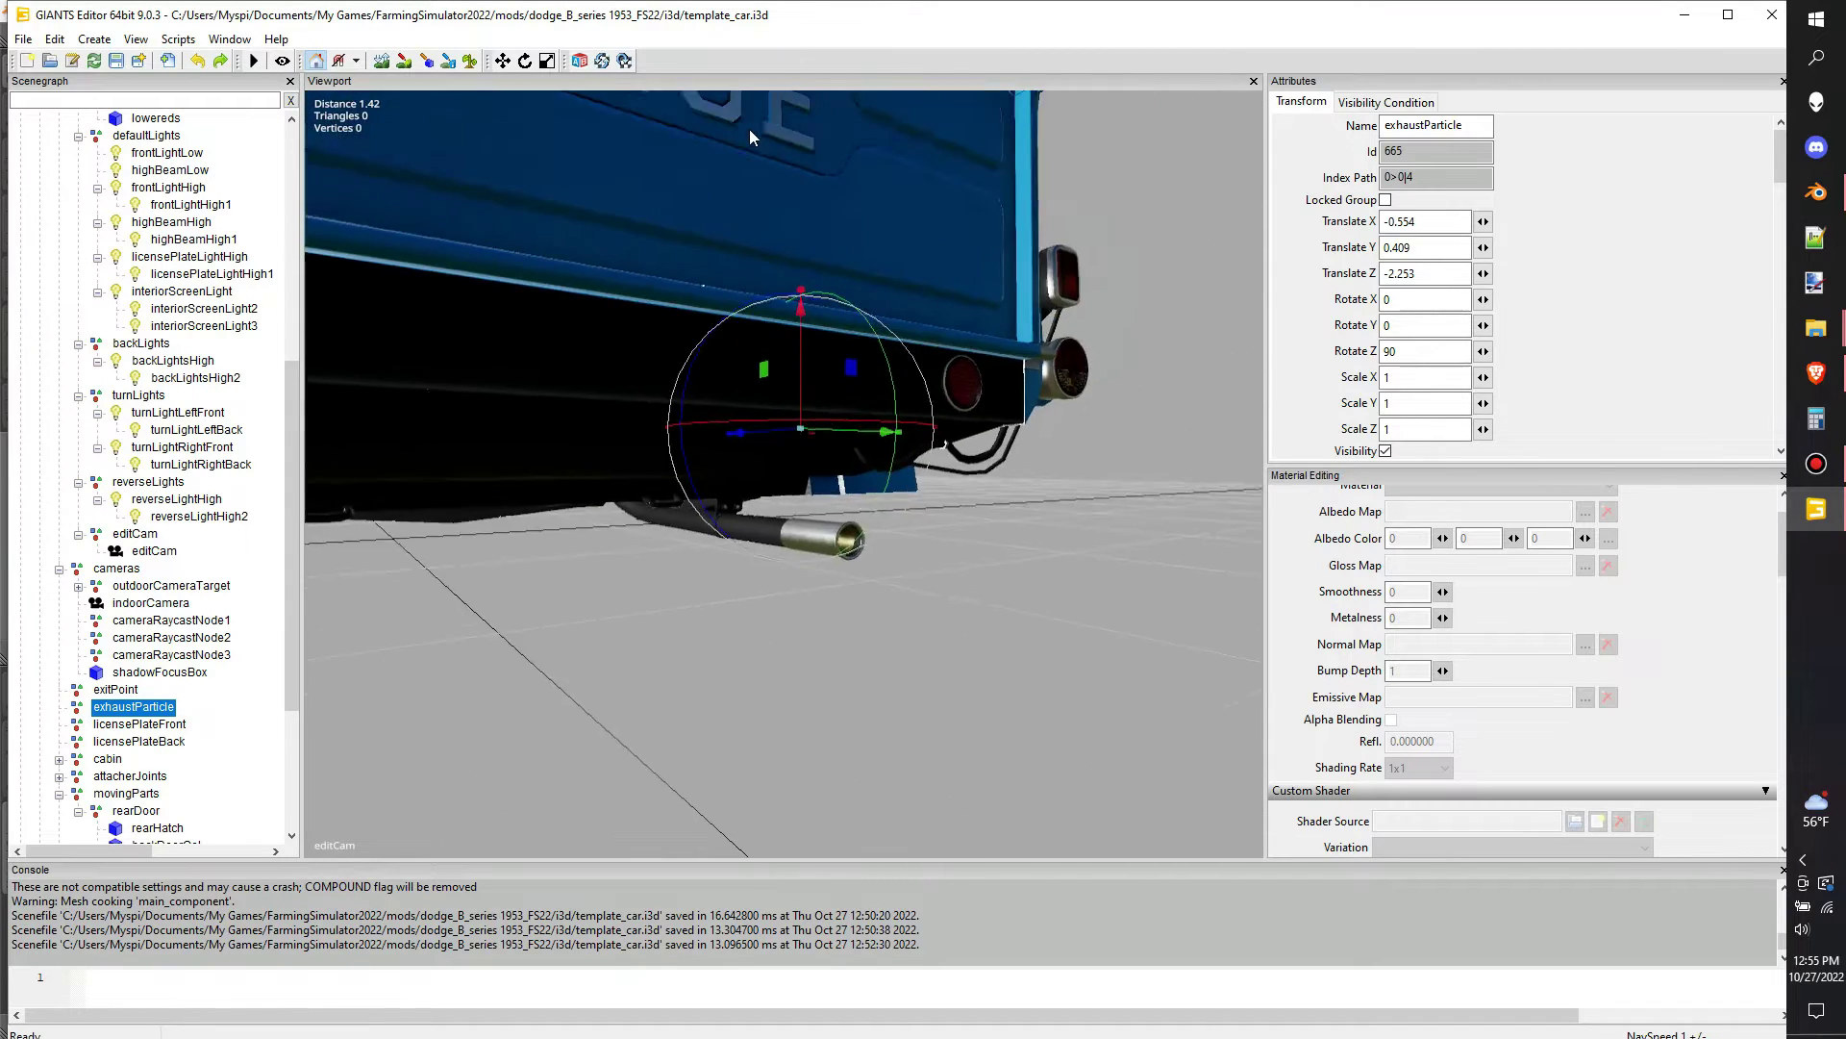
scroll(764, 148, up, 4)
middle_drag(764, 163, 820, 246)
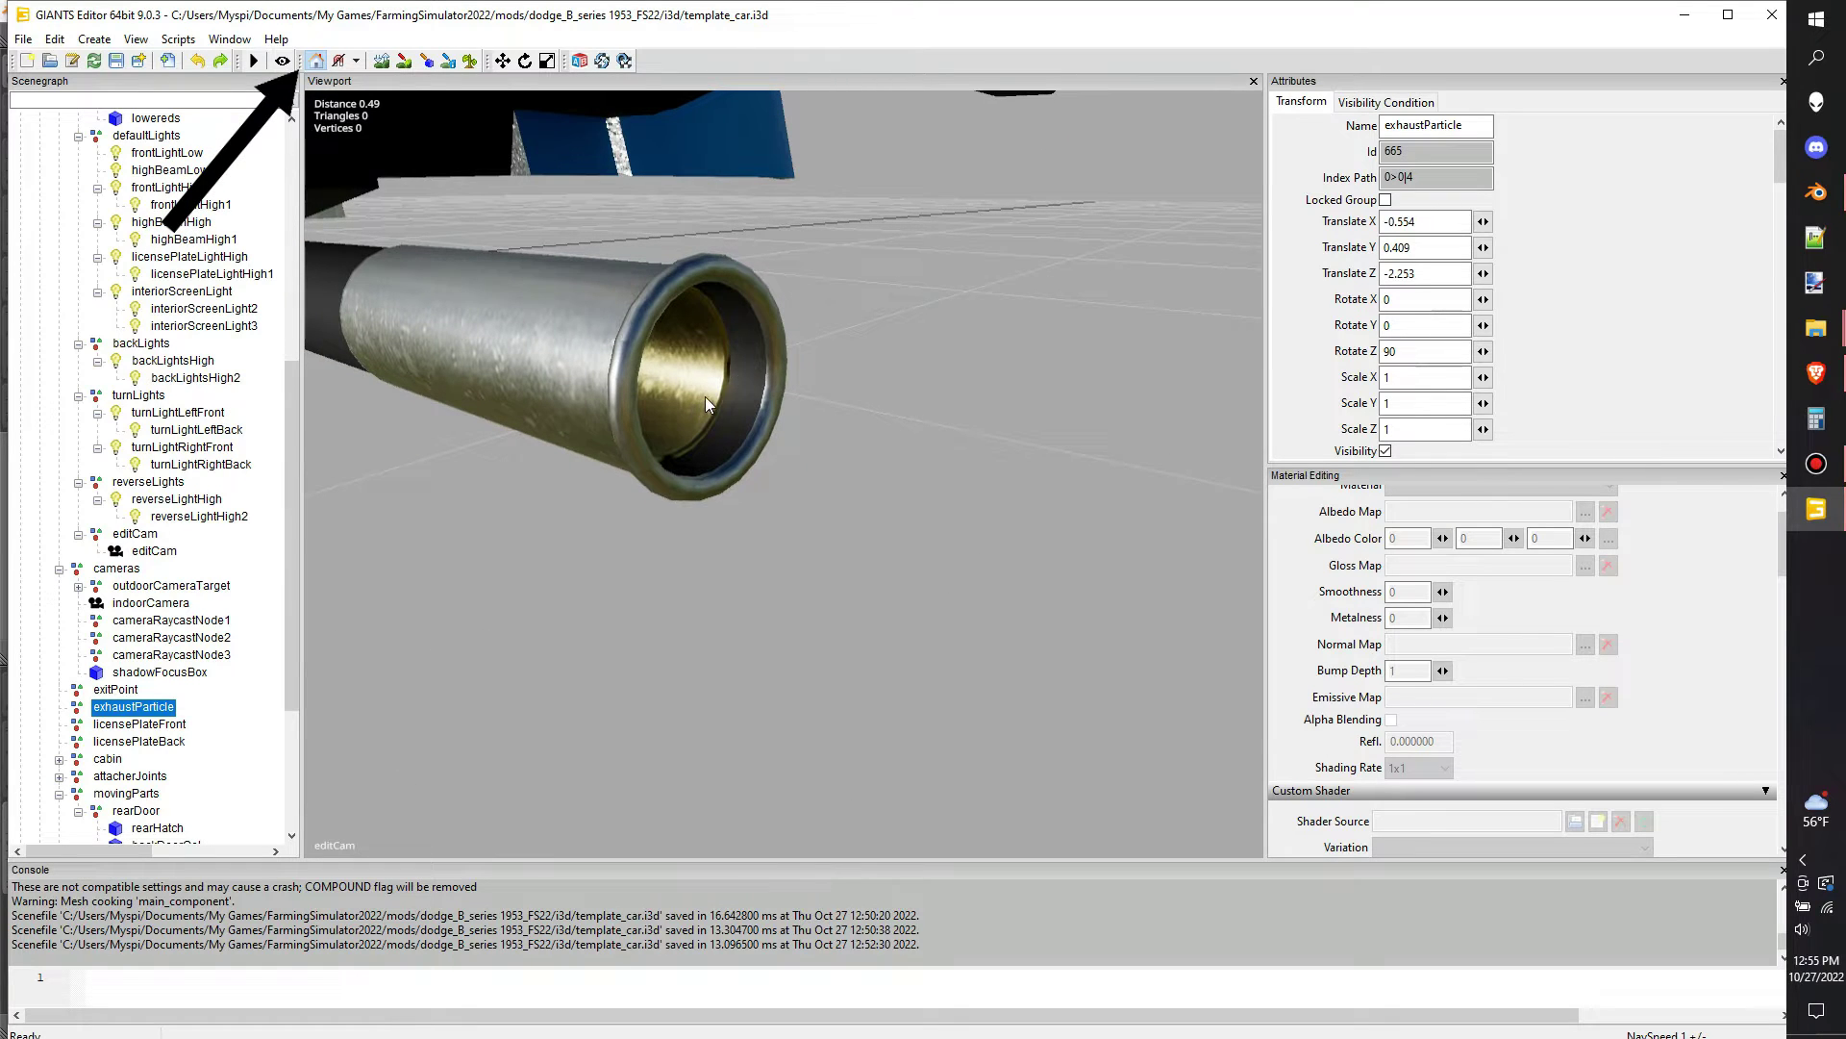
middle_drag(706, 396, 735, 429)
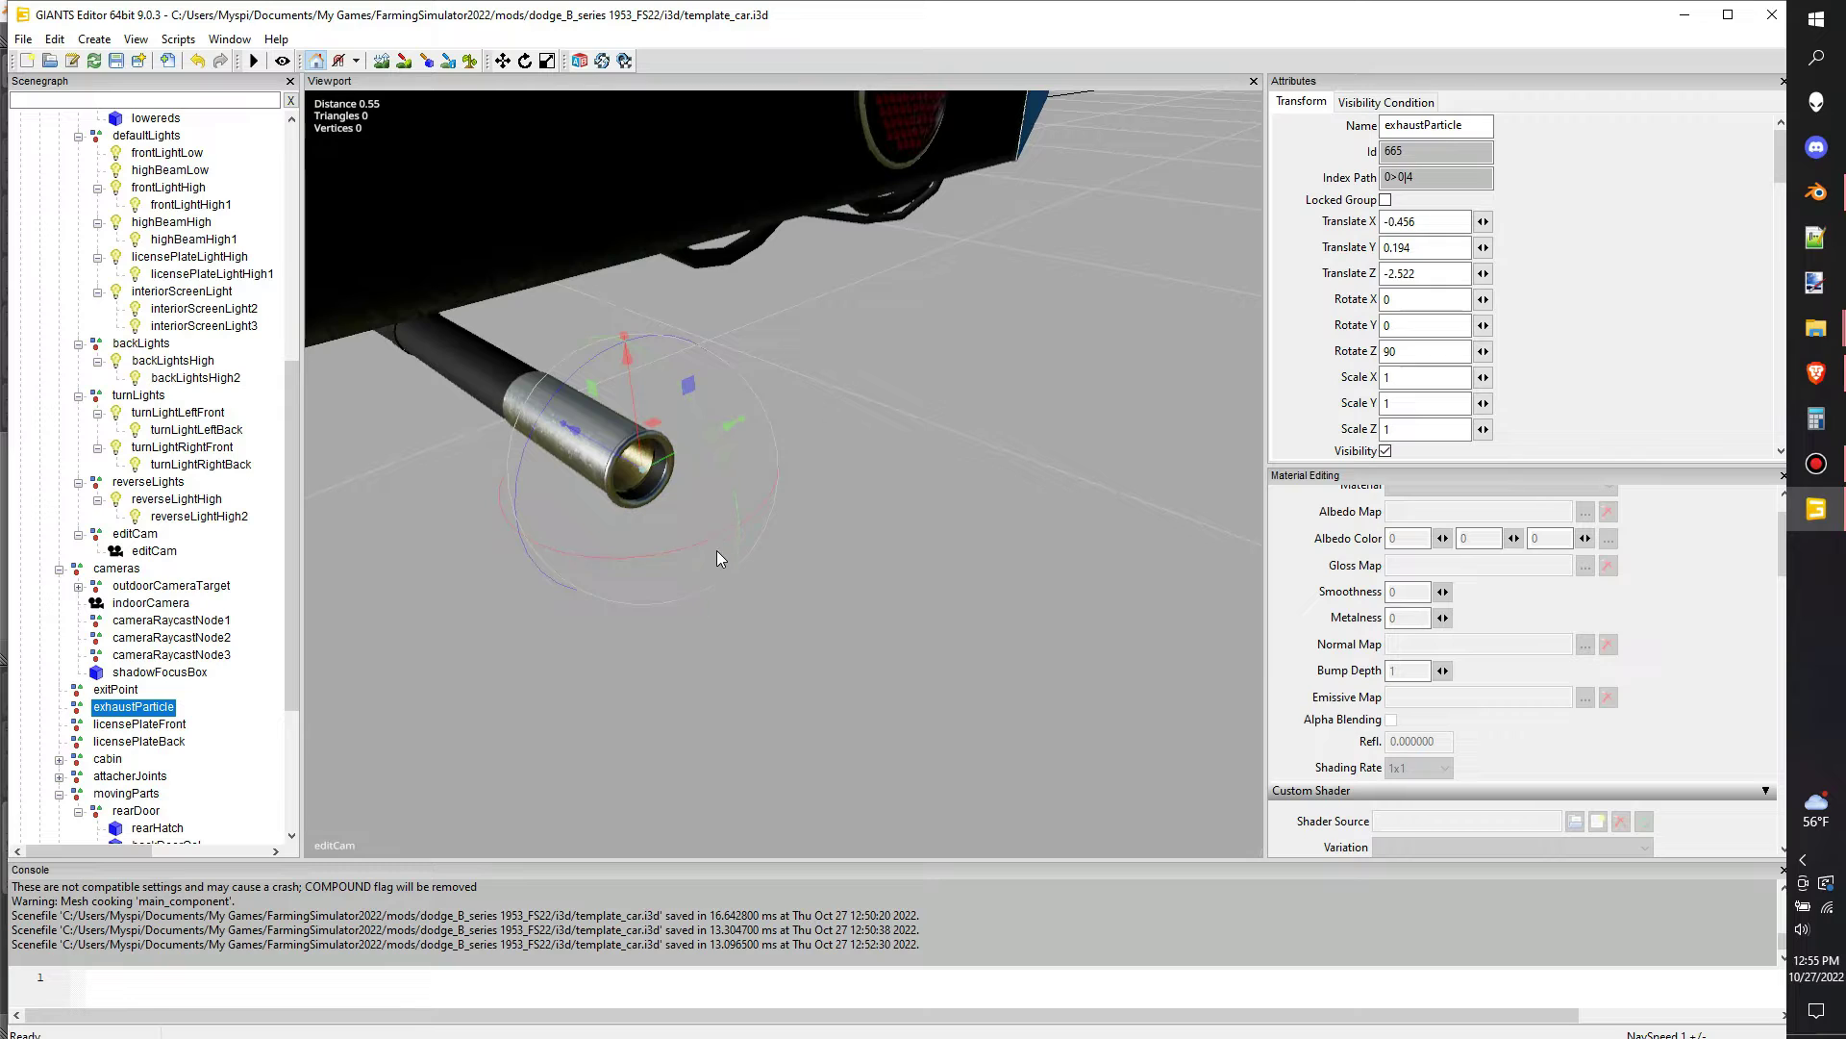
Rotate exhaustParticle to -90 on X and nudge it to about X -0.452, Z -2.497 at the pipe's open end
drag(717, 537, 844, 523)
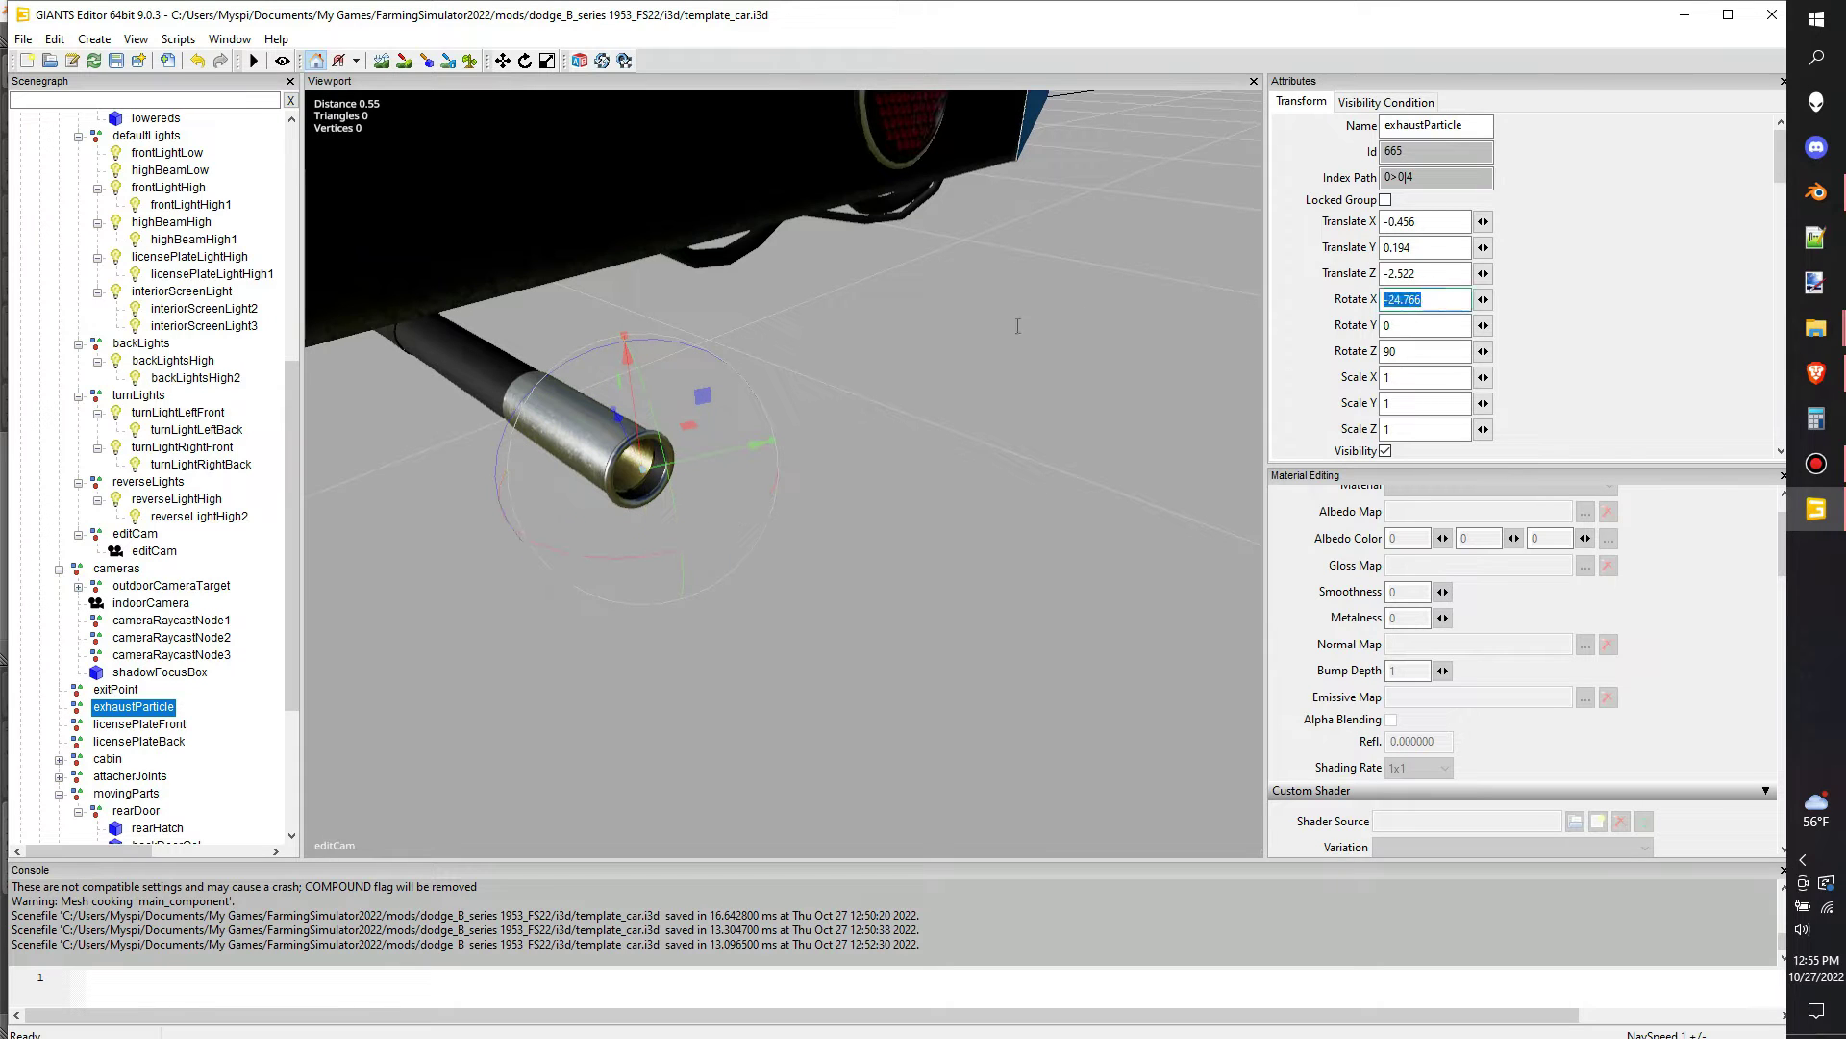
middle_drag(756, 481, 740, 498)
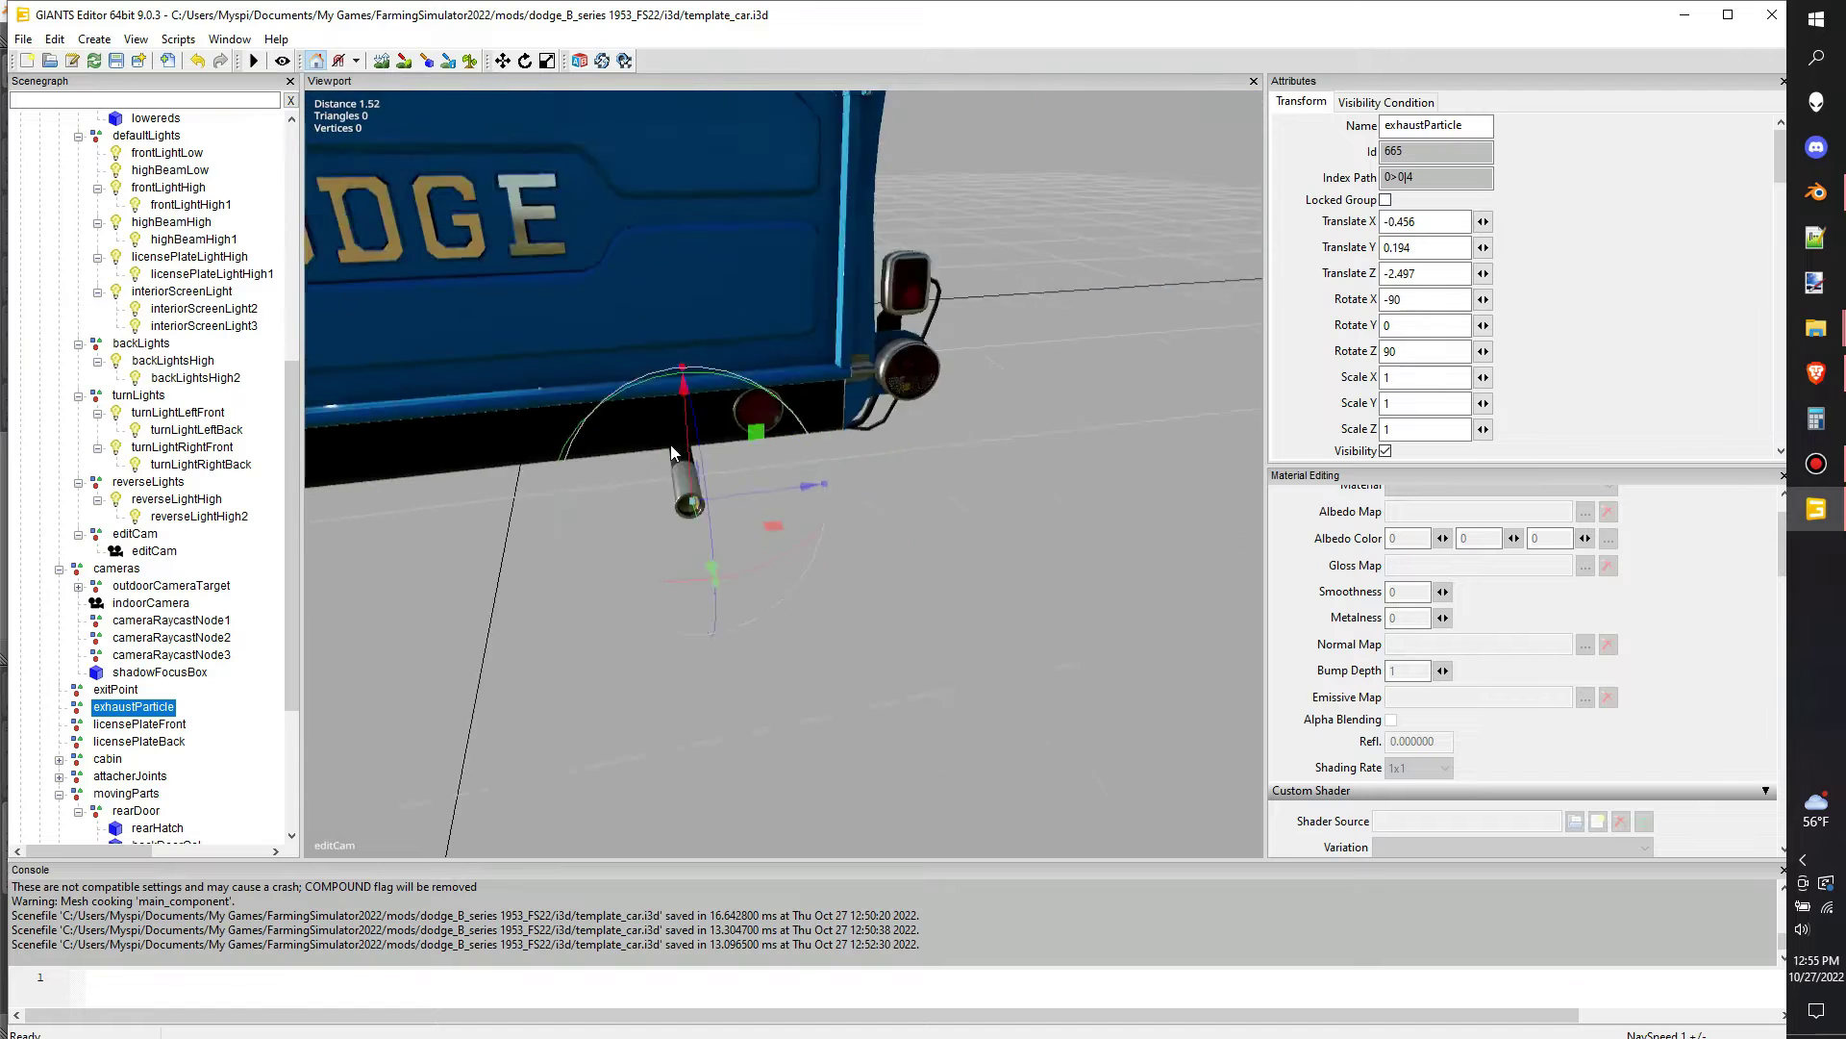
mouse_move(671, 444)
middle_down()
mouse_move(643, 463)
mouse_move(695, 459)
mouse_move(595, 419)
mouse_move(662, 430)
middle_up()
alt+drag(662, 432, 688, 429)
drag(846, 437, 792, 479)
scroll(844, 436, down, 3)
middle_drag(793, 479, 838, 461)
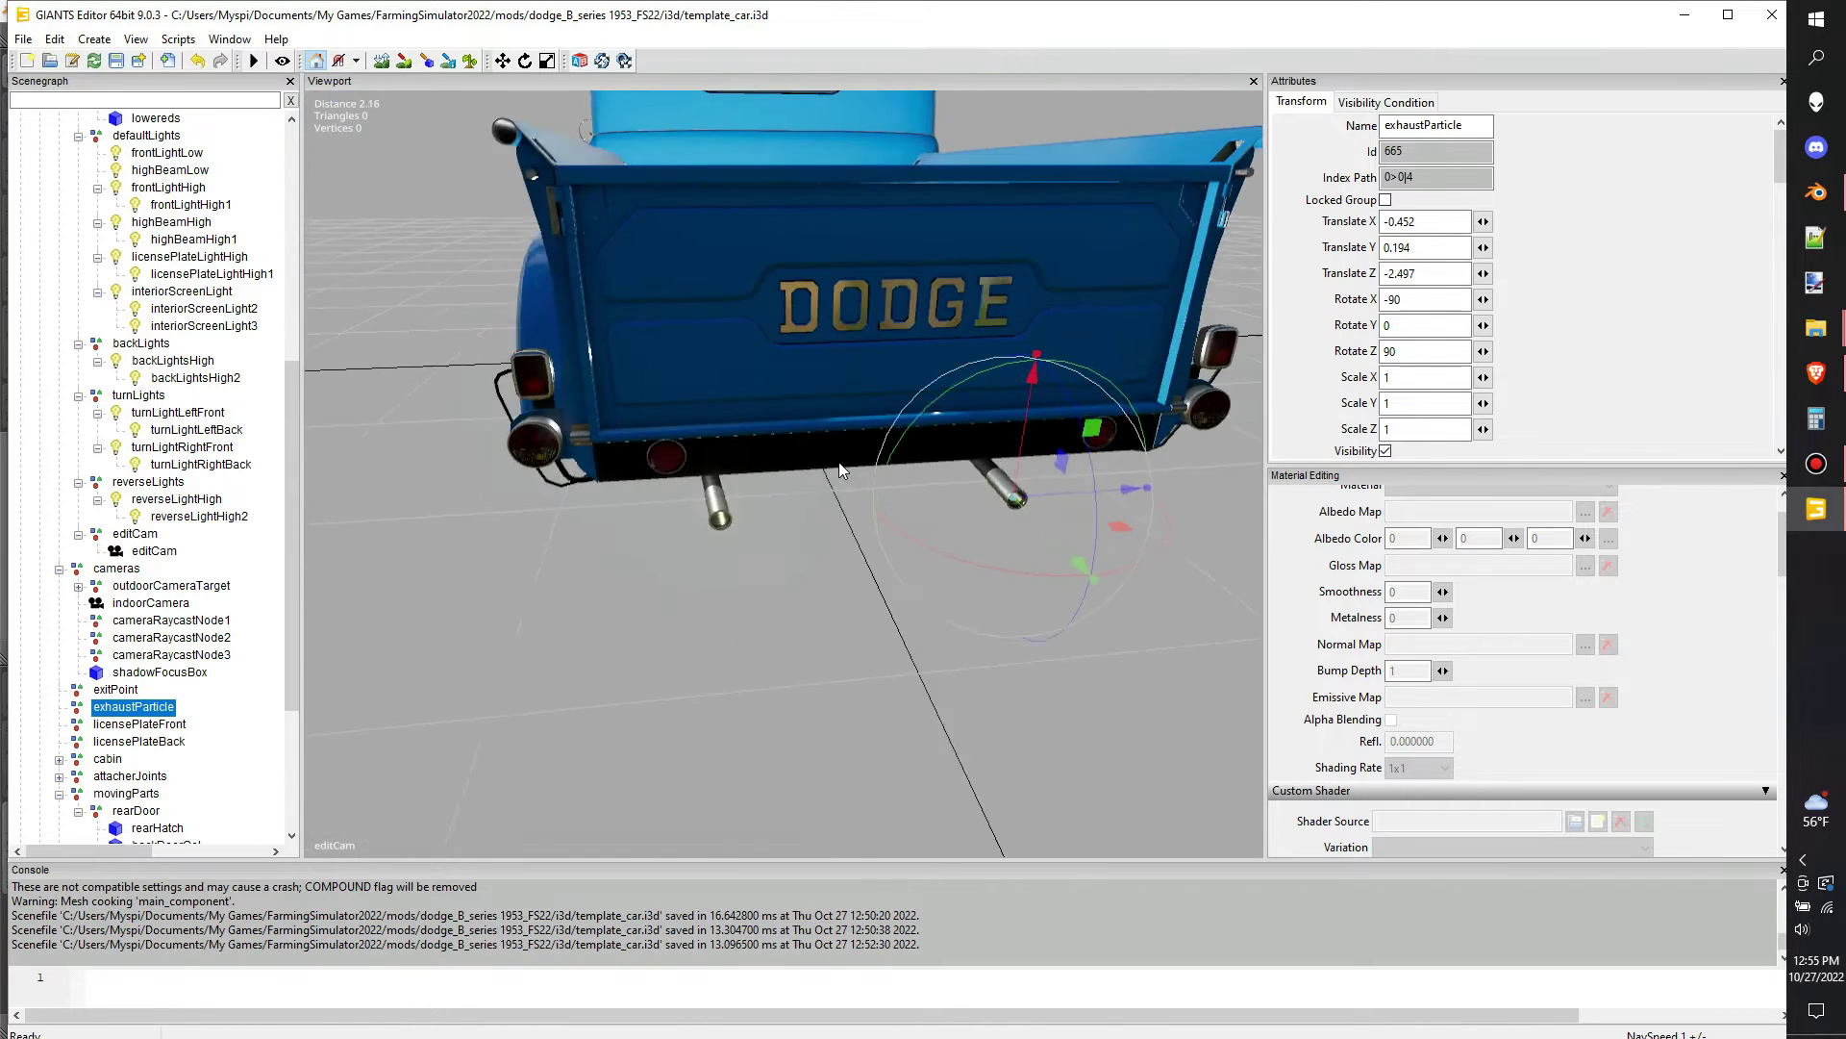
Duplicate exhaustParticle twice and move the second copy onto the left exhaust pipe's opening at about X 0.448
key(ctrl+d)
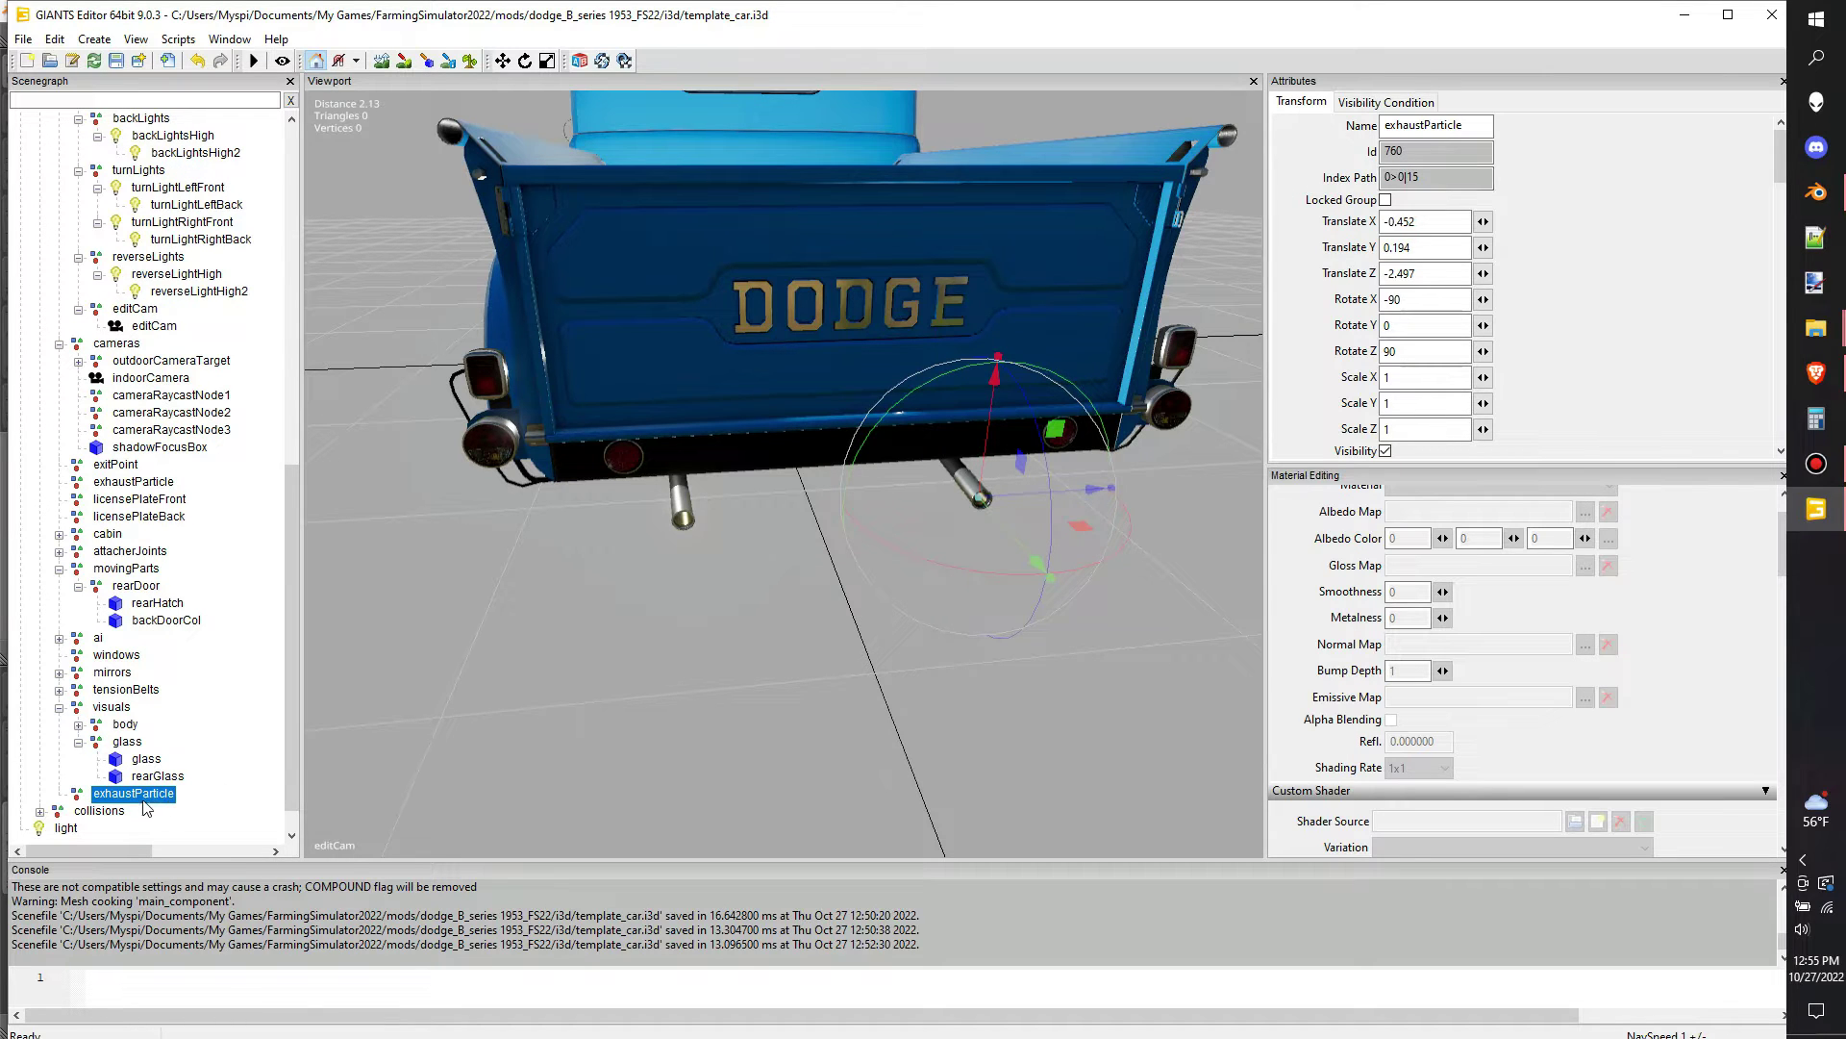
key(ctrl+d)
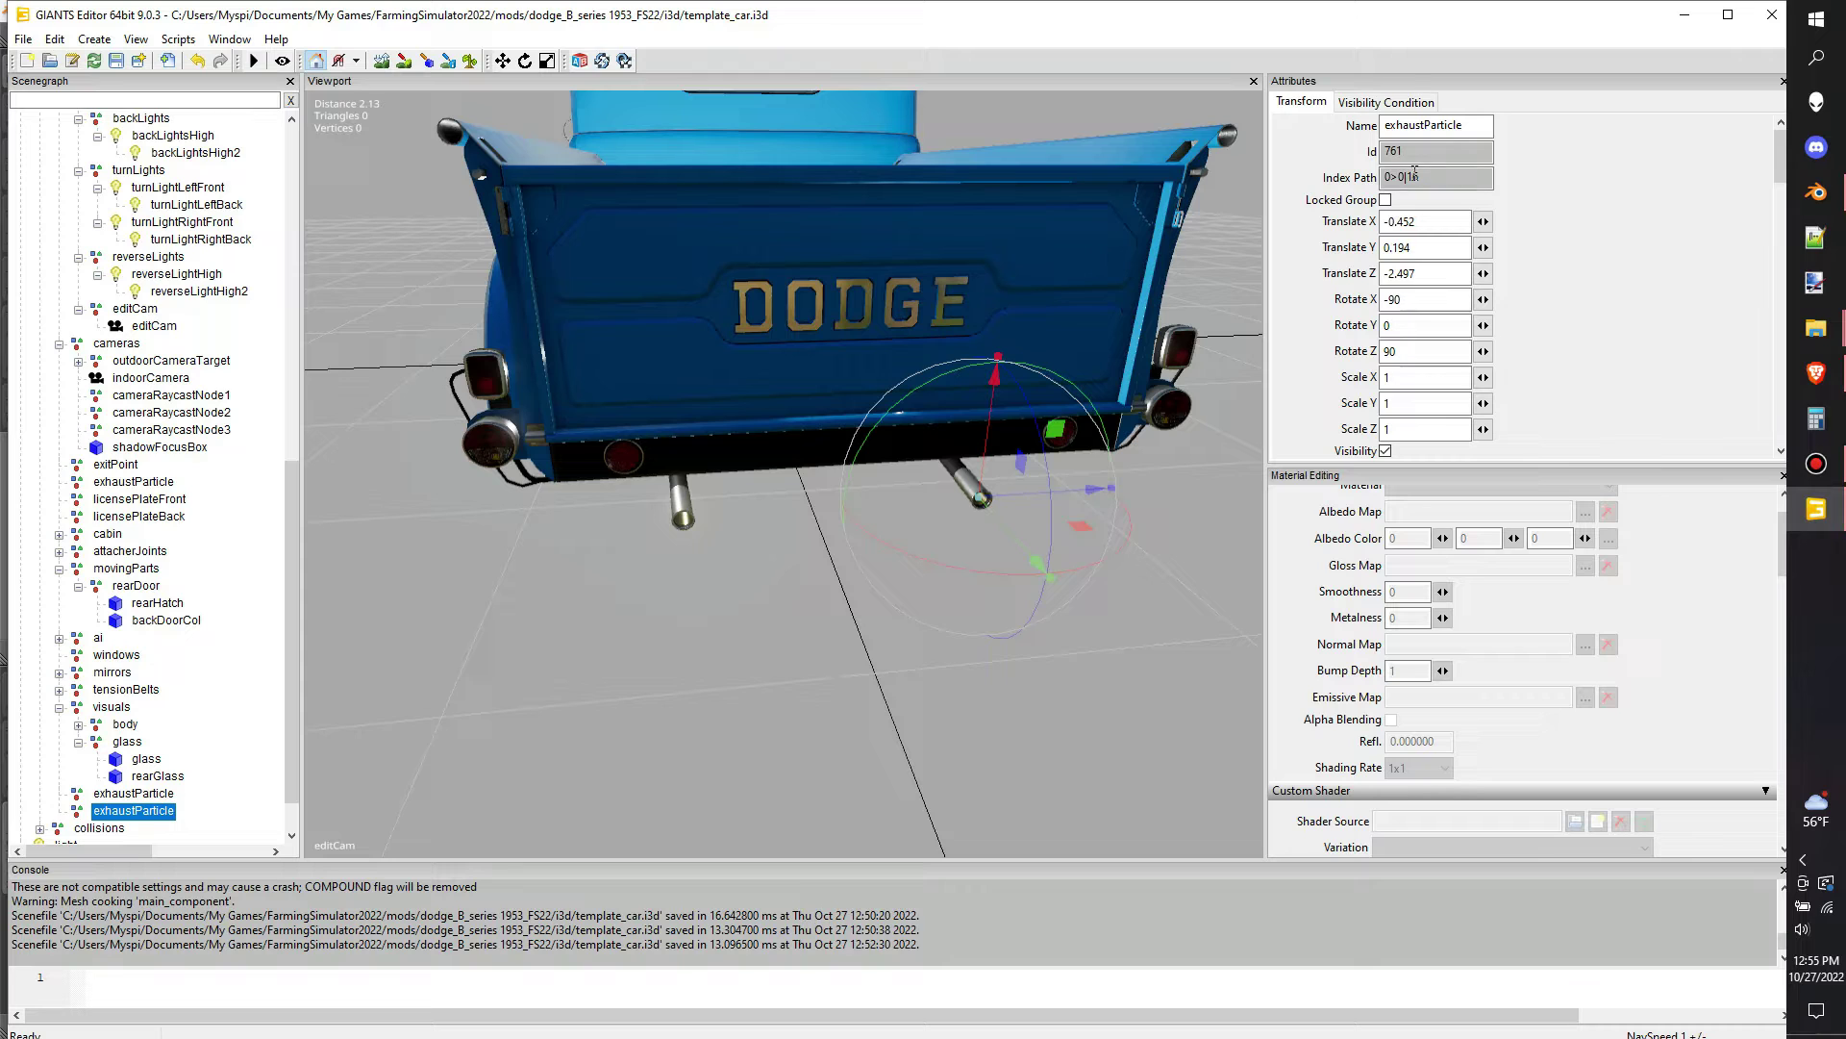
key(BackSpace)
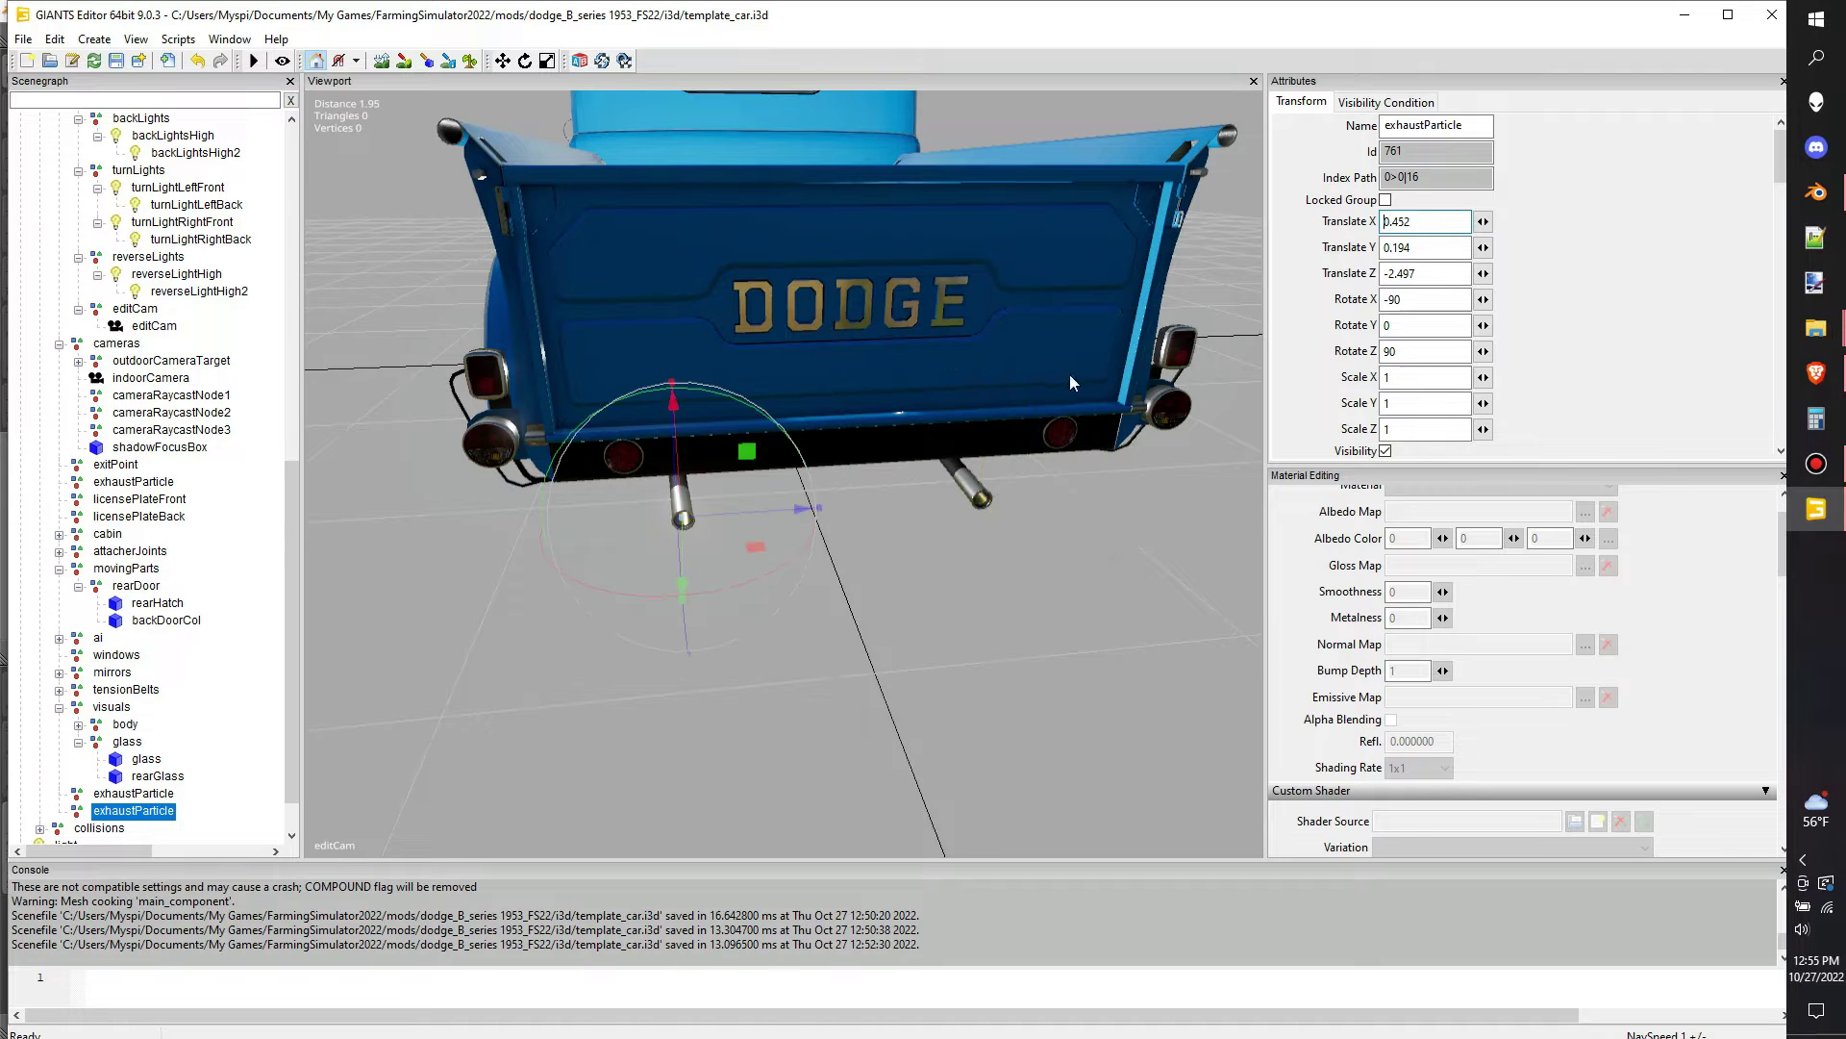
scroll(910, 502, up, 5)
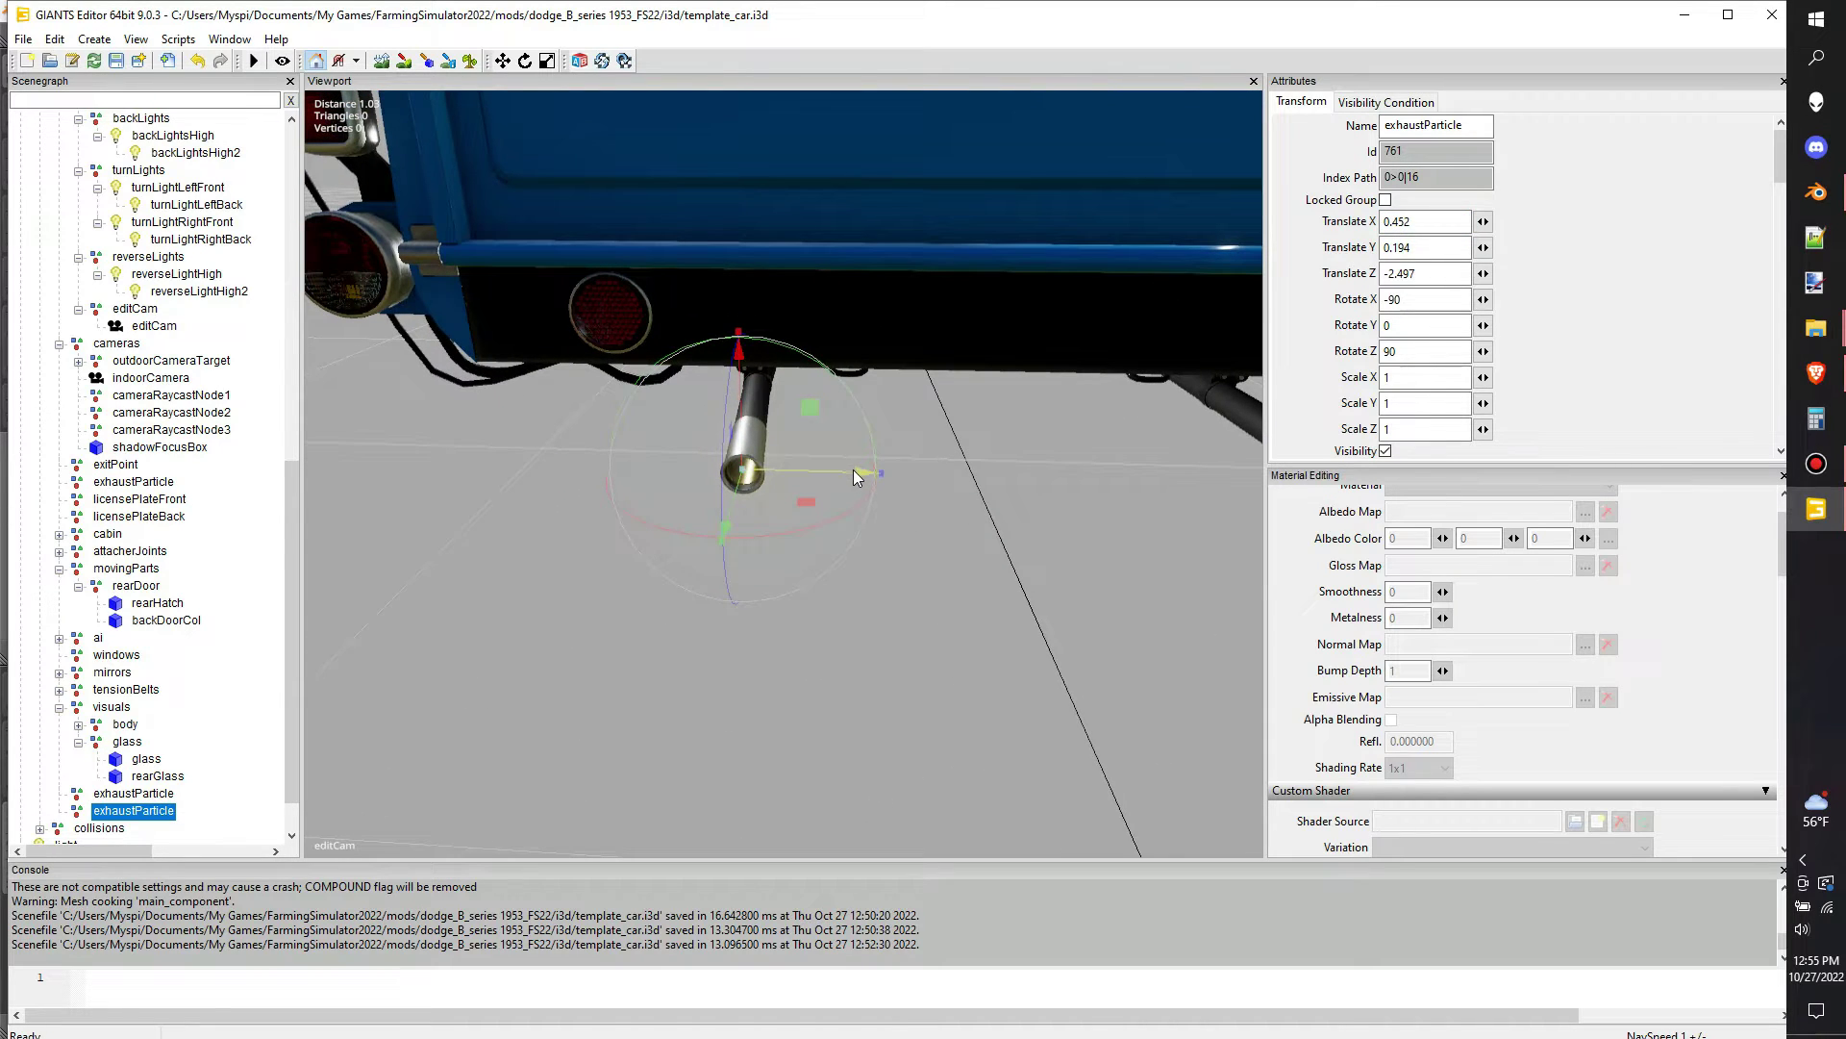
drag(854, 476, 852, 473)
scroll(846, 490, down, 6)
scroll(164, 738, down, 1)
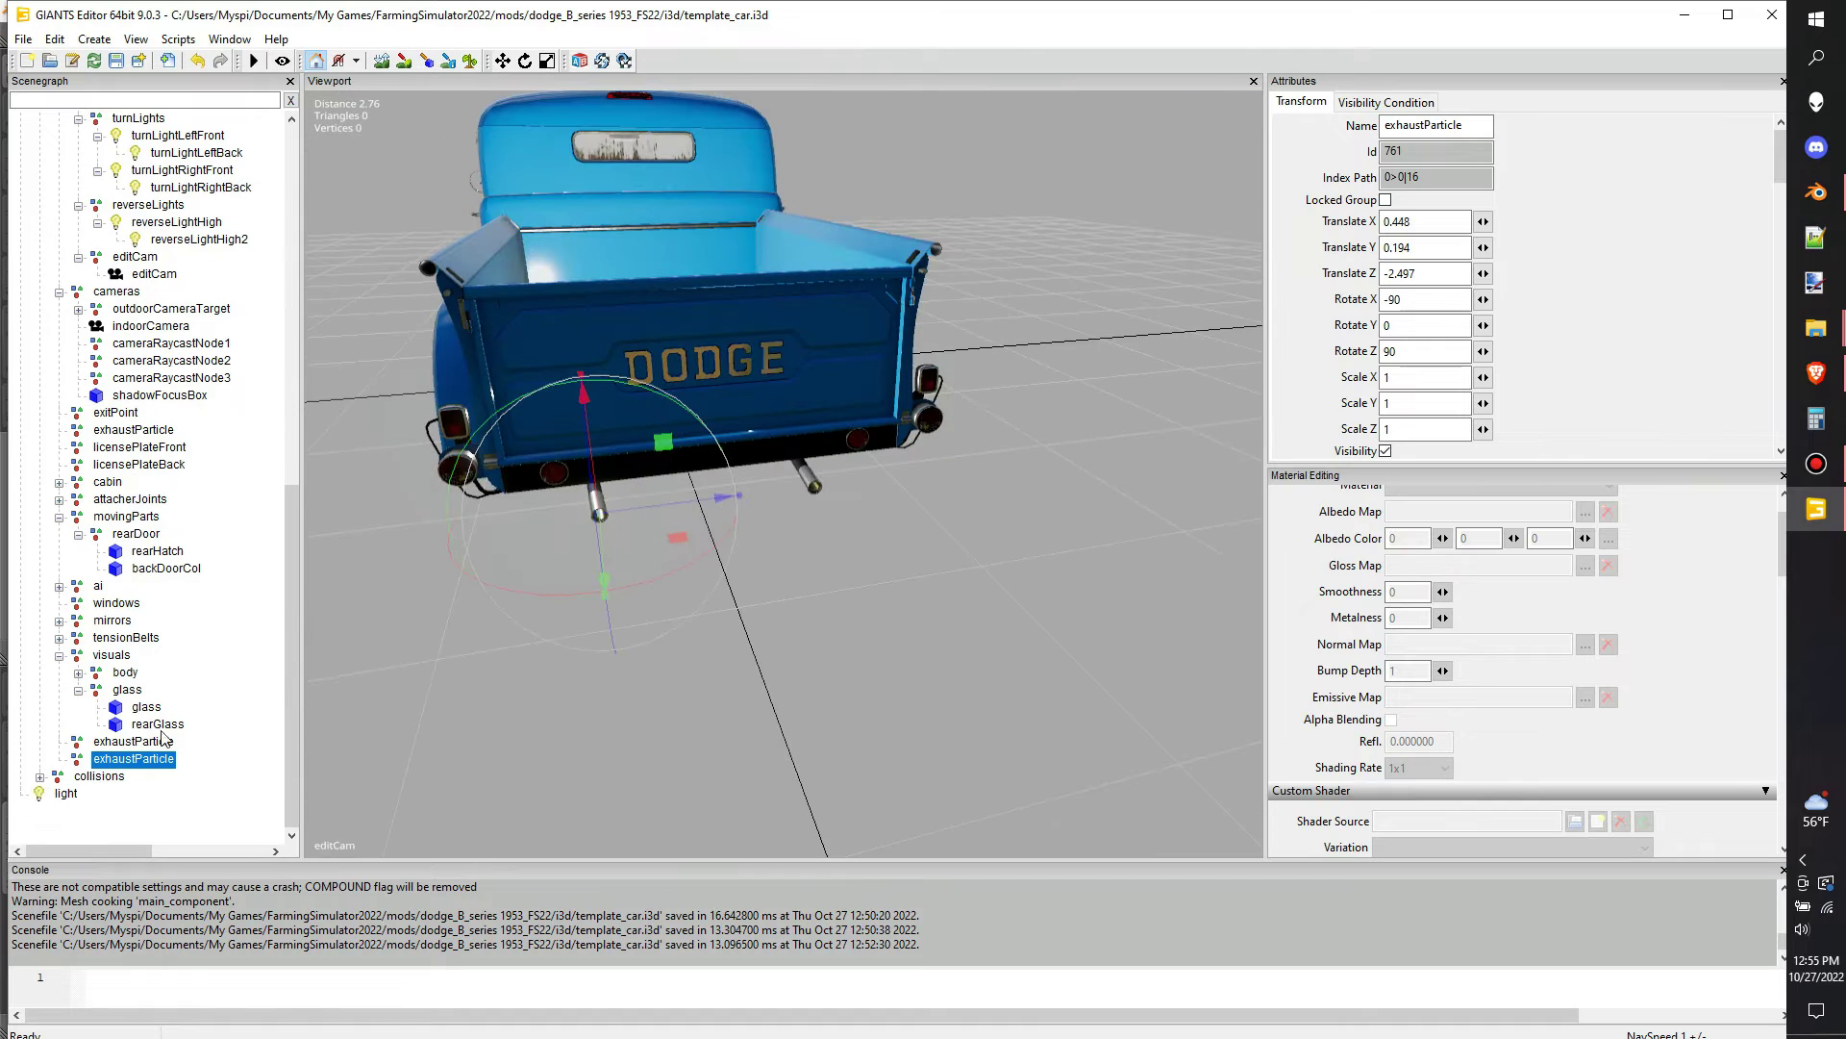
Widen colPart01 over the truck's front end to an X scale of about 1.246 and freeze only its scale
click(126, 796)
alt+drag(373, 625, 731, 544)
scroll(717, 558, up, 4)
middle_drag(716, 558, 512, 740)
middle_drag(691, 645, 881, 666)
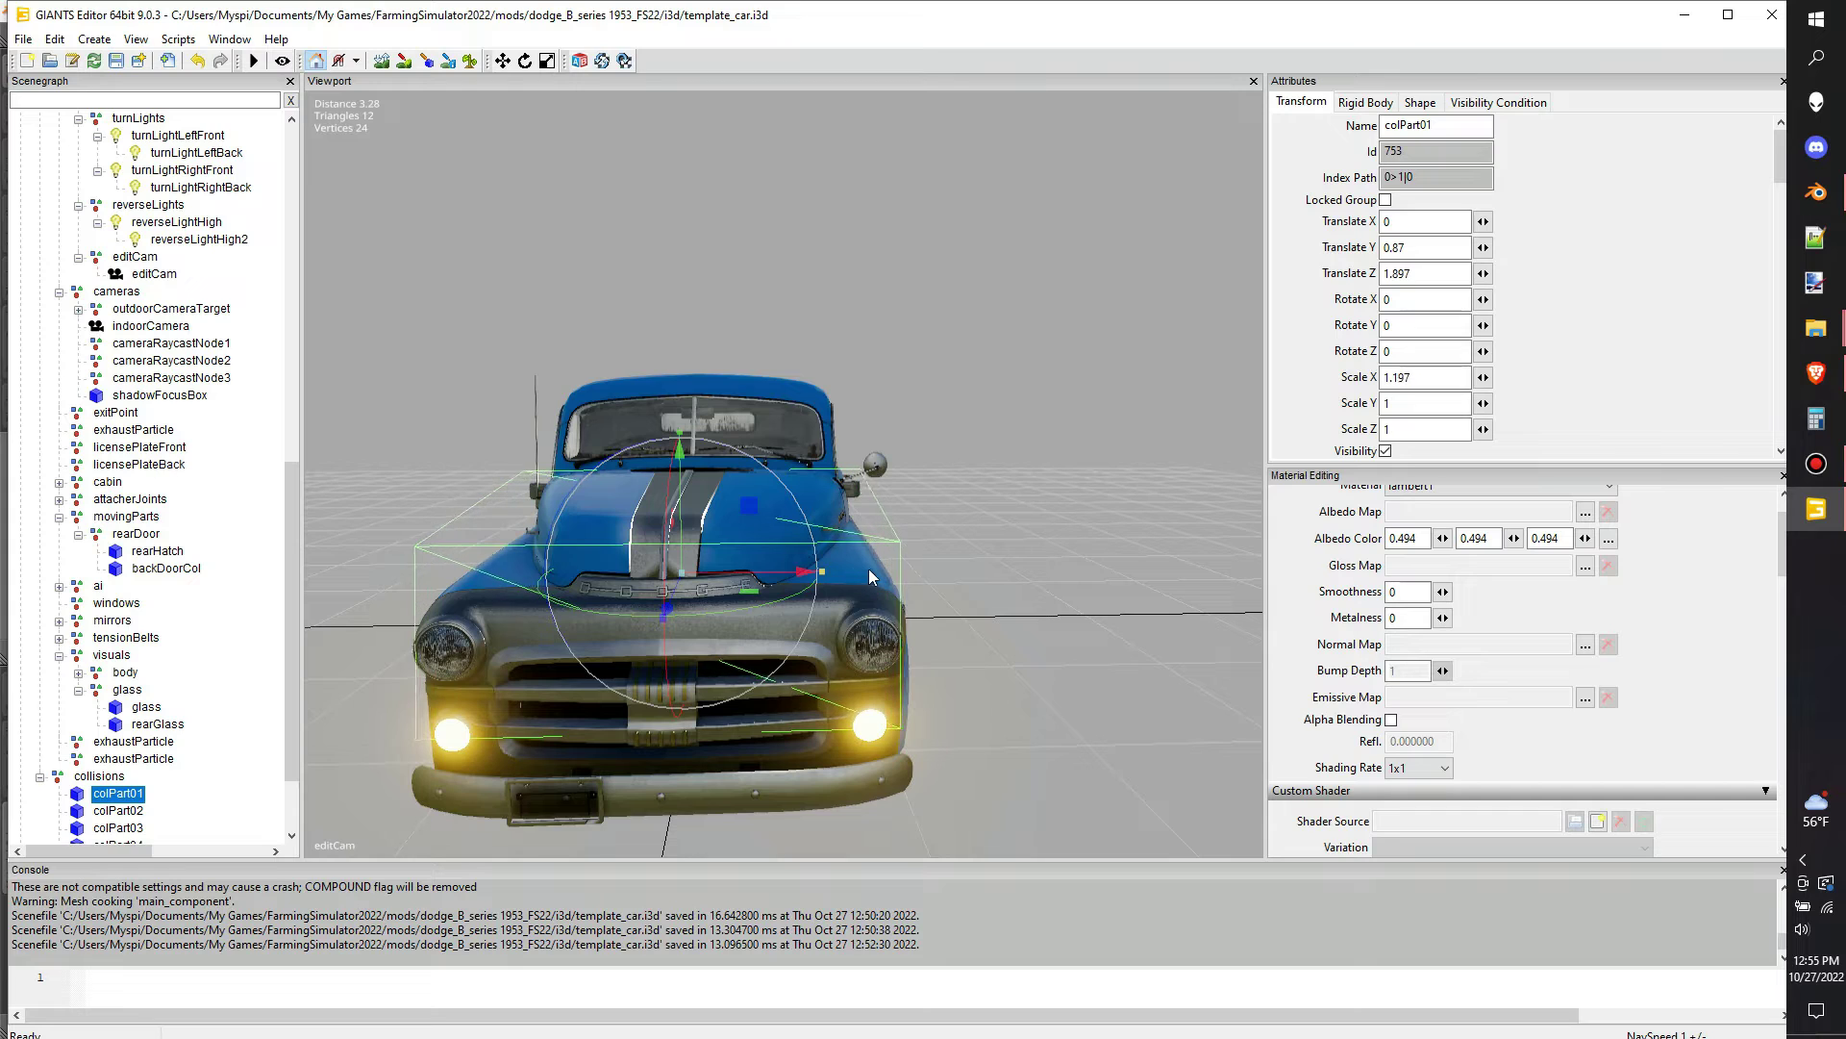
right_click(113, 794)
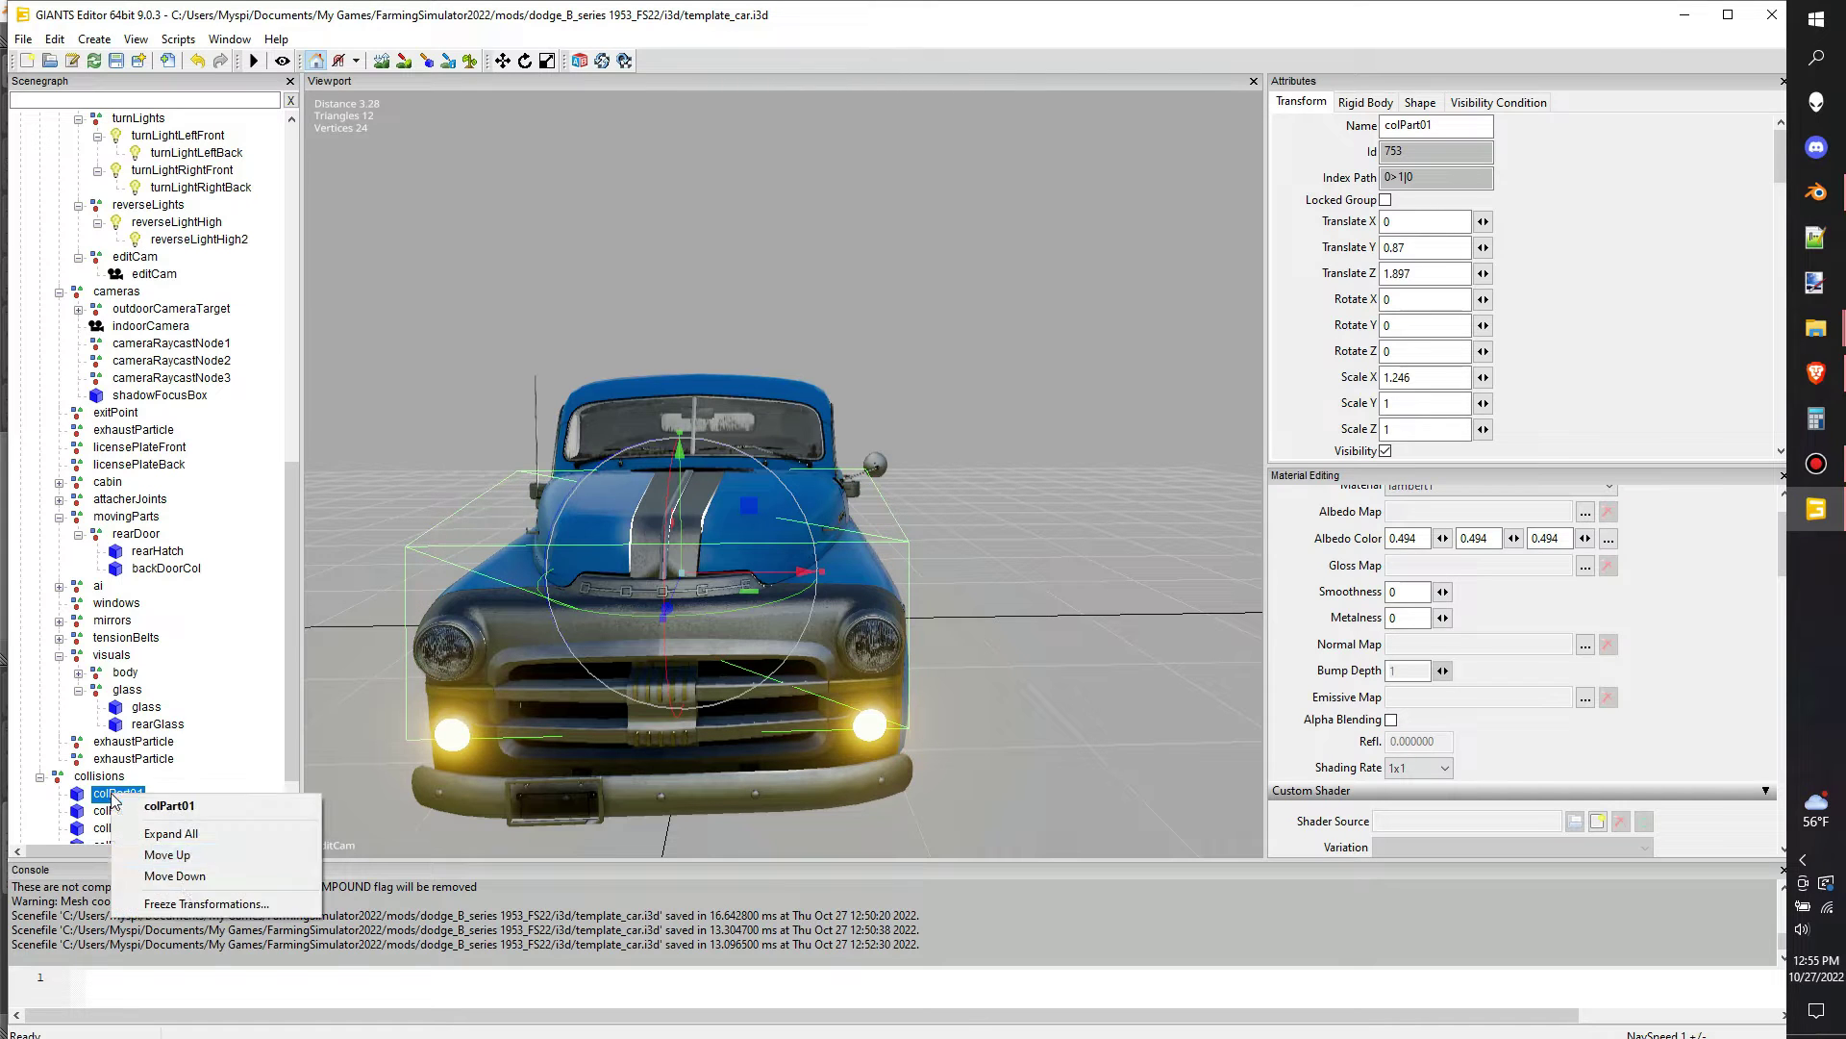
click(163, 907)
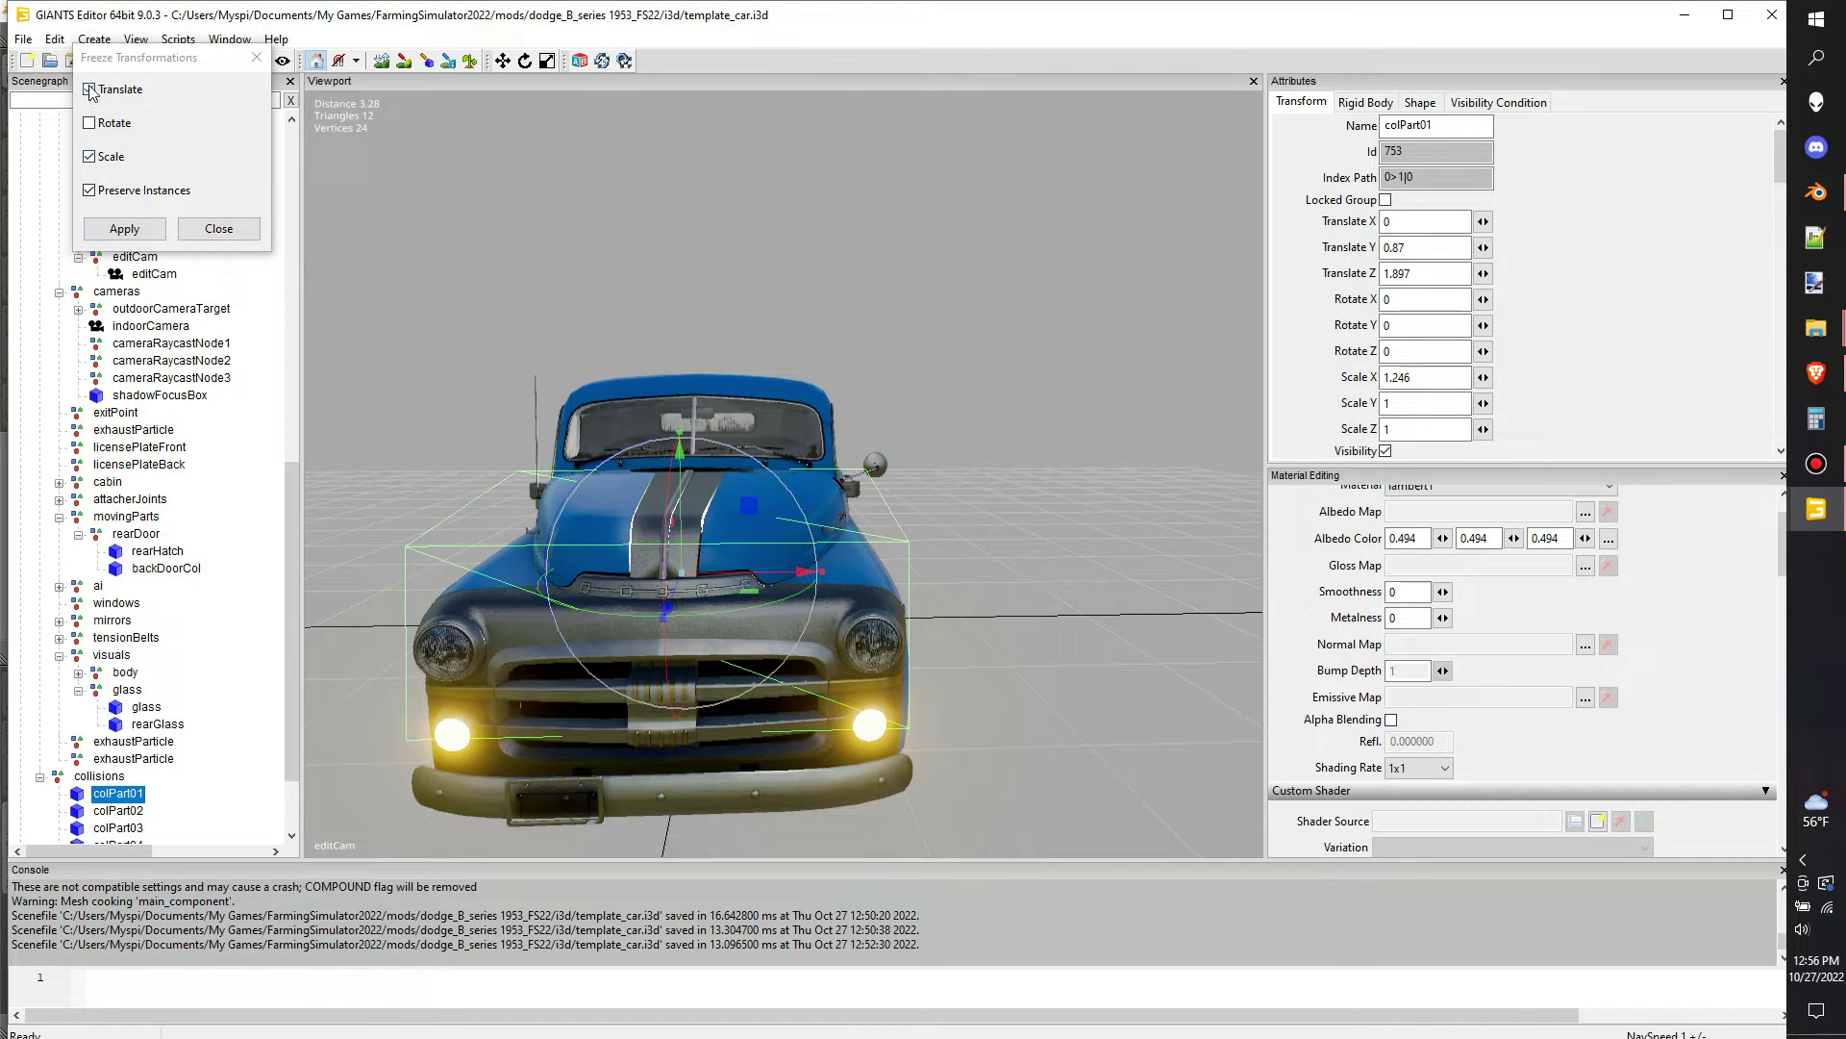
click(89, 91)
click(124, 229)
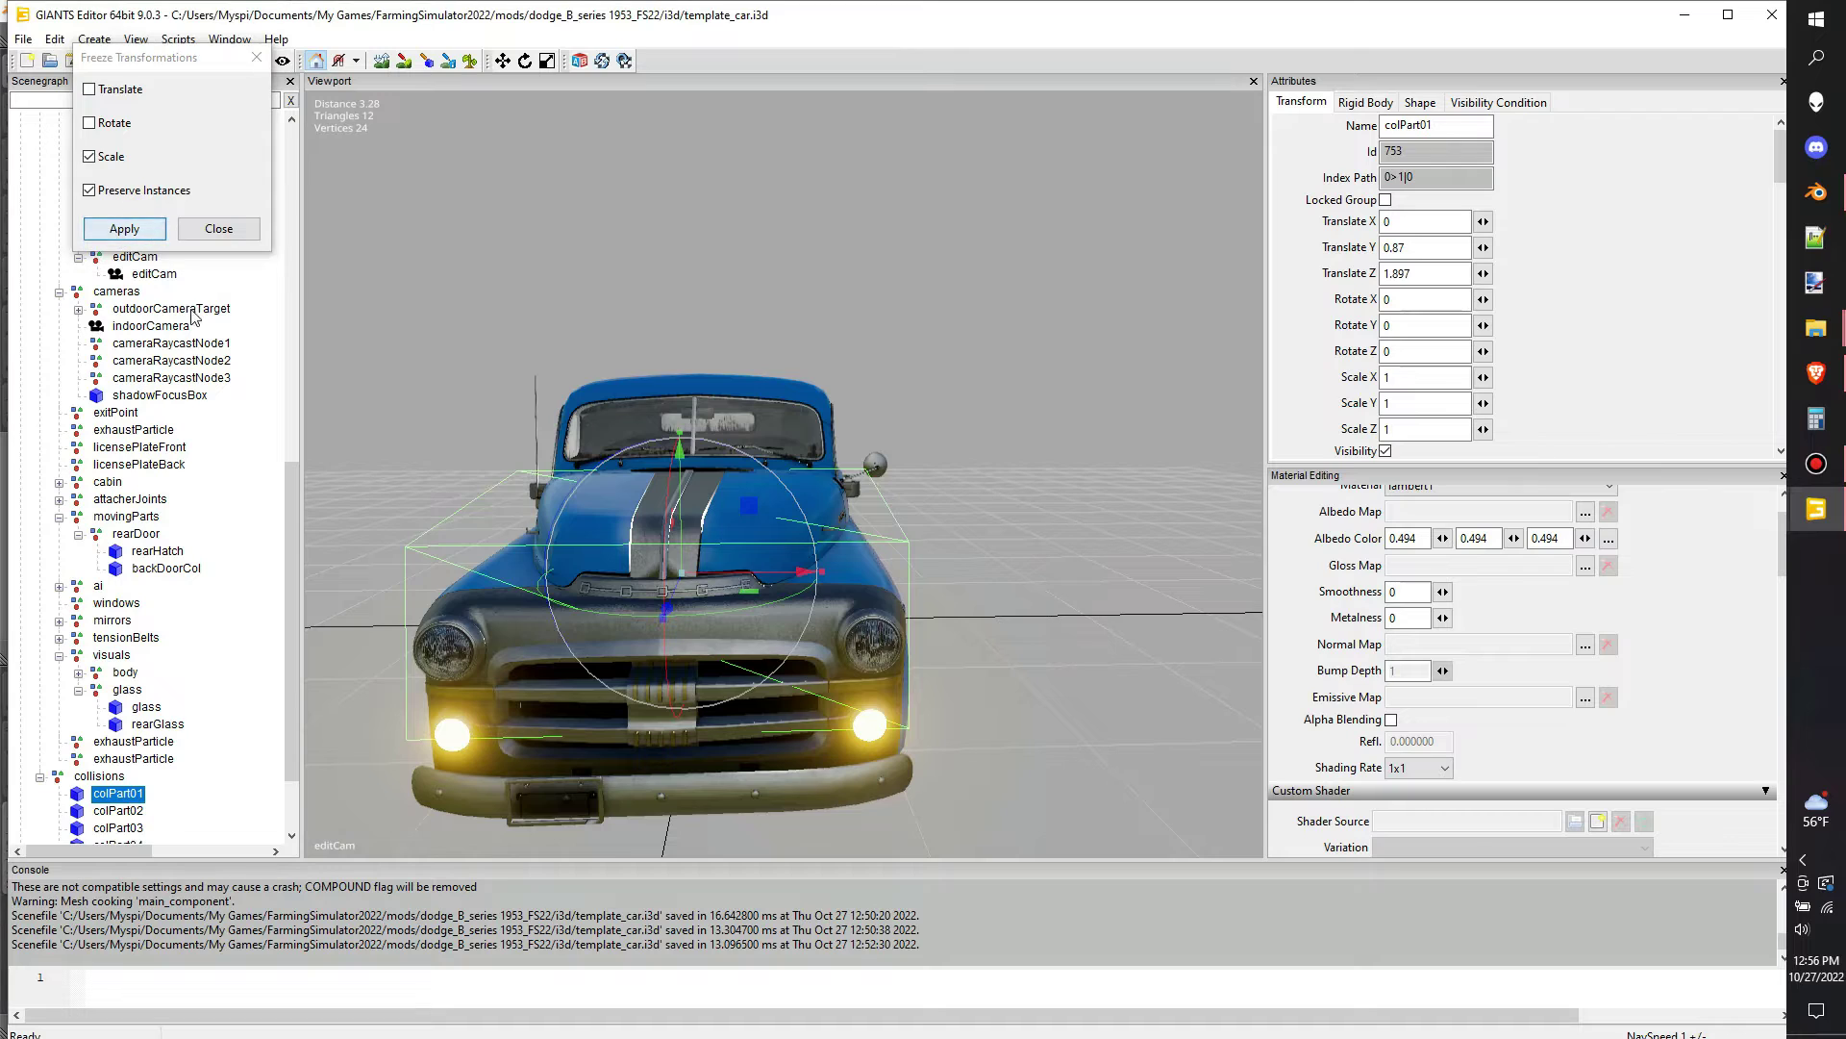
Lower colPart02 in the collisions group to the level of the truck bed's wooden floor
click(118, 810)
middle_drag(614, 606, 374, 612)
alt+drag(373, 615, 2, 635)
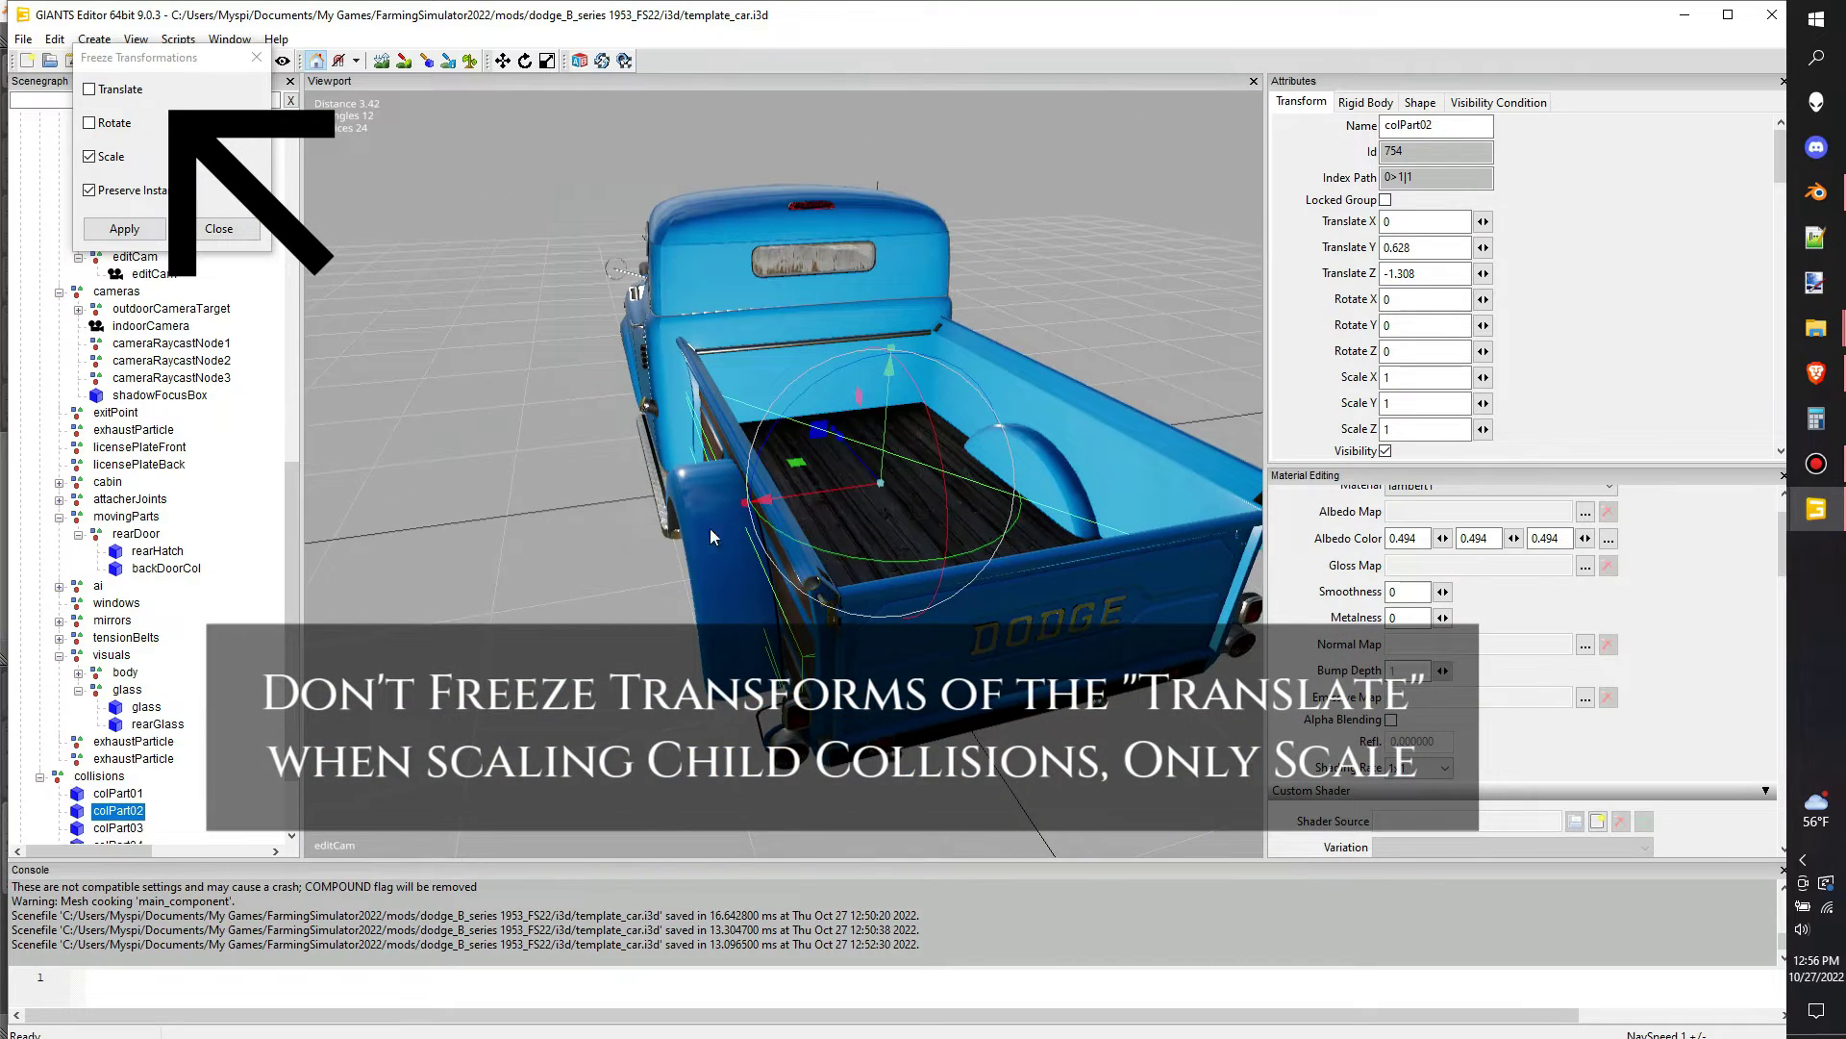
scroll(788, 506, up, 3)
key(w)
drag(800, 412, 967, 305)
scroll(954, 371, up, 3)
scroll(966, 341, down, 3)
drag(804, 475, 596, 609)
scroll(821, 483, up, 4)
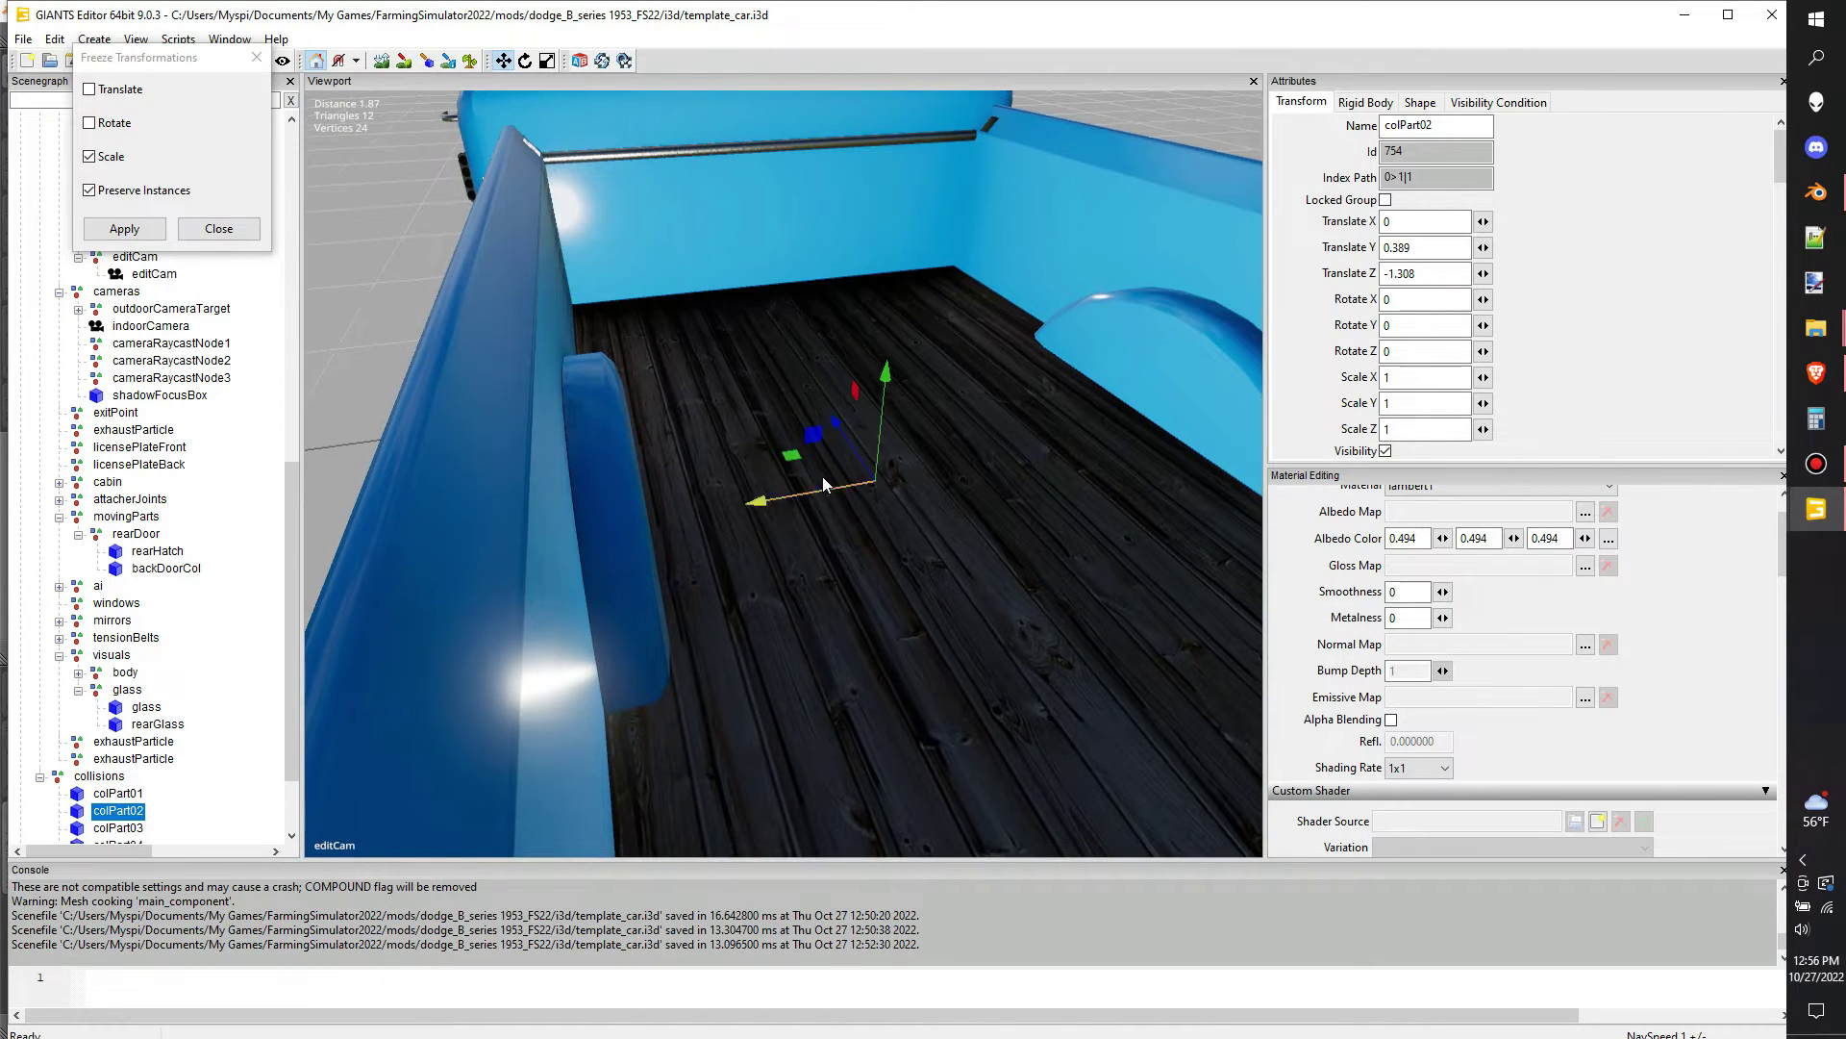
drag(883, 420, 769, 500)
drag(769, 474, 705, 490)
scroll(770, 461, down, 5)
Adjust the height of colPart03 at the truck bed and close the Freeze Transformations dialog
click(118, 828)
alt+drag(865, 480, 197, 423)
drag(784, 367, 784, 381)
alt+drag(692, 462, 827, 452)
click(818, 539)
scroll(101, 385, up, 8)
click(219, 229)
Review main_component's rigid body settings, then collapse stockCoding and expand the collisions group
click(100, 118)
click(1365, 102)
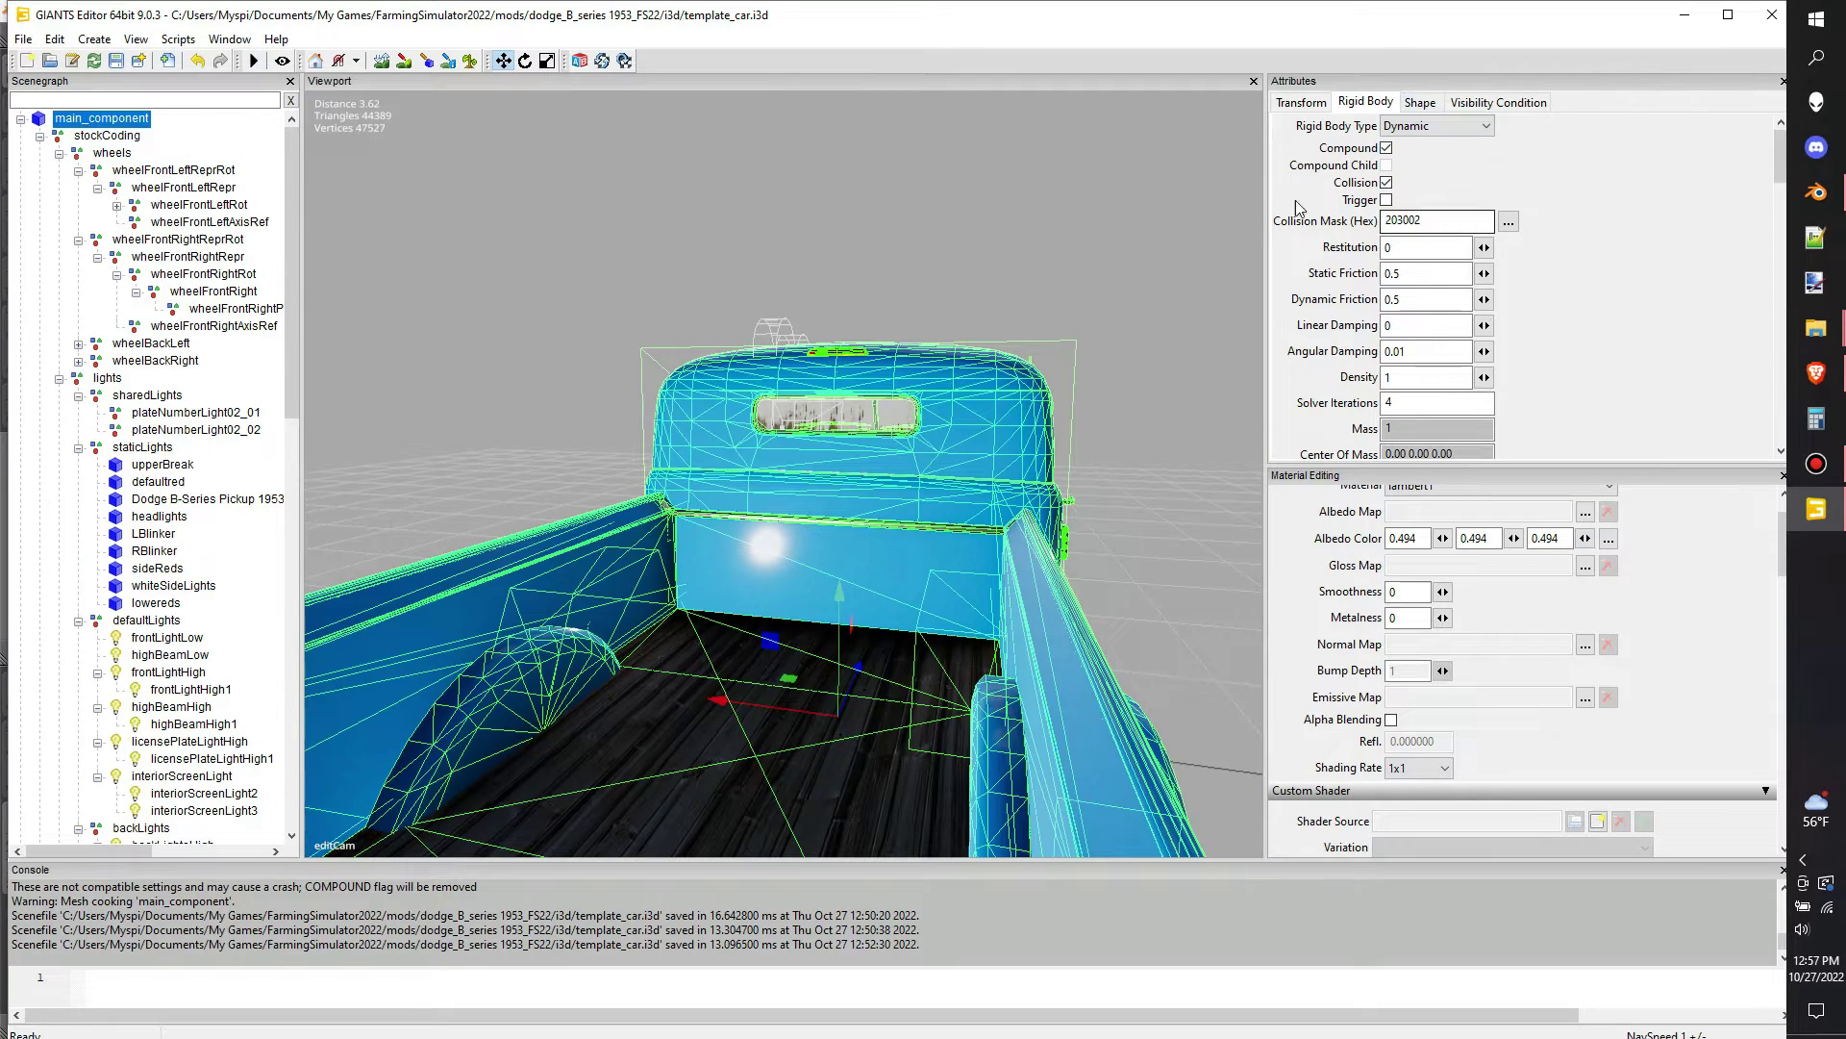
click(79, 447)
click(40, 135)
click(40, 153)
Fit colPart03 to the truck bed and apply Freeze Transformations to it
click(118, 187)
click(118, 205)
alt+drag(1154, 519, 957, 575)
click(1366, 102)
click(503, 61)
mouse_move(882, 440)
mouse_down()
mouse_move(905, 332)
mouse_move(917, 443)
mouse_up()
click(1301, 102)
alt+drag(837, 539, 1055, 567)
drag(844, 437, 825, 443)
drag(894, 502, 971, 549)
drag(597, 489, 571, 490)
scroll(597, 500, down, 1)
right_click(127, 212)
click(199, 325)
click(137, 238)
Duplicate colPart03 and negate the copy's X translation to place it on the opposite side of the truck
key(ctrl+d)
click(1384, 222)
text(-)
Delete colPart04 from the collisions group and select colPart05 at the bed's wheel well
click(118, 222)
key(Delete)
click(118, 222)
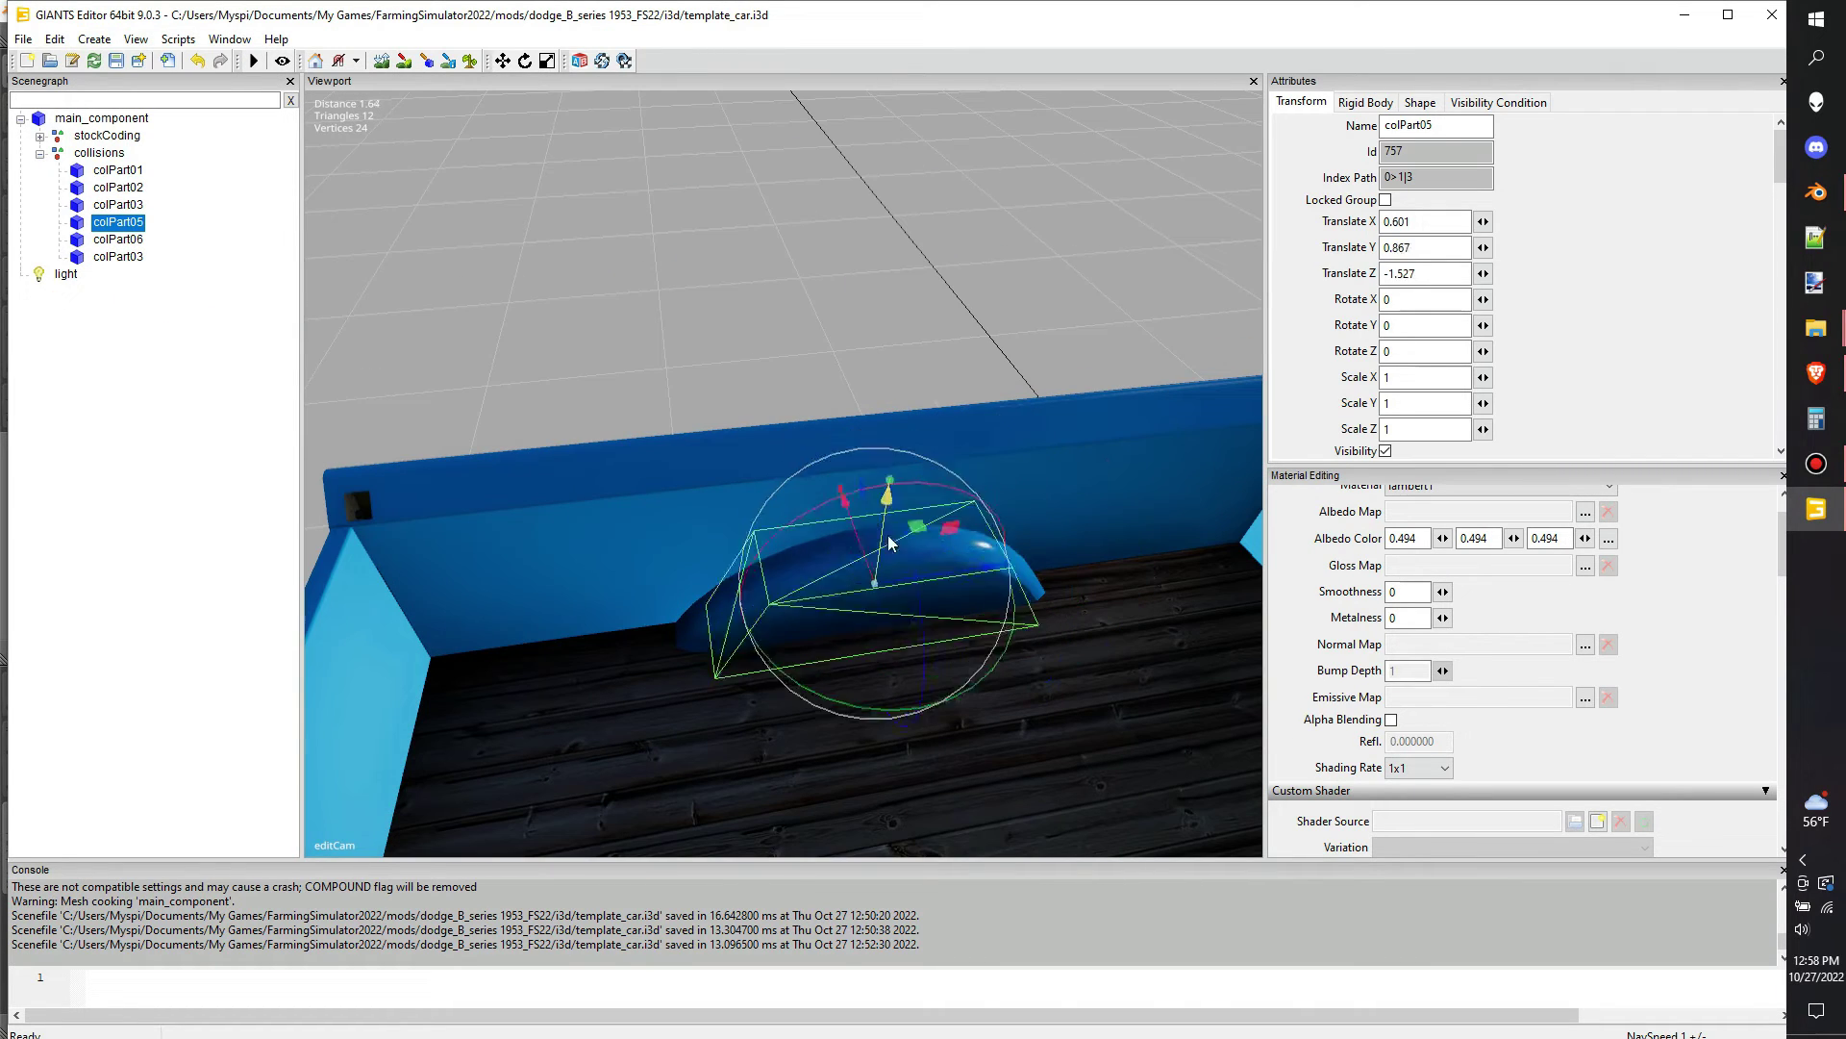
middle_drag(890, 544, 702, 499)
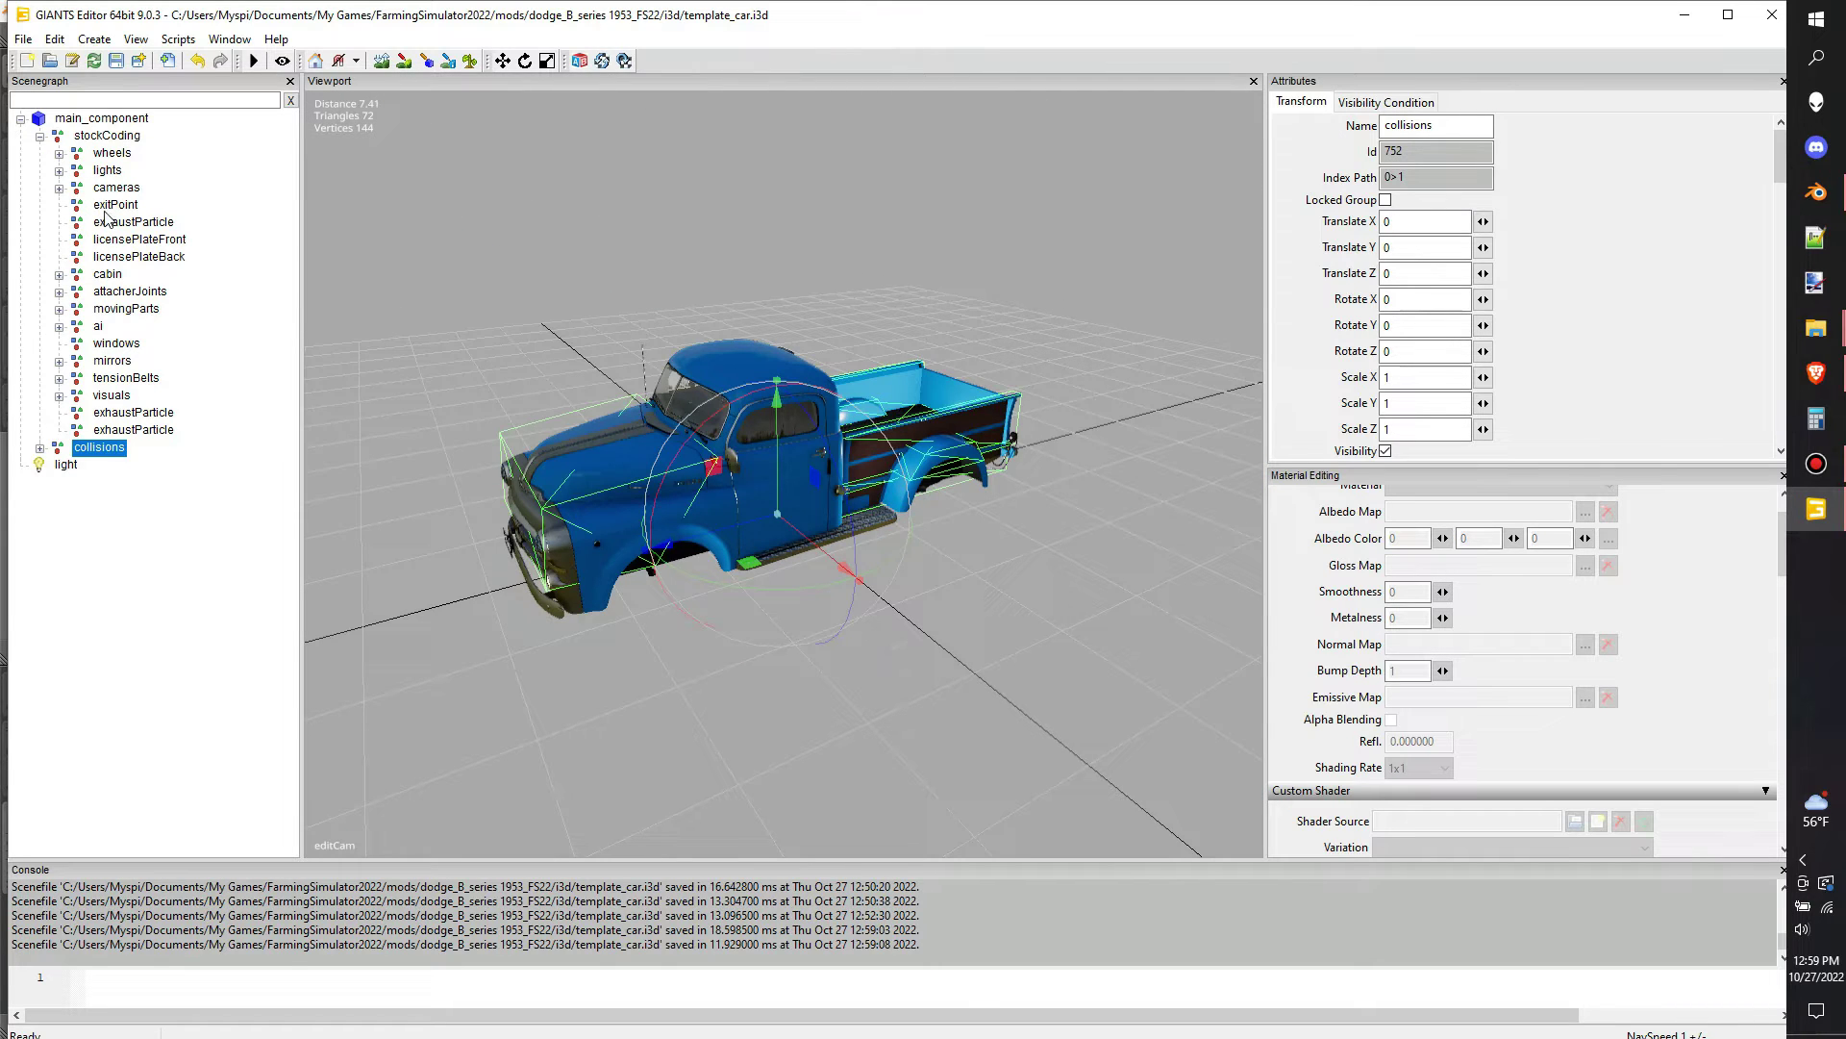
Move steeringWheelRot in the cabin group to the driver's position at about X 0.391, Y 1.162, Z 0.746
click(106, 276)
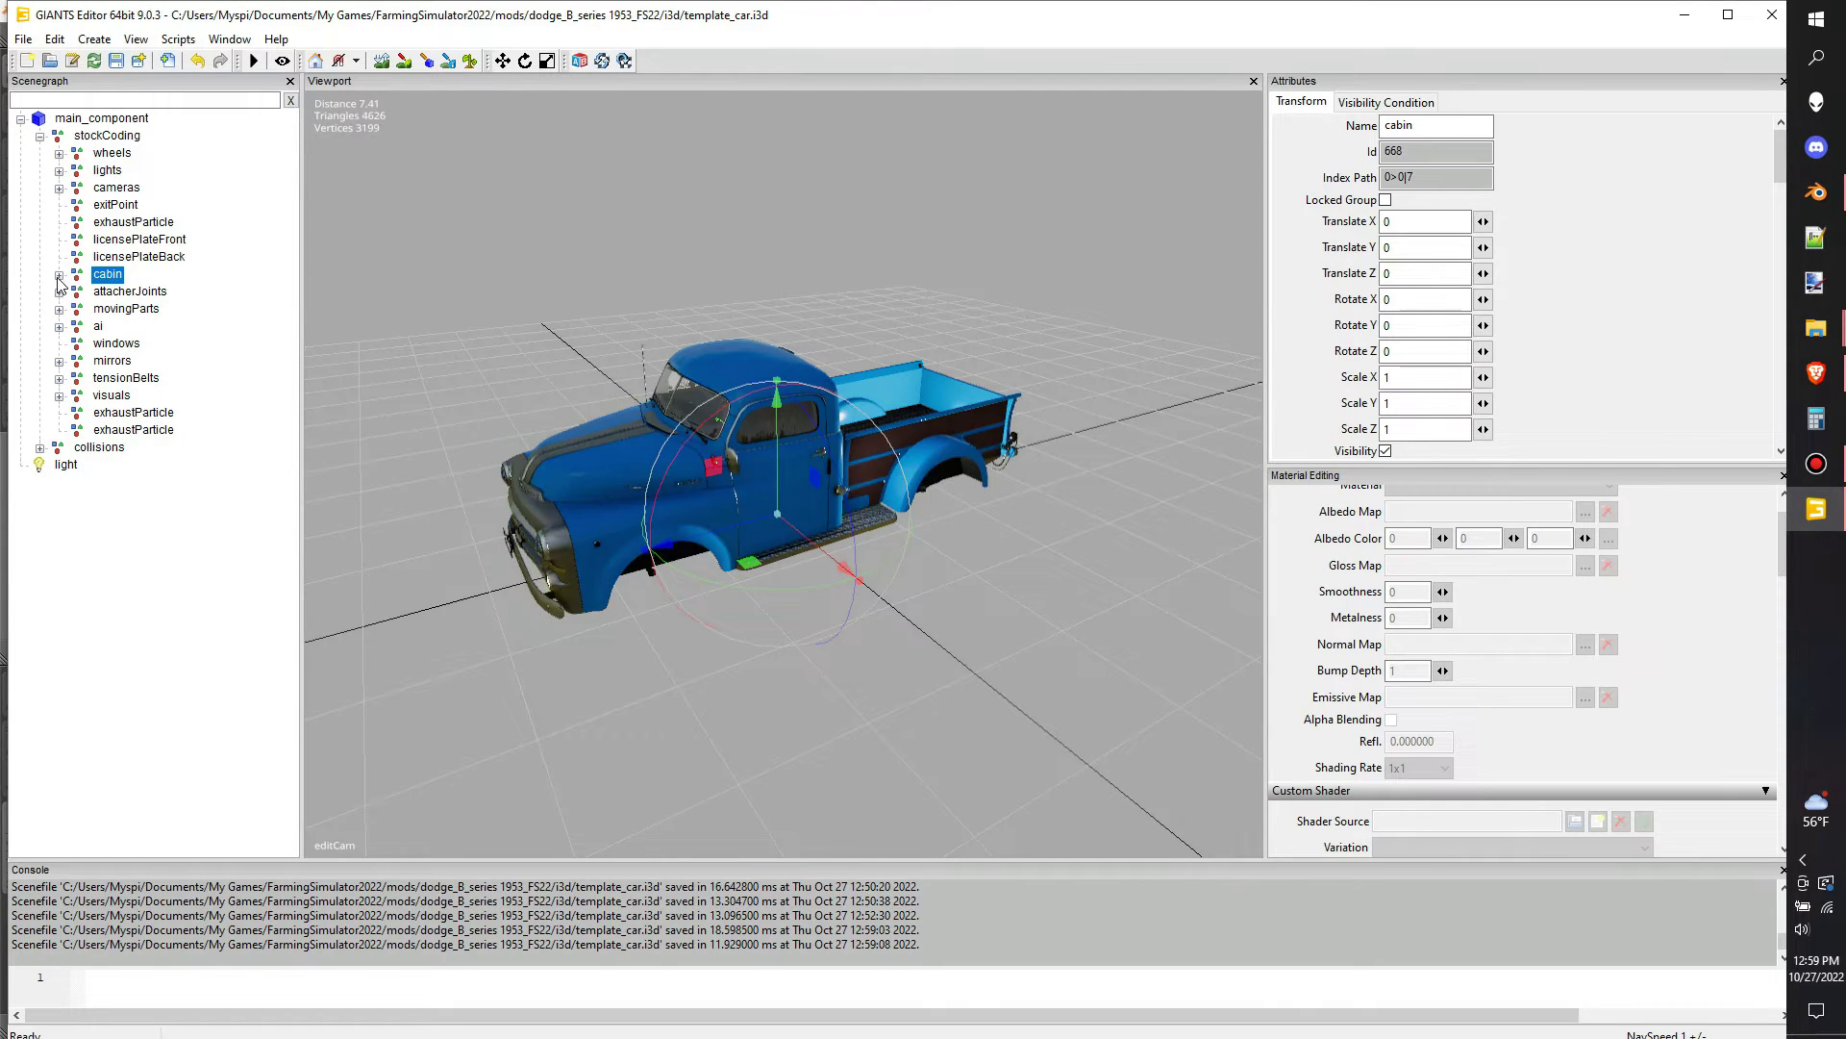
click(59, 276)
click(99, 294)
click(78, 293)
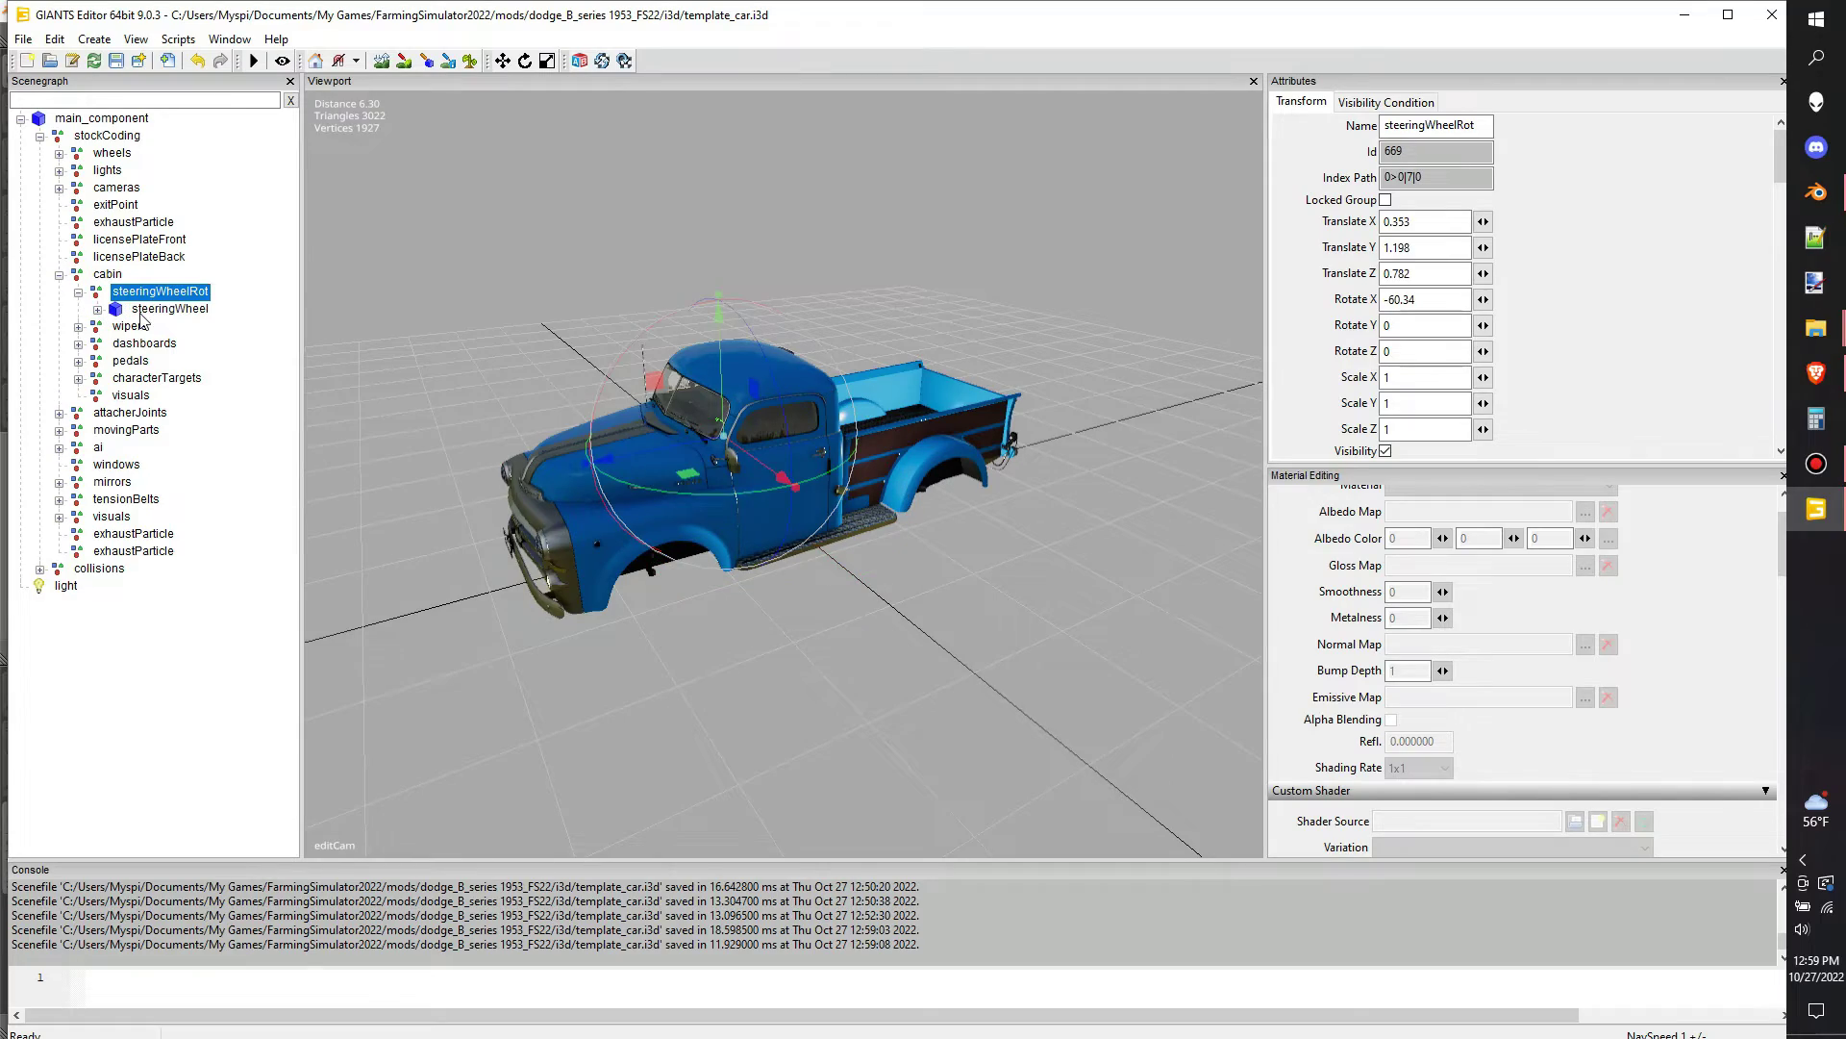
alt+middle_drag(623, 250, 683, 309)
scroll(683, 308, up, 8)
alt+drag(683, 307, 272, 393)
scroll(612, 404, up, 4)
alt+middle_drag(615, 392, 638, 403)
scroll(639, 409, up, 2)
click(719, 414)
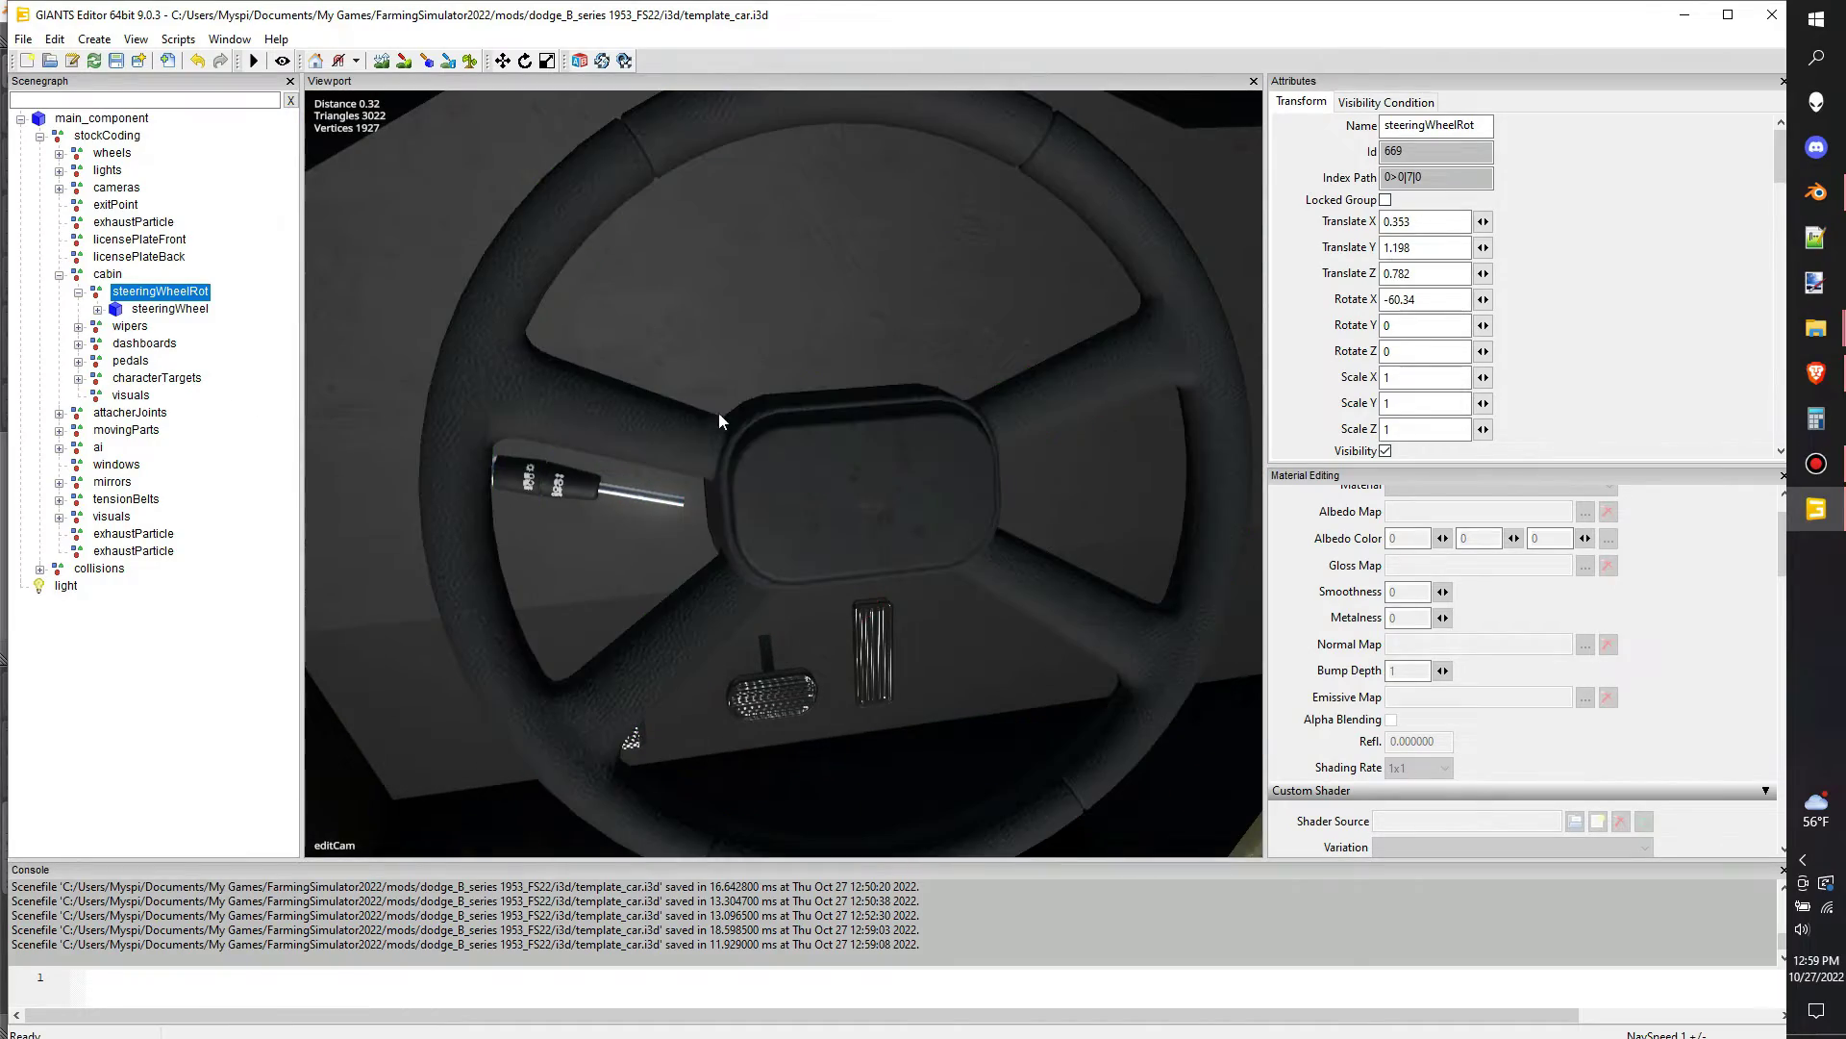
click(758, 494)
alt+drag(757, 496, 553, 419)
drag(765, 505, 909, 502)
scroll(634, 511, down, 5)
scroll(846, 508, up, 3)
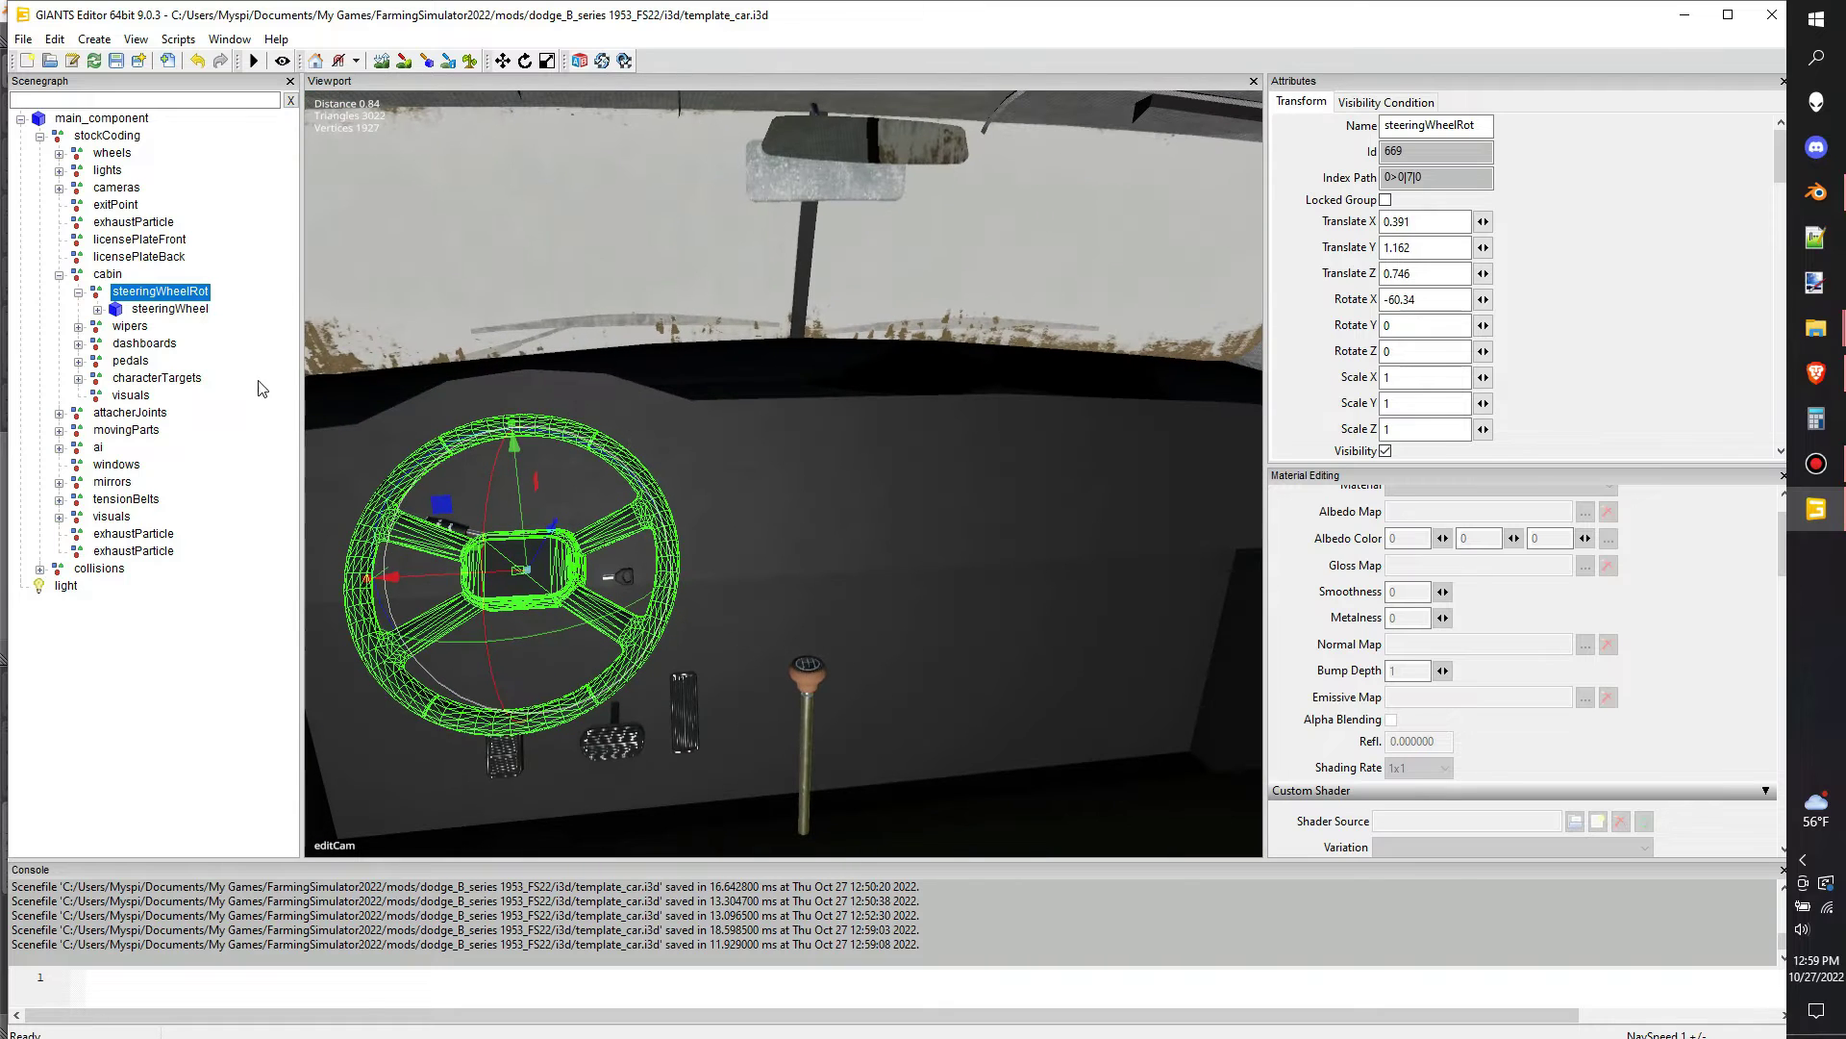
Inspect leverTurnlightRot in the cabin's dashboards group against the cab interior
click(134, 329)
click(131, 345)
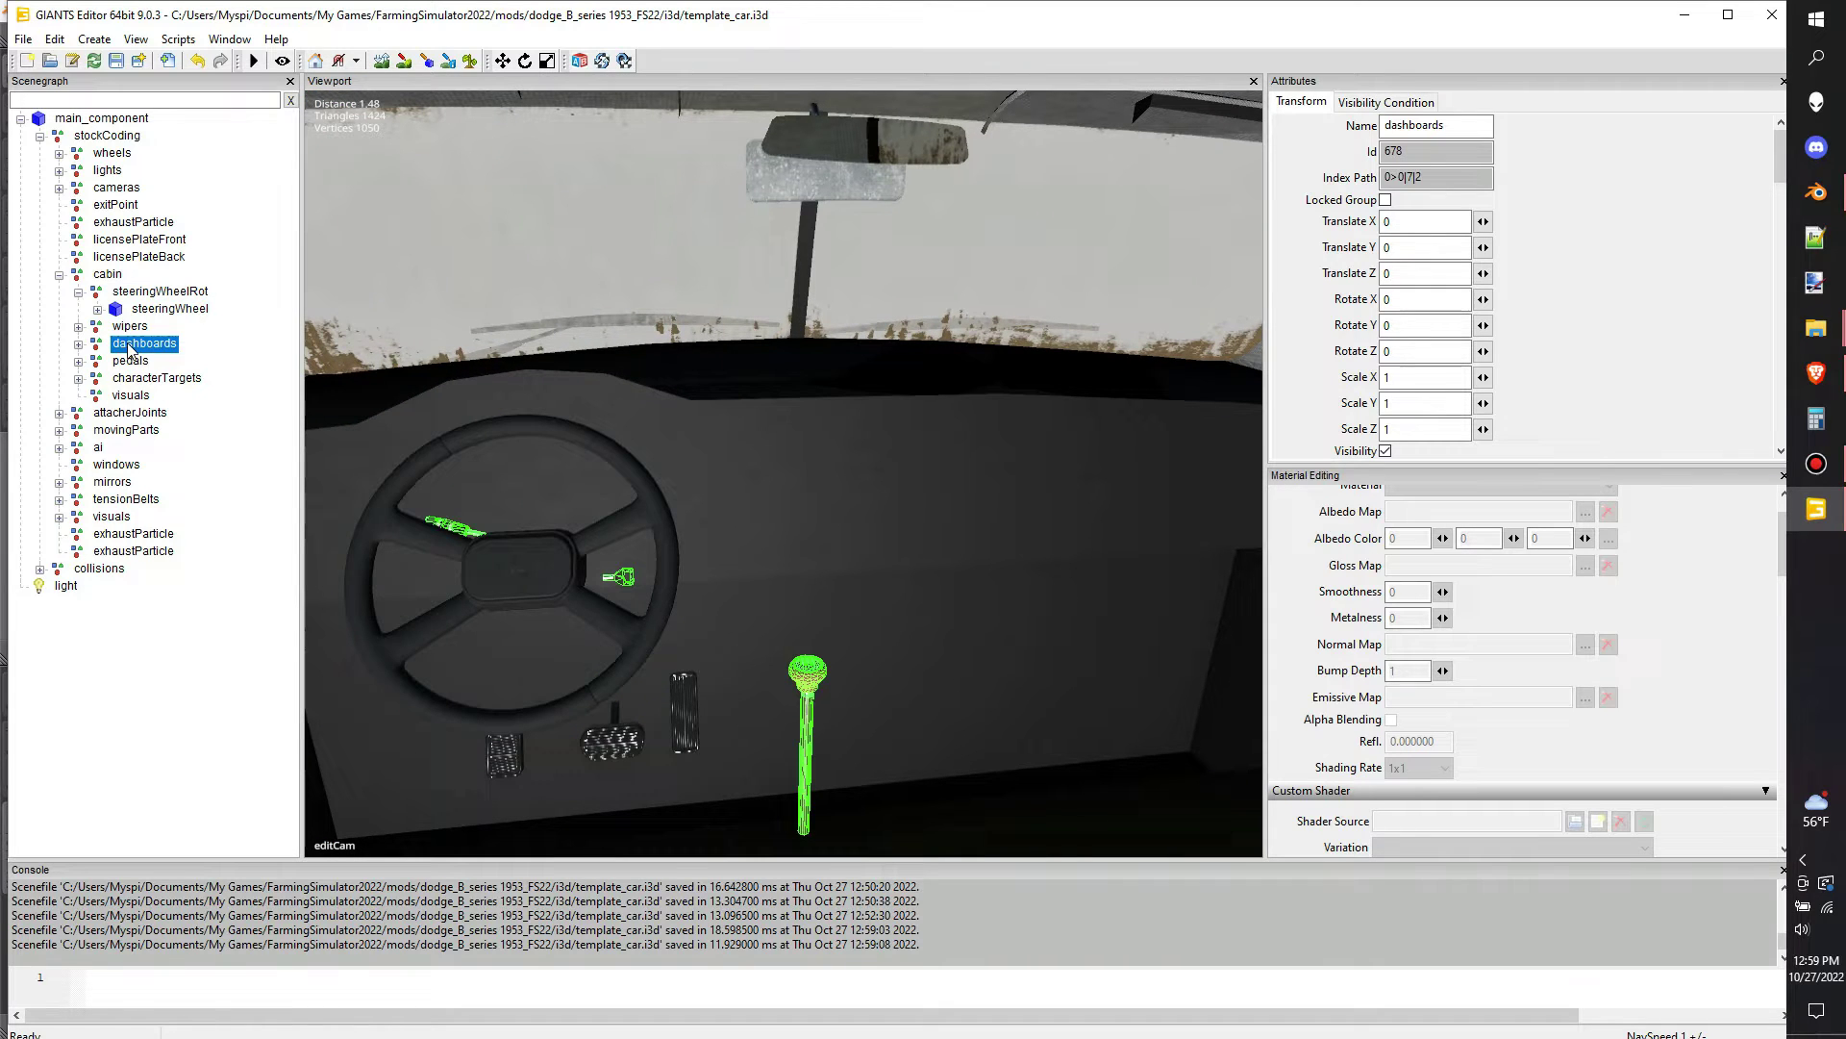
click(78, 345)
click(176, 360)
middle_drag(529, 419, 698, 438)
alt+drag(698, 439, 852, 517)
scroll(852, 517, down, 5)
alt+middle_drag(852, 518, 339, 420)
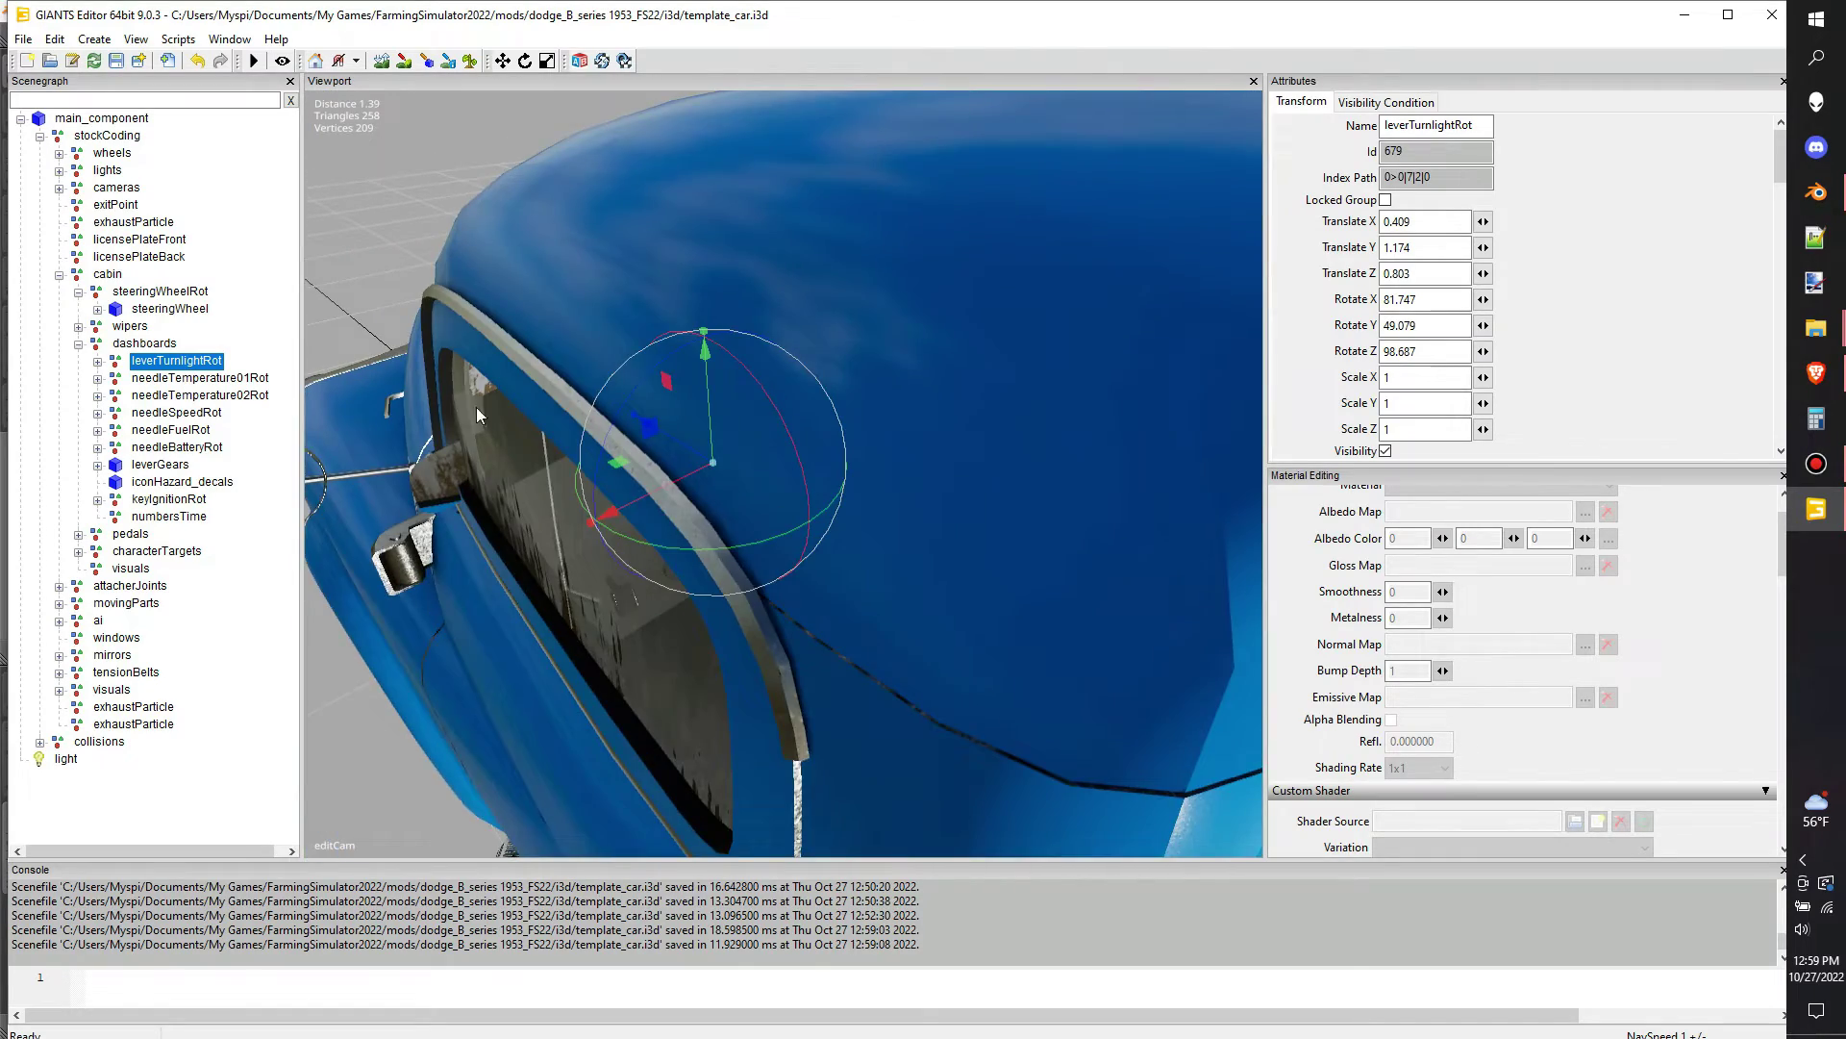
scroll(644, 407, up, 5)
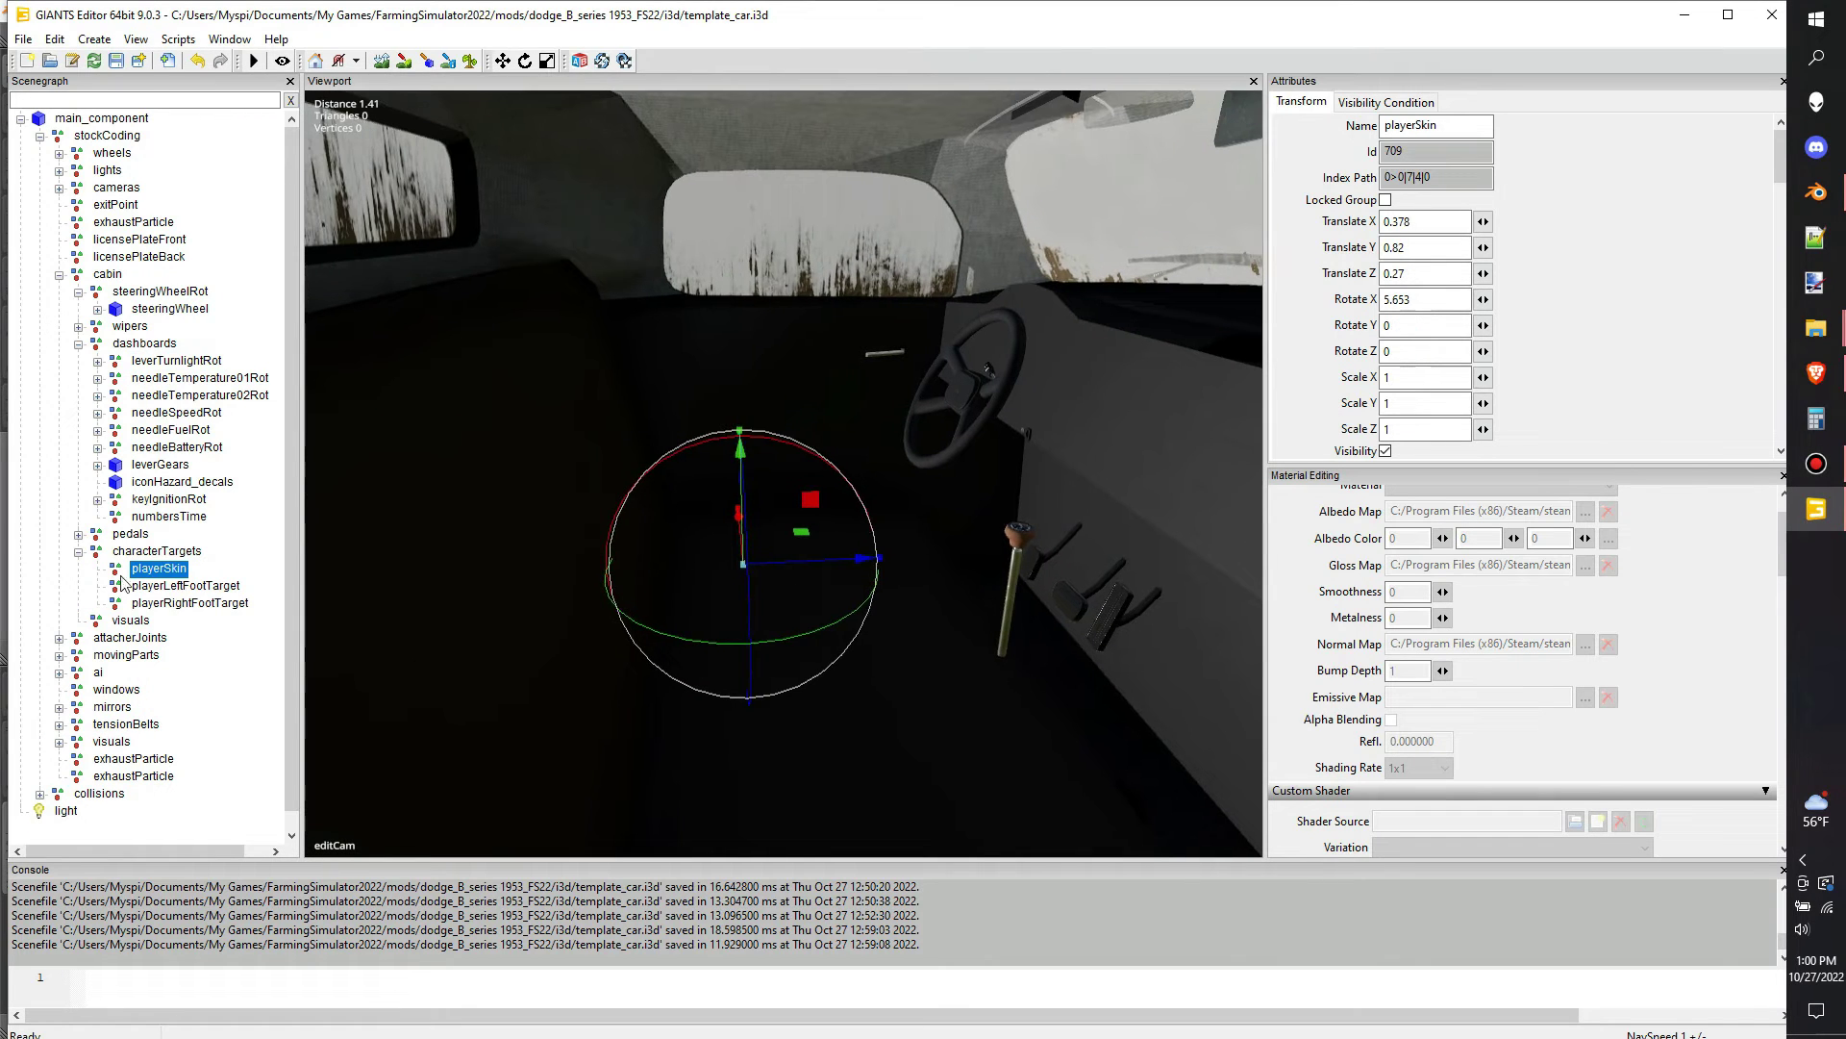
Check playerLeftFootTarget and playerRightFootTarget in characterTargets, along with the cabin's visuals group
click(193, 586)
click(245, 623)
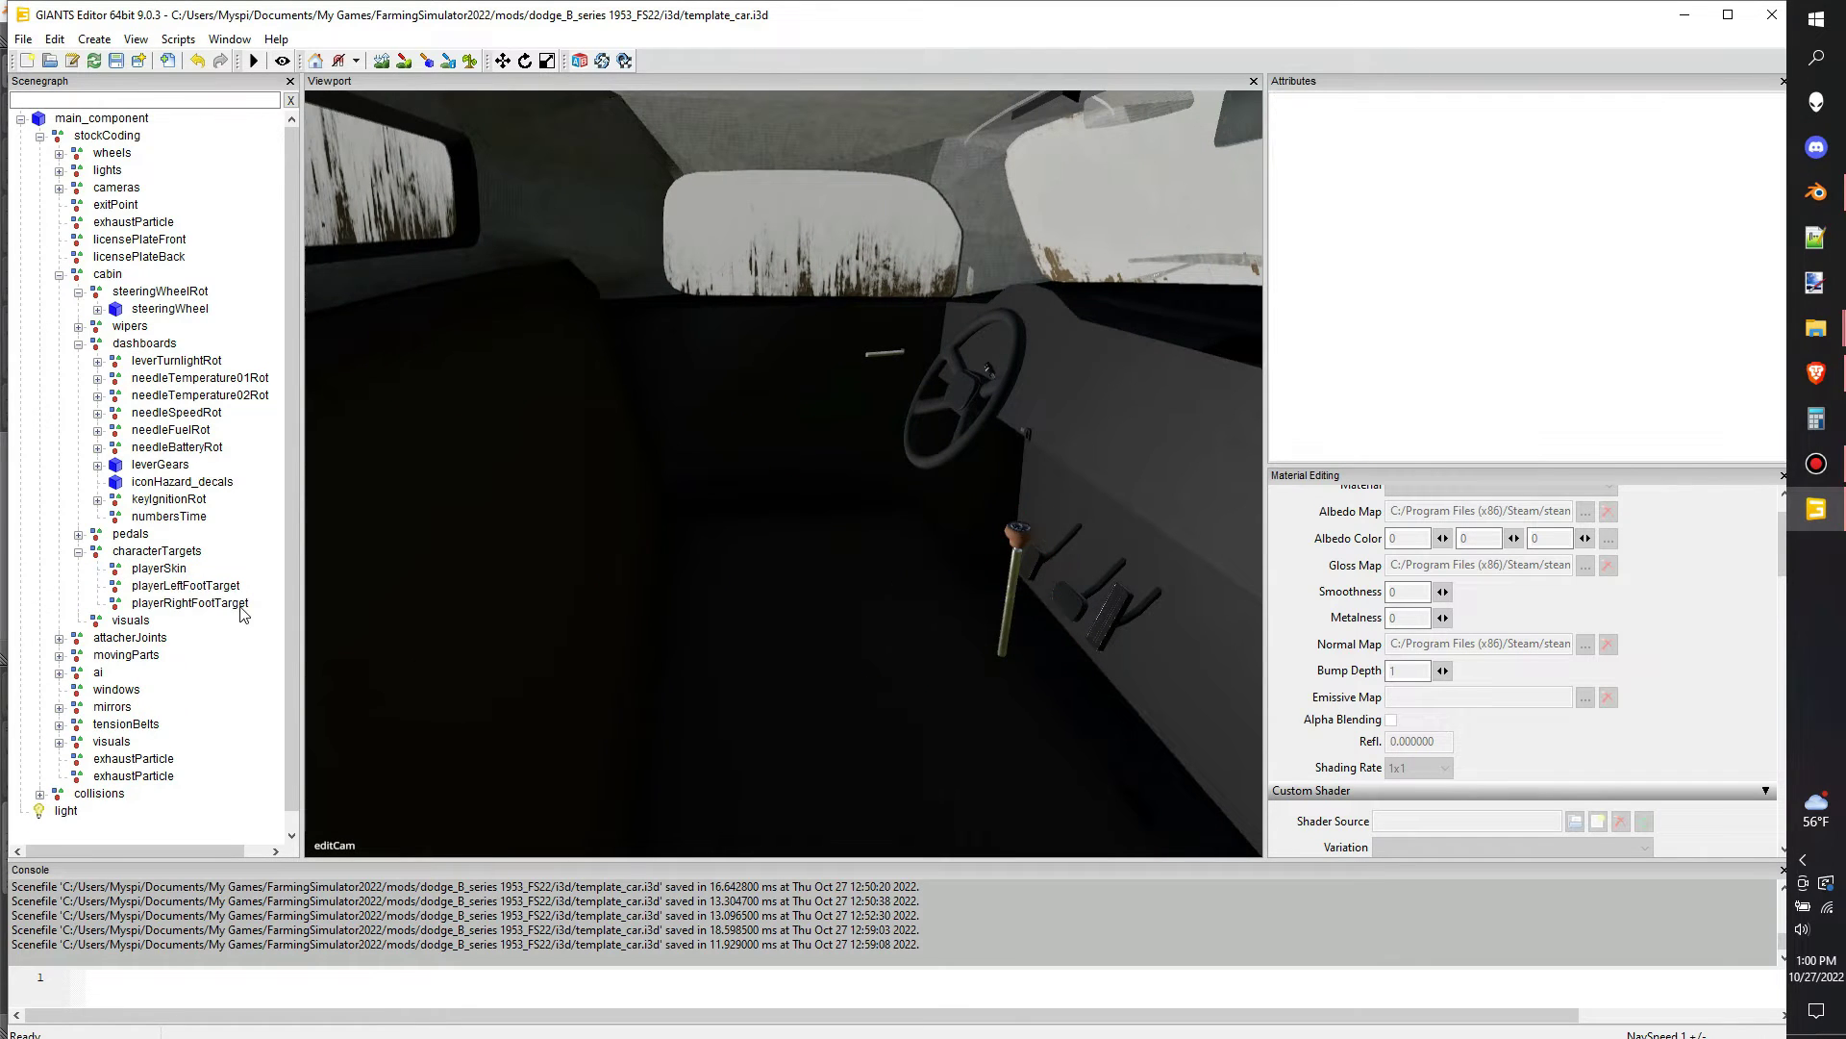
click(231, 607)
click(142, 620)
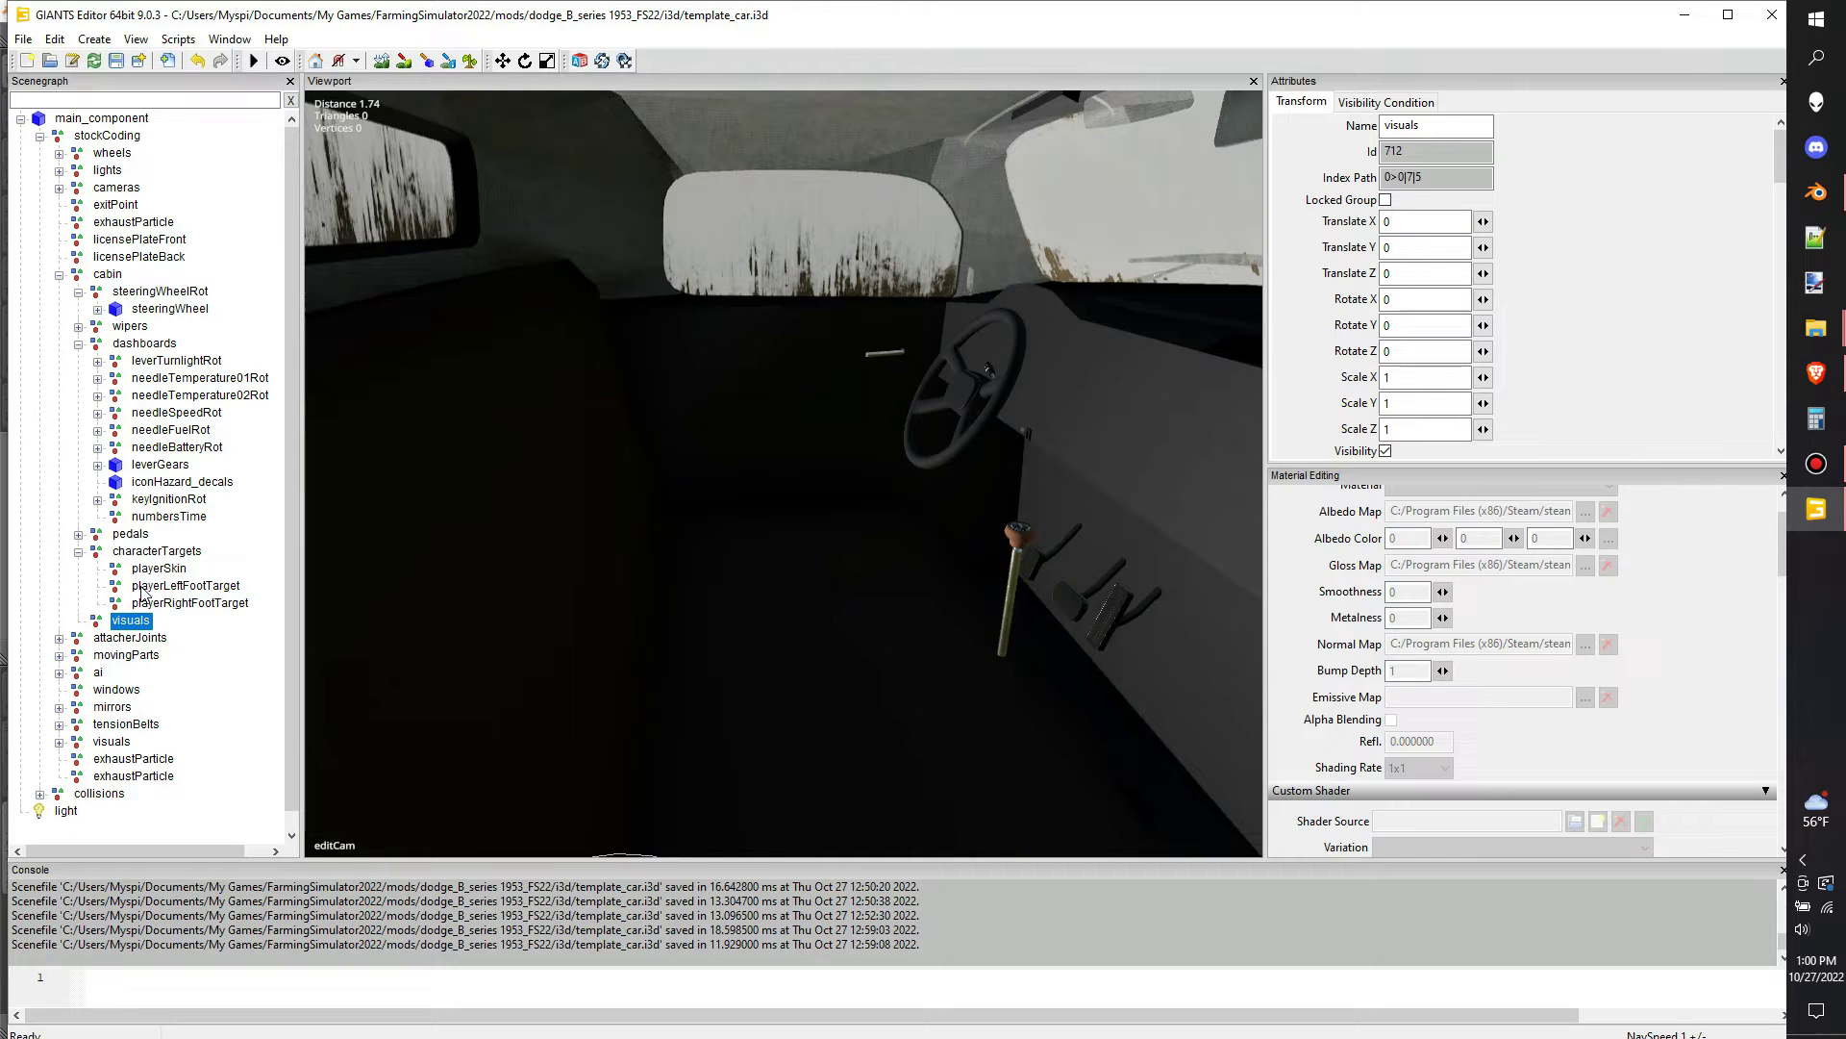
click(159, 603)
Examine the position of trailerAttacherJointBackLow in the trailers group at the truck's rear end
click(127, 637)
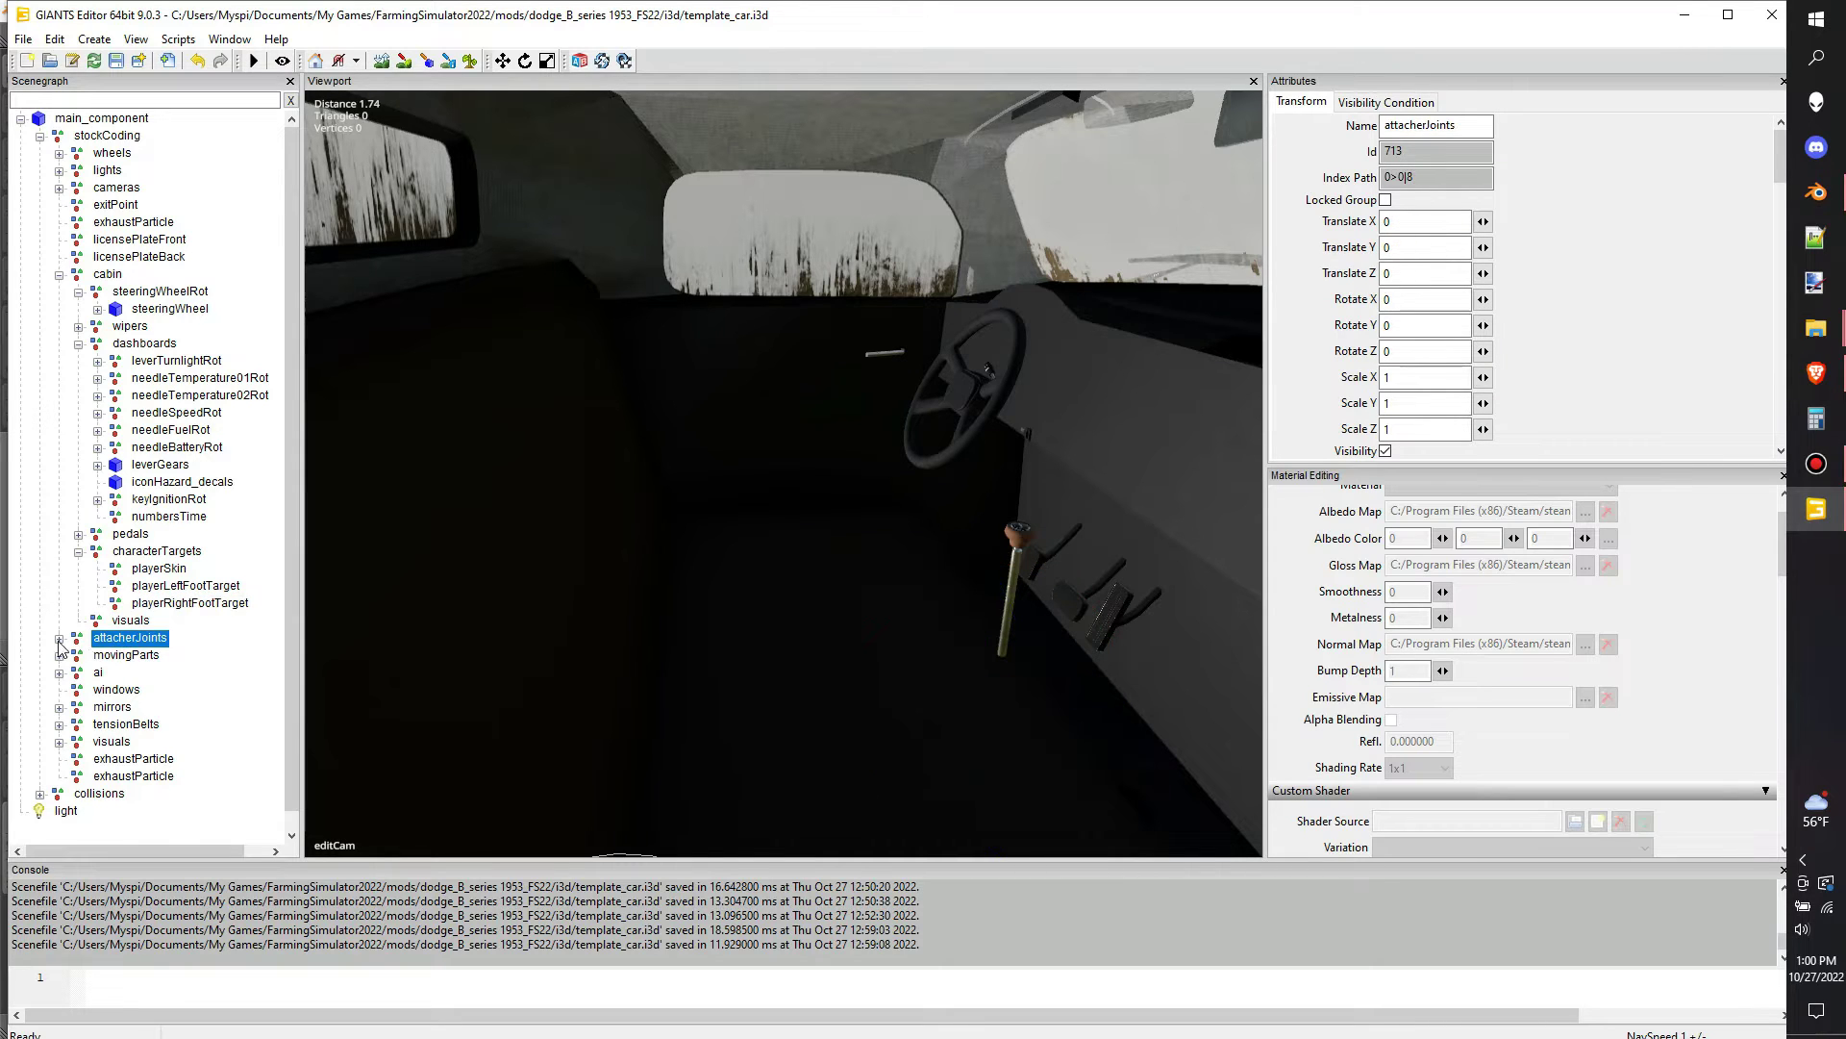
click(58, 640)
click(78, 656)
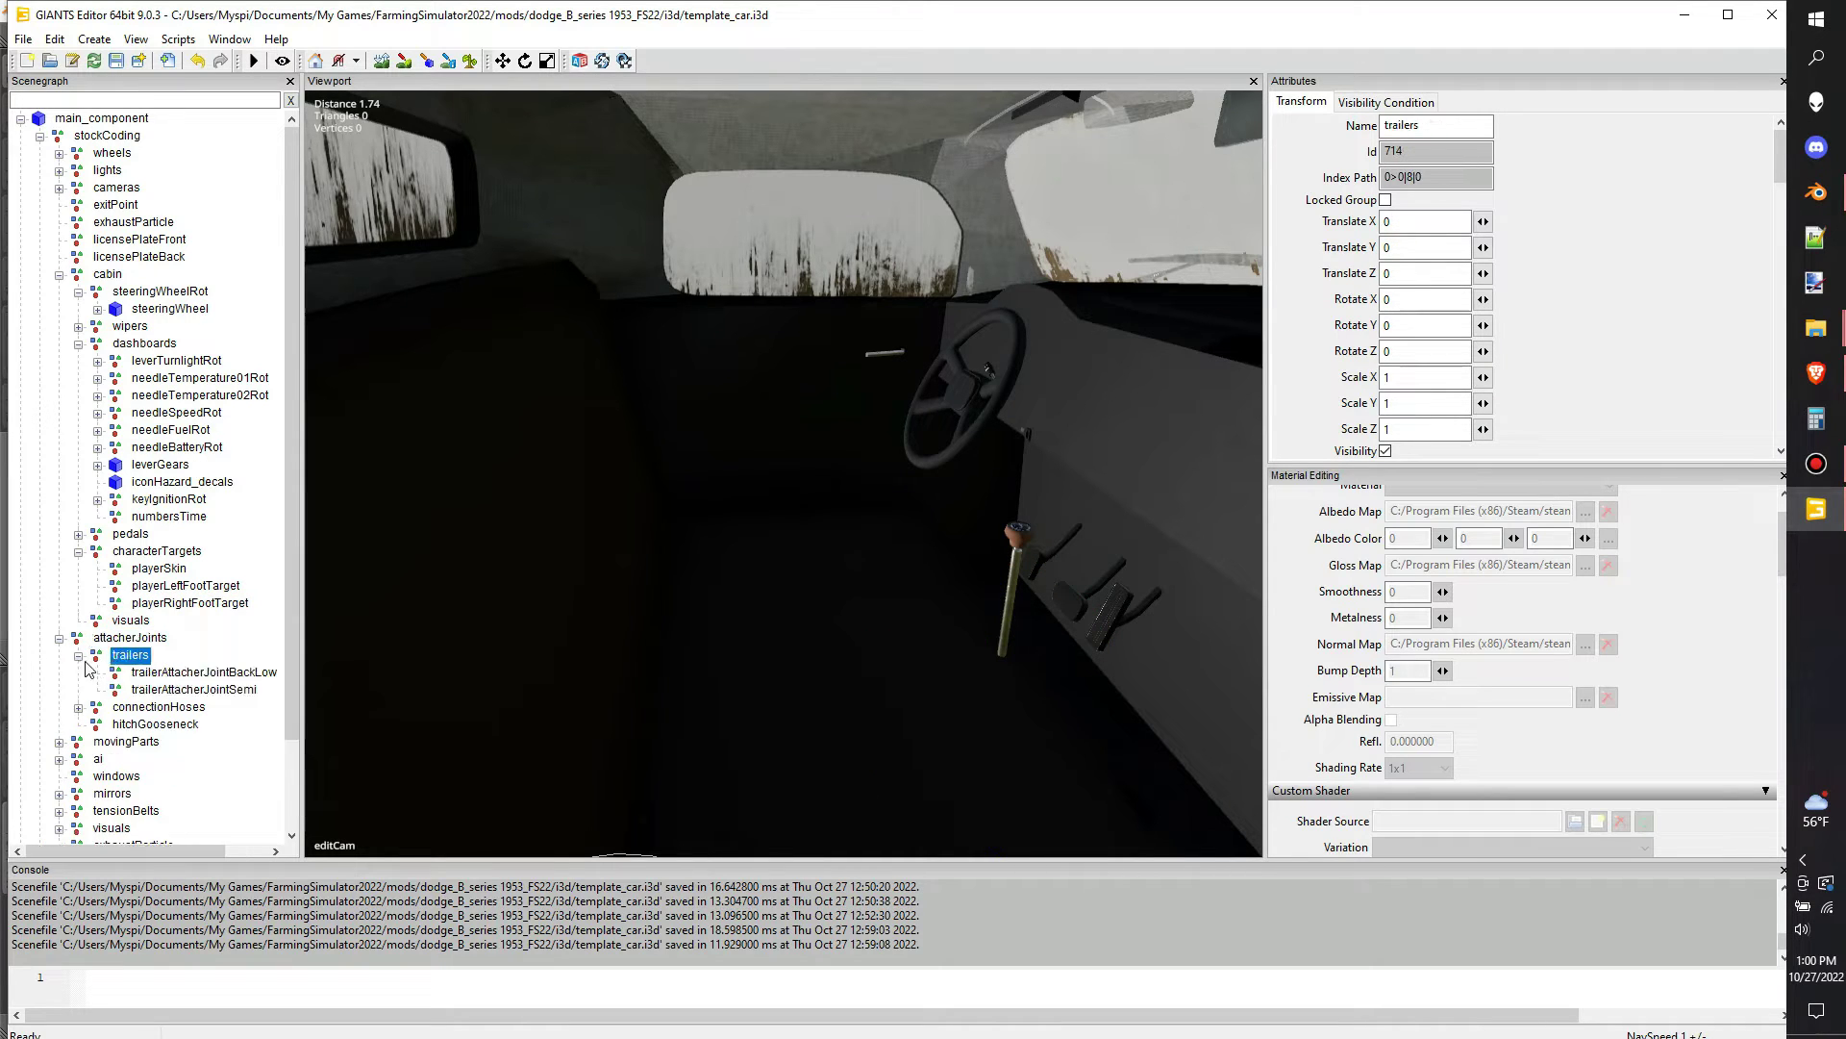
click(176, 673)
key(f)
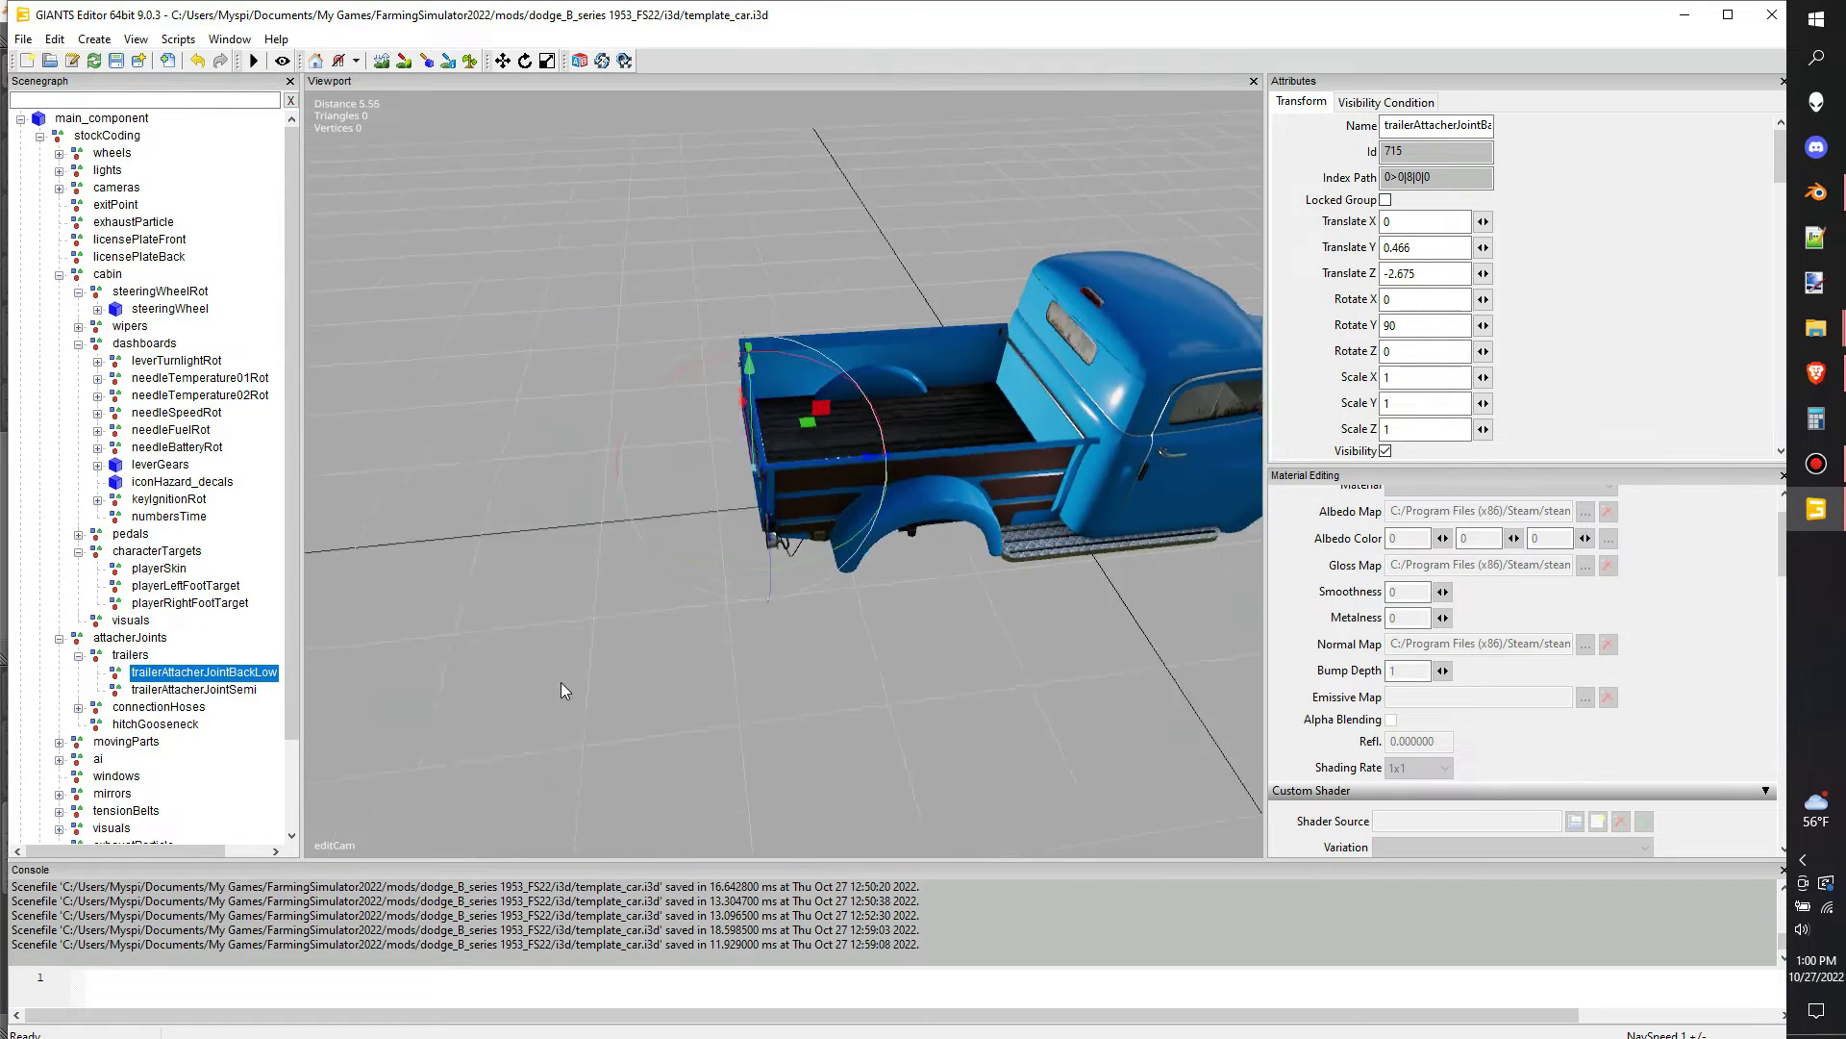
scroll(500, 583, up, 2)
alt+drag(540, 541, 458, 602)
scroll(527, 567, down, 2)
scroll(527, 567, up, 2)
scroll(527, 568, down, 2)
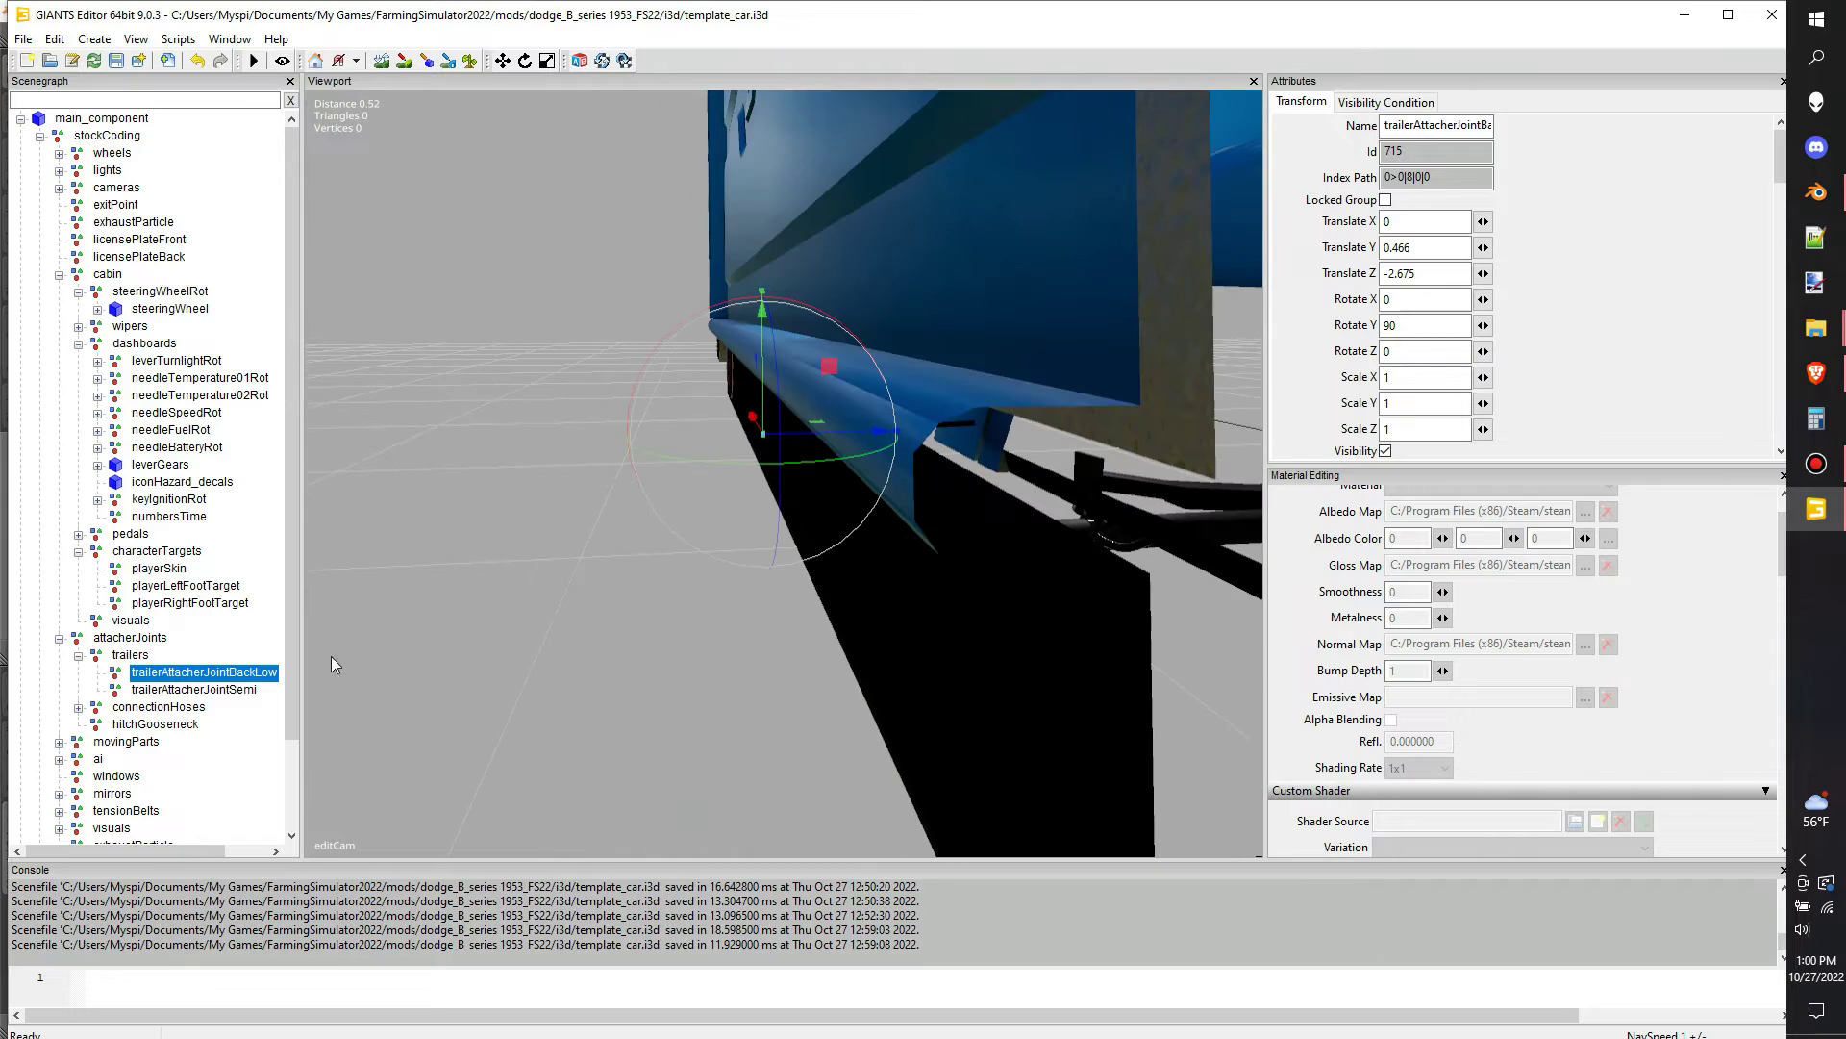
Check trailerAttacherJointSemi and the electricSemi and electricBack connection hose nodes against the truck's rear
click(240, 690)
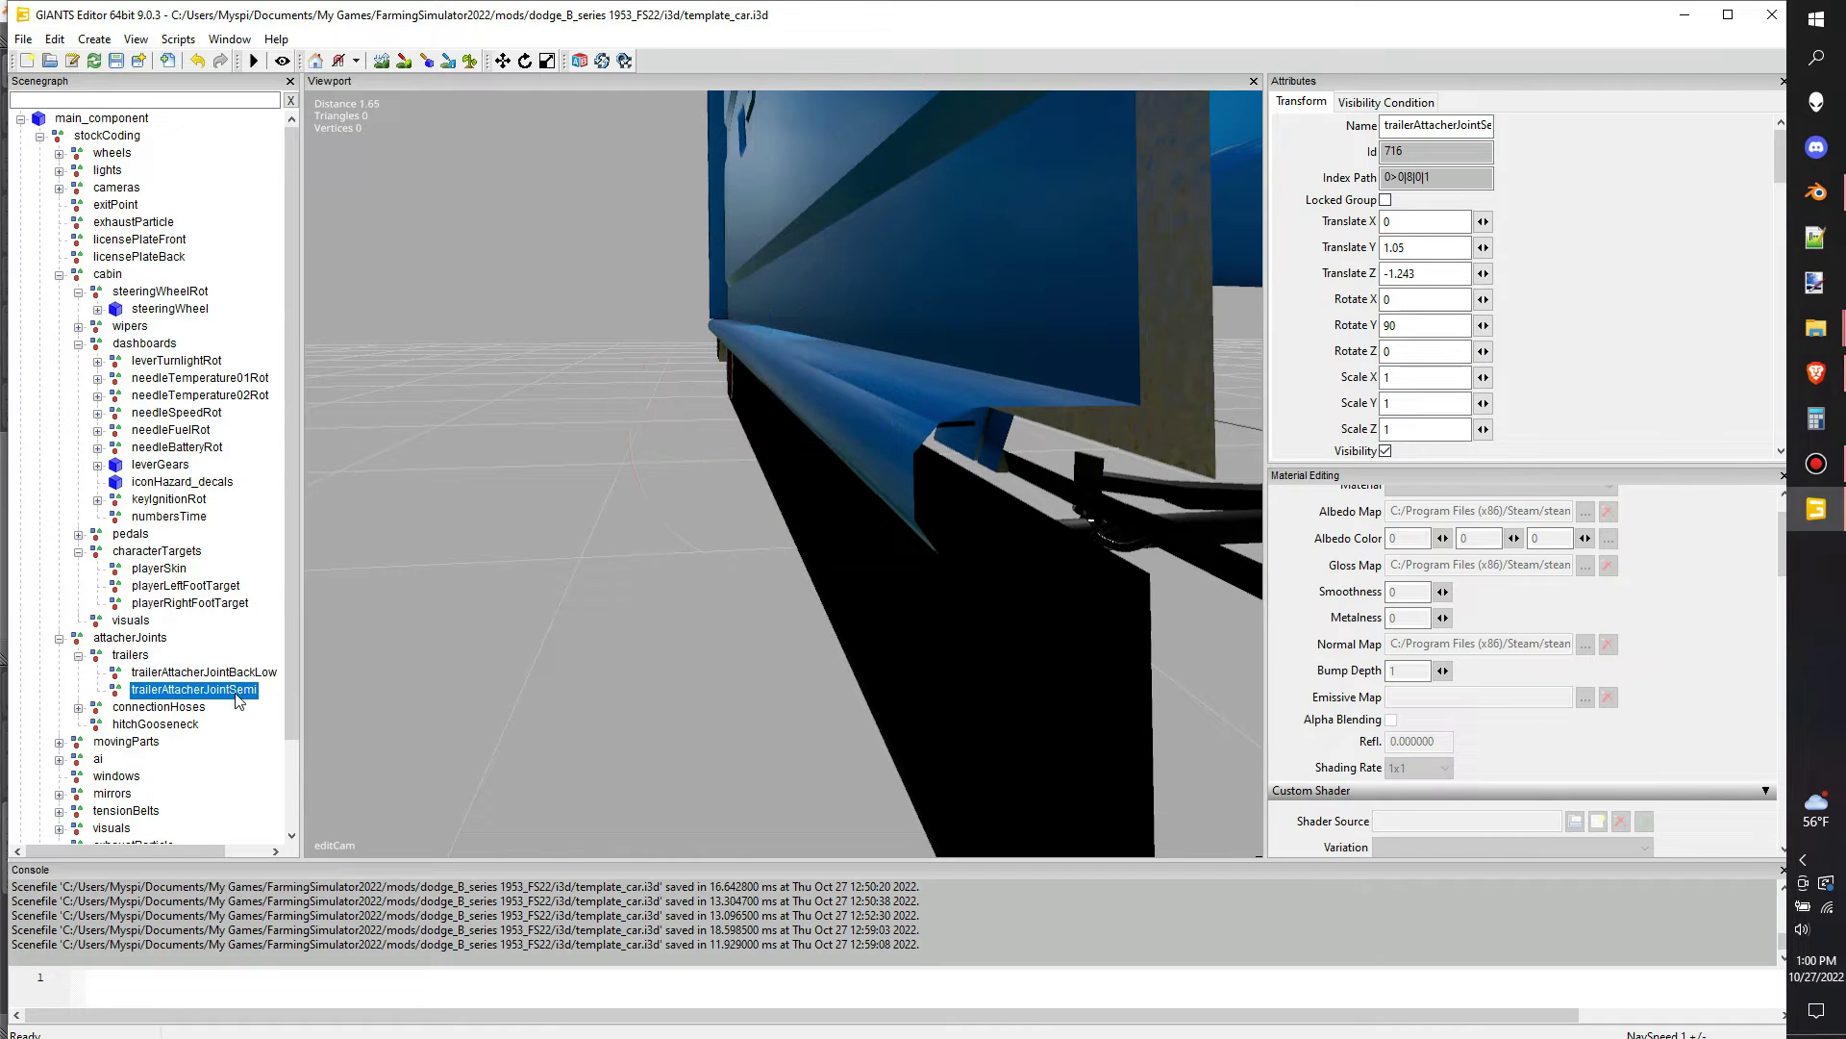
click(159, 707)
click(78, 708)
click(156, 726)
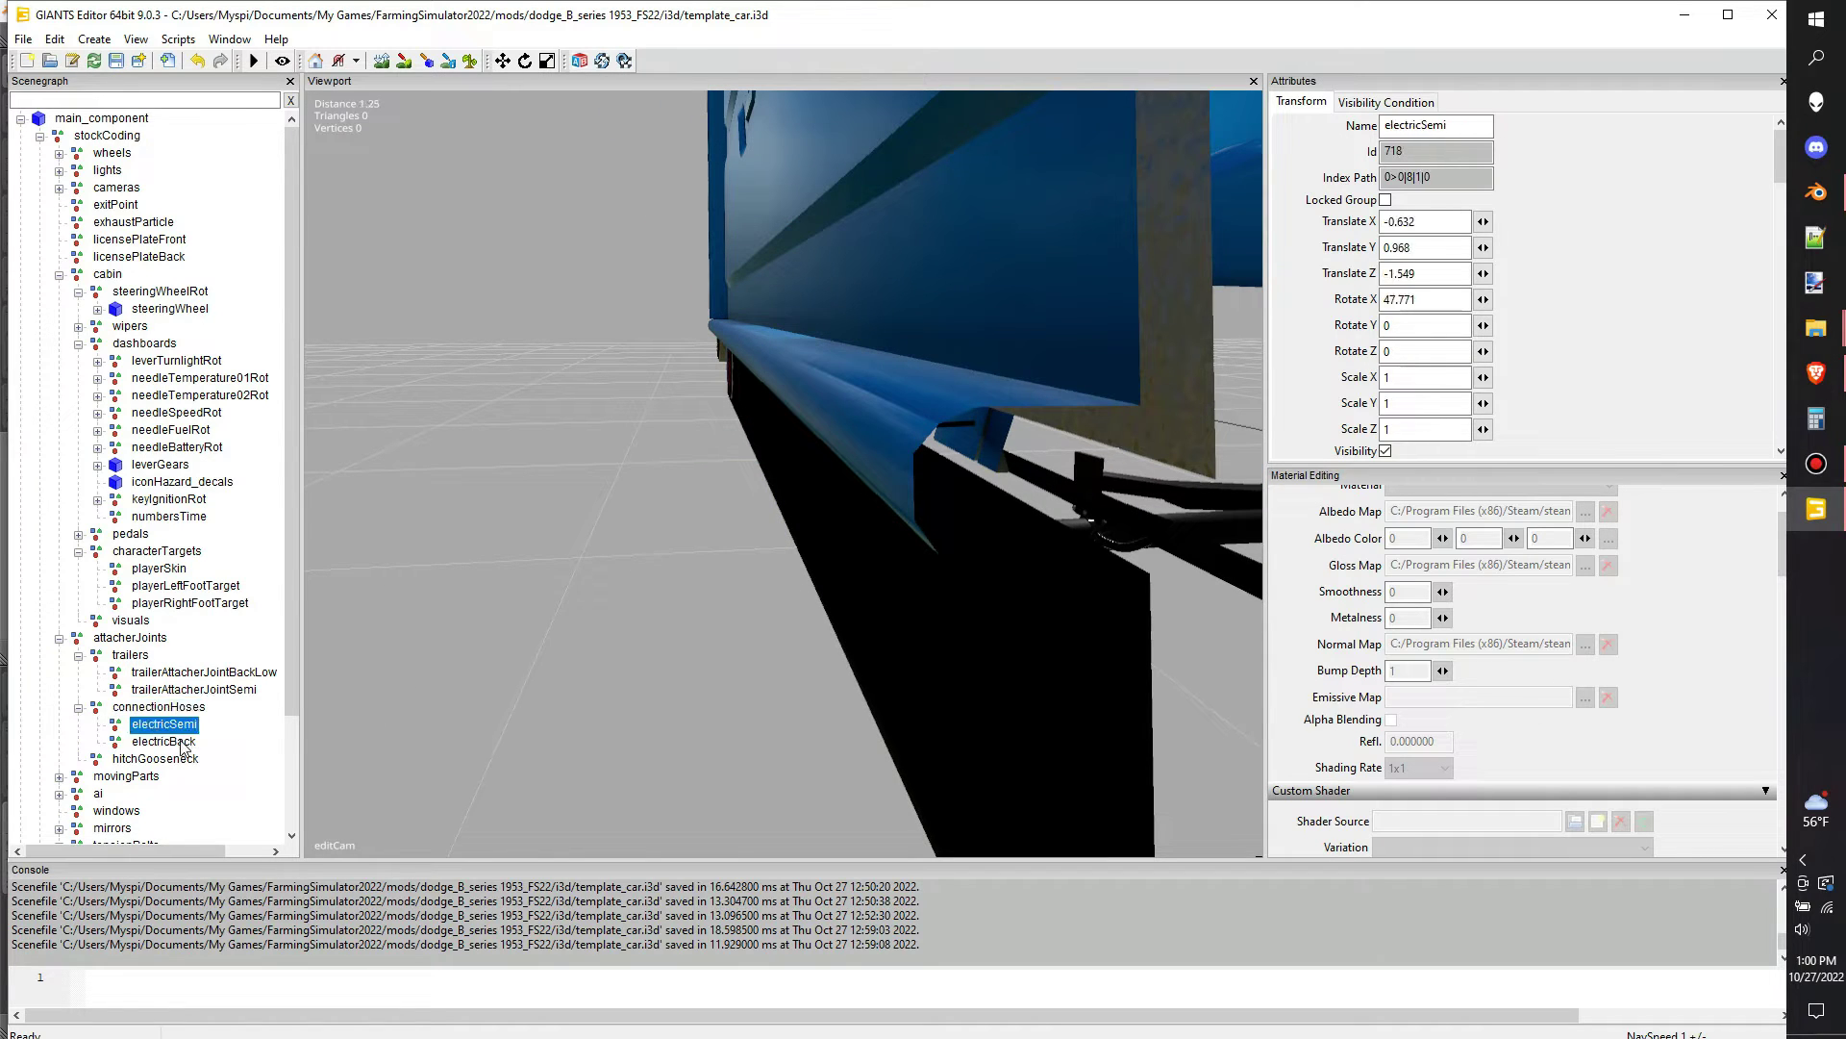
click(181, 742)
alt+drag(440, 679, 125, 738)
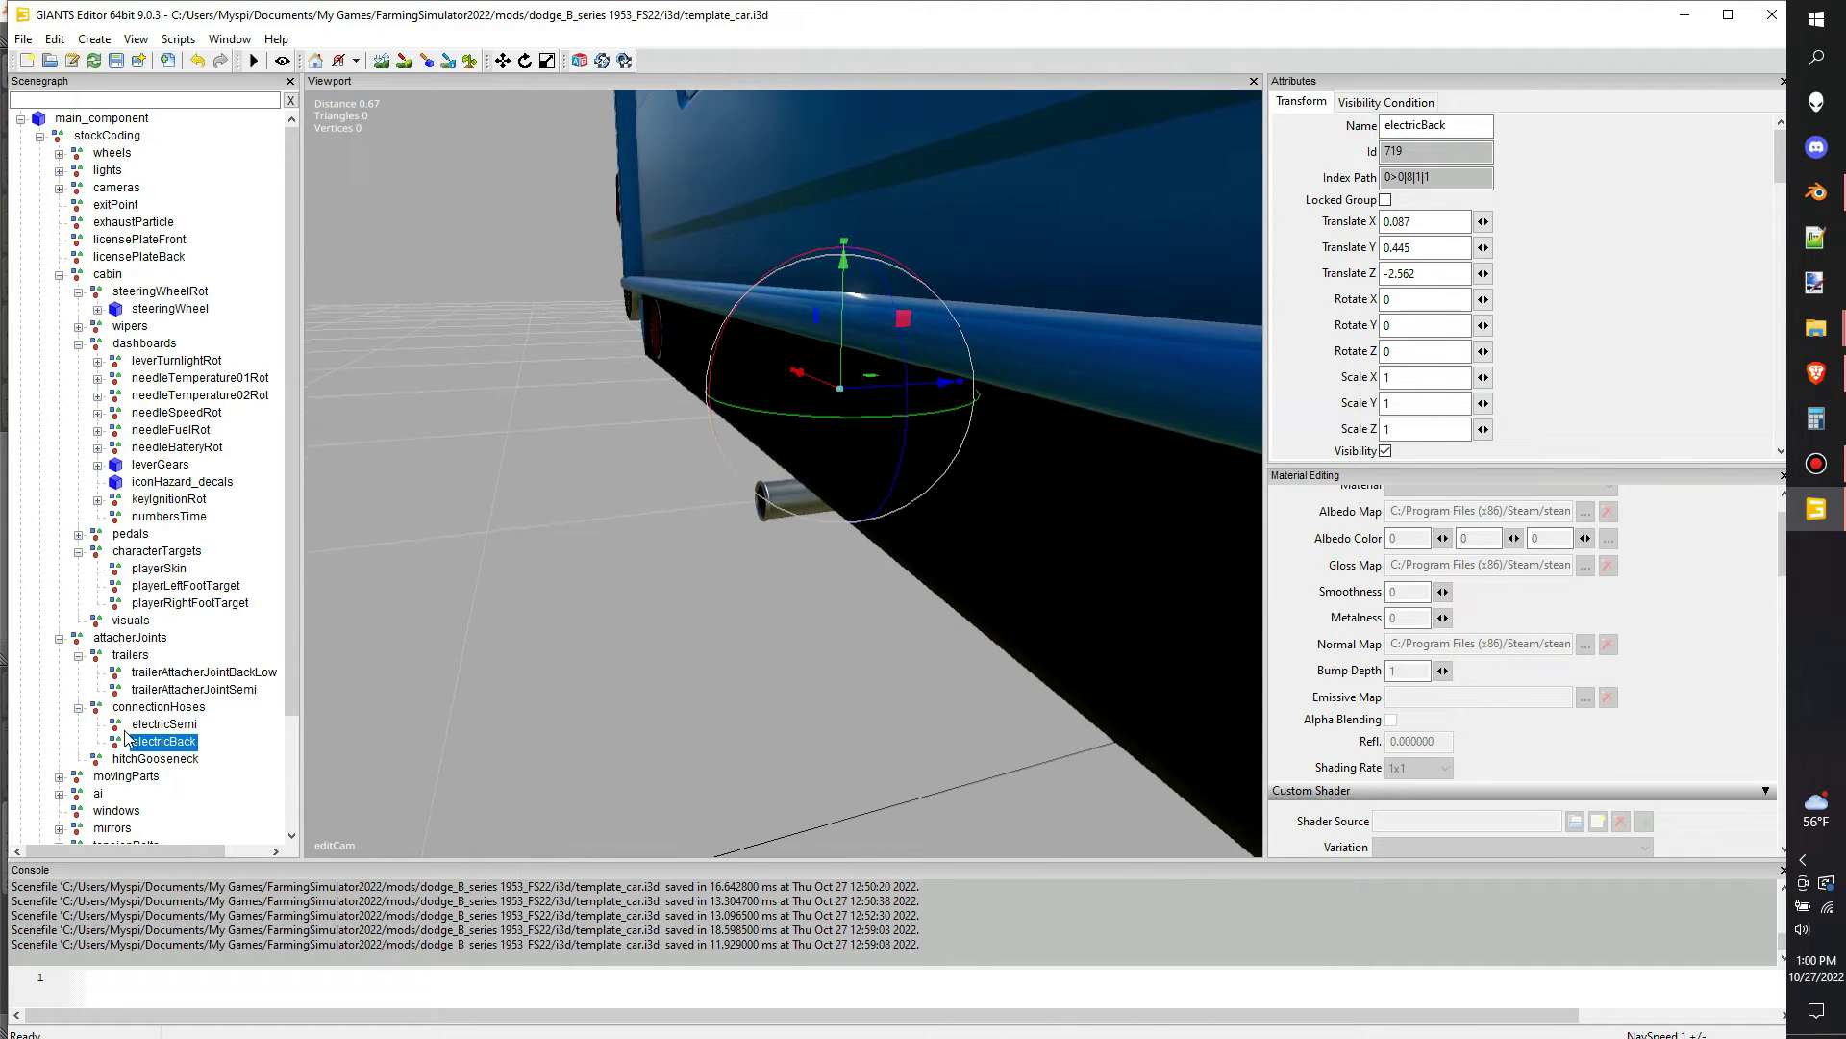
Place mirrorLeft_decals on the truck's exterior side mirror and remove mirrorRight_decals from the mirrors group
scroll(126, 737, down, 1)
click(99, 725)
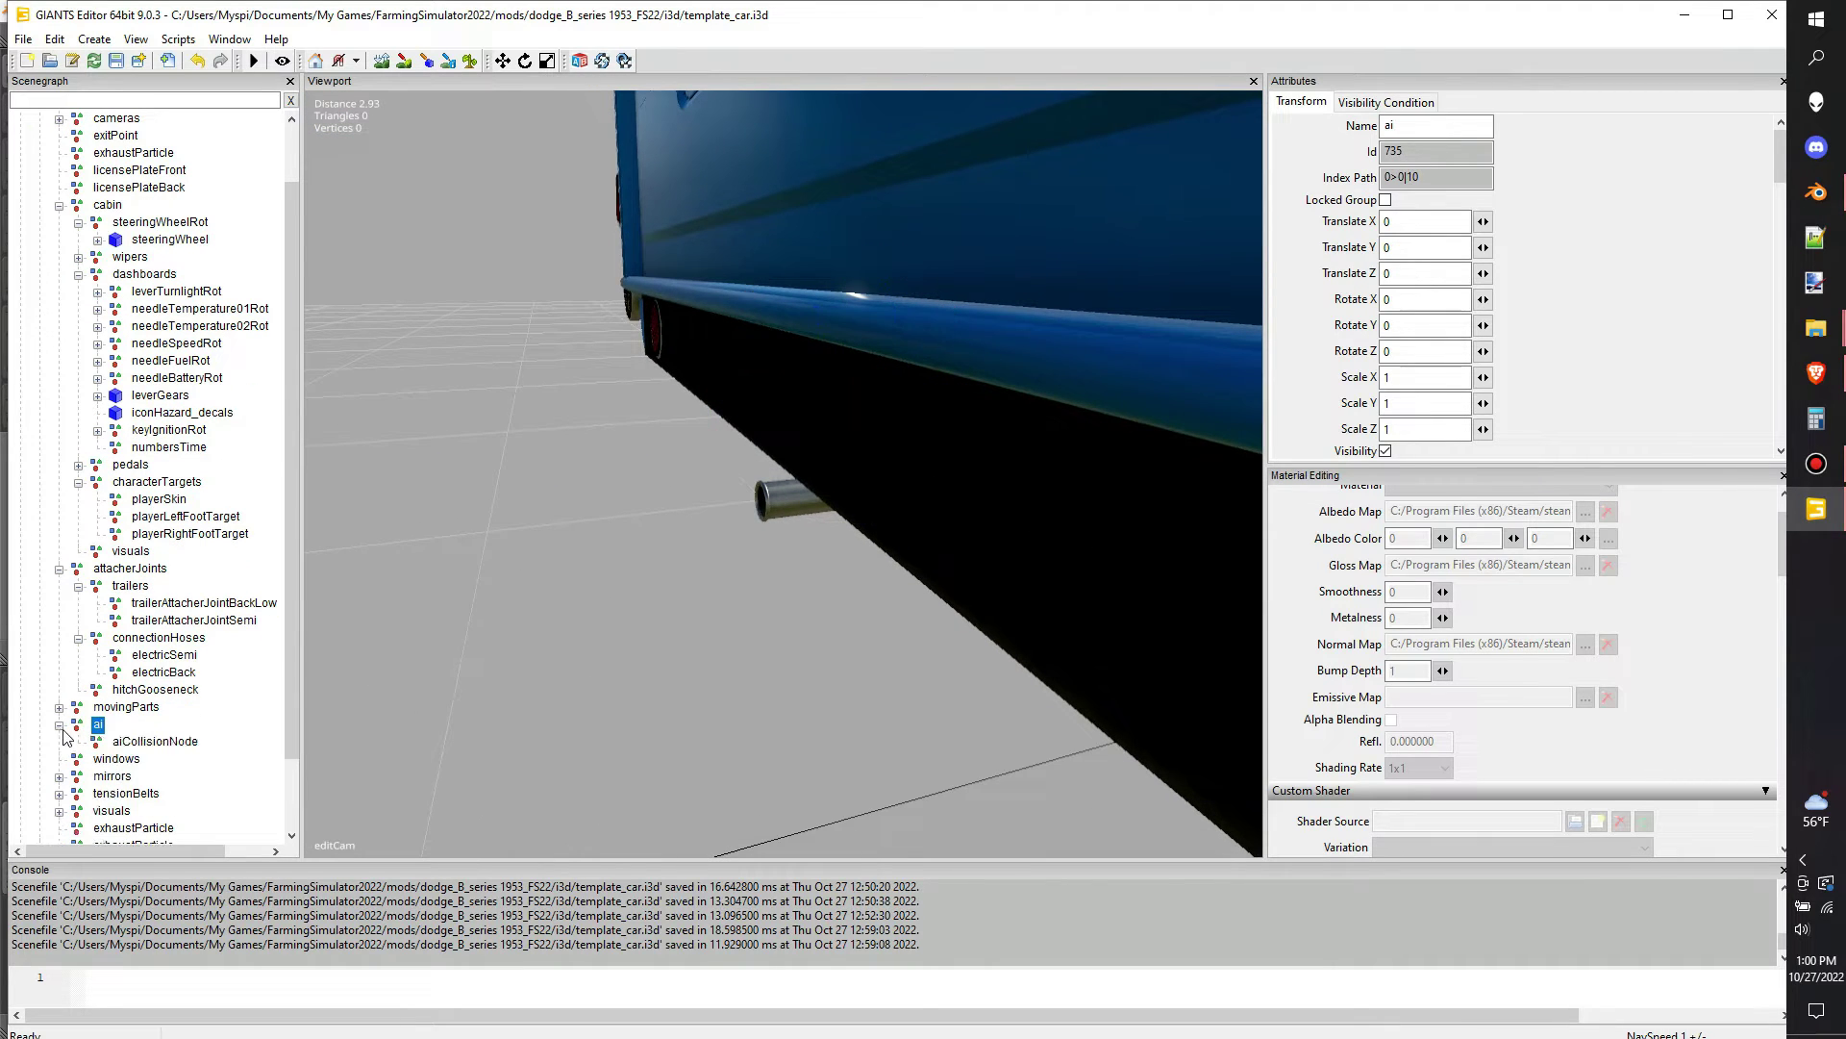
click(60, 777)
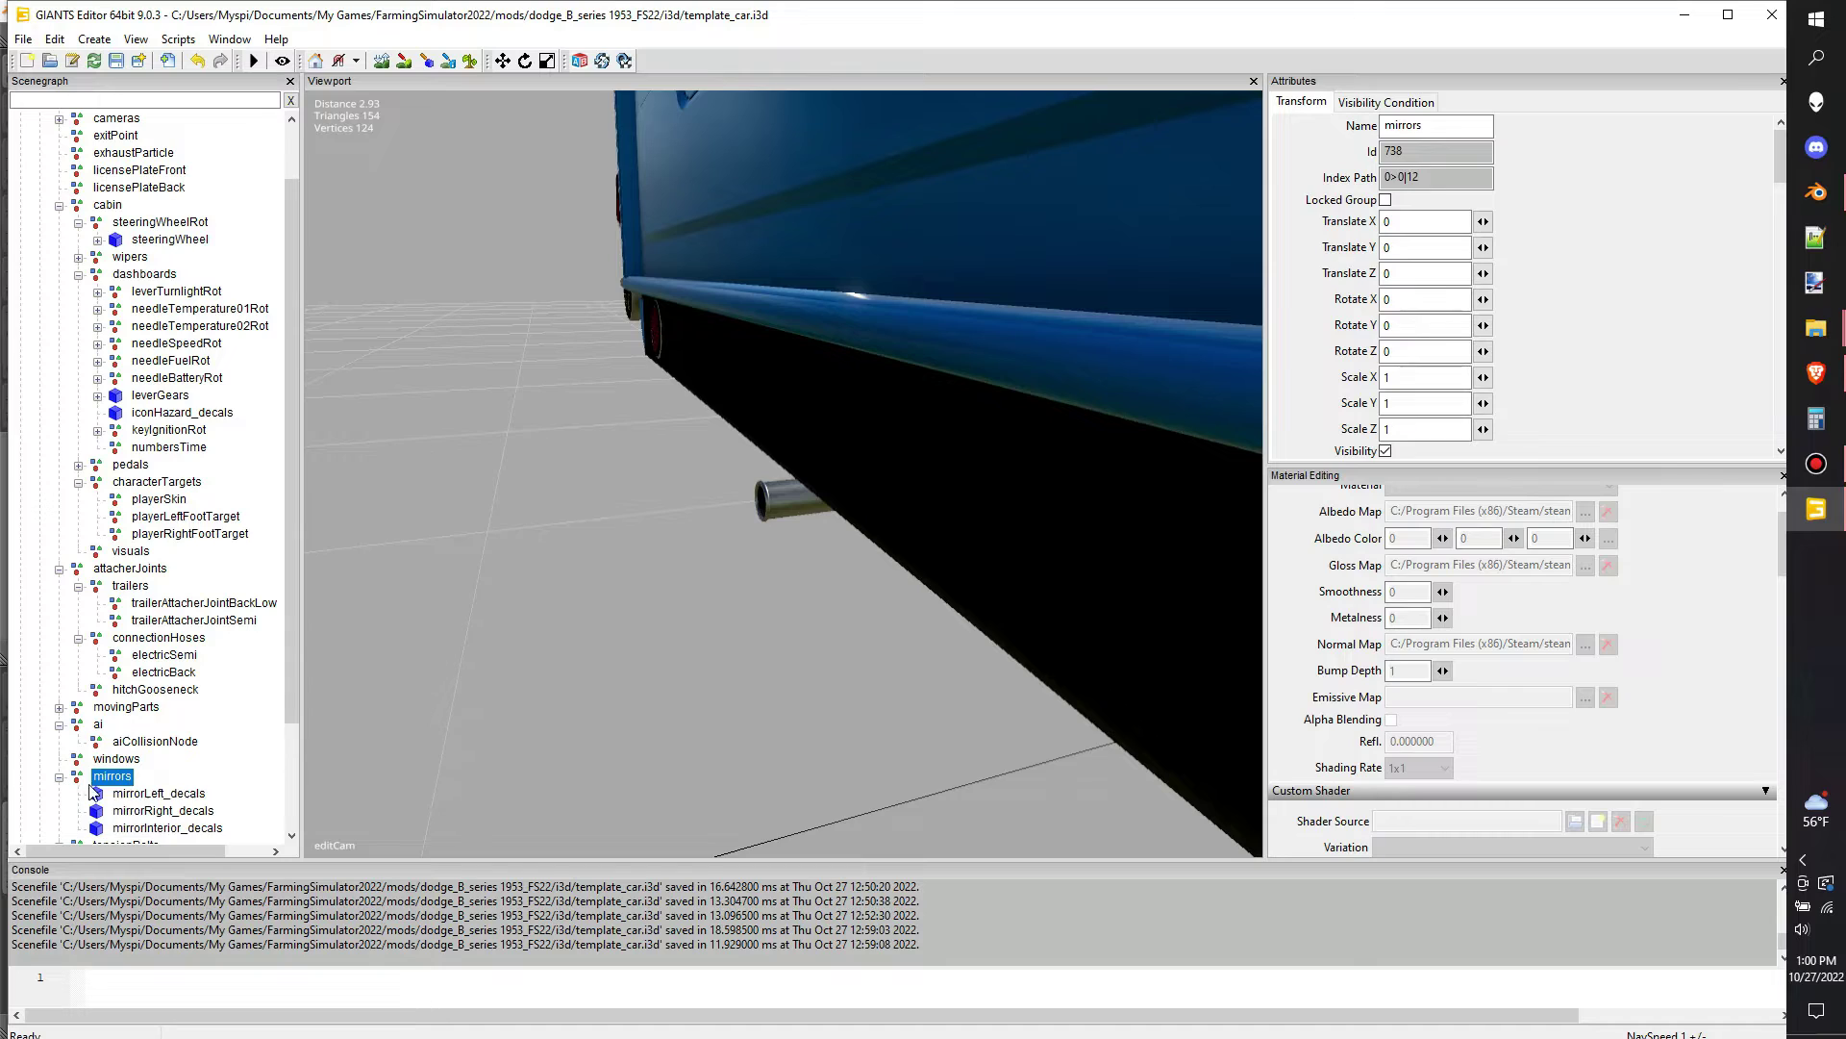
click(158, 794)
key(f)
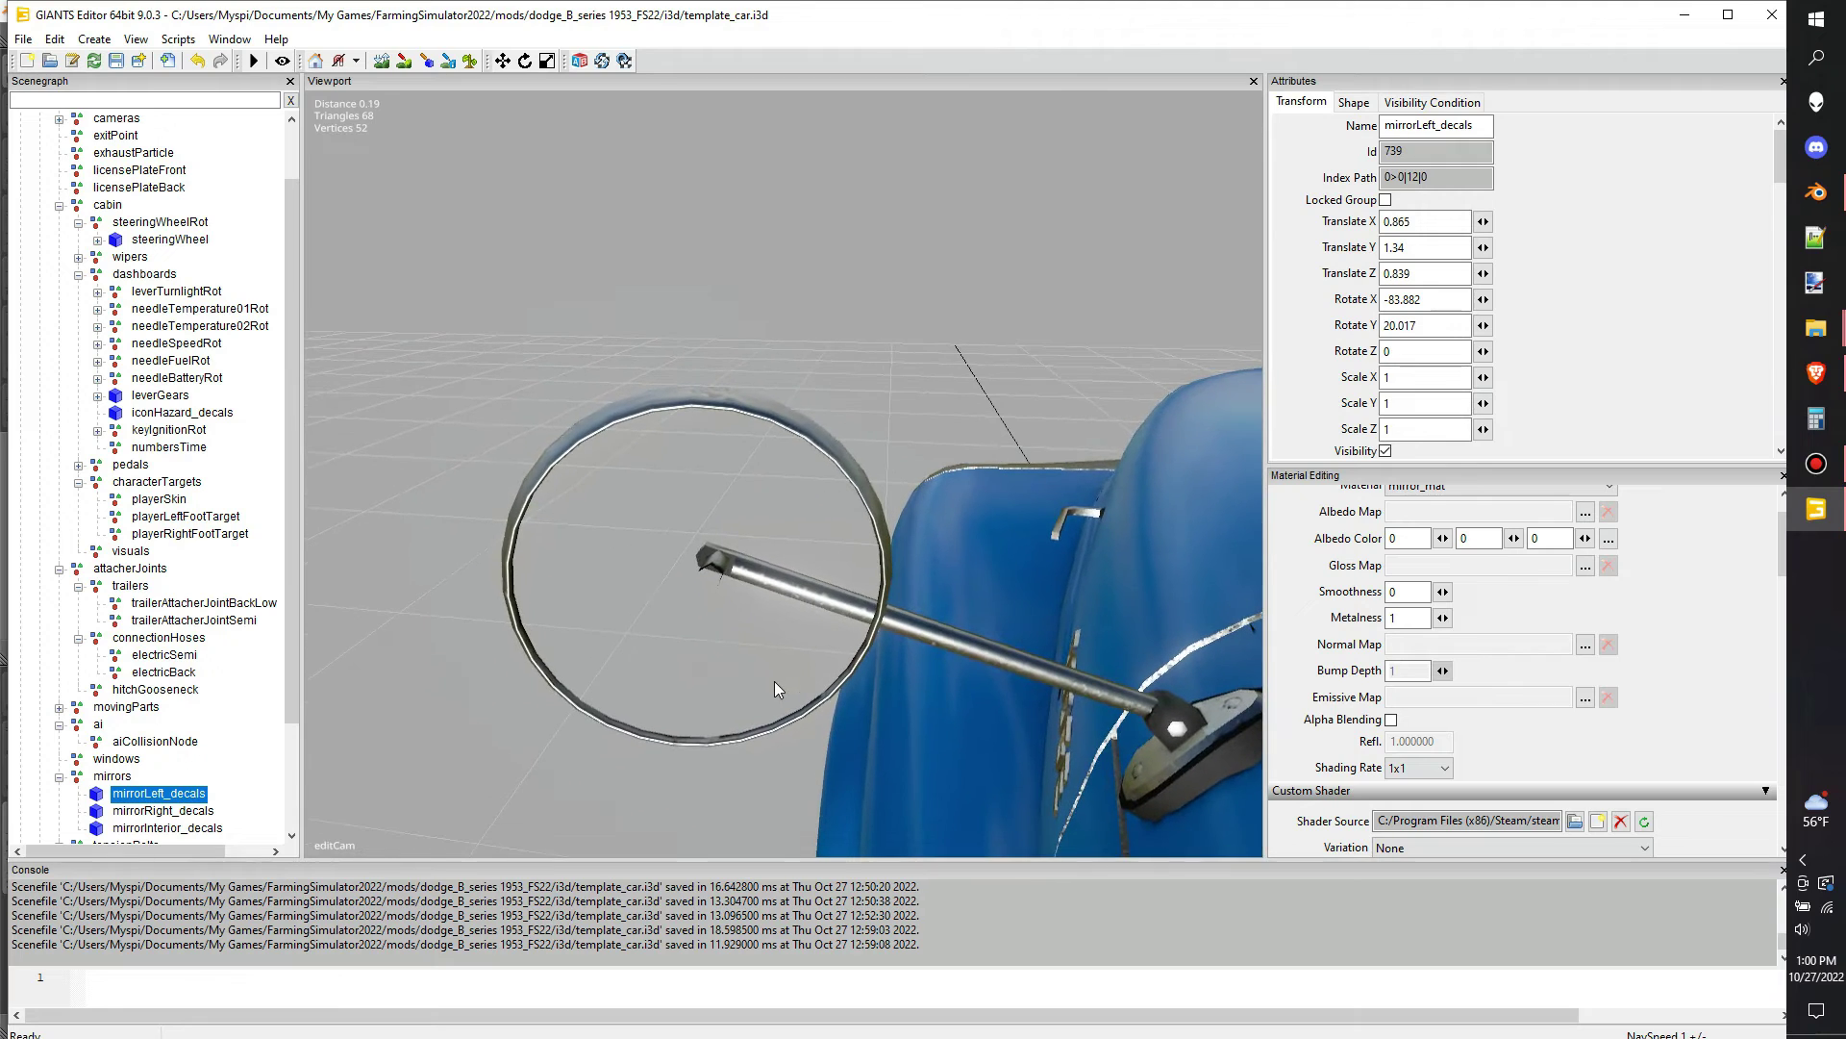
key(ctrl+b)
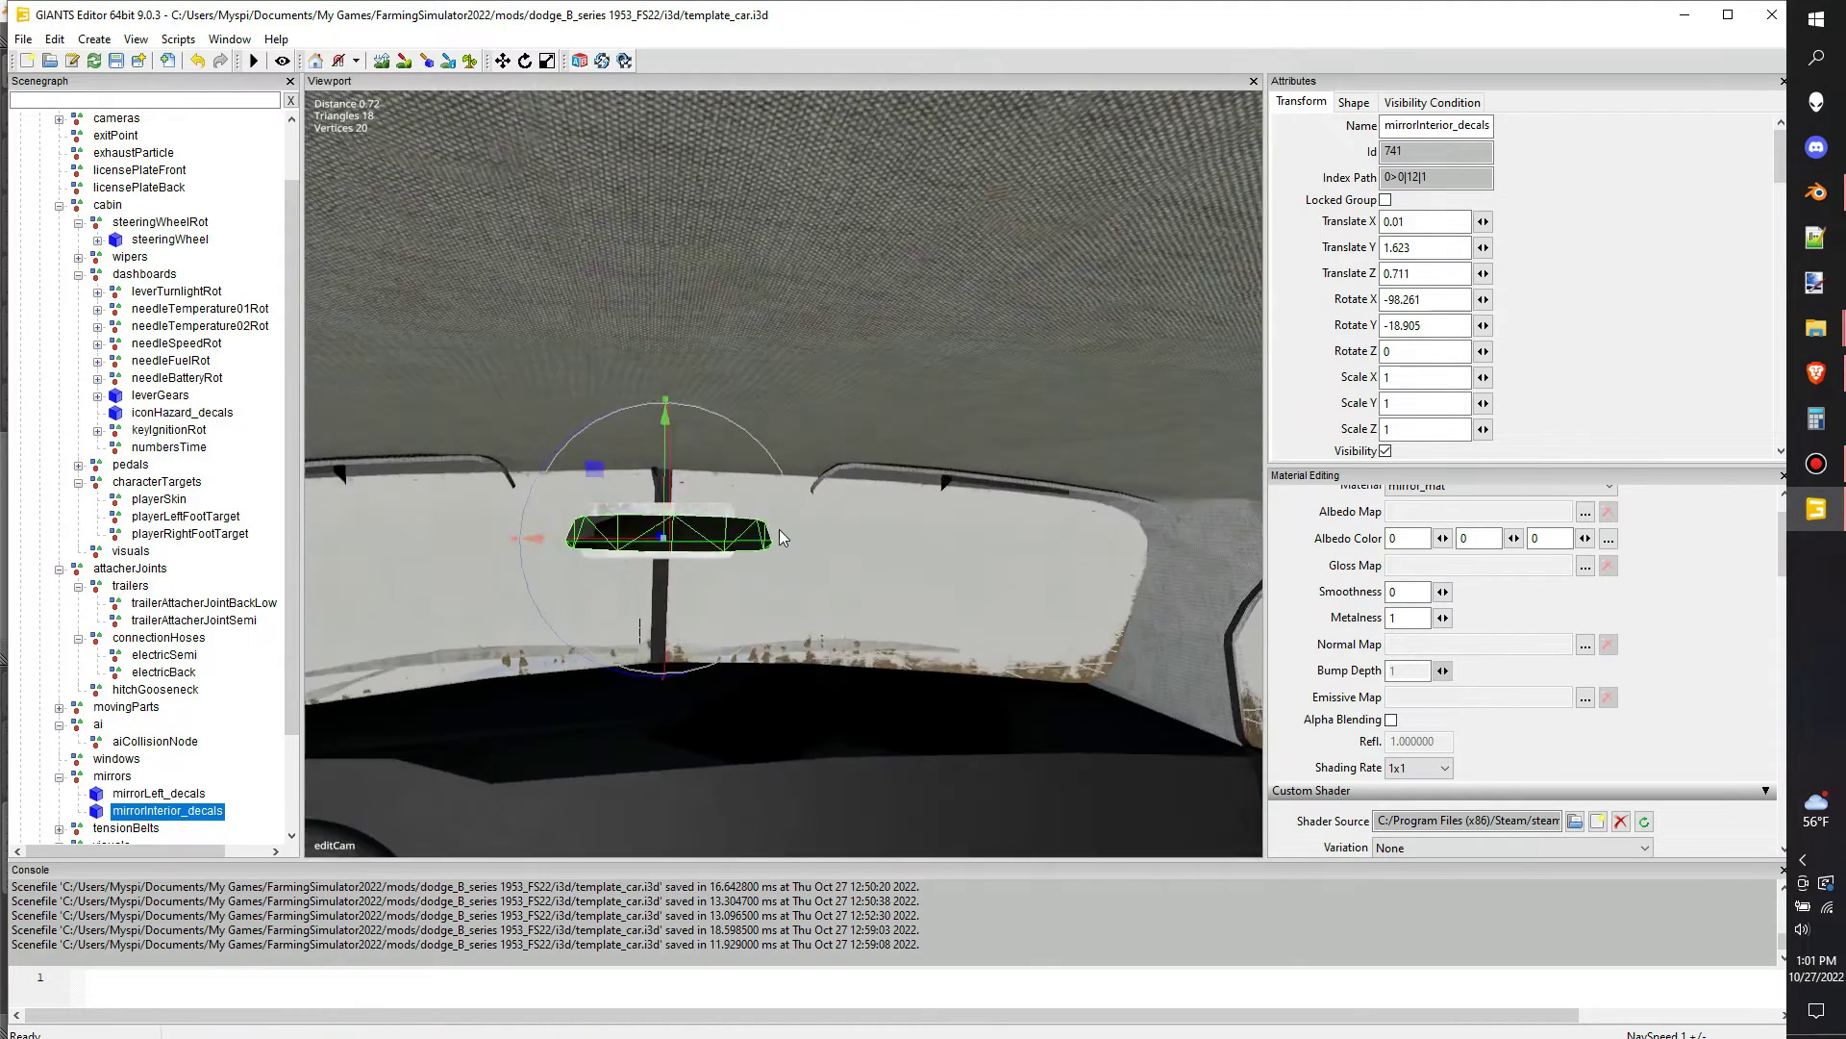
Adjust the position of mirrorInterior_decals so it sits on the cab's interior rear-view mirror
alt+drag(779, 529, 731, 540)
scroll(754, 541, up, 3)
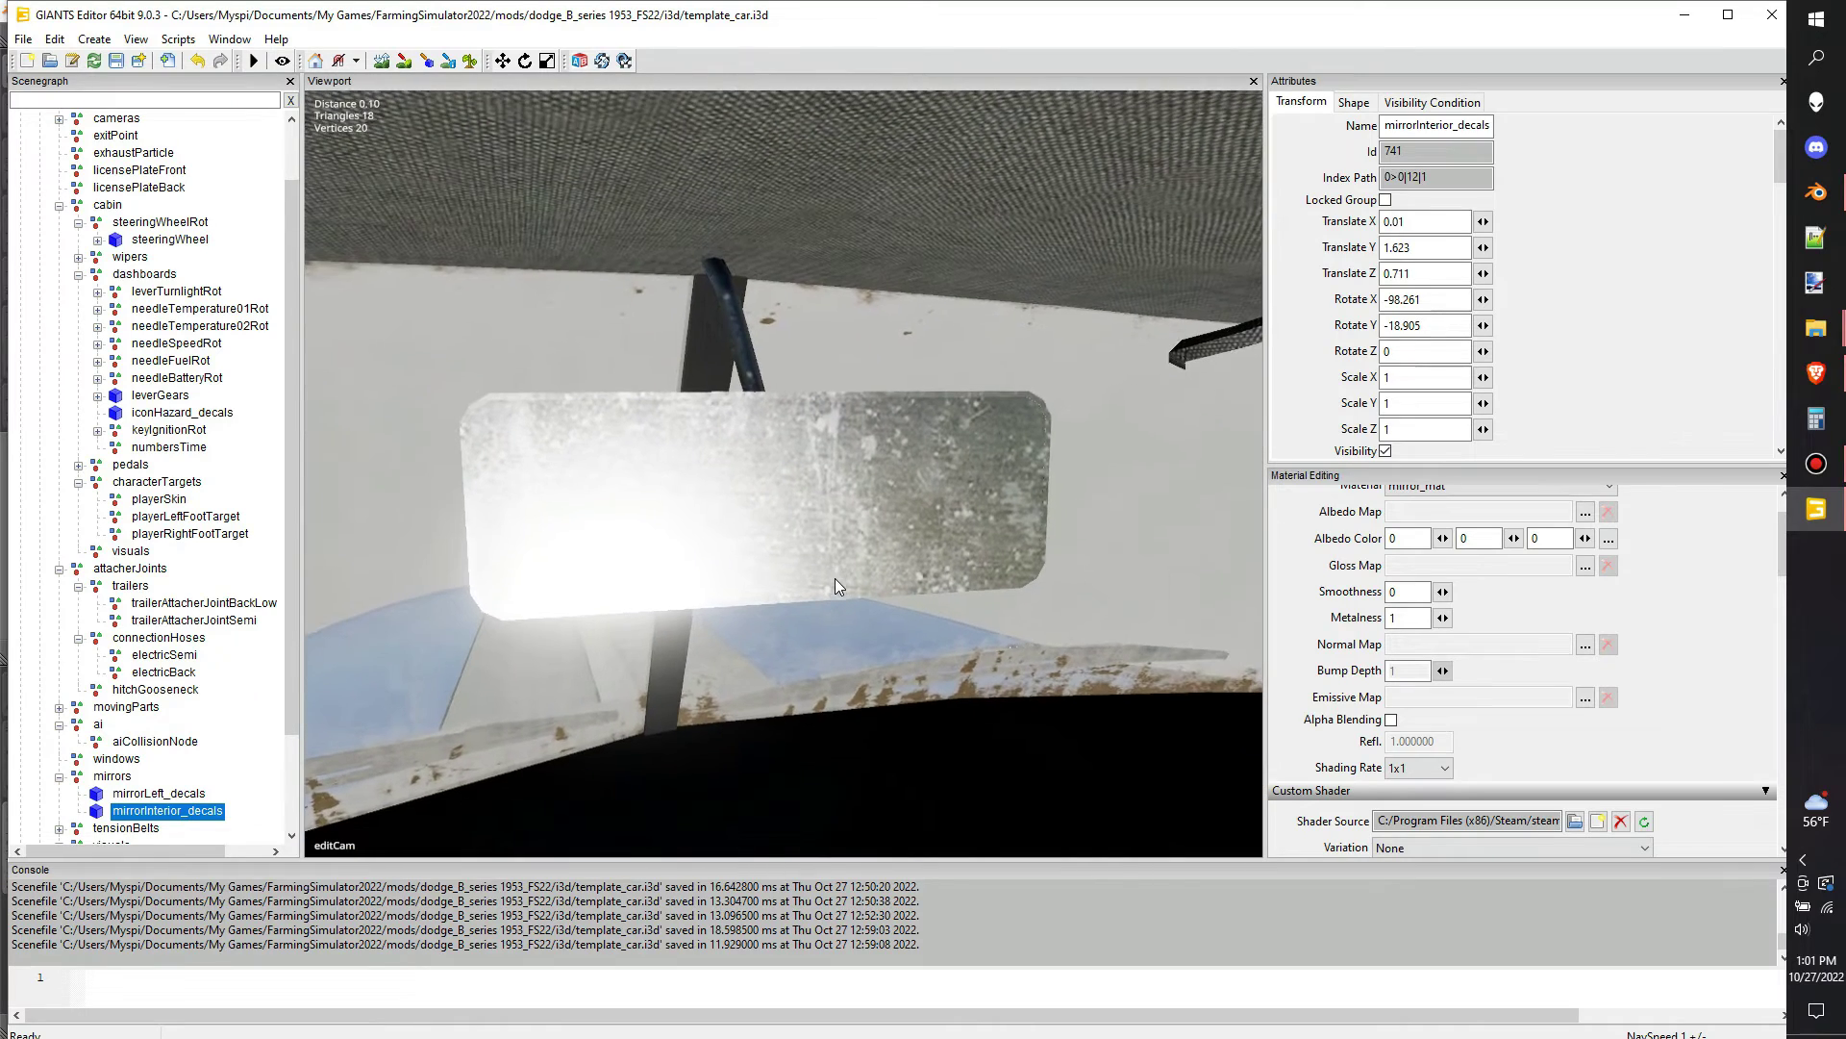
click(758, 496)
alt+drag(1008, 494, 787, 506)
drag(695, 456, 604, 493)
alt+drag(796, 487, 1112, 510)
Check how beltActivationTrigger in the tensionBelts group covers the truck and its bed
scroll(932, 558, down, 5)
scroll(205, 690, down, 2)
click(135, 740)
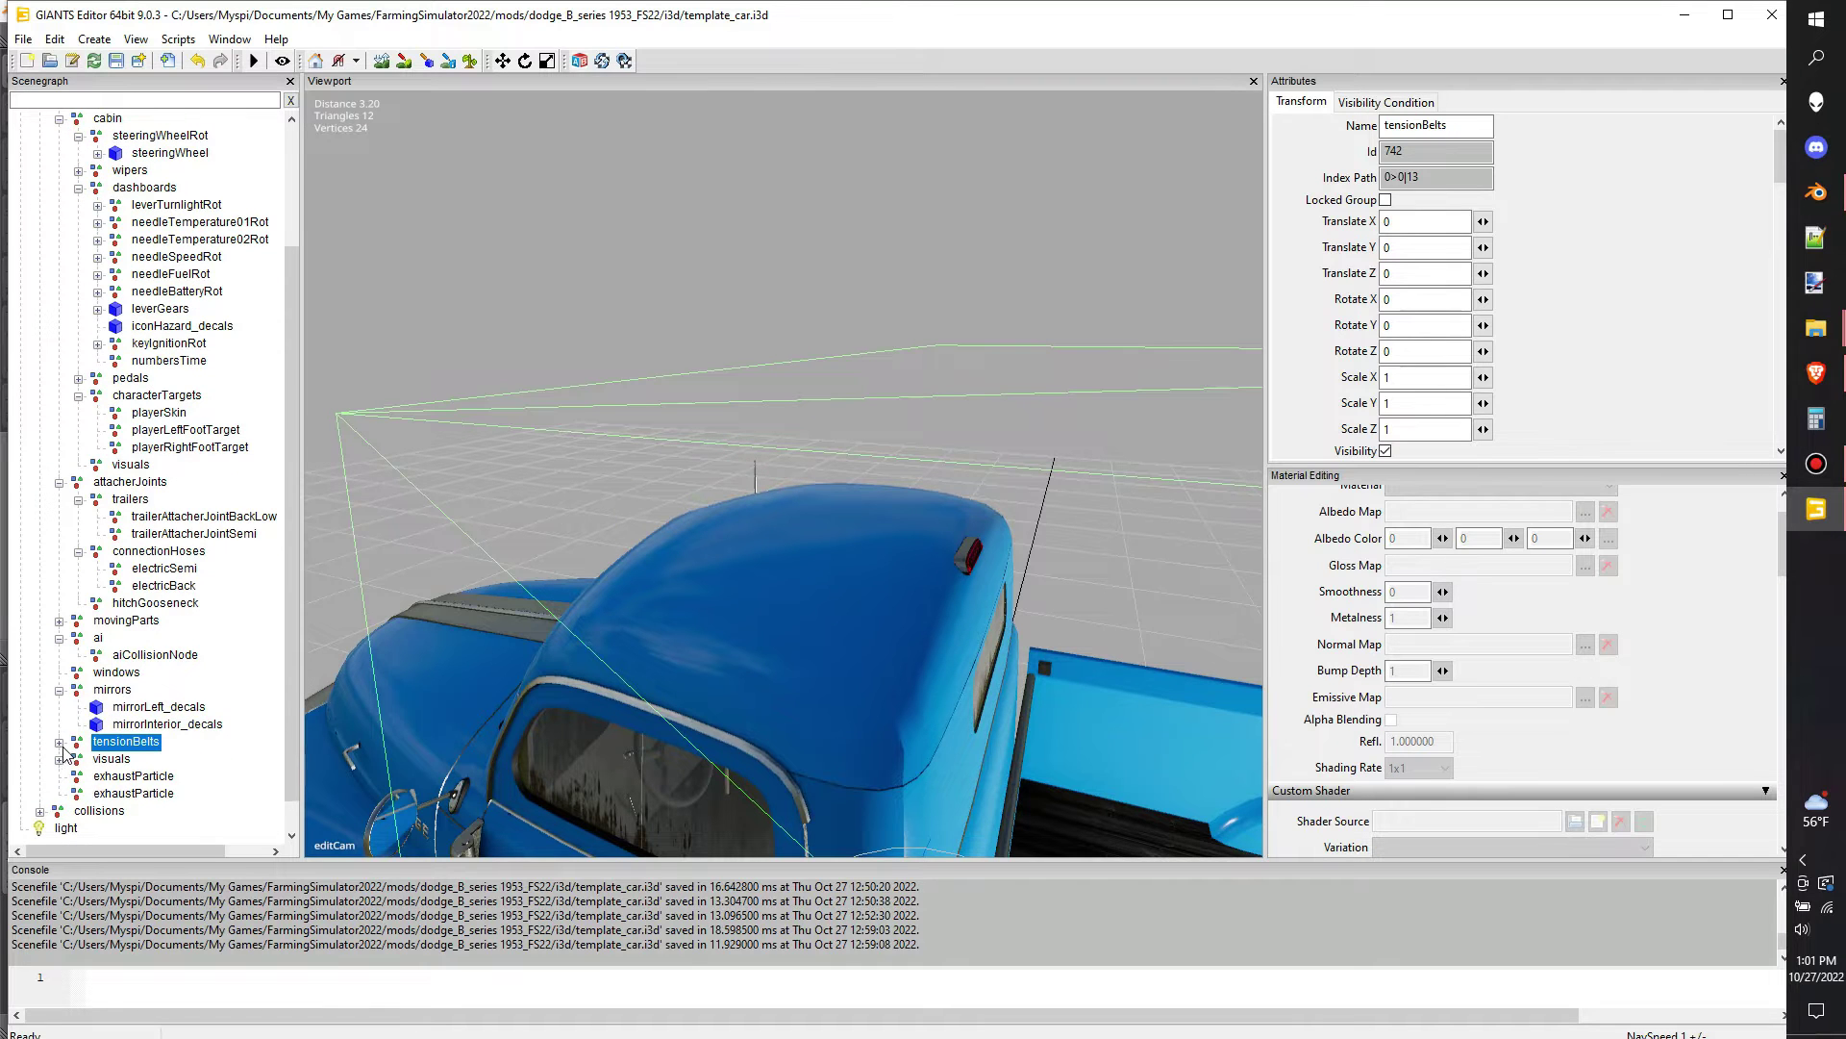
double_click(134, 740)
click(144, 761)
scroll(798, 710, down, 2)
alt+drag(798, 710, 829, 737)
scroll(829, 736, down, 1)
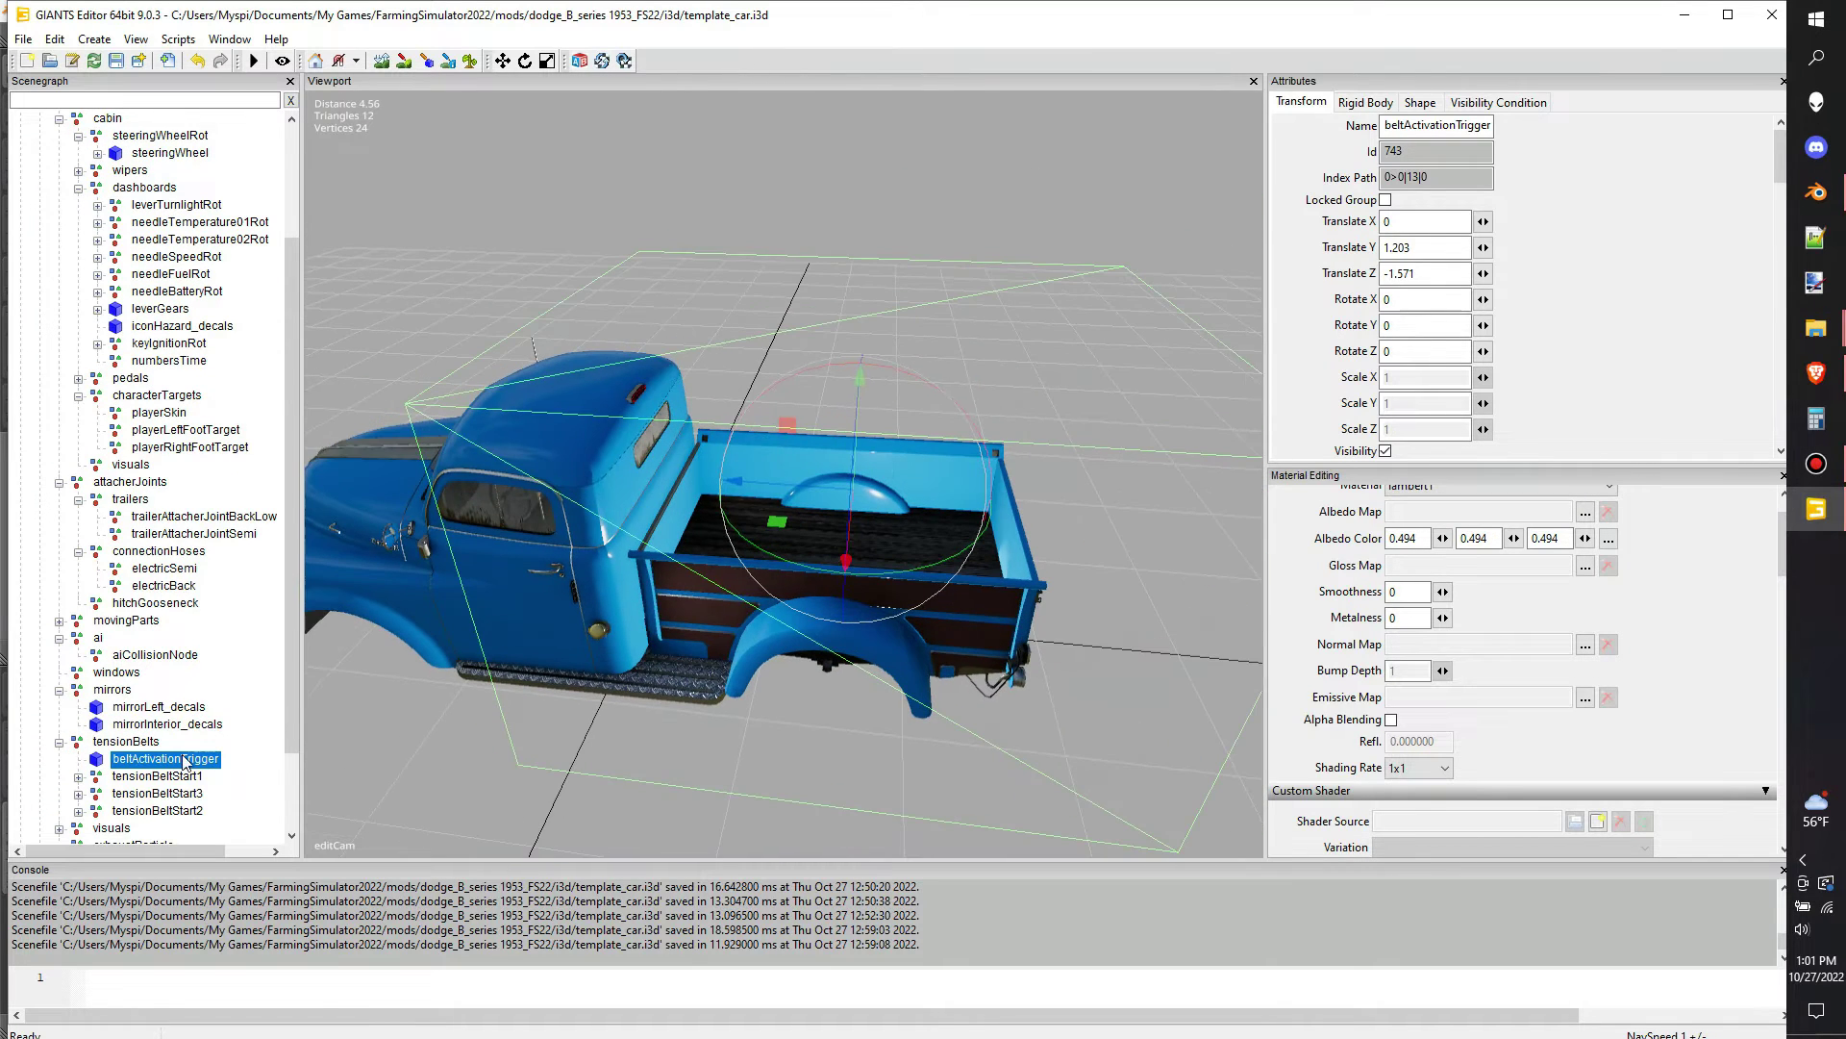
Place tensionBeltStart1 at the front corner of the bed floor, at about Translate X 0.746, Y 0.594, Z -0.543
click(89, 779)
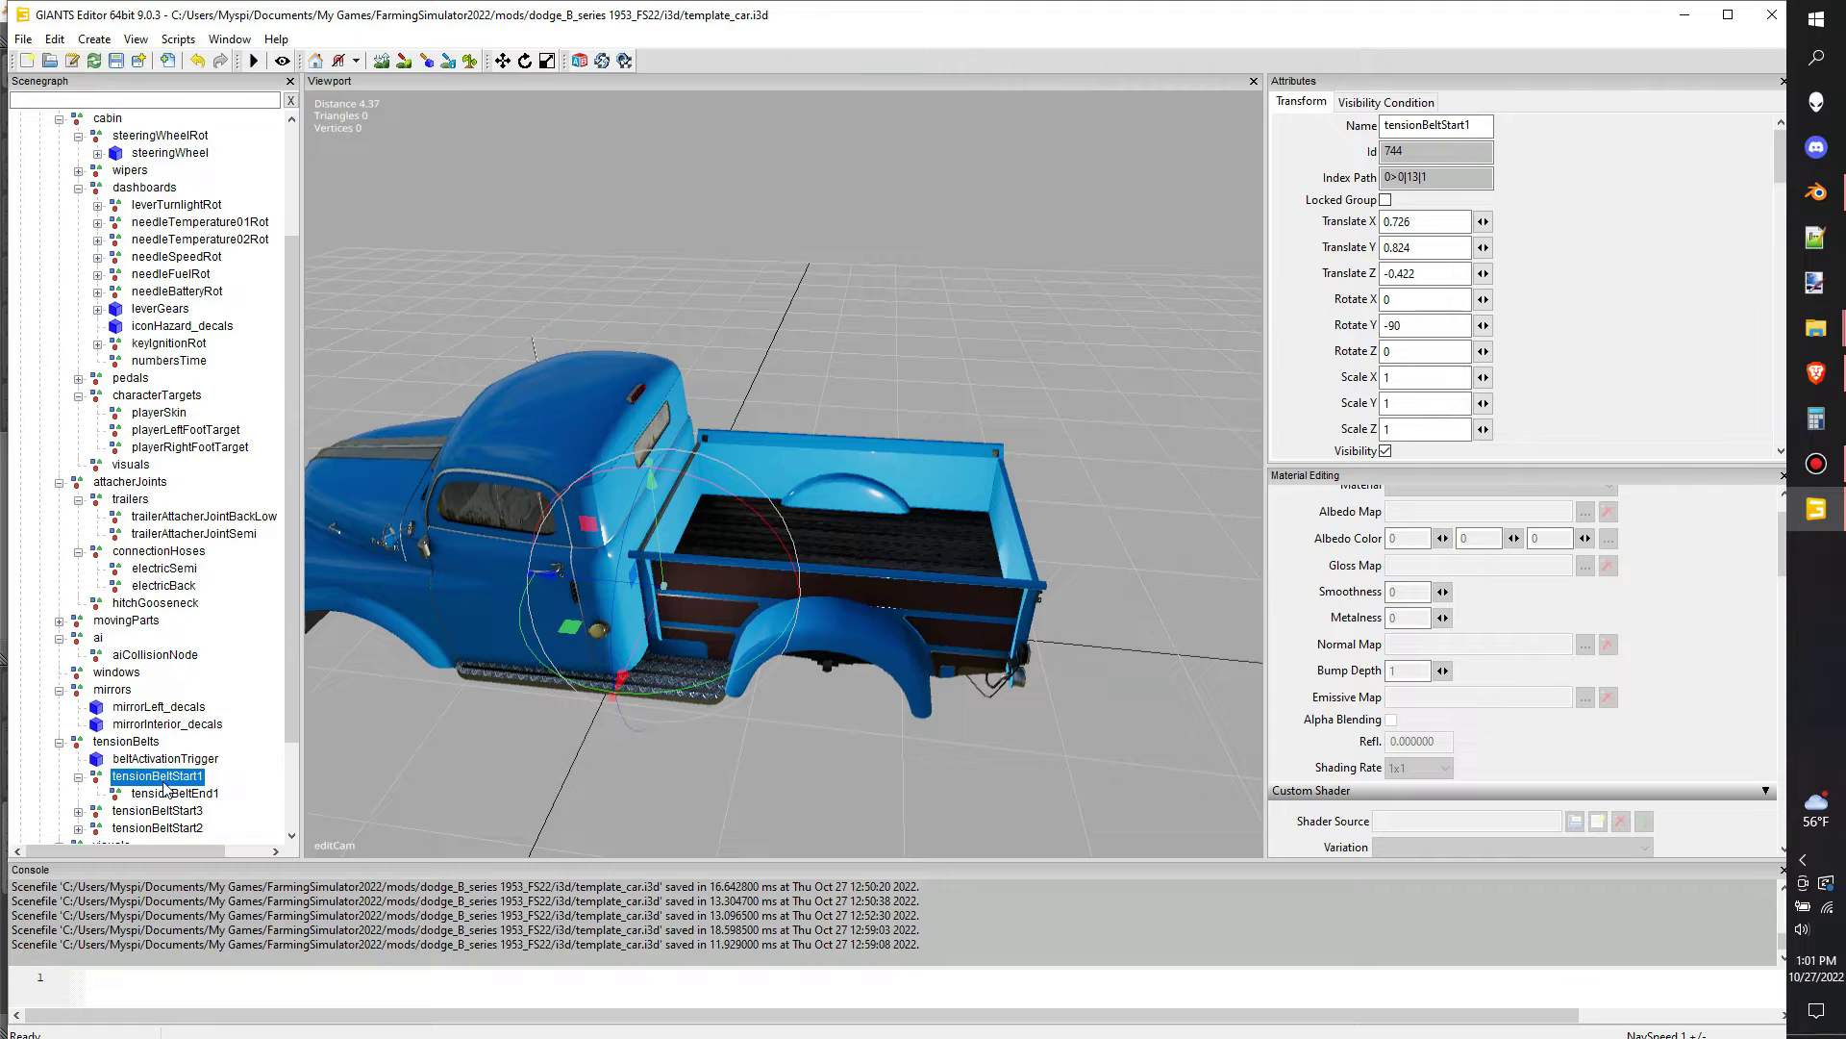
key(f)
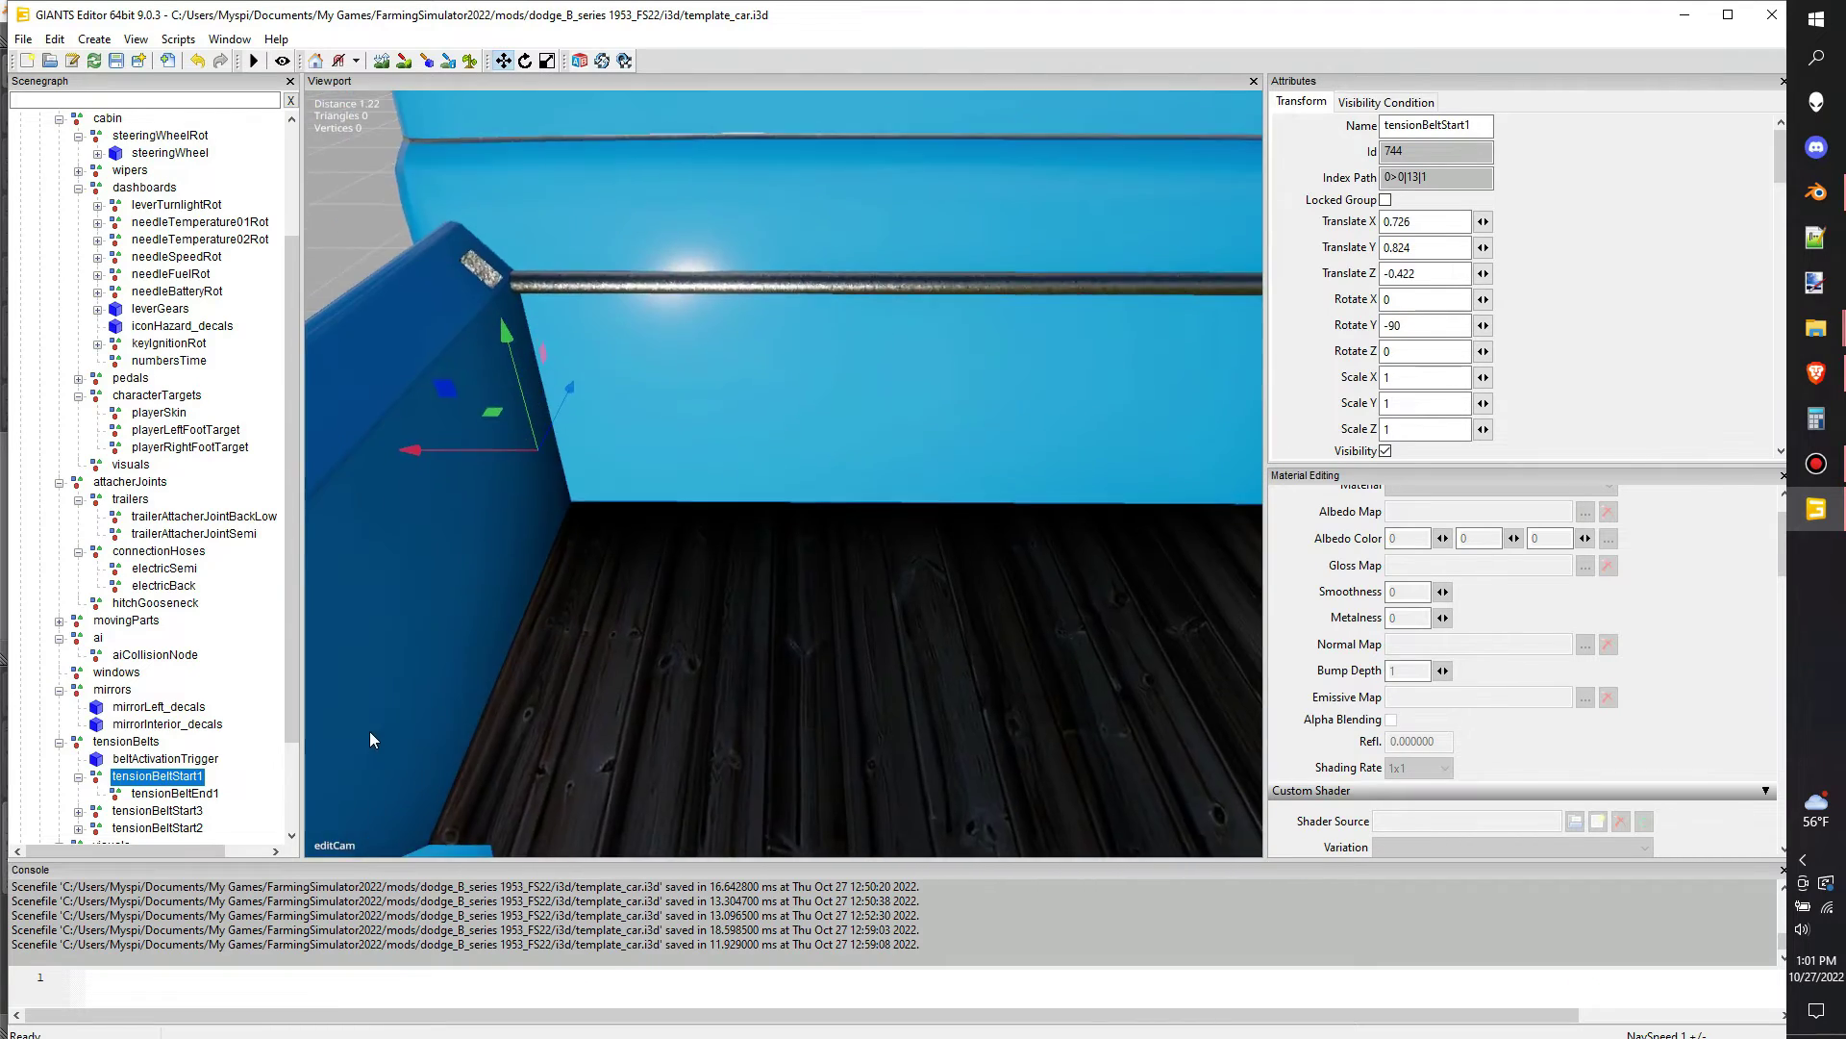
alt+drag(317, 726, 279, 755)
scroll(277, 738, up, 3)
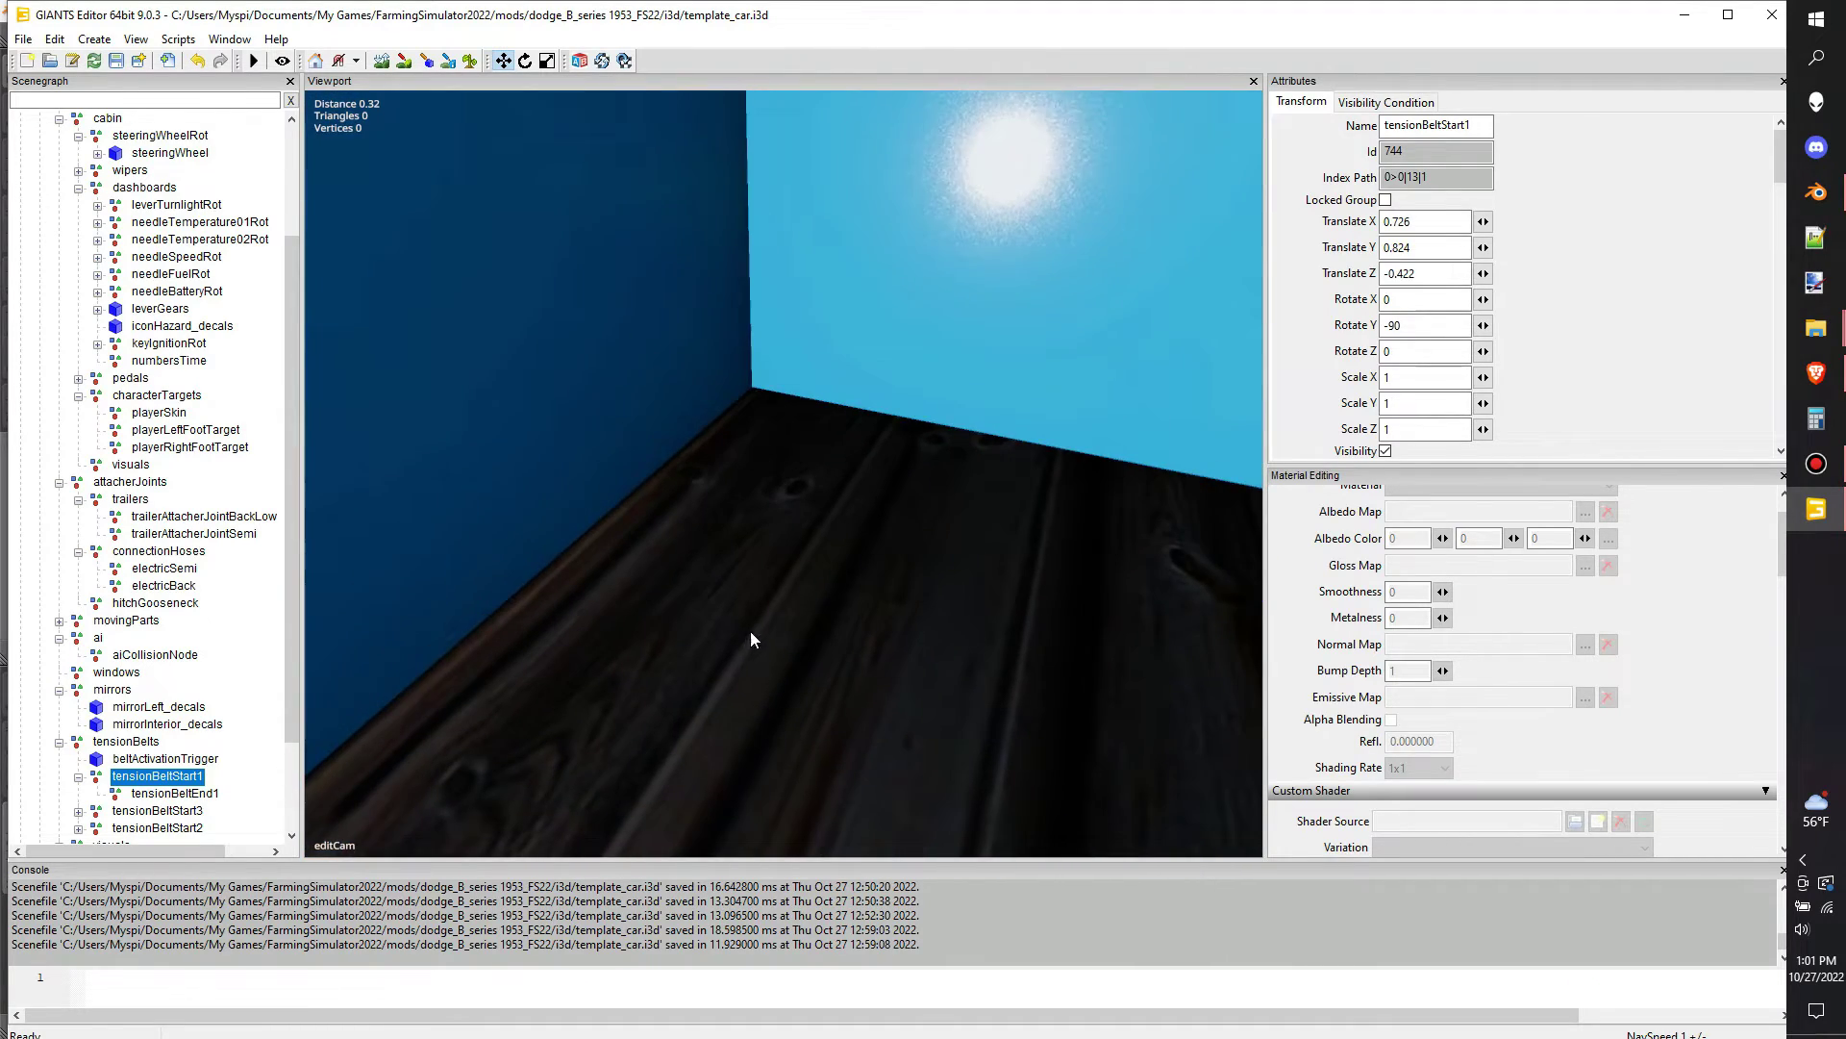
alt+drag(750, 635, 682, 642)
right_drag(685, 649, 790, 574)
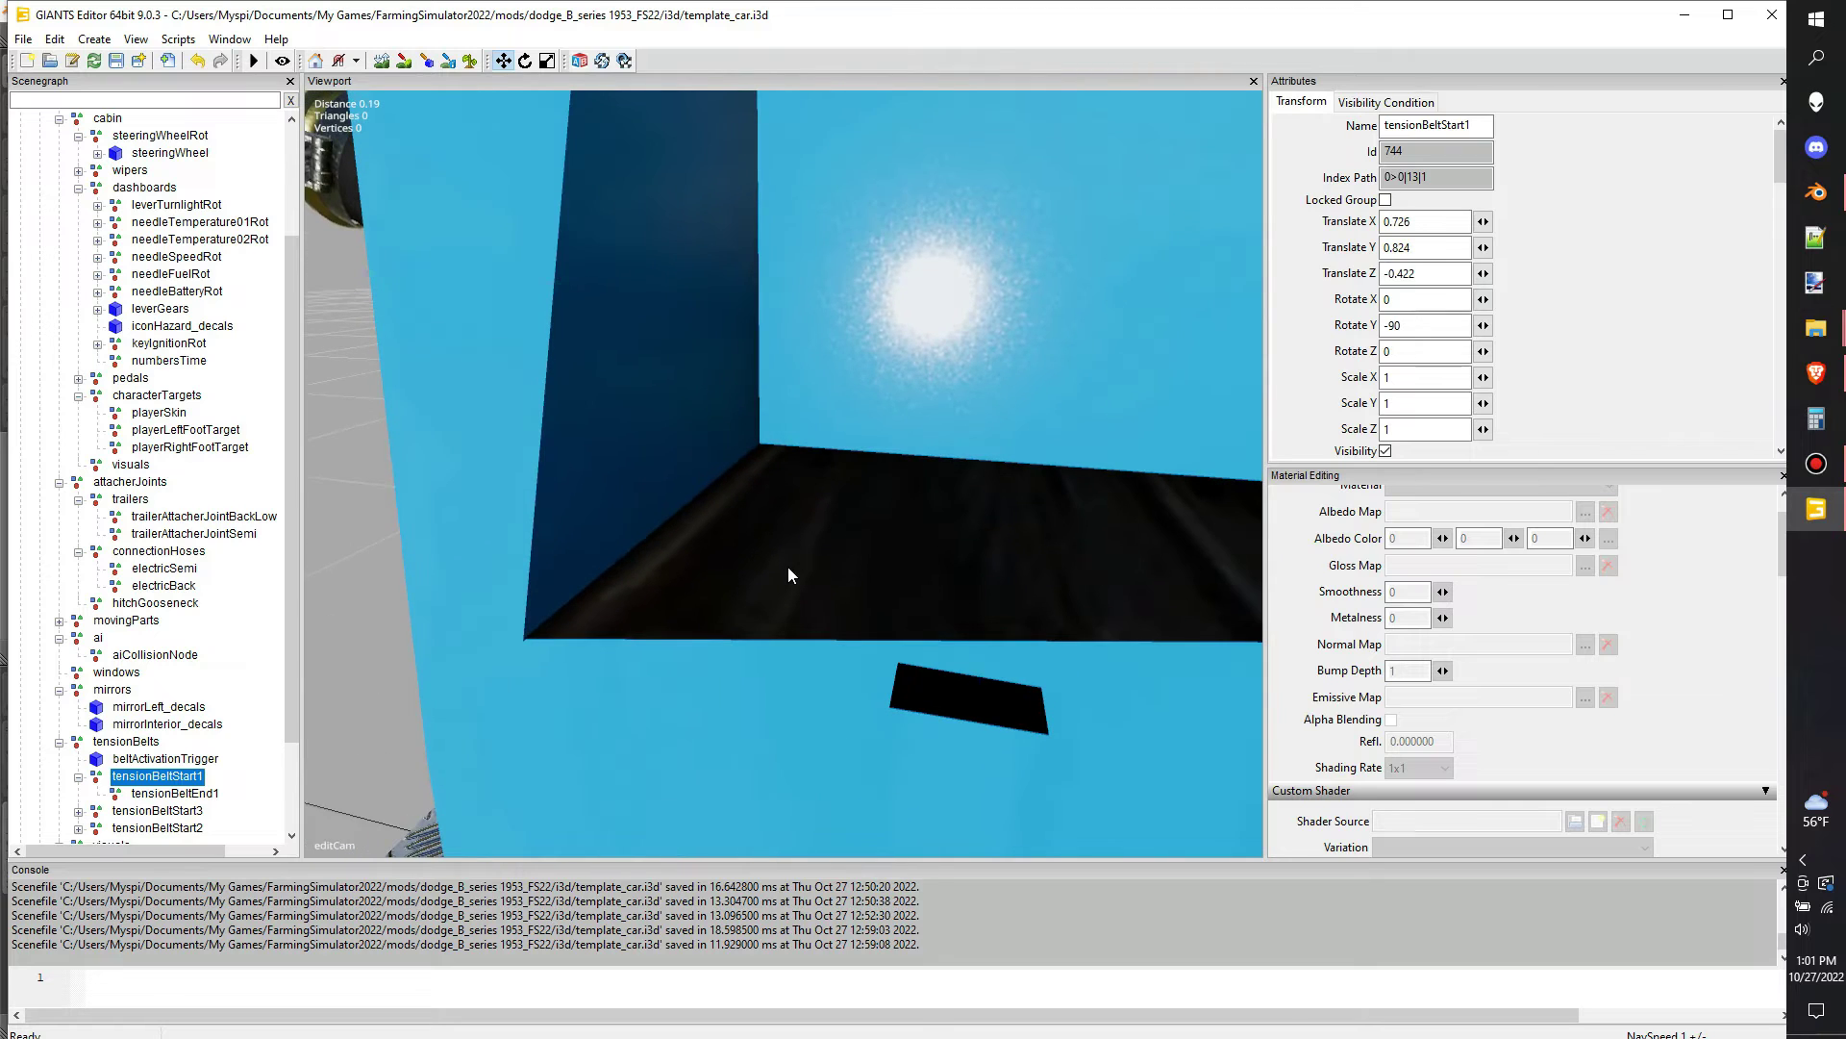
key(ctrl+b)
alt+drag(725, 483, 799, 547)
scroll(798, 547, down, 4)
drag(788, 480, 735, 581)
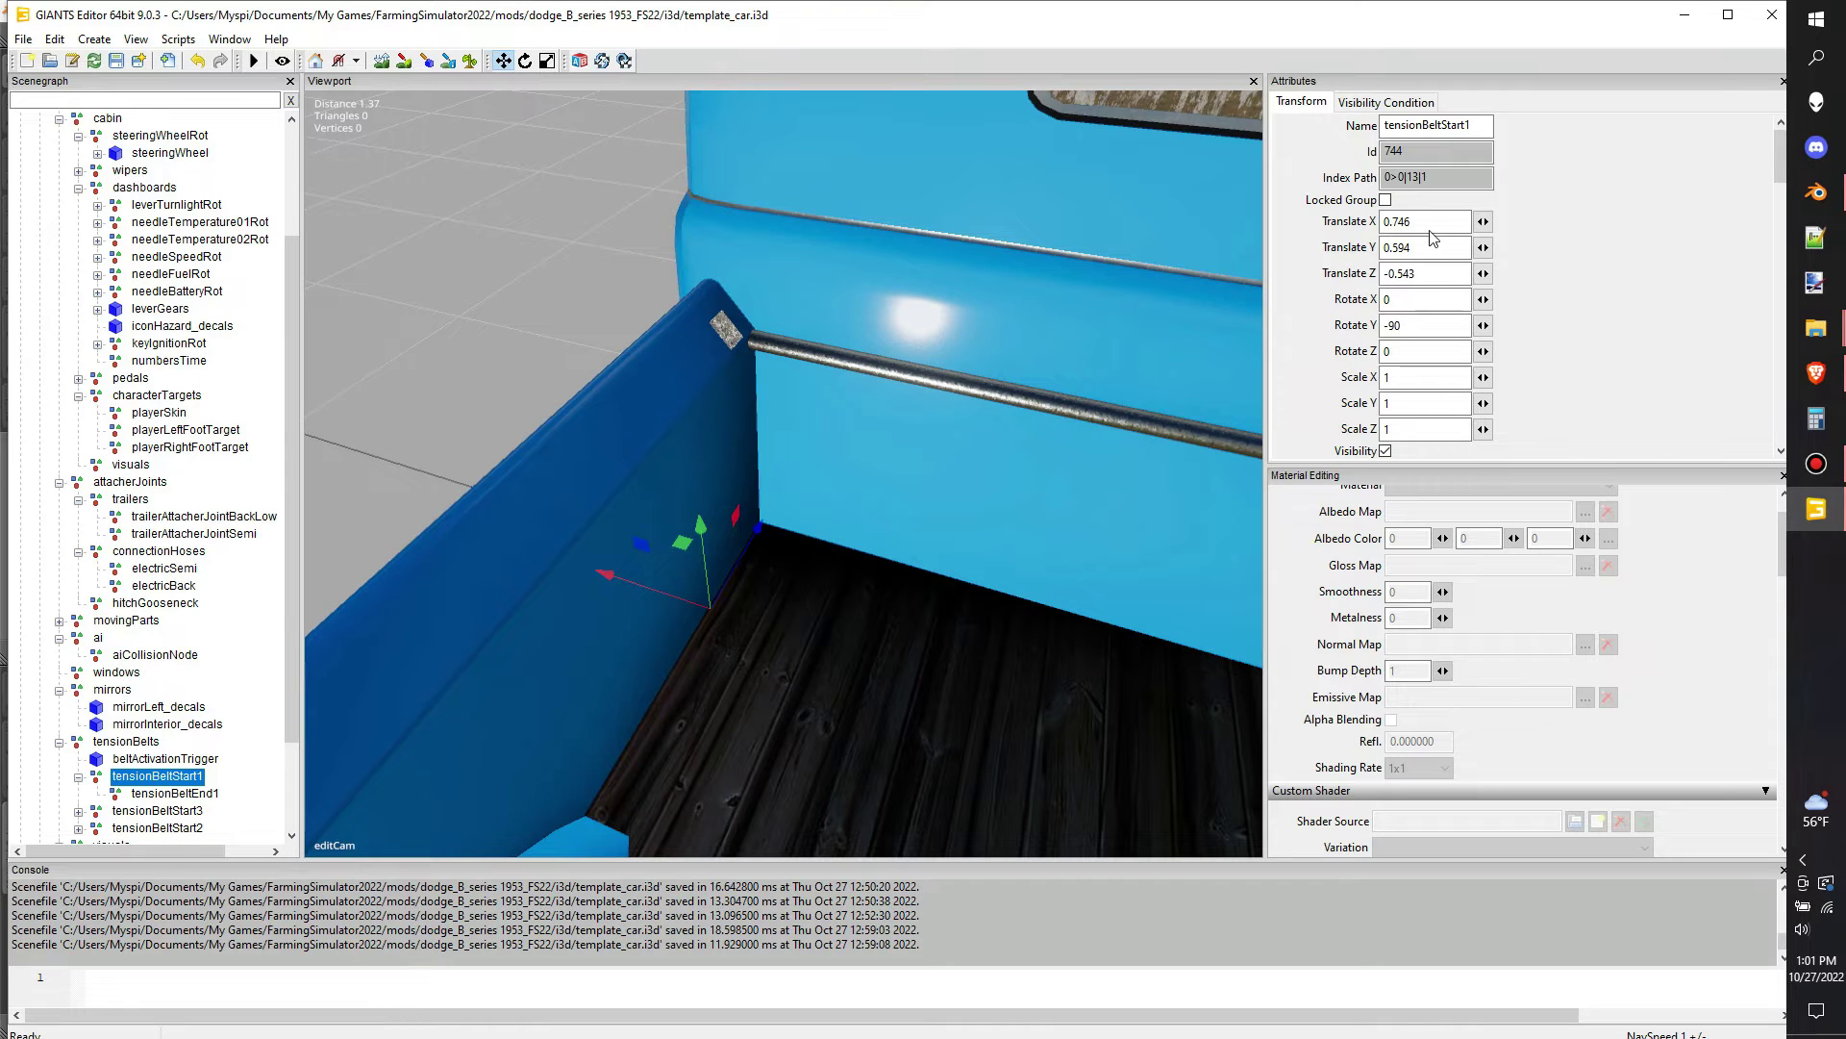
Give tensionBeltStart3 the translation of tensionBeltStart1, then move it back beside the wheel arch to about X 0.631, Z -1.501
click(161, 811)
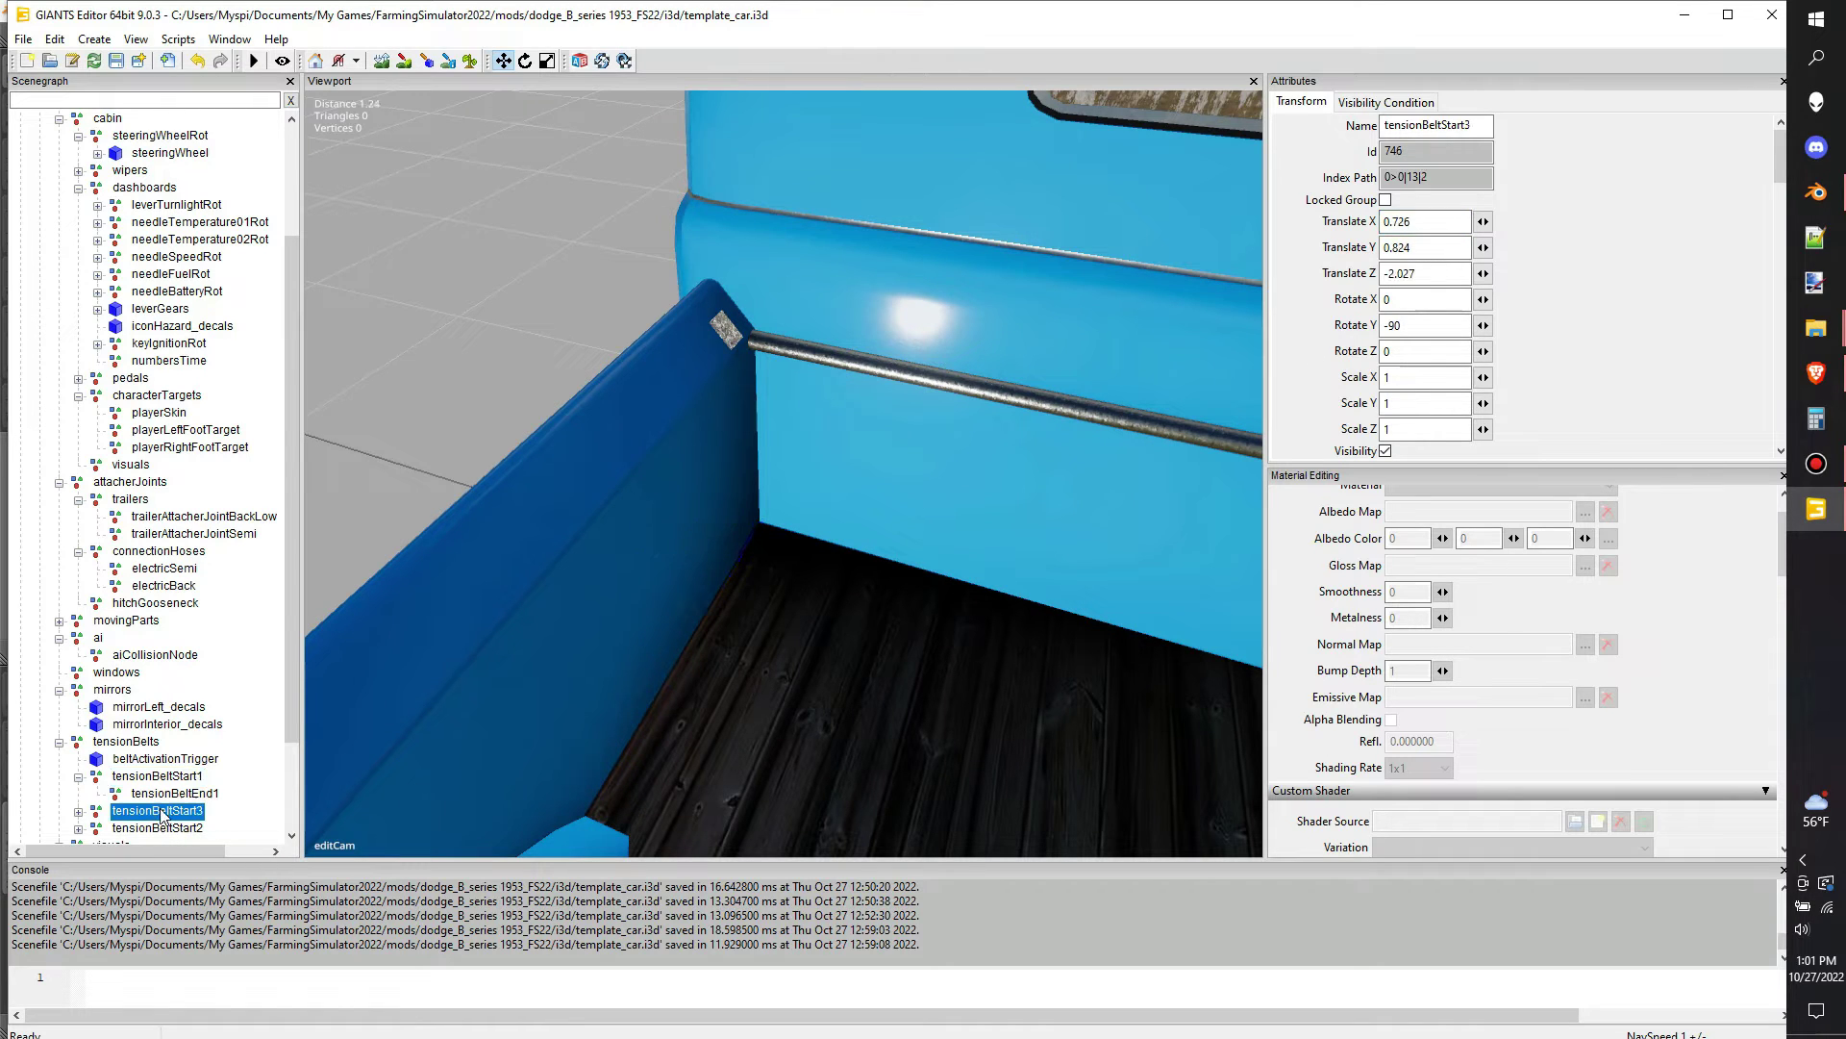
key(ctrl+z)
alt+drag(950, 577, 714, 632)
scroll(856, 591, down, 4)
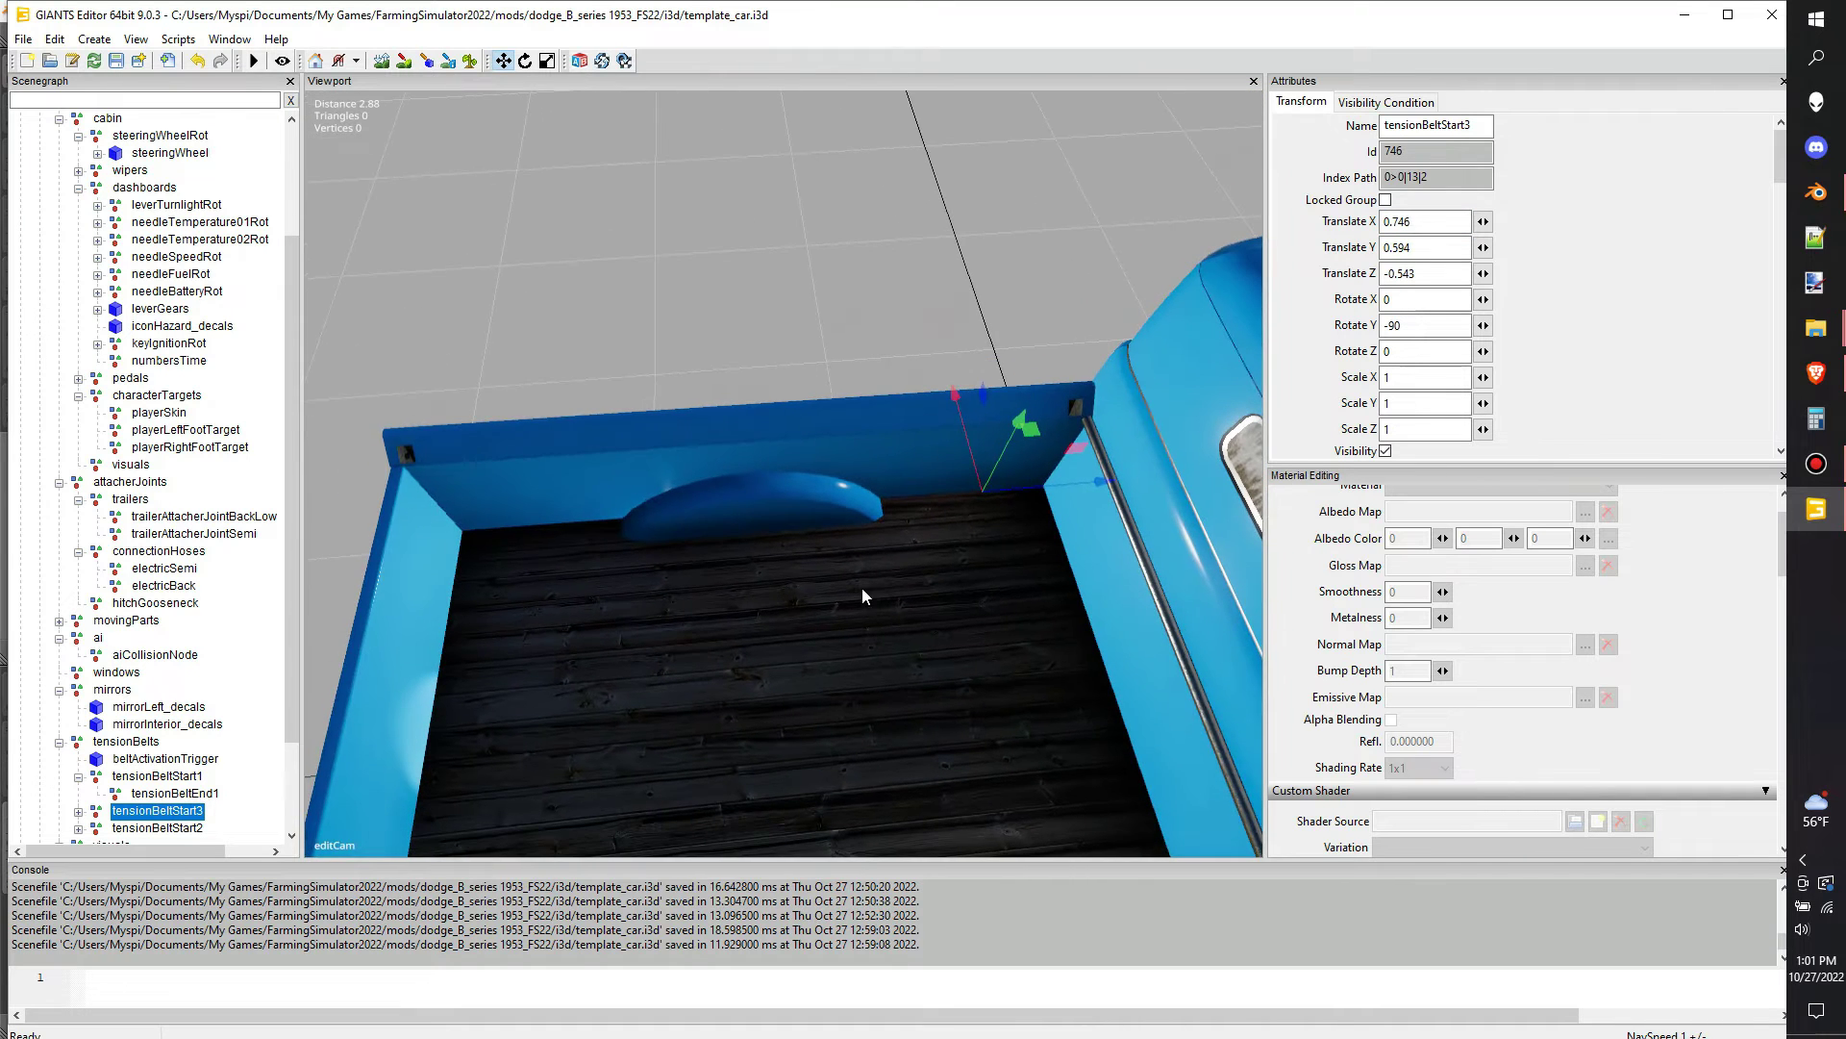
drag(1042, 495, 779, 536)
middle_drag(779, 536, 825, 508)
drag(670, 478, 703, 480)
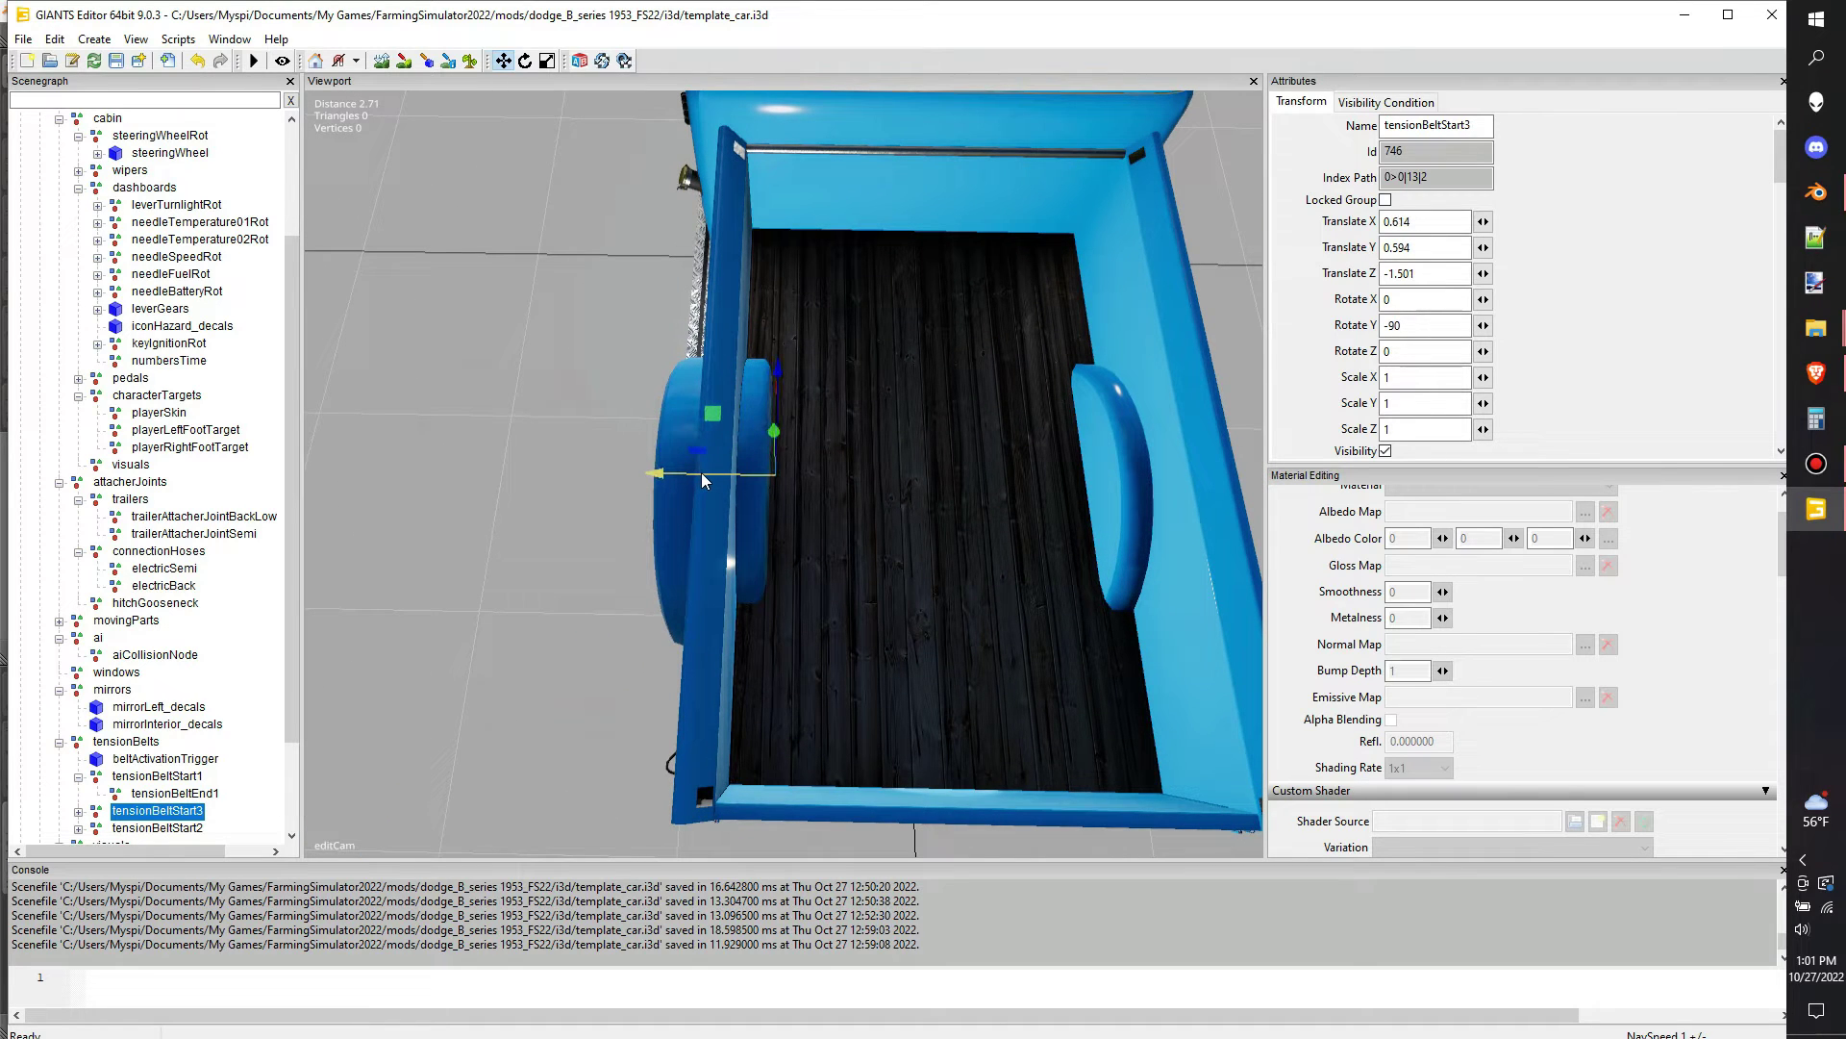
Move tensionBeltEnd3 to the opposite wheel arch at Translate Z 1.275 and tensionBeltEnd1 to the opposite bed side at Translate Z 1.49
click(79, 813)
click(173, 828)
drag(1104, 485, 1056, 487)
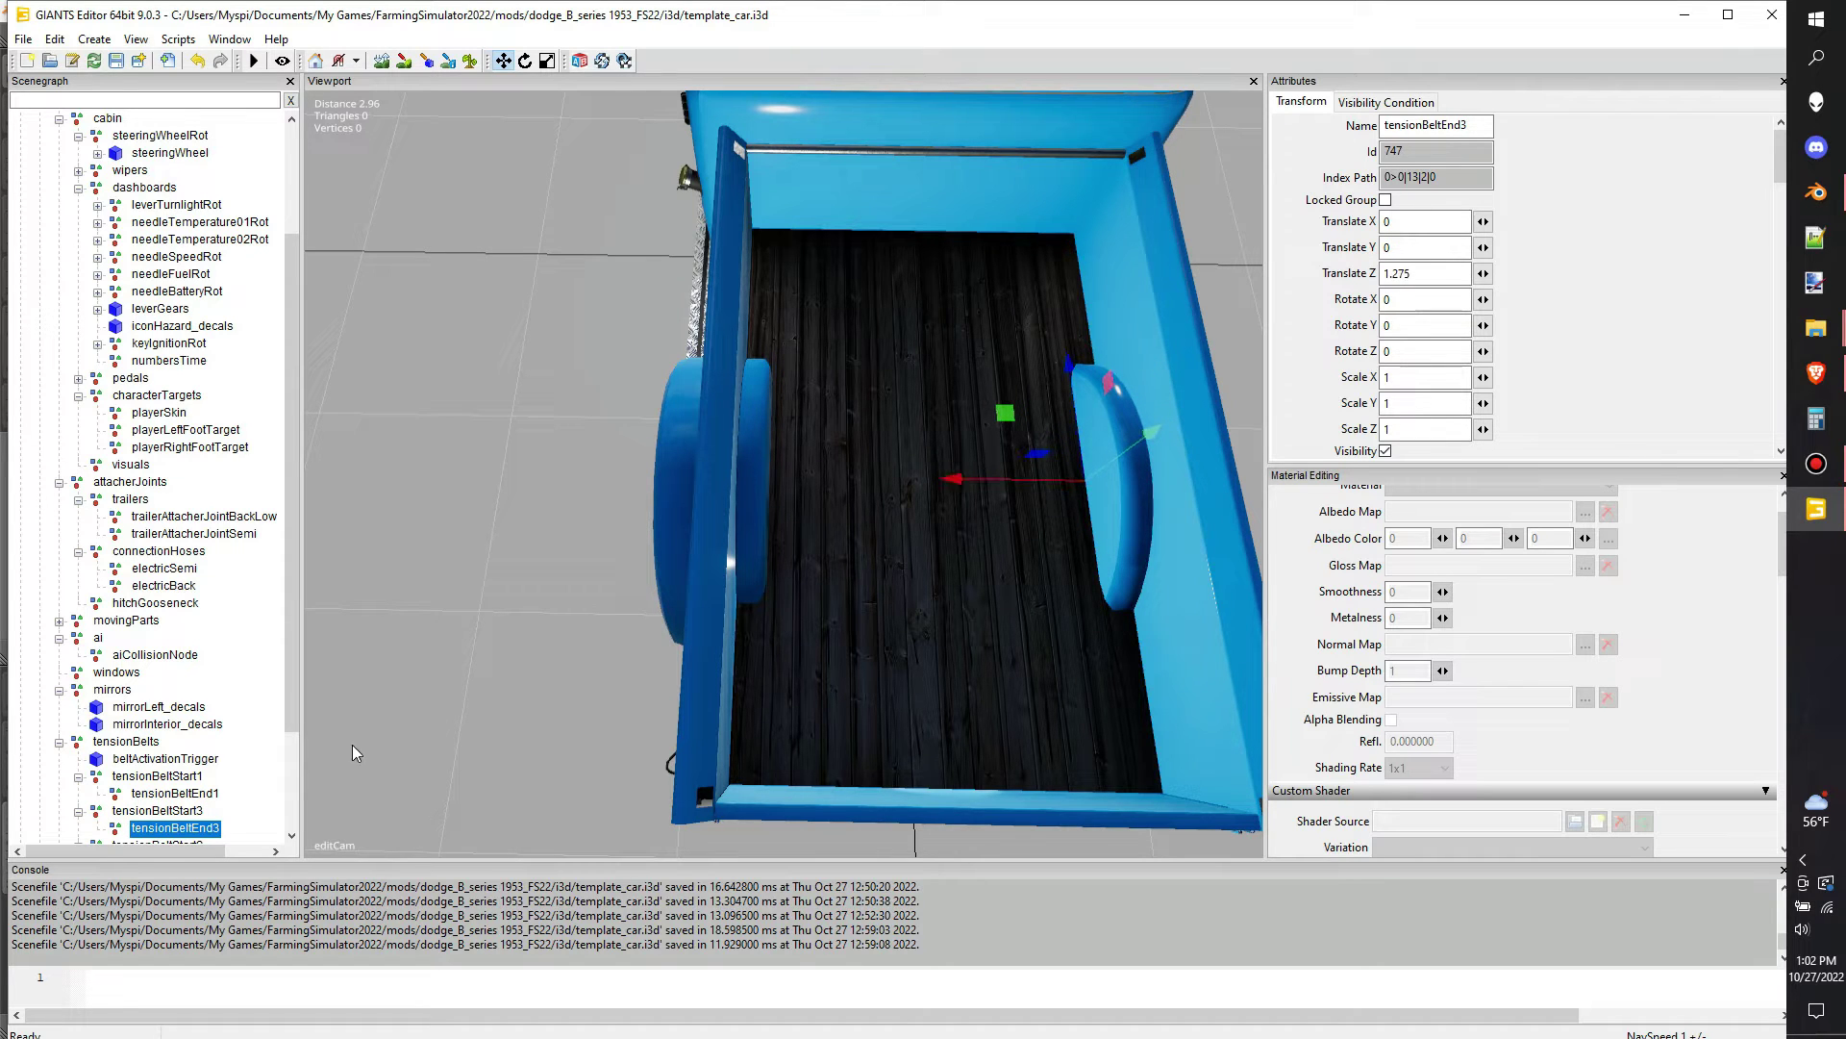
click(173, 794)
alt+drag(1202, 291, 1182, 208)
drag(850, 472, 863, 474)
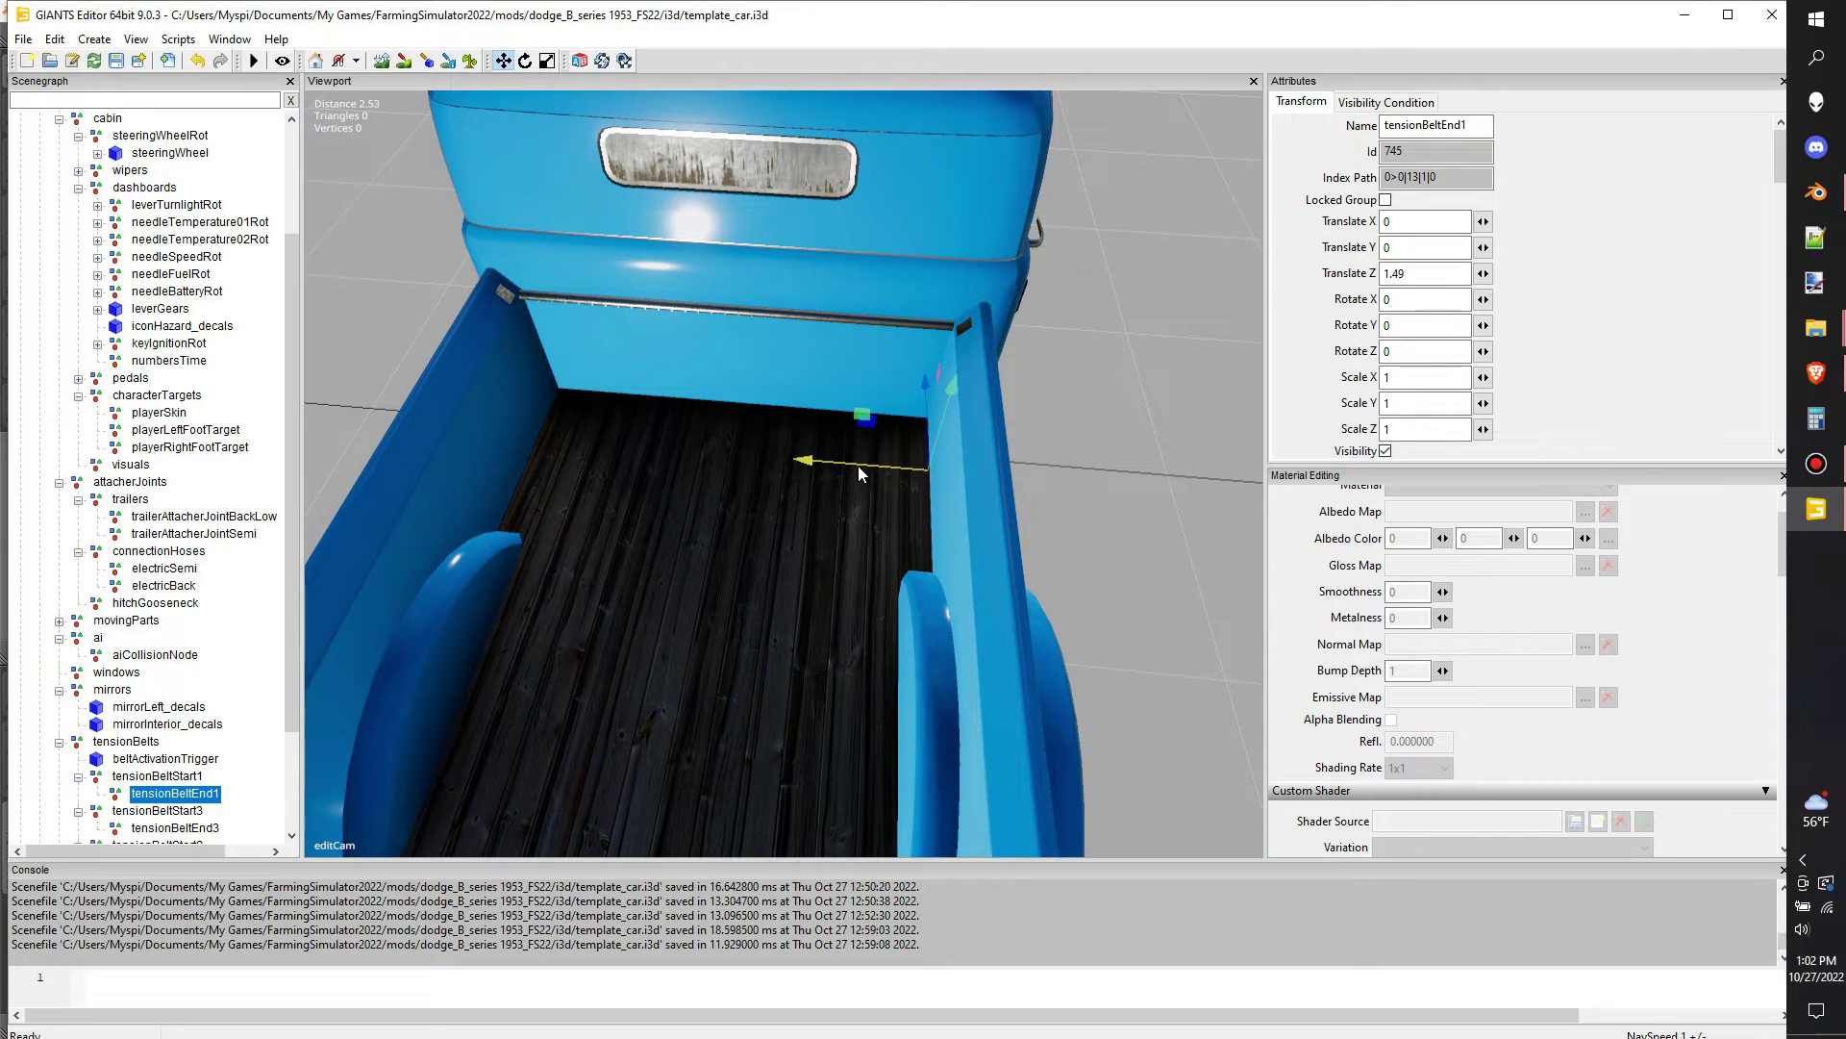
Give tensionBeltStart2 the translation of tensionBeltStart1 and move it to the rear corner of the bed on the same side
scroll(175, 803, down, 2)
click(163, 724)
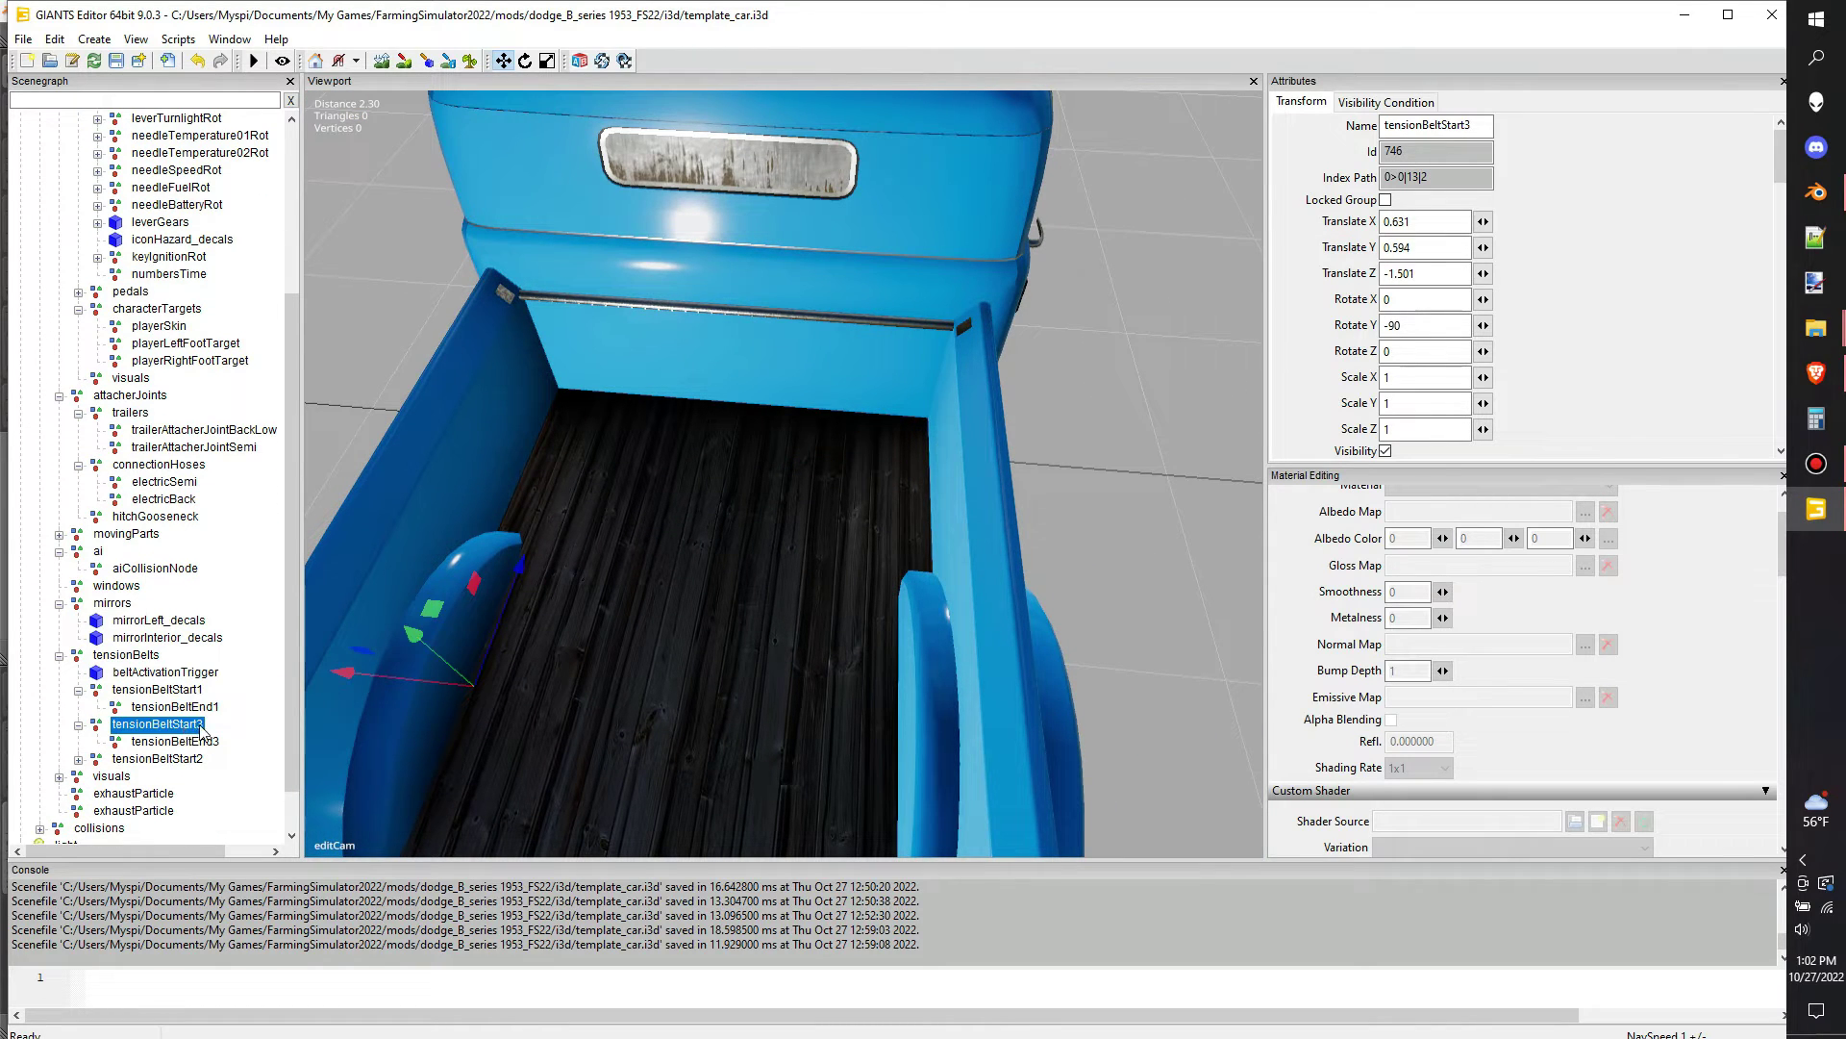
click(177, 761)
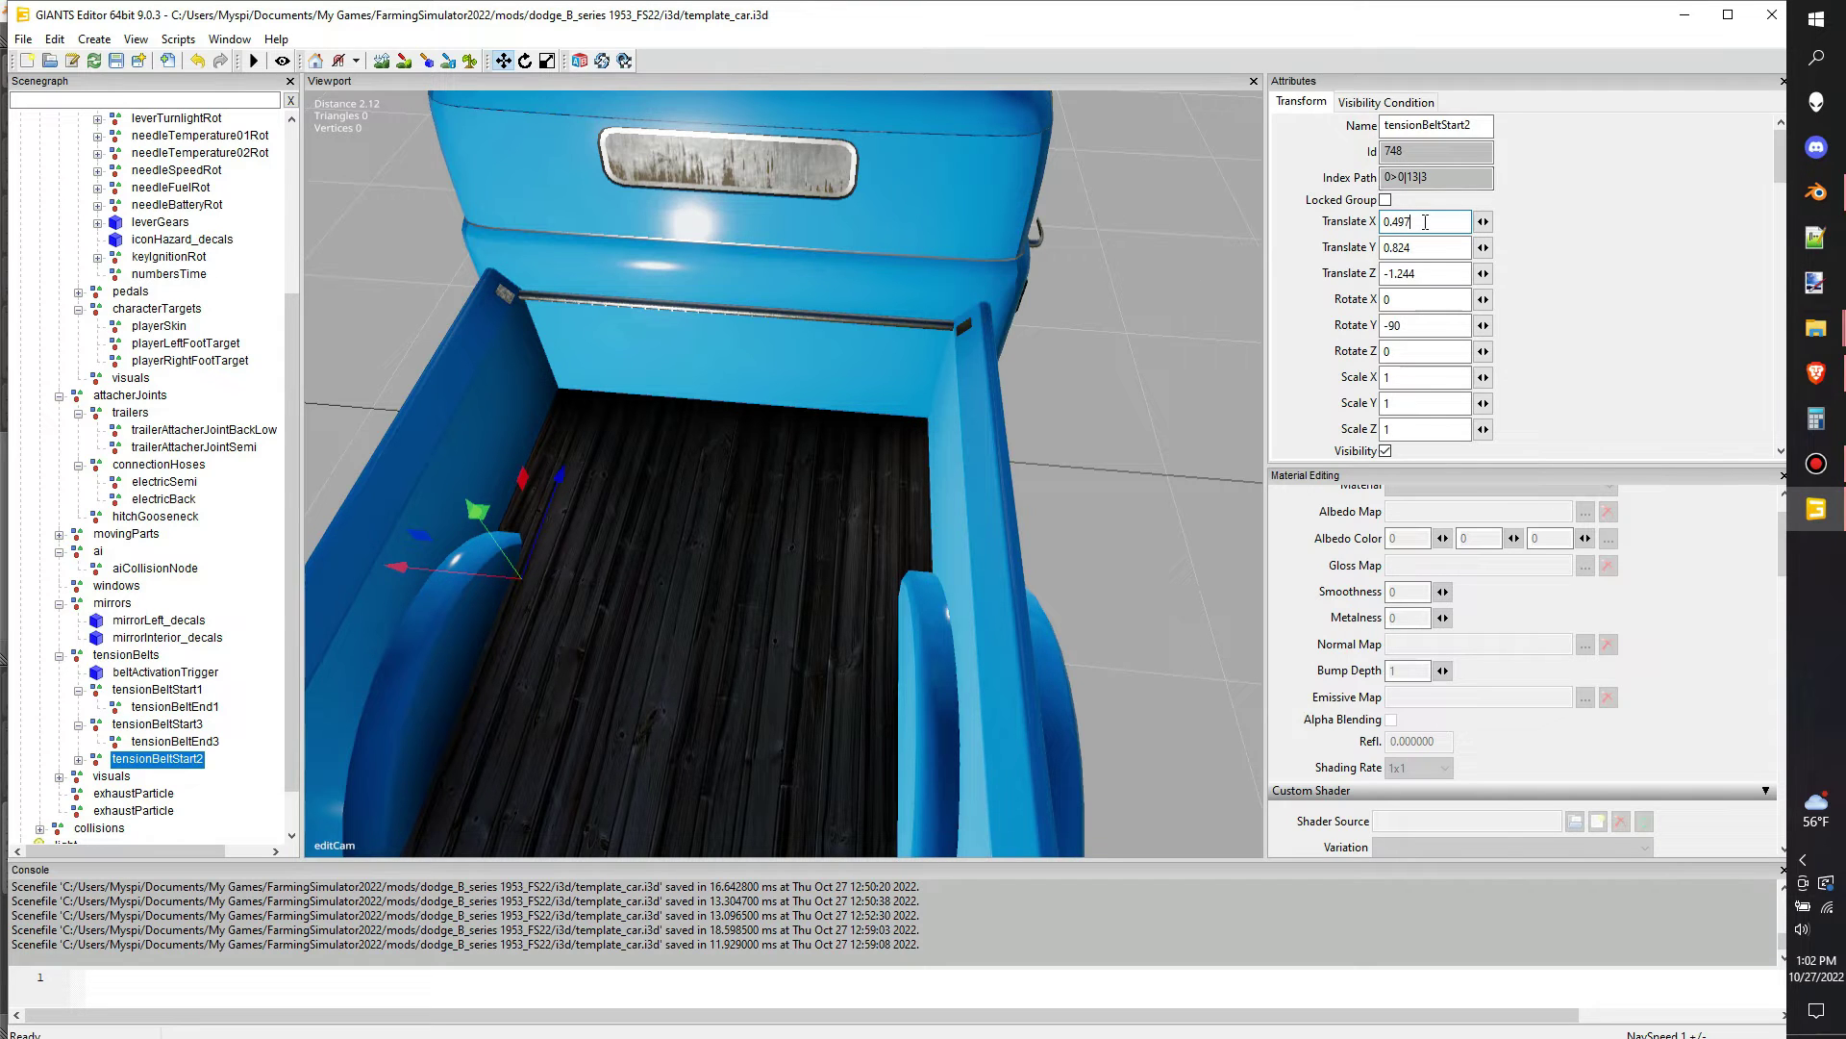
key(ctrl+z)
middle_drag(737, 446, 769, 482)
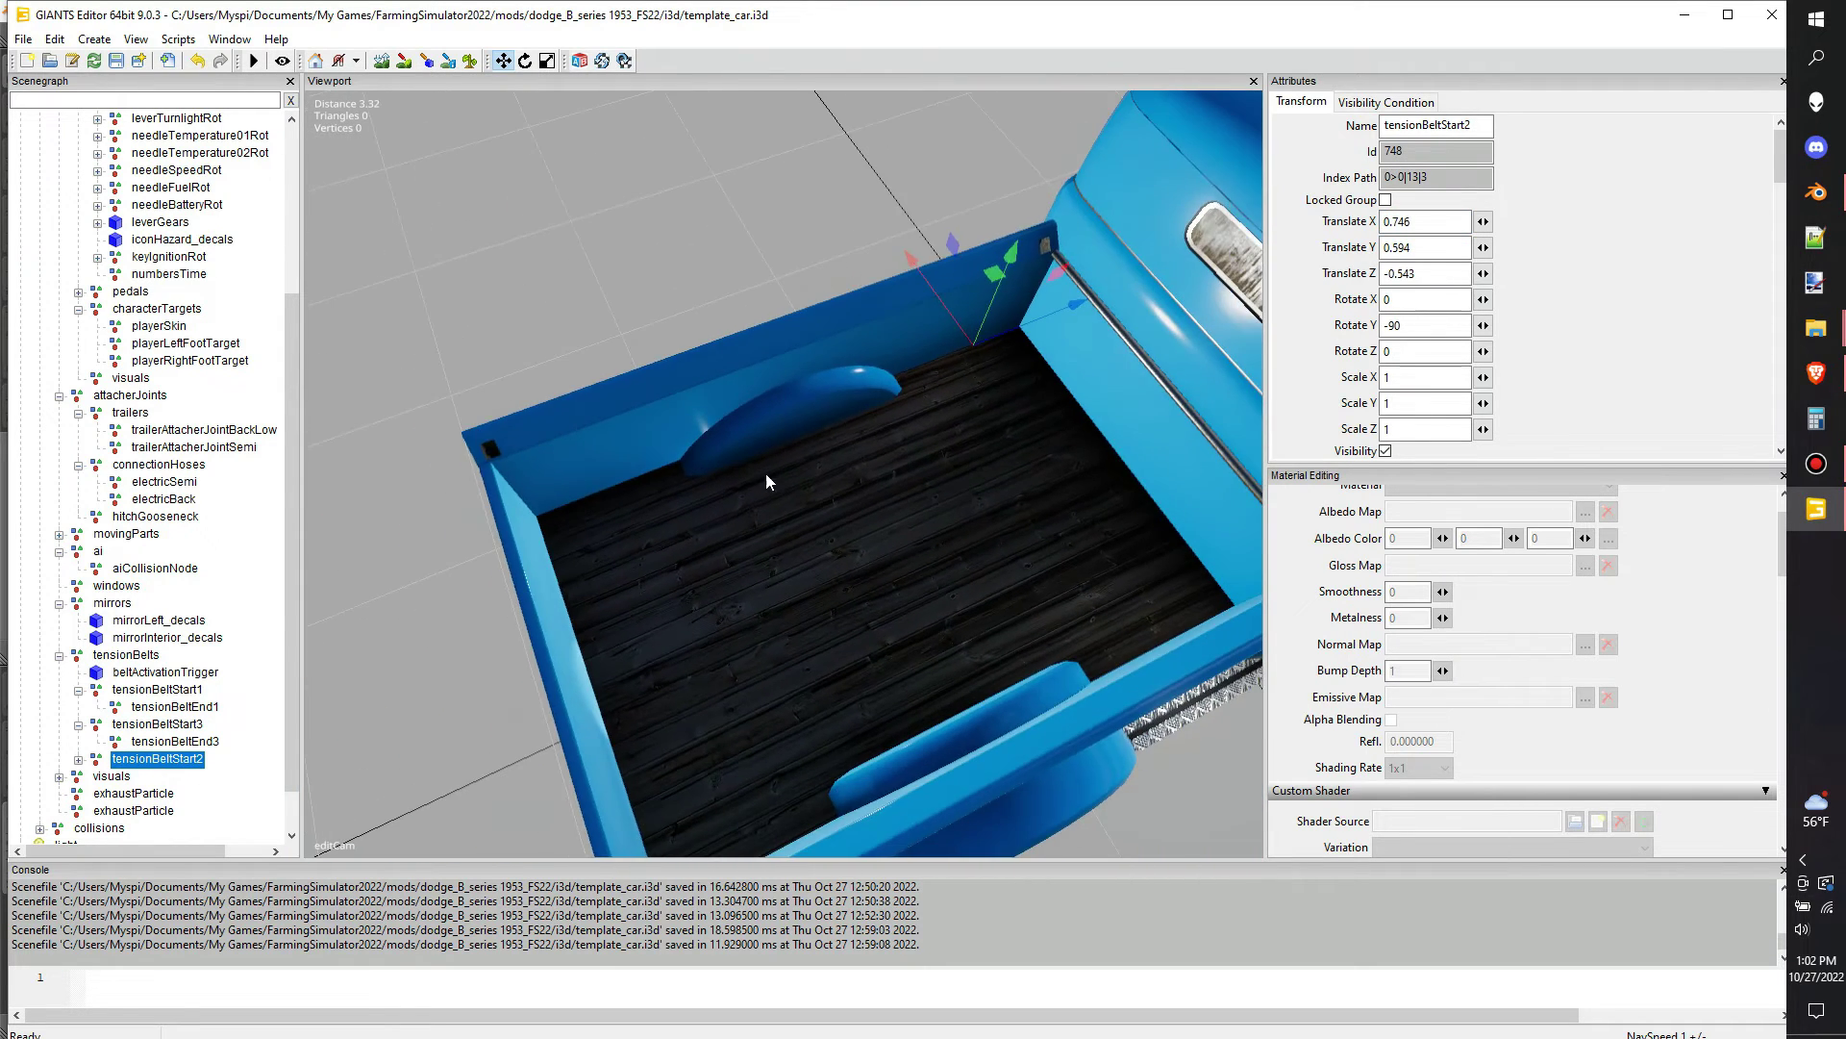
drag(1033, 332, 507, 555)
Set tensionBeltEnd2's Translate Z to 1.49 to match tensionBeltEnd1, and save the scene
click(79, 759)
click(171, 777)
alt+drag(832, 718, 1152, 719)
middle_drag(1152, 728, 1019, 681)
drag(892, 671, 1030, 654)
click(174, 708)
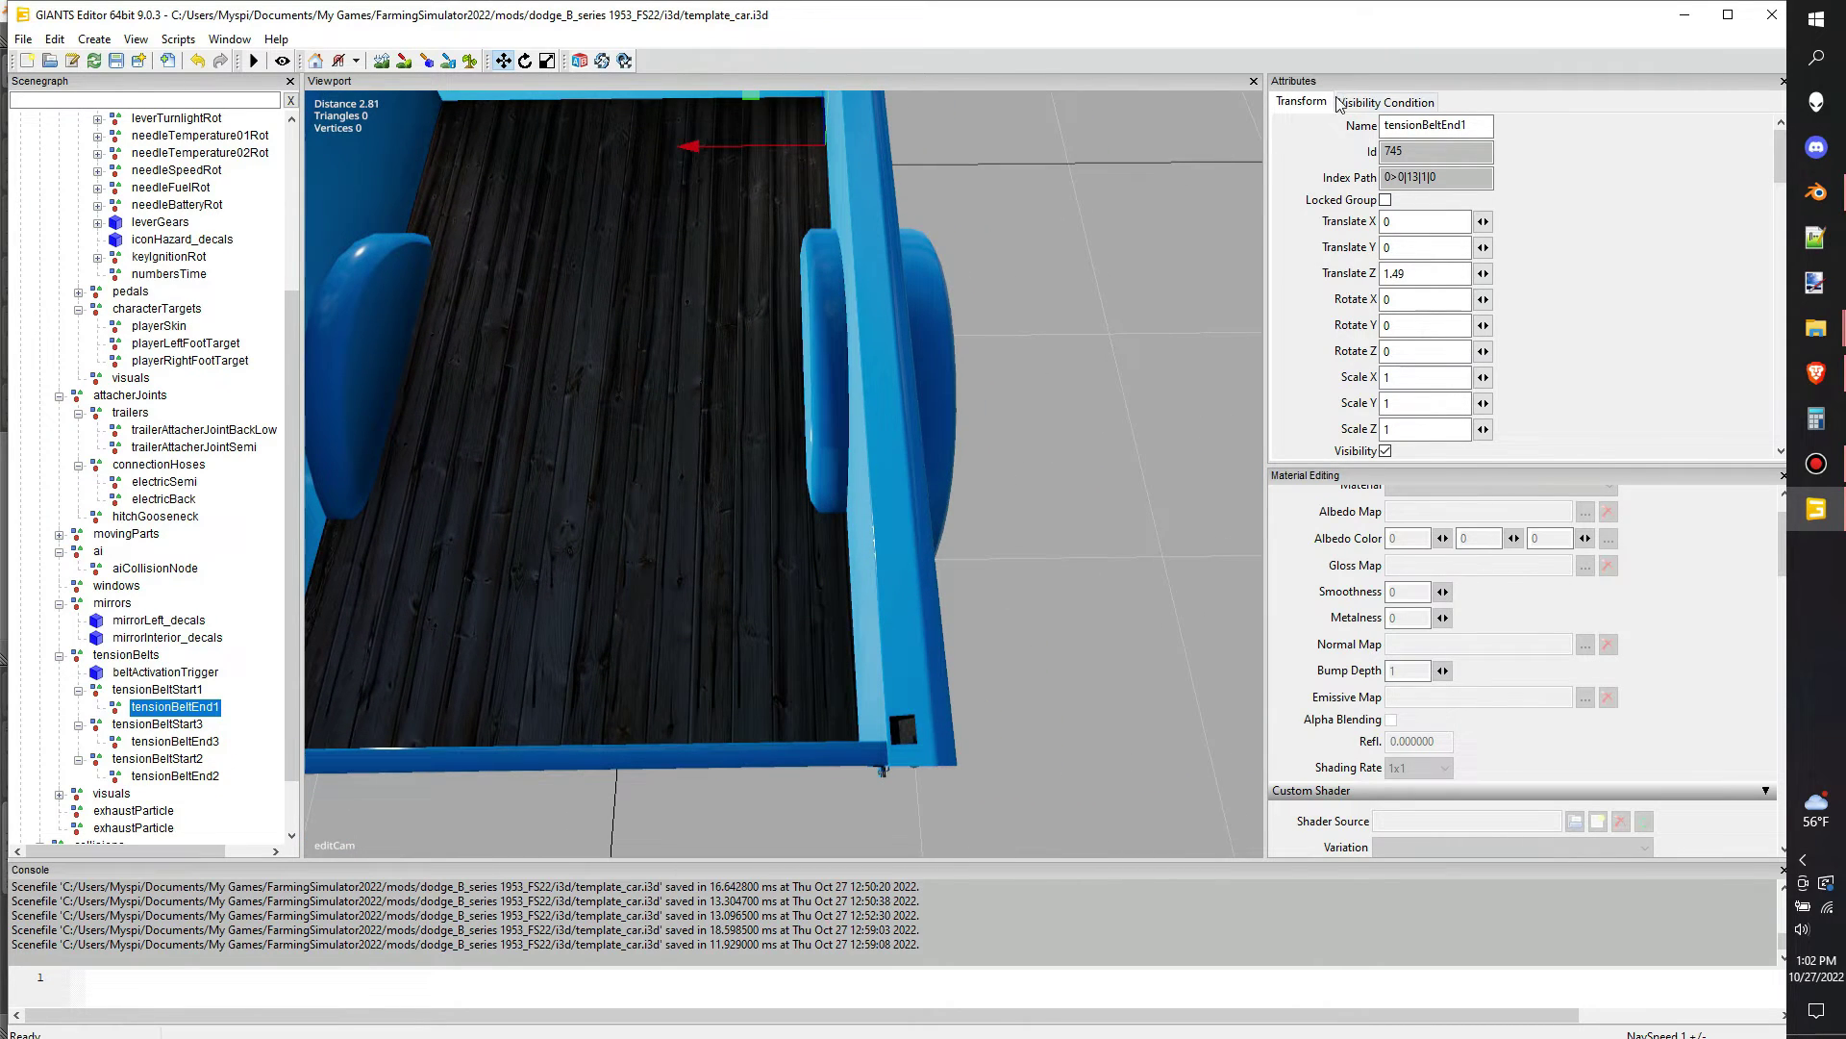
click(1425, 222)
click(202, 779)
key(alt+v)
scroll(994, 720, down, 5)
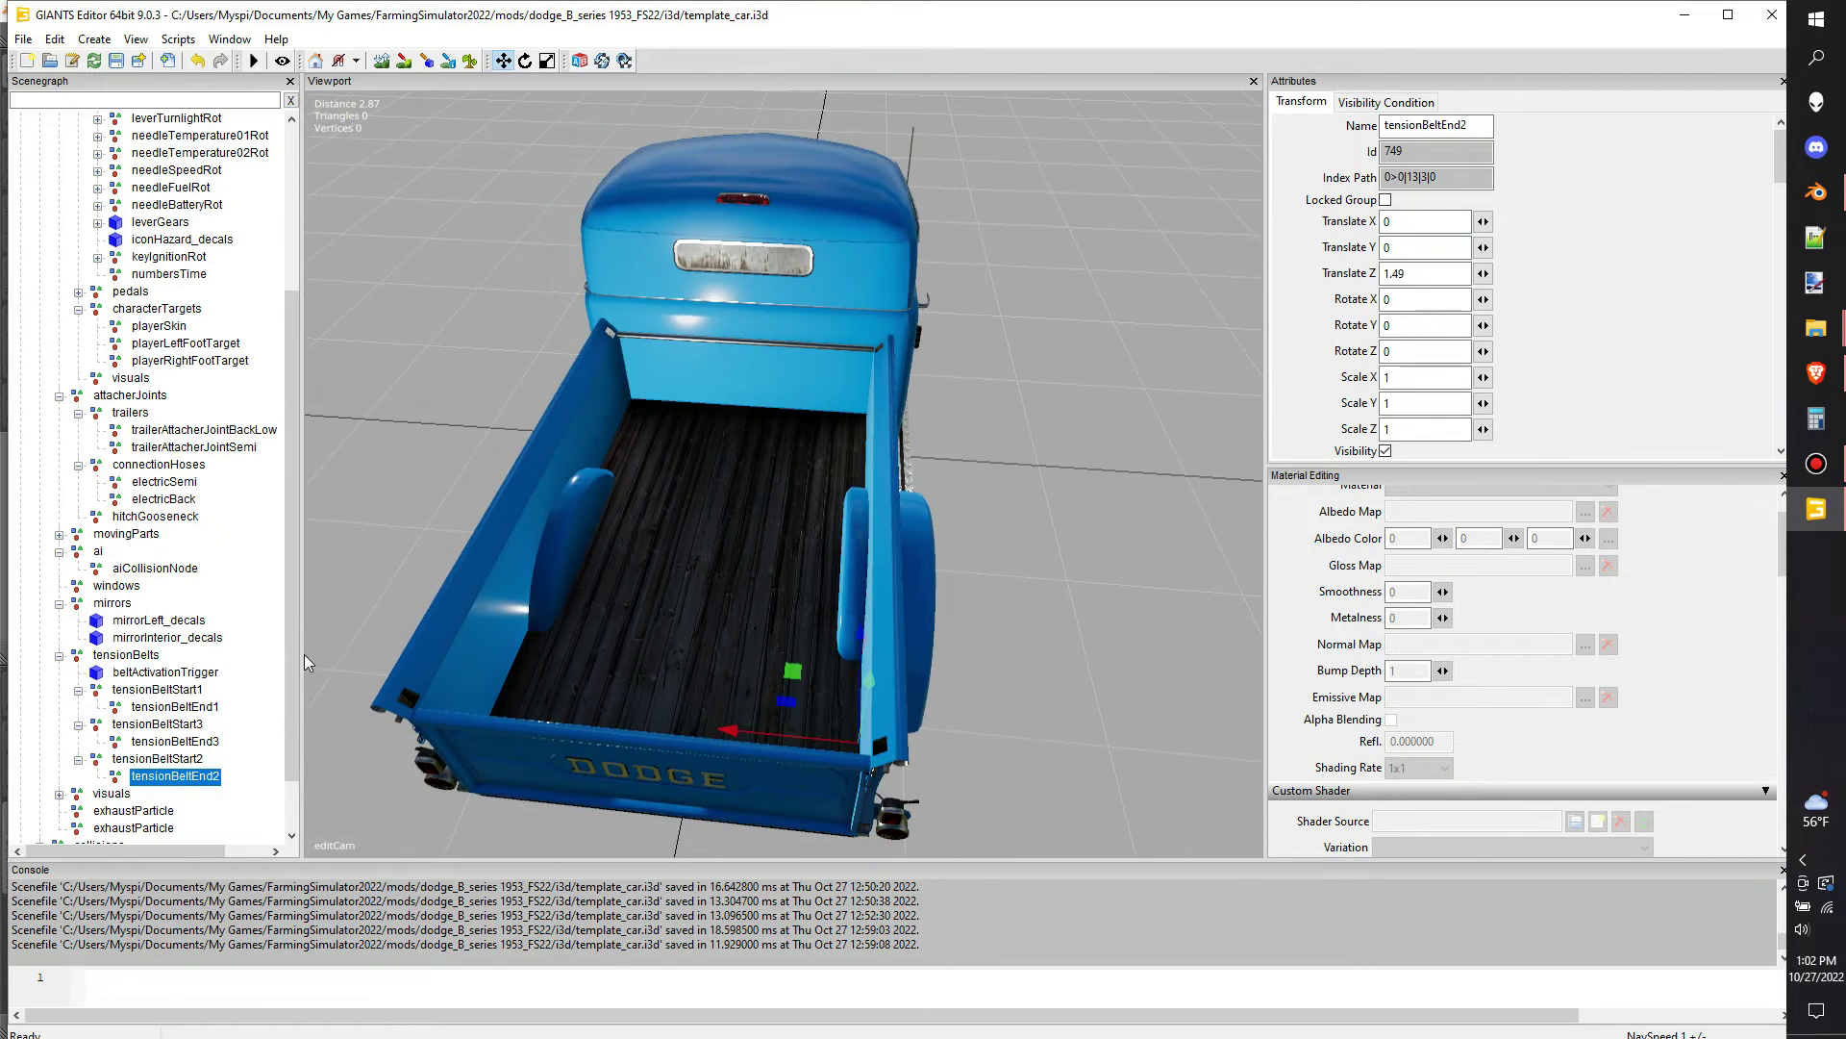
click(116, 61)
Collapse the main_component hierarchy, delete the light node below it and save the scene
alt+drag(922, 493, 331, 414)
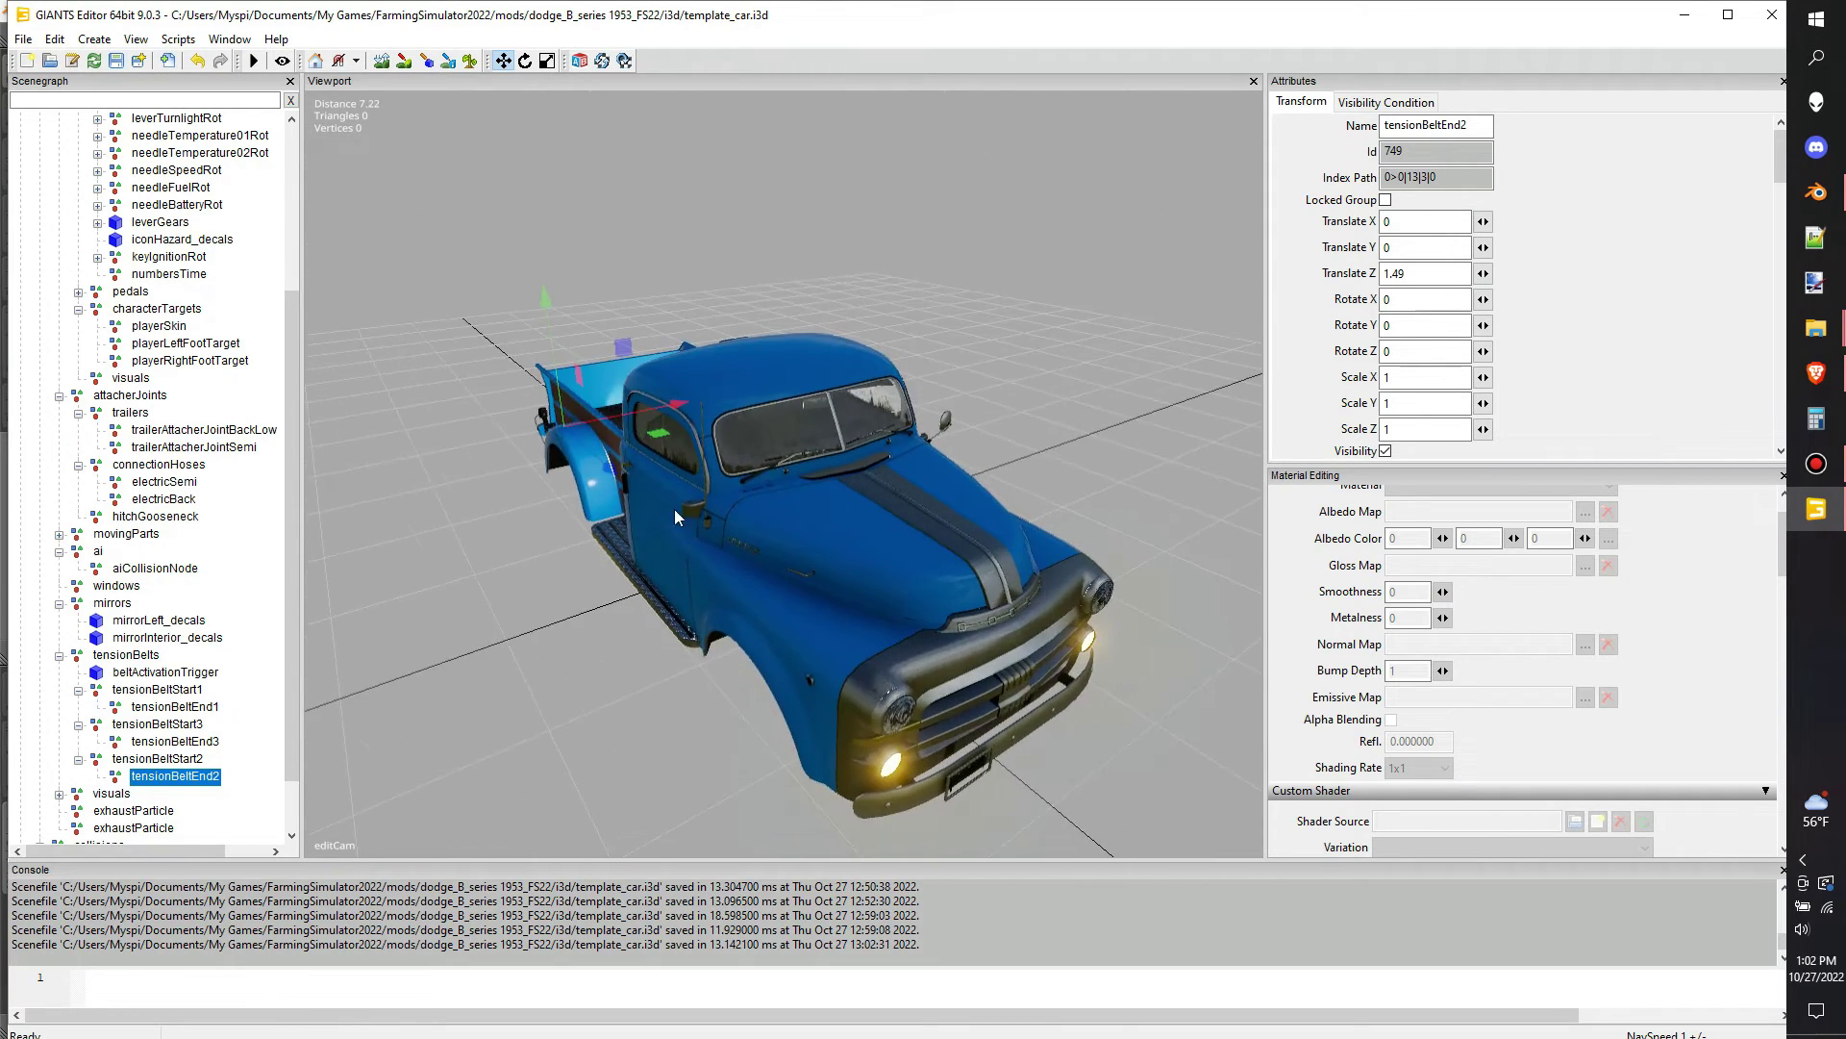
alt+drag(680, 515, 631, 518)
middle_drag(630, 517, 596, 500)
scroll(77, 159, up, 5)
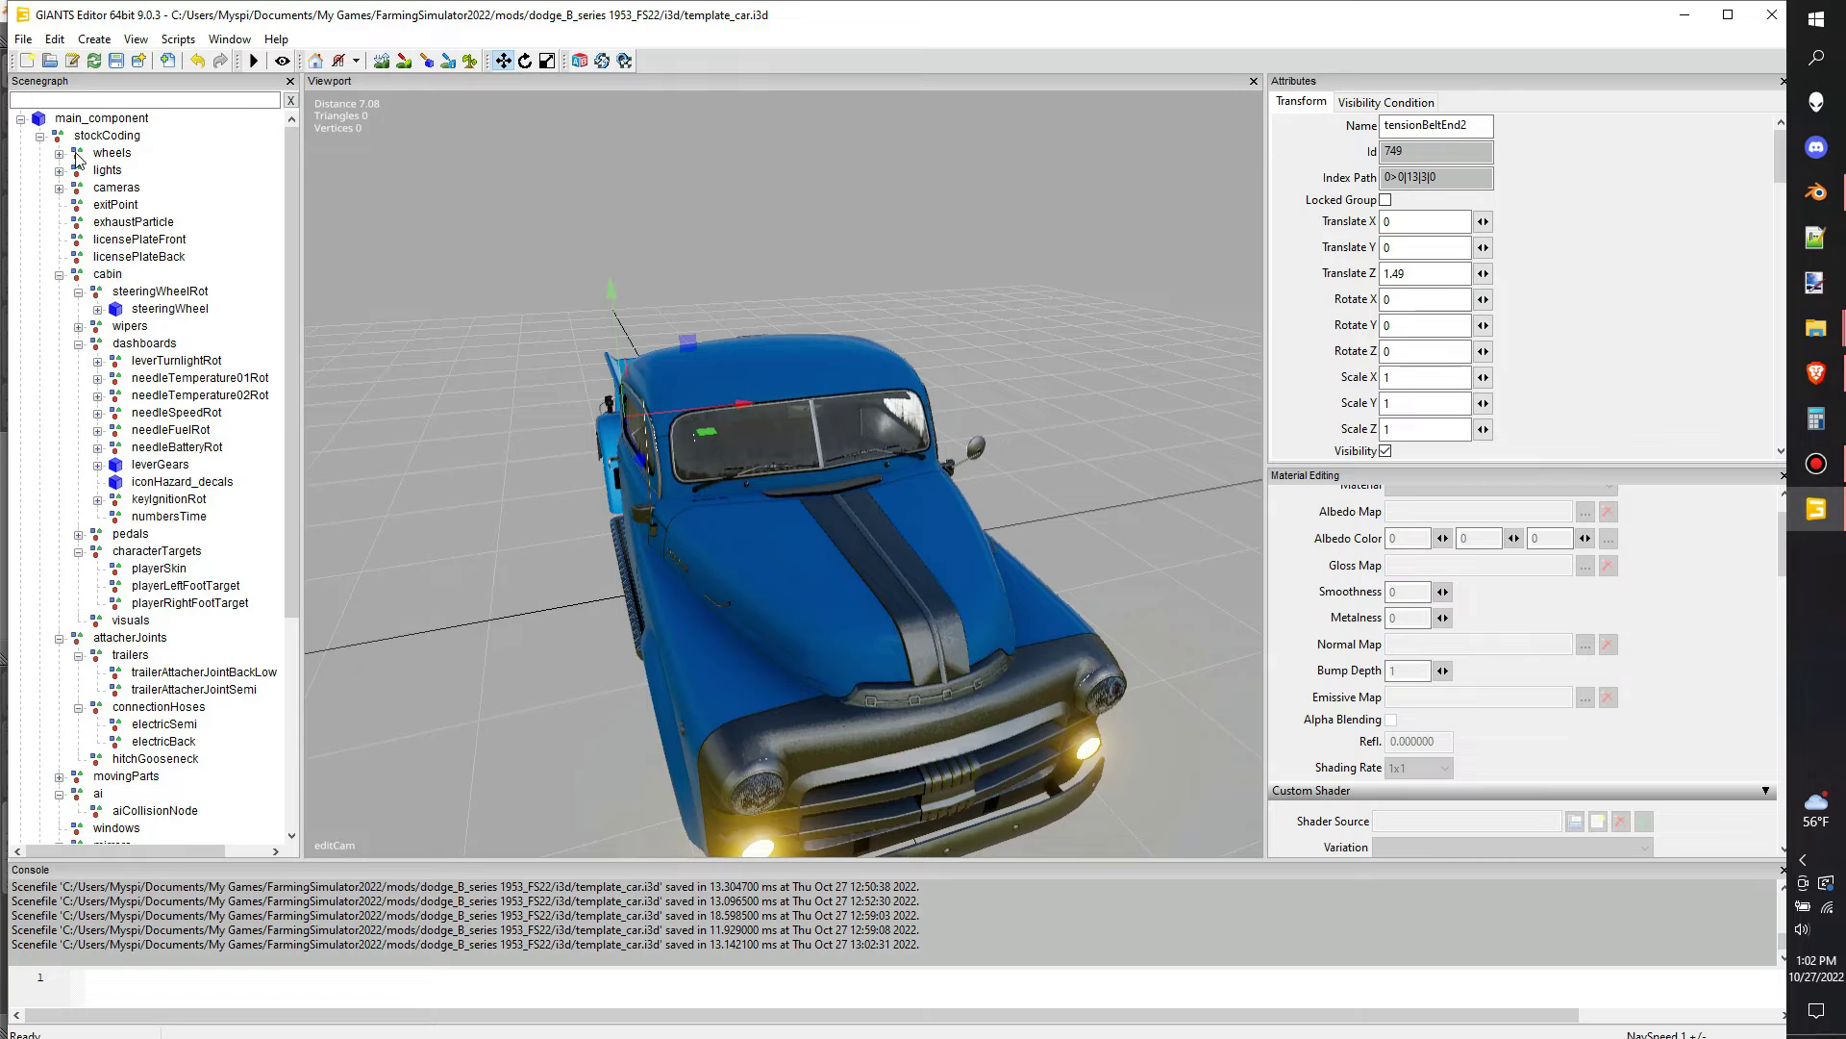
click(41, 138)
click(21, 120)
click(66, 136)
key(Delete)
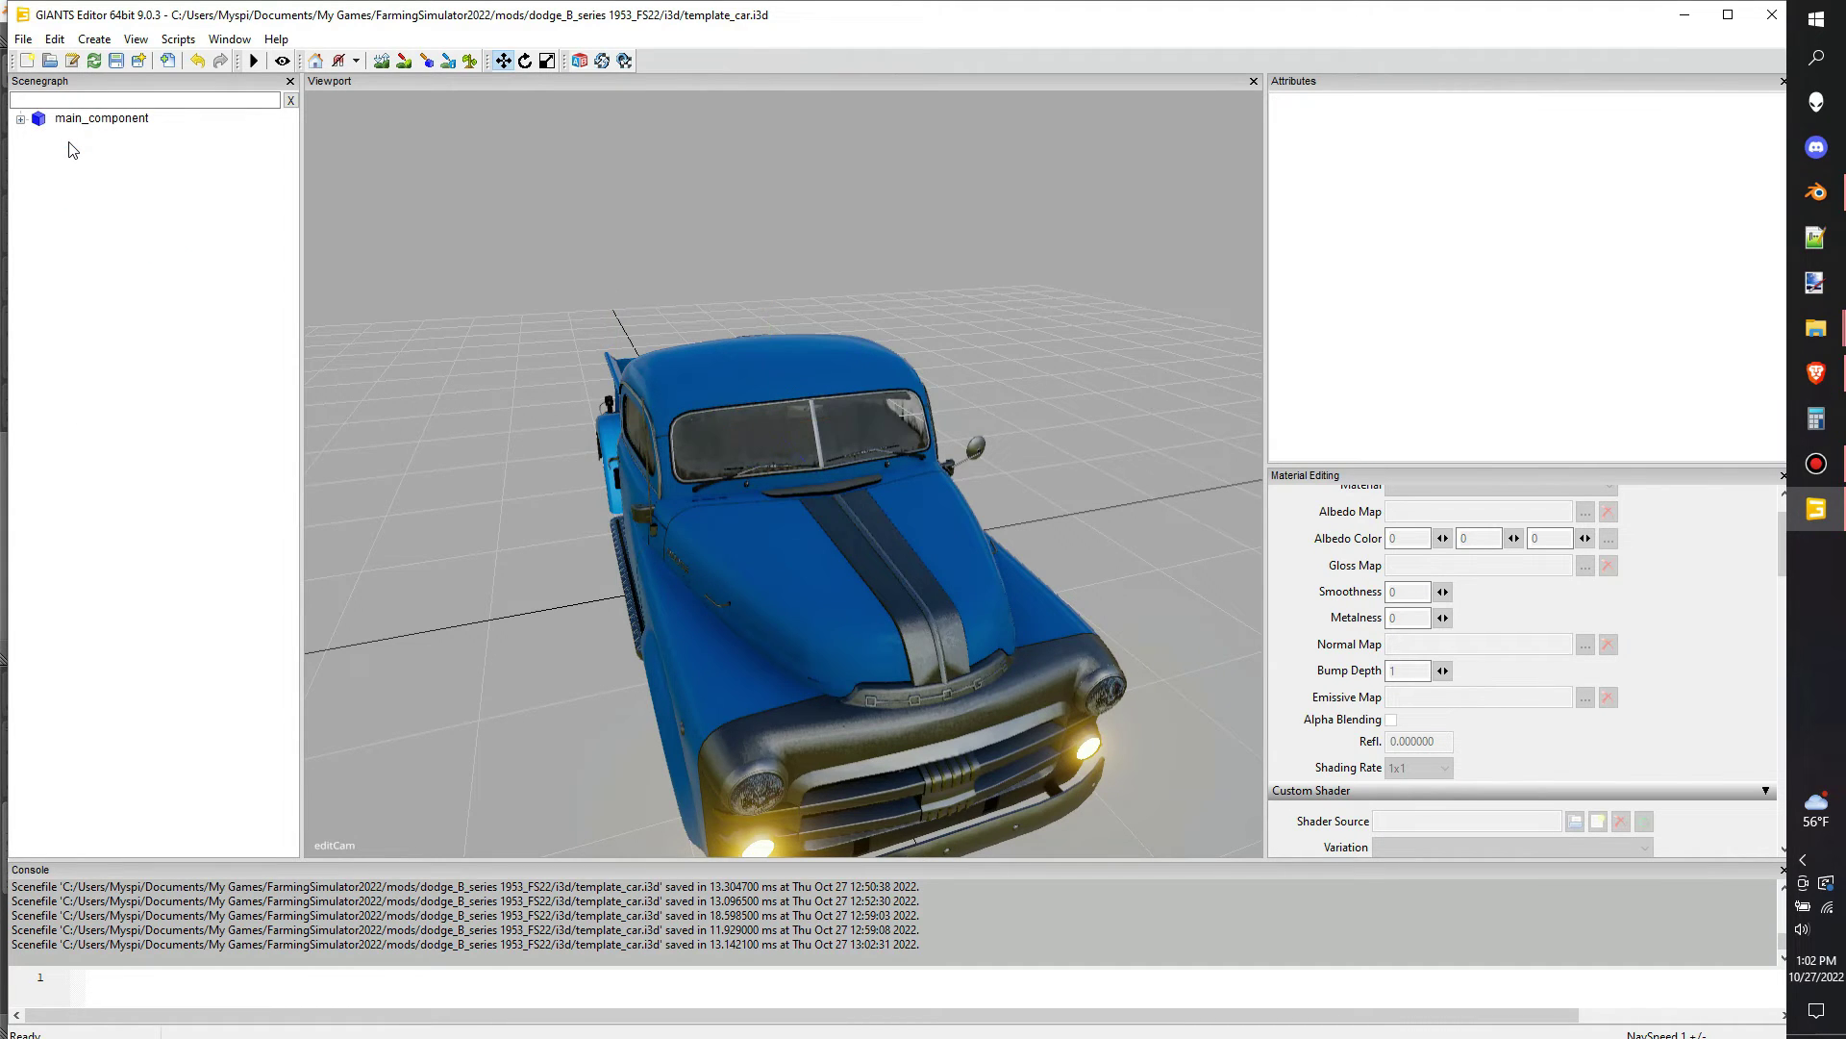
click(115, 61)
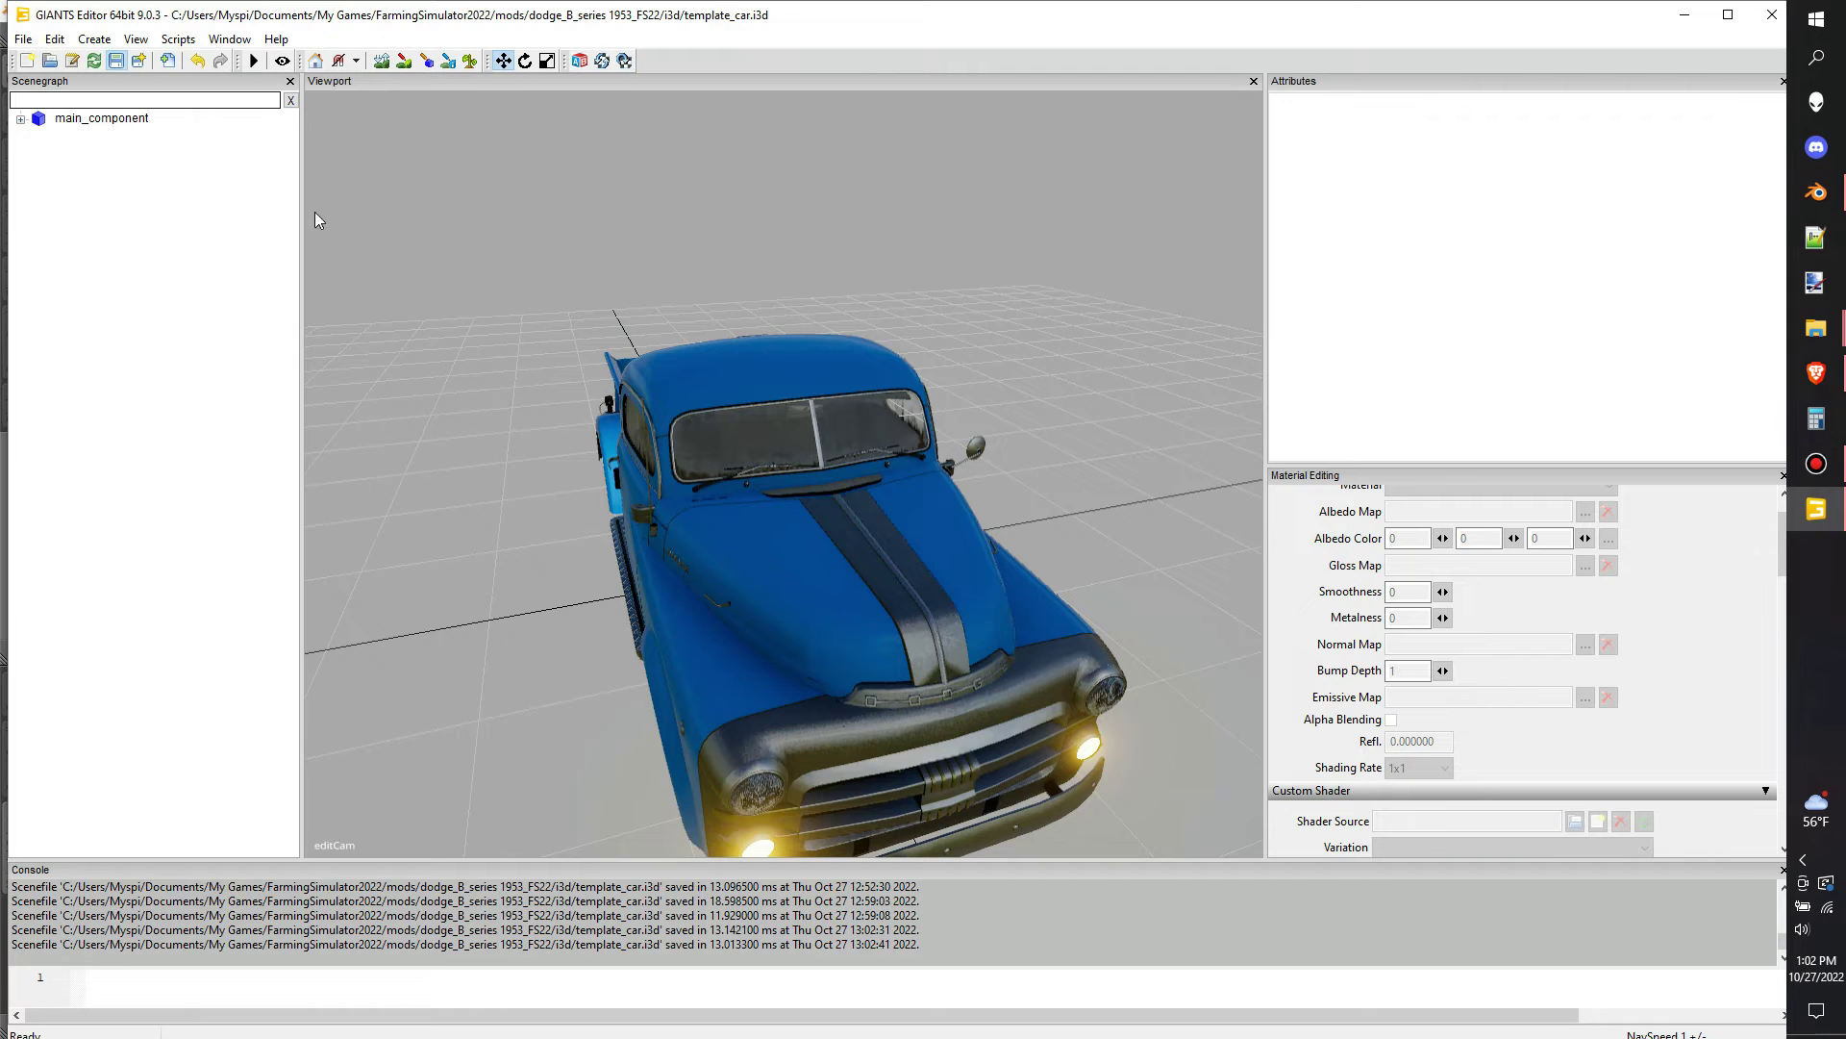
Examine the complete truck model from several sides
right_click(674, 270)
alt+drag(510, 313, 963, 373)
scroll(885, 316, down, 5)
scroll(962, 373, up, 4)
middle_drag(965, 380, 445, 206)
alt+drag(445, 206, 216, 267)
alt+drag(825, 406, 939, 457)
scroll(846, 457, up, 5)
middle_drag(939, 456, 758, 504)
click(758, 504)
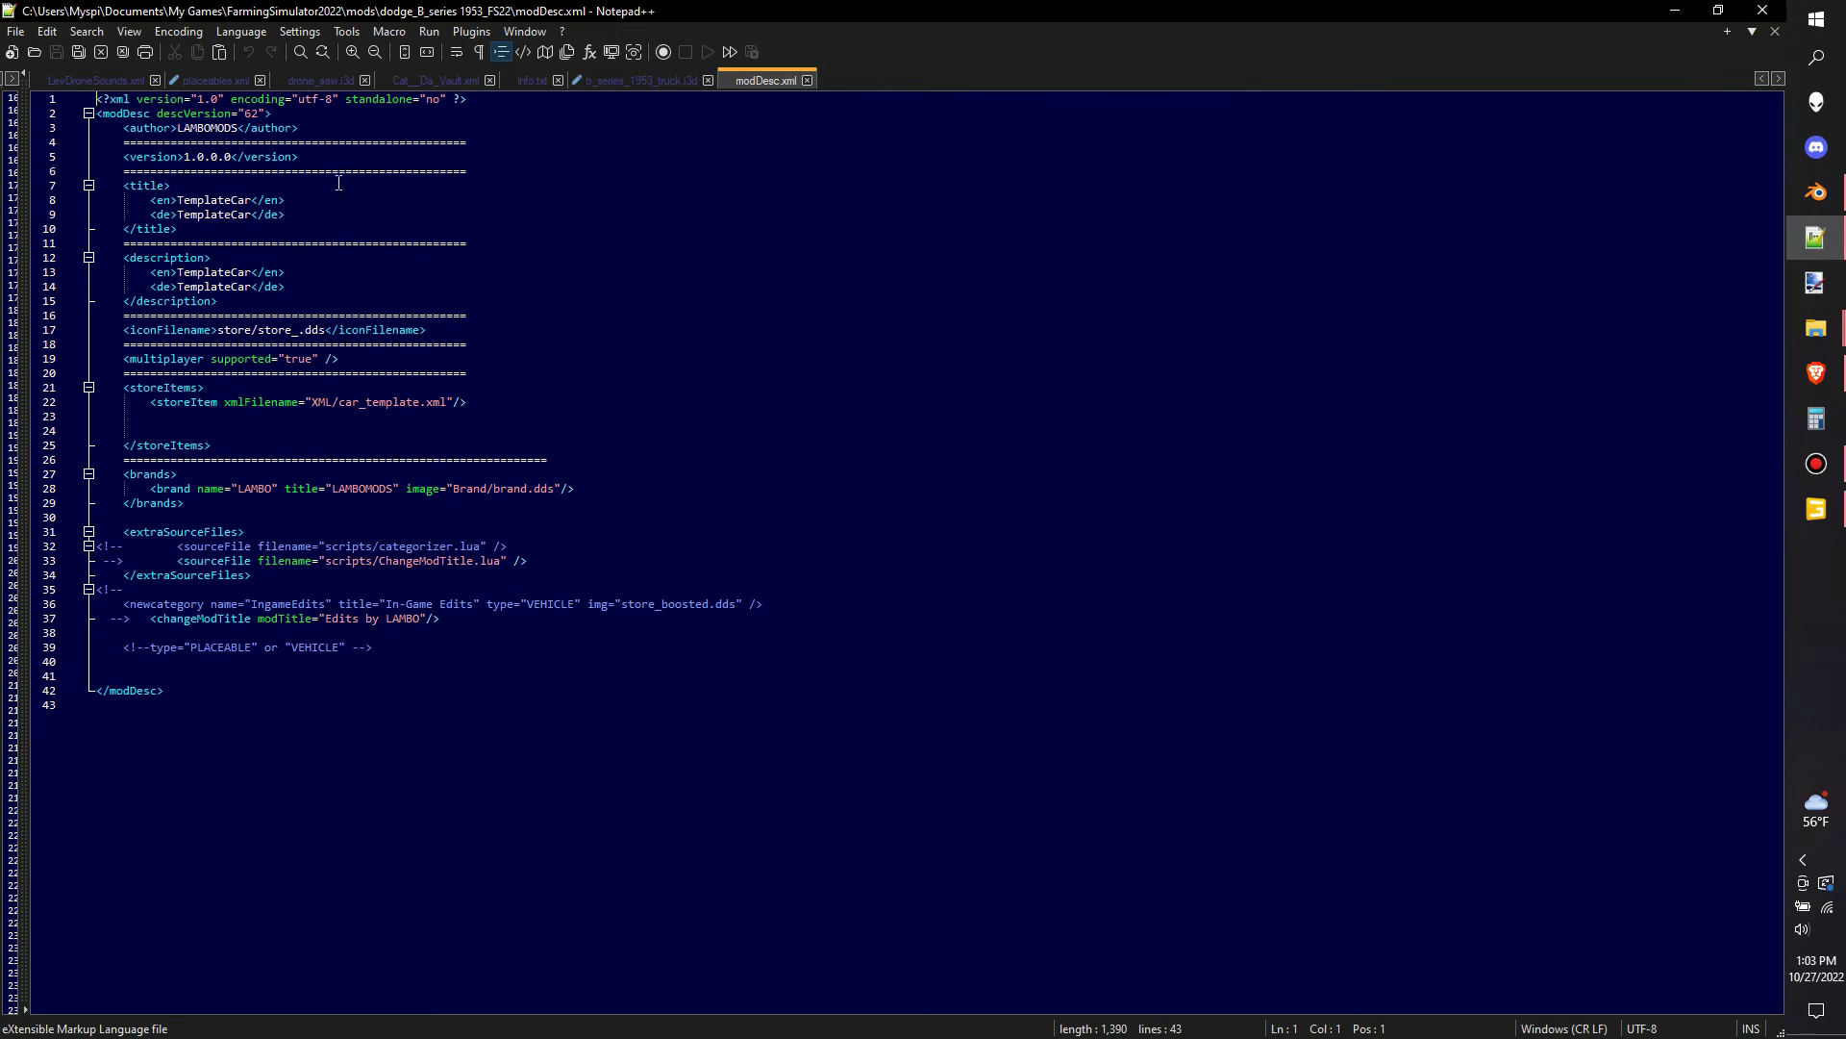
In modDesc.xml in Notepad++, set descVersion to 68 and replace the English title TemplateCar with the Dodge B Series name
click(260, 114)
key(BackSpace)
text(8)
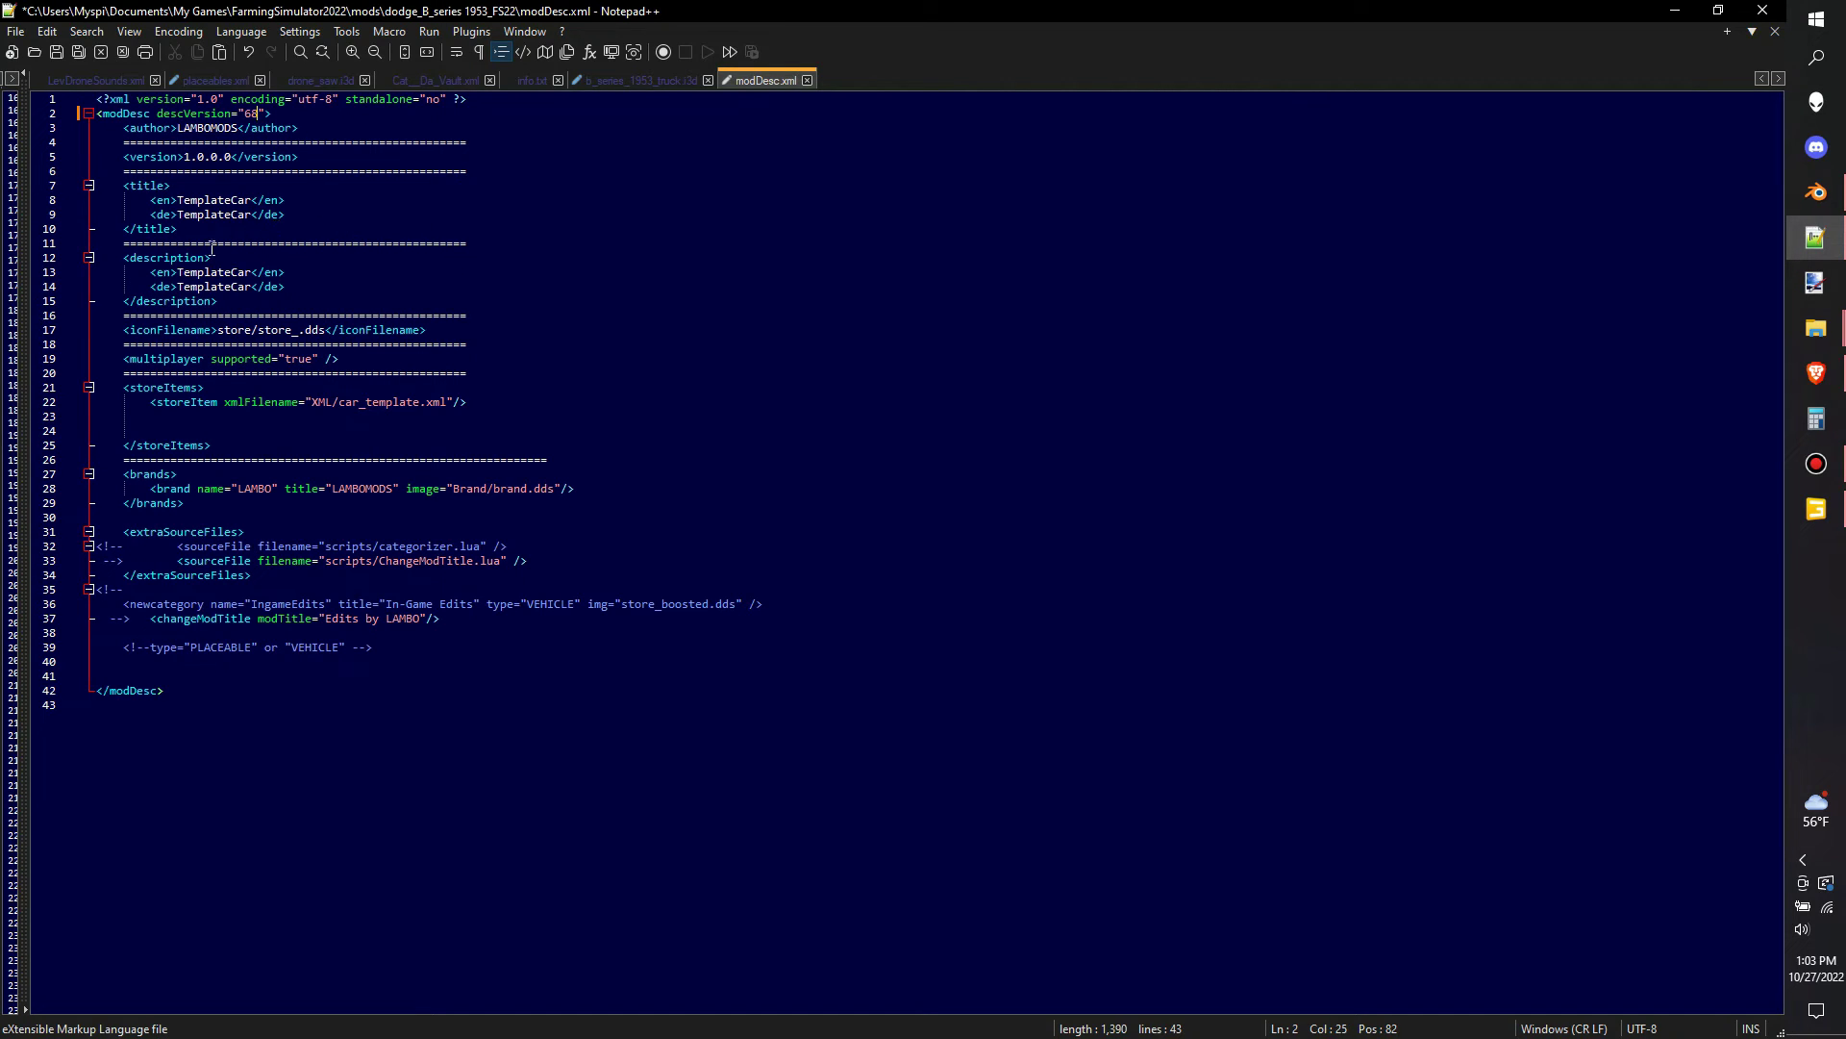
double_click(210, 204)
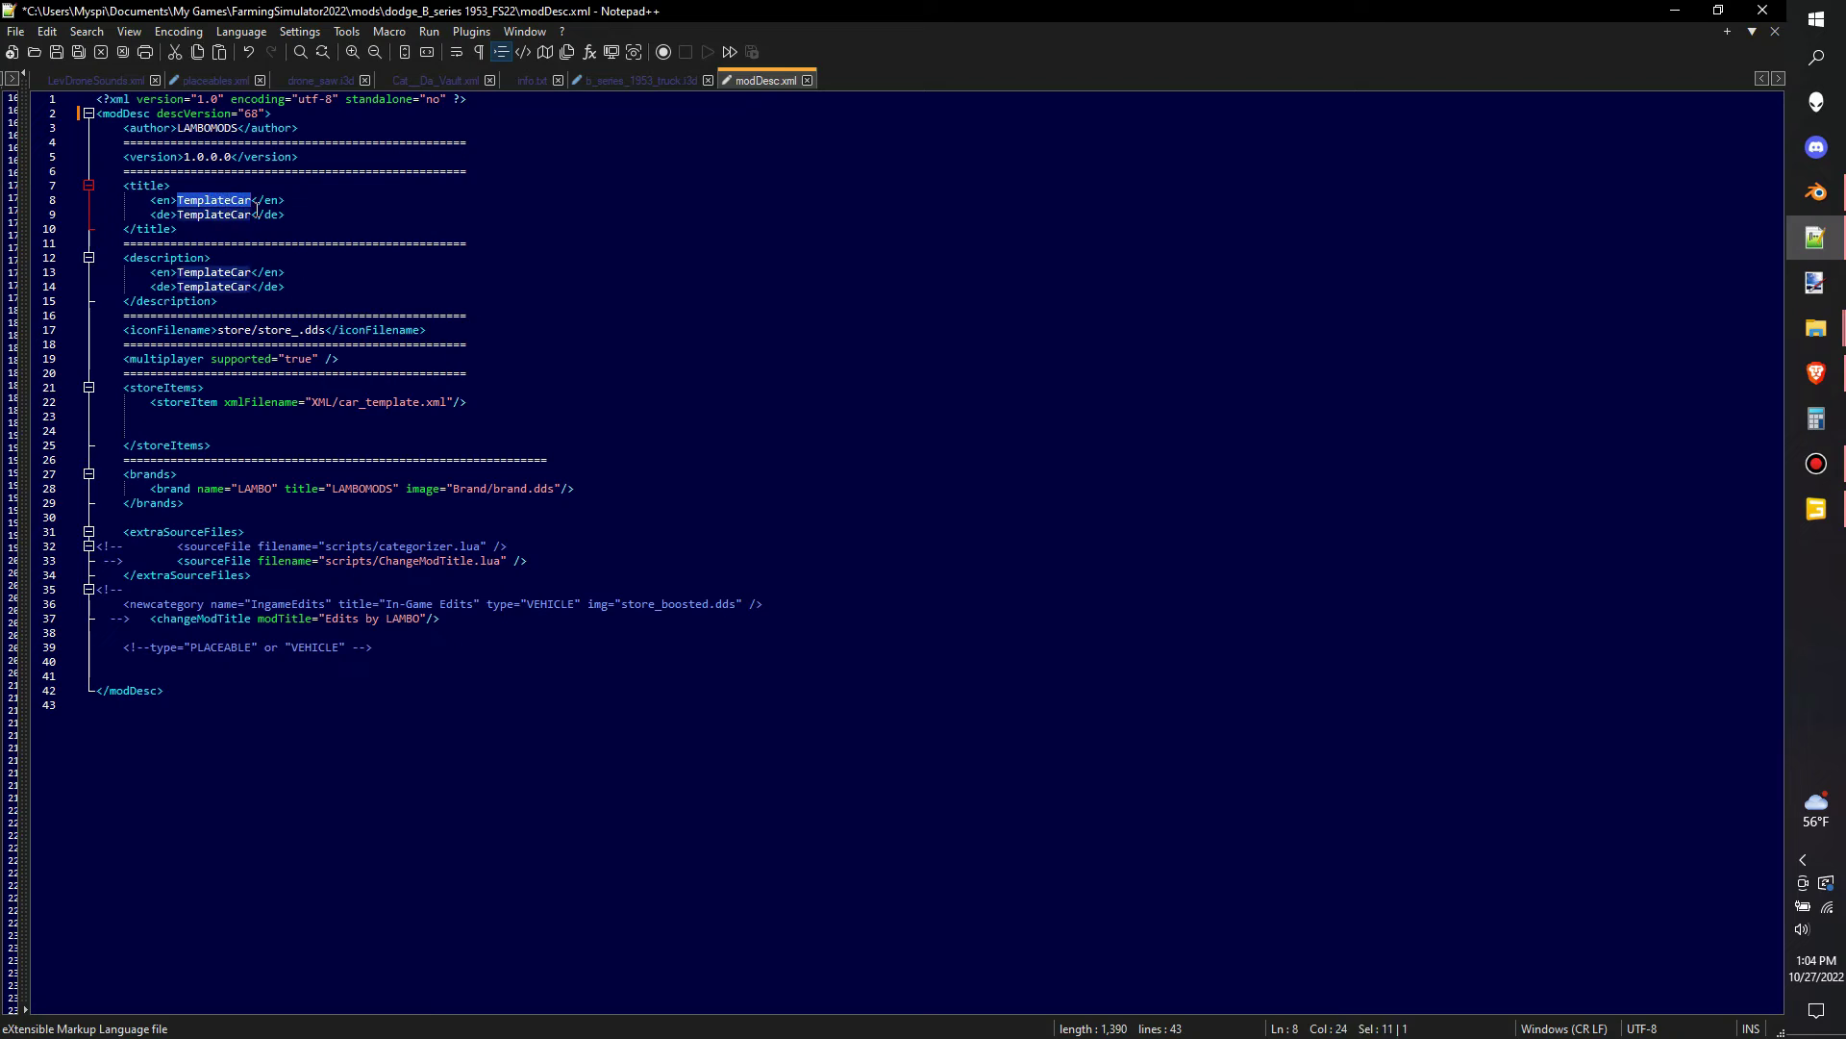
text(Dodg)
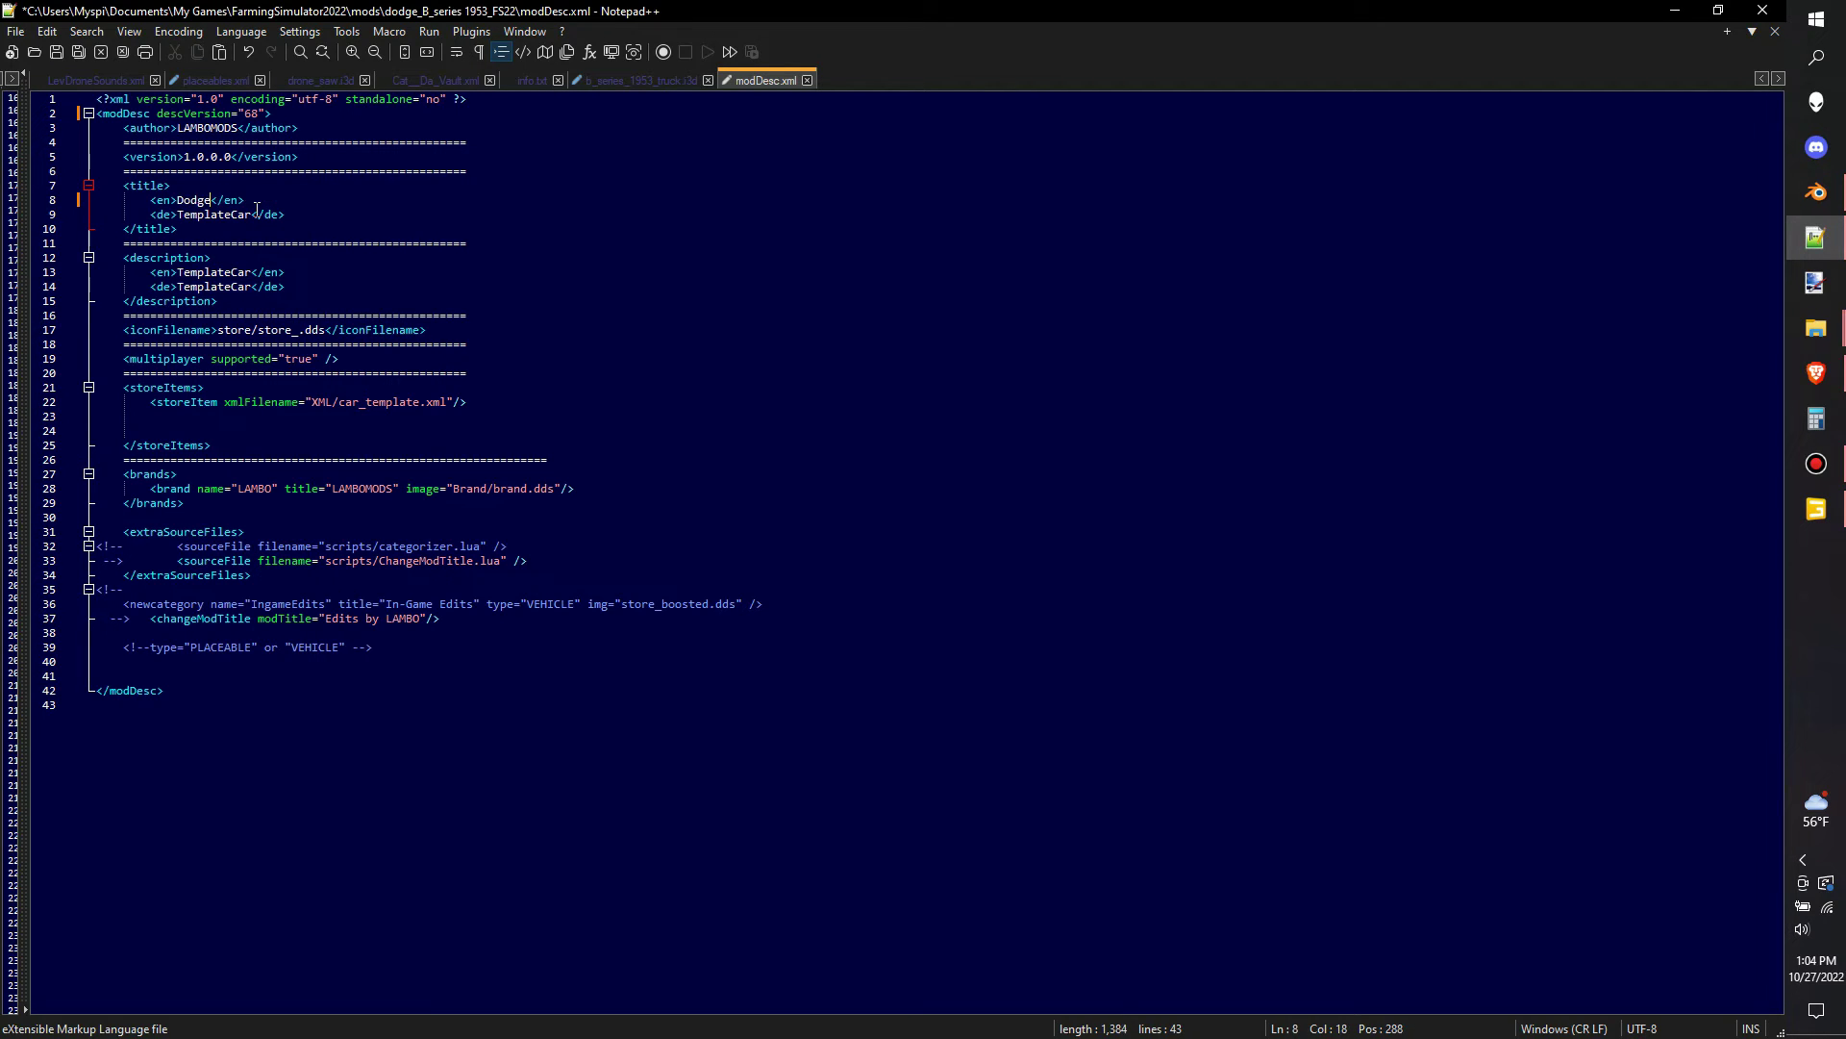
text(e B Serei)
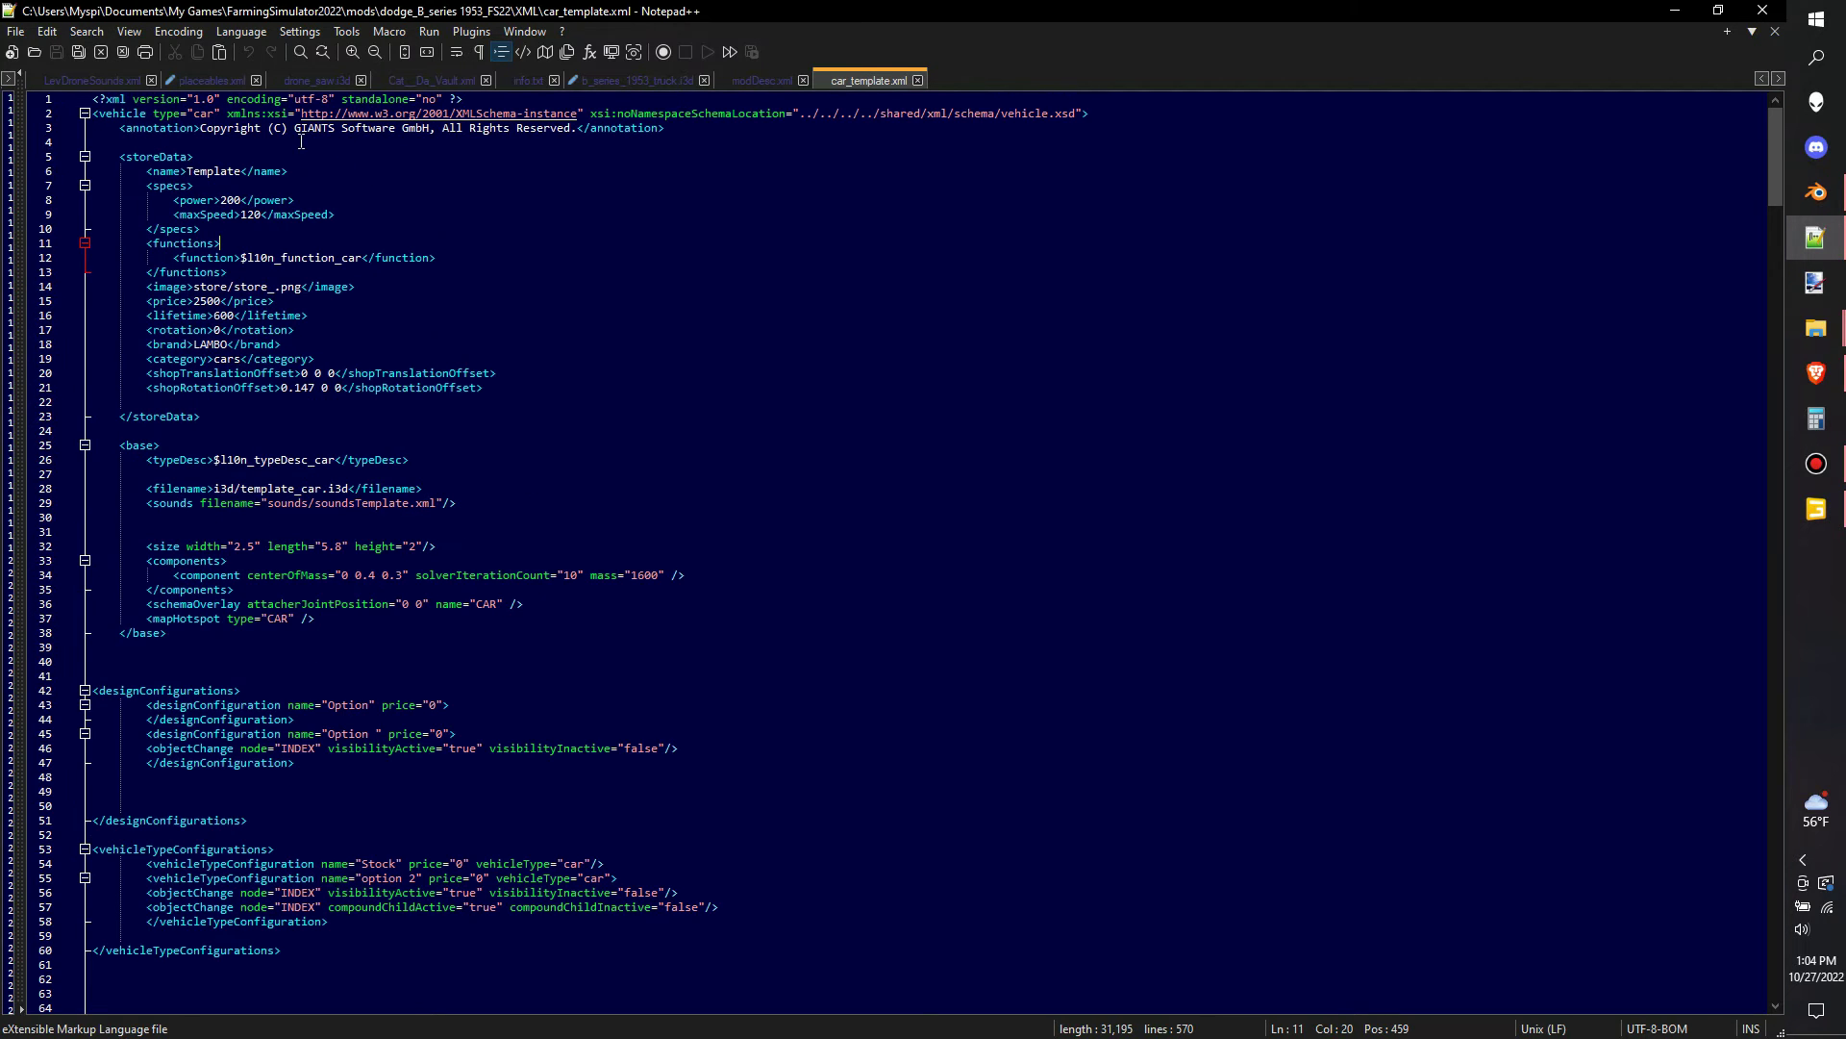
Set the storeData name in car_template.xml to "Dodge B Series 1953"
double_click(221, 170)
text(Dodge B Series 1953)
click(646, 240)
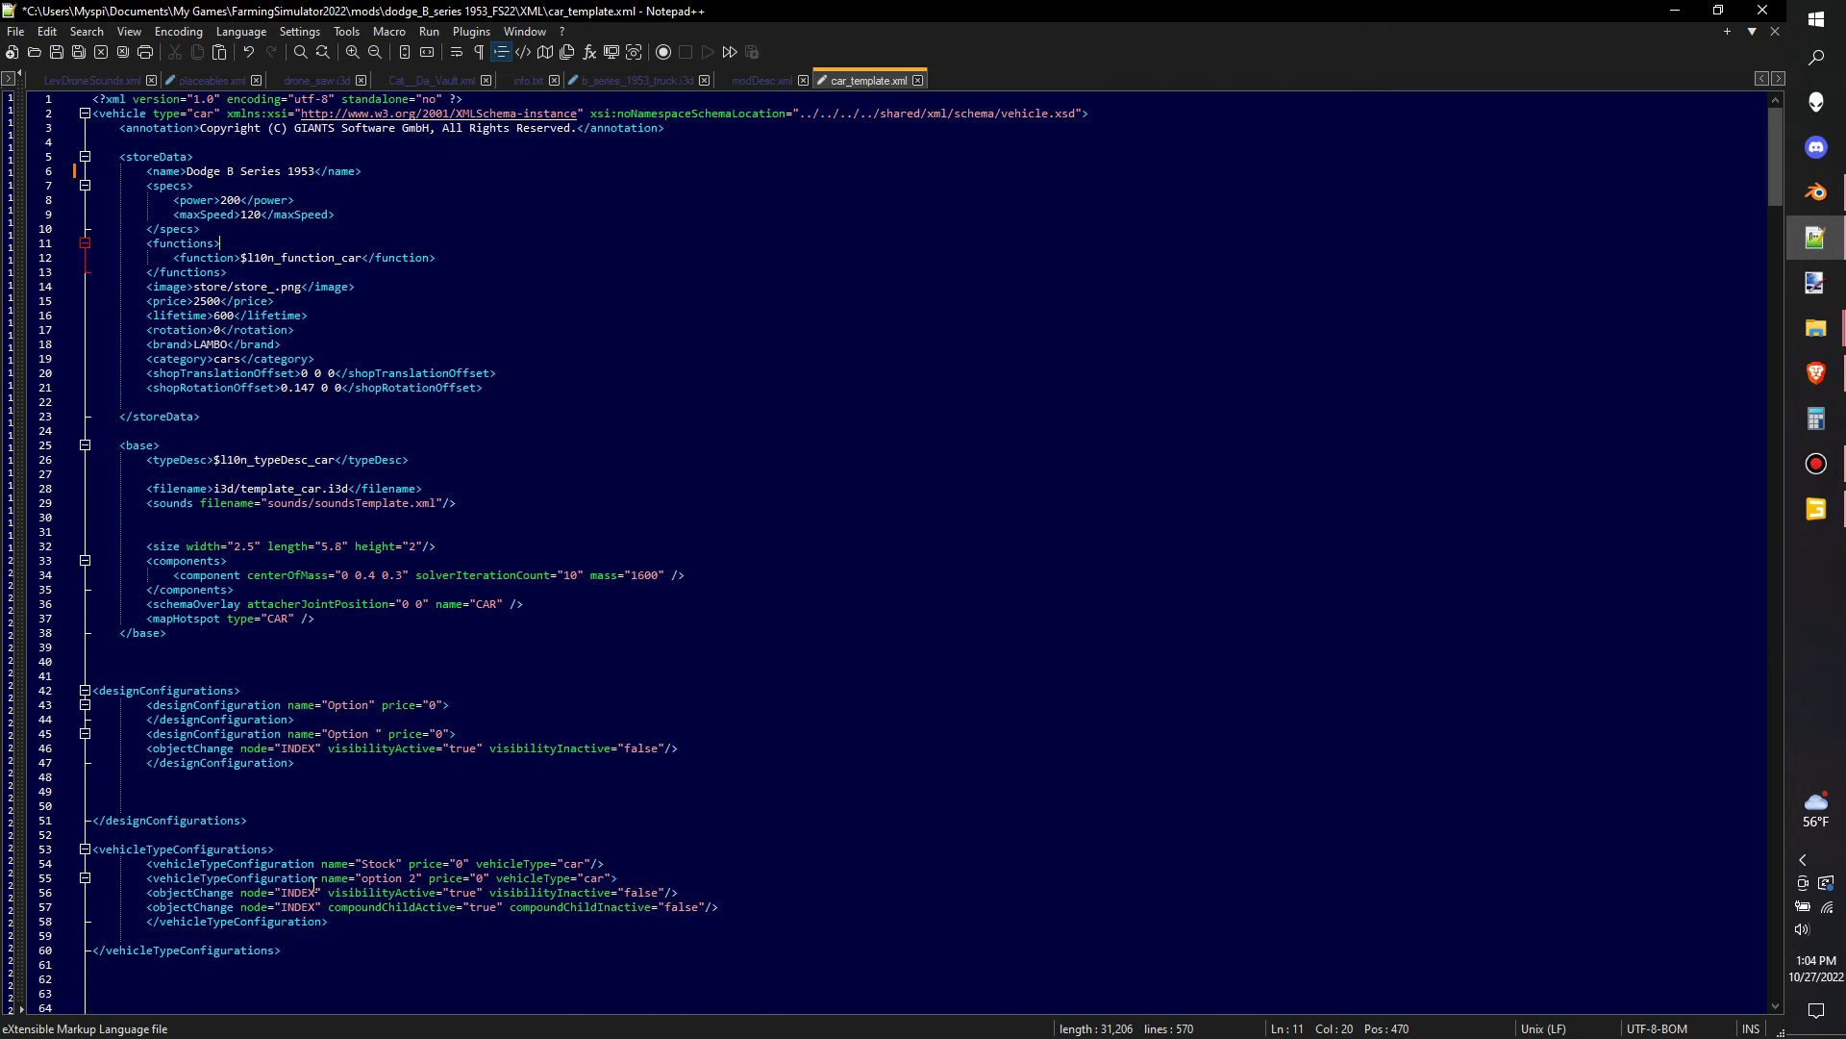
Comment out the Stock and option 2 entries inside the vehicleTypeConfigurations block of car_template.xml
scroll(379, 815, down, 3)
drag(736, 779, 195, 766)
drag(380, 796, 96, 735)
right_click(135, 758)
click(211, 693)
click(566, 575)
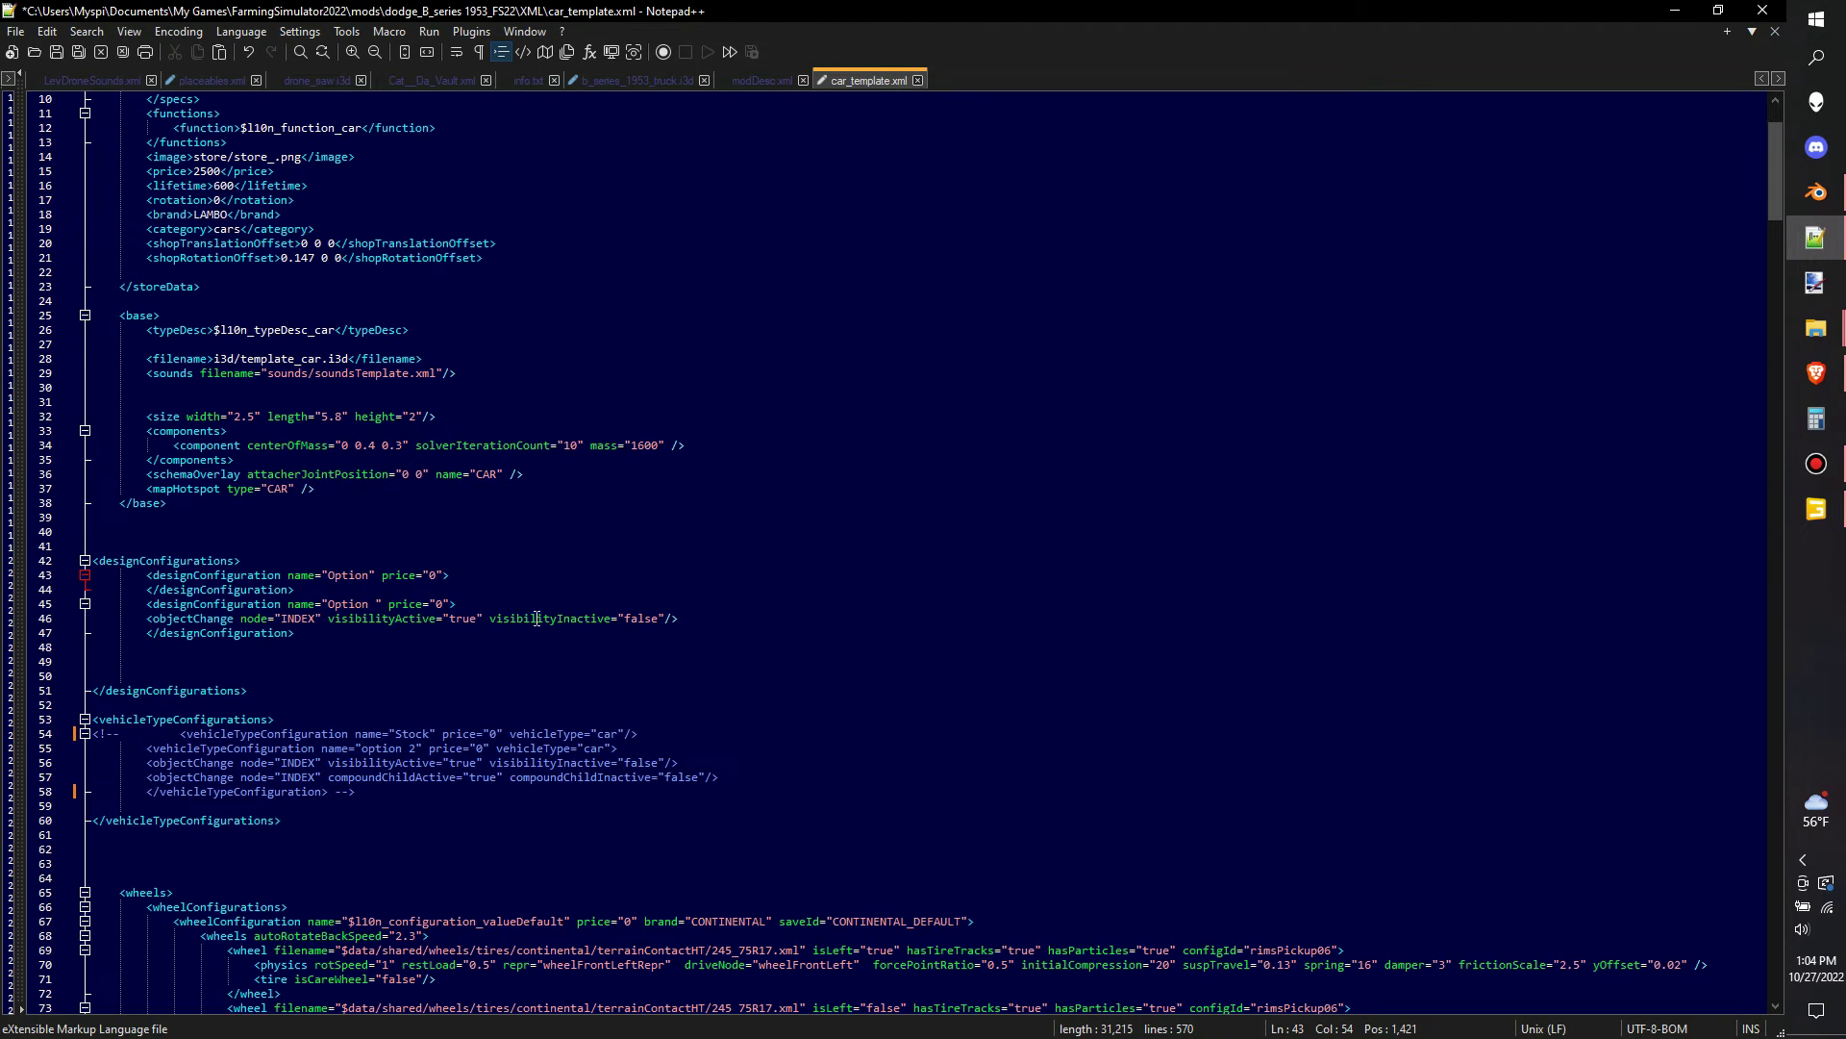
scroll(700, 617, down, 5)
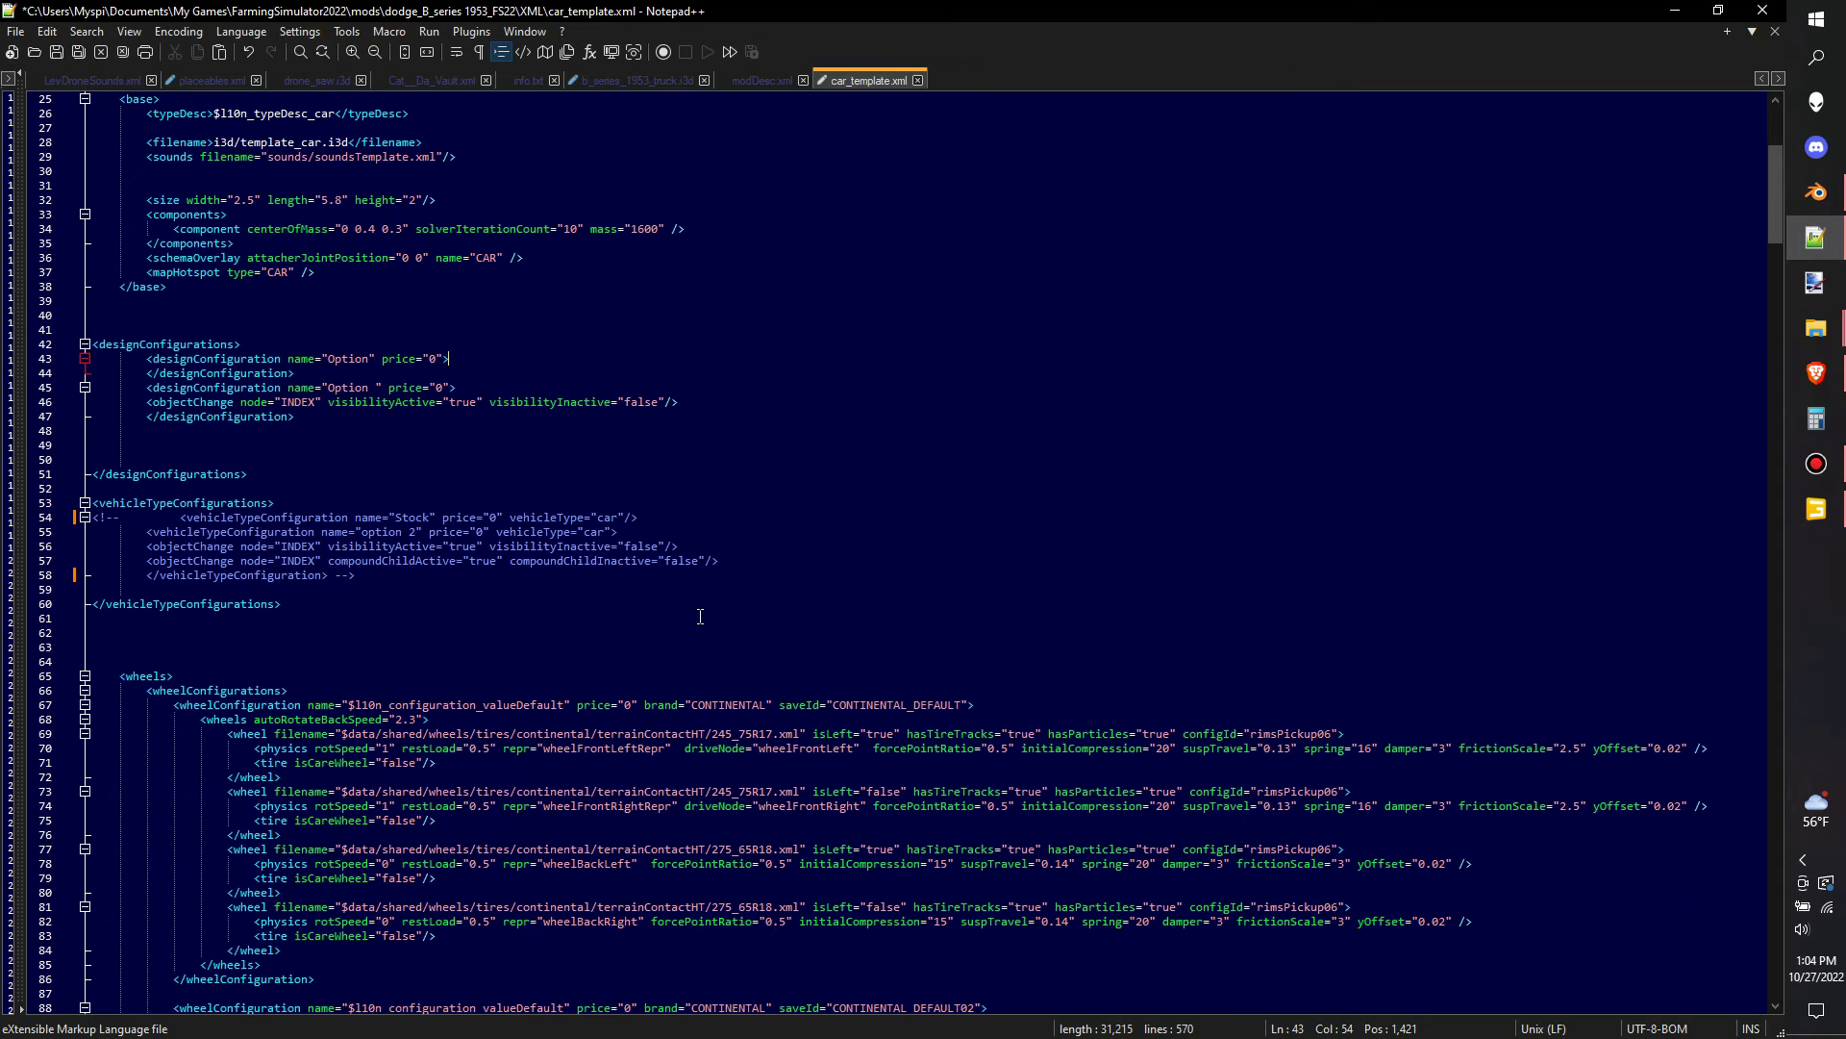
scroll(700, 617, up, 4)
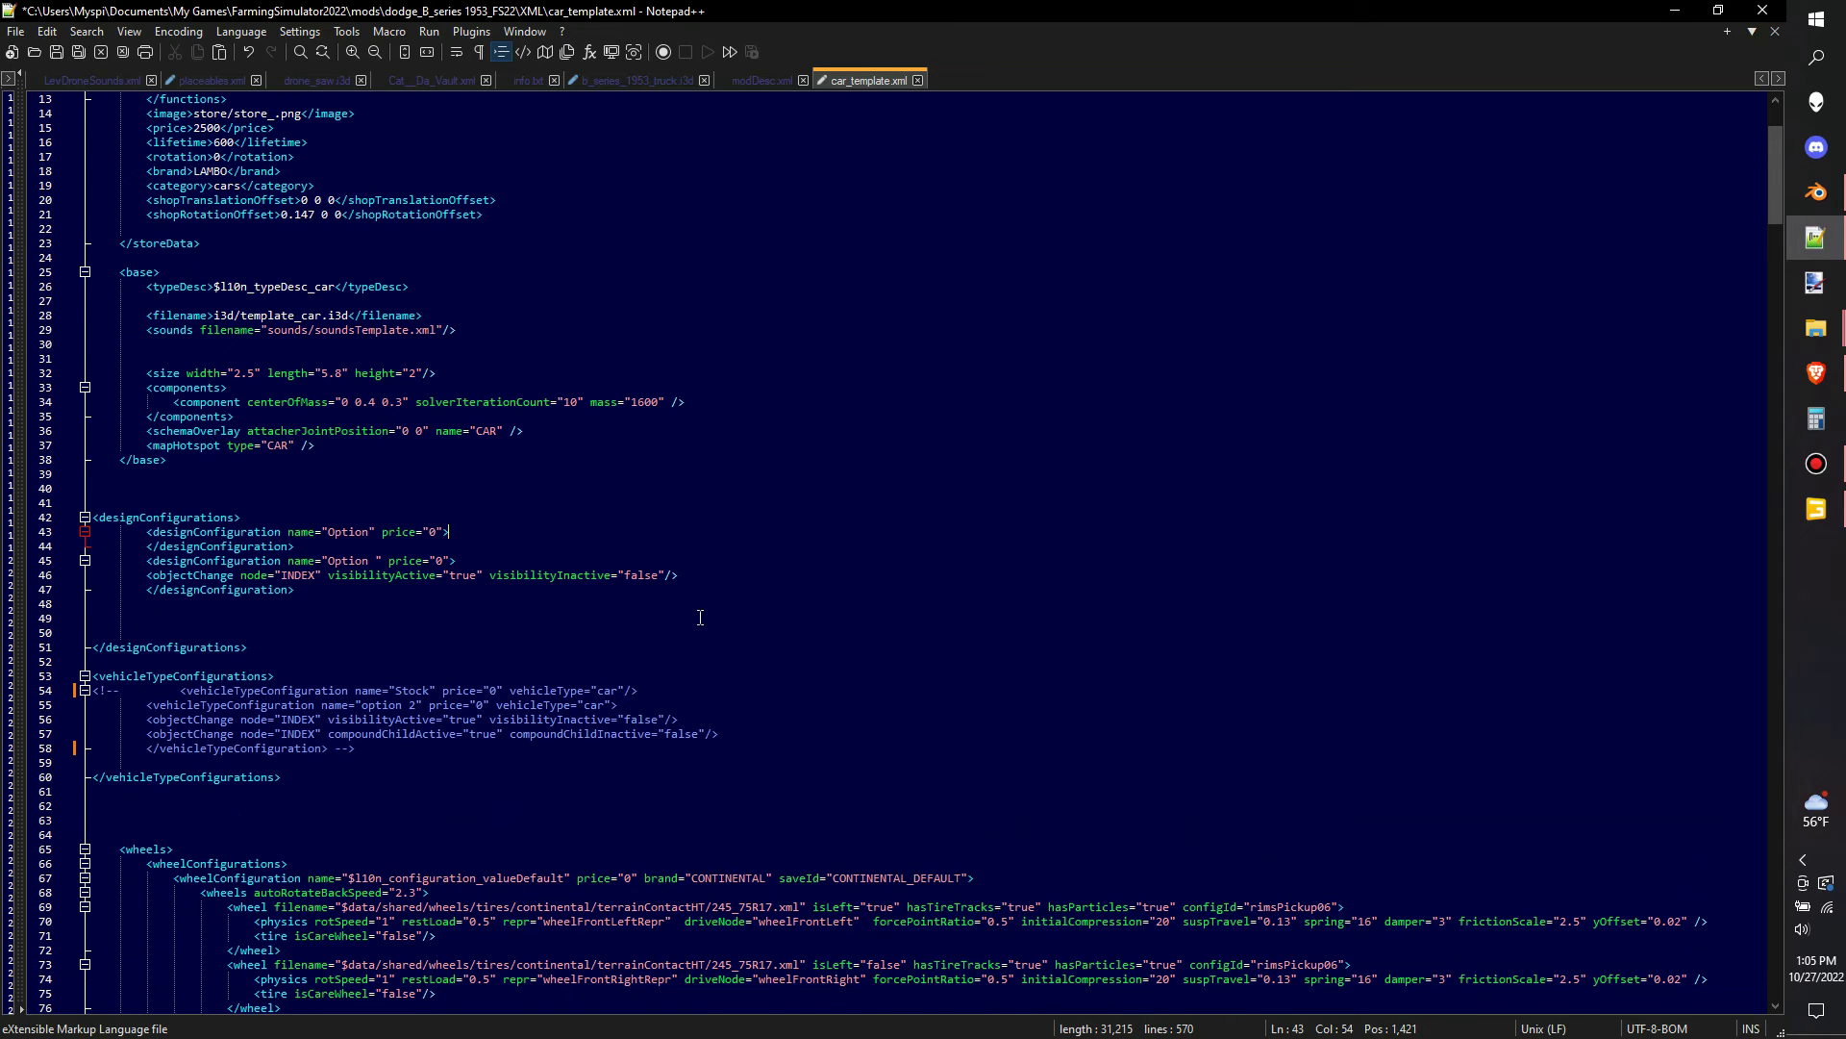
Save car_template.xml, switch to Farming Simulator 22 and open the Dodge B Series 1953 from the shop's Cars category
scroll(515, 321, up, 4)
click(57, 55)
key(alt+Tab)
click(612, 755)
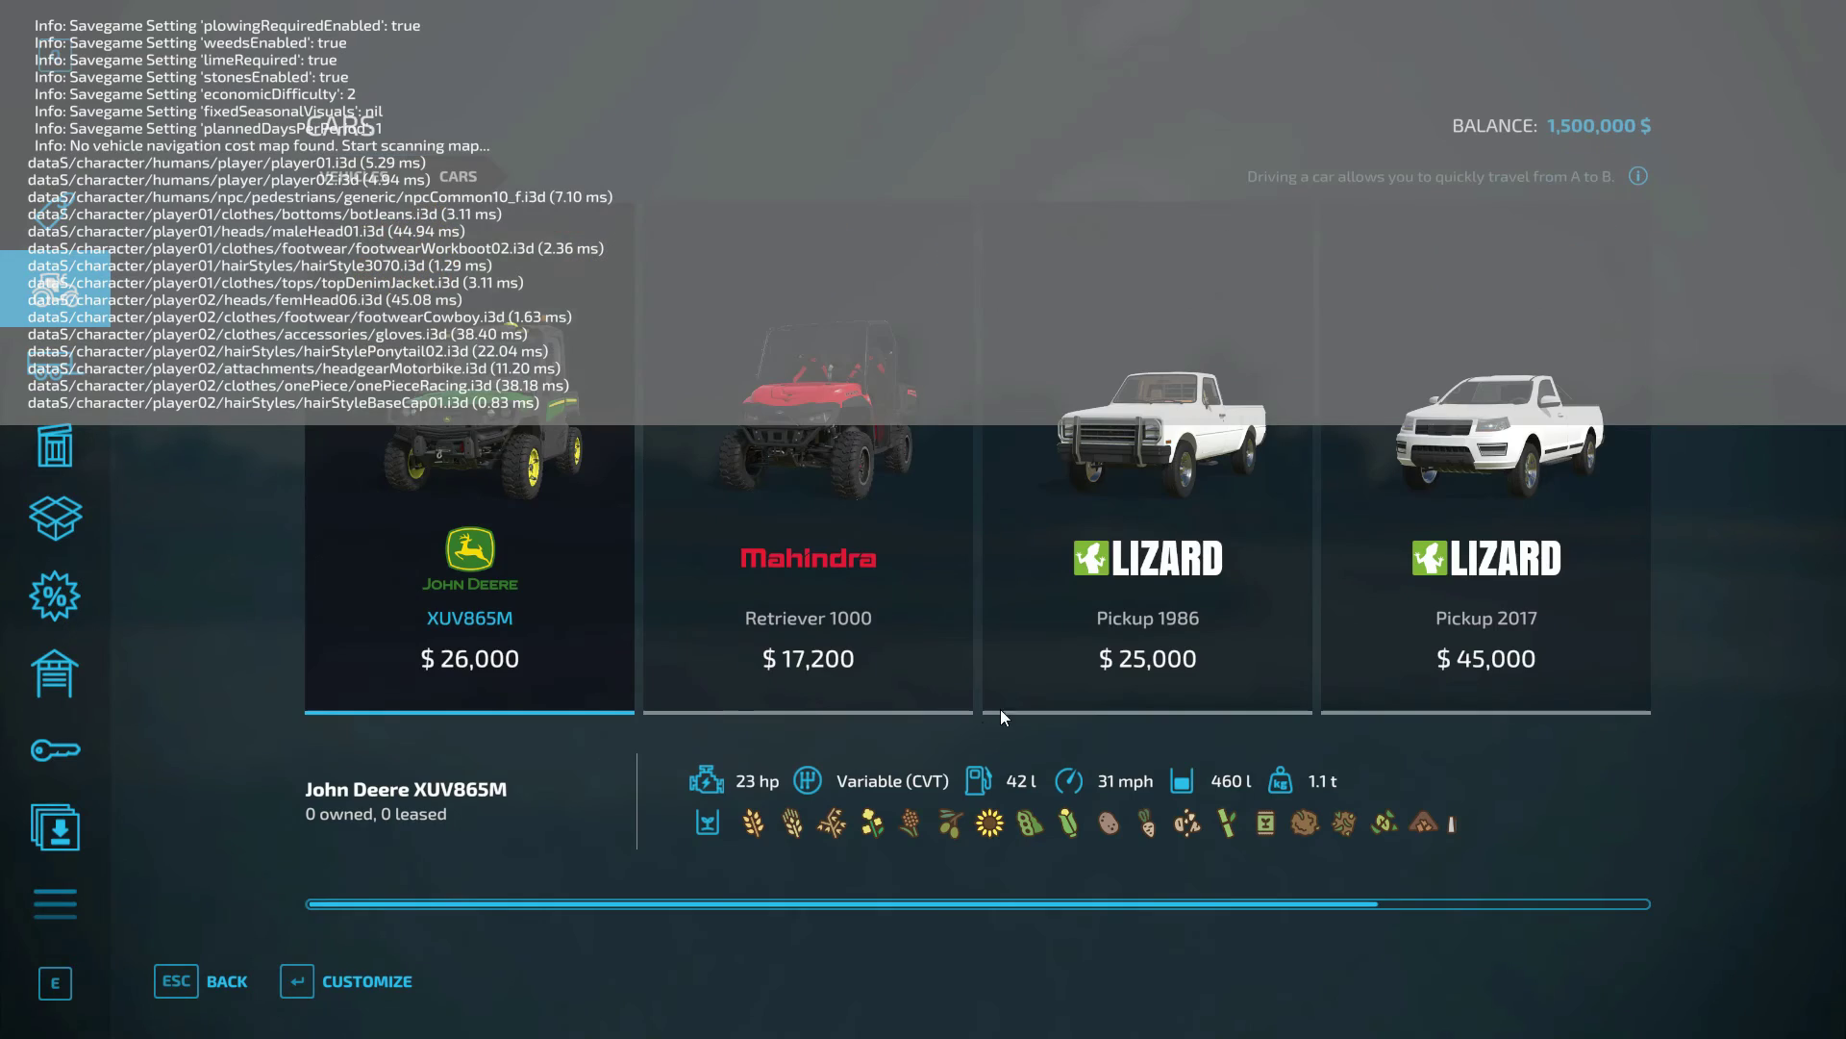
scroll(1192, 500, down, 1)
click(1499, 487)
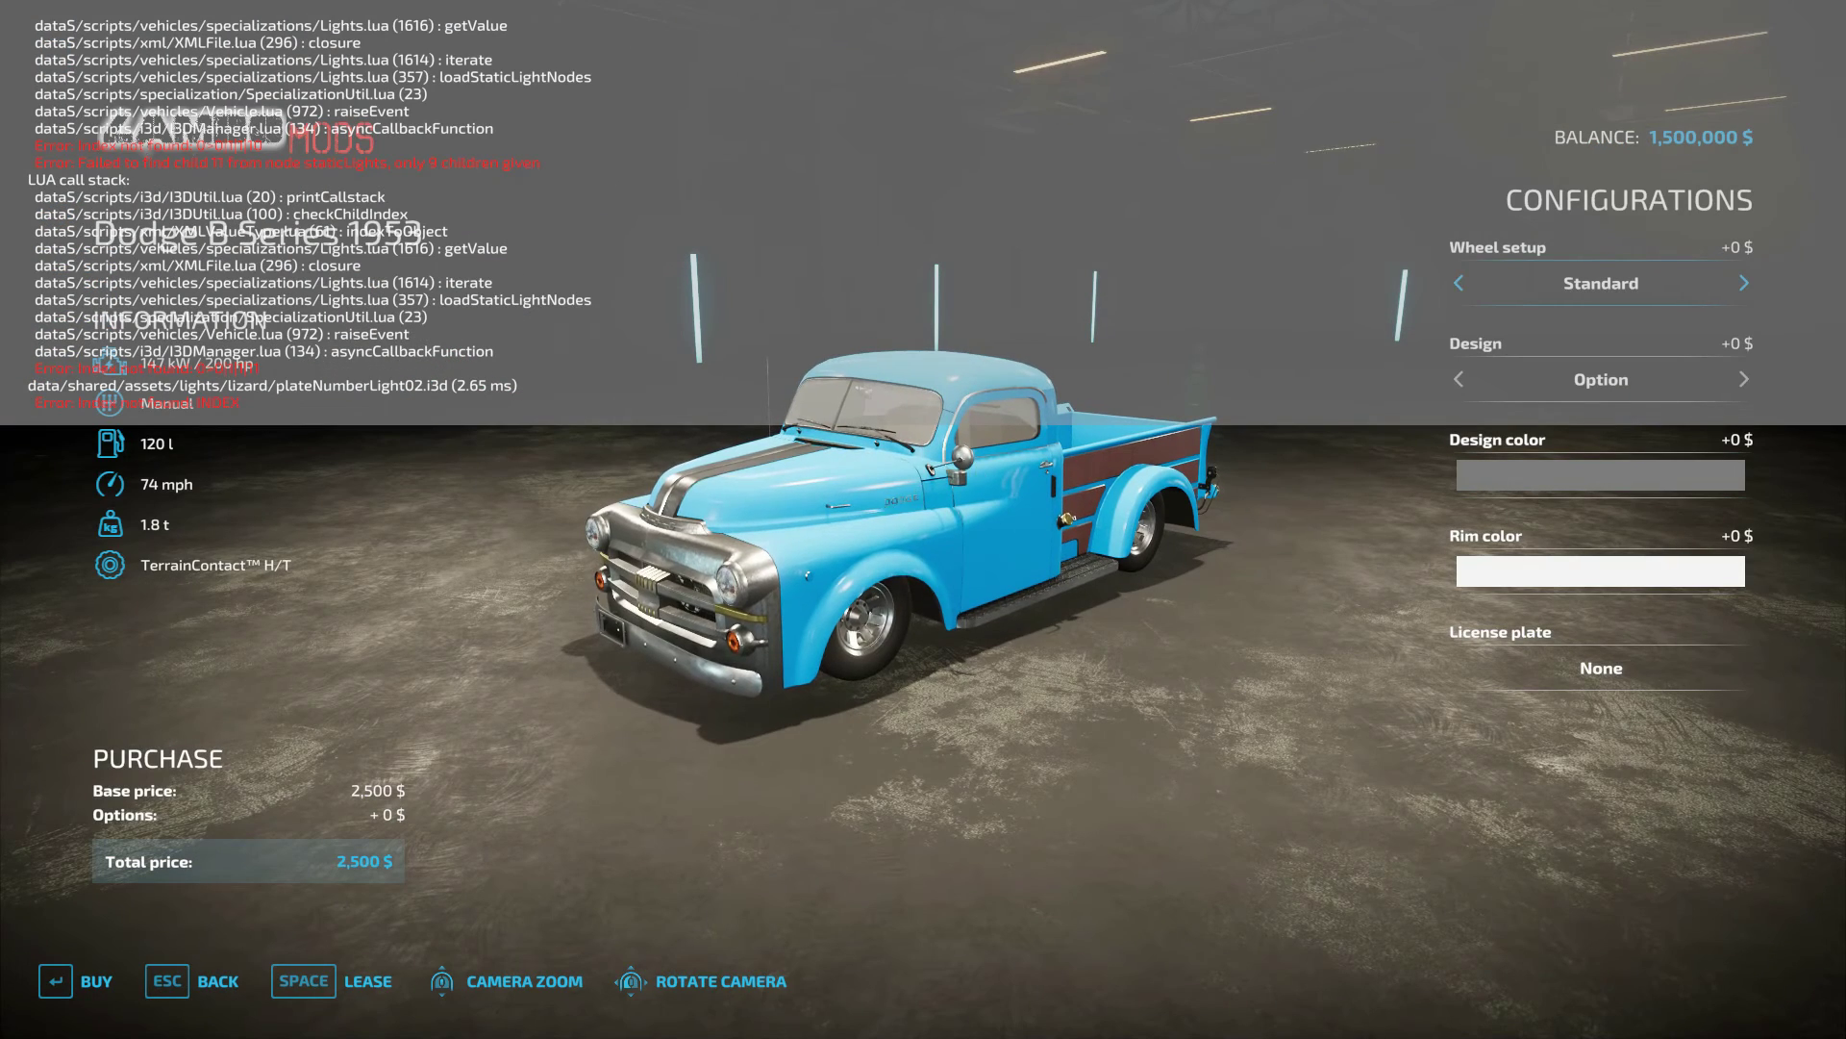
Buy the Dodge B Series 1953 with the Standard wheel setup and leave the shop
mouse_move(596, 193)
mouse_down()
mouse_move(307, 252)
mouse_move(348, 265)
mouse_up()
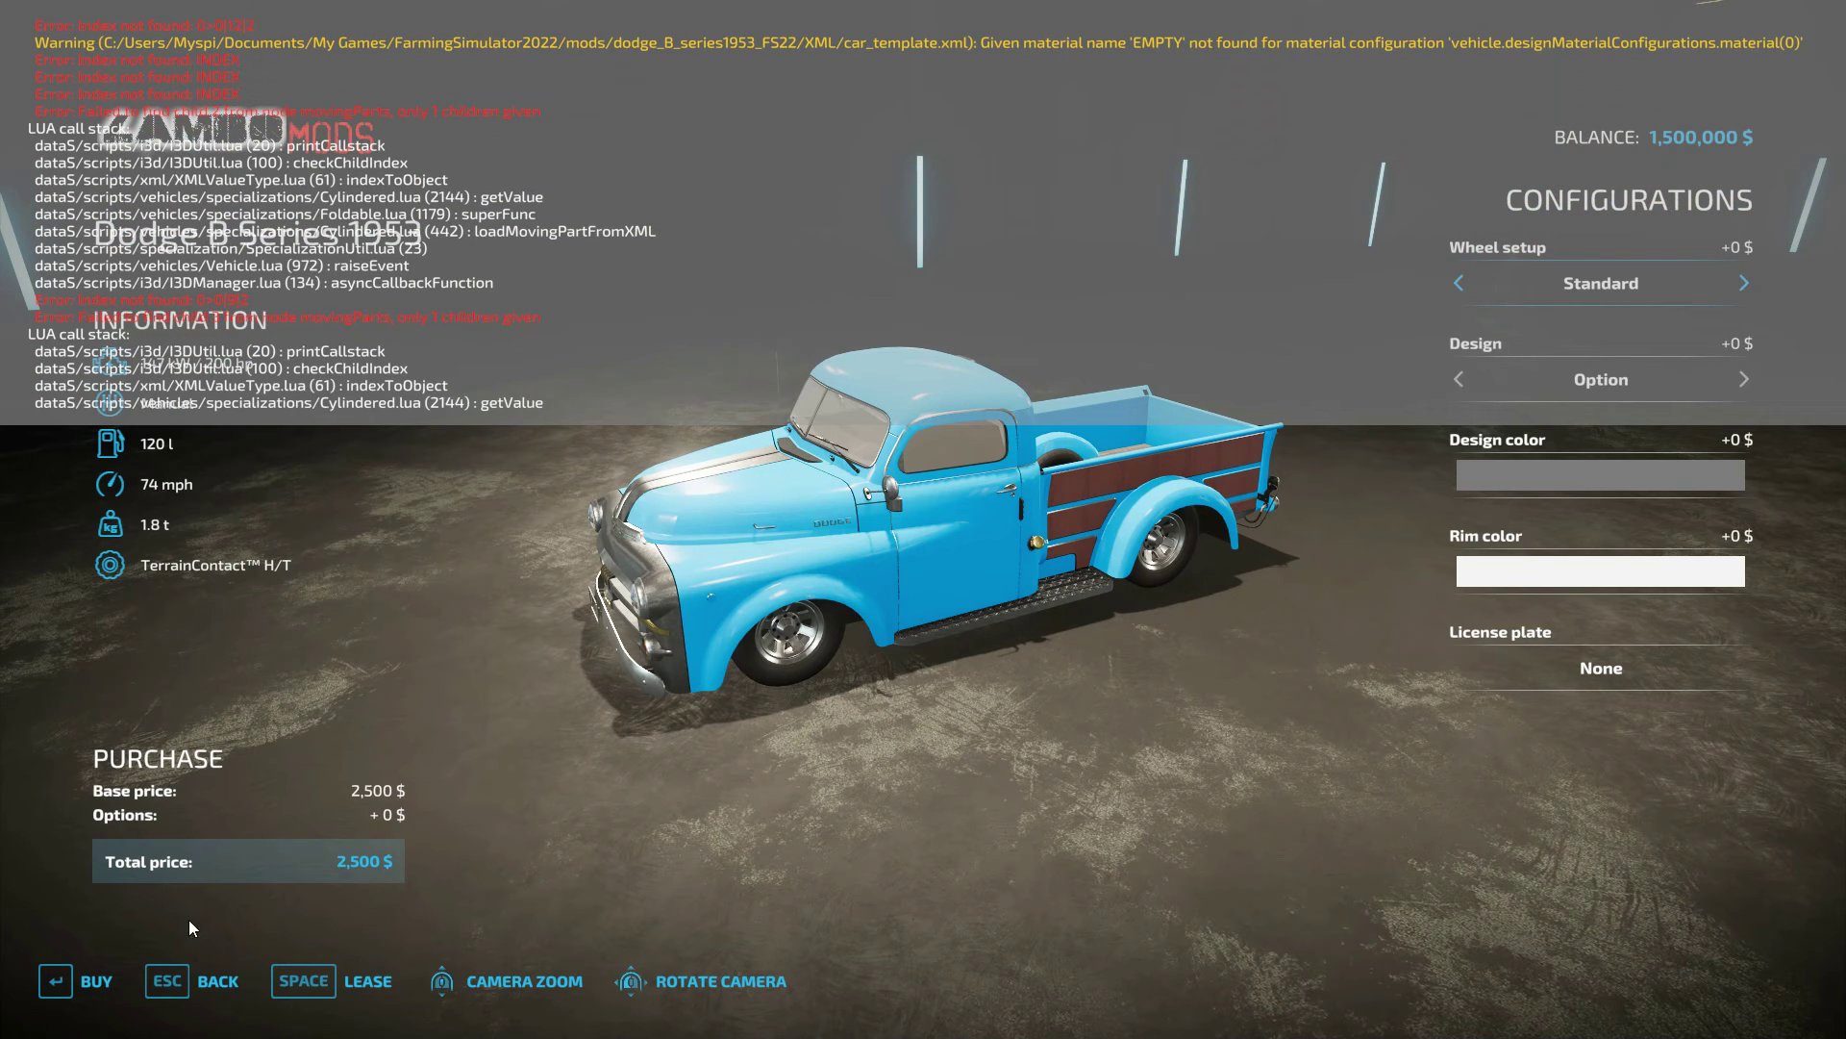
click(86, 998)
click(652, 656)
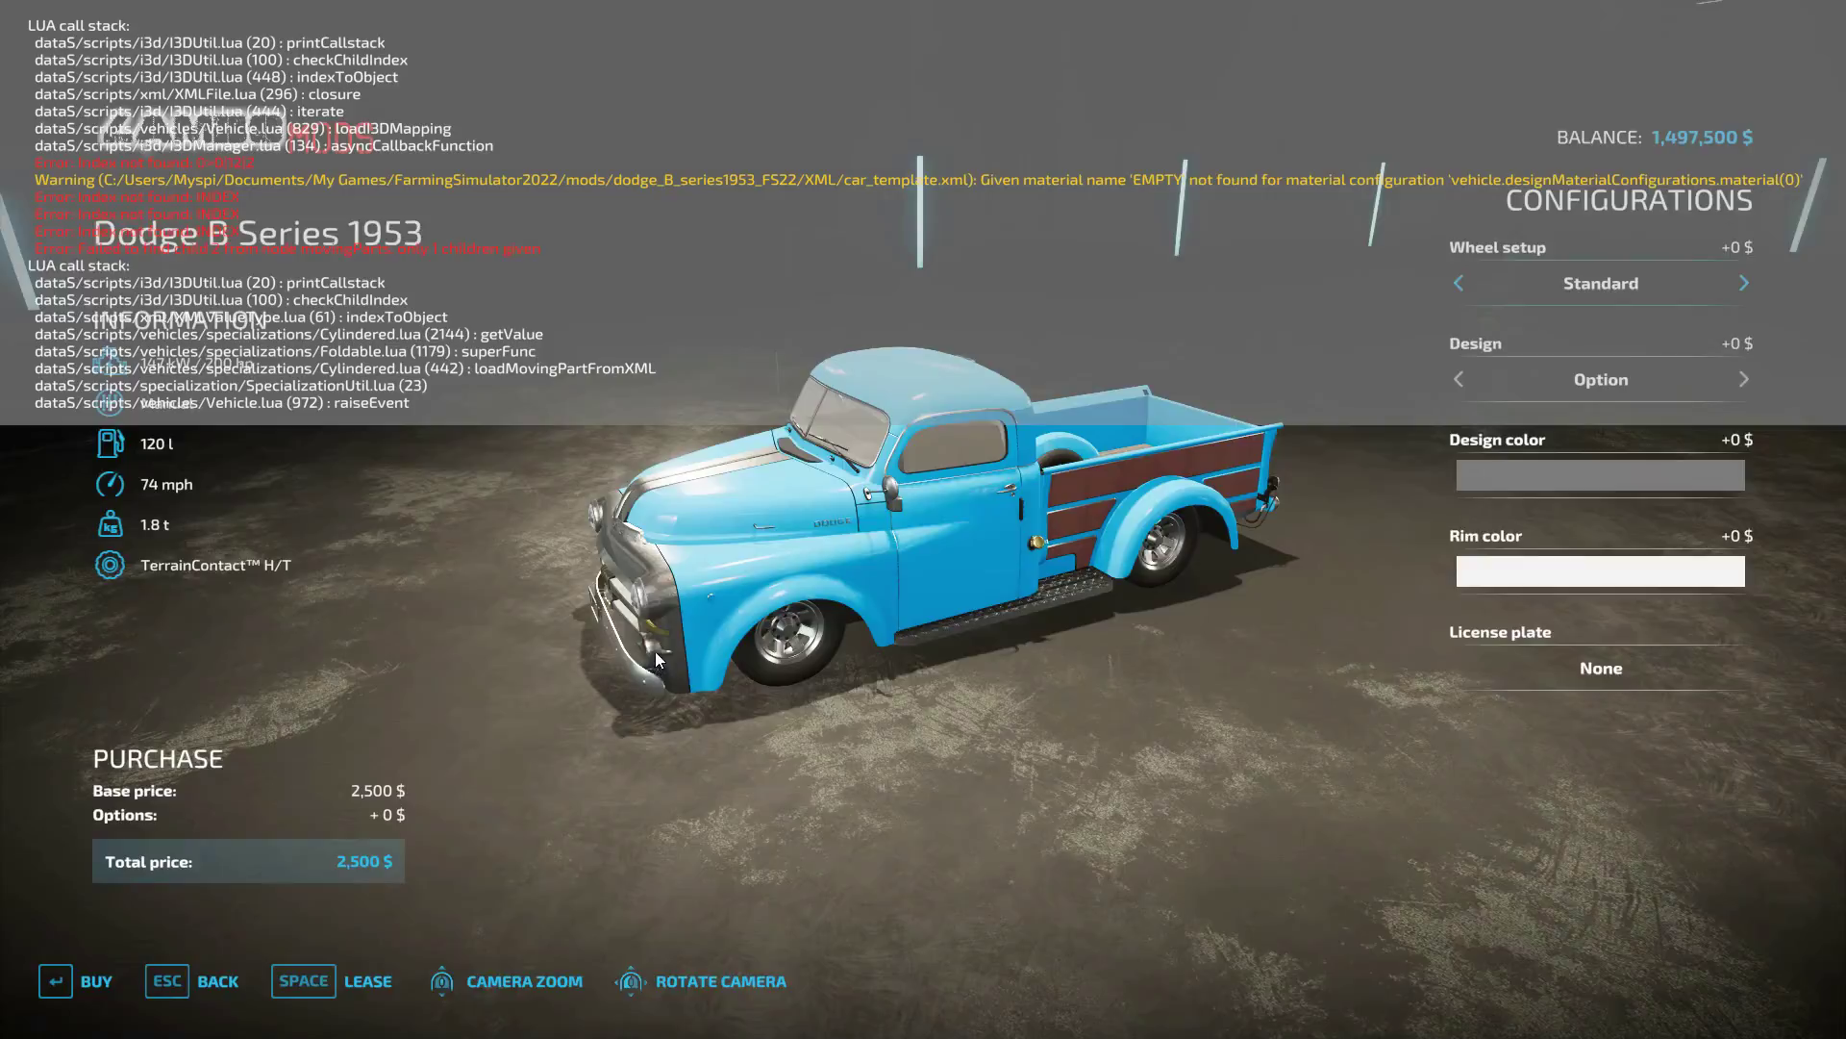
key(Escape)
key(Escape)
Switch to the purchased truck, get out and walk around it to examine its side and front
key(Tab)
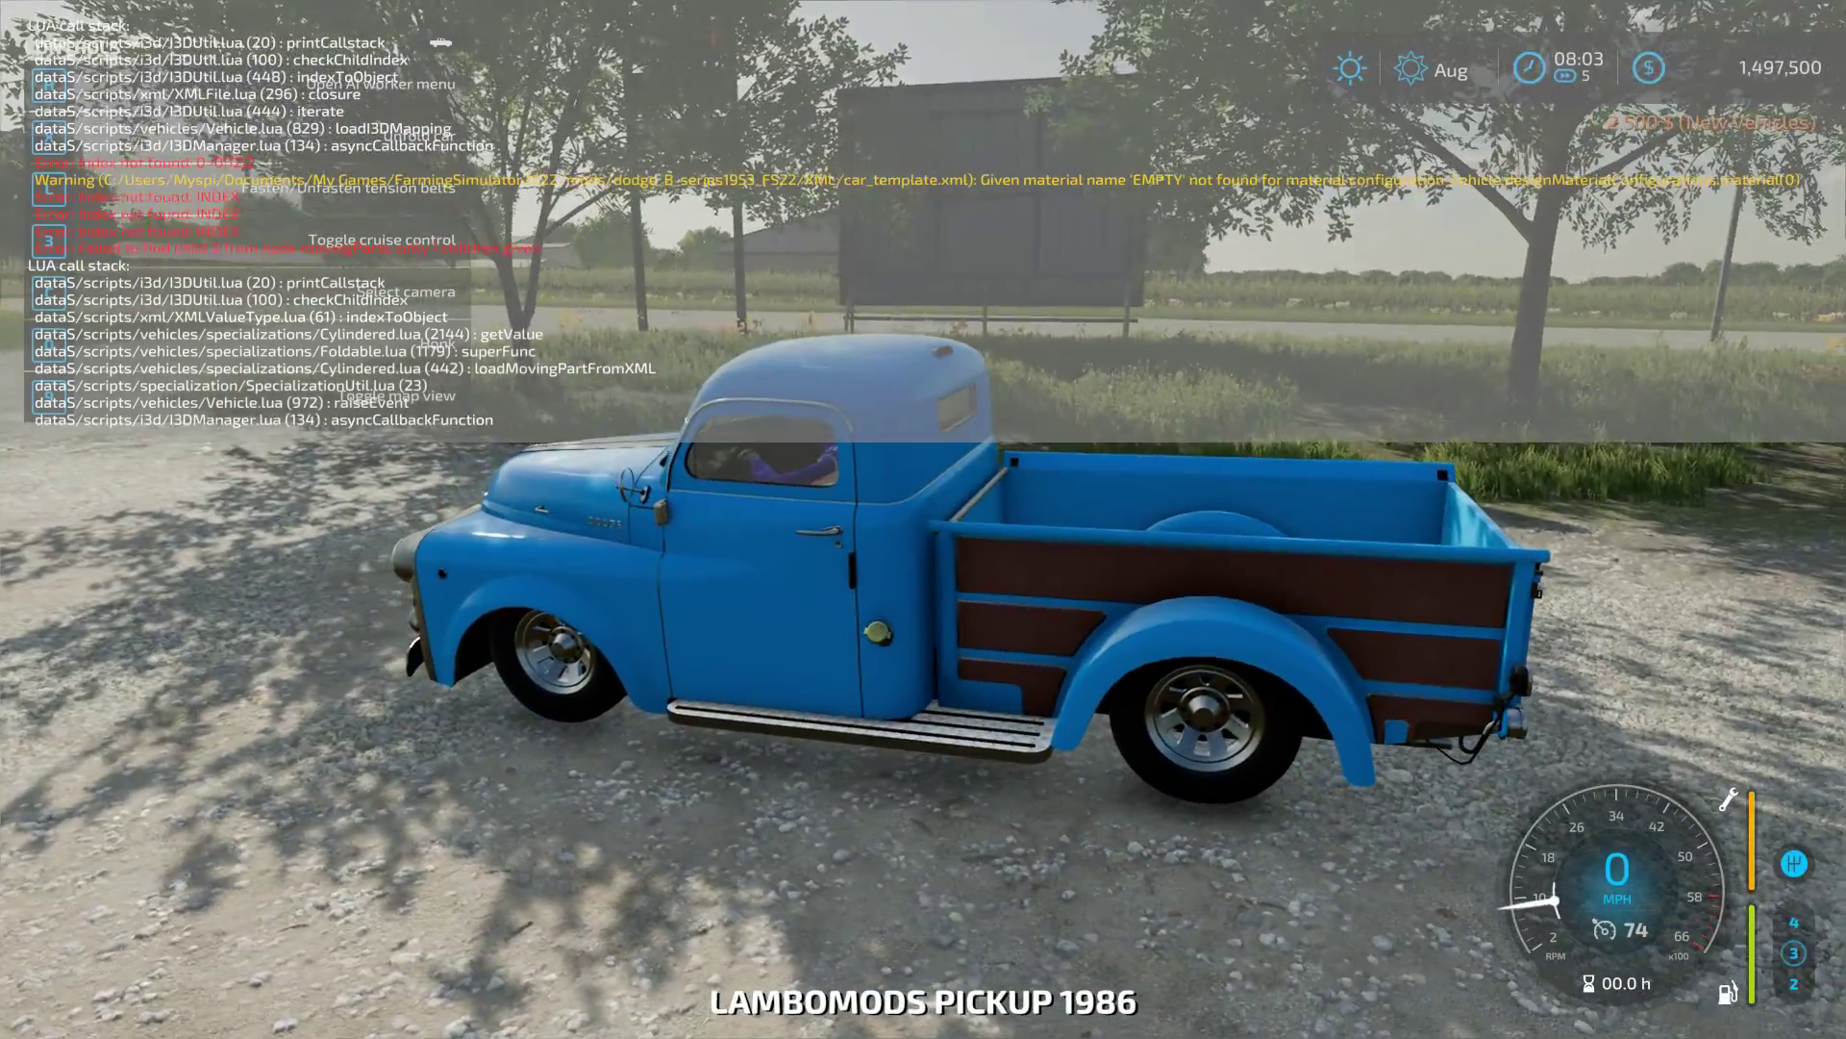
key(e)
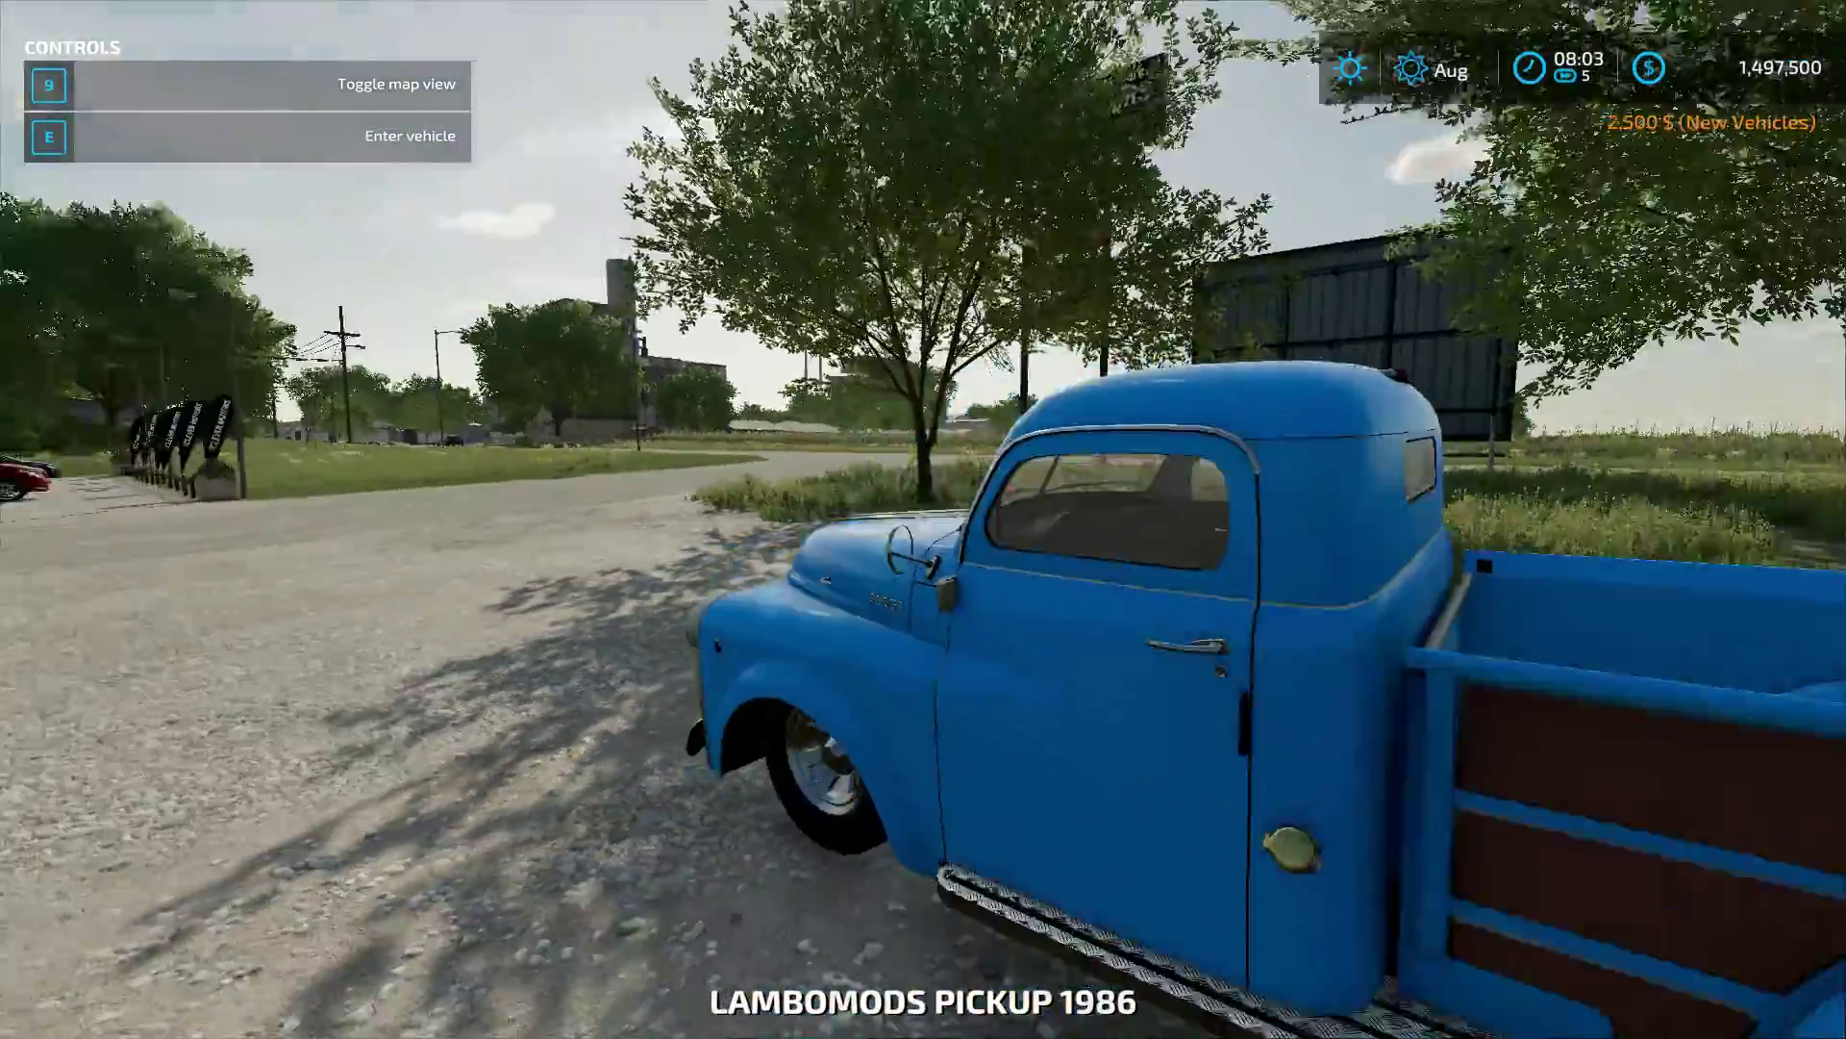
key(a)
key(w)
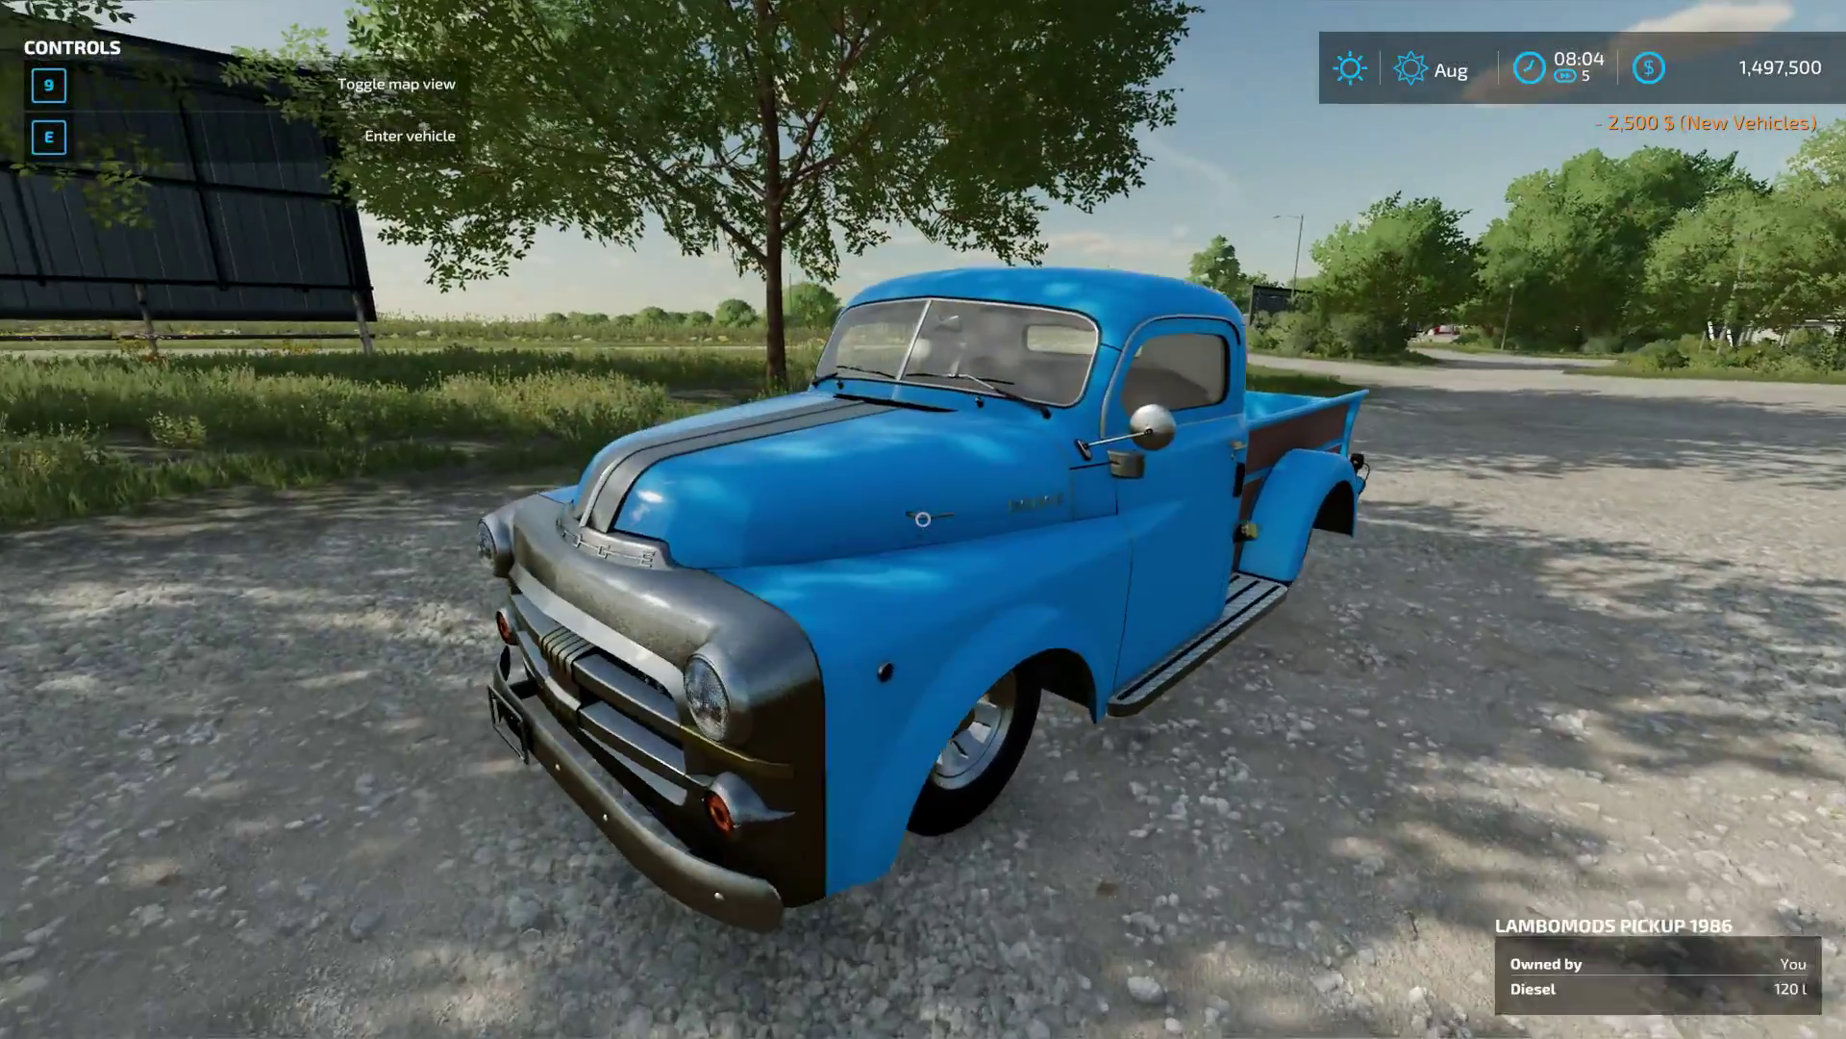
key(a)
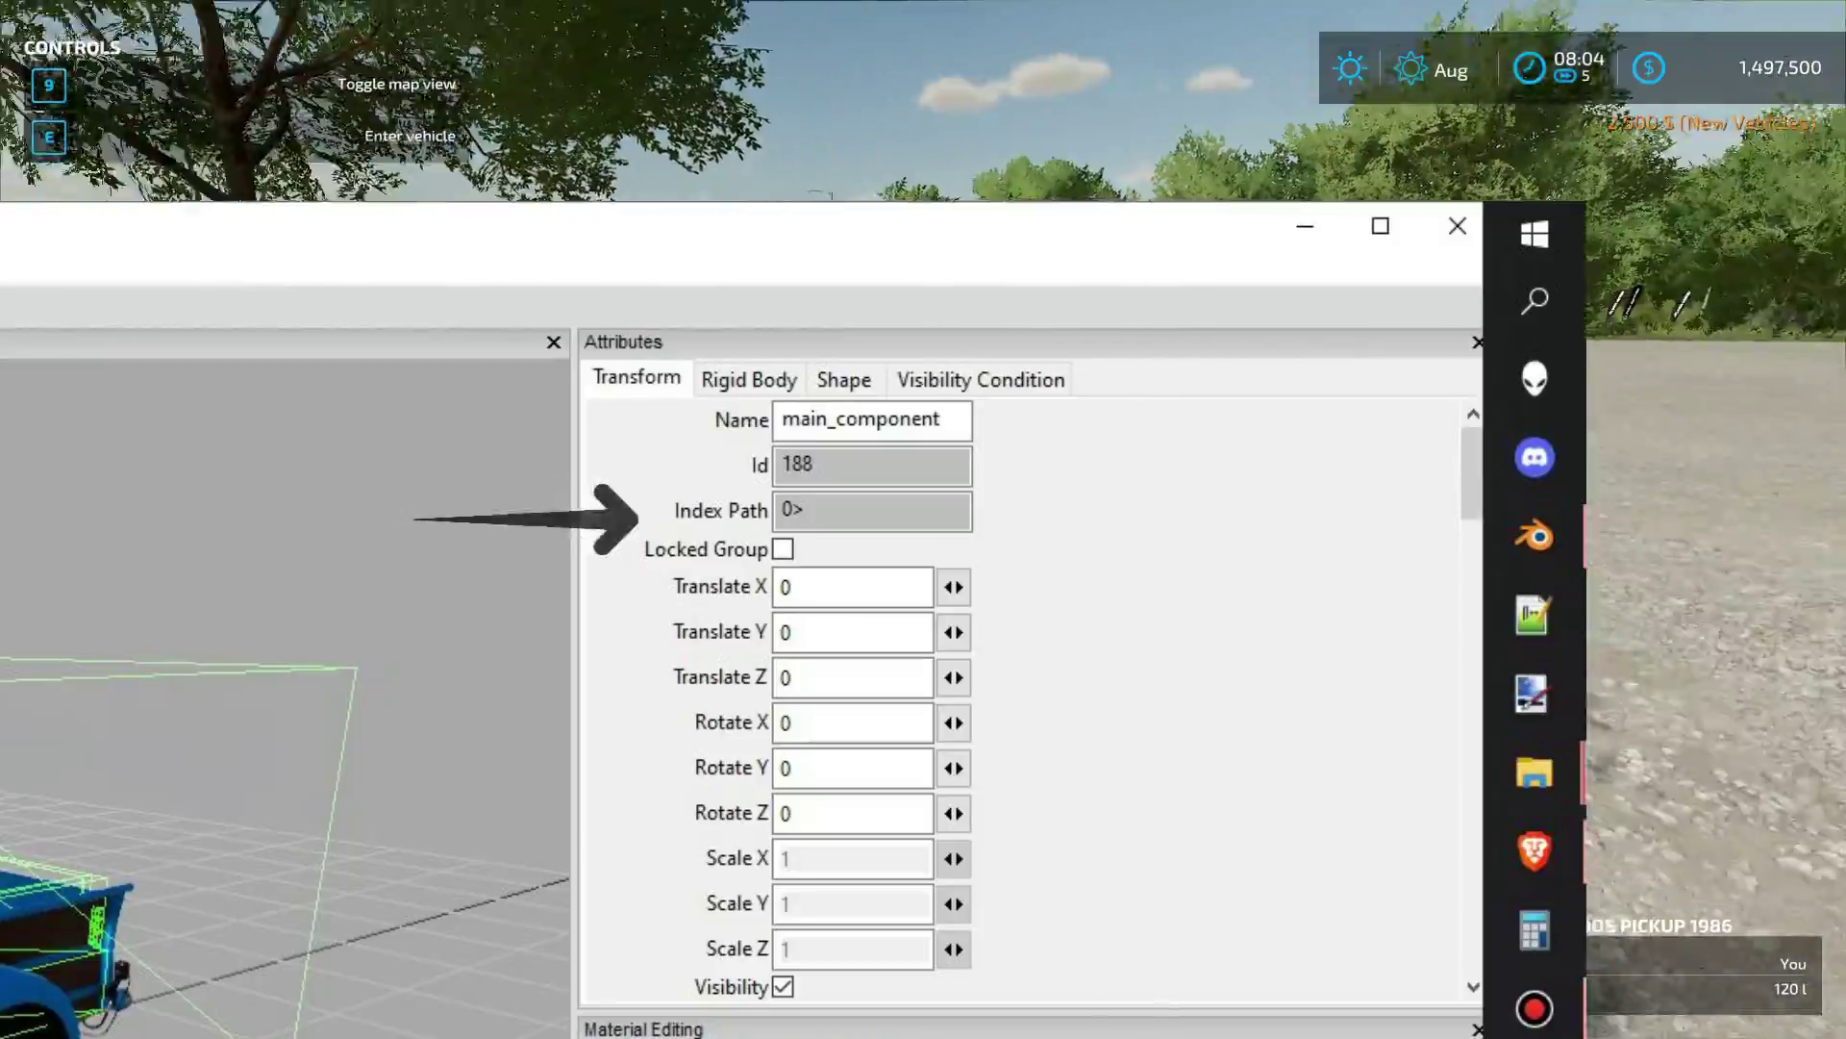